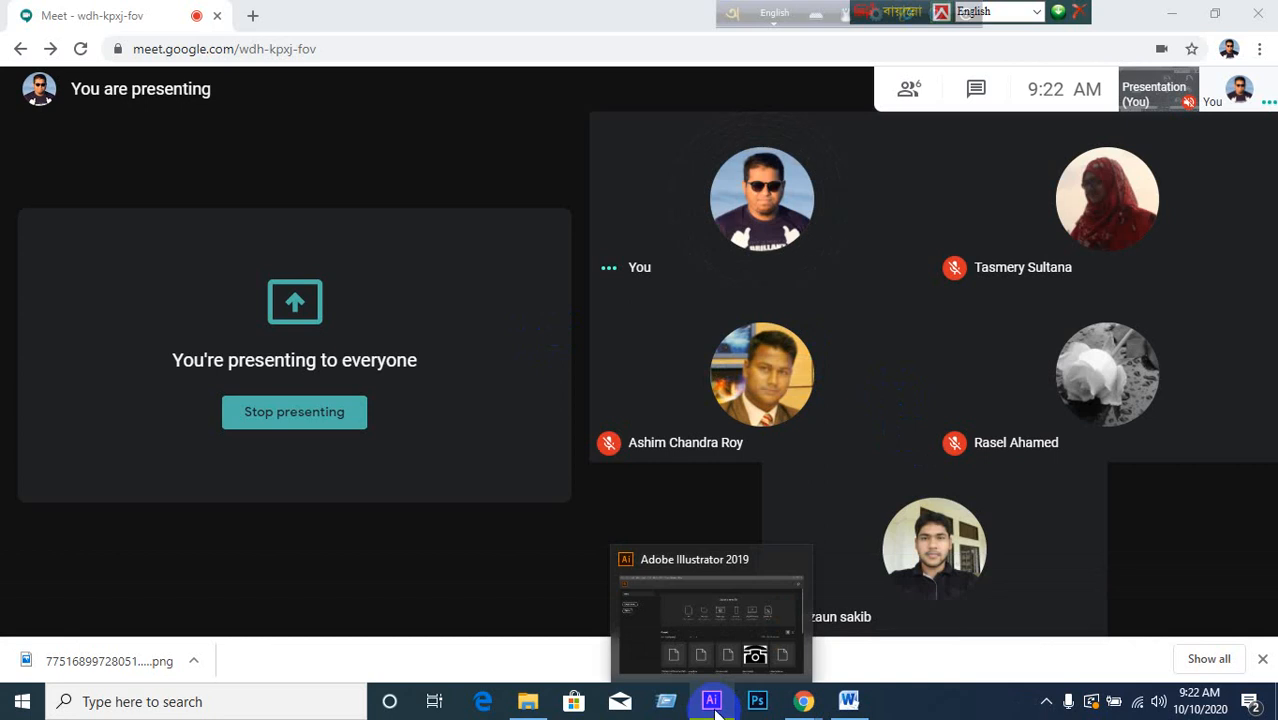
- Switch to Illustrator and create a 15 x 15 in document with CMYK Color and High (300 ppi) raster effects
{"action": "left_click", "coordinate": [711, 702]}
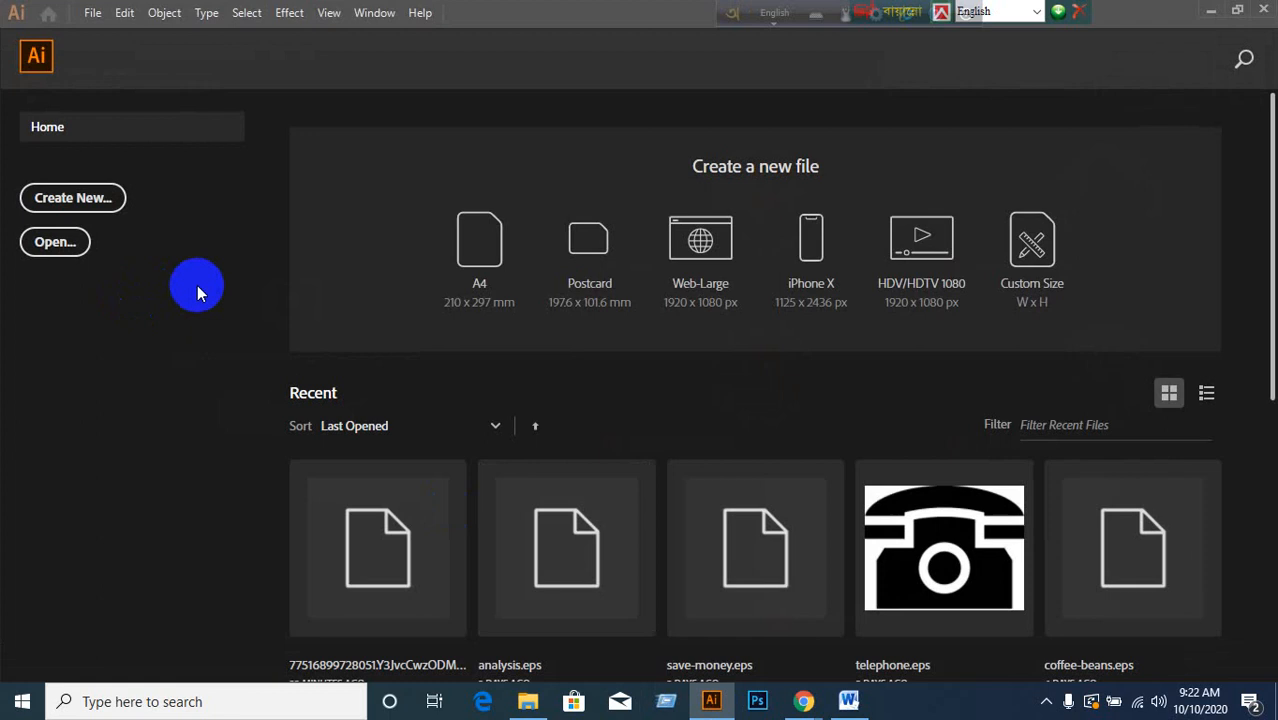
{"action": "left_click", "coordinate": [80, 200]}
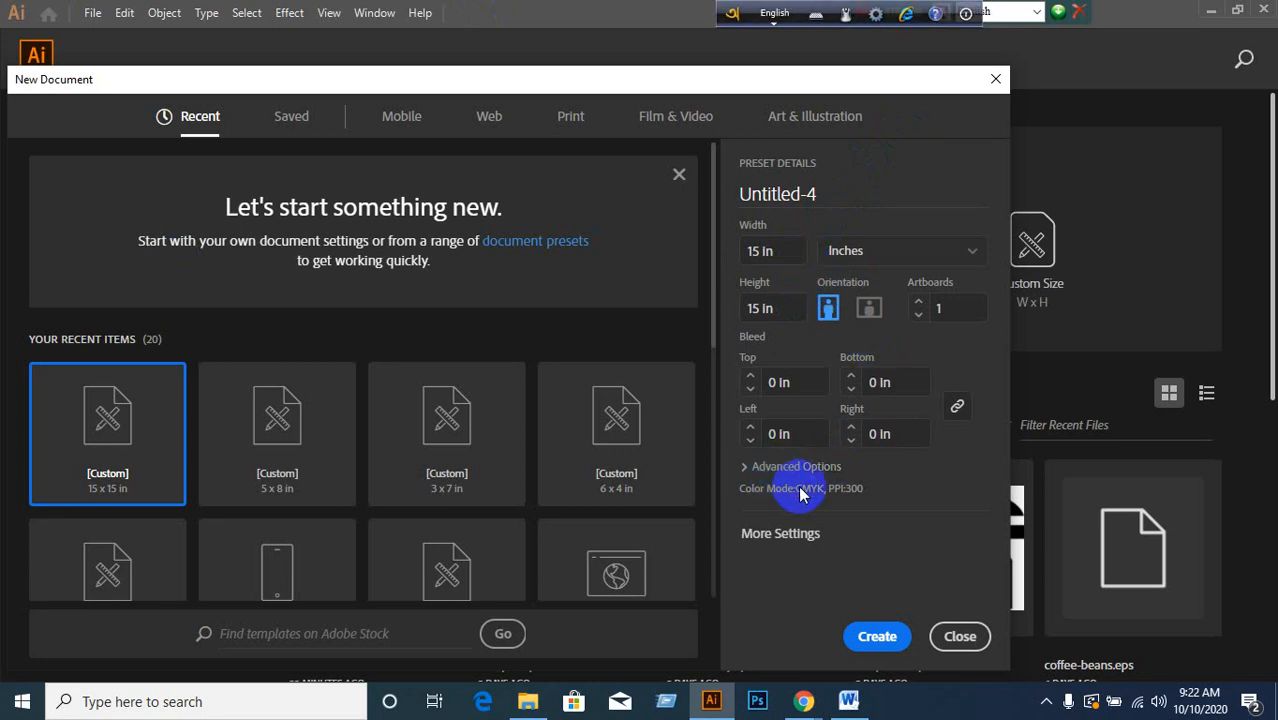
{"action": "left_click", "coordinate": [748, 466]}
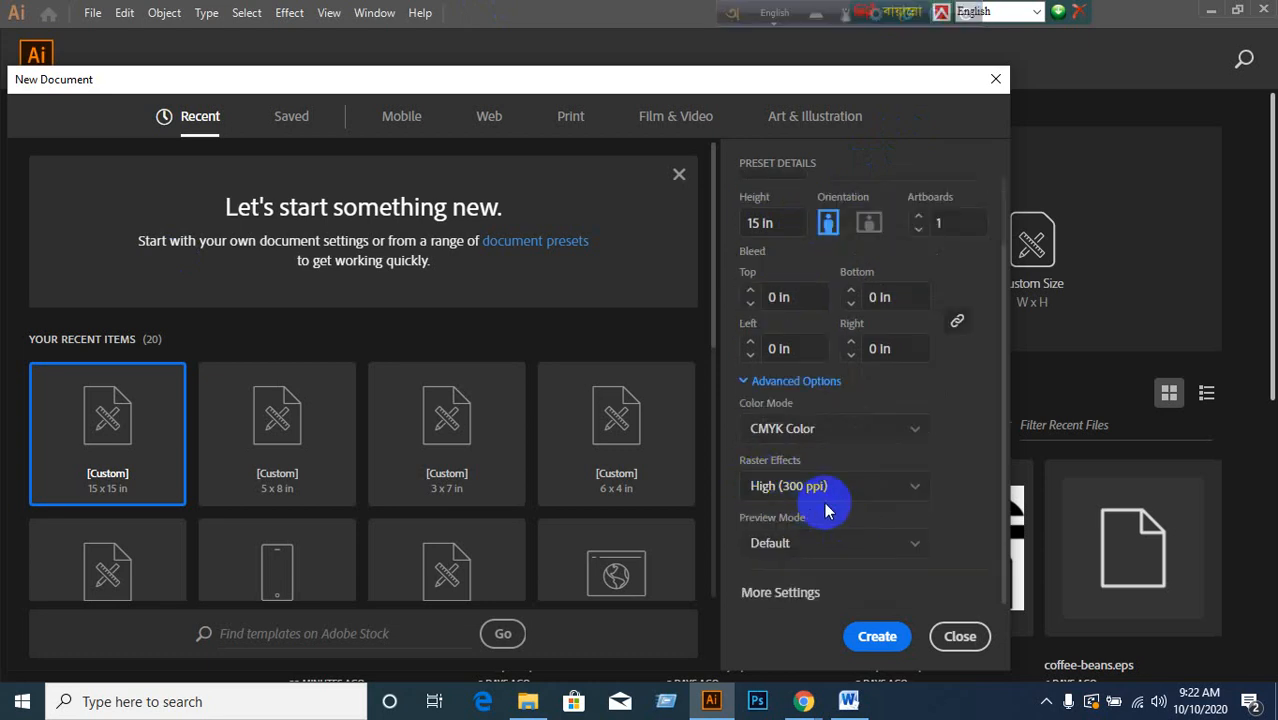
{"action": "left_click", "coordinate": [884, 638]}
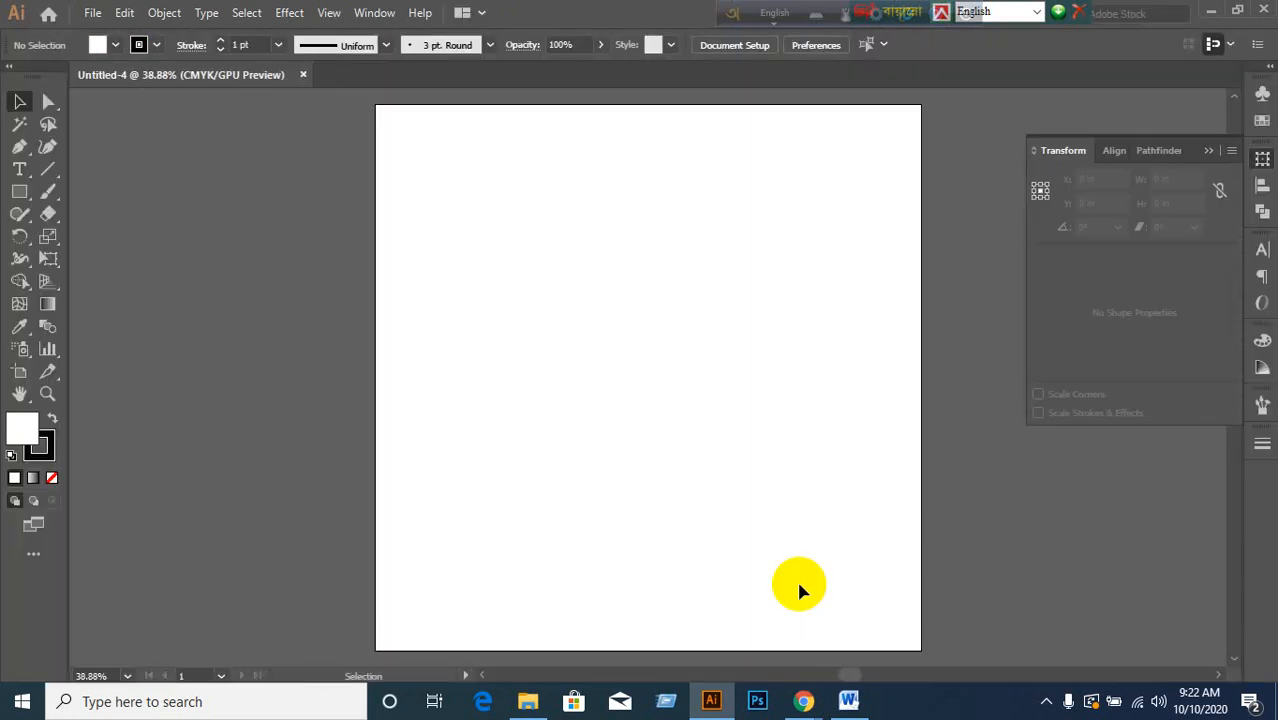
- Place the chip packet reference image from the desktop into the document and enlarge it to about 12.64 by 9.89 in
{"action": "left_click", "coordinate": [1210, 11]}
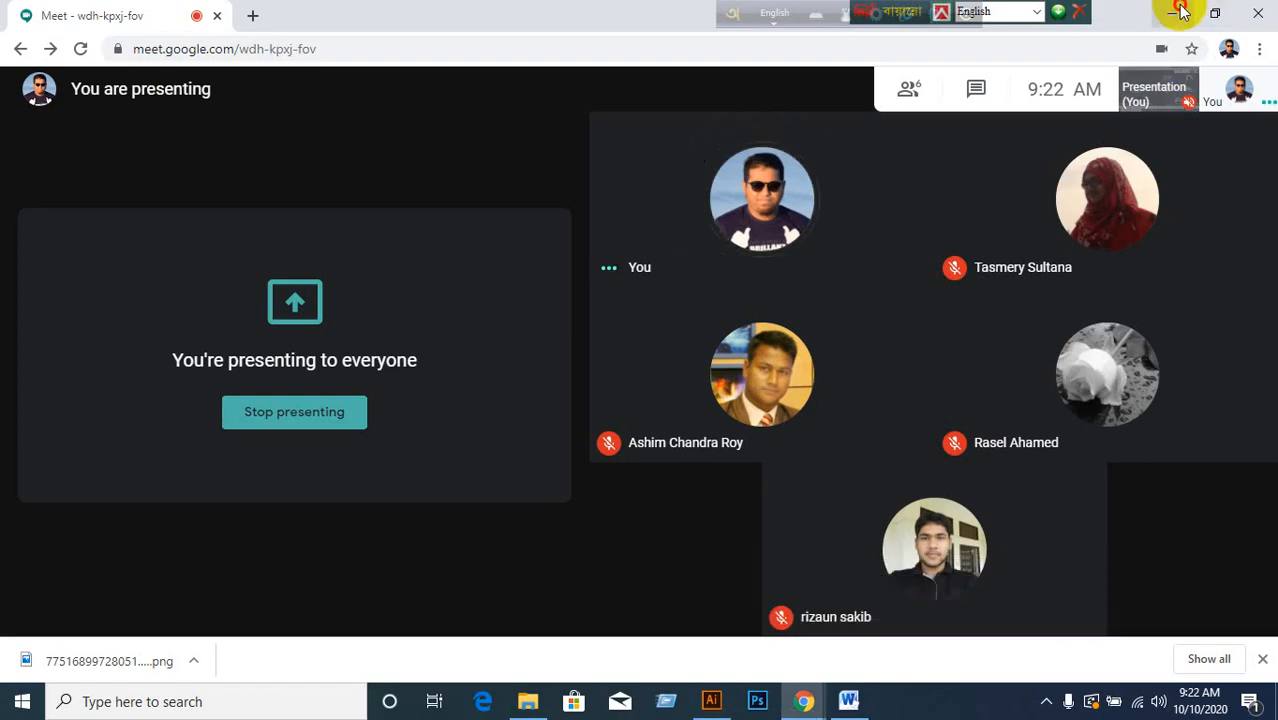
{"action": "left_click", "coordinate": [1200, 10]}
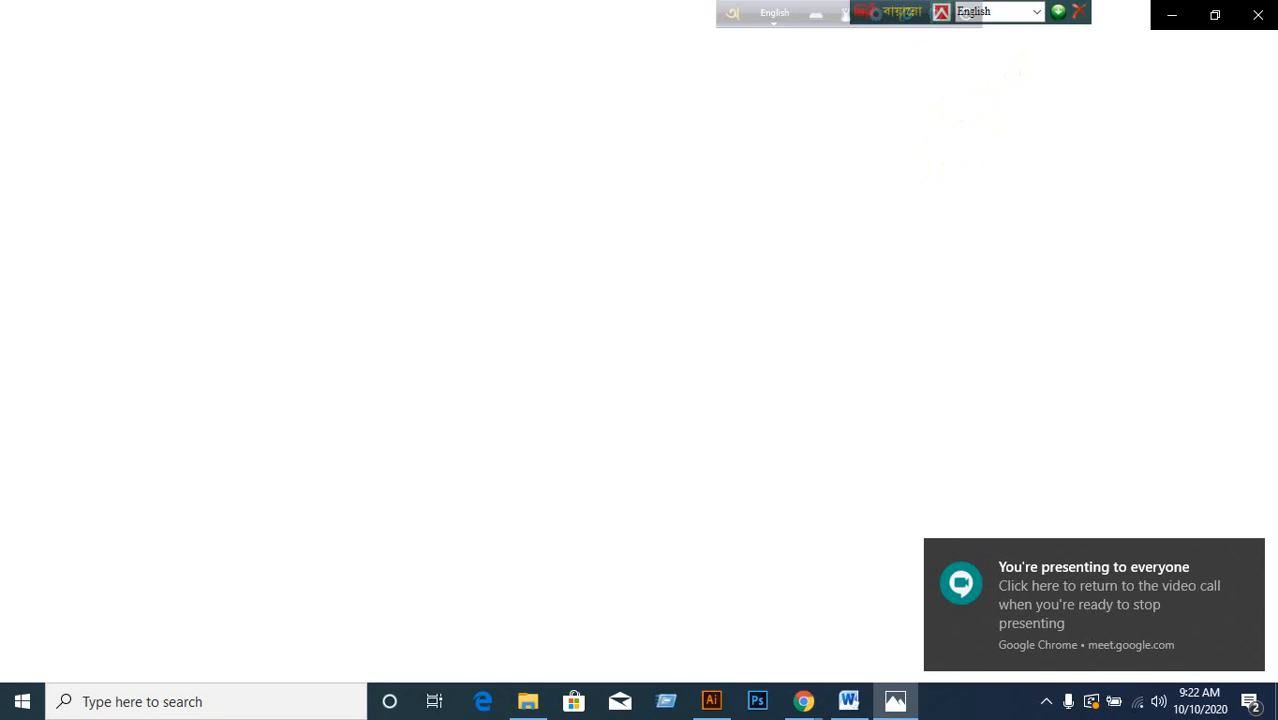
{"action": "left_click", "coordinate": [1256, 16]}
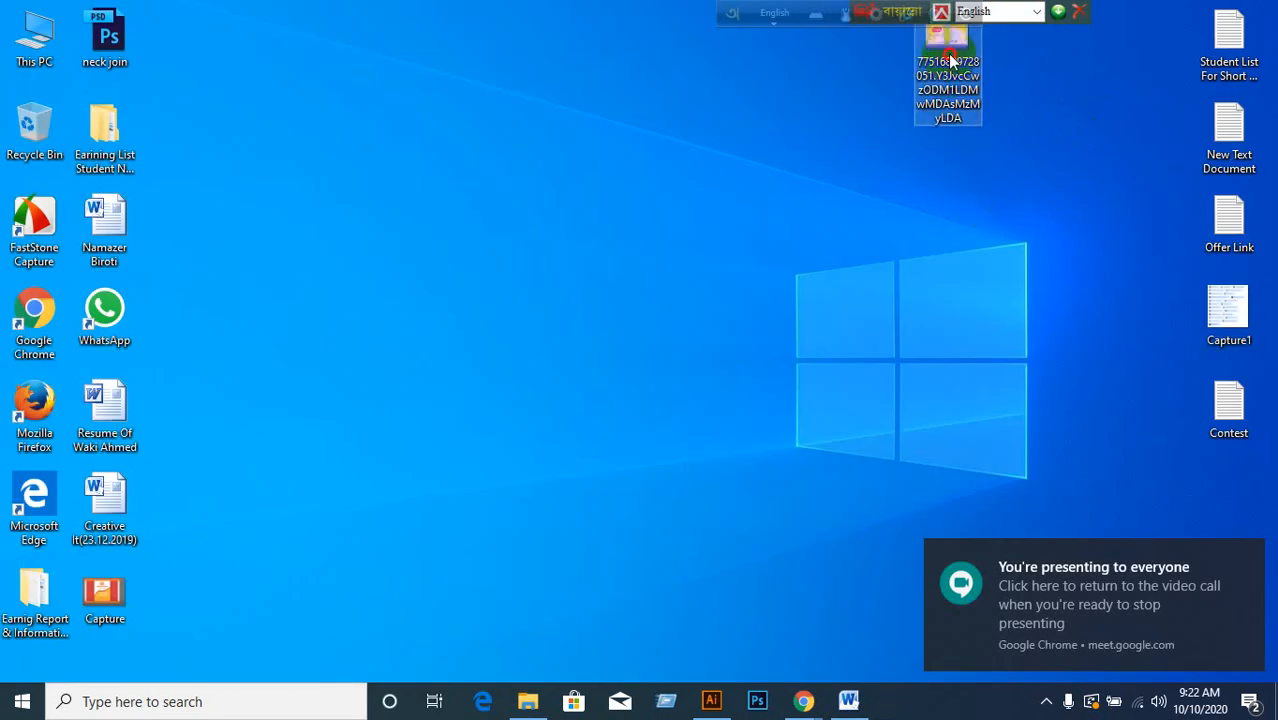
{"action": "left_click_drag", "start_coordinate": [933, 86], "coordinate": [290, 220]}
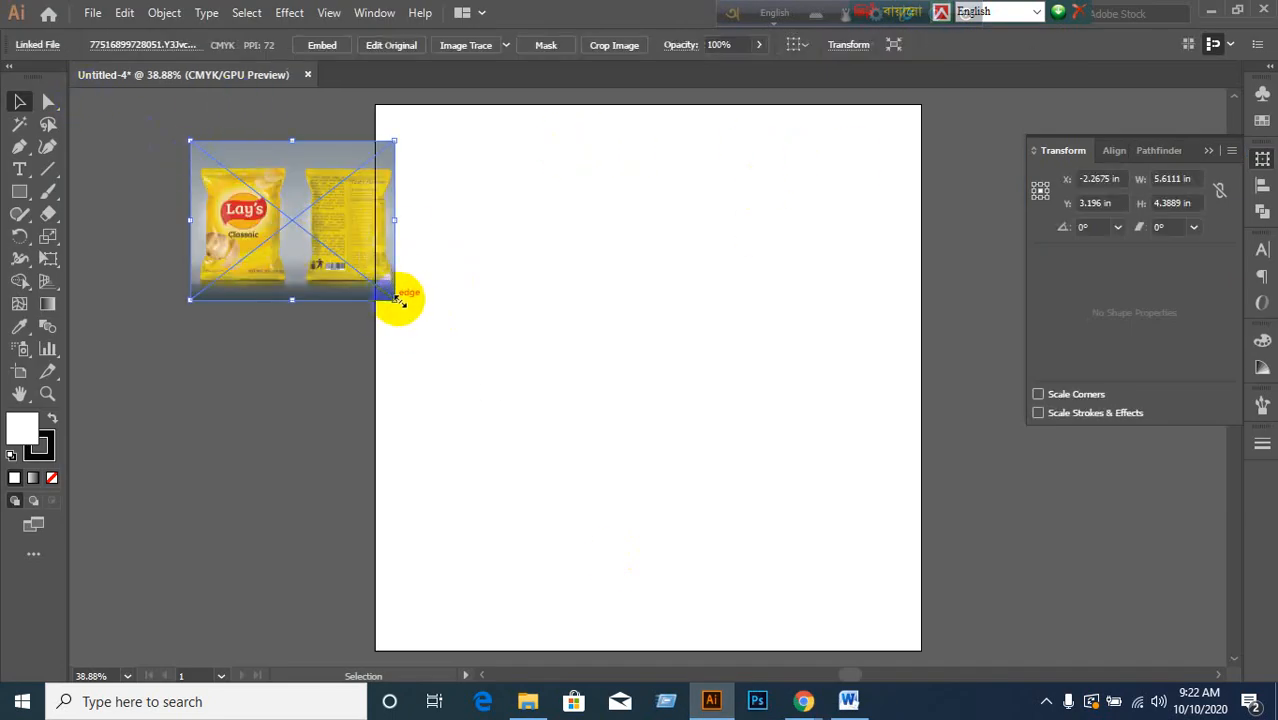
{"action": "left_click_drag", "start_coordinate": [397, 299], "coordinate": [740, 490]}
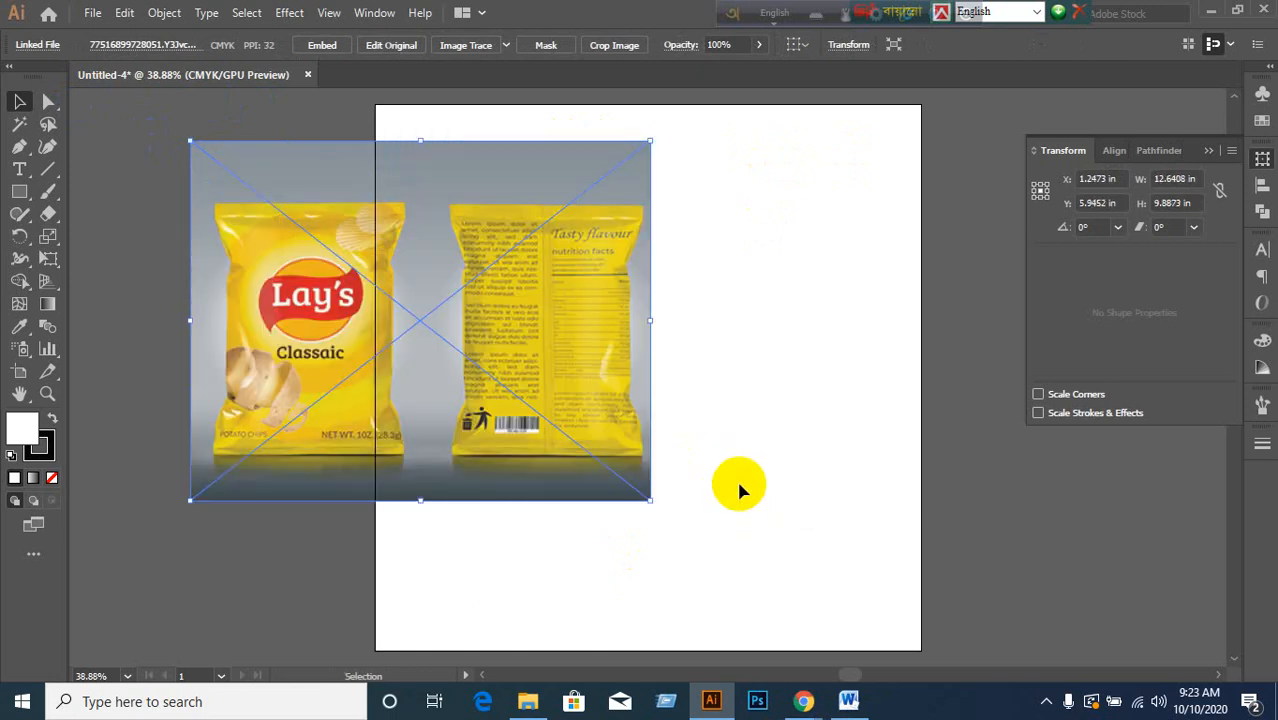
- Move the chip packet image off the artboard to its right side and embed it in the document
{"action": "scroll", "coordinate": [750, 480], "scroll_direction": "up", "scroll_amount": 2}
{"action": "scroll", "coordinate": [757, 470], "scroll_direction": "down", "scroll_amount": 1}
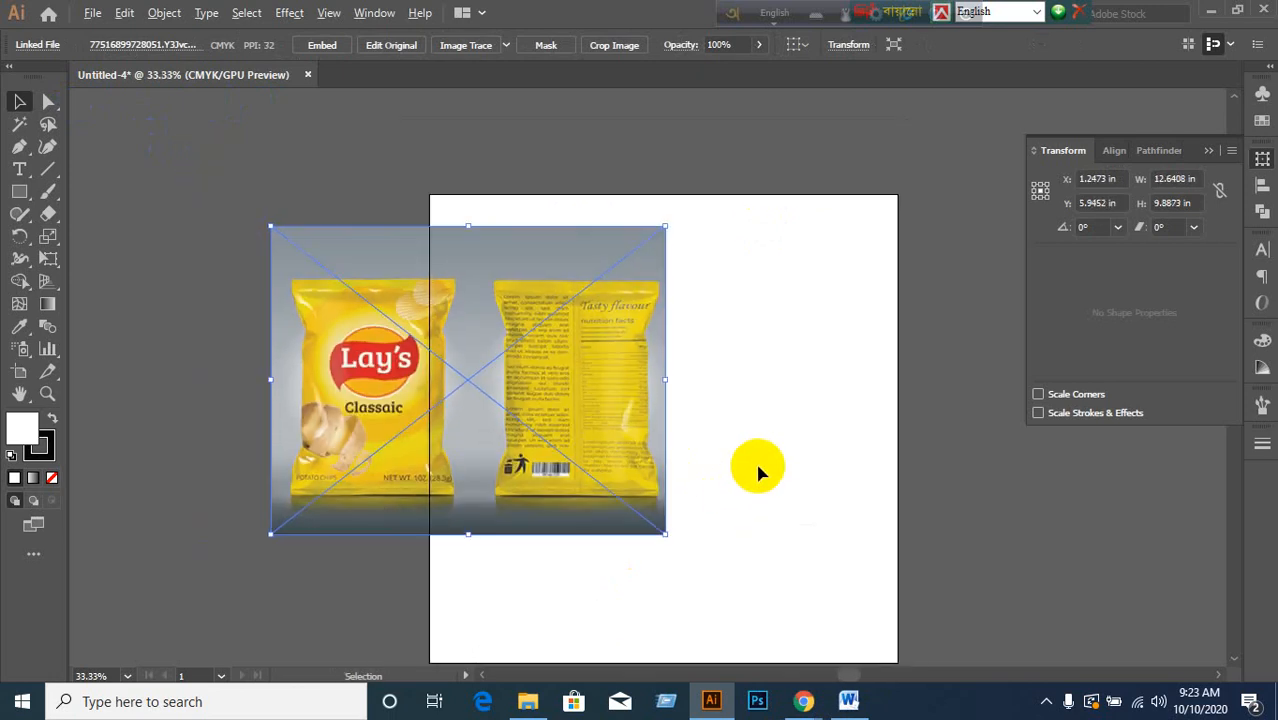
{"action": "left_click_drag", "start_coordinate": [807, 479], "coordinate": [665, 414]}
{"action": "left_click_drag", "start_coordinate": [397, 313], "coordinate": [964, 391]}
{"action": "left_click_drag", "start_coordinate": [899, 431], "coordinate": [895, 335]}
{"action": "left_click", "coordinate": [322, 45]}
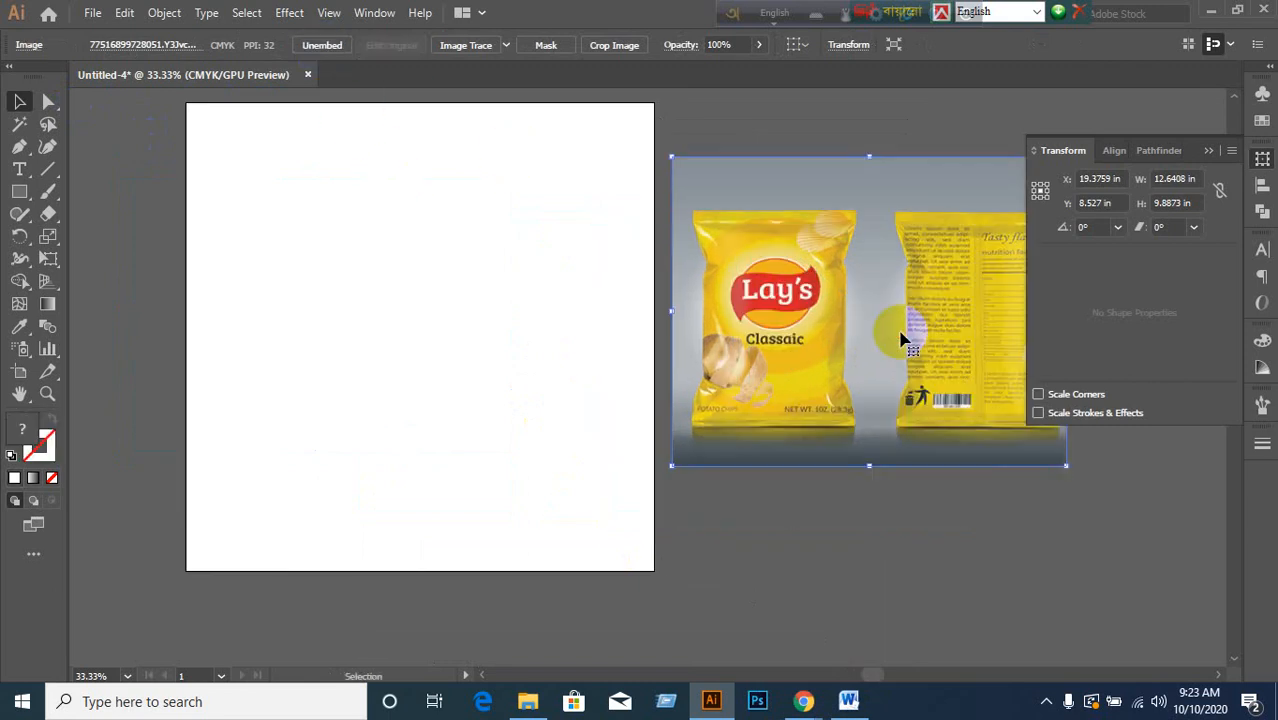
- Collapse the Transform panel and move the reference image farther right and lower, away from the artboard
{"action": "left_click", "coordinate": [1208, 151]}
{"action": "left_click", "coordinate": [1123, 330]}
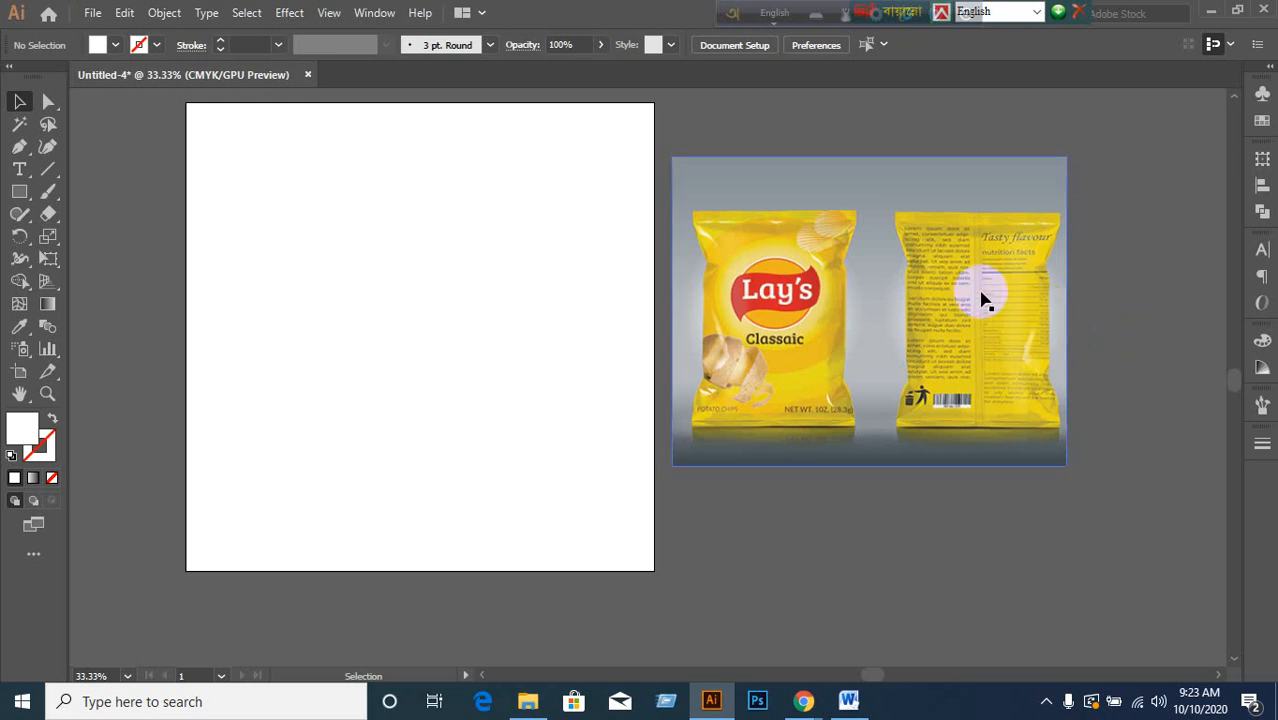
{"action": "left_click_drag", "start_coordinate": [945, 290], "coordinate": [1055, 343]}
{"action": "scroll", "coordinate": [594, 311], "scroll_direction": "down", "scroll_amount": 1}
{"action": "scroll", "coordinate": [594, 314], "scroll_direction": "up", "scroll_amount": 2}
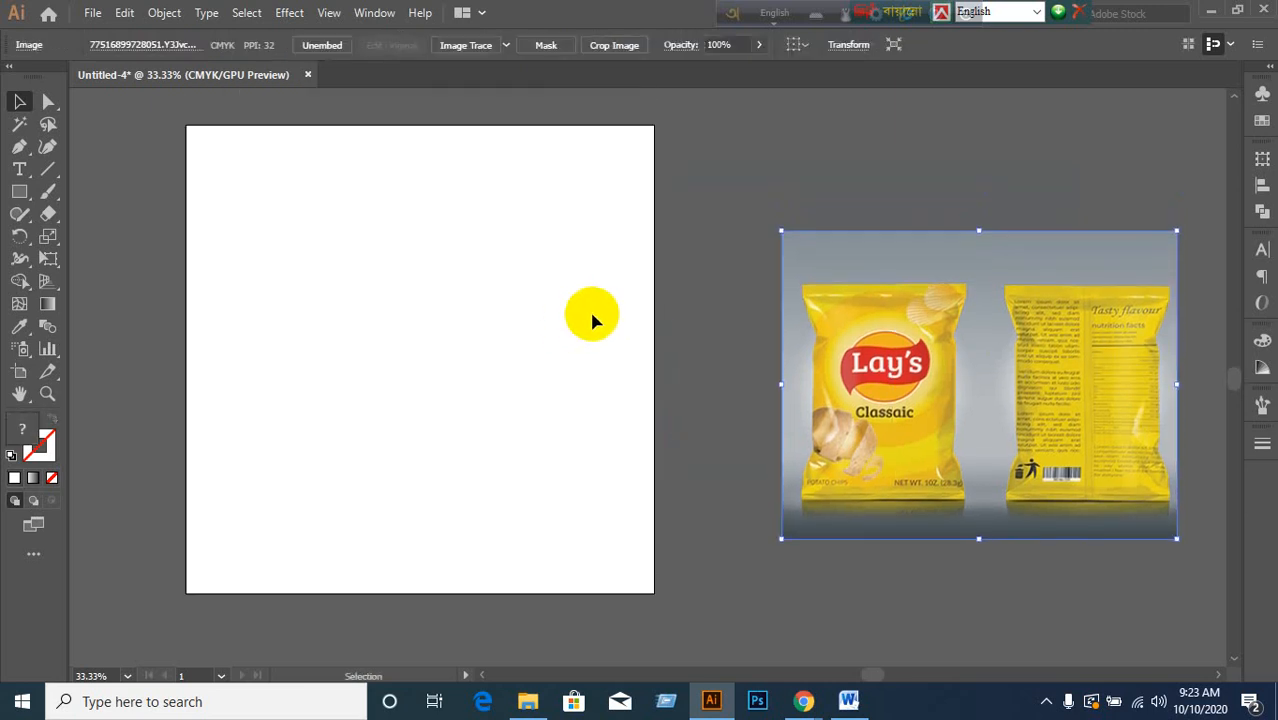
{"action": "left_click", "coordinate": [810, 176]}
{"action": "left_click", "coordinate": [885, 430]}
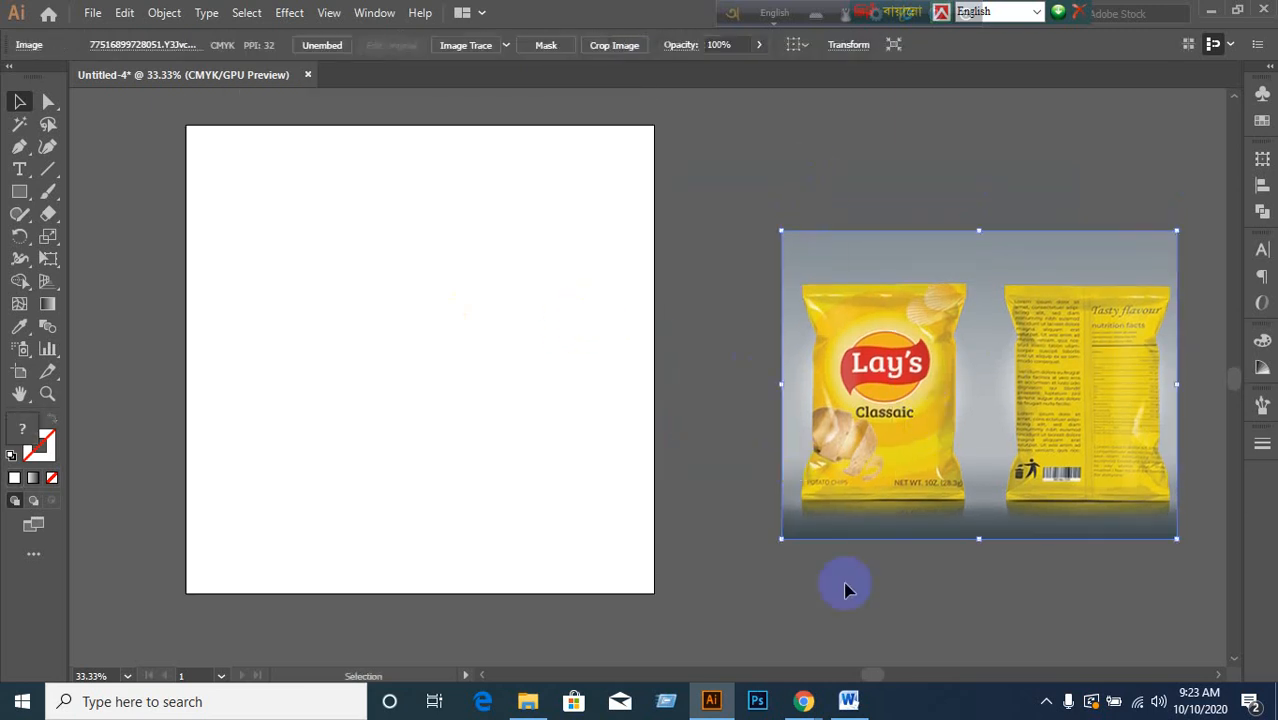
{"action": "mouse_move", "coordinate": [804, 701]}
{"action": "left_click", "coordinate": [671, 605]}
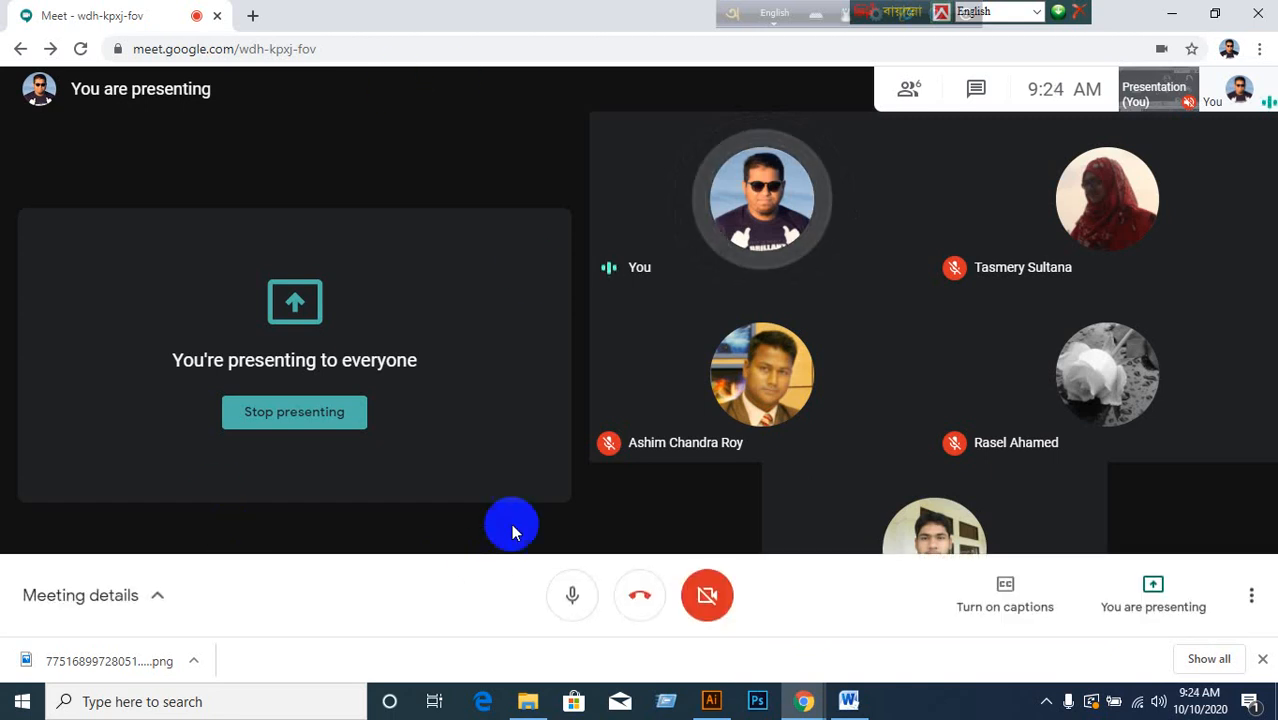
{"action": "left_click", "coordinate": [709, 699]}
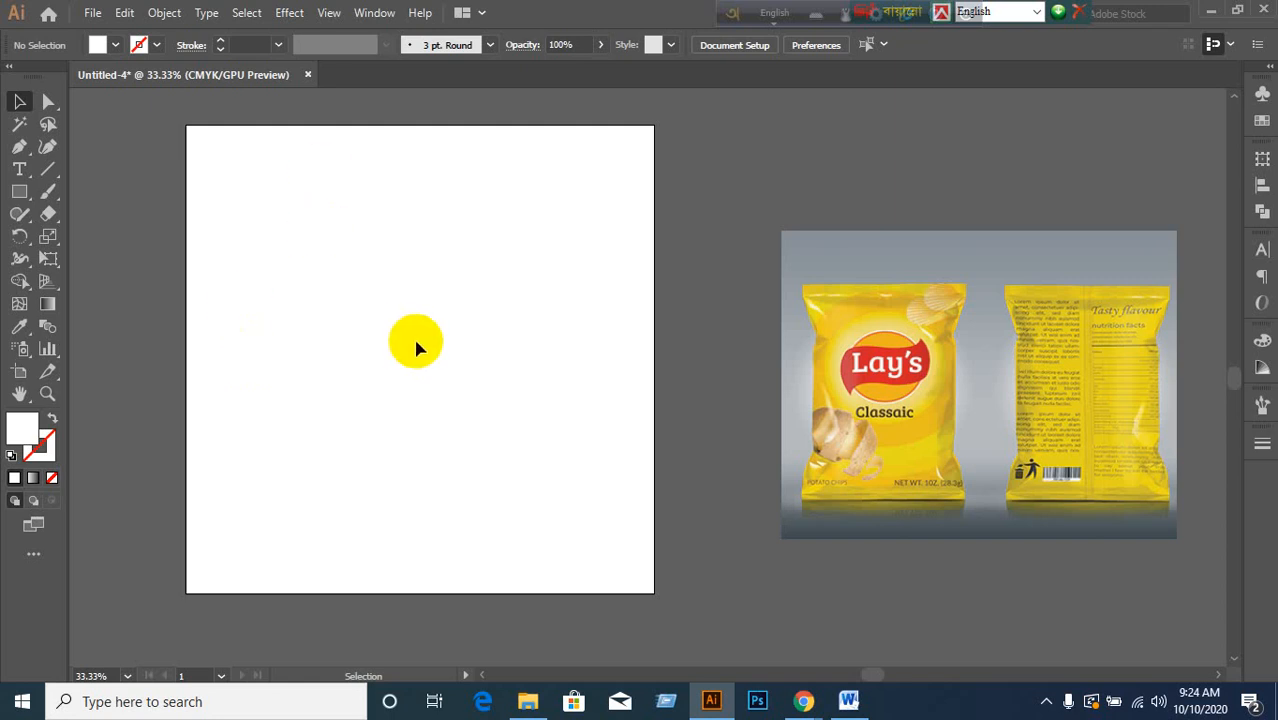
{"action": "scroll", "coordinate": [416, 341], "scroll_direction": "up", "scroll_amount": 1}
{"action": "scroll", "coordinate": [416, 341], "scroll_direction": "down", "scroll_amount": 1}
{"action": "scroll", "coordinate": [405, 334], "scroll_direction": "up", "scroll_amount": 1}
{"action": "left_click", "coordinate": [918, 447]}
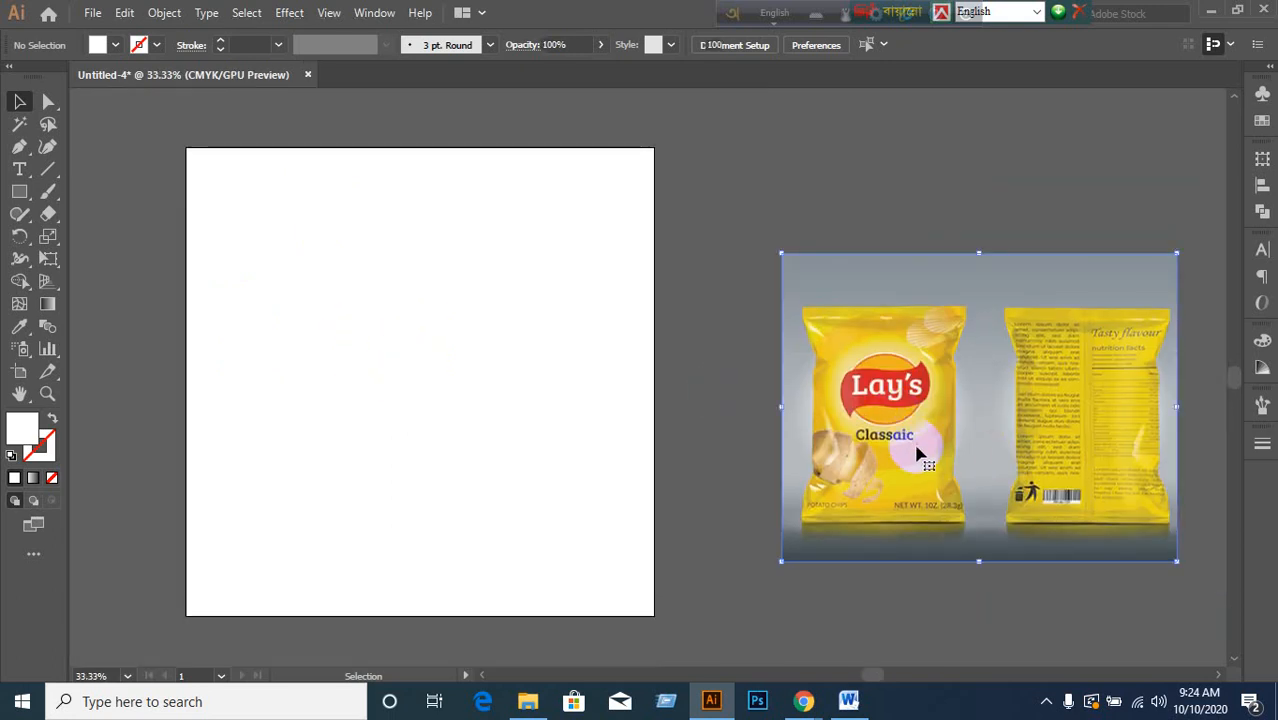
{"action": "left_click", "coordinate": [760, 168]}
{"action": "left_click", "coordinate": [872, 410]}
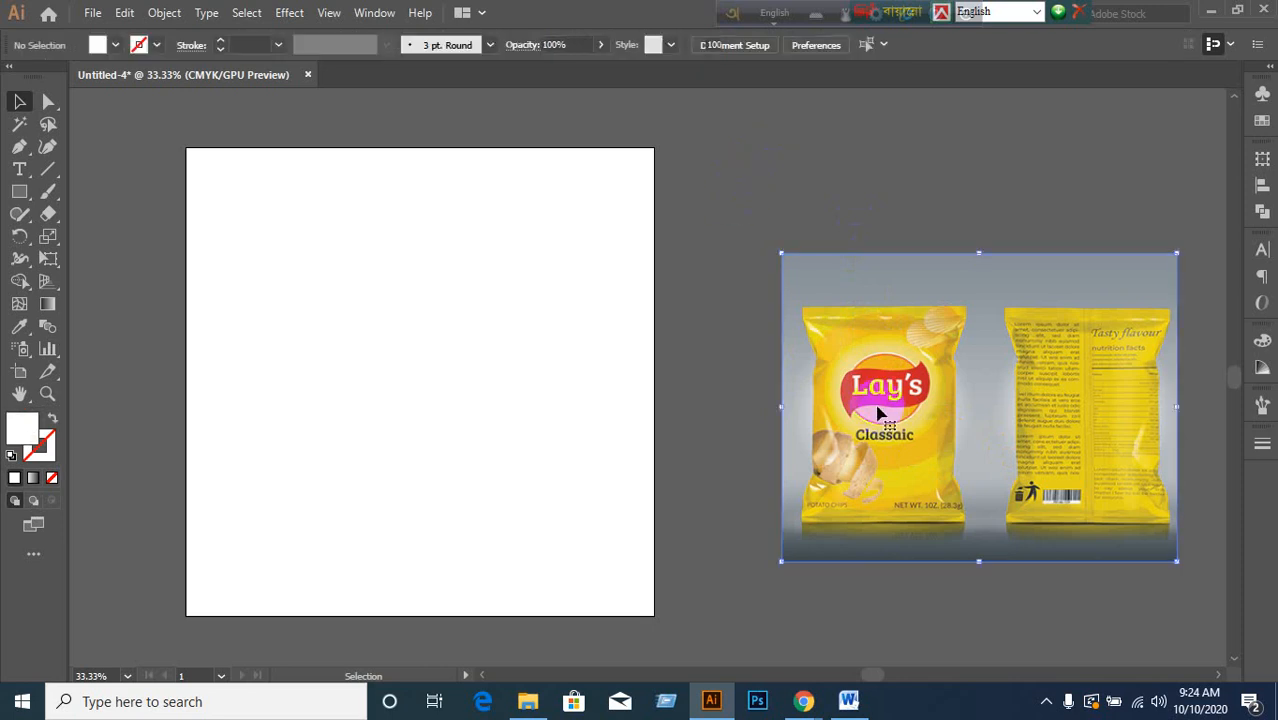
{"action": "left_click", "coordinate": [776, 137]}
{"action": "left_click", "coordinate": [833, 371]}
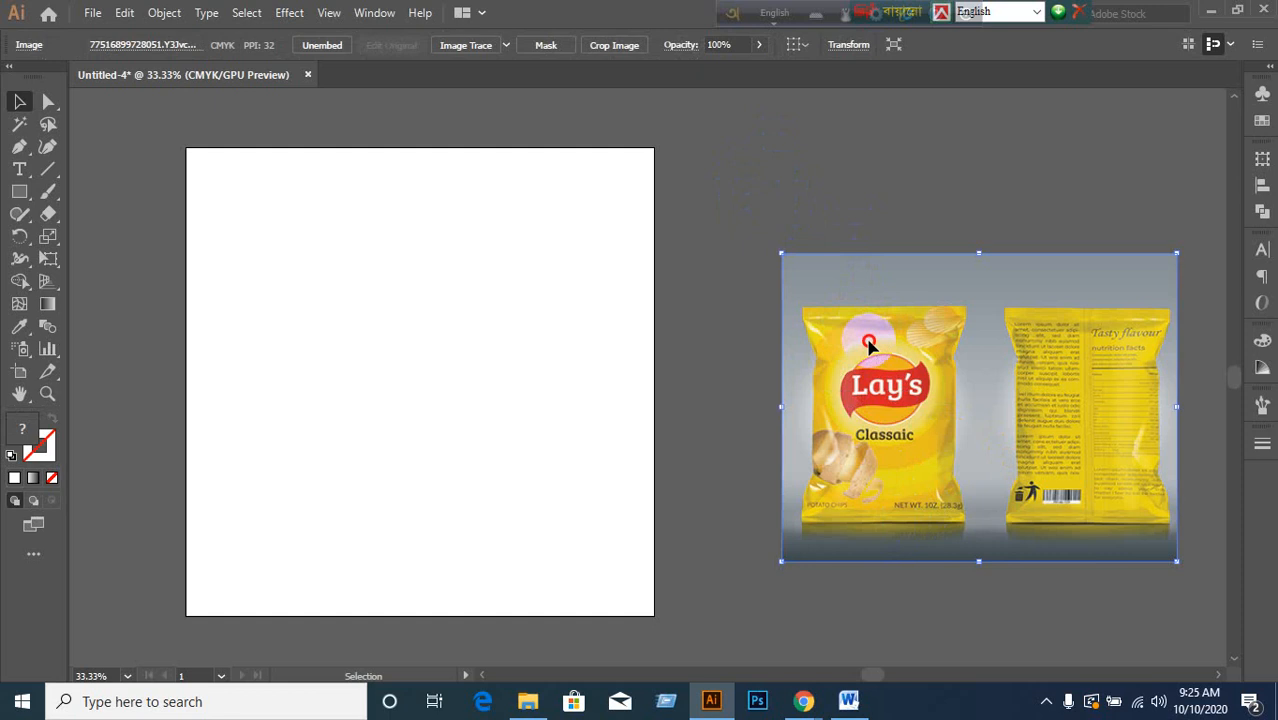
{"action": "left_click", "coordinate": [822, 183]}
{"action": "left_click", "coordinate": [895, 343]}
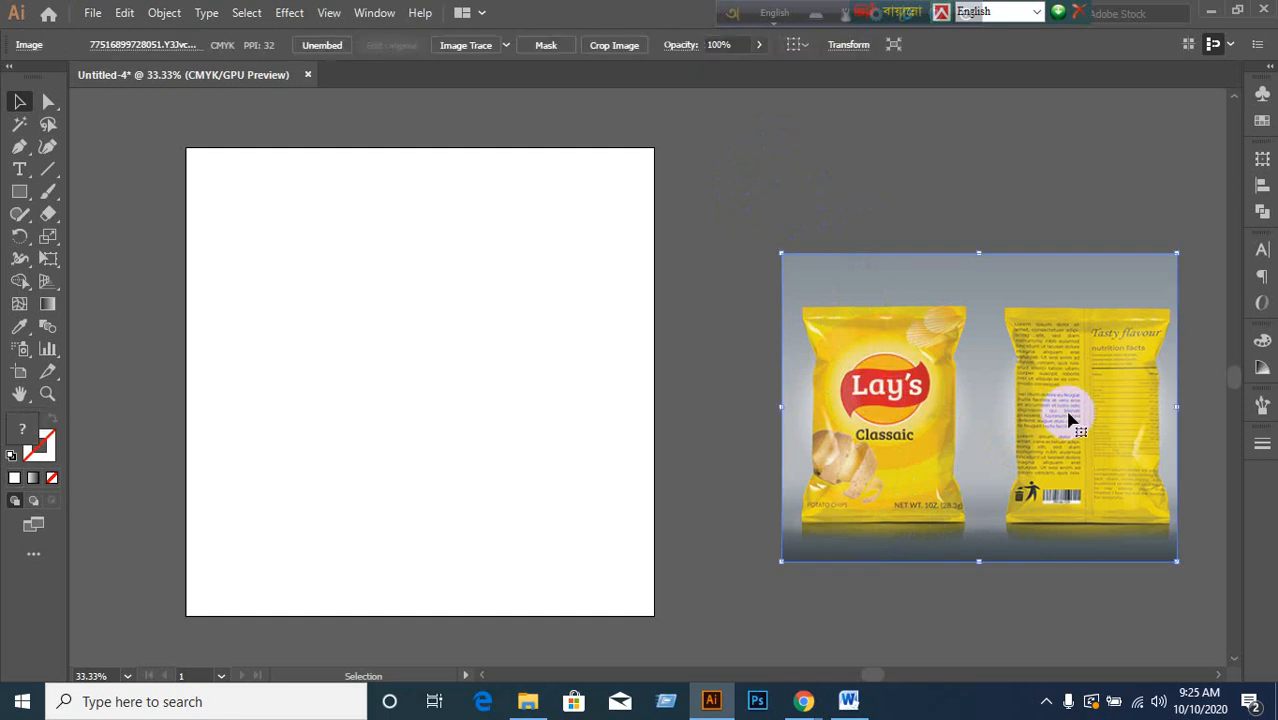
- Enlarge the reference image from its upper-left corner until it nearly reaches the artboard
{"action": "left_click", "coordinate": [1008, 201]}
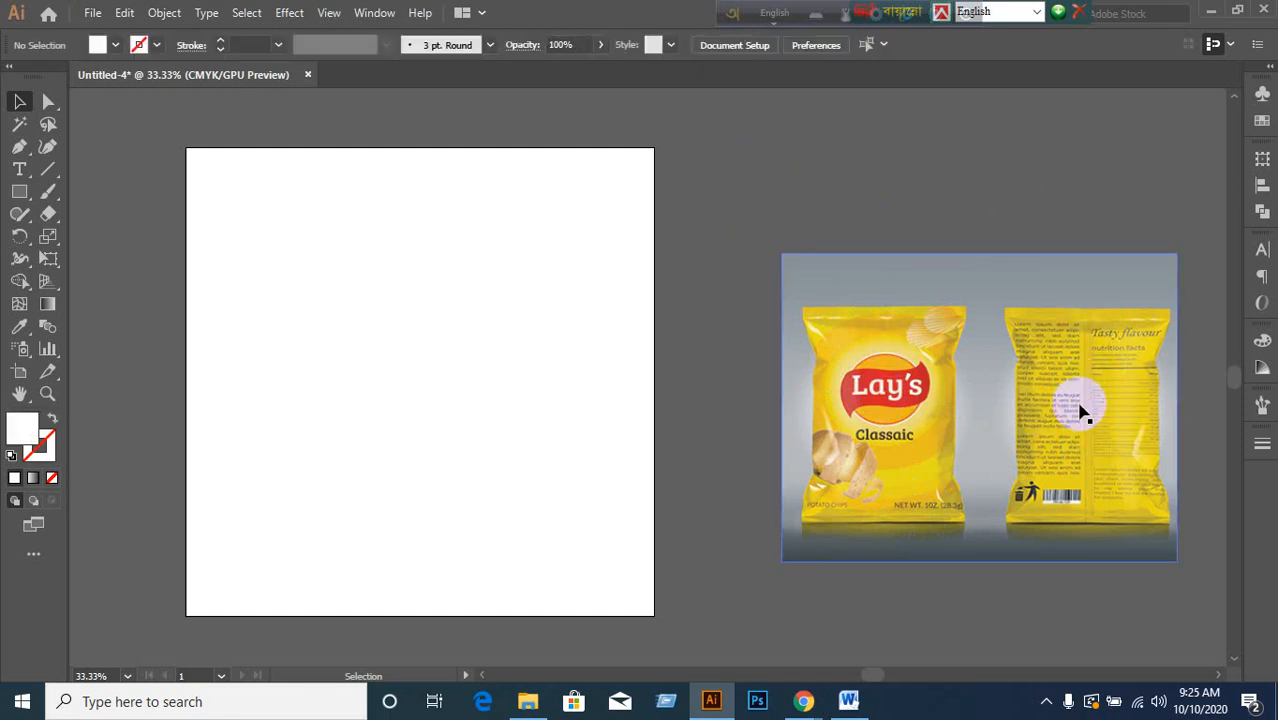
{"action": "left_click", "coordinate": [1064, 478]}
{"action": "left_click_drag", "start_coordinate": [781, 253], "coordinate": [704, 191]}
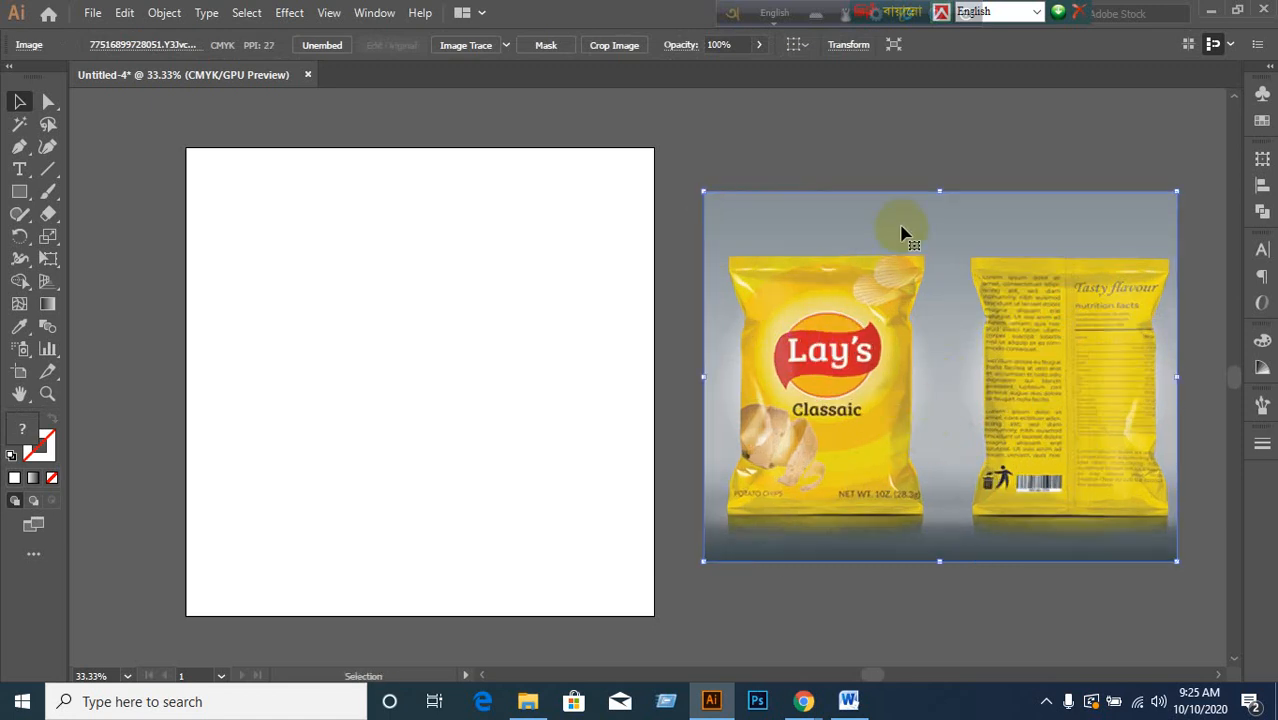
{"action": "left_click", "coordinate": [893, 150]}
{"action": "left_click", "coordinate": [941, 334]}
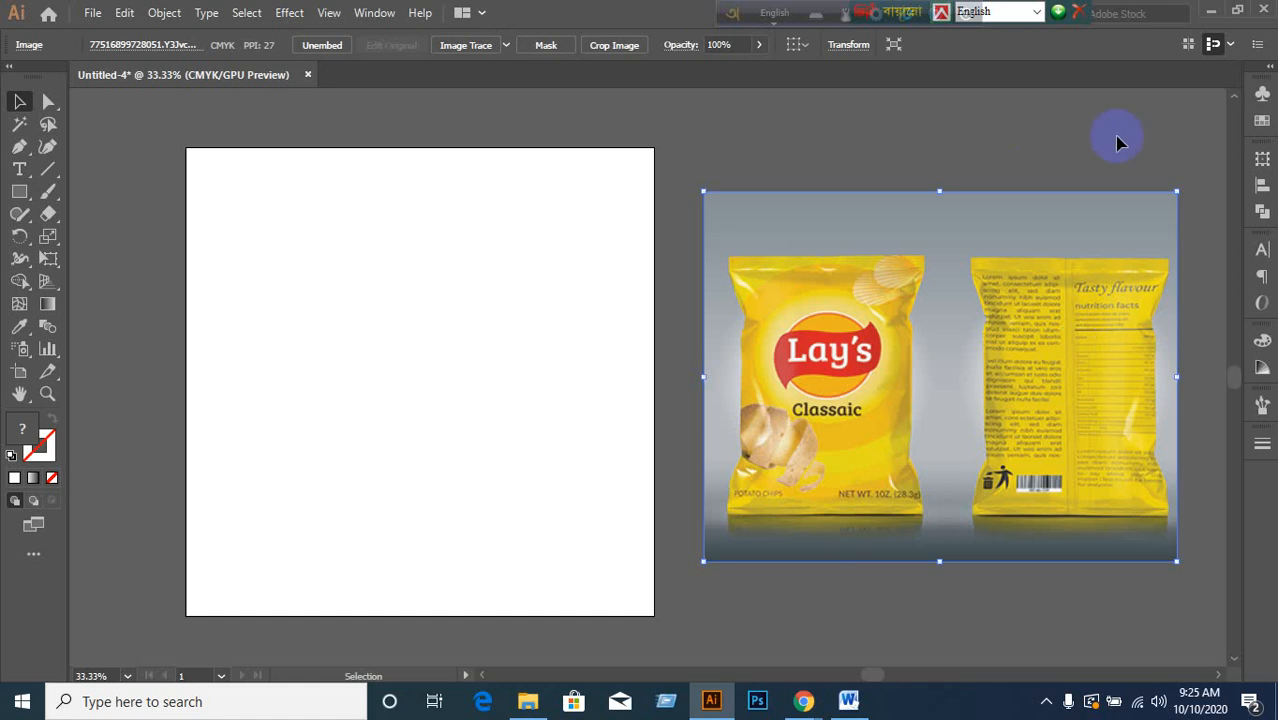
{"action": "left_click", "coordinate": [511, 330]}
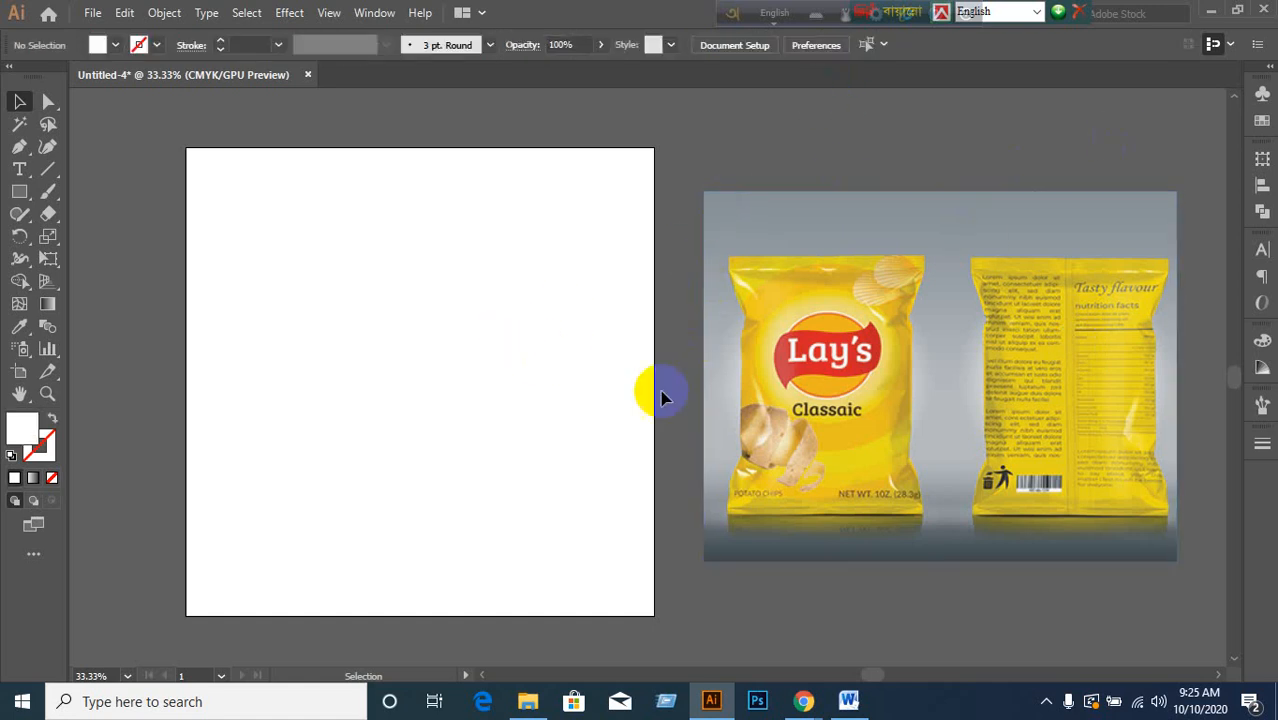
{"action": "left_click", "coordinate": [933, 398]}
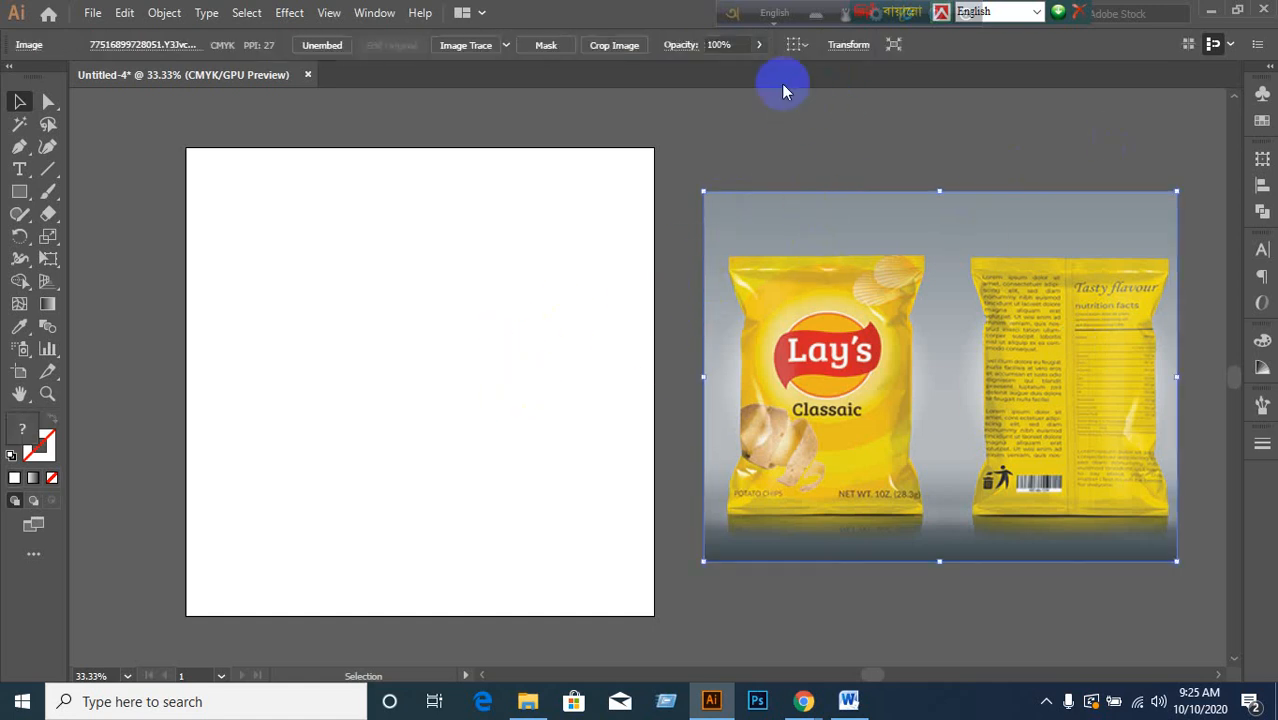
{"action": "left_click", "coordinate": [168, 367]}
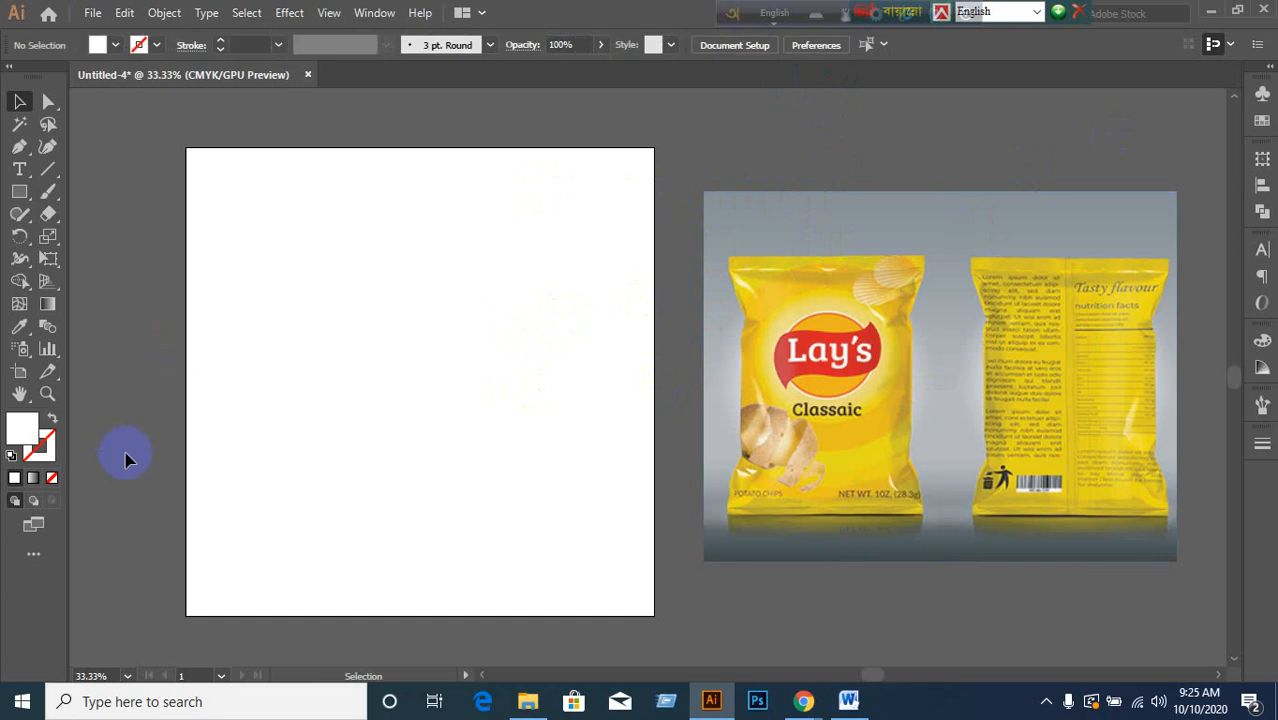
- Create a red-filled rectangle 5 in wide and 8 in high on the artboard
{"action": "left_click", "coordinate": [20, 192]}
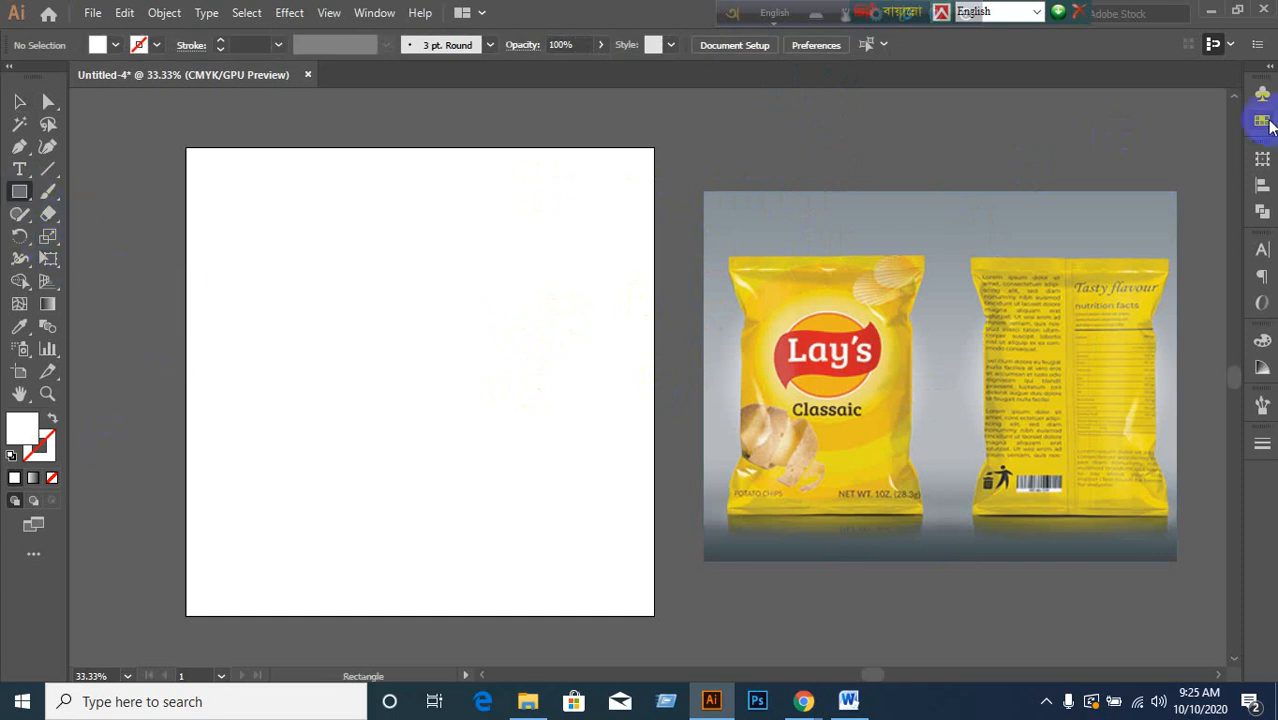
{"action": "left_click", "coordinate": [1263, 121]}
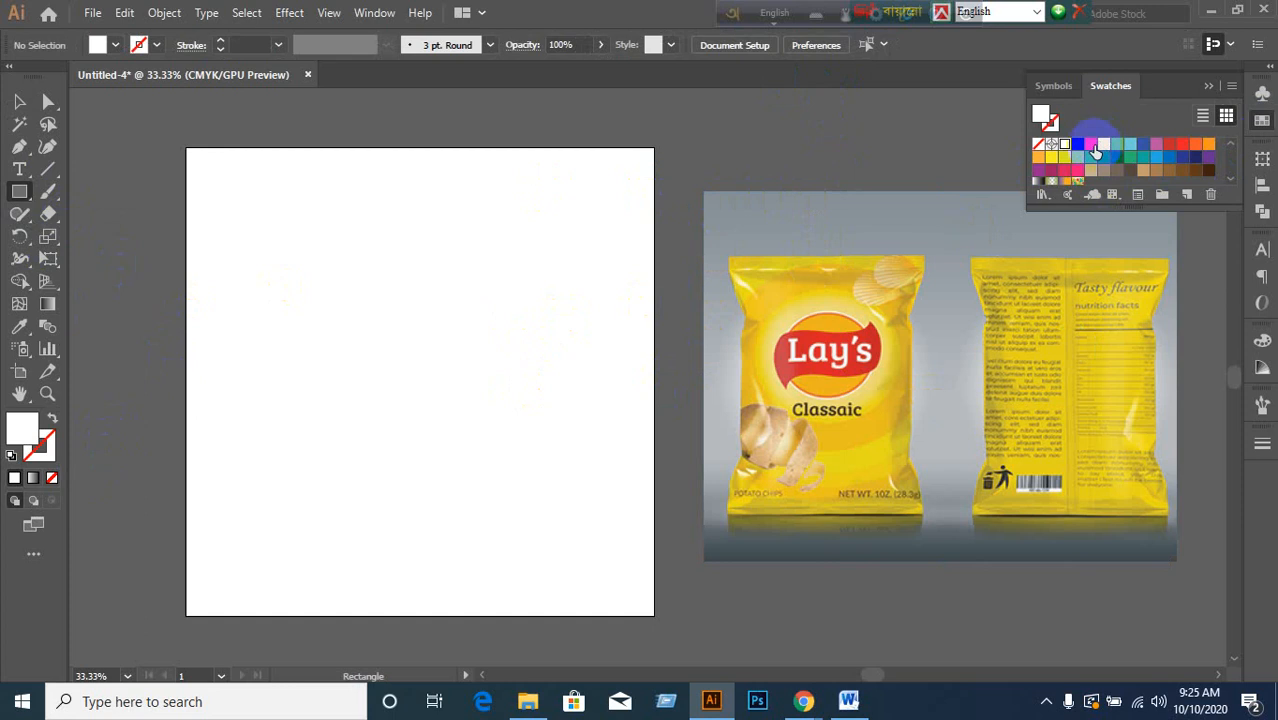
{"action": "left_click", "coordinate": [1092, 146]}
{"action": "left_click", "coordinate": [271, 275]}
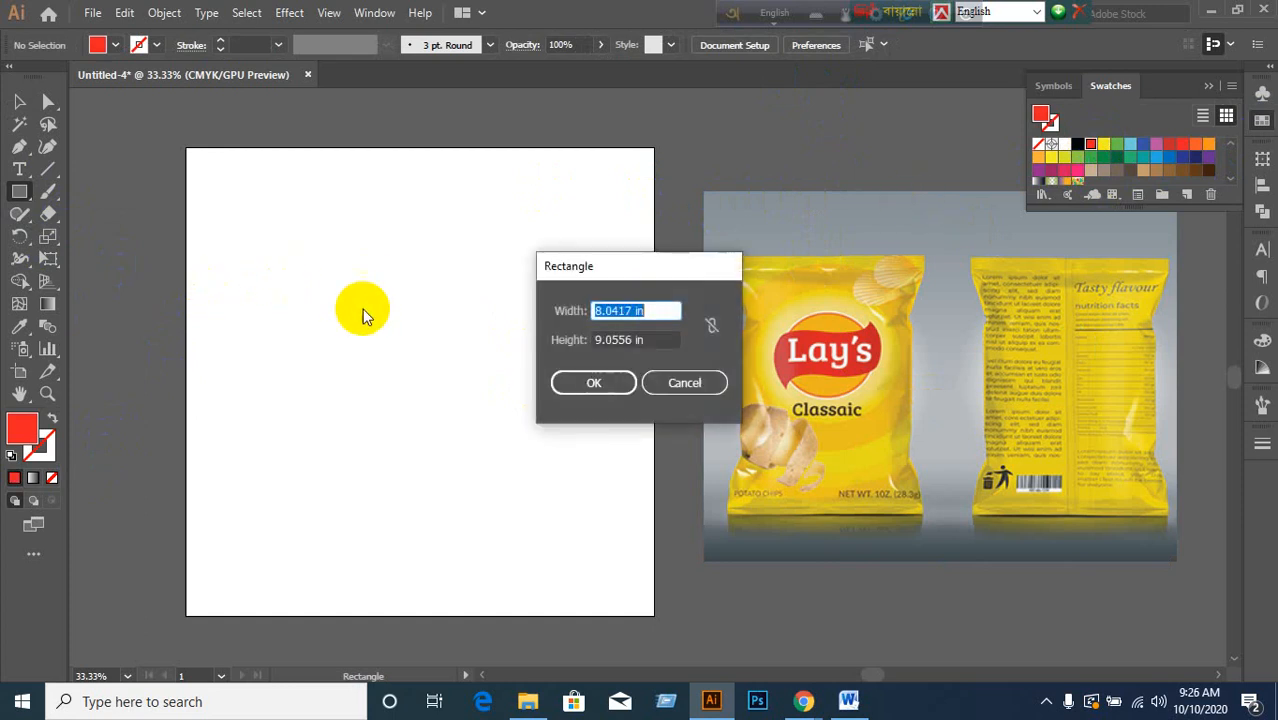
{"action": "left_click_drag", "start_coordinate": [686, 266], "coordinate": [502, 222]}
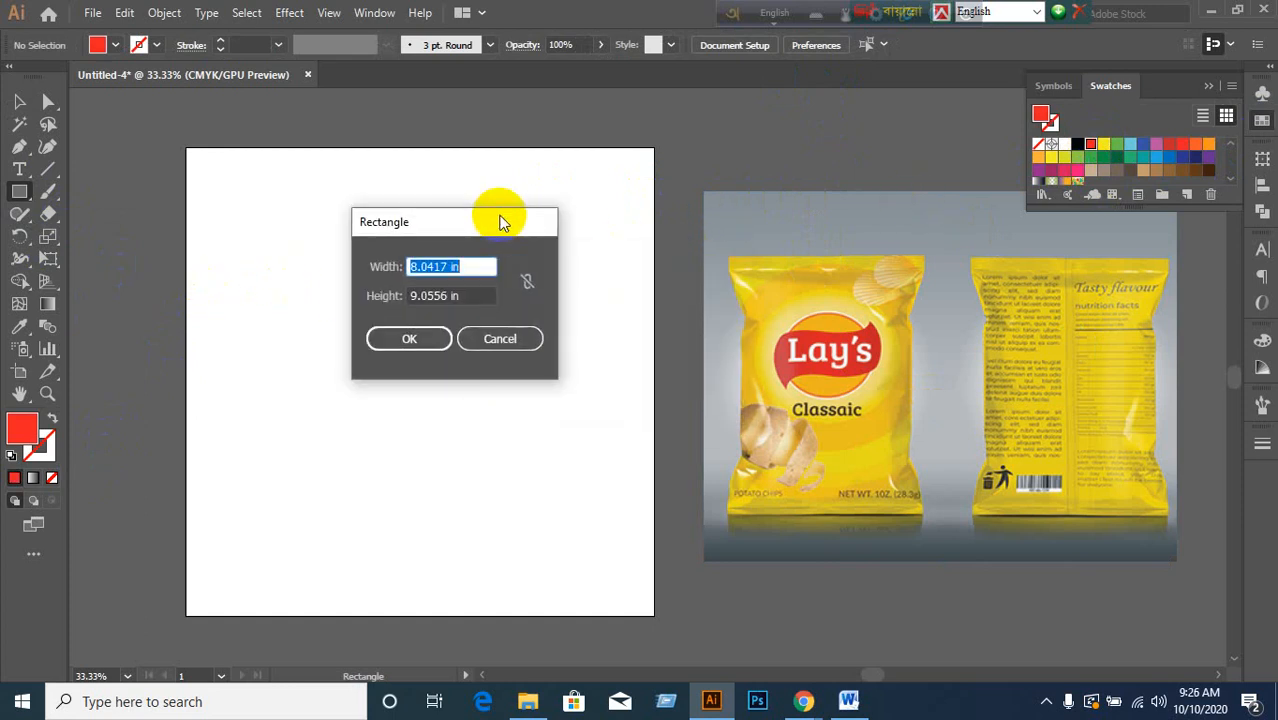
{"action": "type", "text": "5"}
{"action": "key", "text": "Tab"}
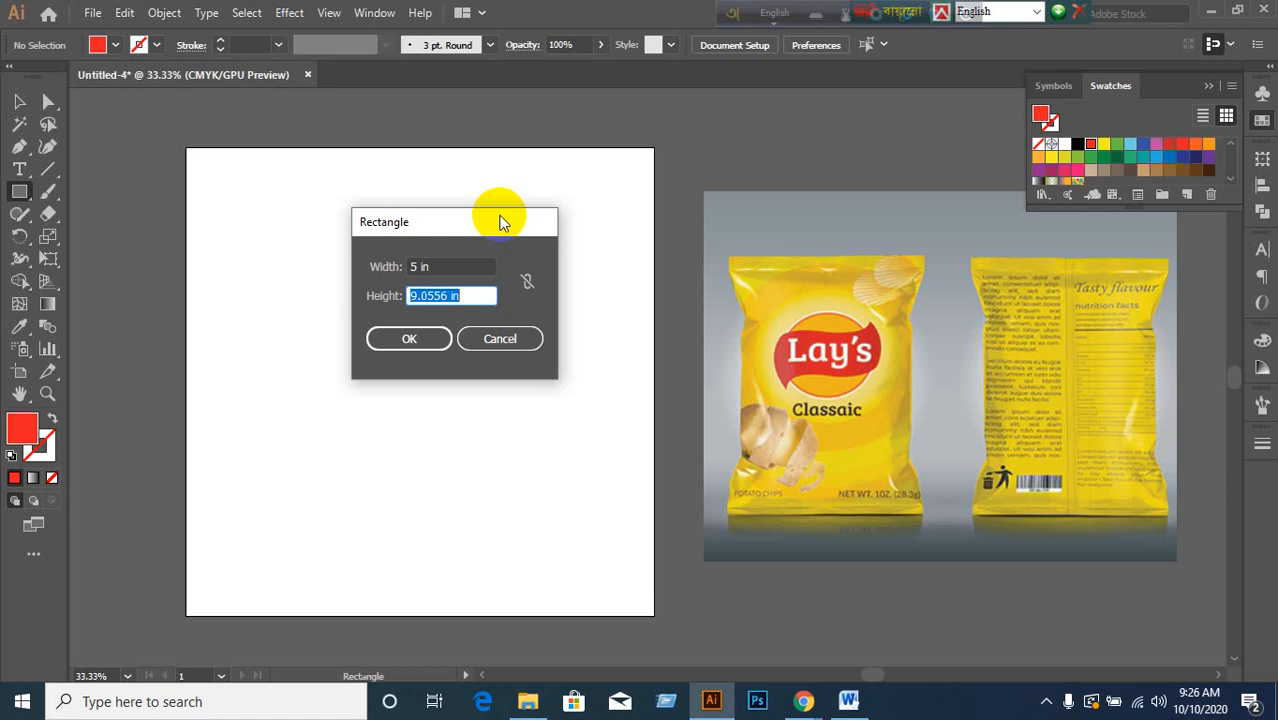
{"action": "type", "text": "8"}
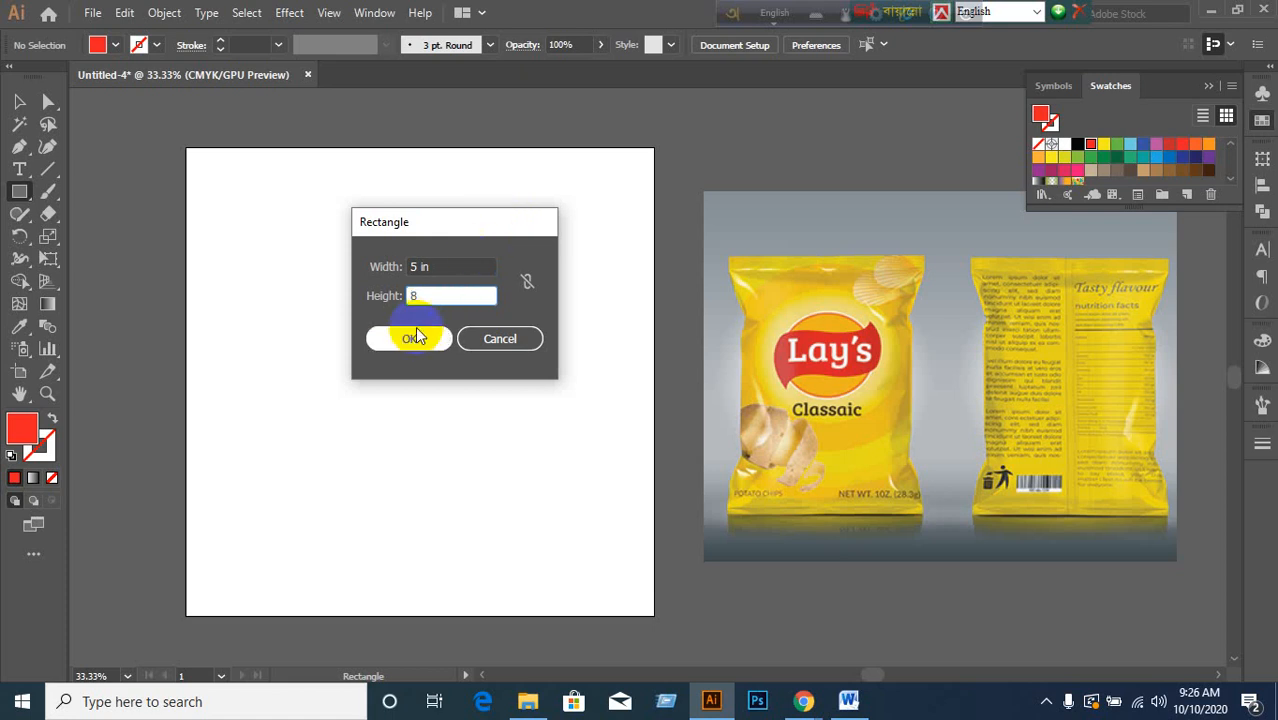
{"action": "left_click", "coordinate": [414, 337]}
- Move the red rectangle about 1.17 in right and 0.54 in up, closer to the artboard's centre
{"action": "left_click", "coordinate": [19, 101]}
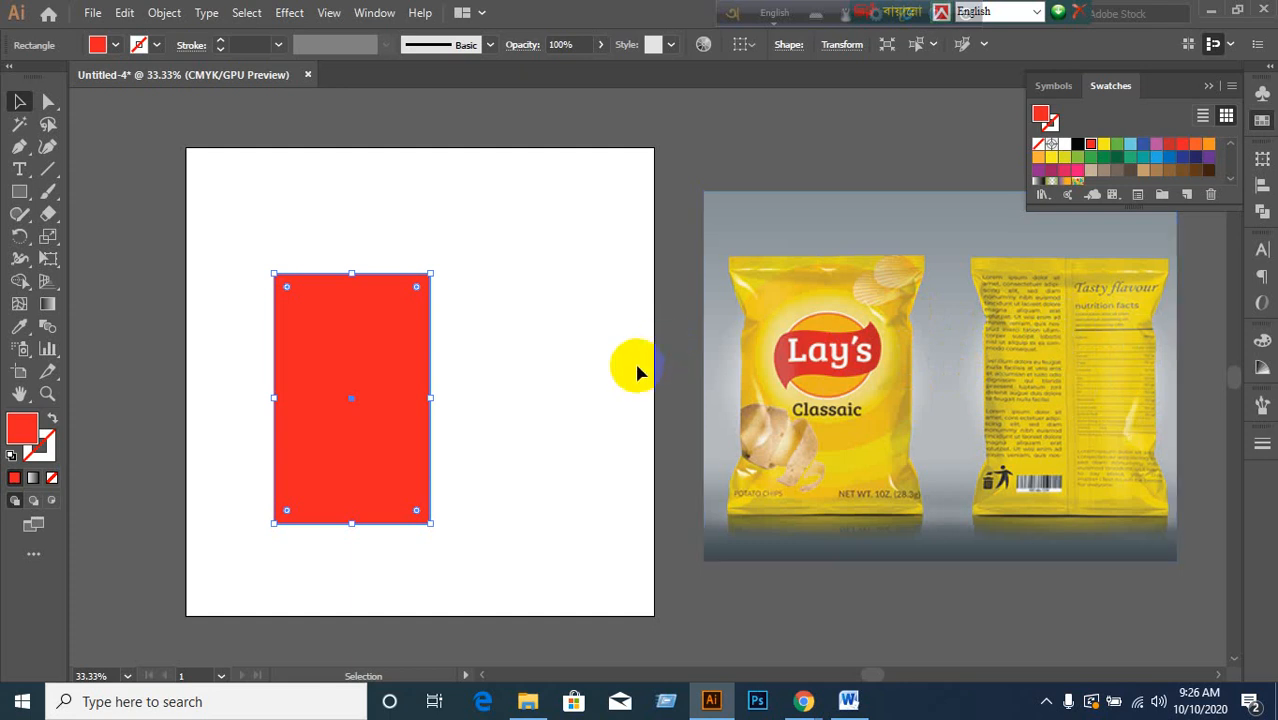
{"action": "left_click_drag", "start_coordinate": [366, 406], "coordinate": [403, 392]}
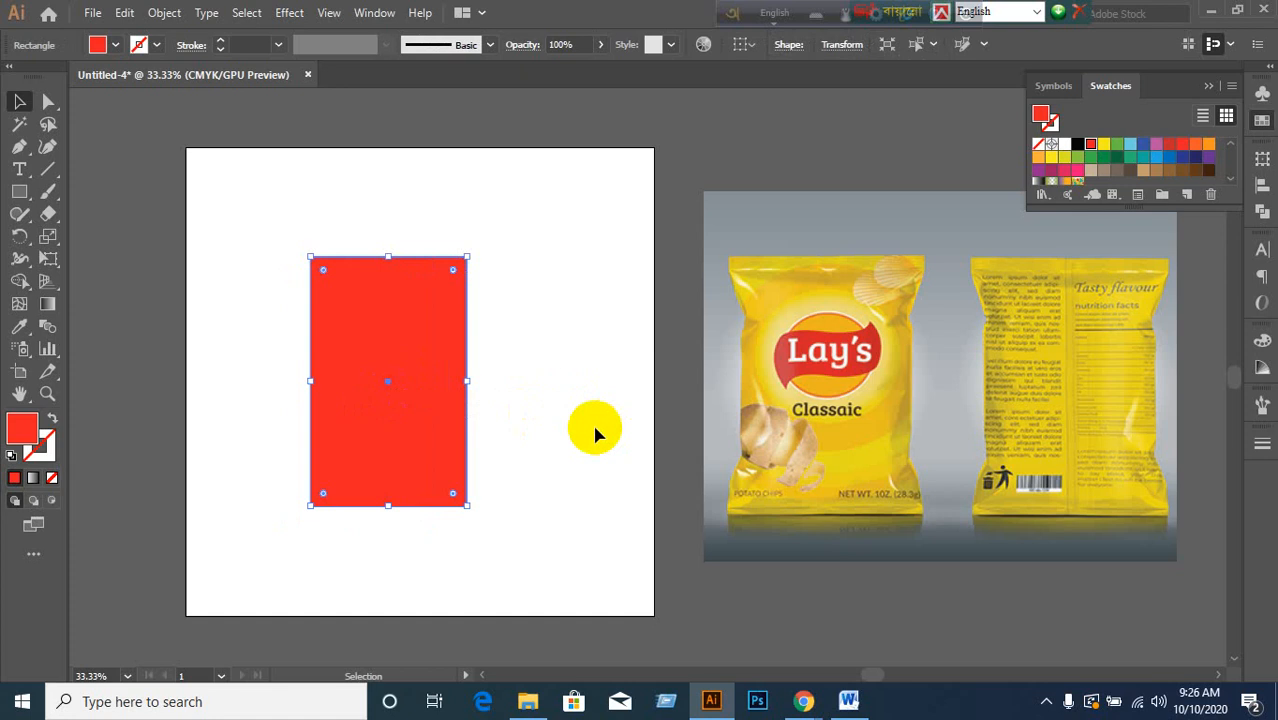
{"action": "key", "text": "Return"}
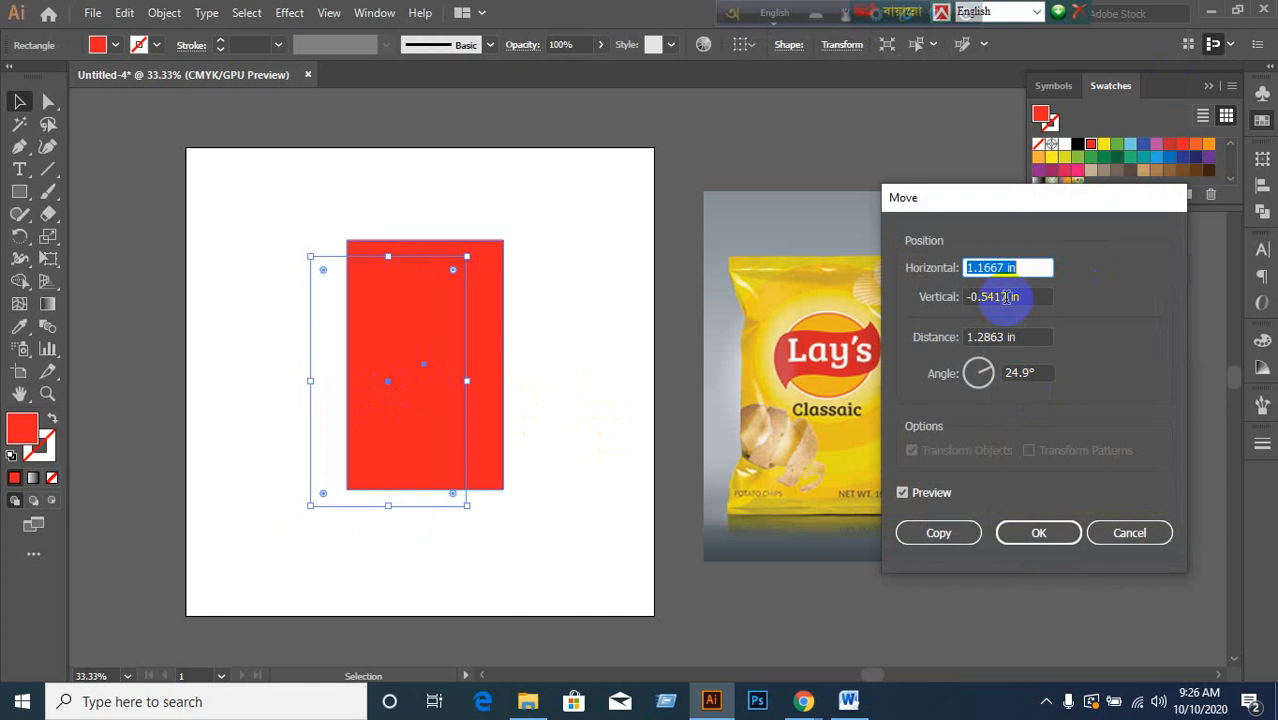
{"action": "left_click_drag", "start_coordinate": [1027, 302], "coordinate": [927, 308]}
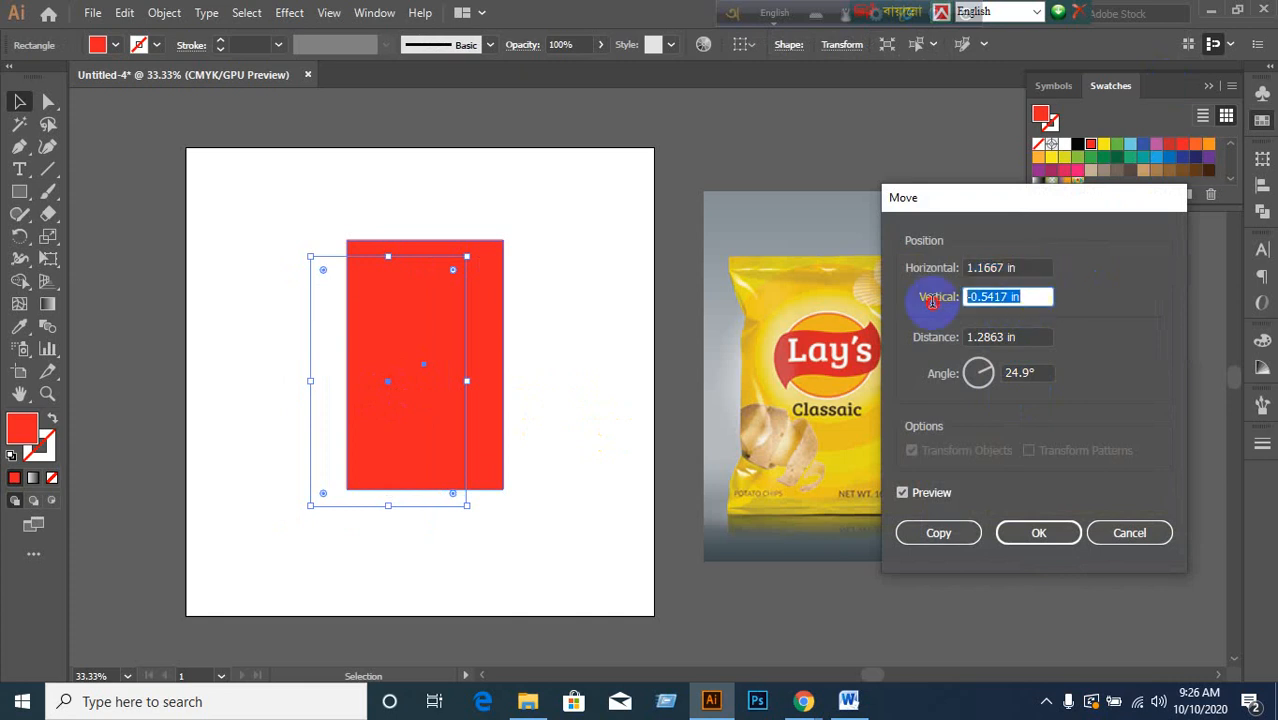
{"action": "type", "text": "0"}
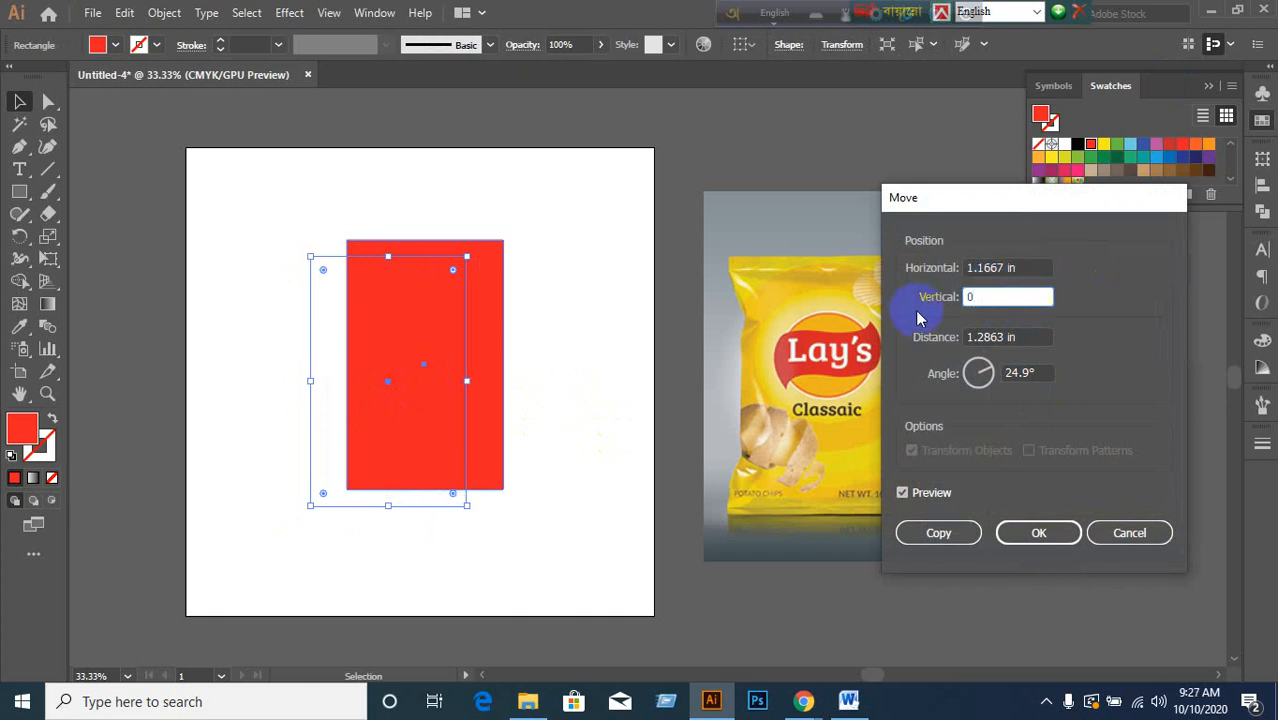
{"action": "left_click", "coordinate": [903, 493]}
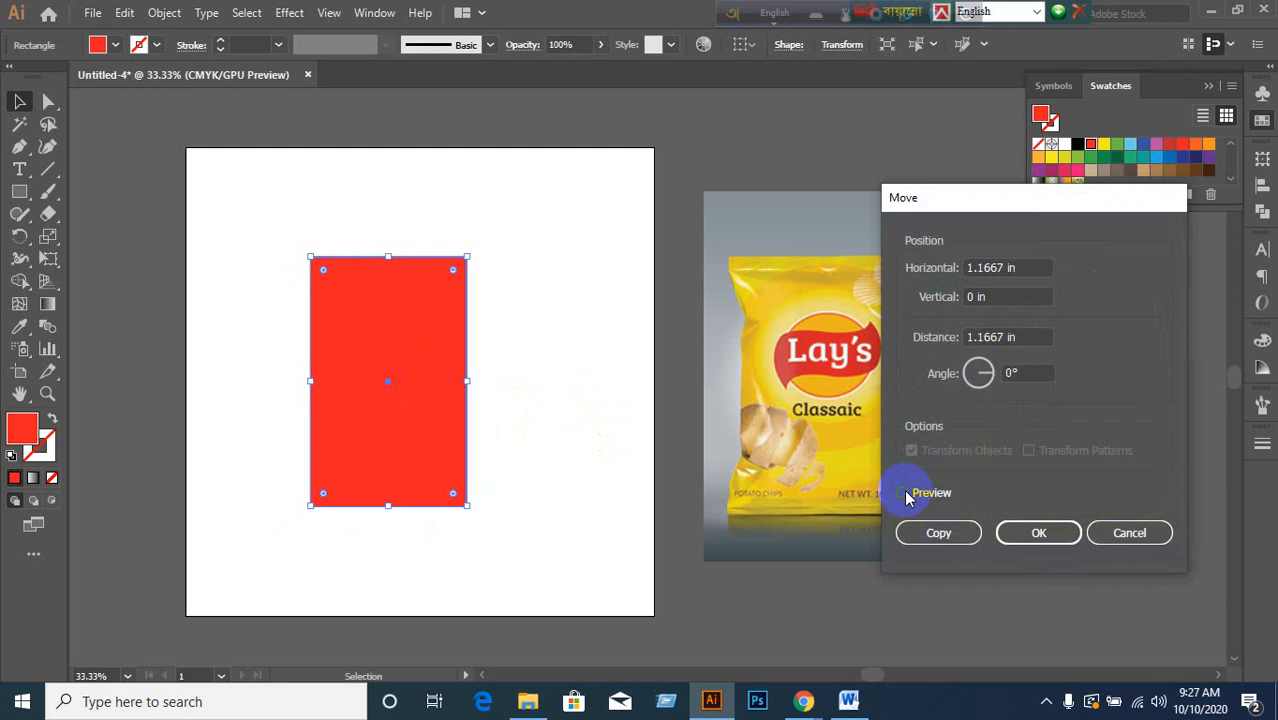
{"action": "left_click", "coordinate": [904, 493]}
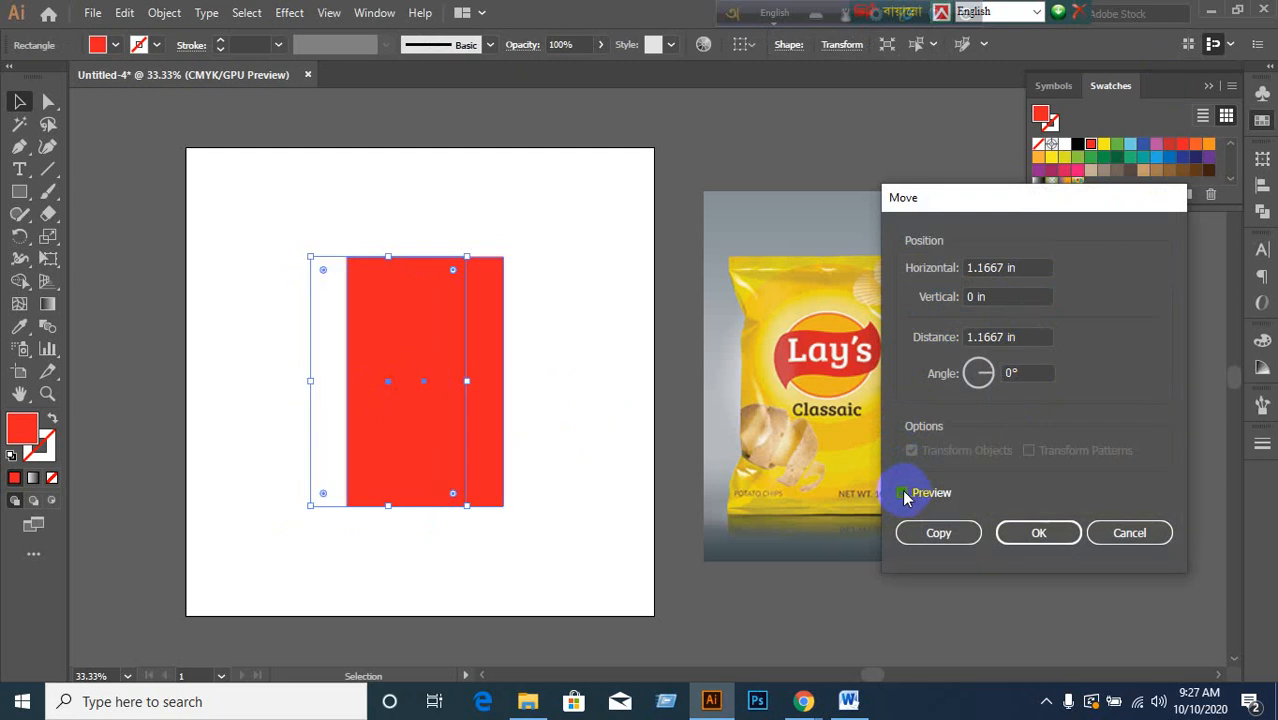
{"action": "left_click", "coordinate": [1031, 267]}
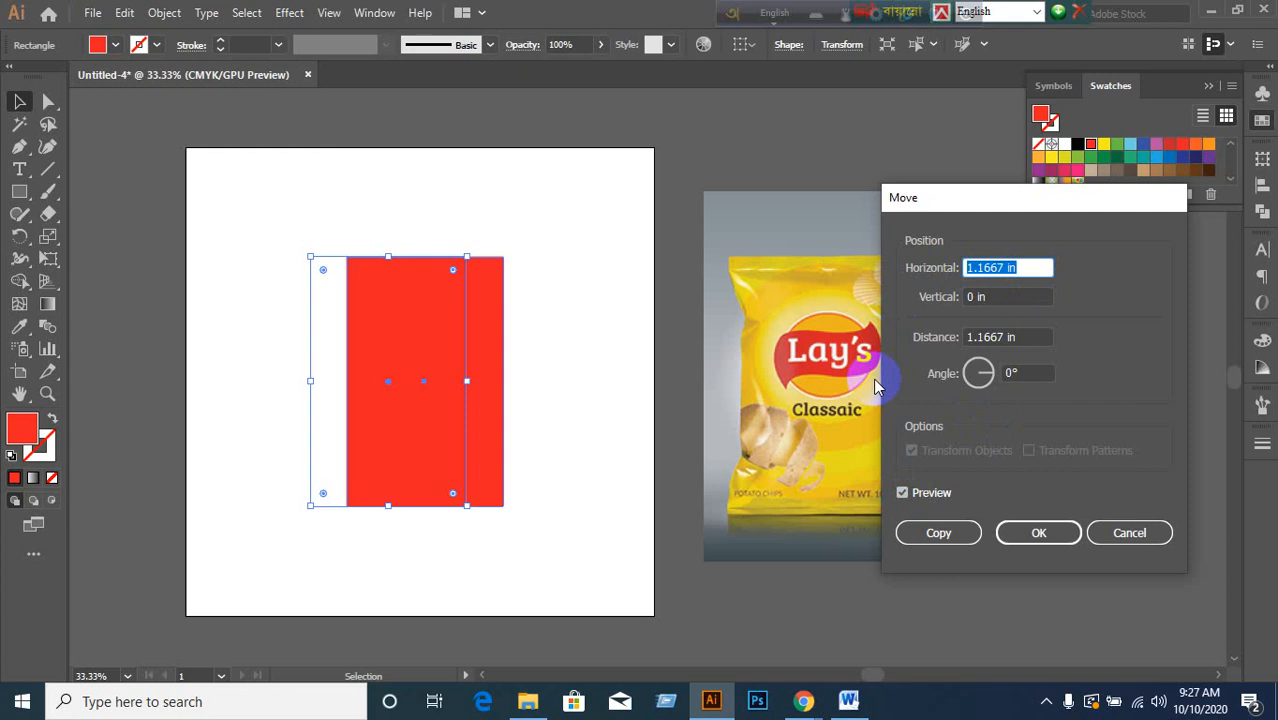
{"action": "left_click", "coordinate": [1130, 532]}
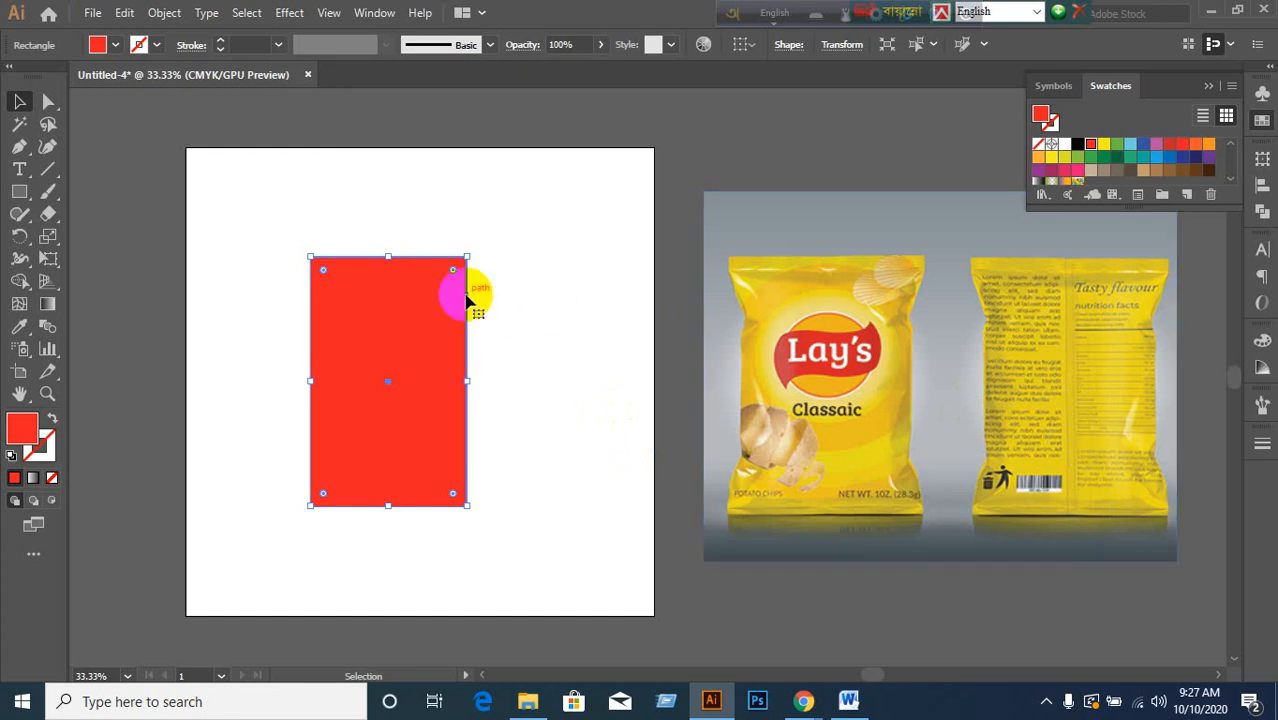
{"action": "left_click", "coordinate": [565, 294]}
{"action": "left_click", "coordinate": [458, 344]}
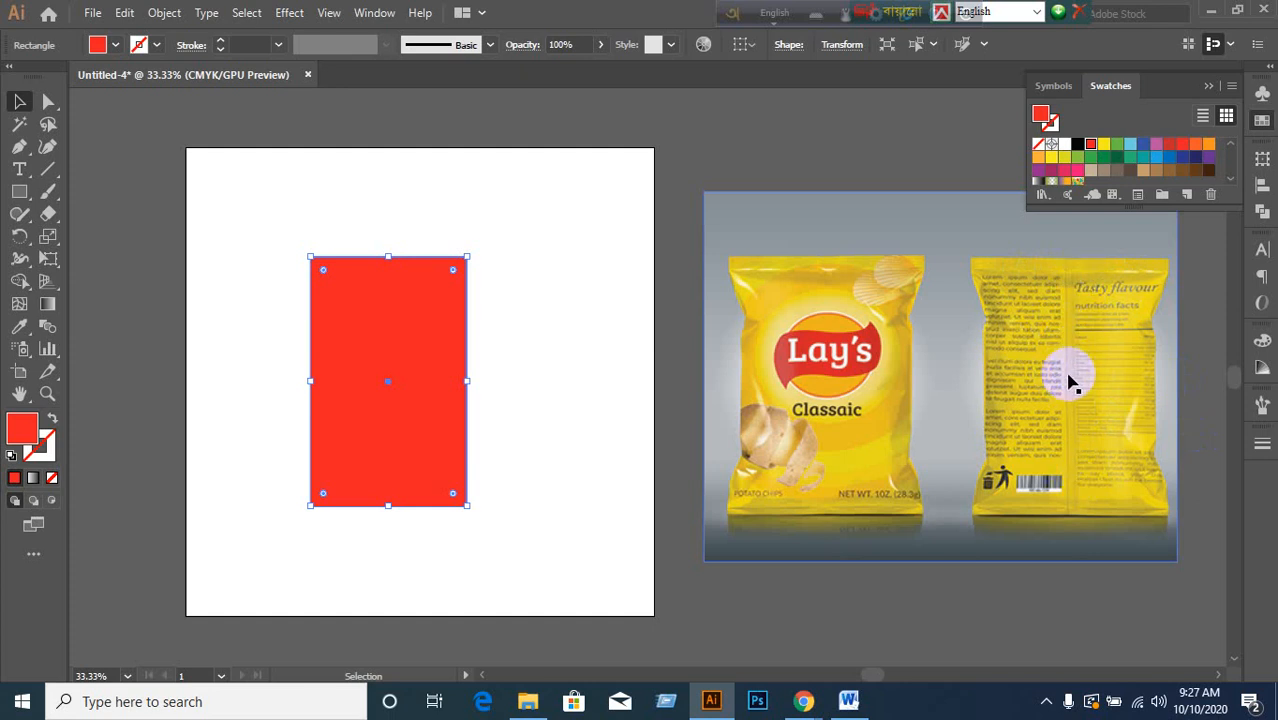
{"action": "scroll", "coordinate": [568, 395], "scroll_direction": "down", "scroll_amount": 1}
{"action": "left_click", "coordinate": [532, 430]}
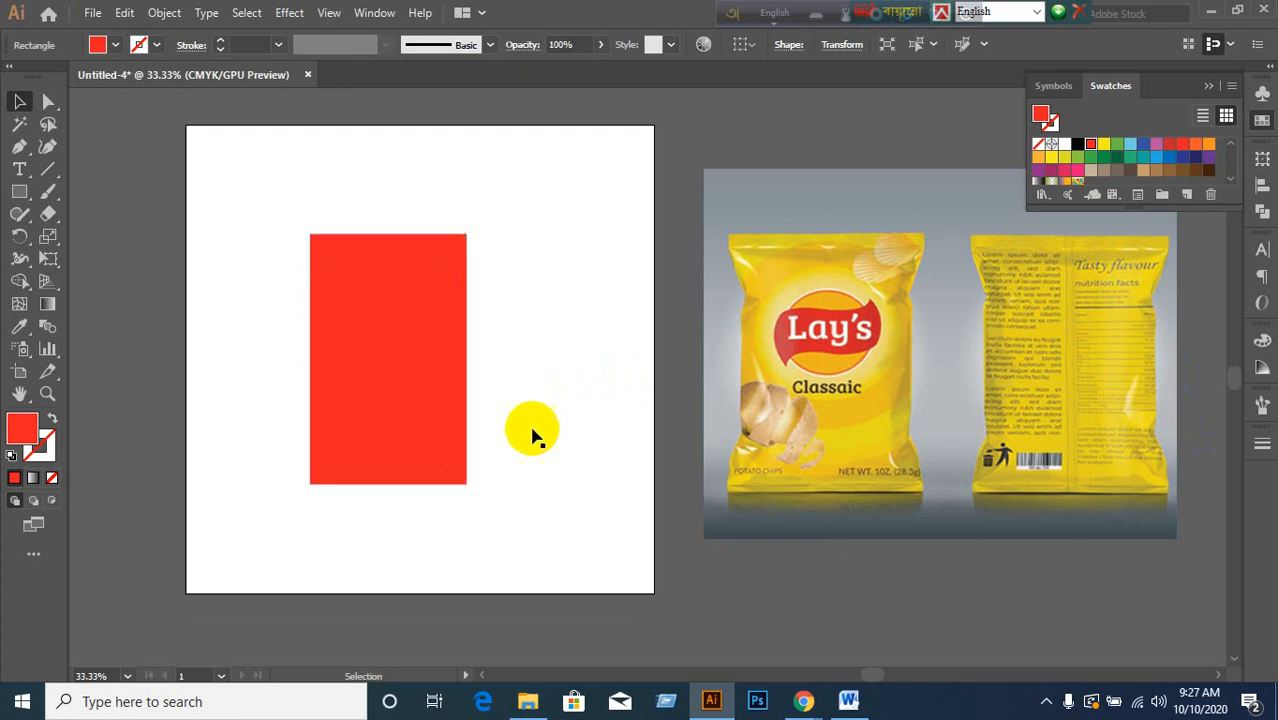
- Try to move the red rectangle 2.5 in horizontally and 0 in vertically, and undo the move
{"action": "left_click", "coordinate": [379, 442]}
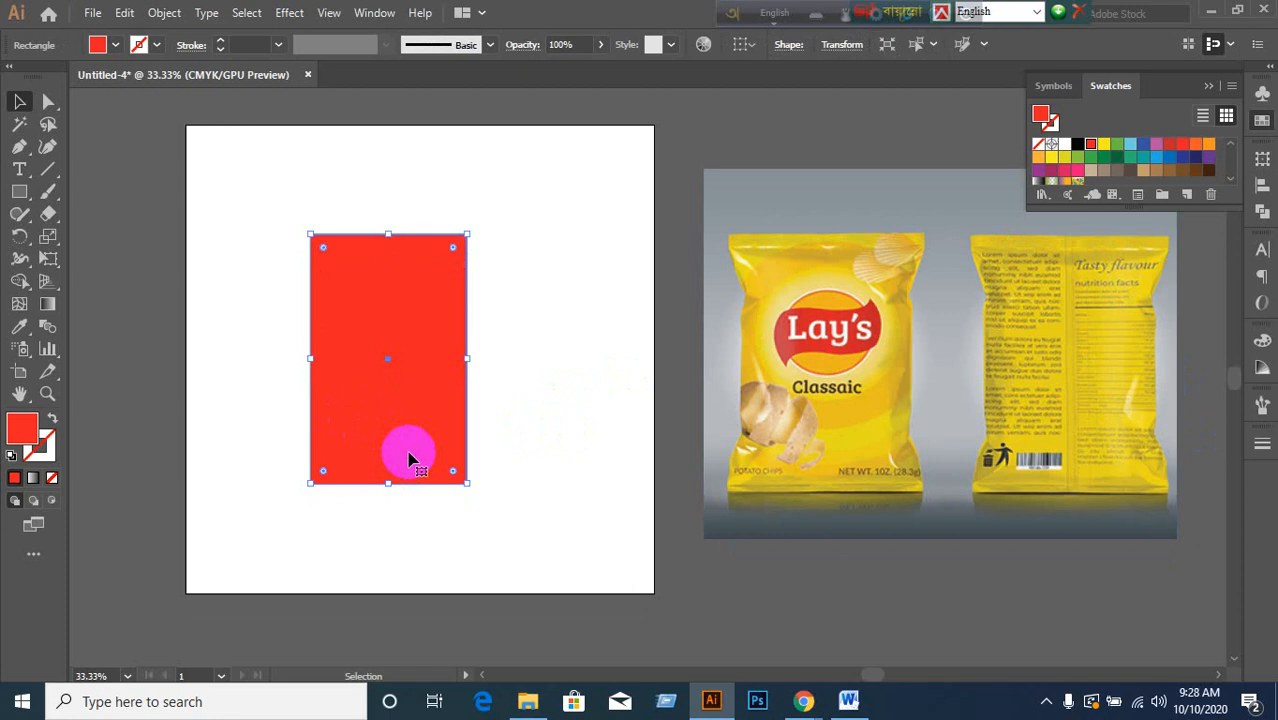
{"action": "key", "text": "Return"}
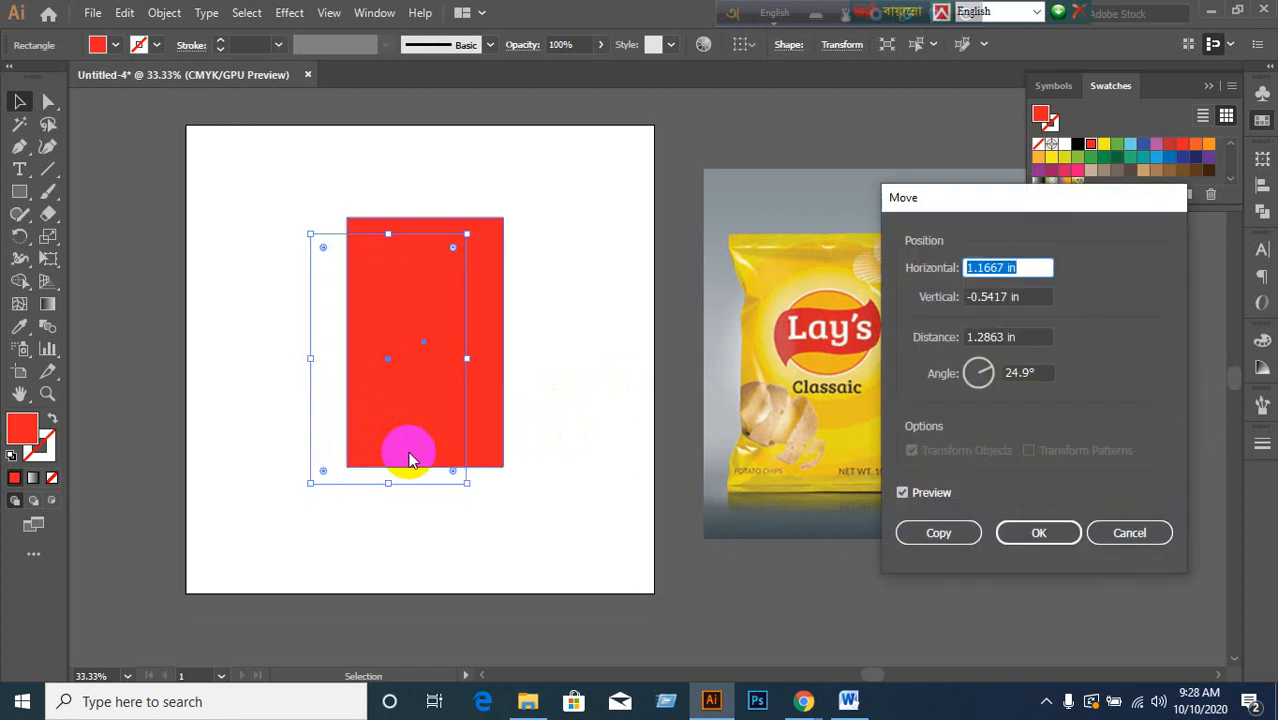
{"action": "left_click", "coordinate": [1035, 296]}
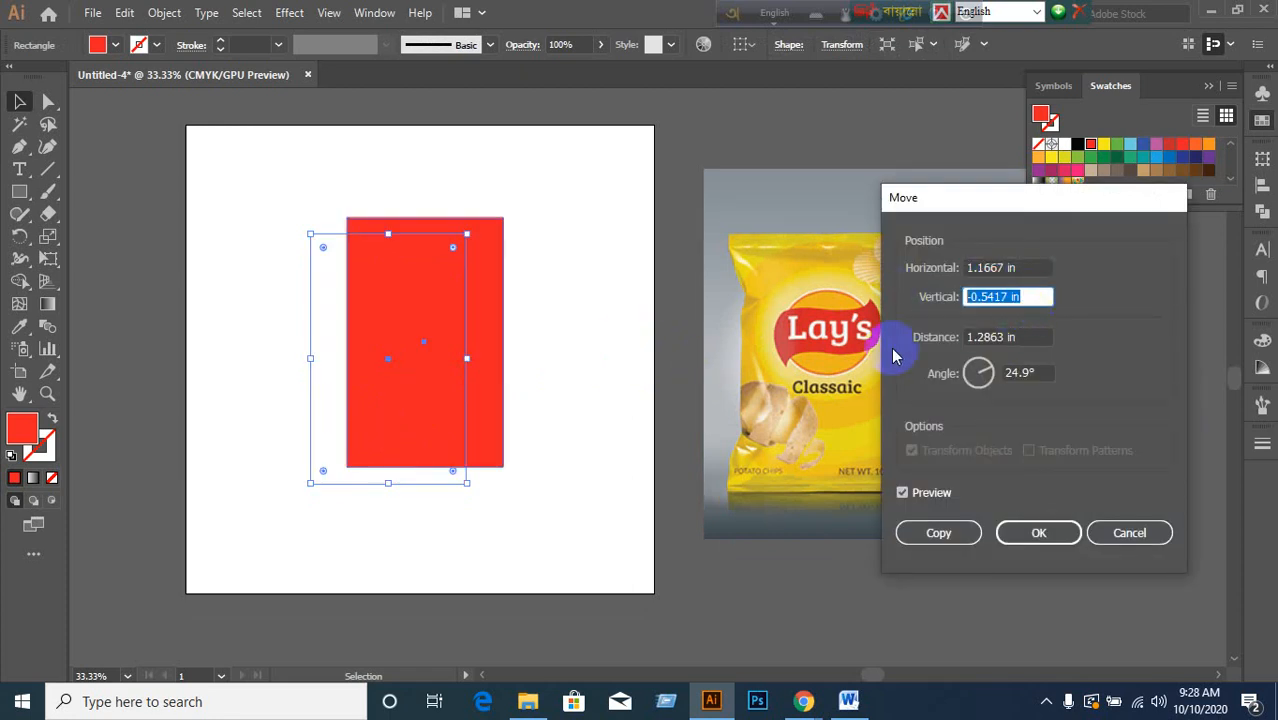
{"action": "type", "text": "0"}
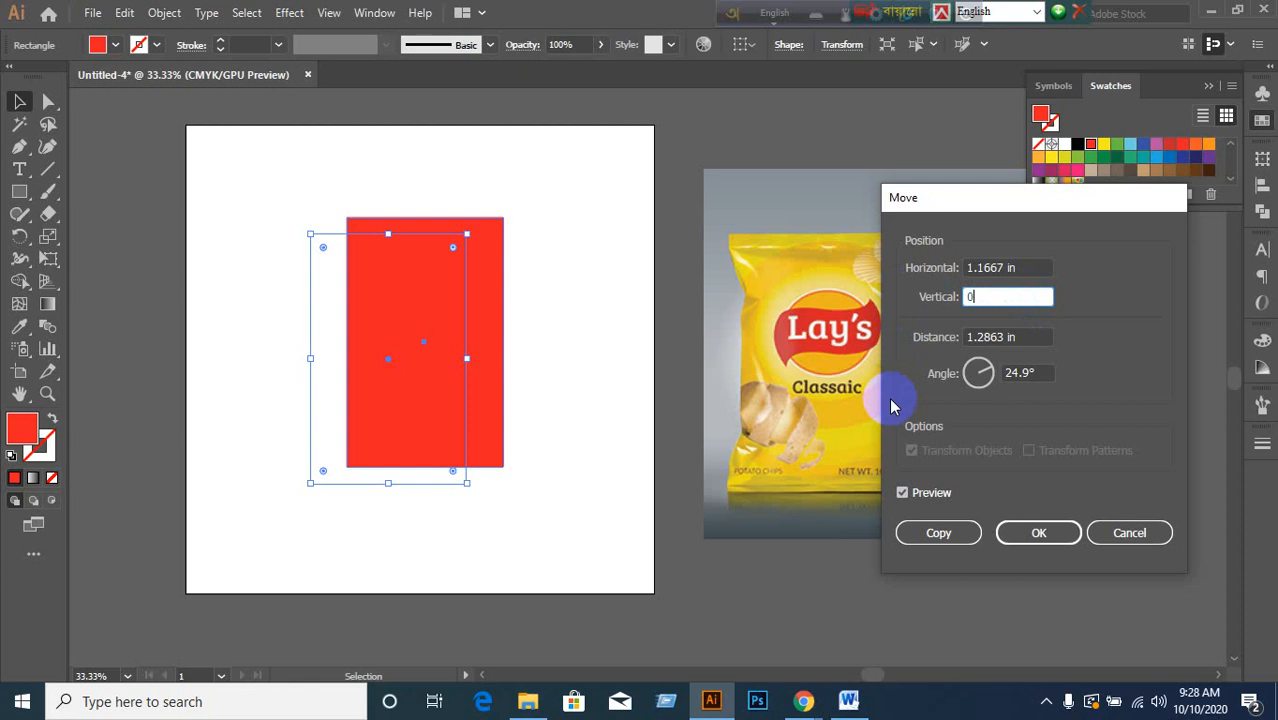
{"action": "left_click", "coordinate": [1015, 268]}
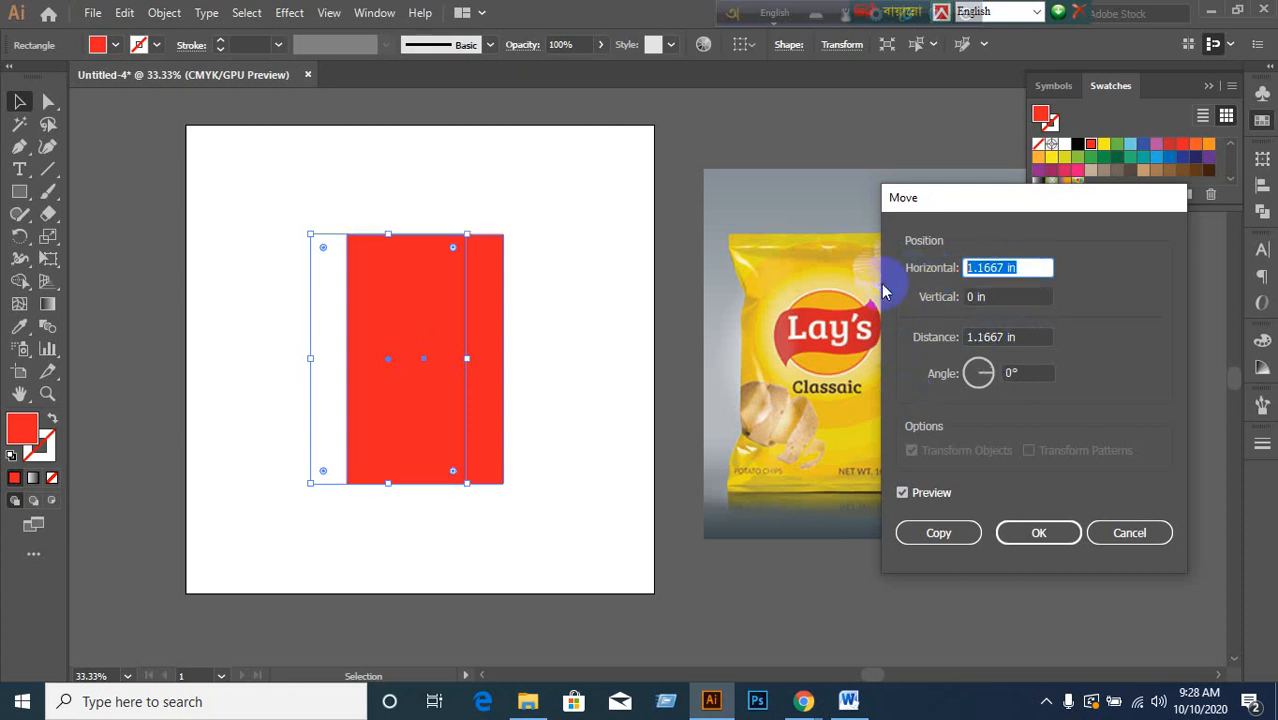
{"action": "type", "text": "2.5"}
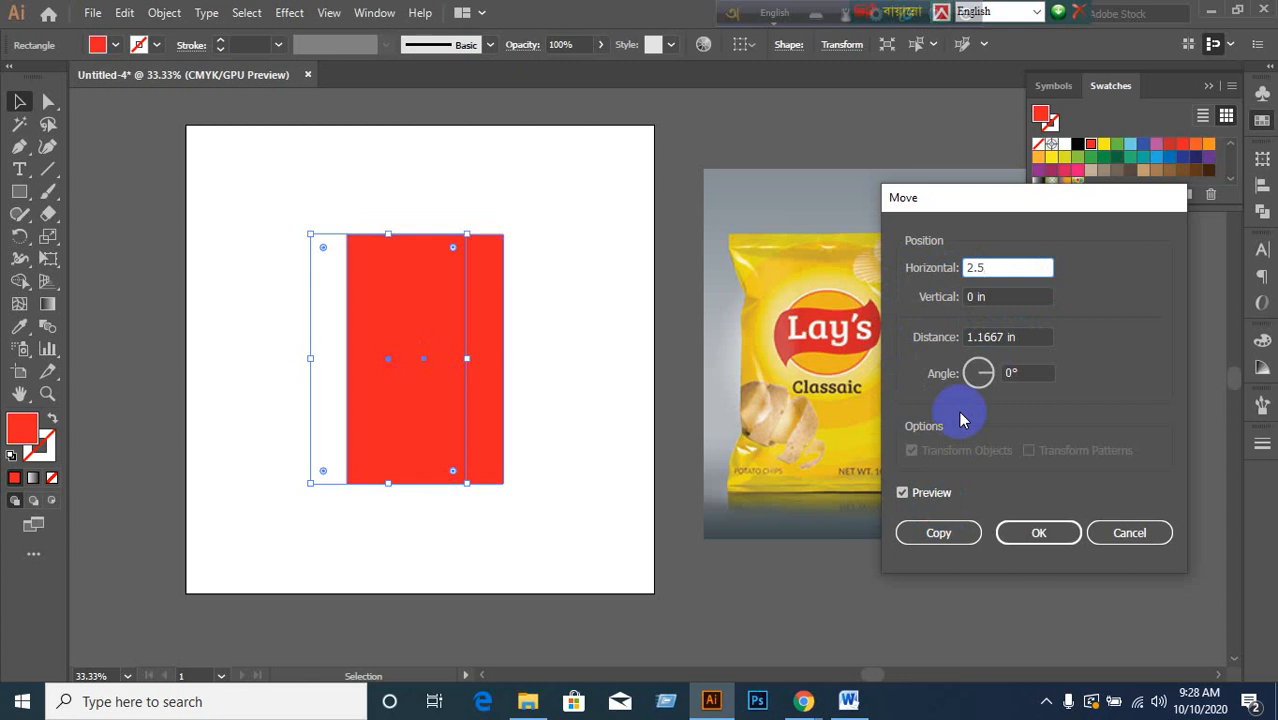
{"action": "key", "text": "Return"}
{"action": "key", "text": "ctrl+z"}
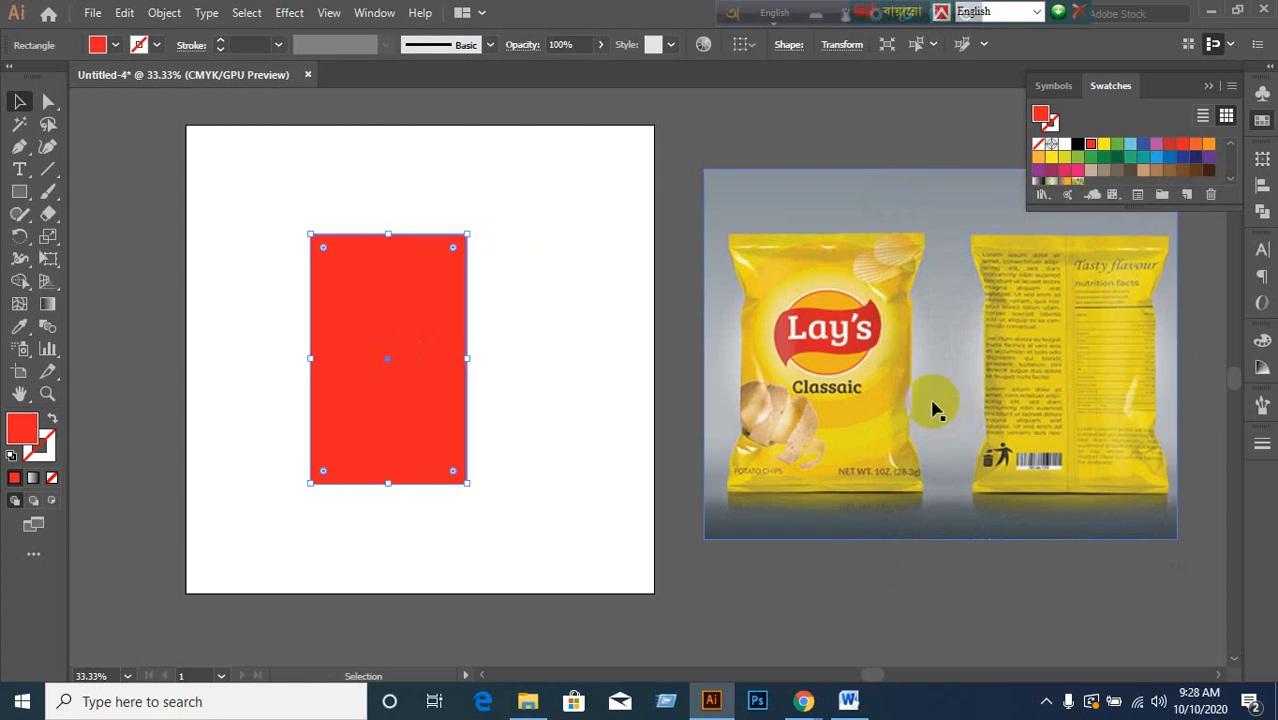
- Try to copy the red rectangle with a 2.5 in horizontal and 0 in vertical offset, and undo the copy
{"action": "key", "text": "Return"}
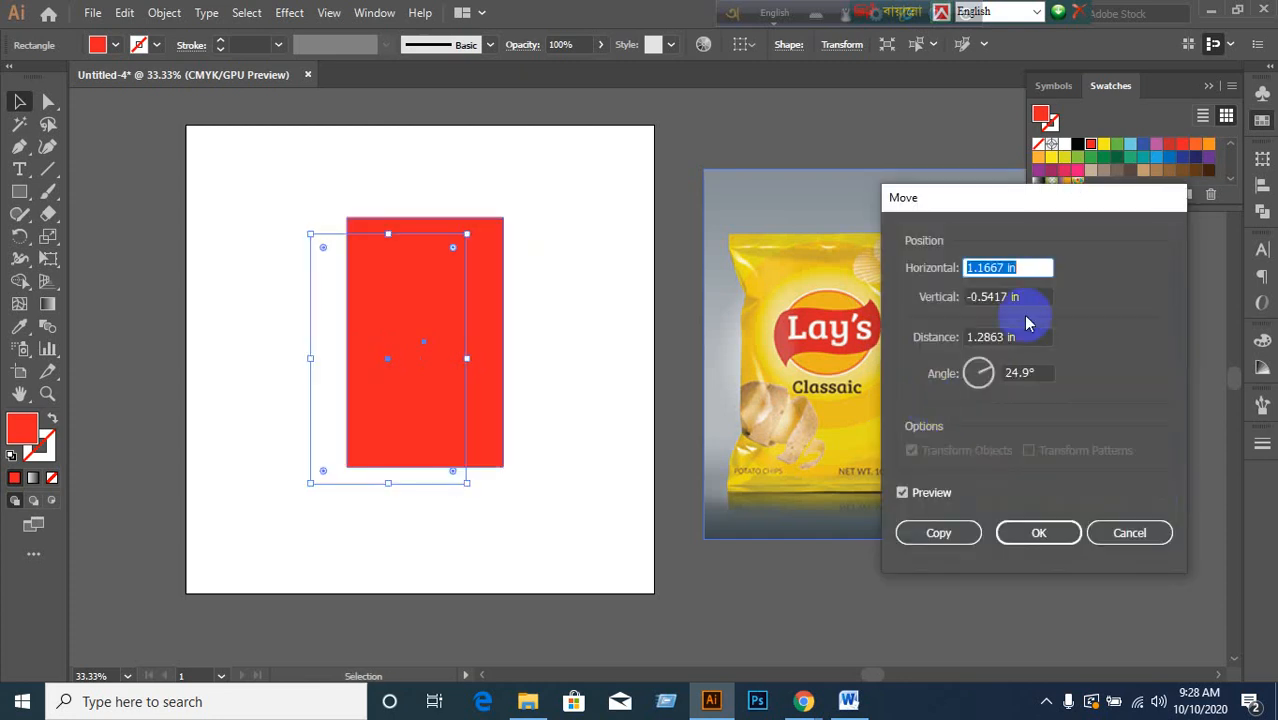
{"action": "triple_click", "coordinate": [1025, 298]}
{"action": "type", "text": "0"}
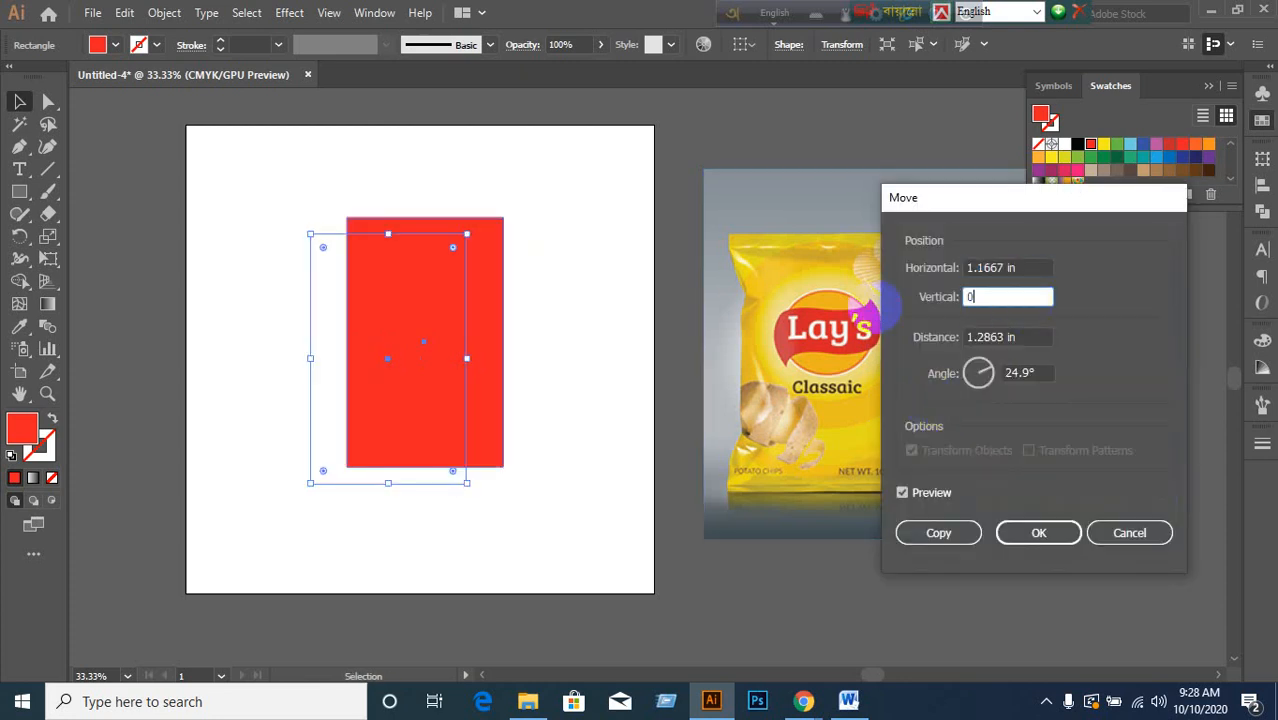
{"action": "key", "text": "shift+Tab"}
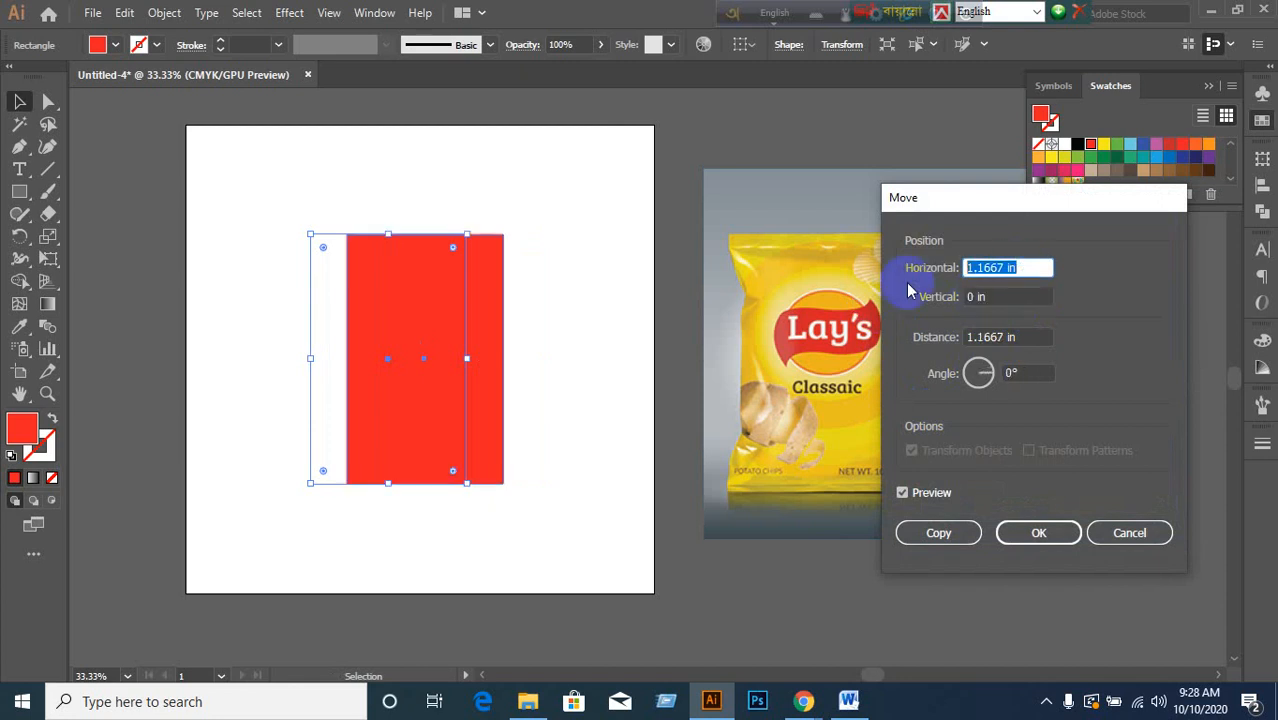
{"action": "type", "text": "2.5"}
{"action": "left_click", "coordinate": [938, 532]}
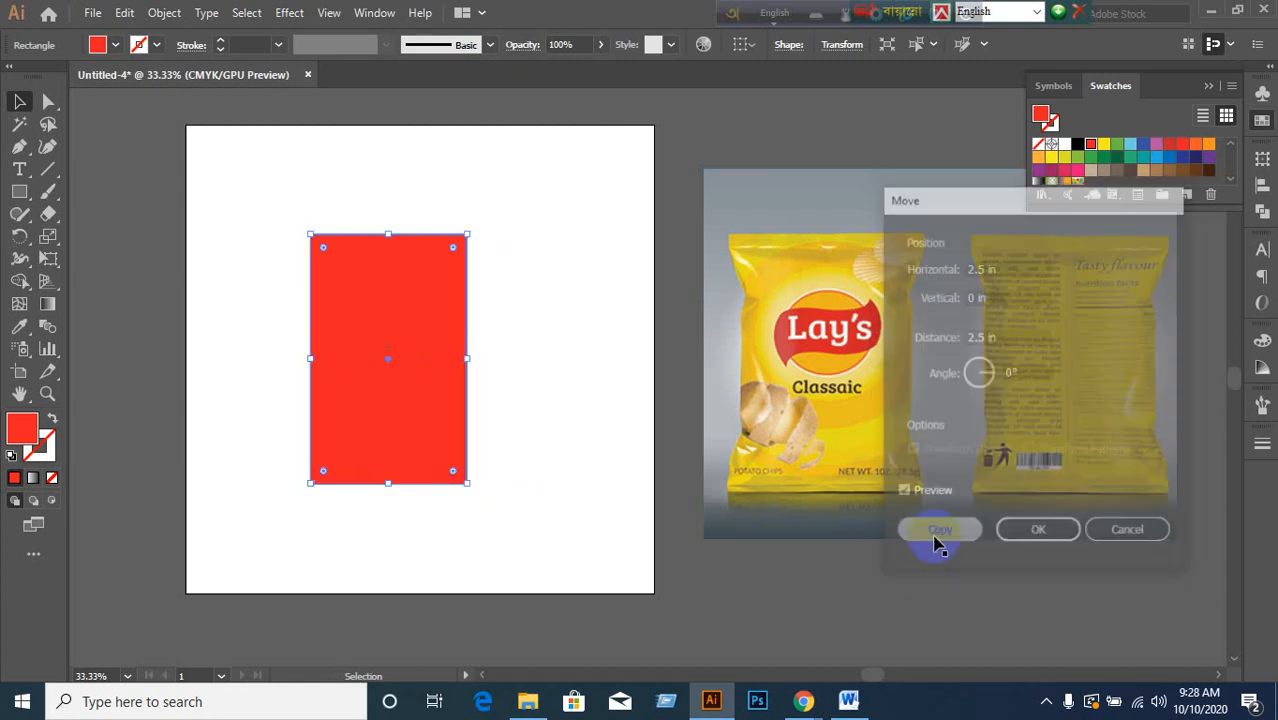
{"action": "key", "text": "ctrl+z"}
{"action": "left_click", "coordinate": [613, 528]}
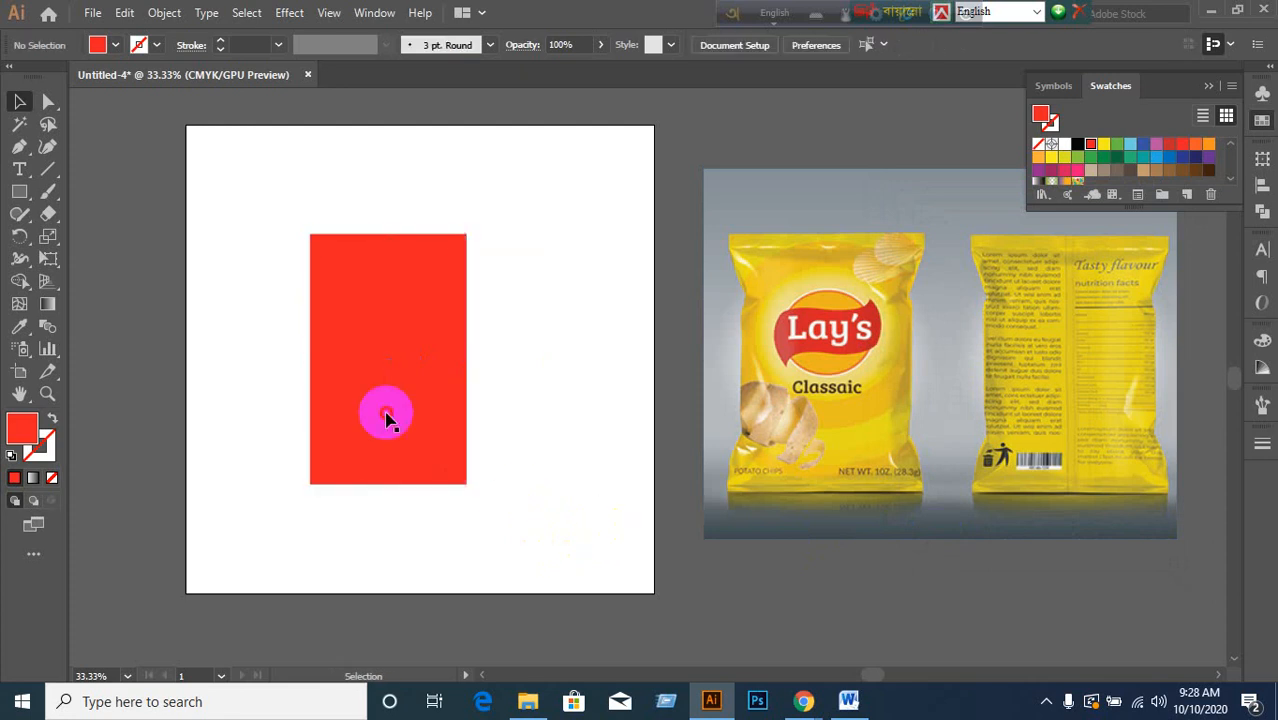
- Copy the red rectangle with a 5 in horizontal and 0 in vertical offset, directly beside the original
{"action": "left_click", "coordinate": [385, 419]}
{"action": "key", "text": "Return"}
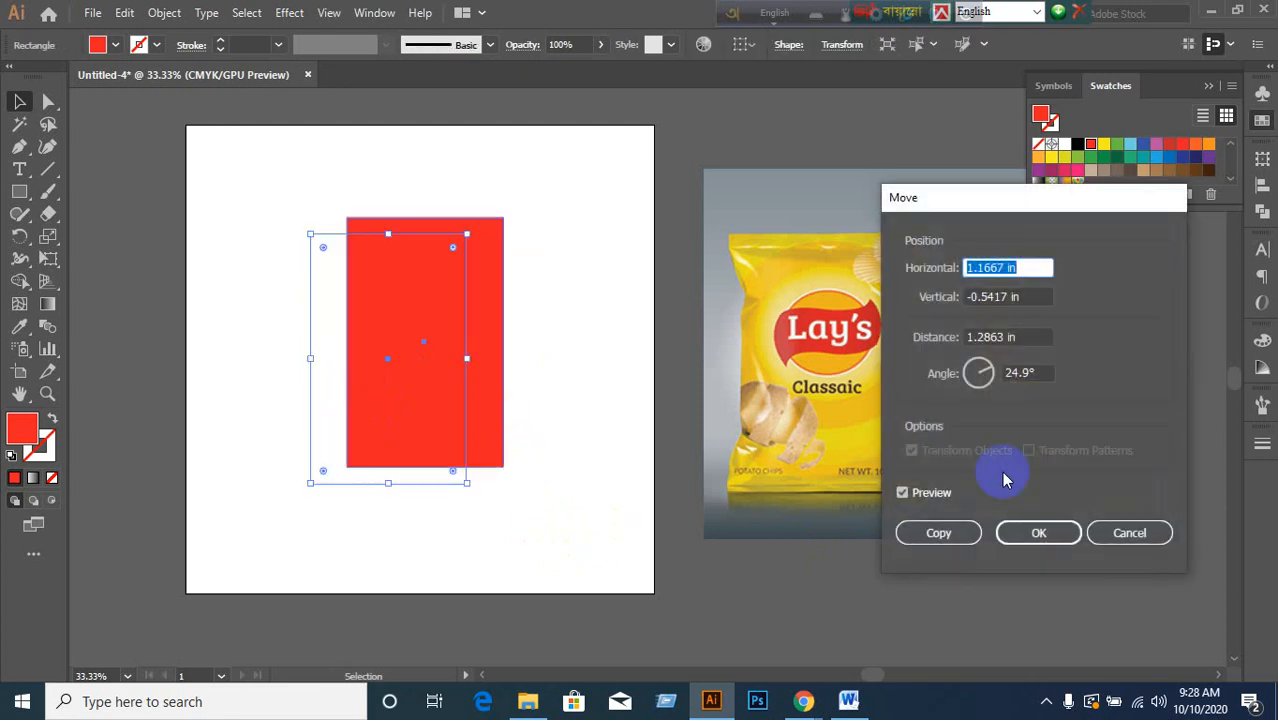
{"action": "key", "text": "Tab"}
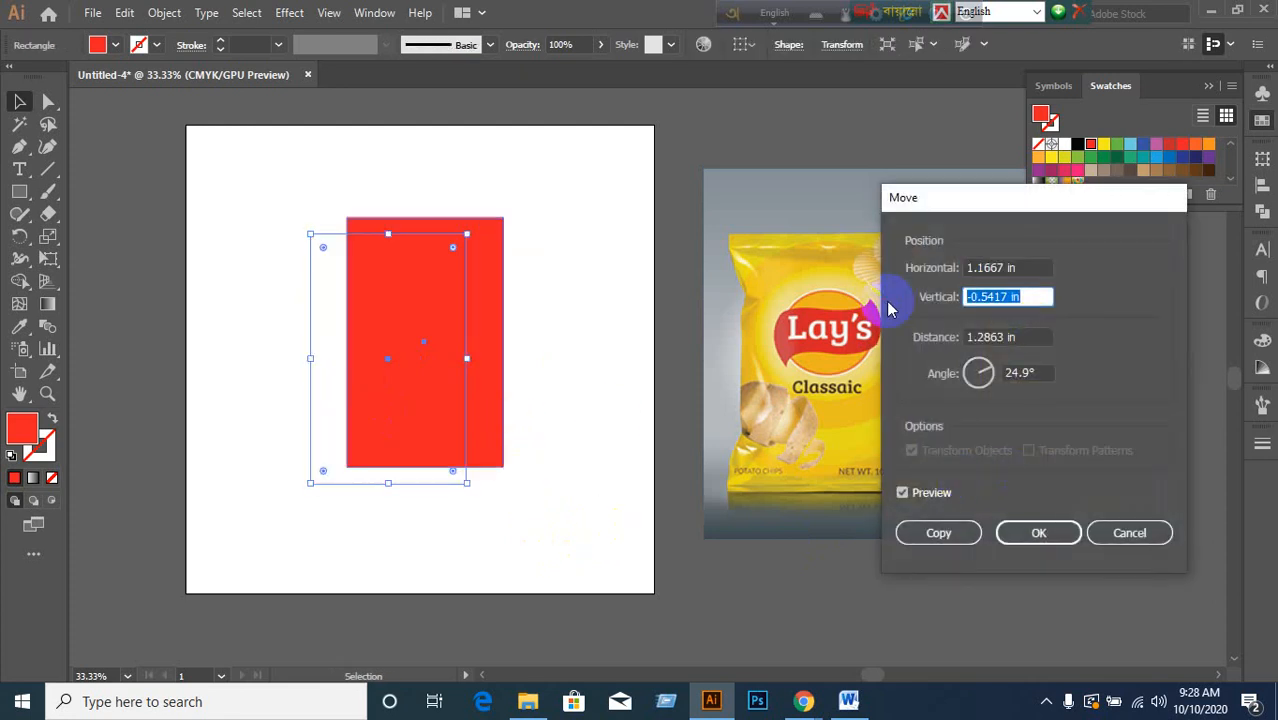
{"action": "type", "text": "0"}
{"action": "left_click", "coordinate": [903, 492]}
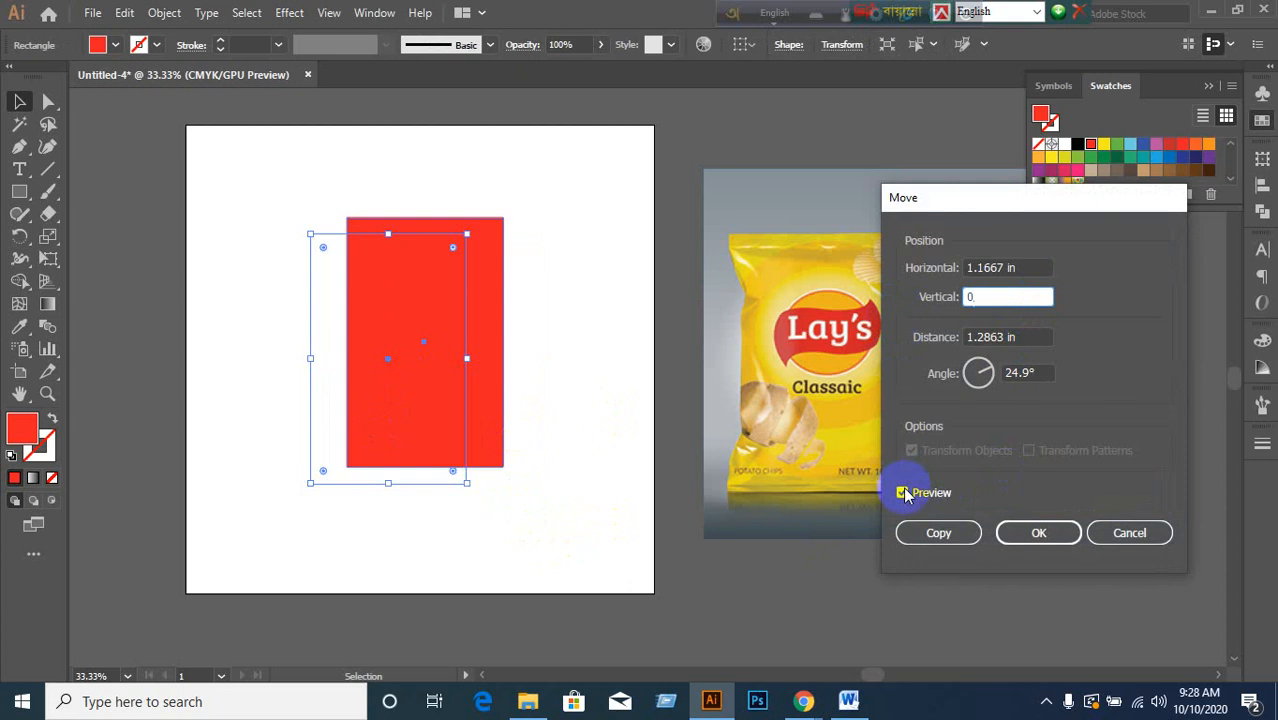
{"action": "left_click", "coordinate": [903, 492]}
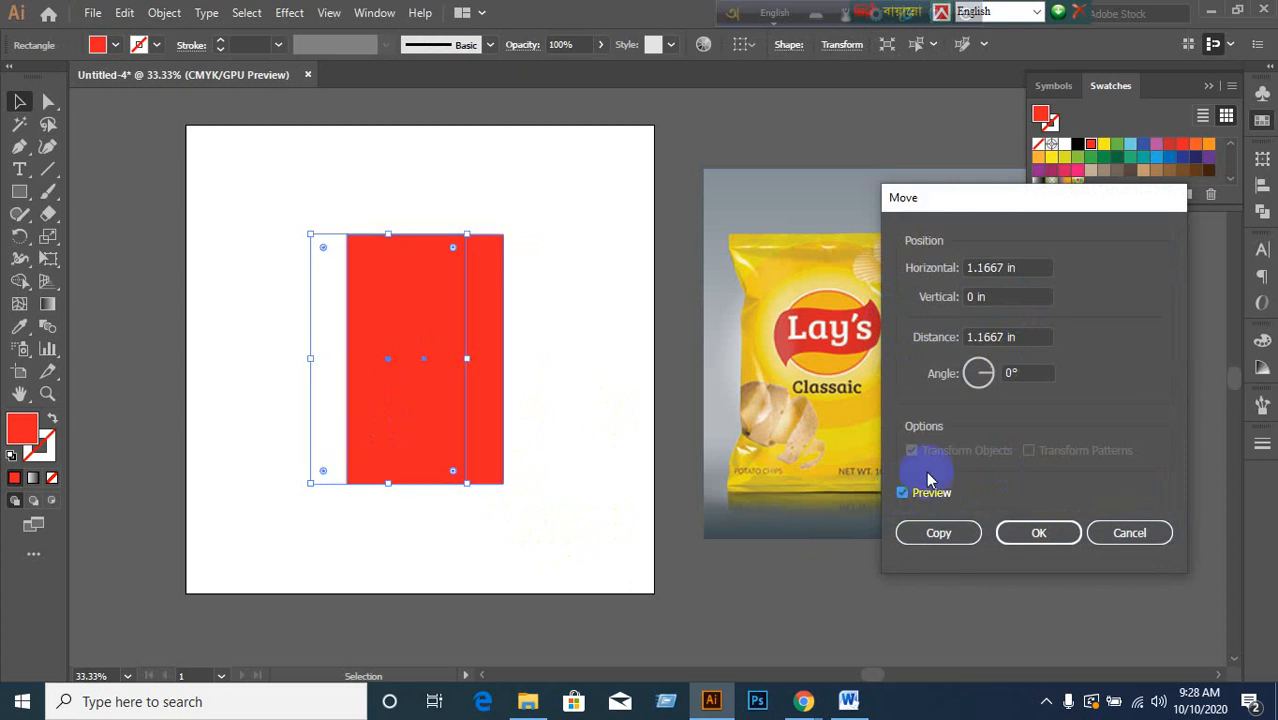
{"action": "left_click", "coordinate": [1022, 268]}
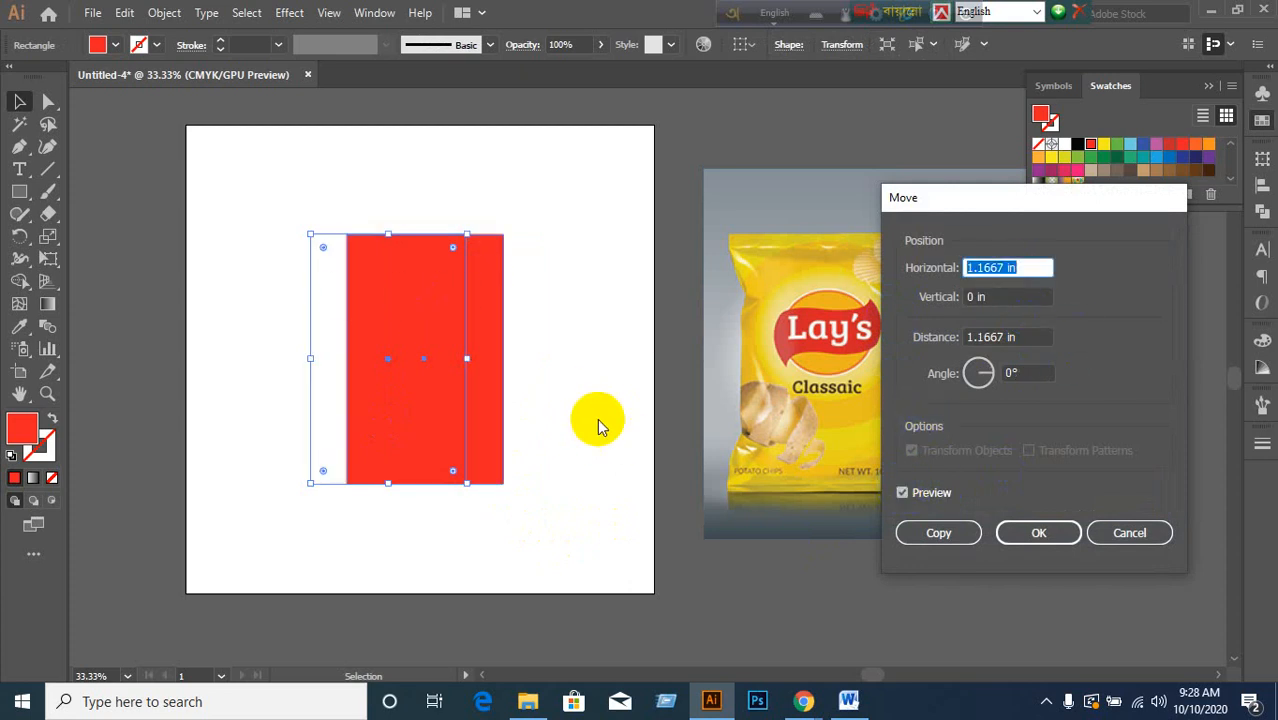
{"action": "type", "text": "5"}
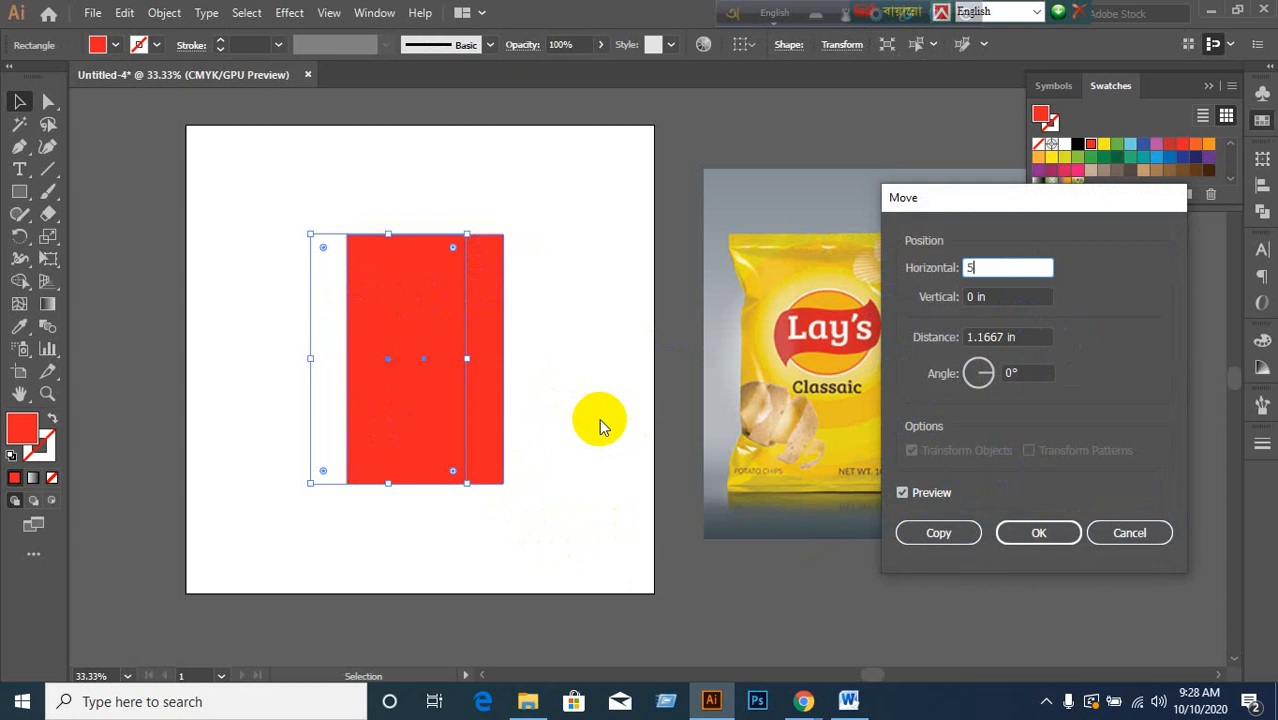
{"action": "left_click", "coordinate": [922, 535]}
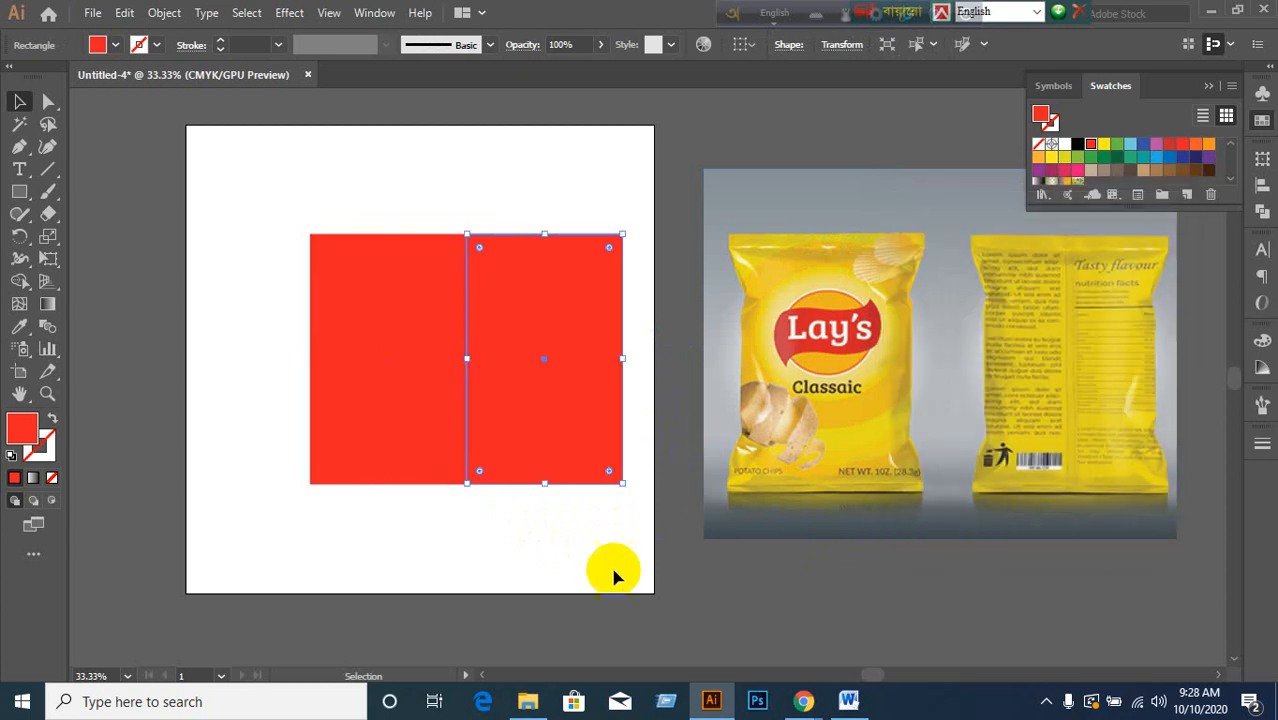
- Fill the right-hand copy of the rectangle with yellow
{"action": "left_click", "coordinate": [605, 568]}
{"action": "left_click", "coordinate": [587, 404]}
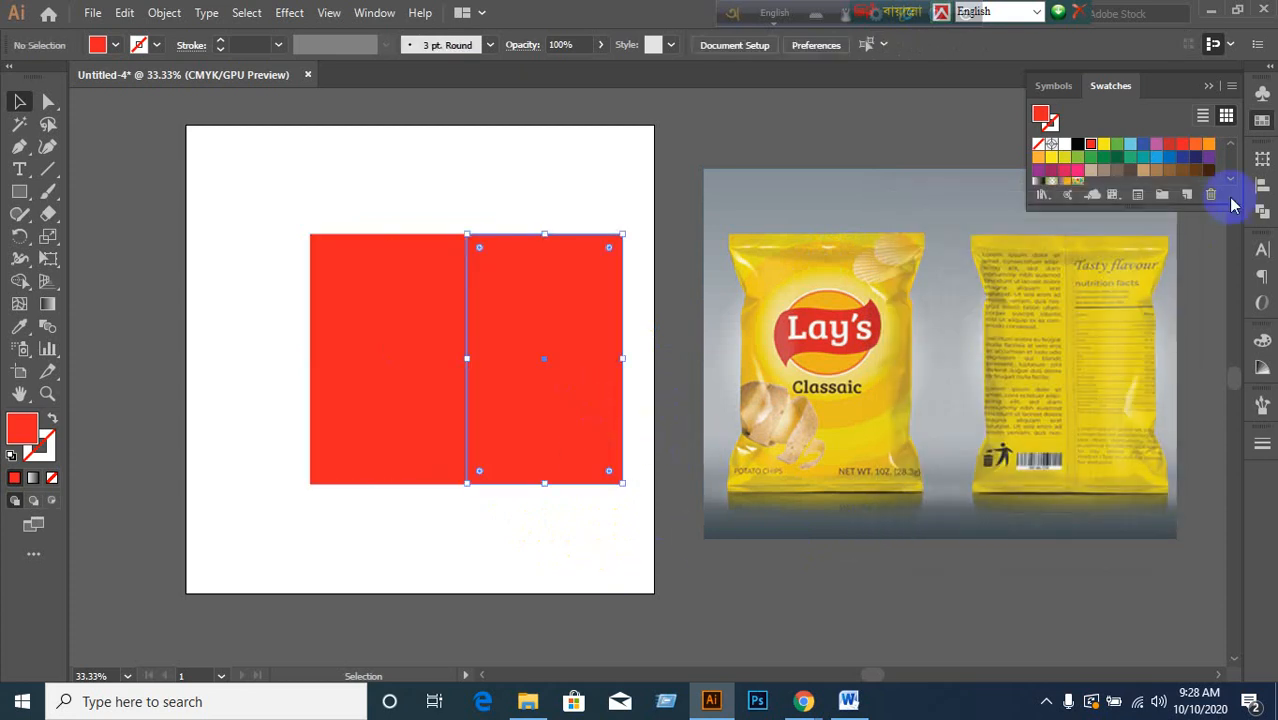
{"action": "left_click", "coordinate": [1103, 143]}
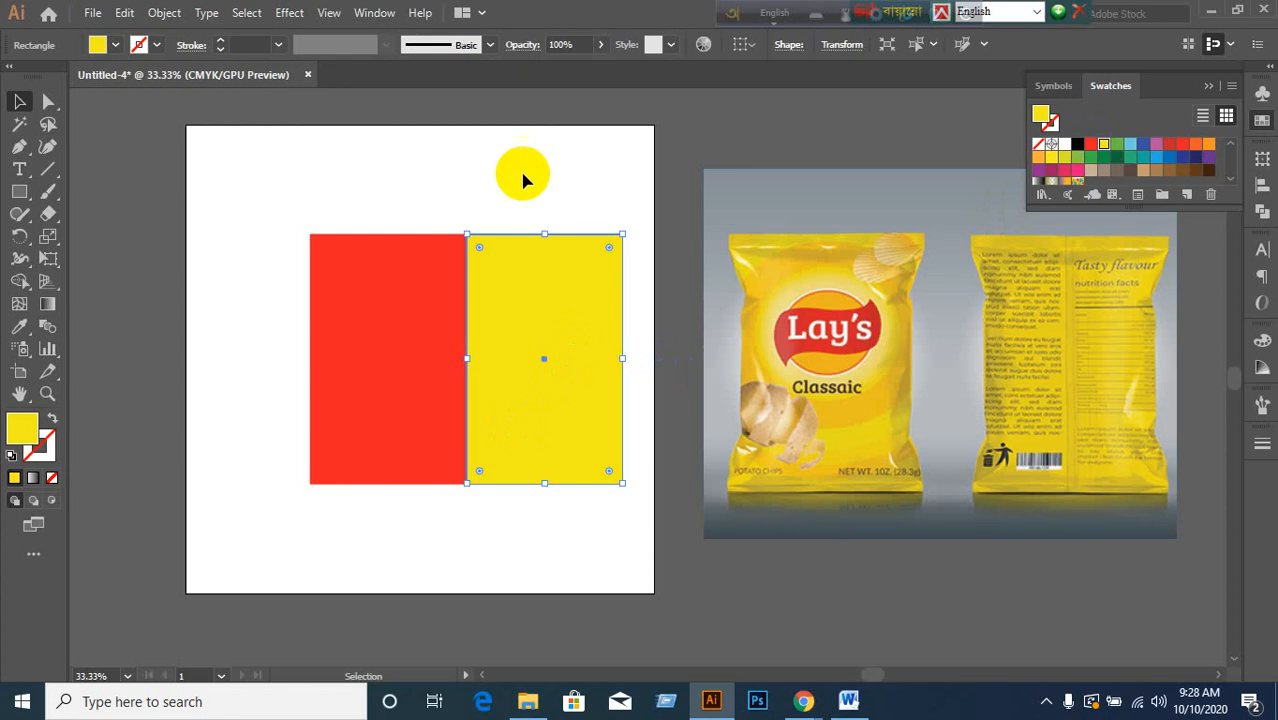
- Copy the original red rectangle to its left side with a horizontal offset of -5 in
{"action": "left_click", "coordinate": [414, 294]}
{"action": "key", "text": "Return"}
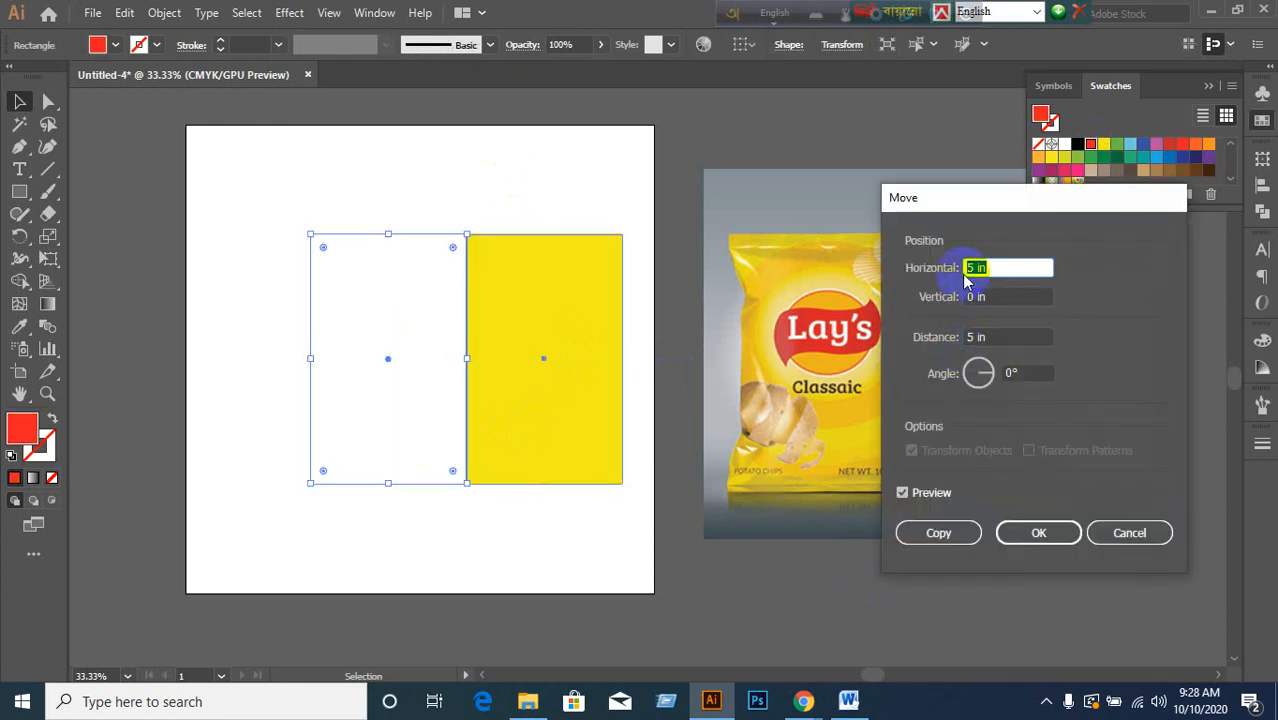
{"action": "left_click", "coordinate": [966, 268]}
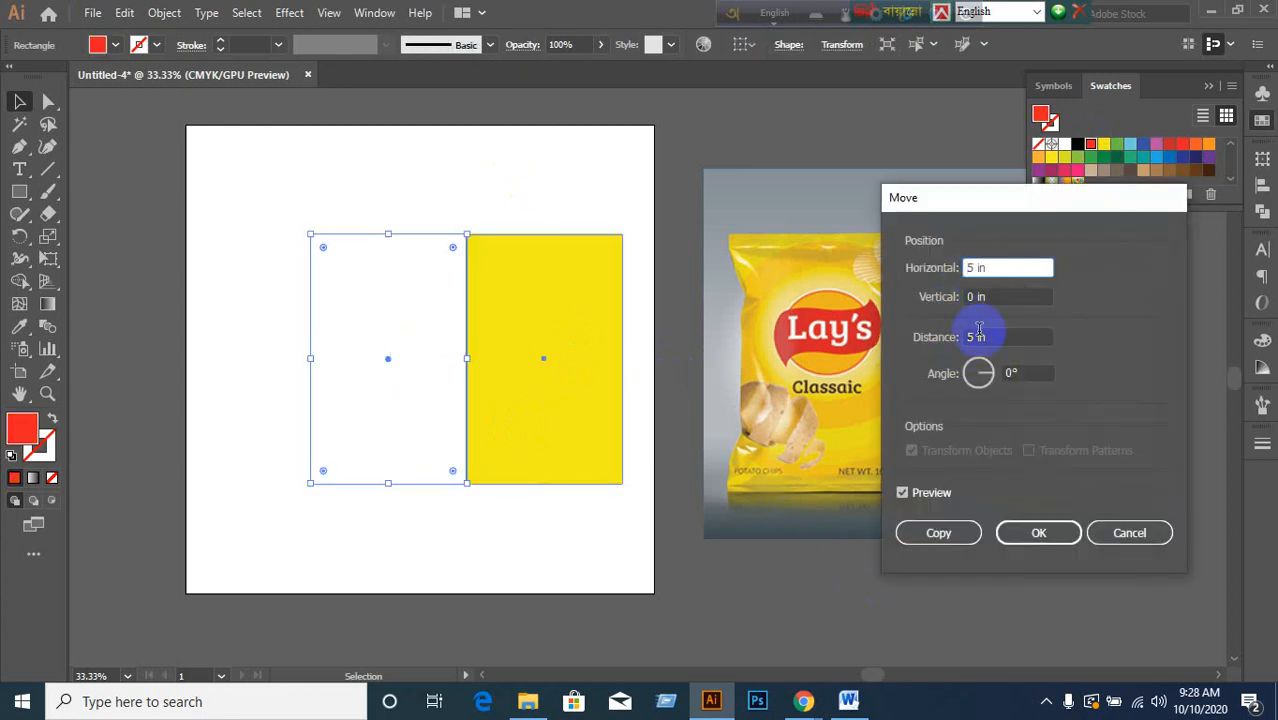
{"action": "left_click", "coordinate": [933, 534]}
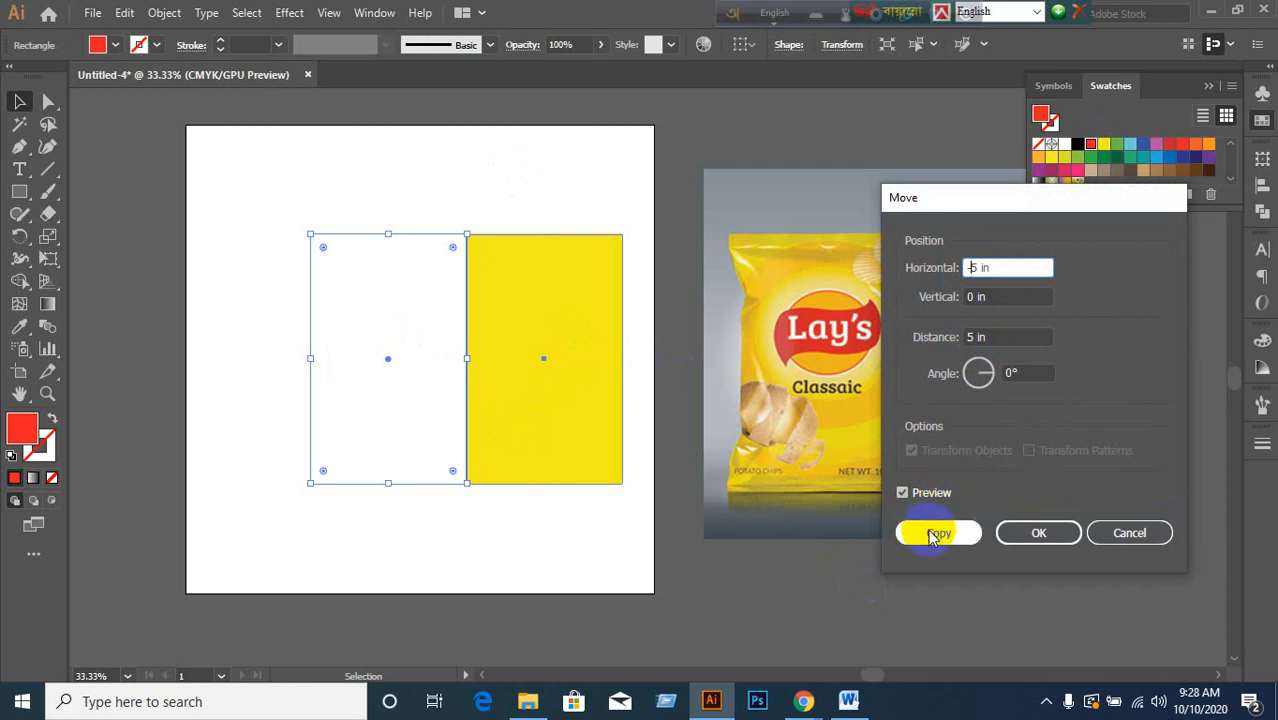
- Fill the left-hand copy of the red rectangle with yellow
{"action": "left_click", "coordinate": [240, 445]}
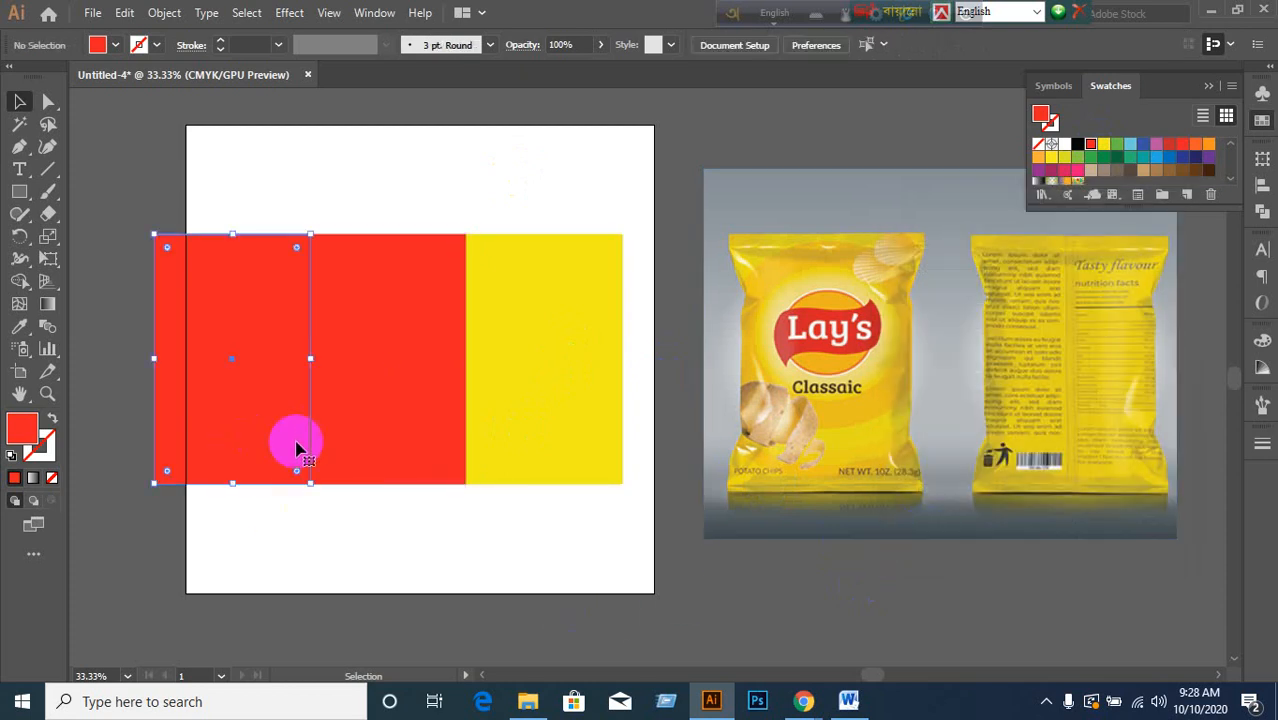
{"action": "left_click", "coordinate": [1103, 144]}
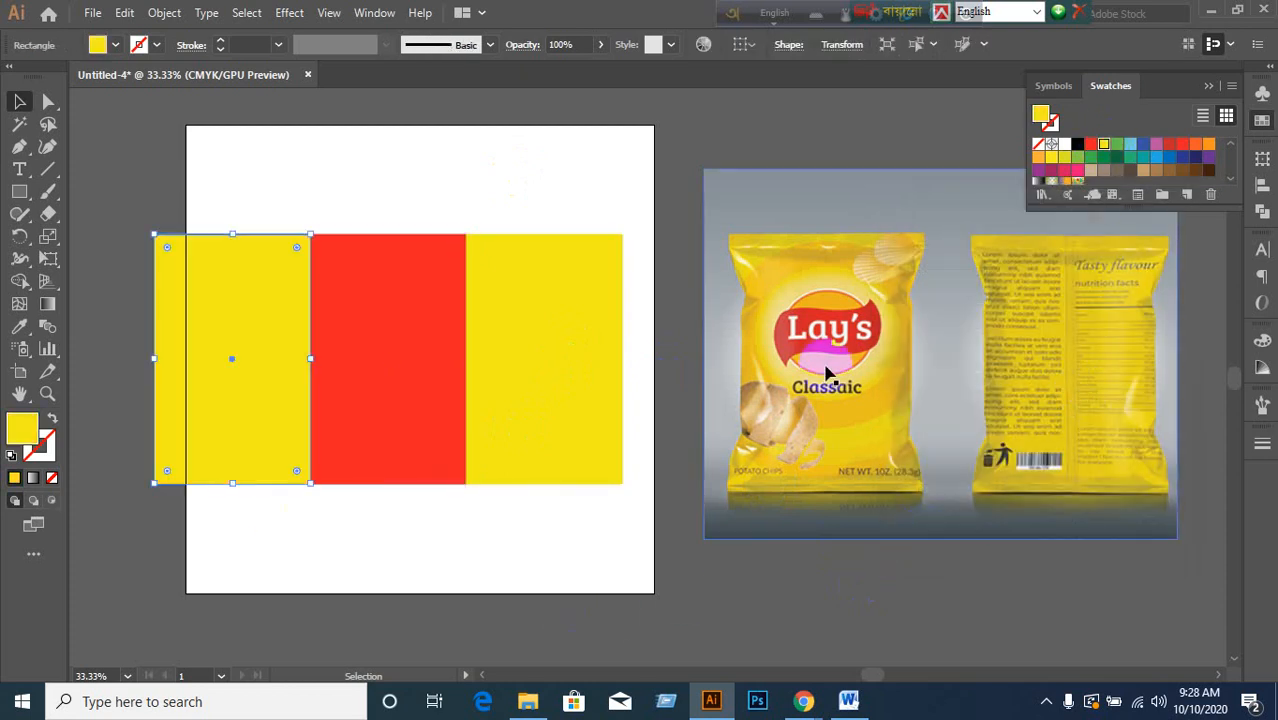
{"action": "left_click", "coordinate": [592, 517]}
- Set the right yellow panel's width to 2.5 in, using its left-middle reference point to keep the edge shared with the red panel
{"action": "left_click", "coordinate": [583, 388]}
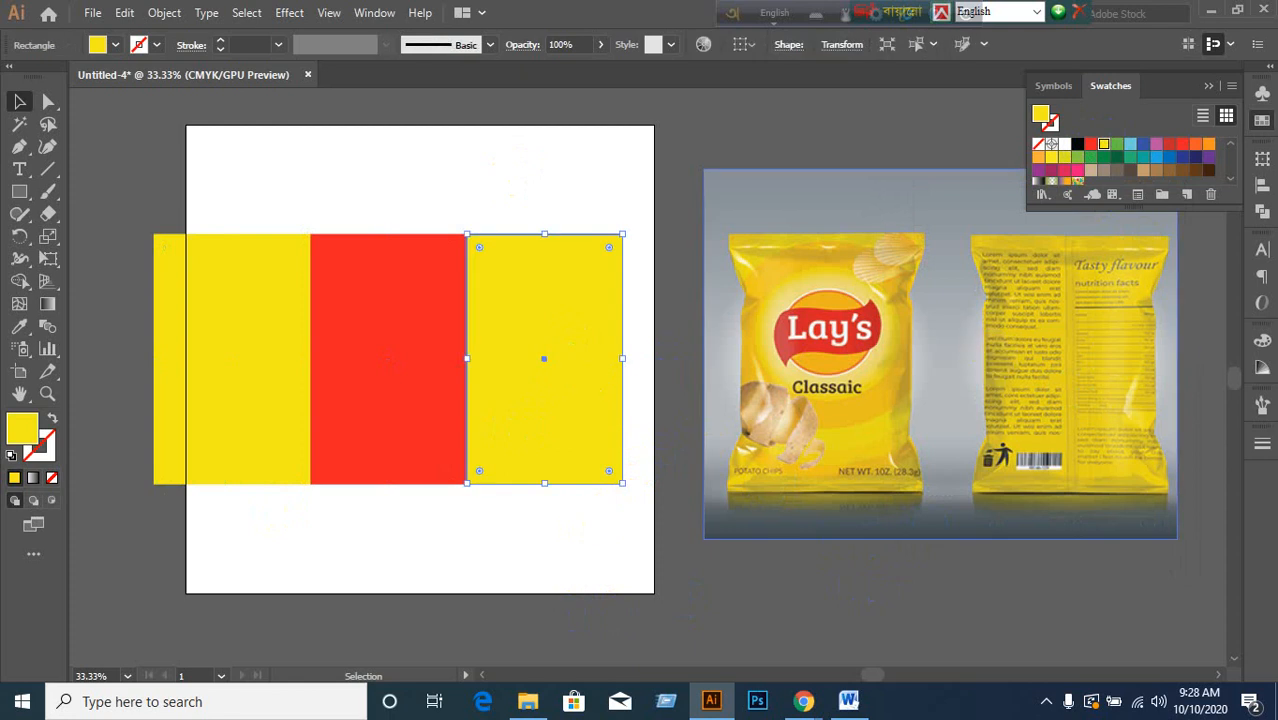
{"action": "left_click", "coordinate": [1262, 158]}
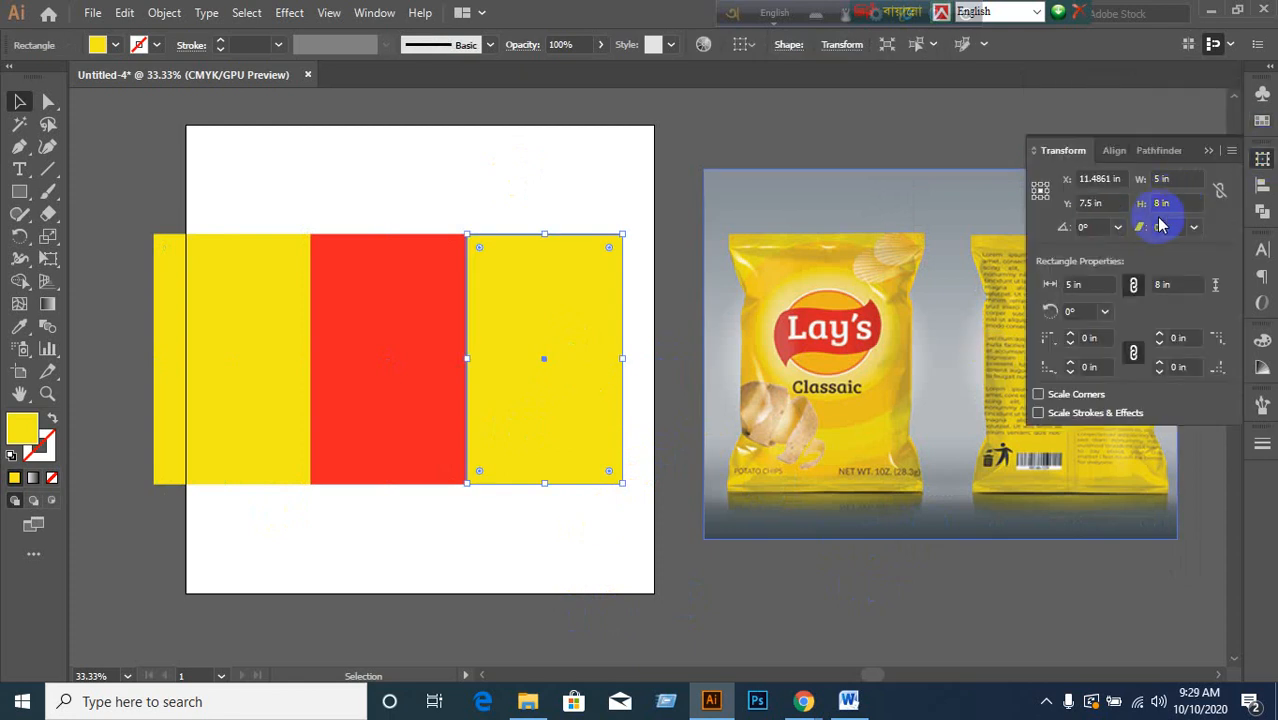
{"action": "left_click", "coordinate": [1221, 193]}
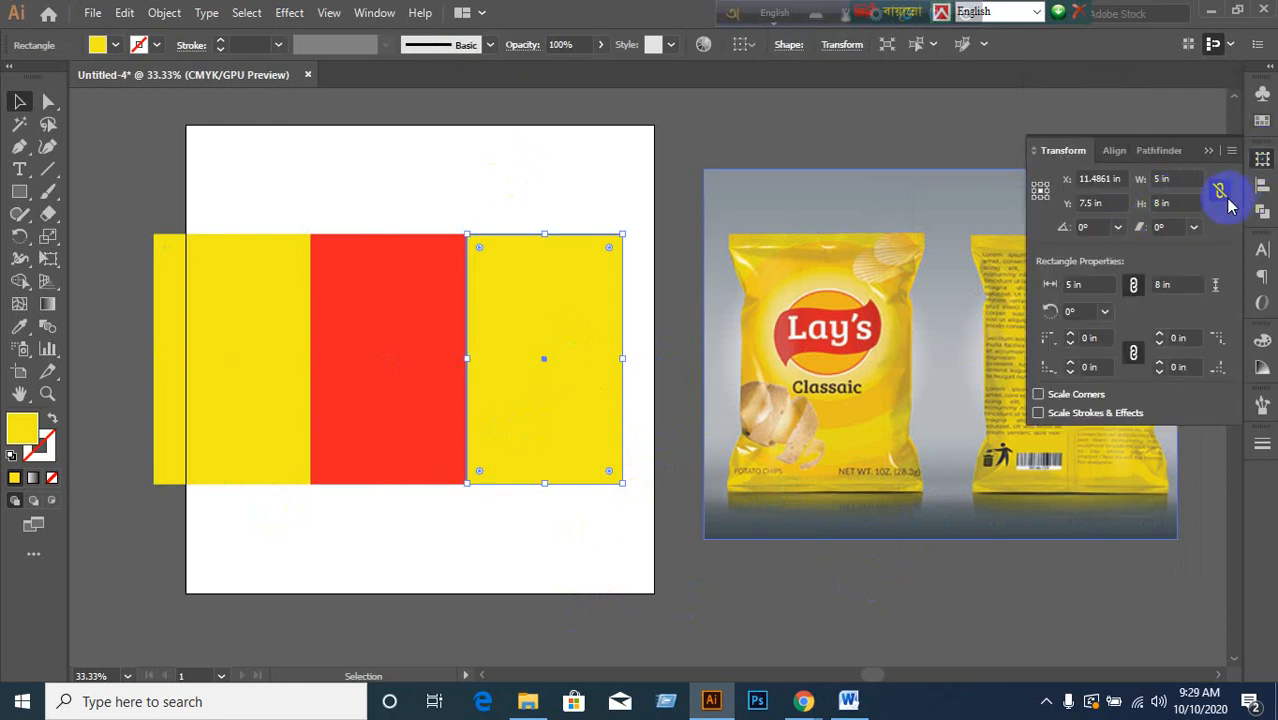
{"action": "left_click", "coordinate": [1036, 190]}
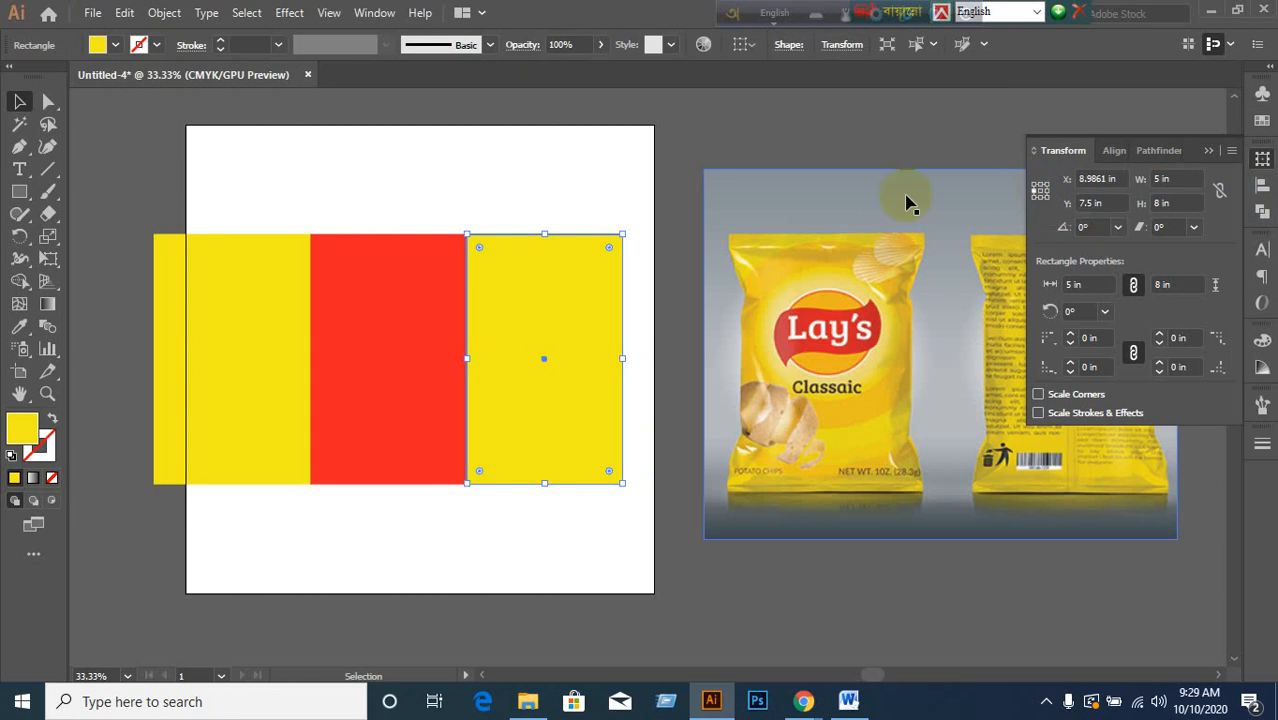
{"action": "left_click", "coordinate": [1165, 182]}
{"action": "type", "text": "2.5"}
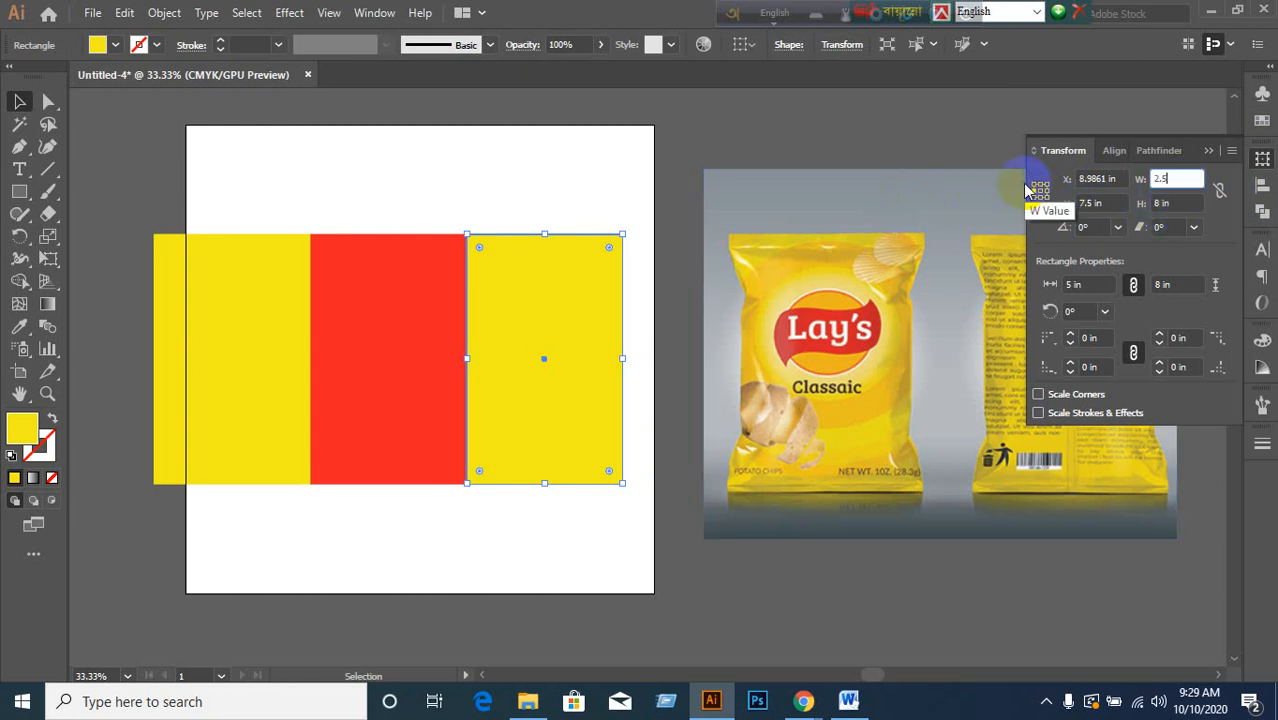
{"action": "key", "text": "Return"}
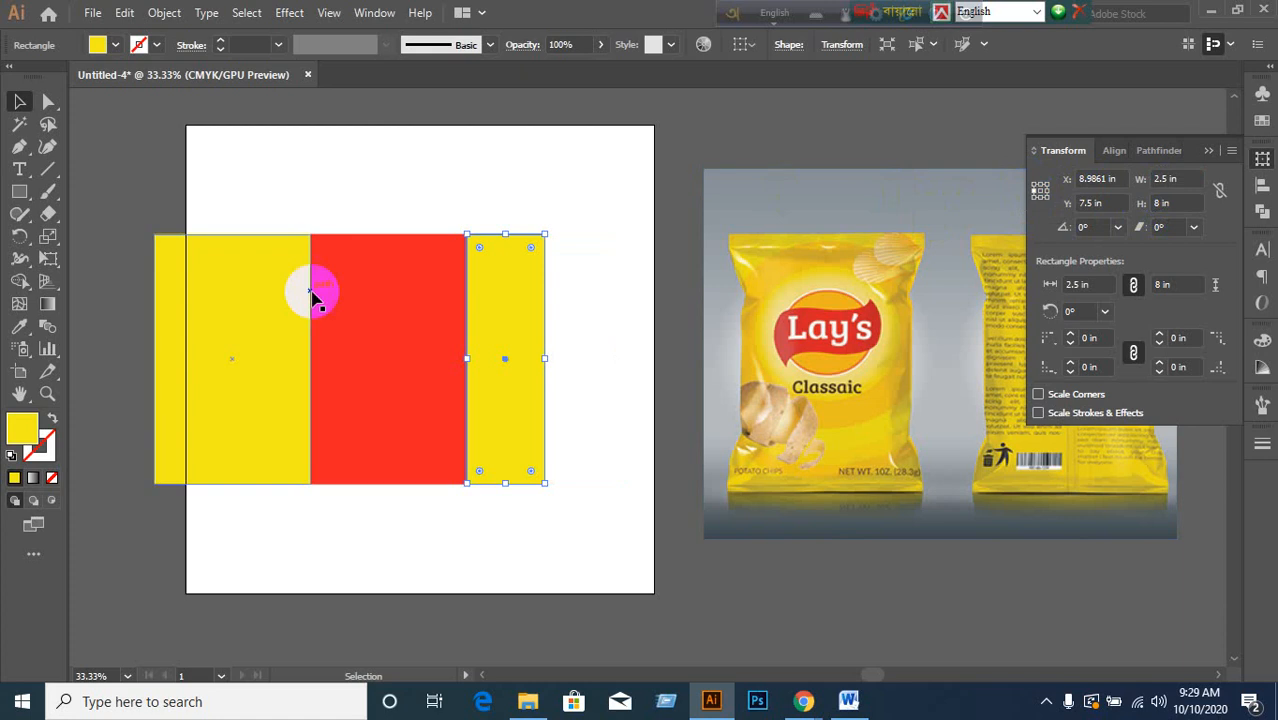
- Set the left yellow panel's width to 2.5 in from its right-middle reference point, and clear the selection
{"action": "left_click", "coordinate": [234, 344]}
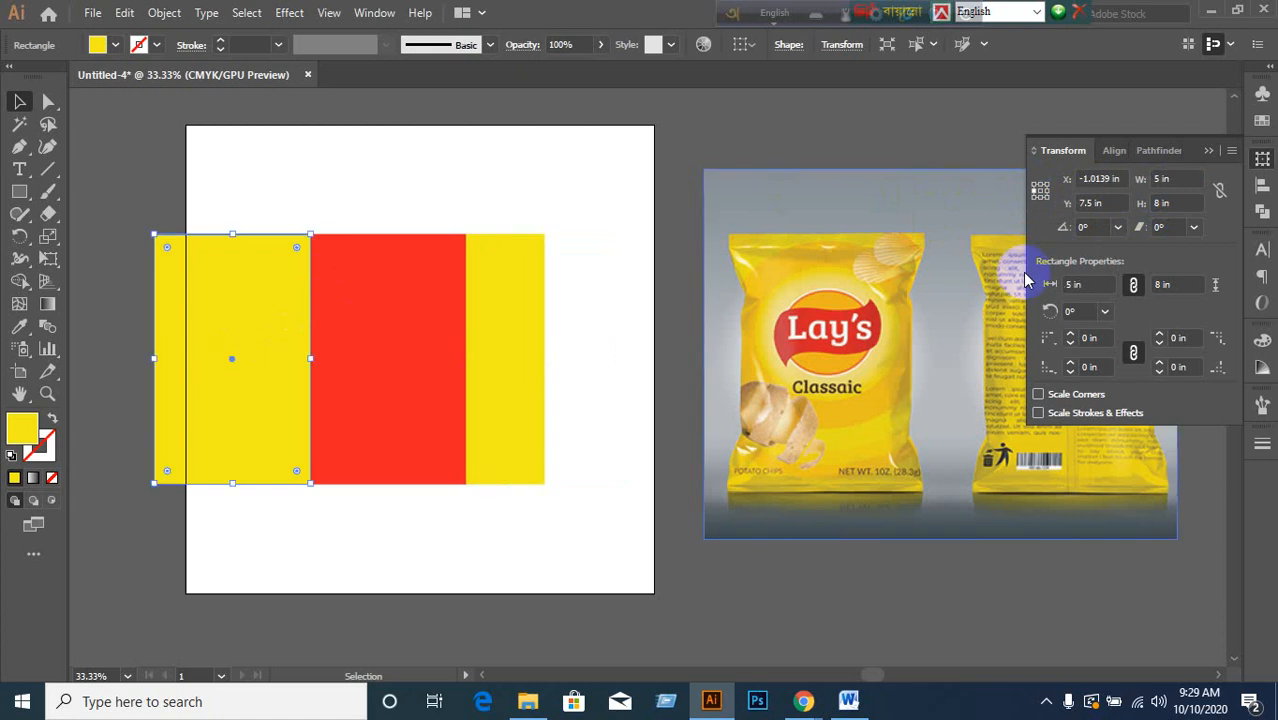
{"action": "left_click", "coordinate": [1047, 192]}
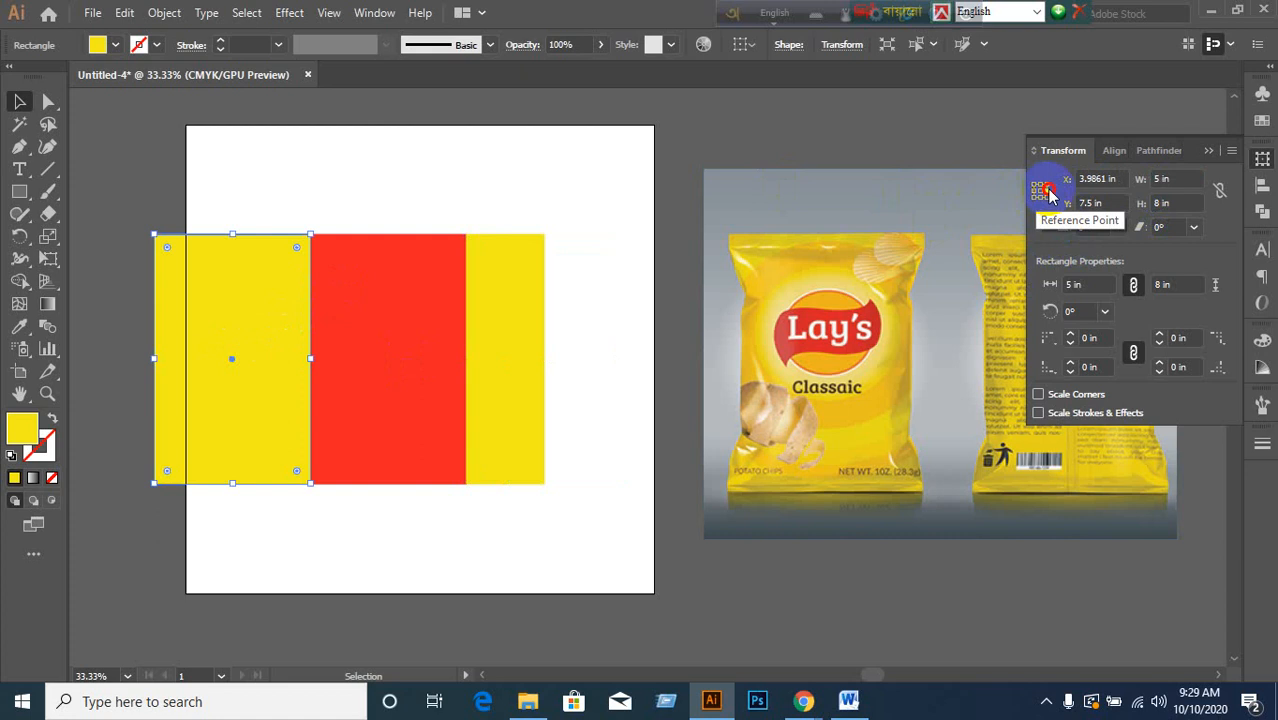
{"action": "left_click", "coordinate": [1162, 178]}
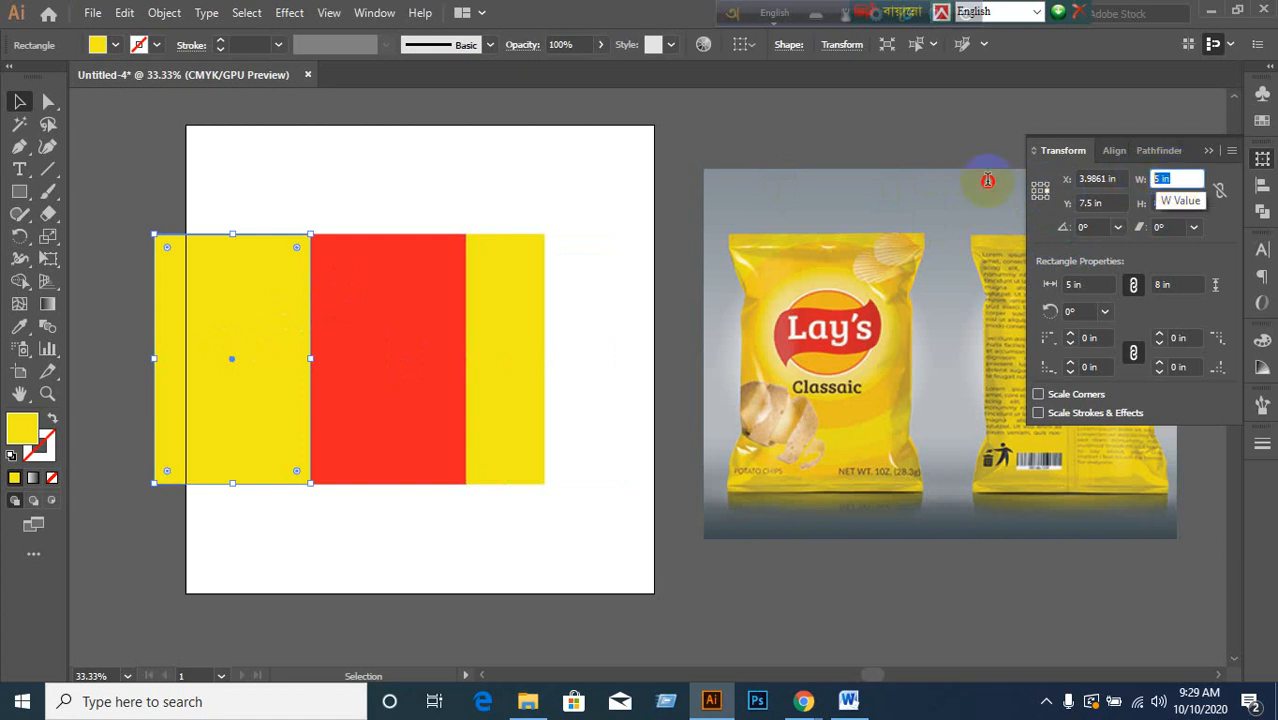
{"action": "type", "text": "2.5"}
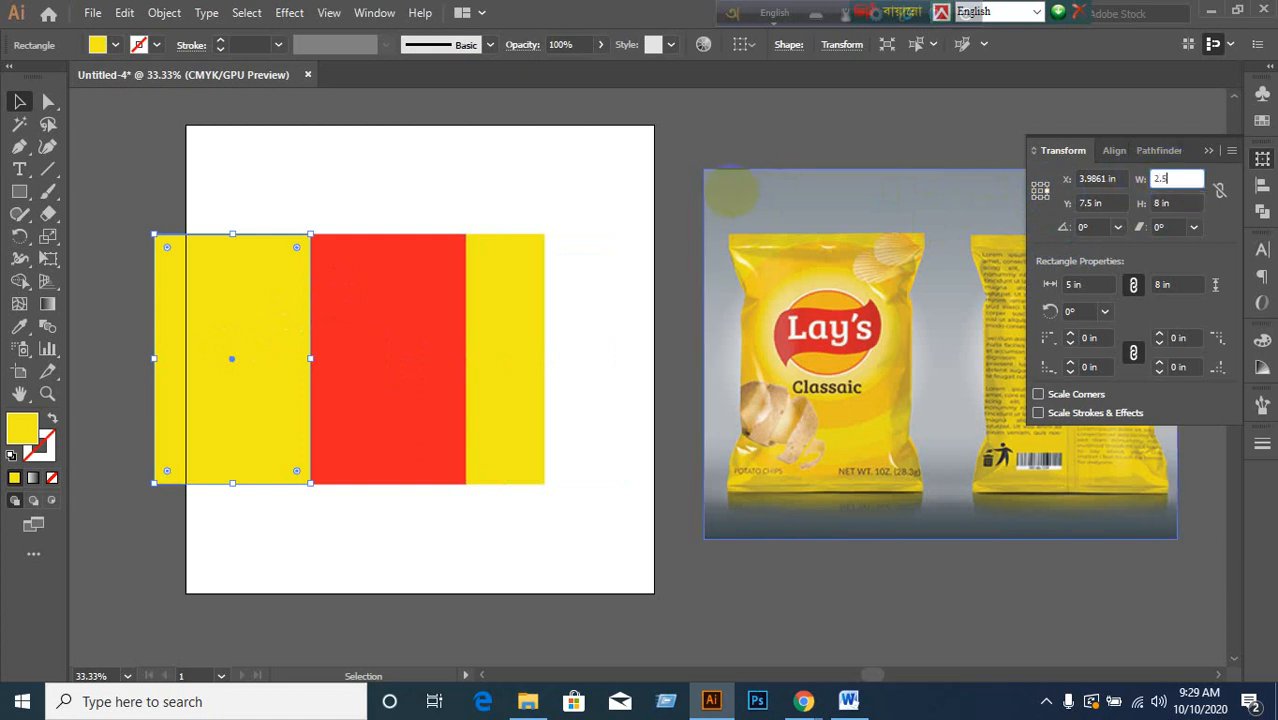
{"action": "key", "text": "Return"}
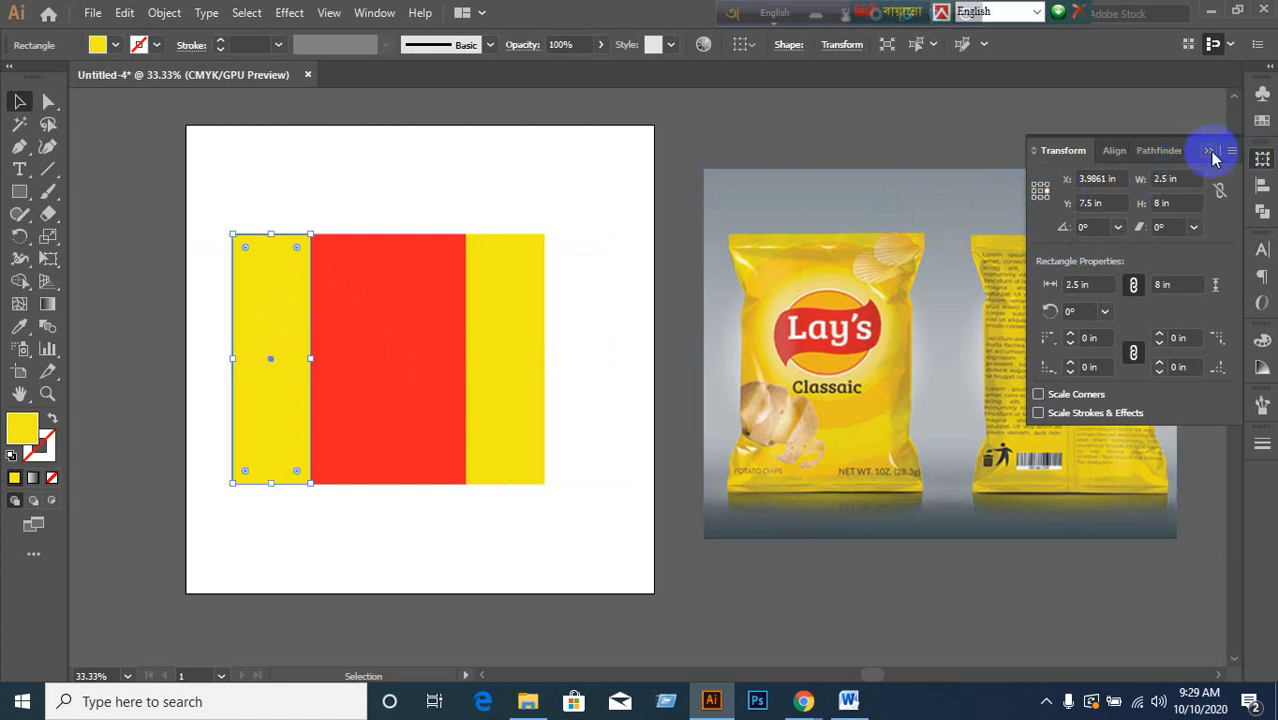
{"action": "left_click", "coordinate": [1209, 151]}
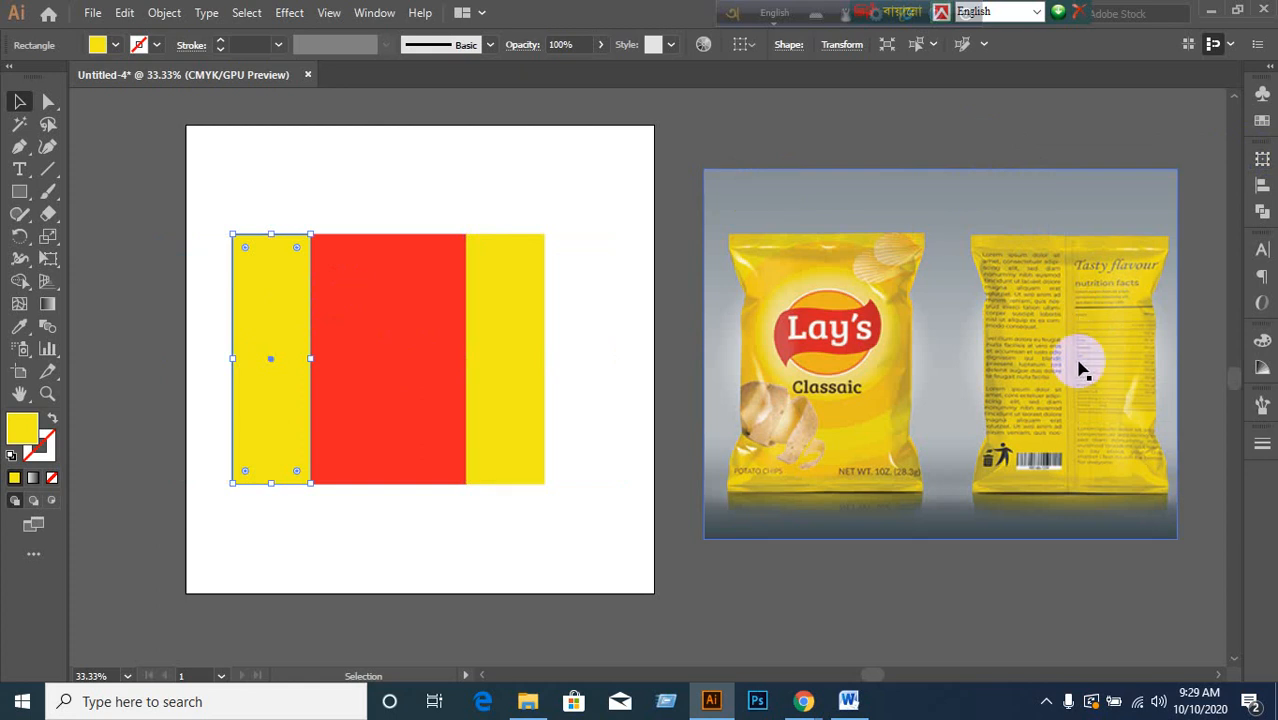
{"action": "left_click", "coordinate": [619, 314]}
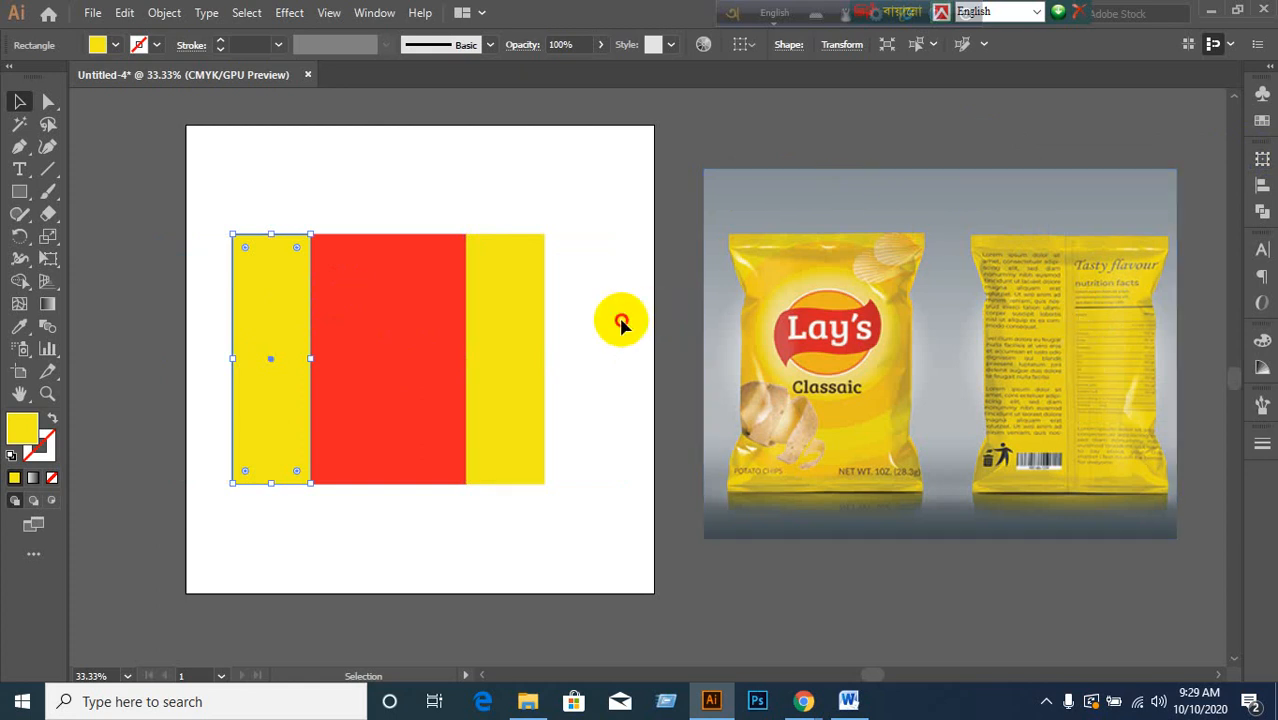
{"action": "left_click", "coordinate": [410, 344]}
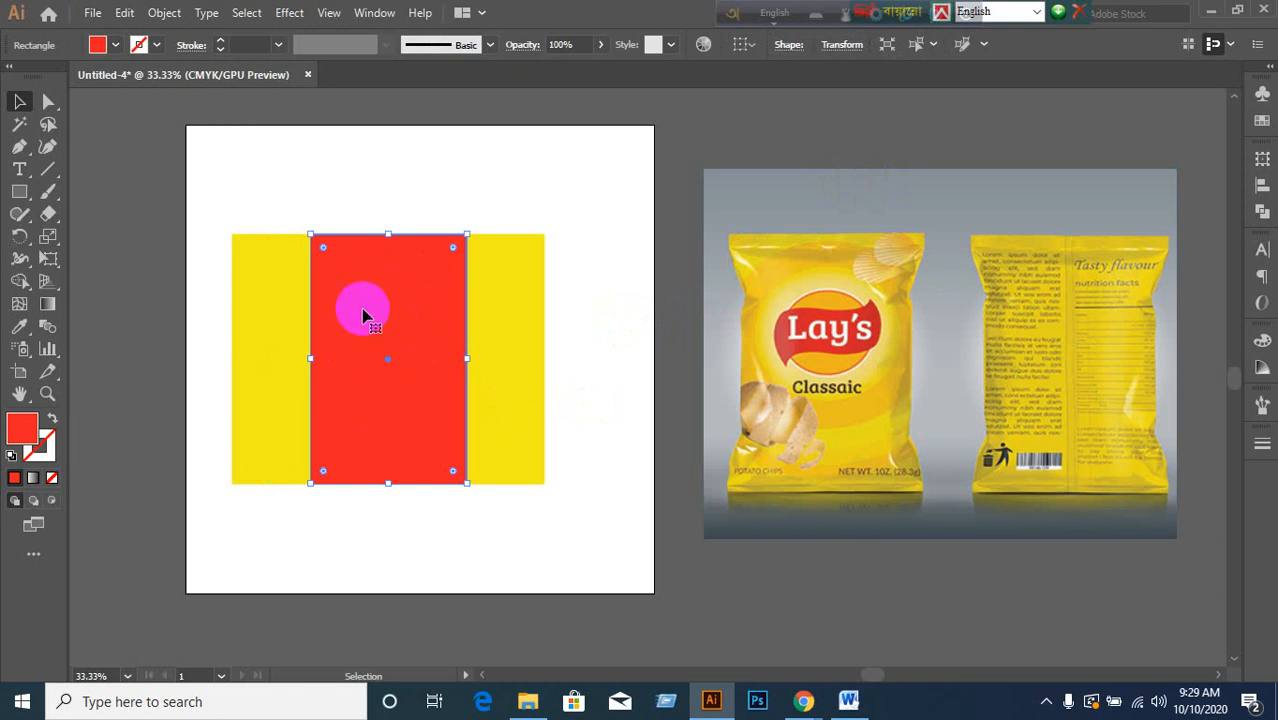
{"action": "left_click", "coordinate": [287, 386]}
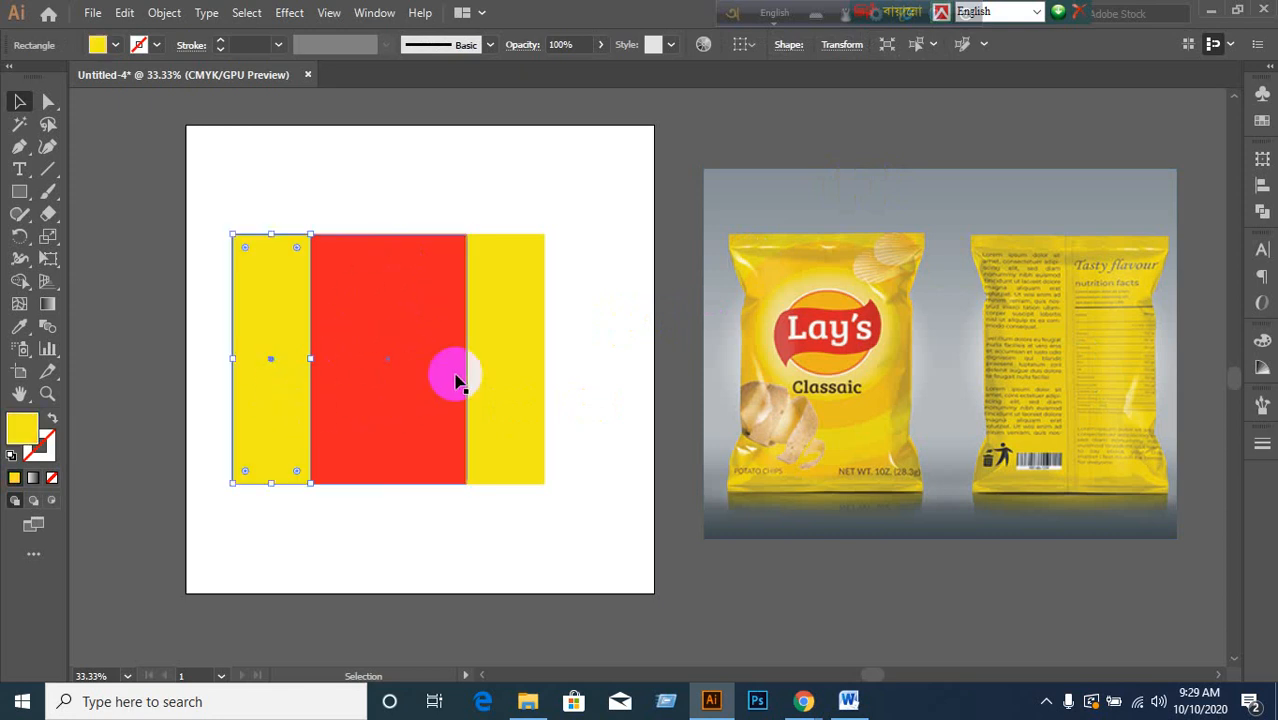
{"action": "left_click", "coordinate": [507, 365]}
{"action": "left_click", "coordinate": [290, 413]}
{"action": "left_click", "coordinate": [530, 428]}
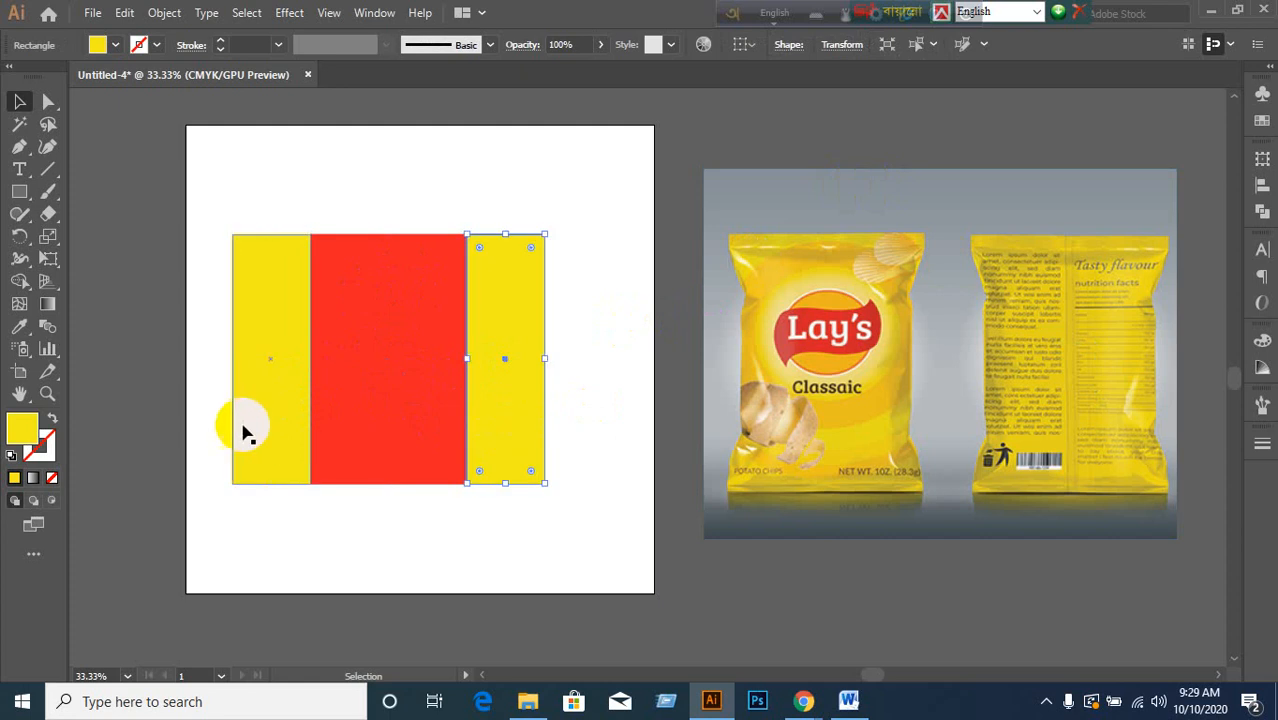
{"action": "left_click", "coordinate": [240, 432]}
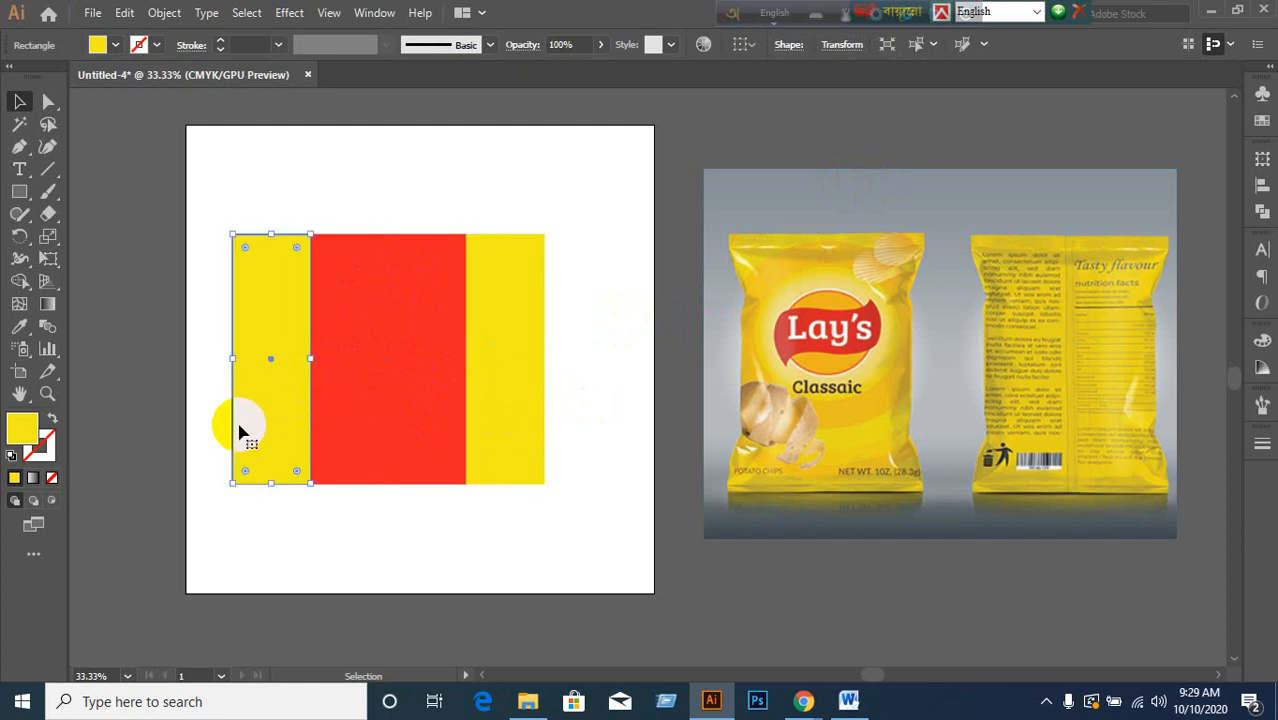
{"action": "left_click", "coordinate": [302, 186]}
{"action": "left_click", "coordinate": [254, 286]}
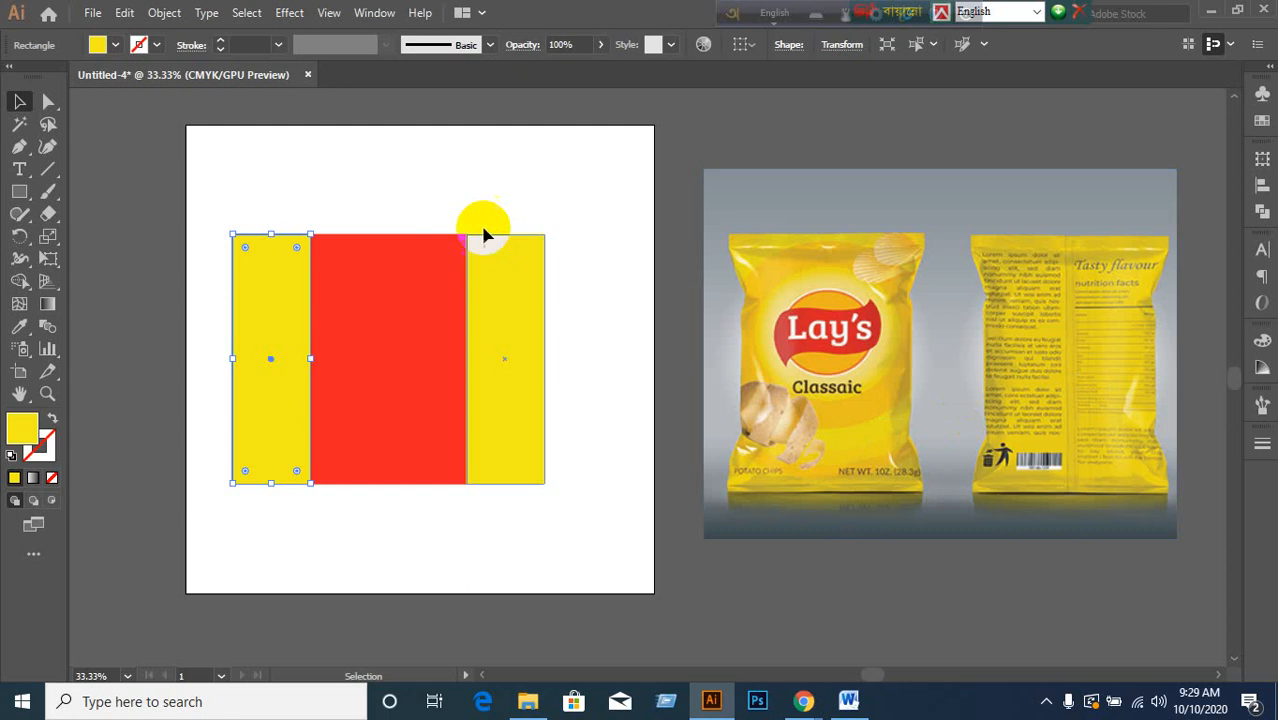
{"action": "left_click", "coordinate": [436, 191]}
{"action": "left_click", "coordinate": [270, 303]}
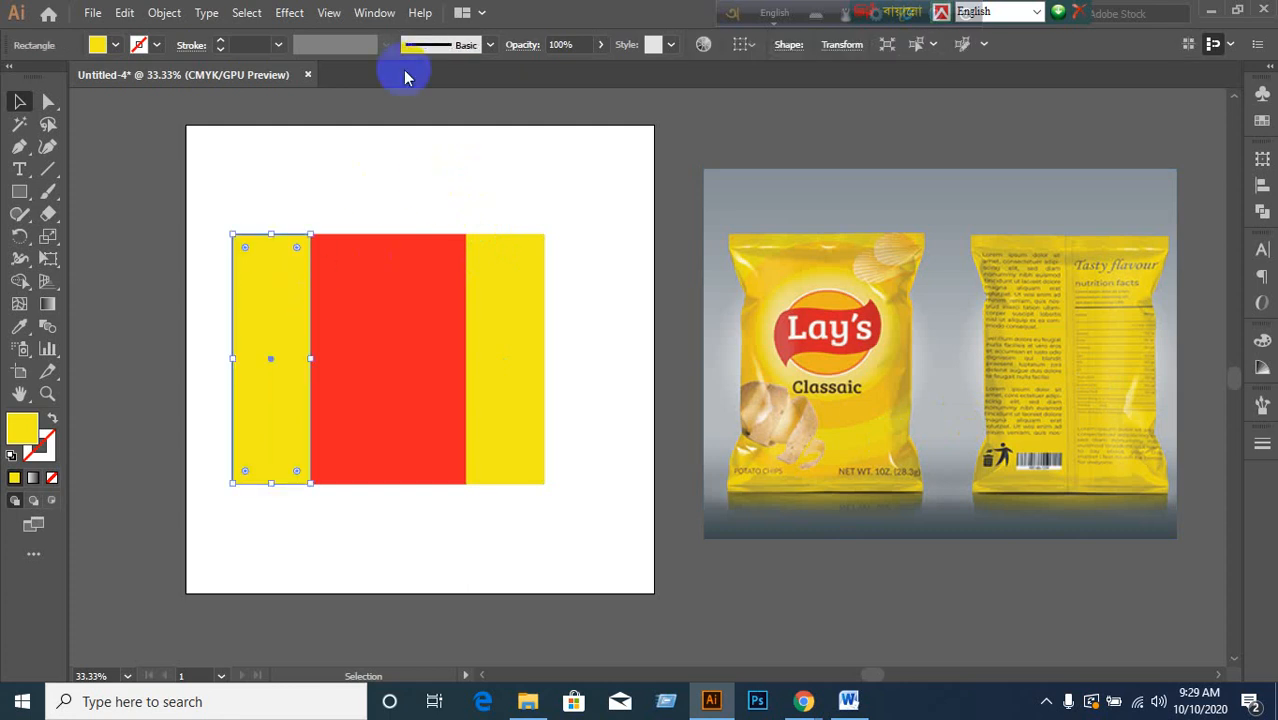
{"action": "left_click", "coordinate": [388, 178]}
- Try to move the left yellow panel by -2.5 in horizontally, and undo the move
{"action": "left_click", "coordinate": [296, 333]}
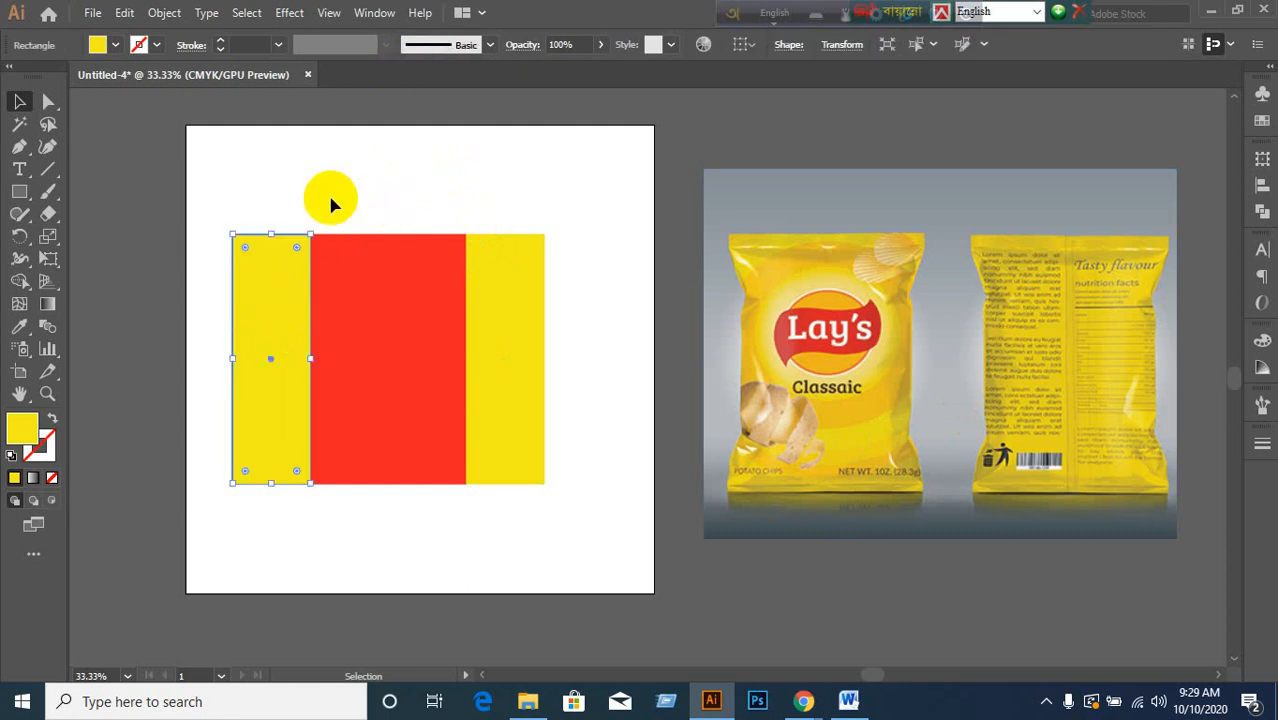
{"action": "key", "text": "Return"}
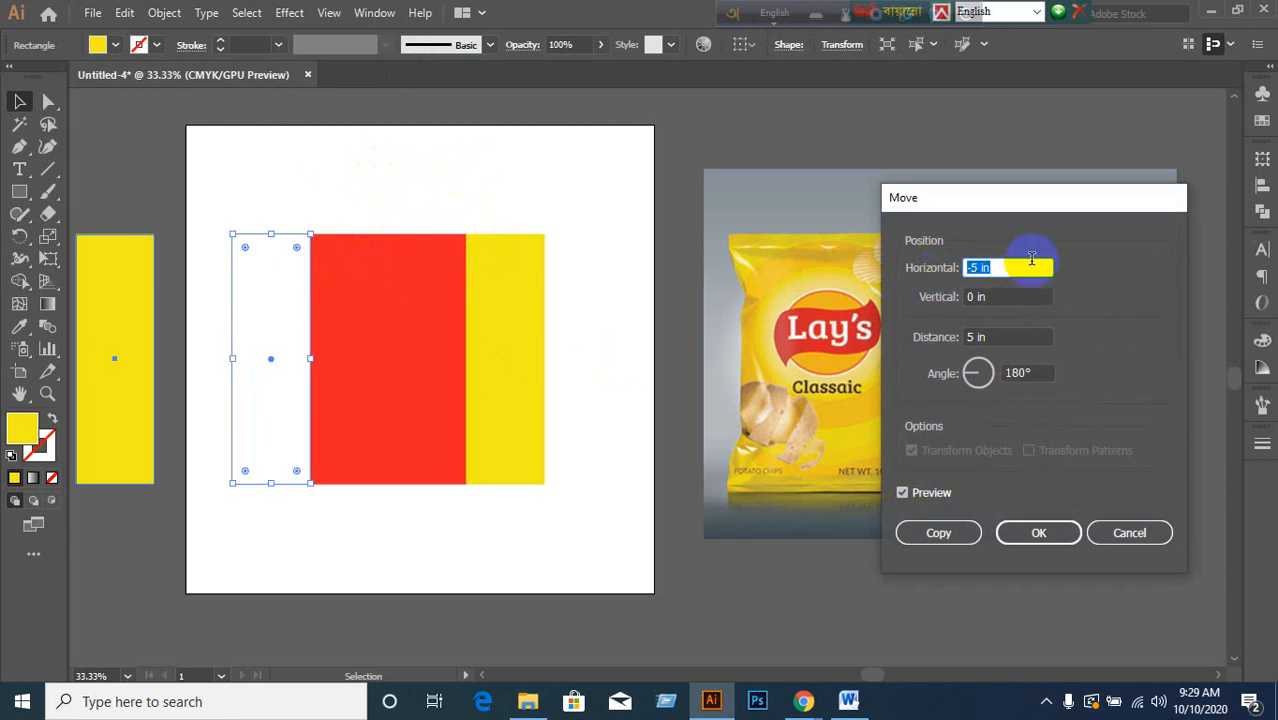
{"action": "type", "text": "-2.5"}
{"action": "key", "text": "Return"}
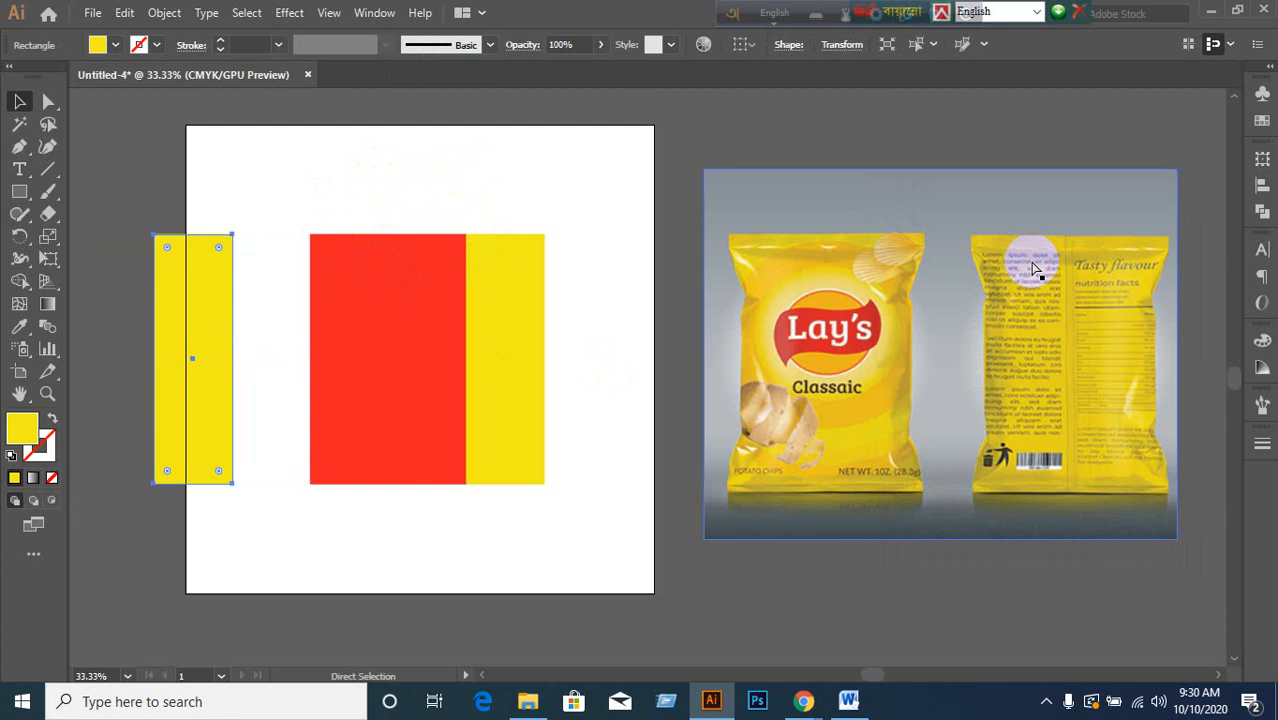
{"action": "key", "text": "ctrl+z"}
{"action": "left_click", "coordinate": [422, 228]}
- Copy the left yellow panel with a horizontal offset of -2.5 in and a vertical offset of 0 in
{"action": "left_click", "coordinate": [277, 278]}
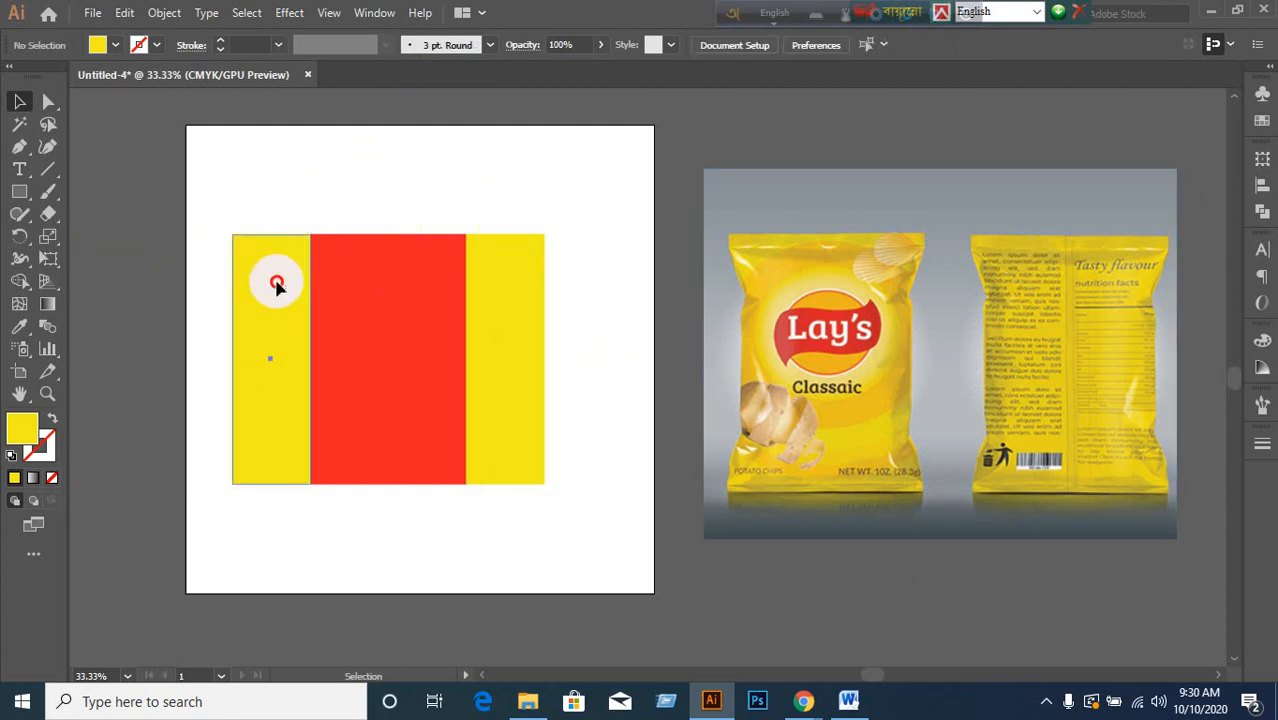
{"action": "key", "text": "Return"}
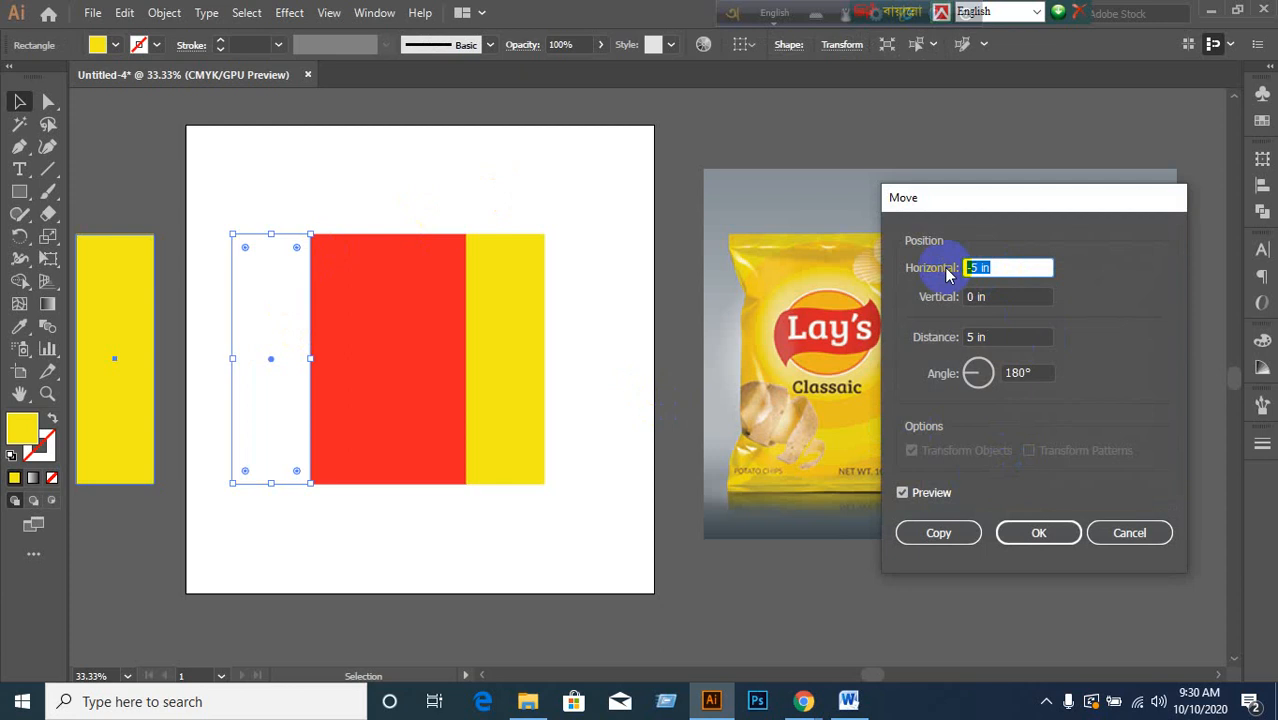
{"action": "type", "text": "-2.5"}
{"action": "left_click", "coordinate": [948, 530]}
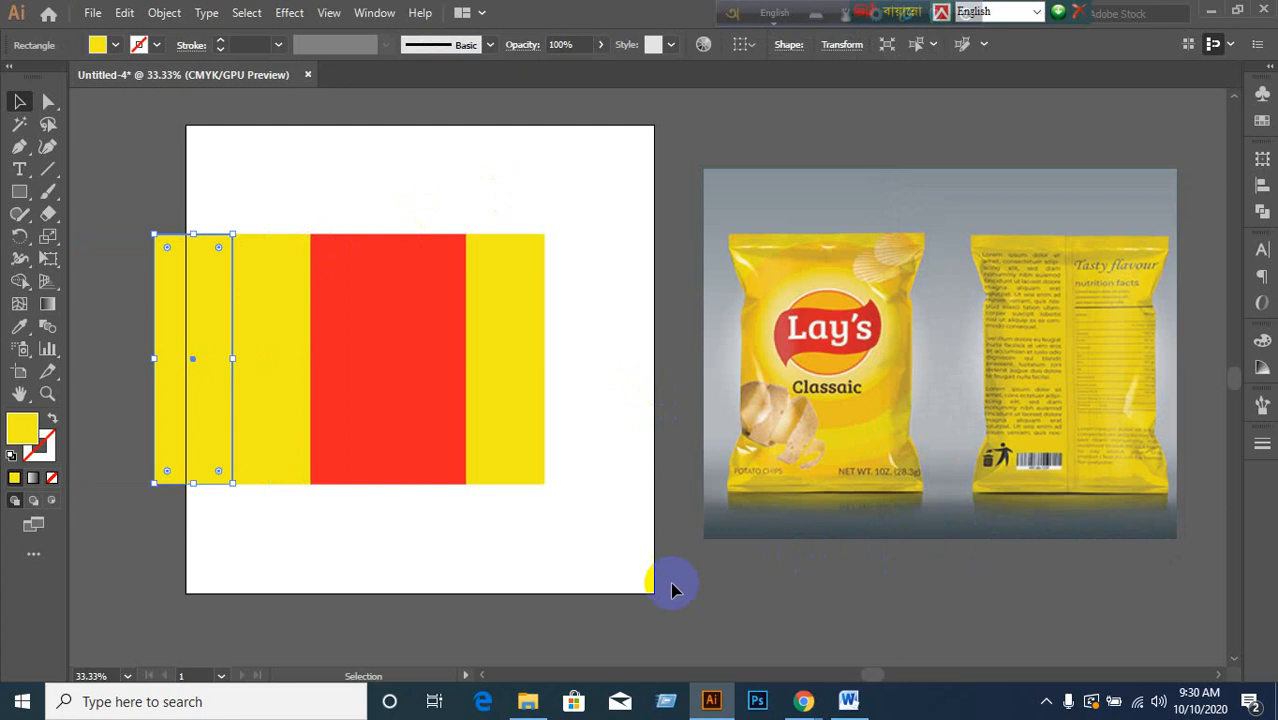
- Fill the new outermost left copy of the yellow panel with green
{"action": "left_click", "coordinate": [311, 414]}
{"action": "left_click_drag", "start_coordinate": [240, 428], "coordinate": [160, 432]}
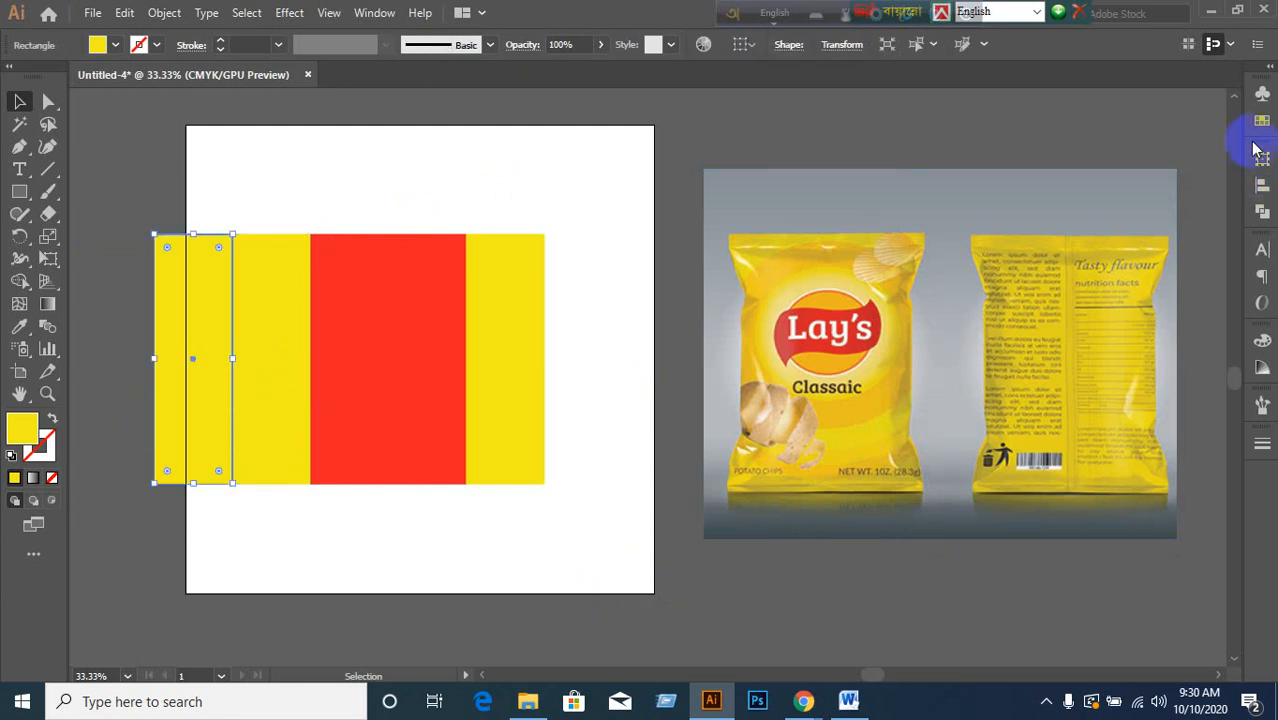
{"action": "left_click", "coordinate": [1259, 120]}
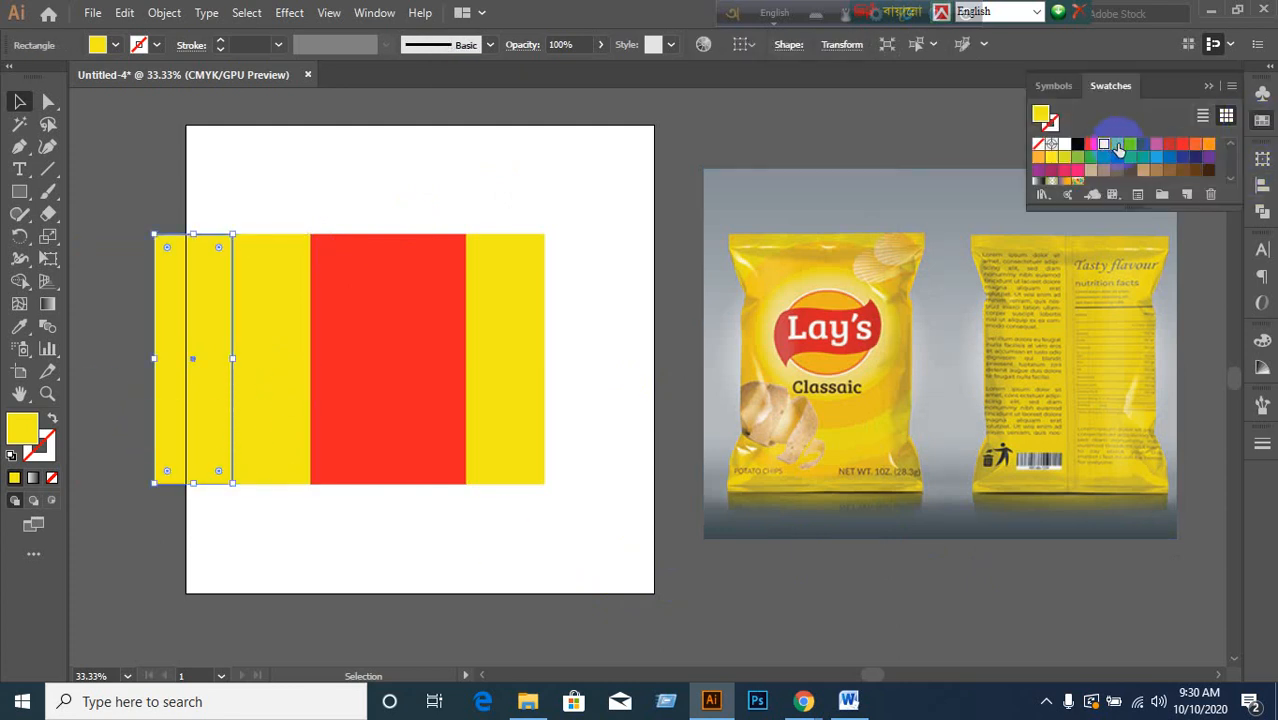
{"action": "left_click", "coordinate": [1117, 145]}
{"action": "left_click", "coordinate": [507, 187]}
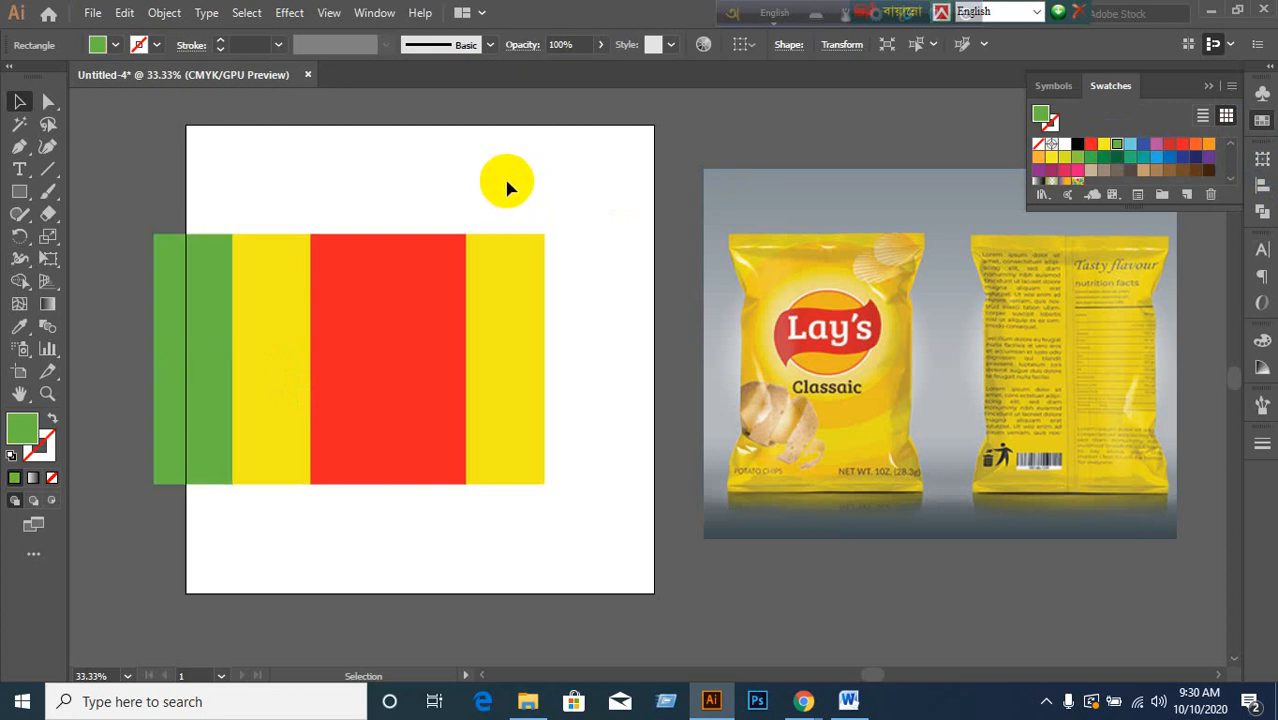
- Reduce the green panel to a 0.5 in wide strip, keeping its right edge against the left yellow panel
{"action": "left_click", "coordinate": [208, 365]}
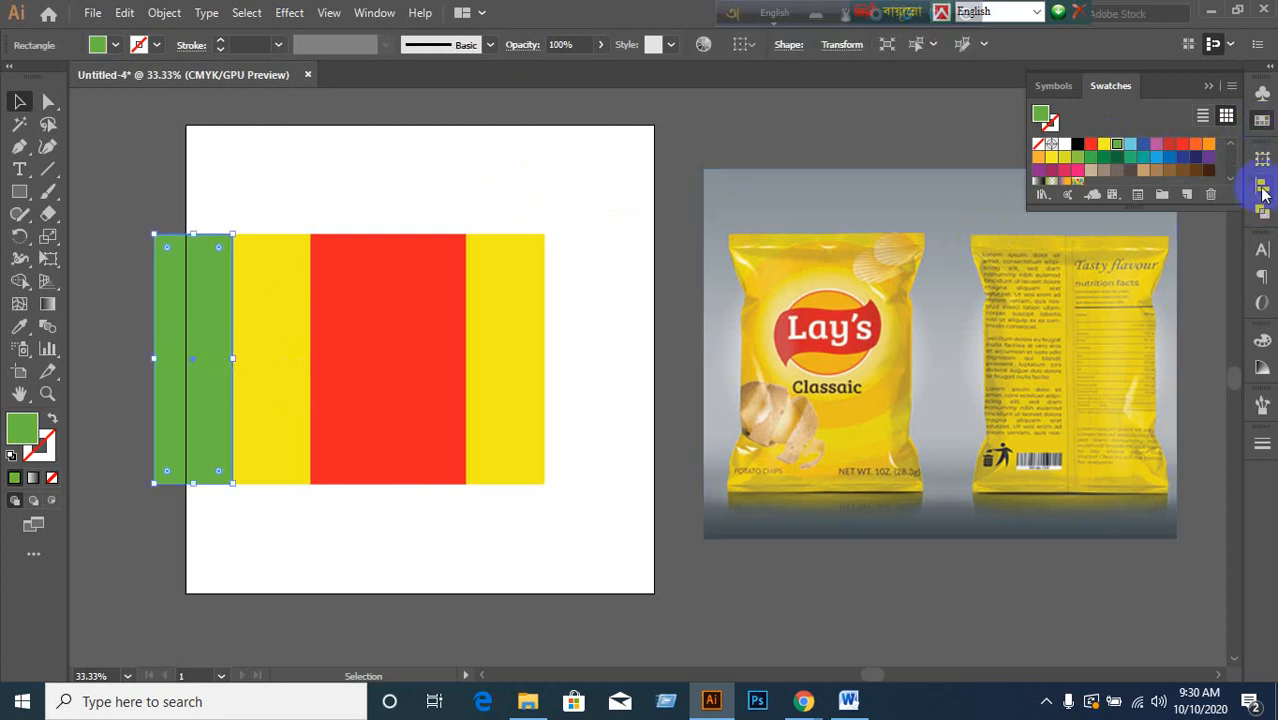
{"action": "left_click", "coordinate": [1261, 164]}
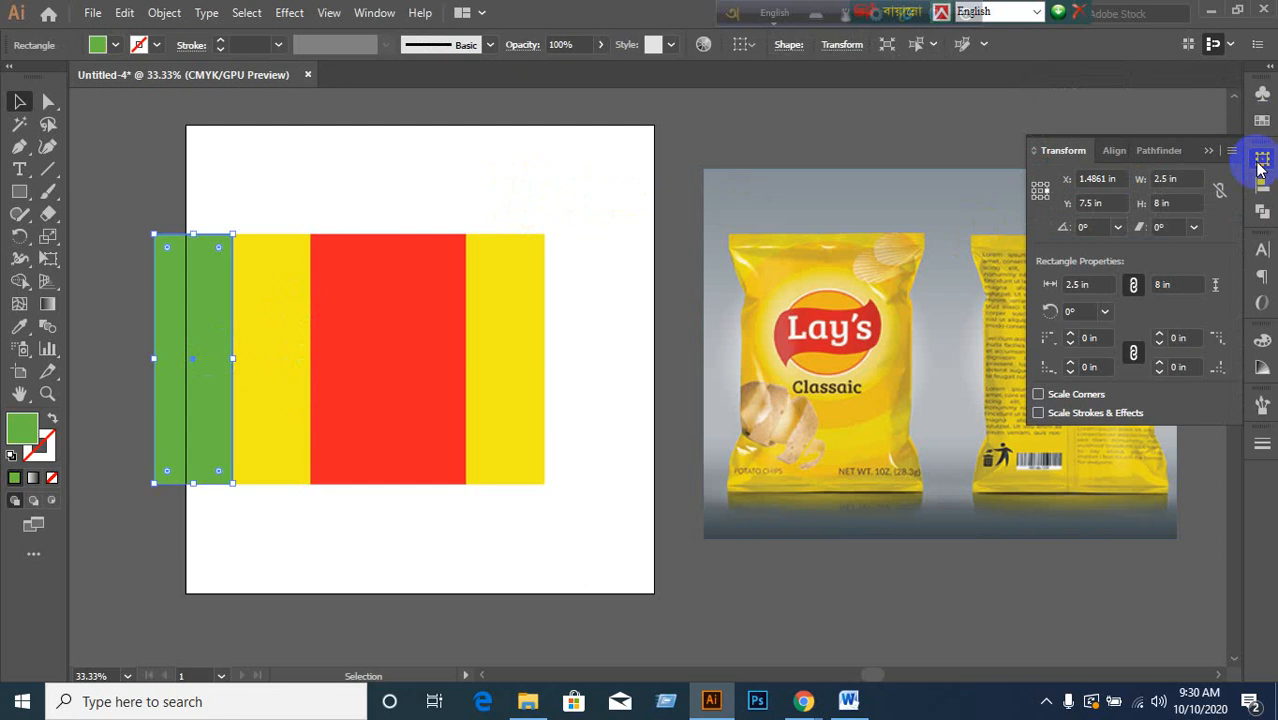
{"action": "left_click", "coordinate": [1186, 179]}
{"action": "type", "text": "0.5"}
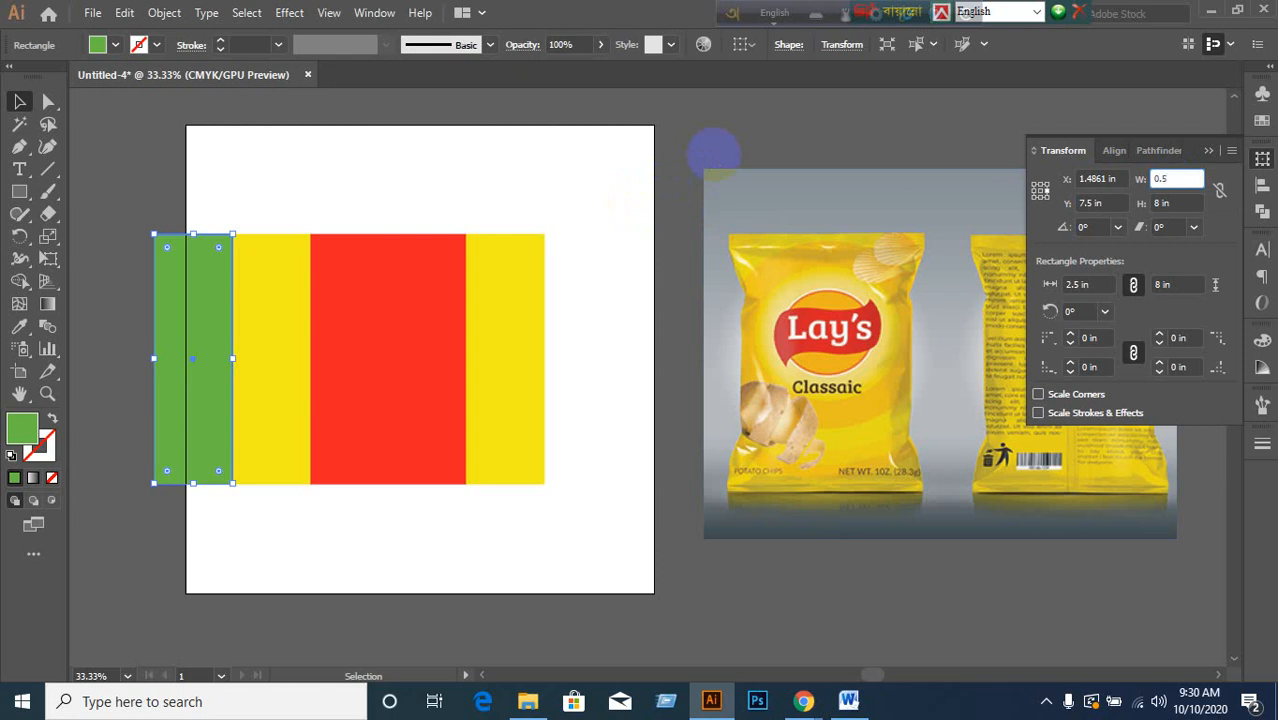
{"action": "key", "text": "Return"}
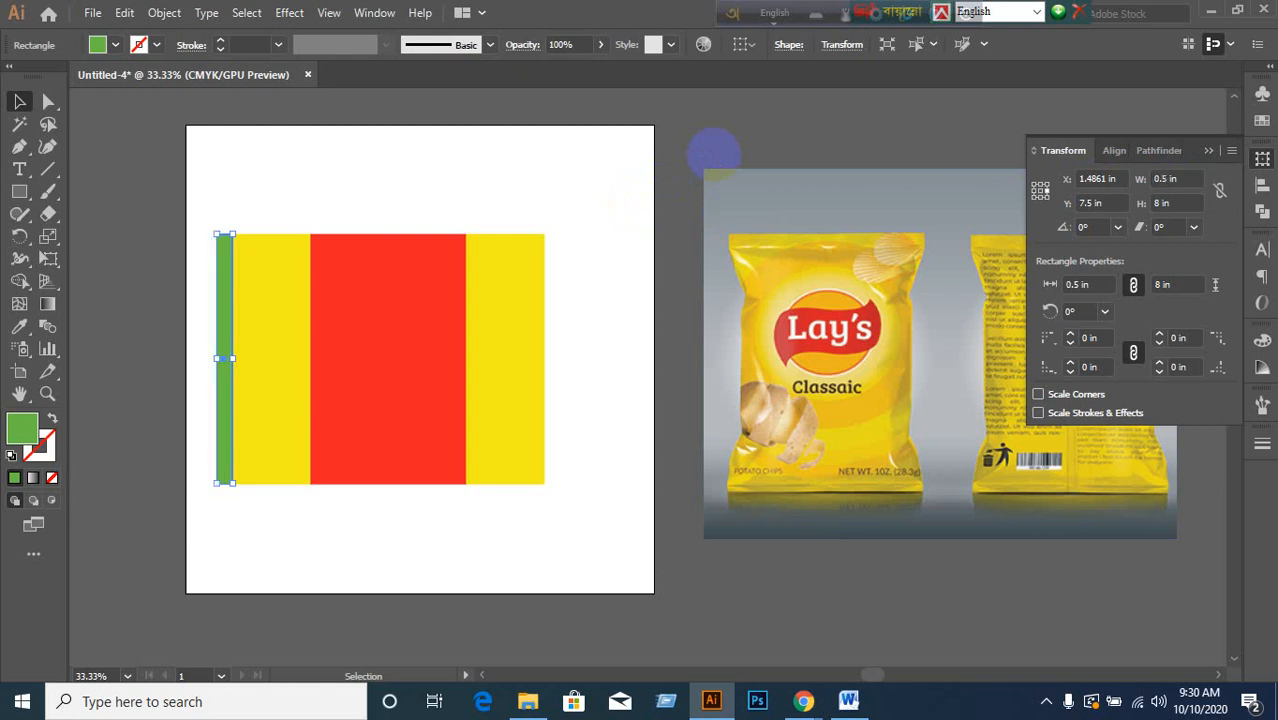
{"action": "left_click", "coordinate": [365, 148]}
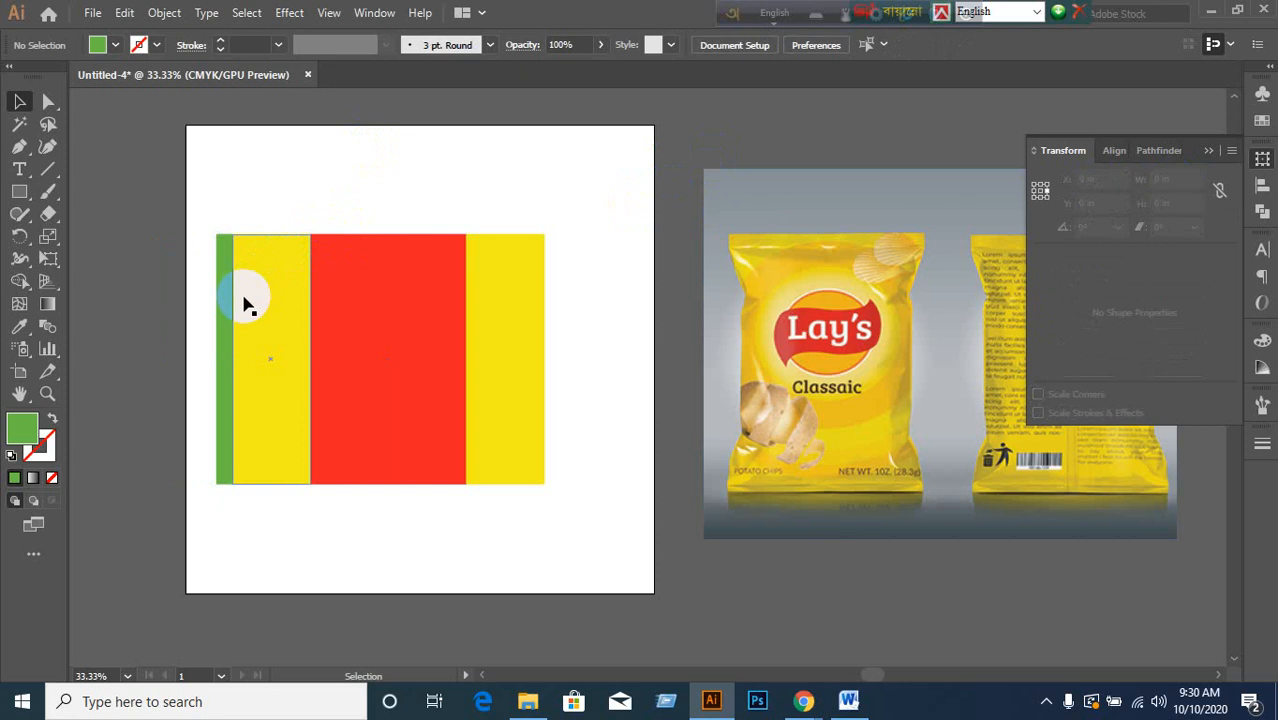
{"action": "left_click", "coordinate": [223, 320]}
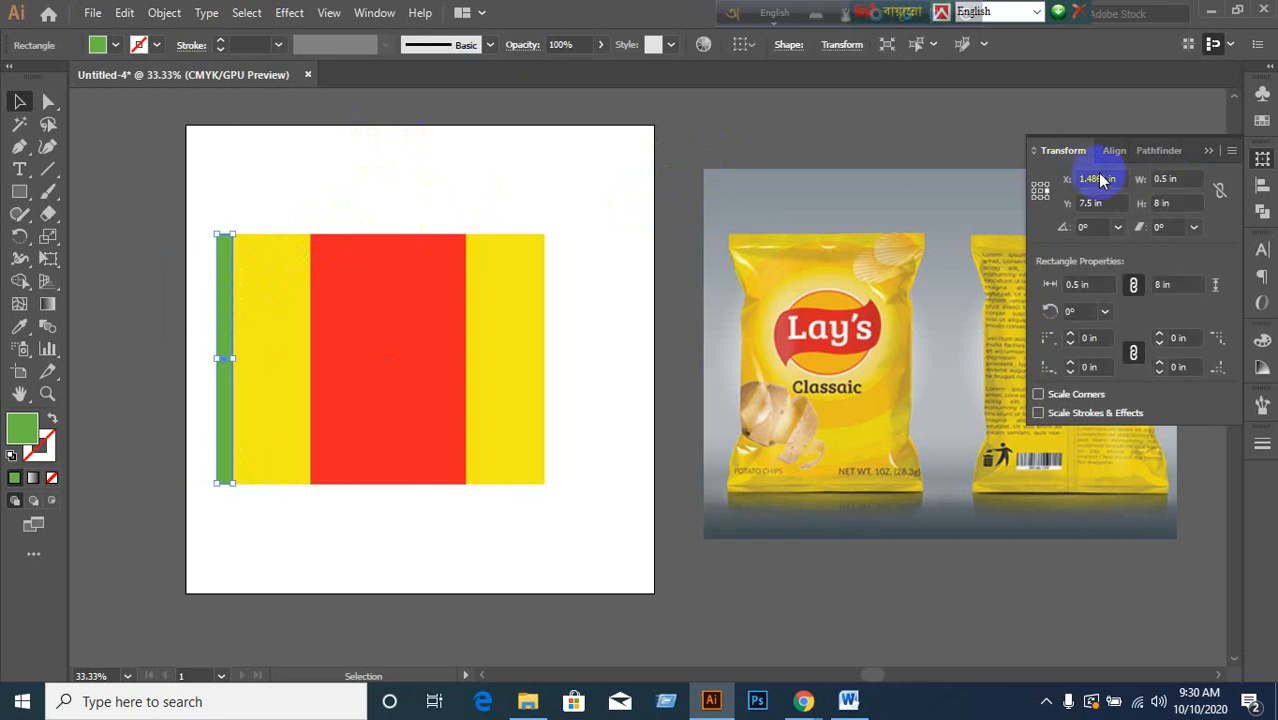
{"action": "left_click", "coordinate": [1209, 152]}
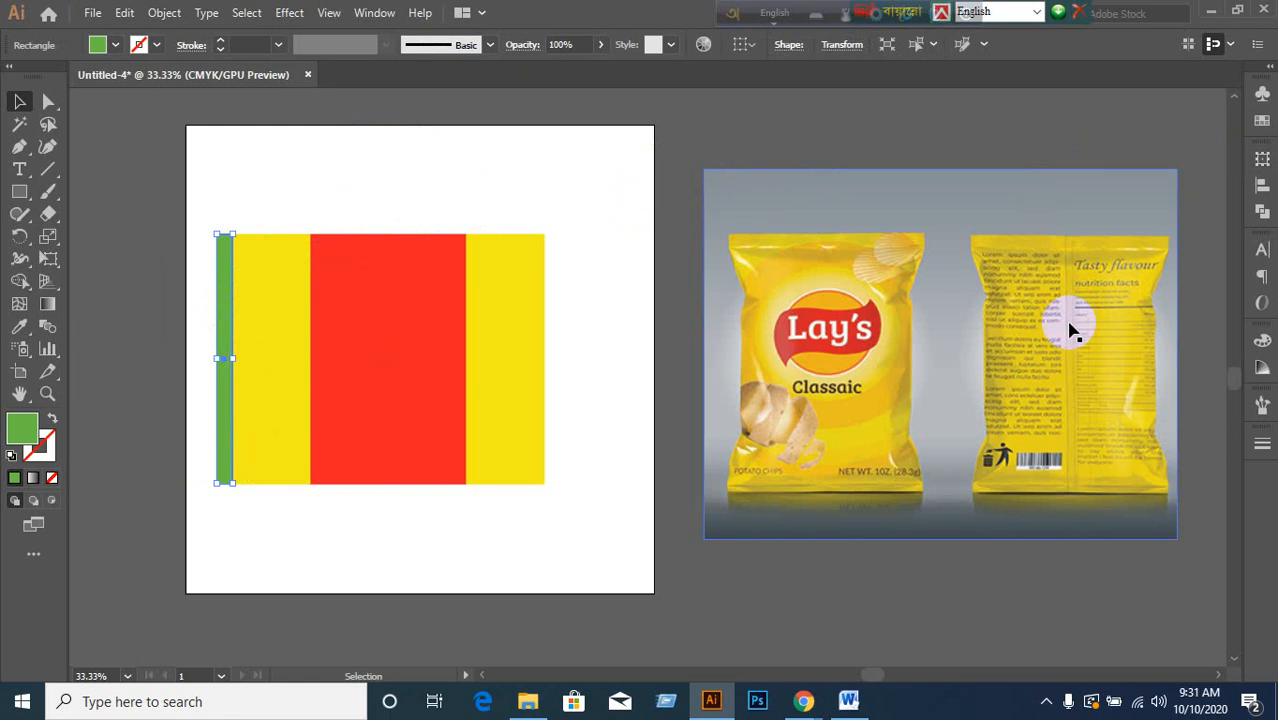
{"action": "left_click", "coordinate": [510, 116]}
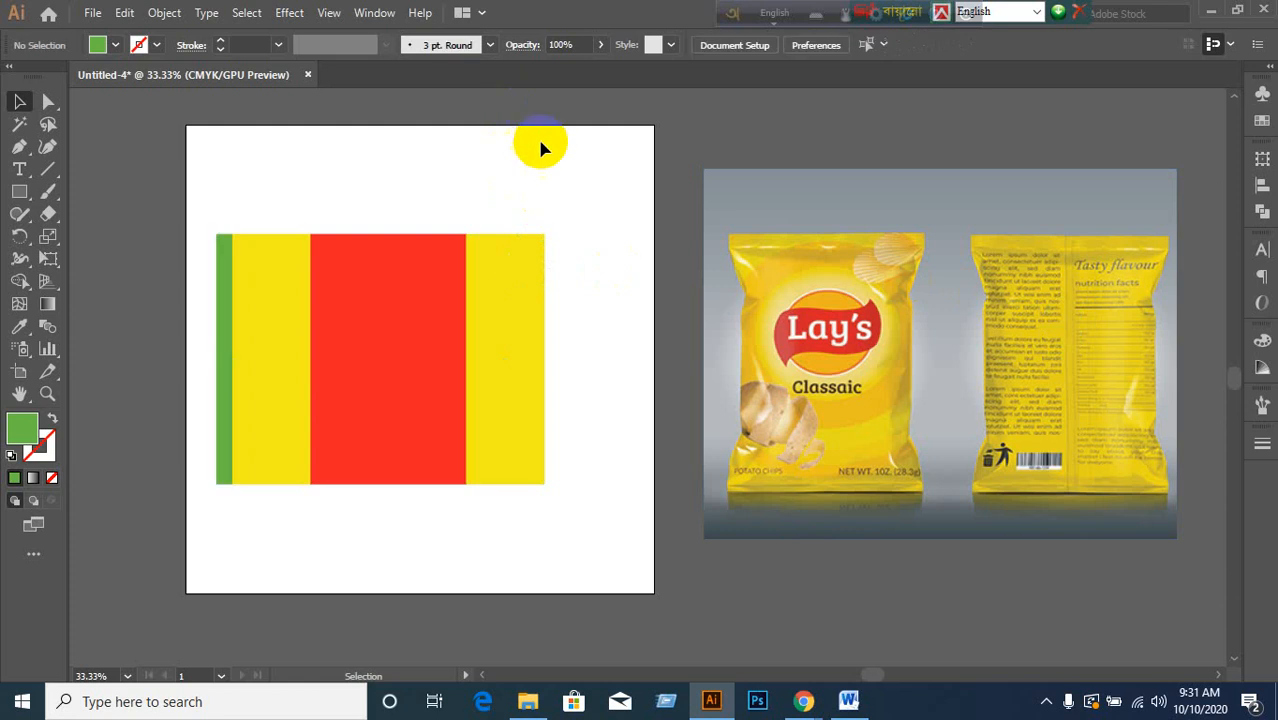
- Copy the right yellow panel with a horizontal offset of 2.5 in
{"action": "left_click", "coordinate": [515, 315]}
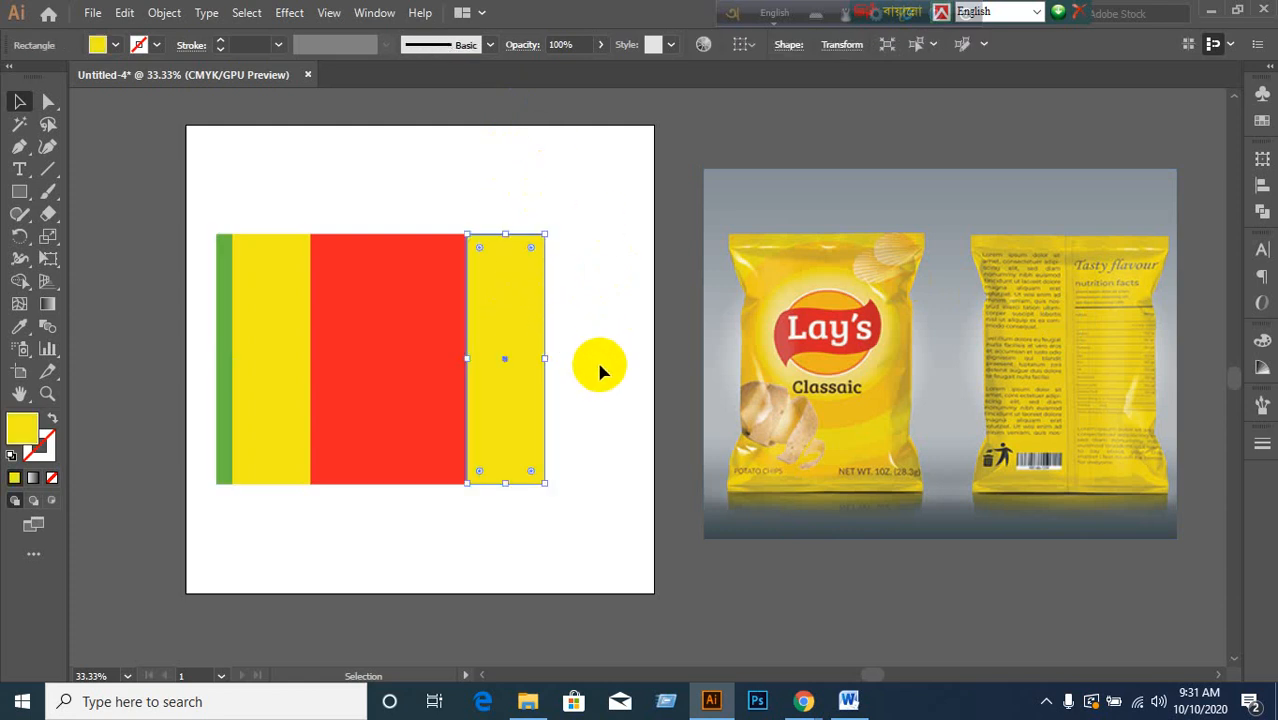
{"action": "key", "text": "Return"}
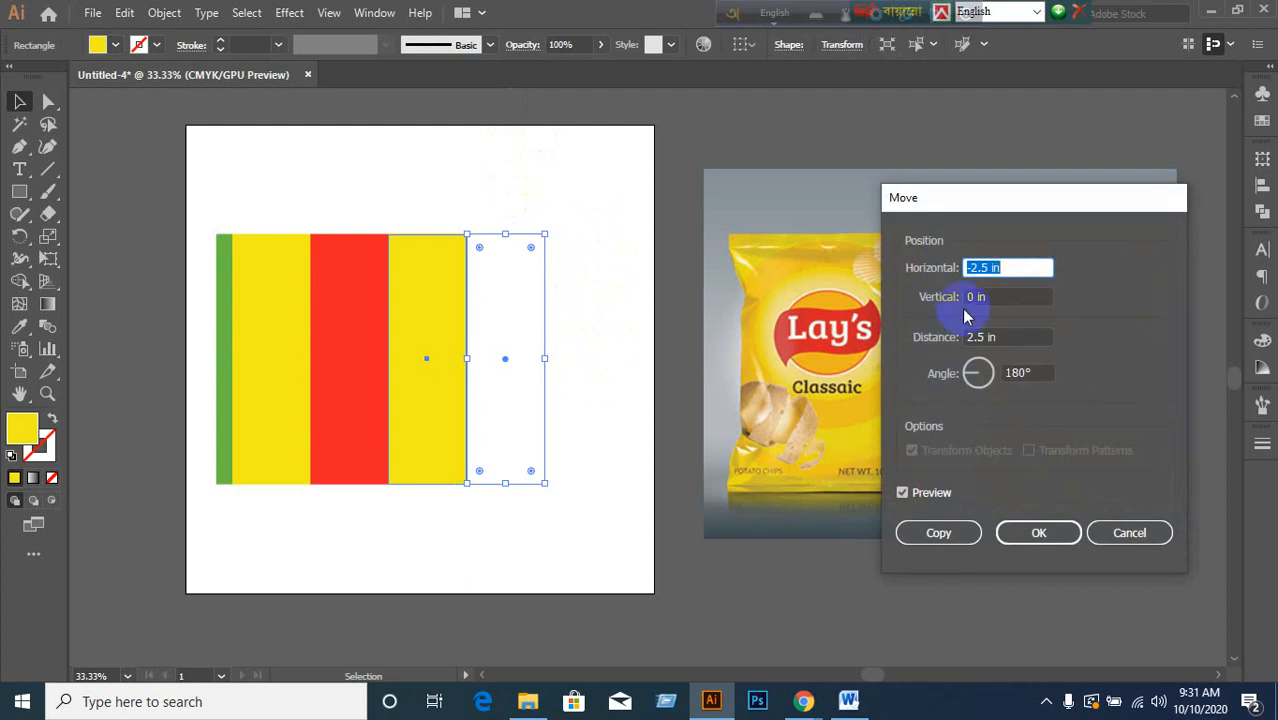
{"action": "type", "text": "2.5"}
{"action": "left_click", "coordinate": [955, 530]}
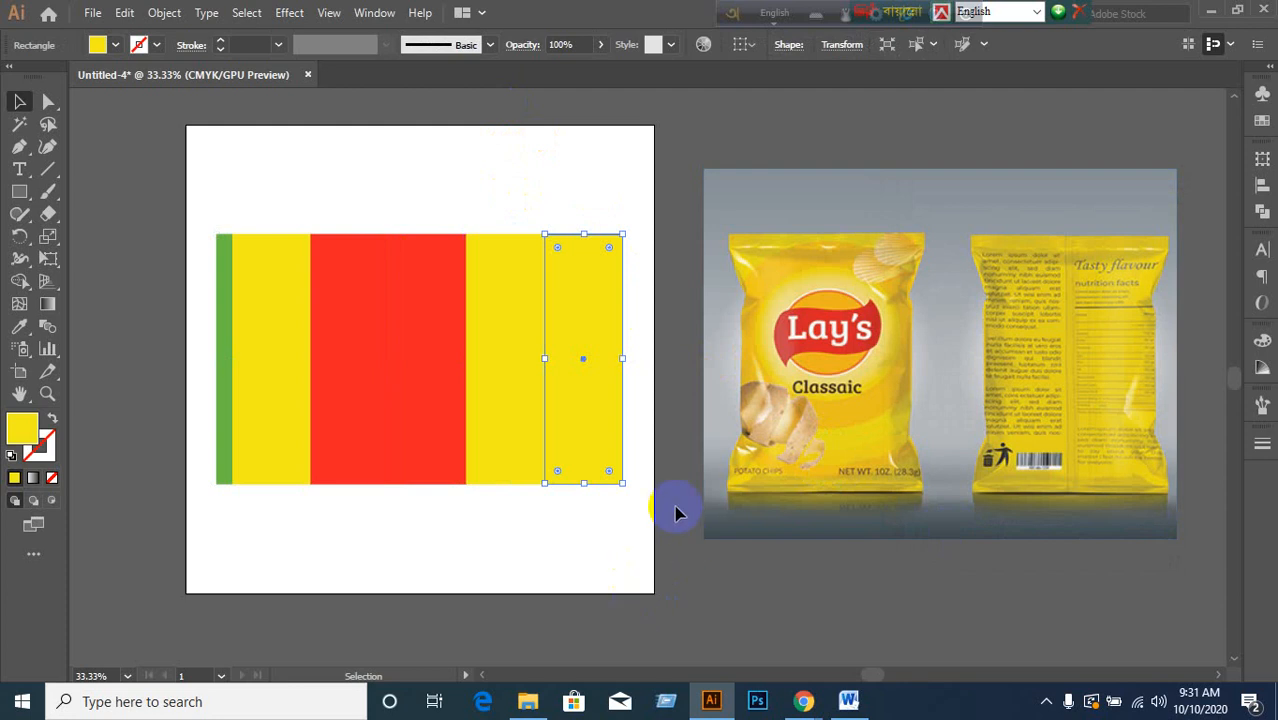
- Reduce the new outermost right panel to a width of 0.5 in, keeping its left edge against the right yellow panel
{"action": "left_click", "coordinate": [1262, 158]}
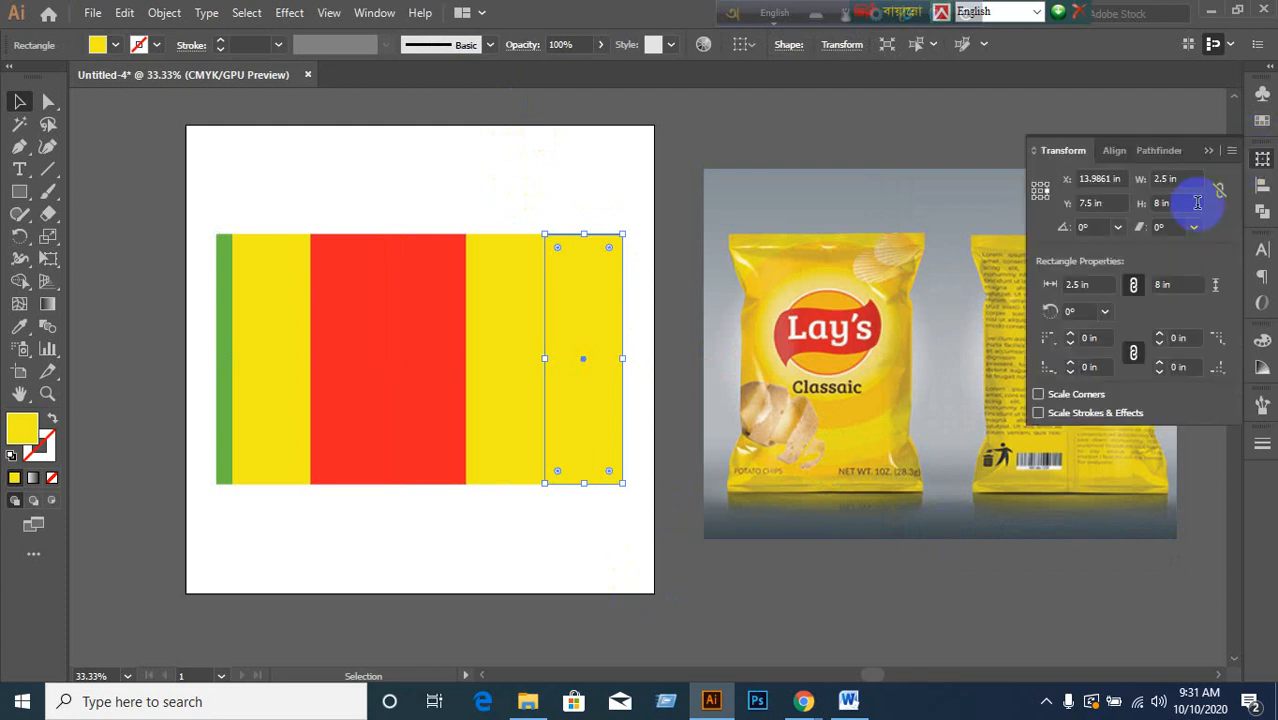
{"action": "left_click", "coordinate": [1038, 197]}
{"action": "left_click", "coordinate": [1166, 178]}
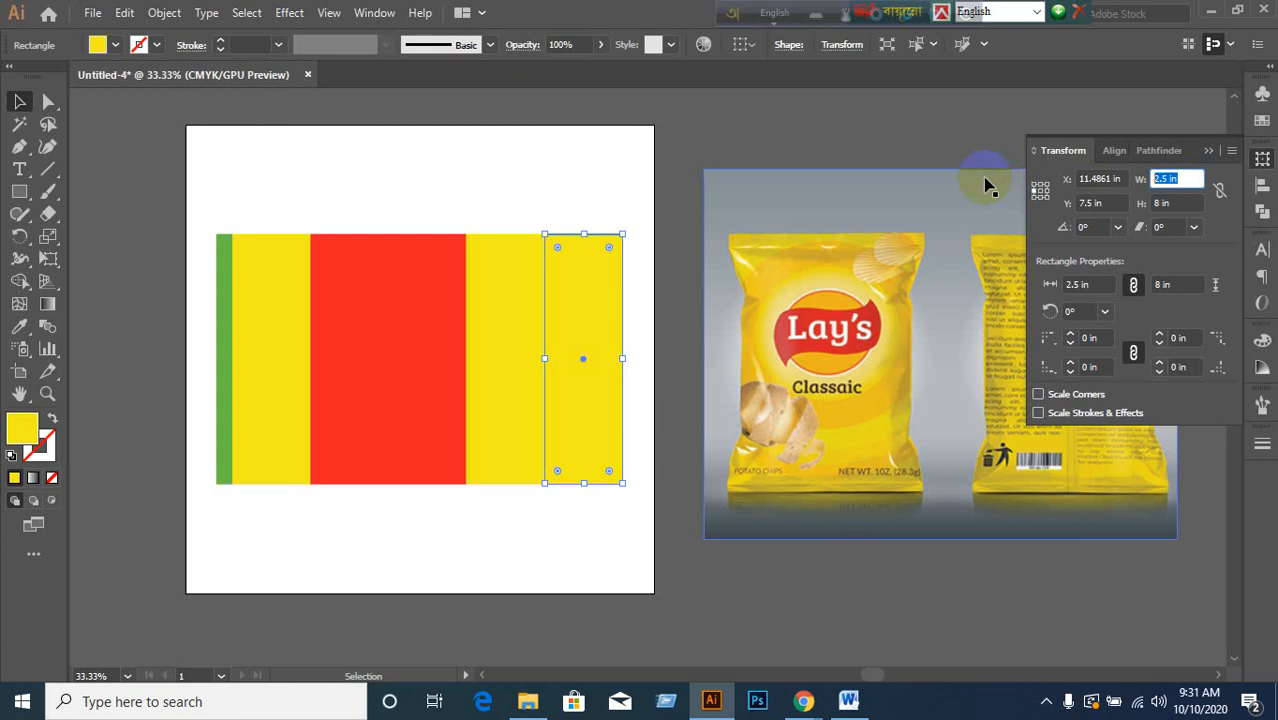
{"action": "type", "text": "0.5"}
{"action": "key", "text": "Return"}
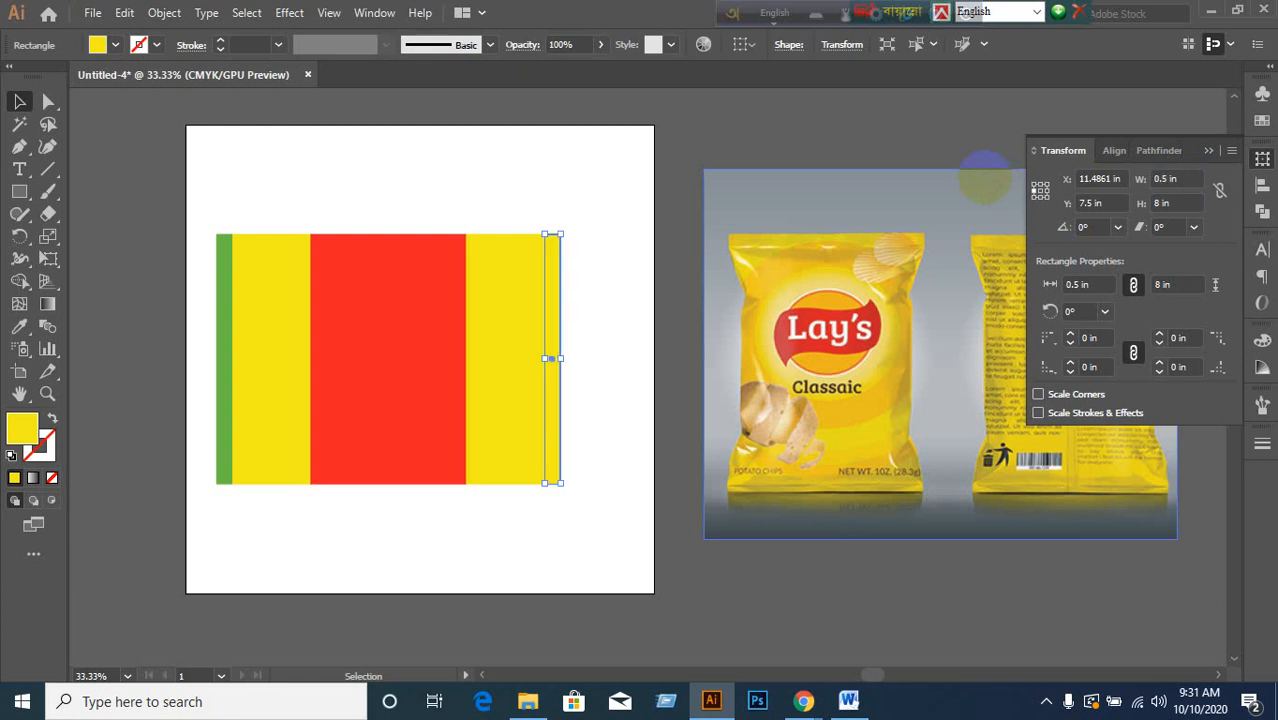
- Fill the narrow right strip with the green sampled from the left strip, and deselect it
{"action": "left_click", "coordinate": [19, 326]}
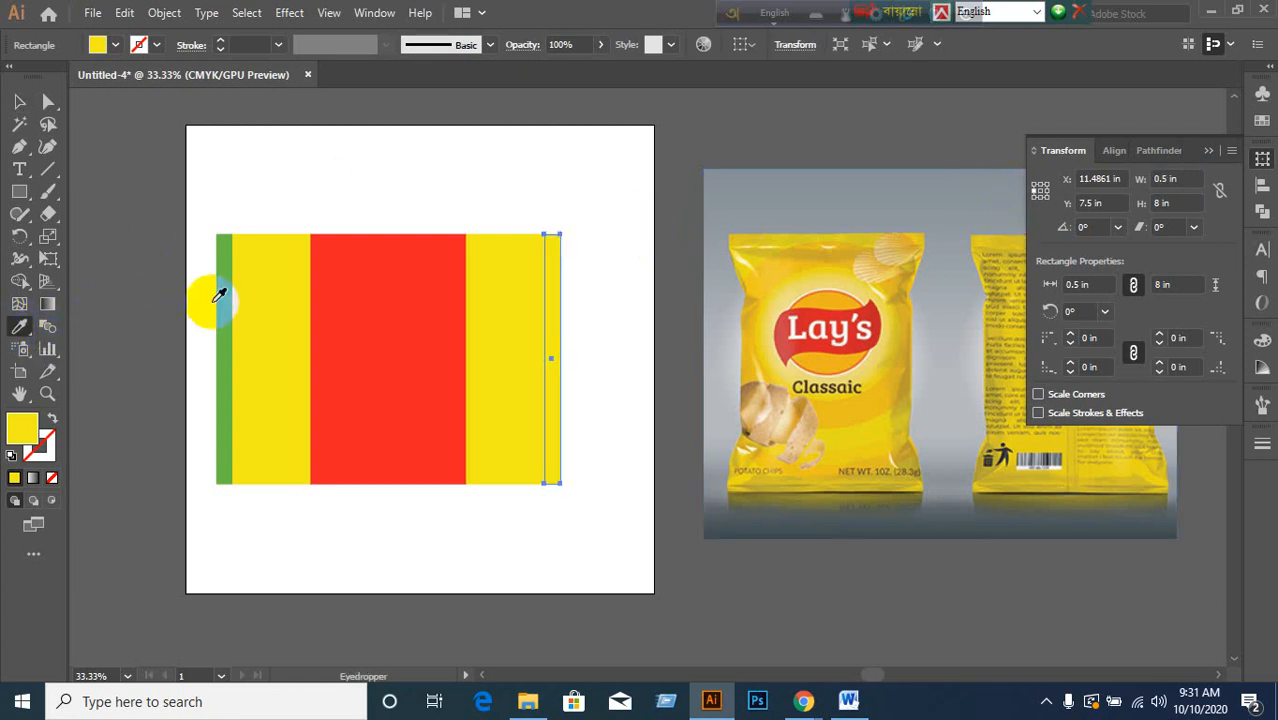
{"action": "left_click", "coordinate": [228, 283]}
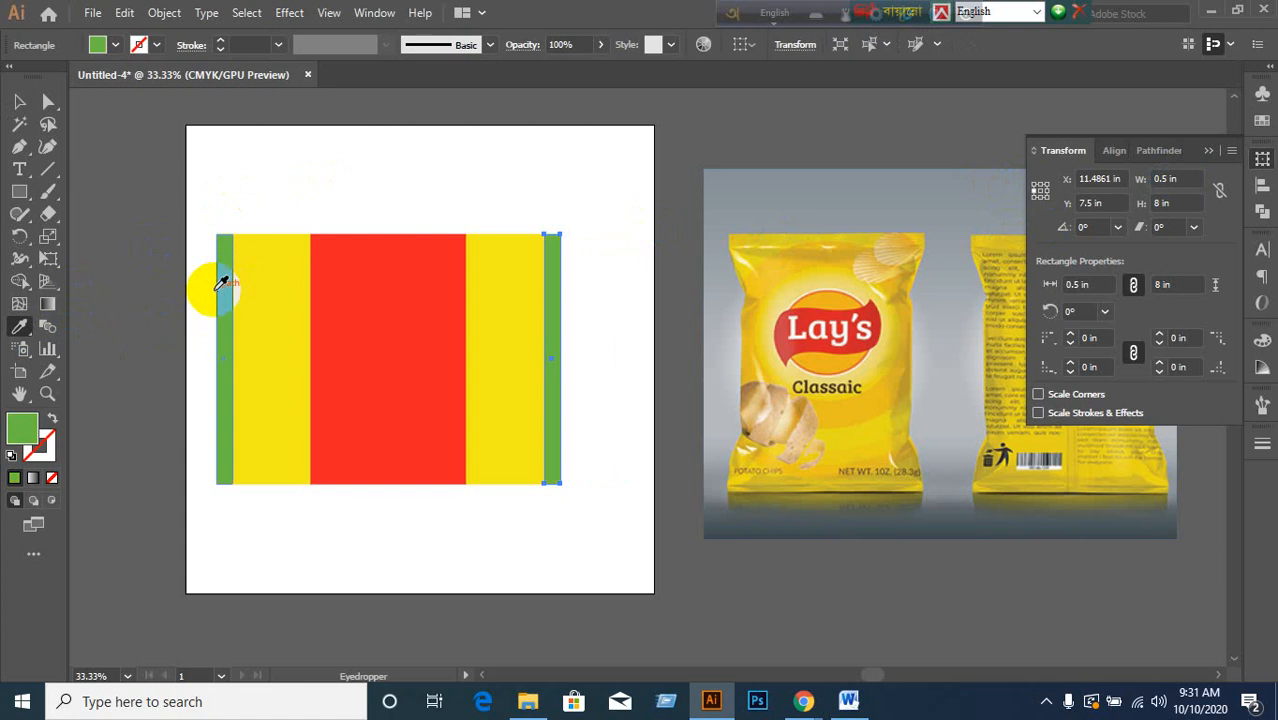
{"action": "left_click", "coordinate": [19, 101]}
{"action": "left_click", "coordinate": [360, 193]}
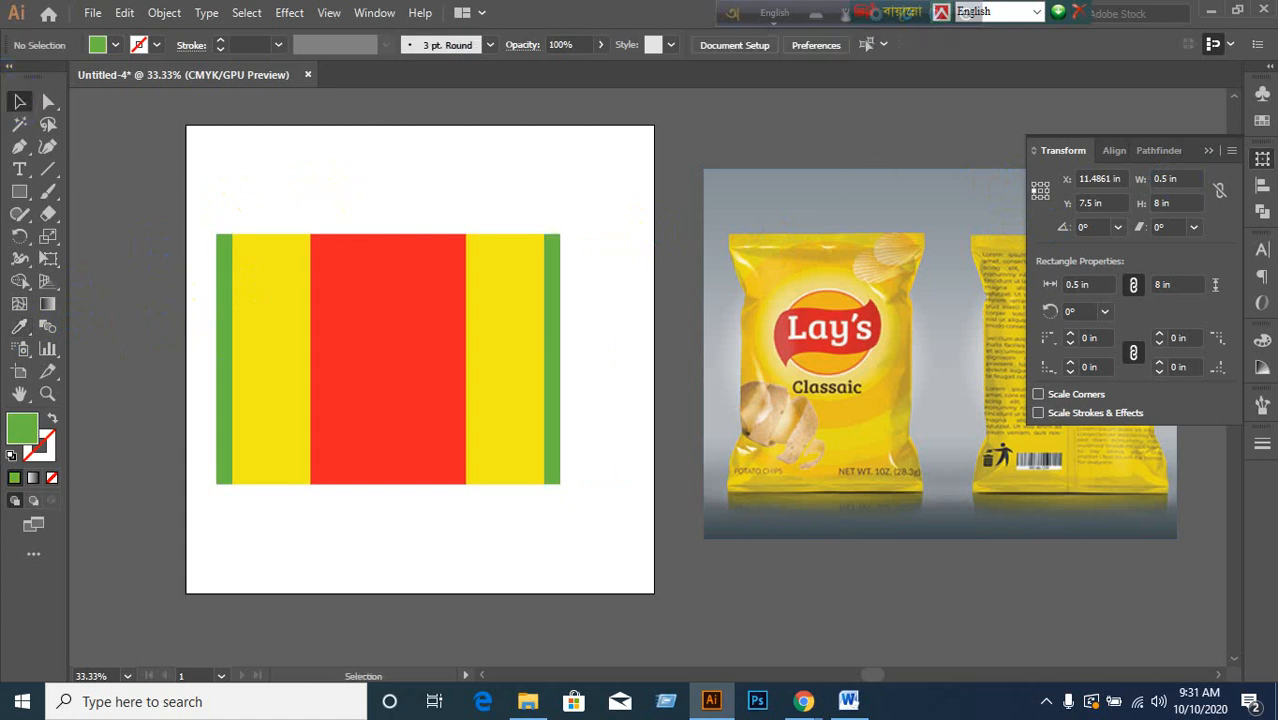
{"action": "left_click", "coordinate": [1208, 156]}
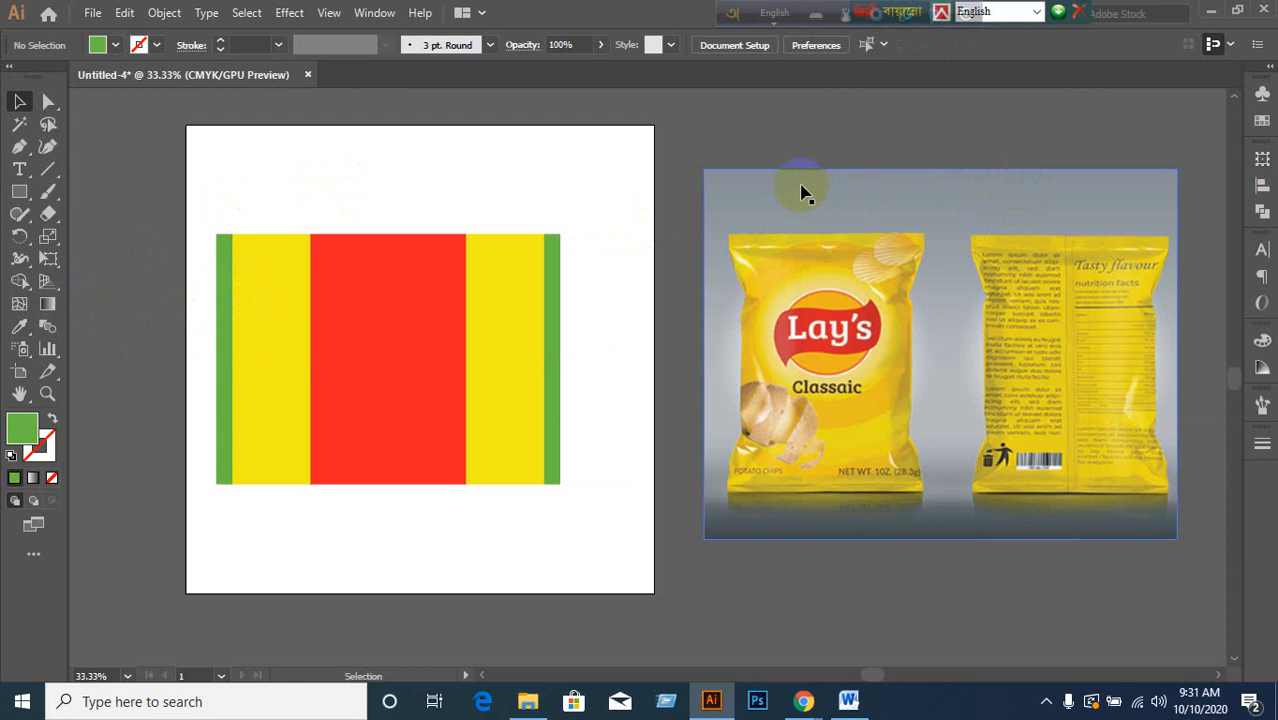
{"action": "left_click", "coordinate": [360, 331]}
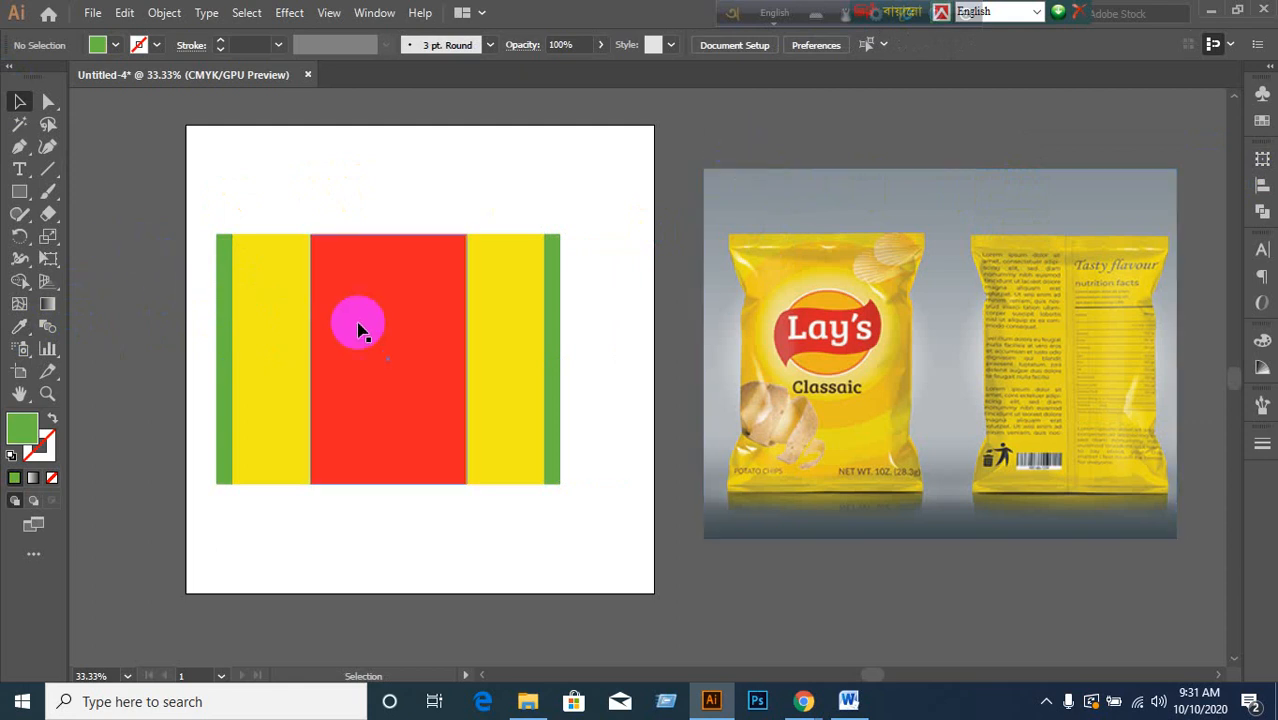
{"action": "left_click", "coordinate": [285, 177]}
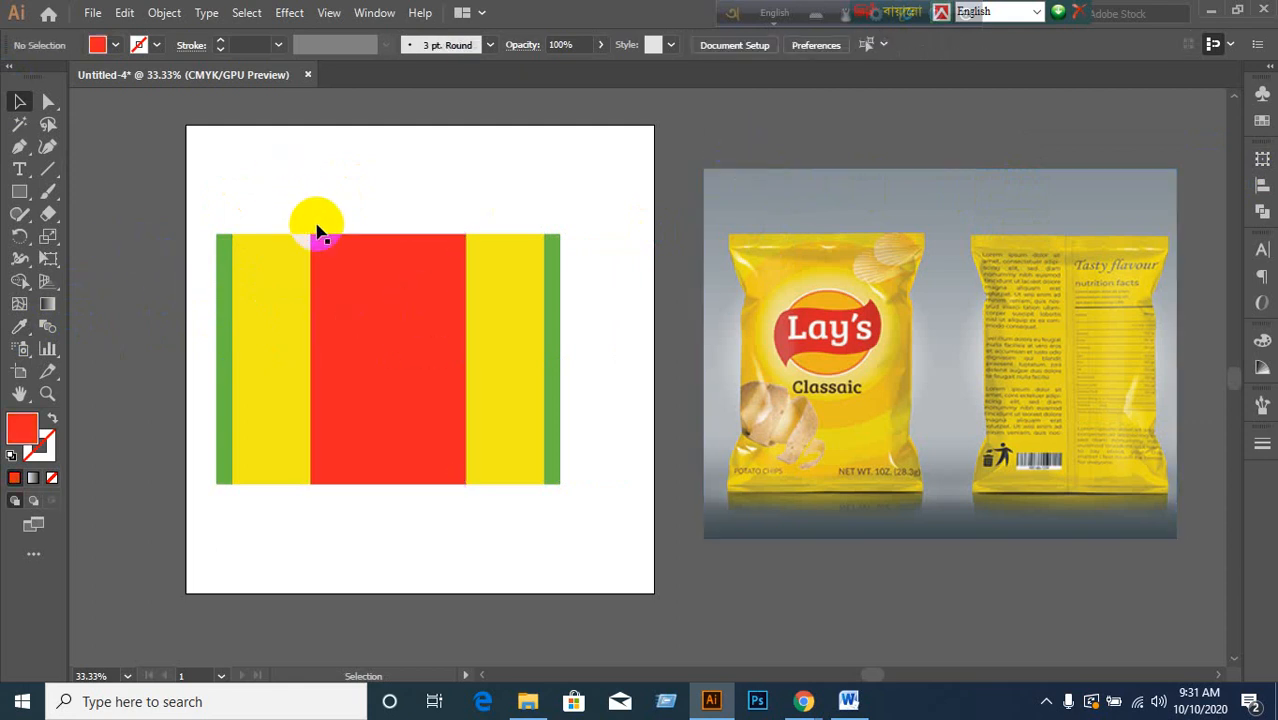
{"action": "left_click", "coordinate": [390, 300]}
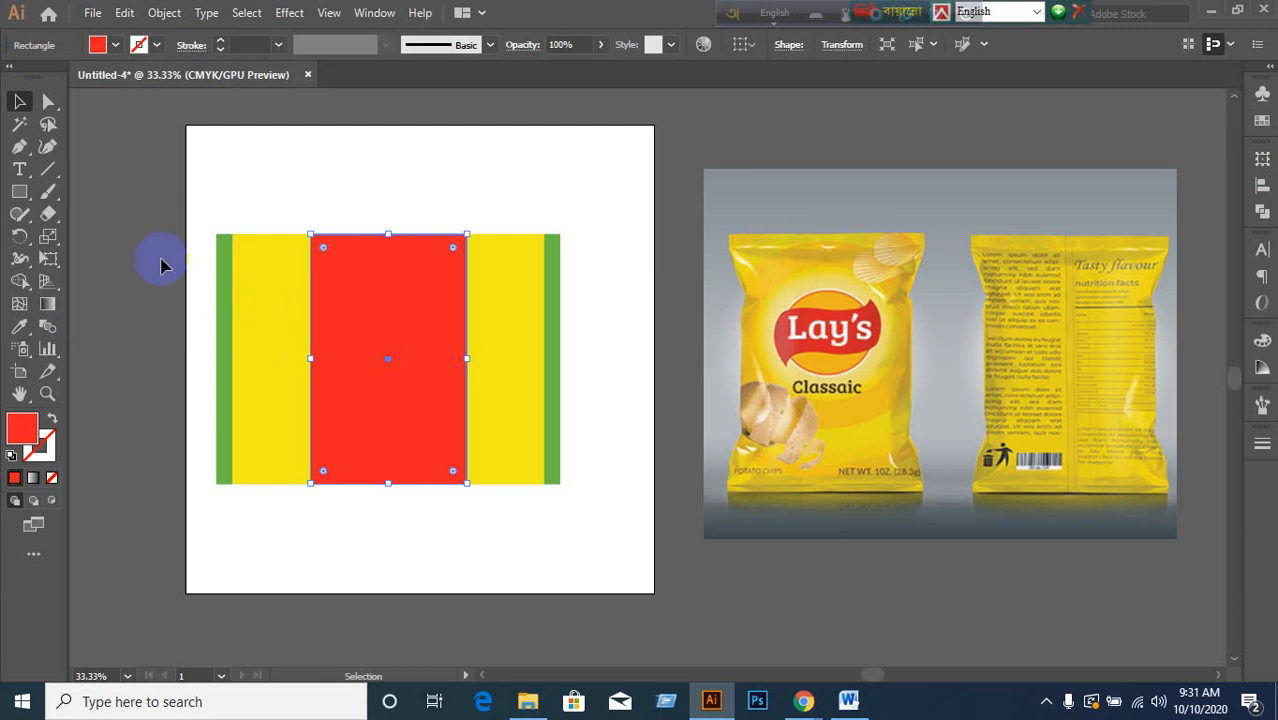
{"action": "left_click", "coordinate": [356, 218]}
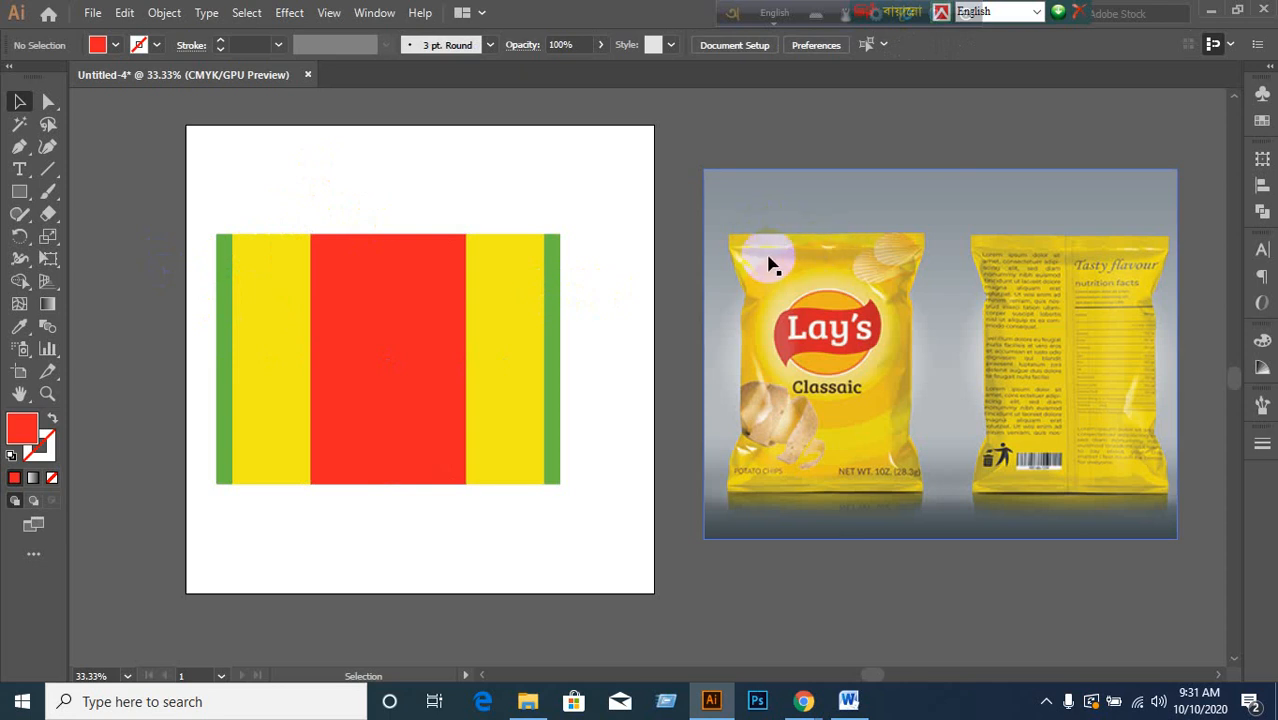
{"action": "left_click", "coordinate": [432, 356]}
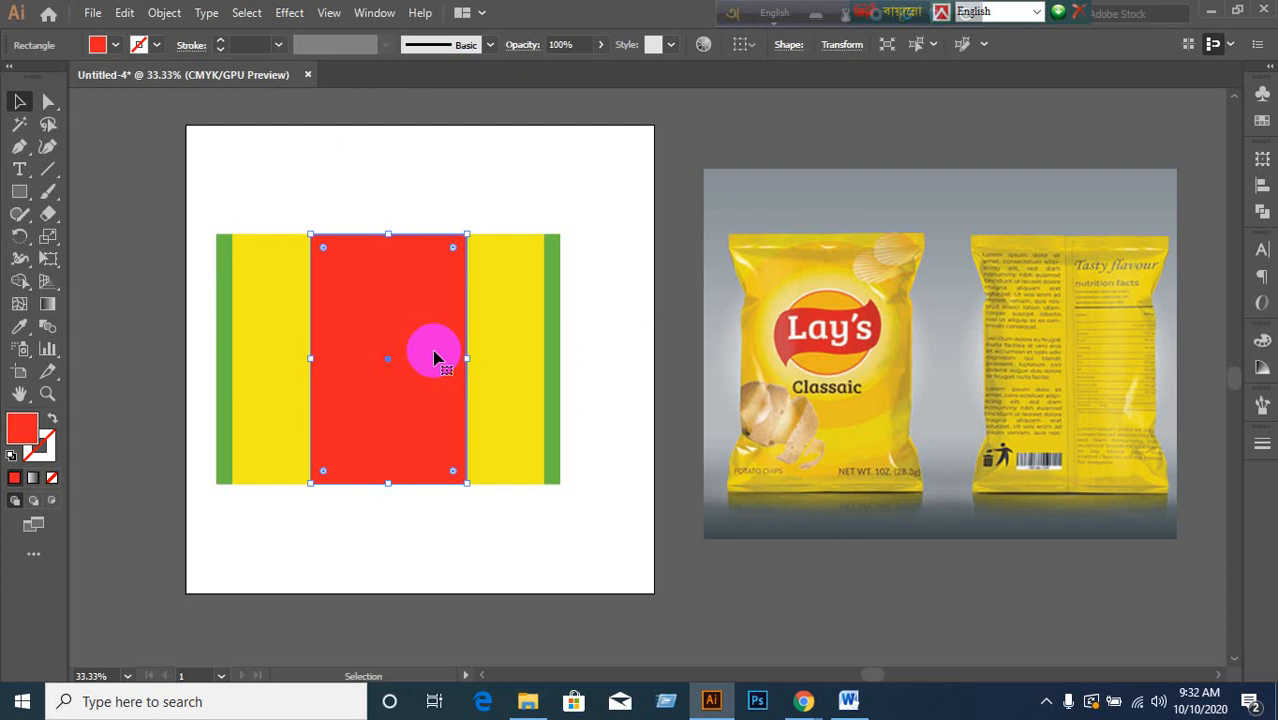
{"action": "left_click", "coordinate": [395, 181]}
{"action": "left_click_drag", "start_coordinate": [135, 172], "coordinate": [619, 551]}
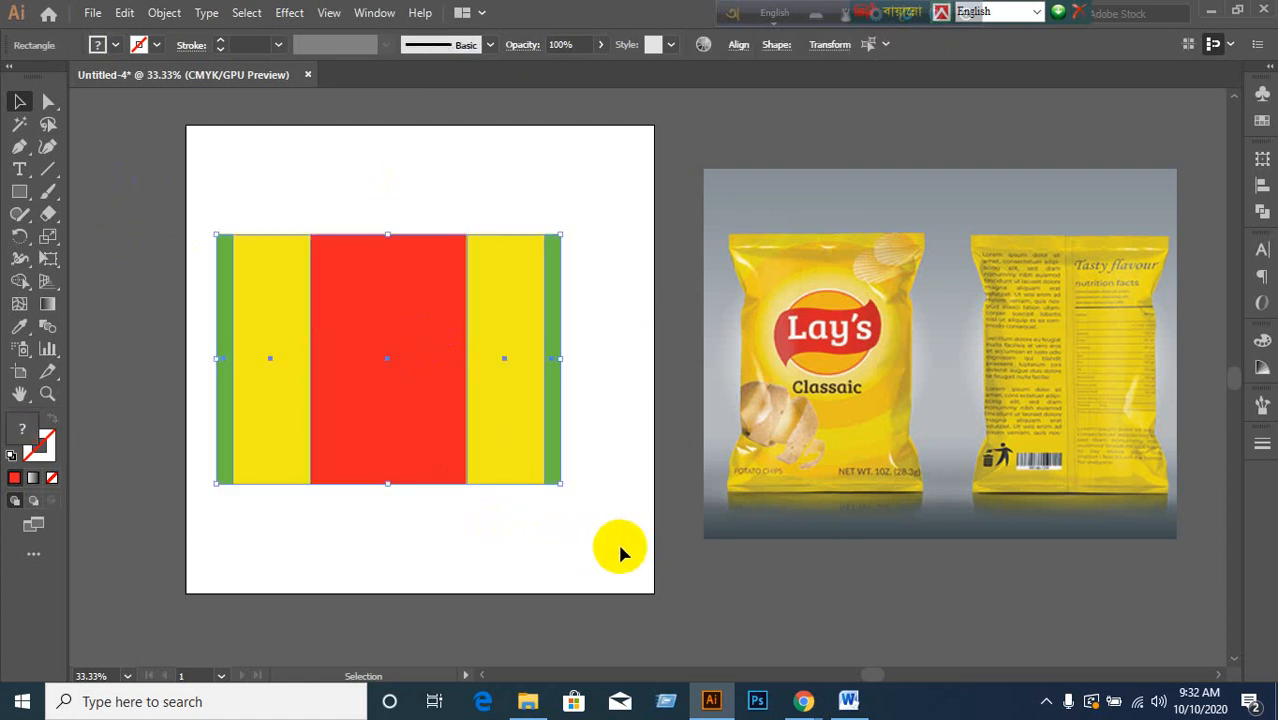
{"action": "left_click", "coordinate": [620, 548]}
{"action": "left_click_drag", "start_coordinate": [196, 177], "coordinate": [677, 545]}
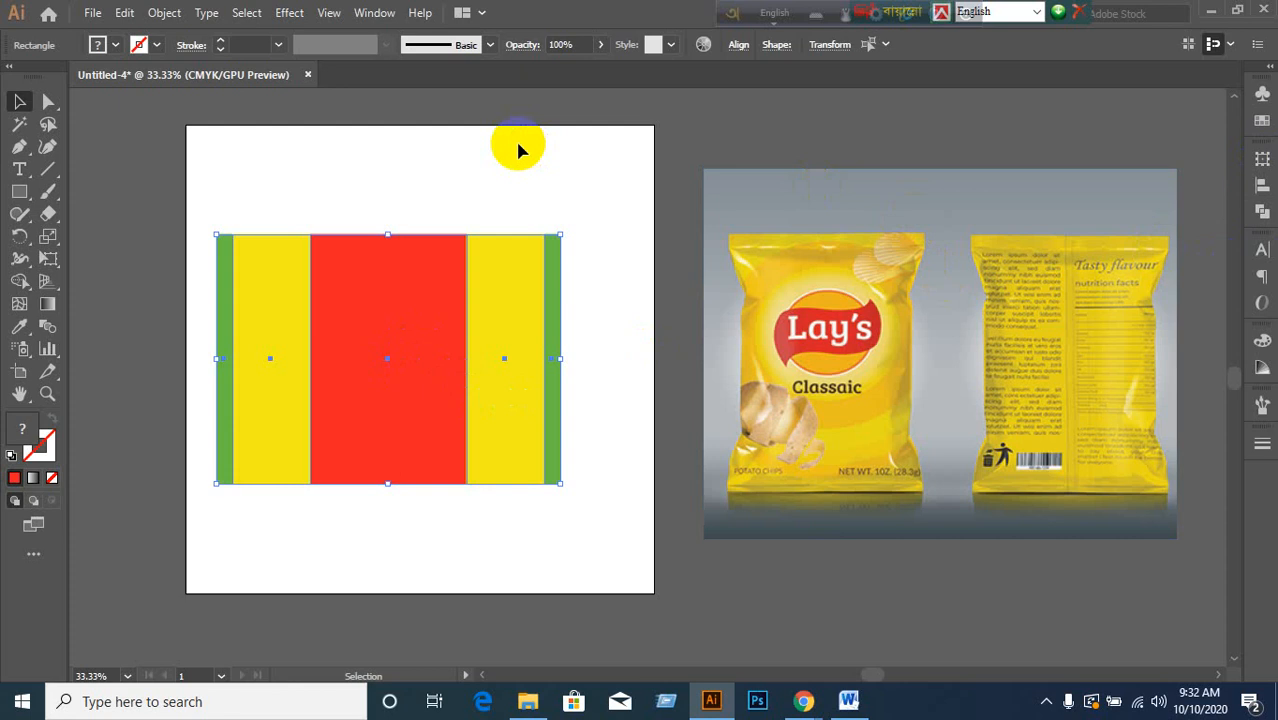
{"action": "left_click", "coordinate": [388, 172]}
- Set the height of all five panels together to 9 in, scaling from their centre
{"action": "left_click_drag", "start_coordinate": [146, 183], "coordinate": [677, 603]}
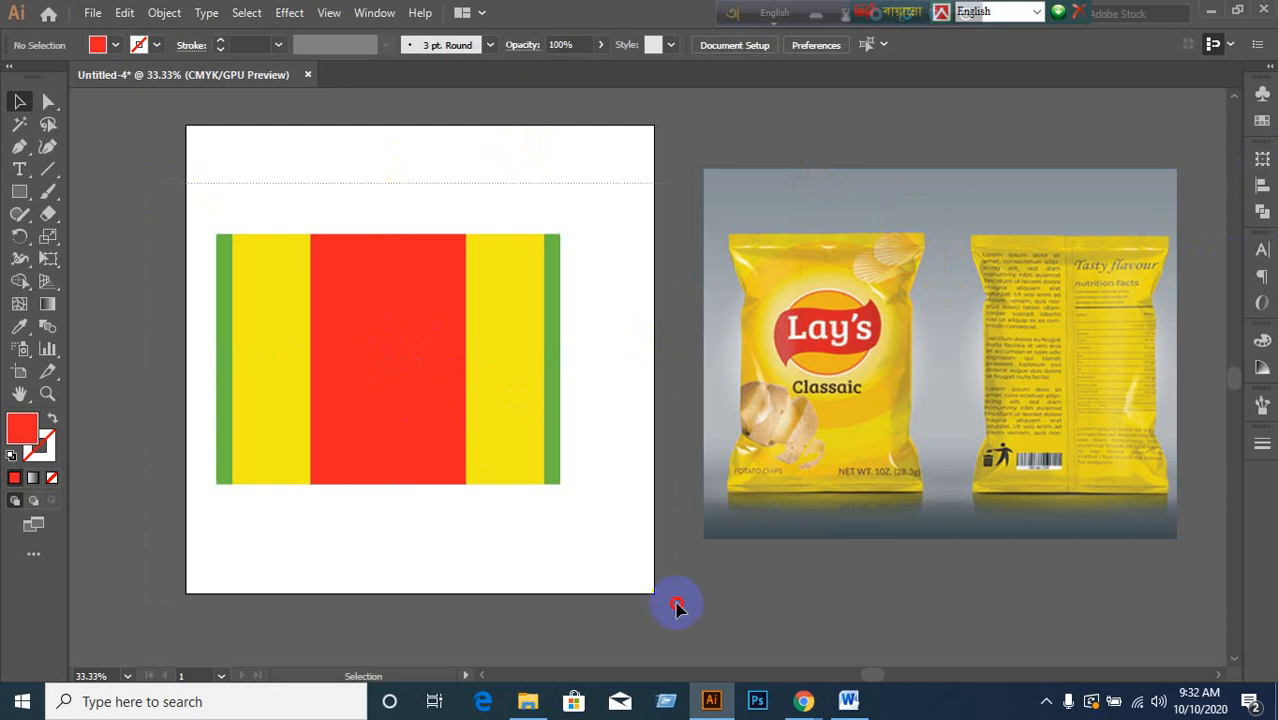
{"action": "left_click", "coordinate": [1262, 159]}
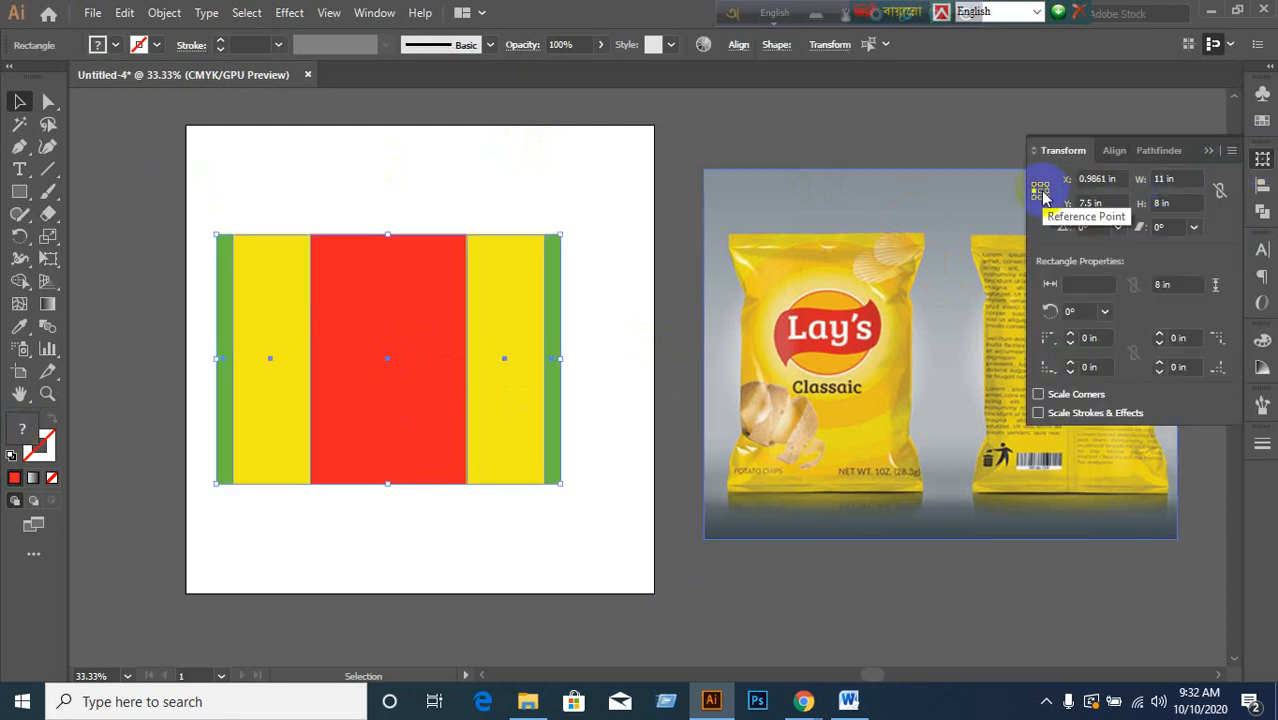
{"action": "left_click", "coordinate": [1042, 192]}
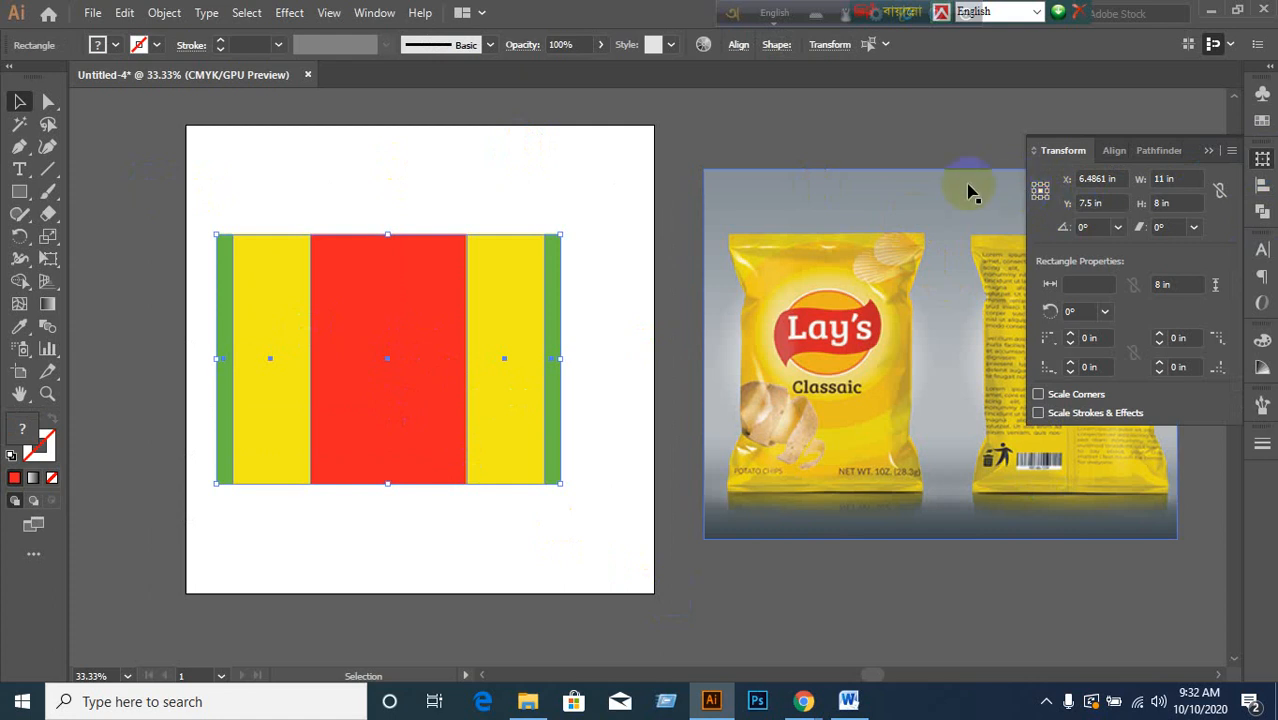
{"action": "left_click", "coordinate": [1172, 203]}
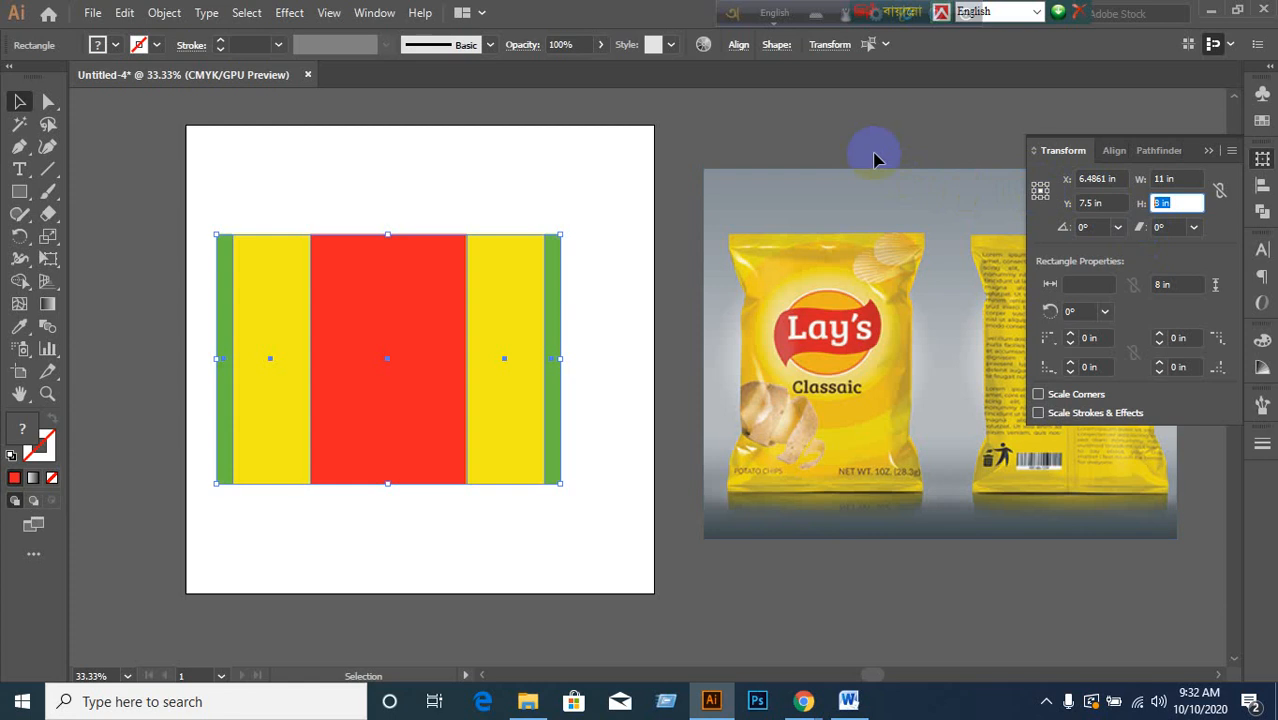
{"action": "type", "text": "9"}
{"action": "key", "text": "Return"}
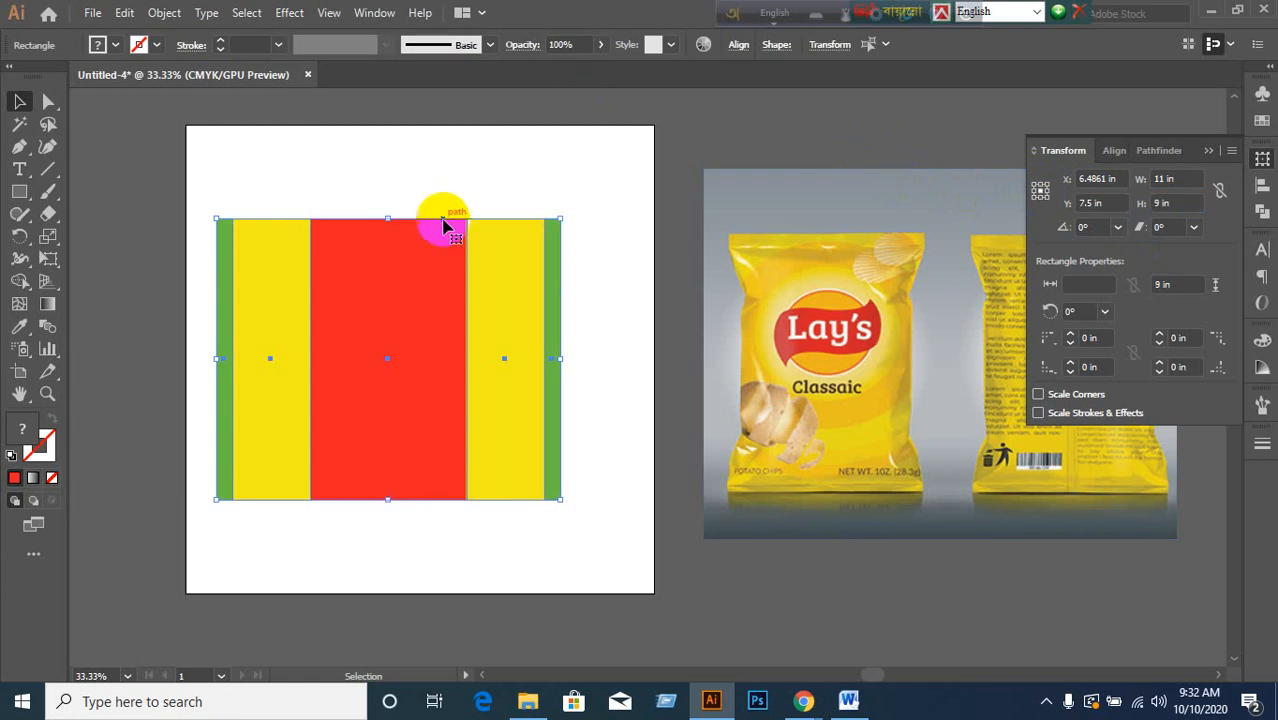
- Check the reselected panels in outline view, undo their last height change, and return to the preview
{"action": "left_click", "coordinate": [445, 167]}
{"action": "left_click_drag", "start_coordinate": [190, 165], "coordinate": [650, 562]}
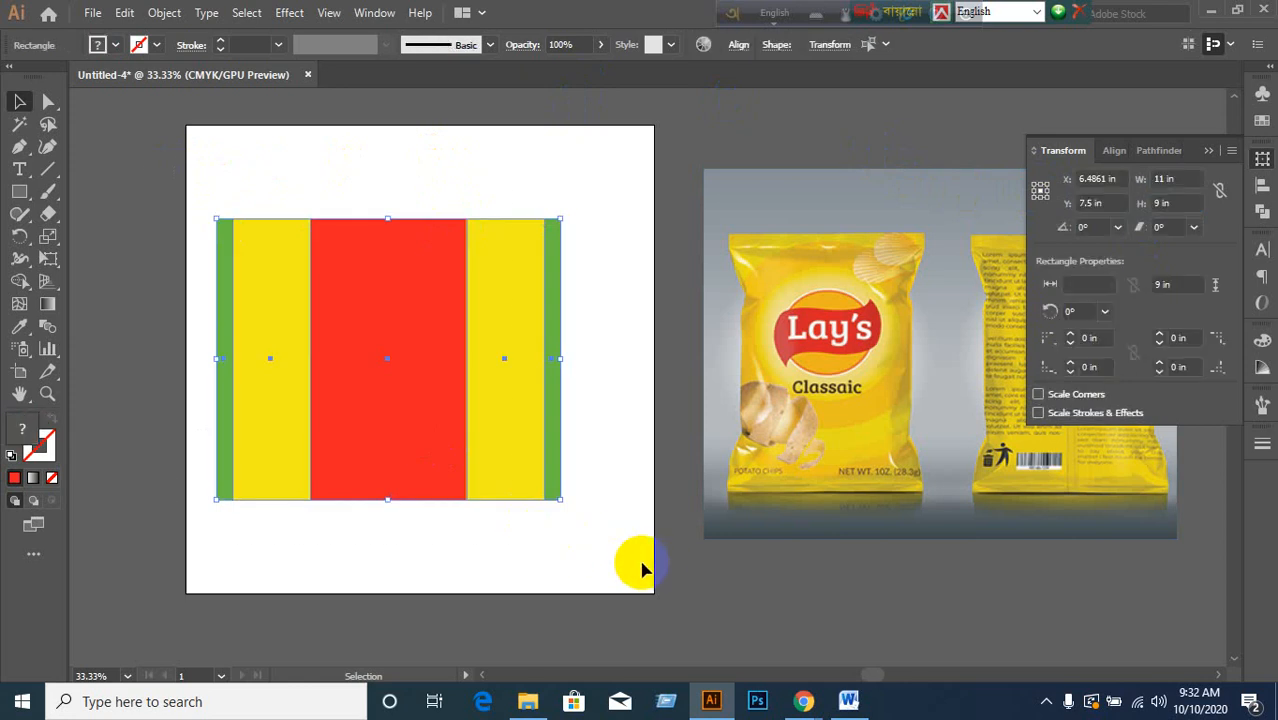
{"action": "left_click", "coordinate": [640, 560]}
{"action": "left_click", "coordinate": [304, 320]}
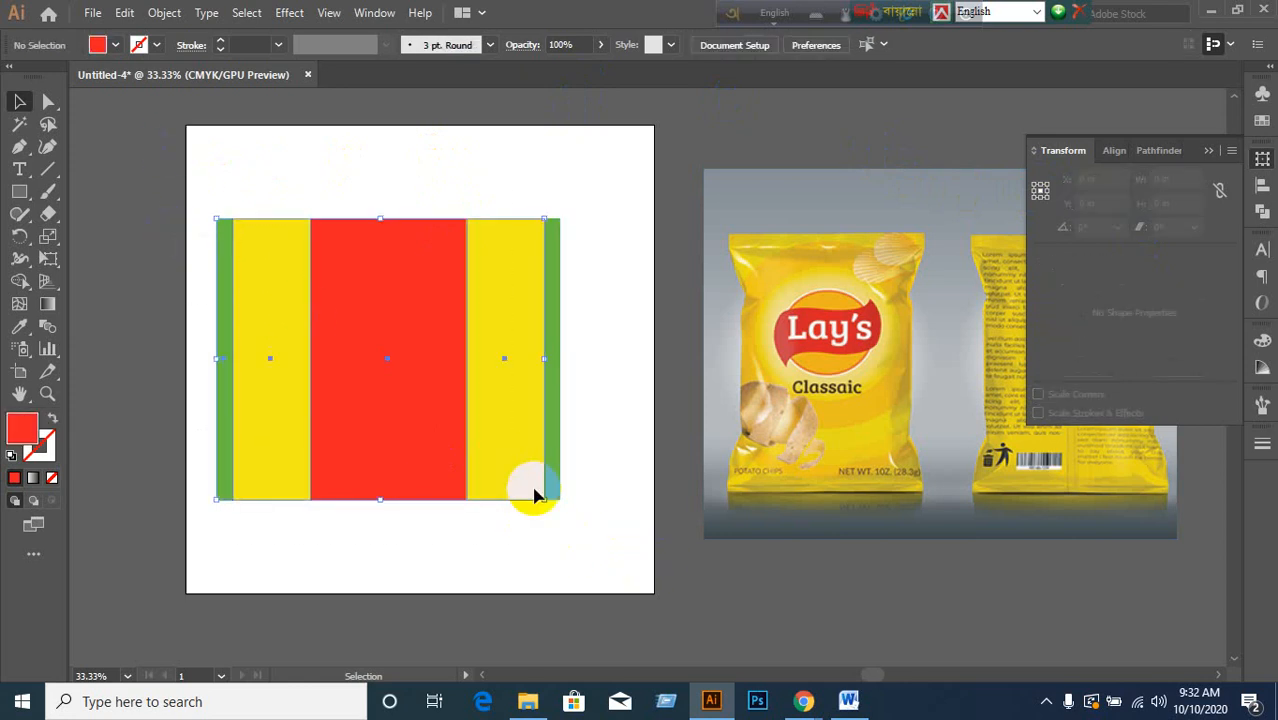
{"action": "left_click_drag", "start_coordinate": [154, 157], "coordinate": [628, 582]}
{"action": "key", "text": "ctrl+y"}
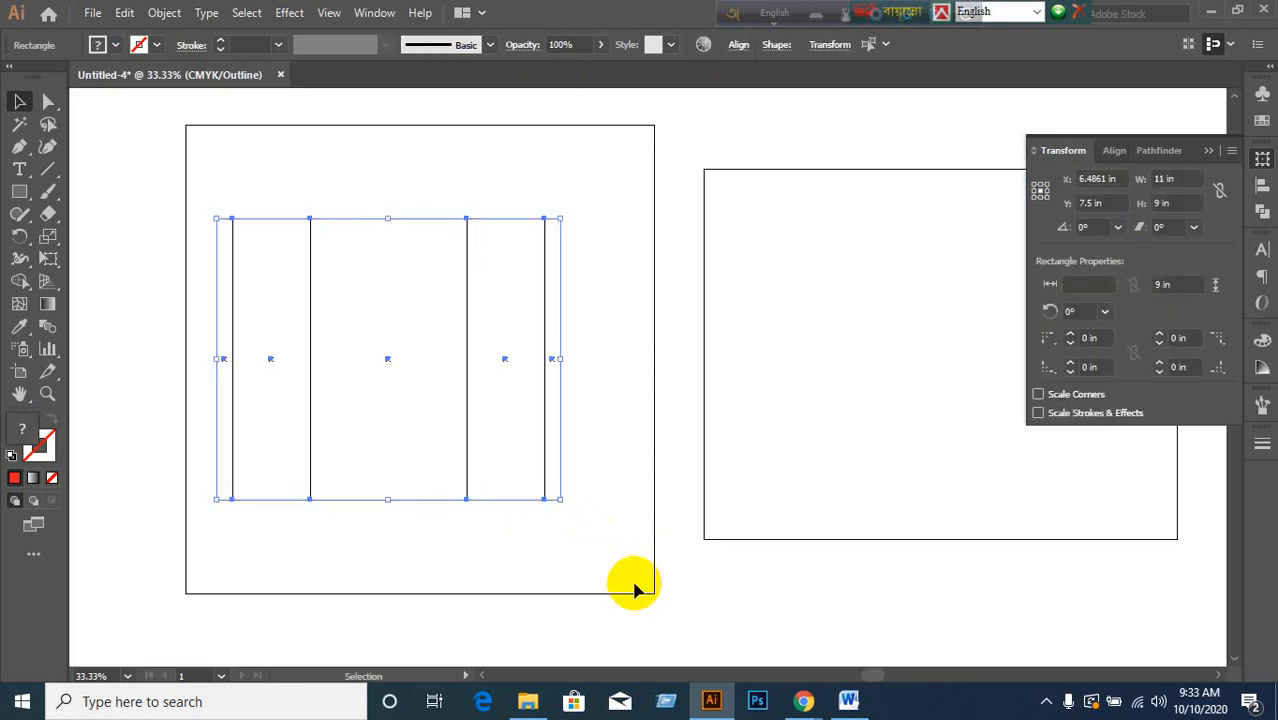
{"action": "key", "text": "ctrl+z"}
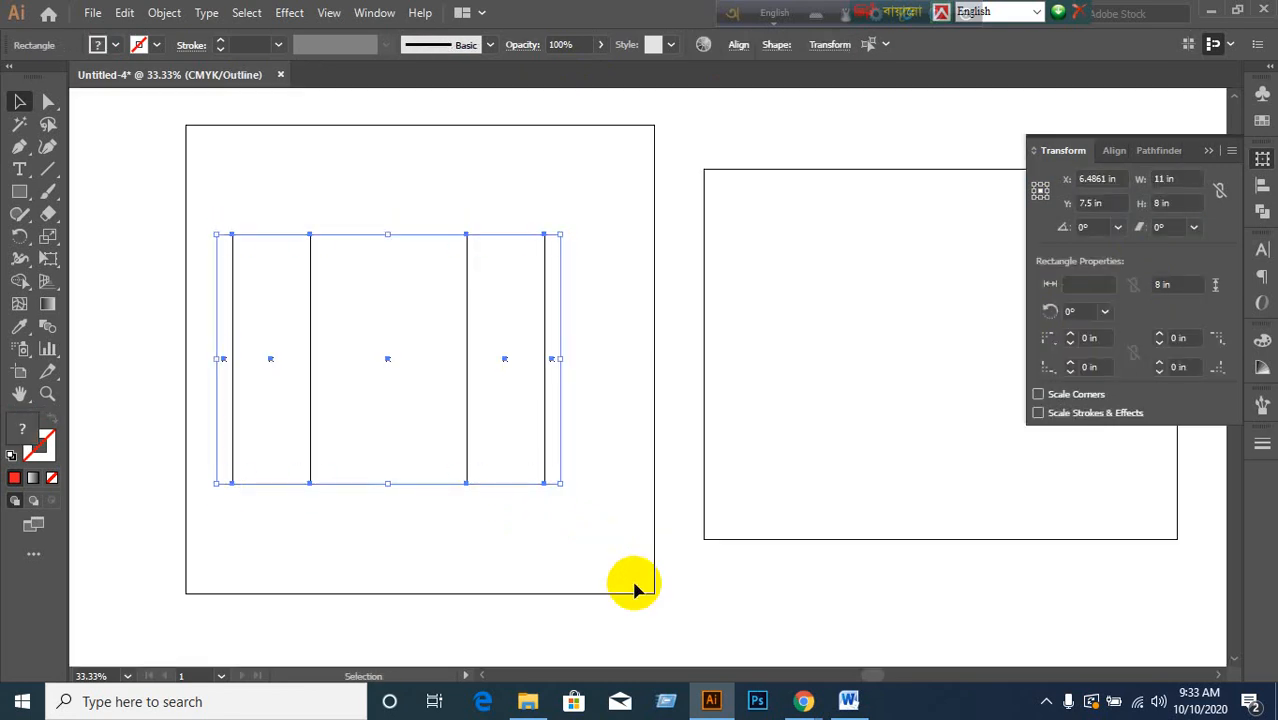
{"action": "key", "text": "ctrl+y"}
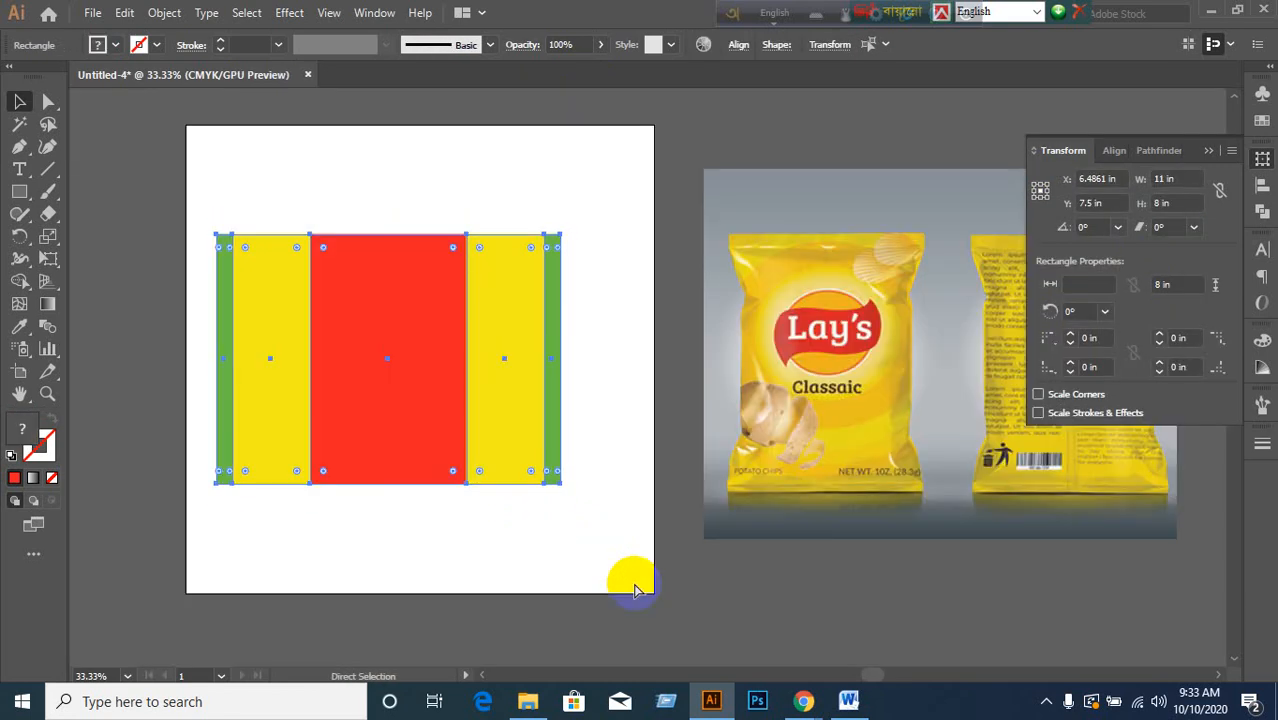
{"action": "left_click", "coordinate": [634, 588]}
{"action": "left_click_drag", "start_coordinate": [533, 337], "coordinate": [447, 588]}
{"action": "key", "text": "ctrl+z"}
{"action": "left_click", "coordinate": [593, 562]}
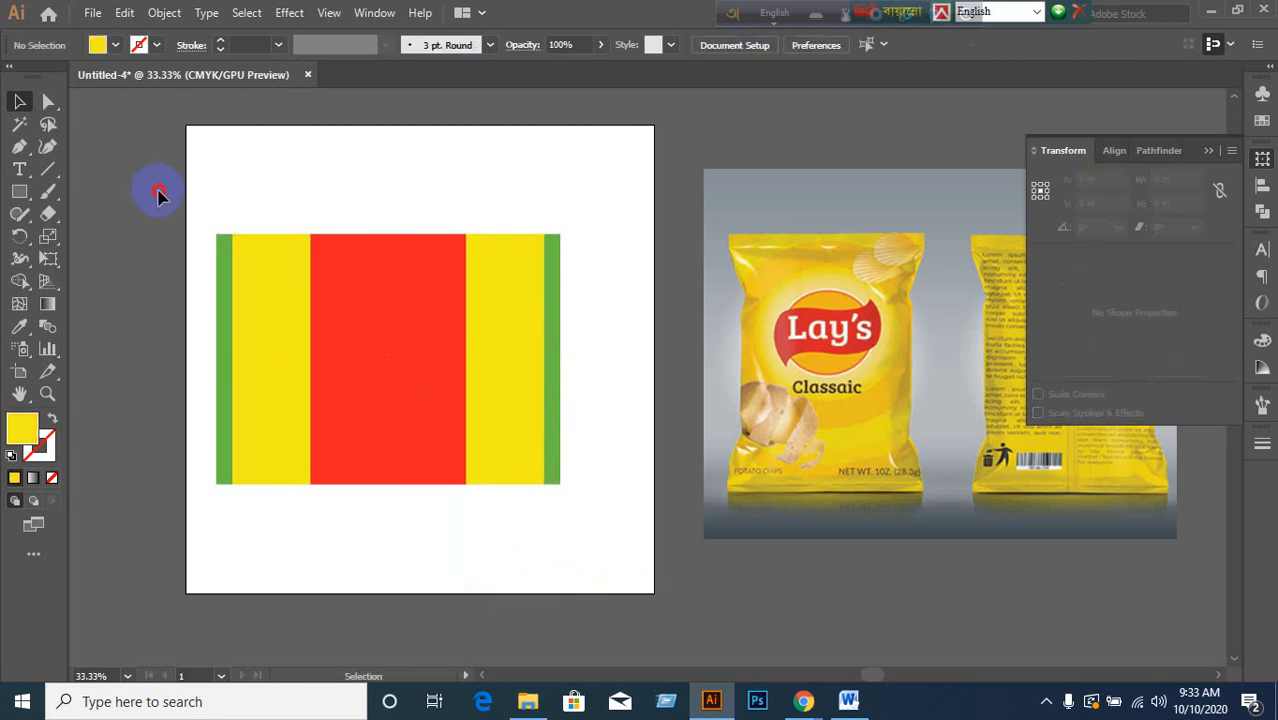
- Group all five panels into one object and switch to the Direct Selection tool
{"action": "key", "text": "ctrl+a"}
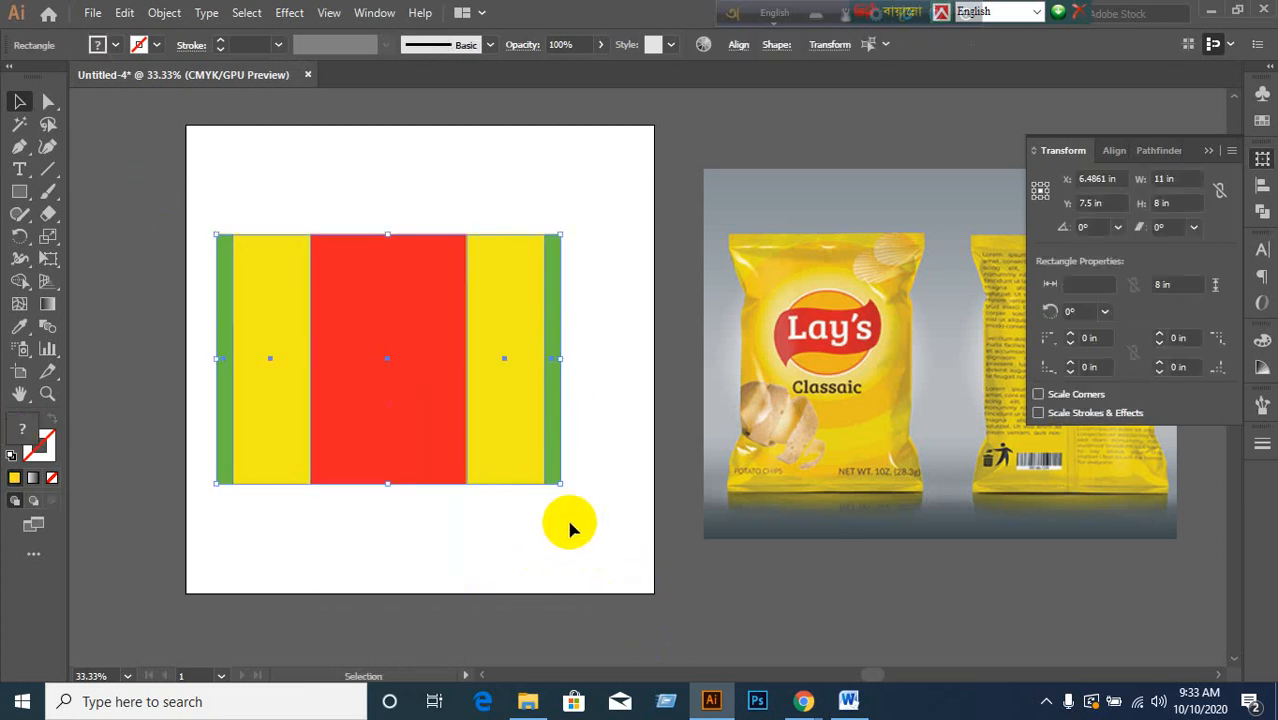
{"action": "left_click", "coordinate": [588, 576]}
{"action": "left_click_drag", "start_coordinate": [172, 183], "coordinate": [622, 580]}
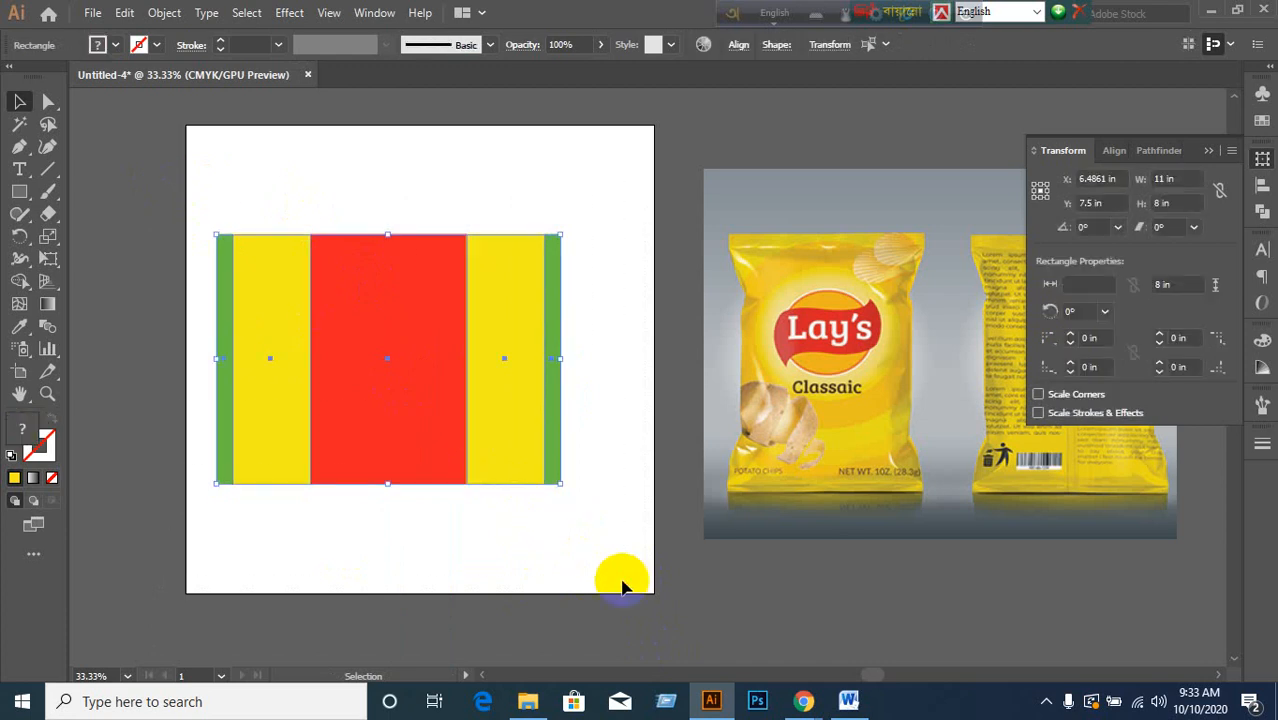
{"action": "key", "text": "ctrl+g"}
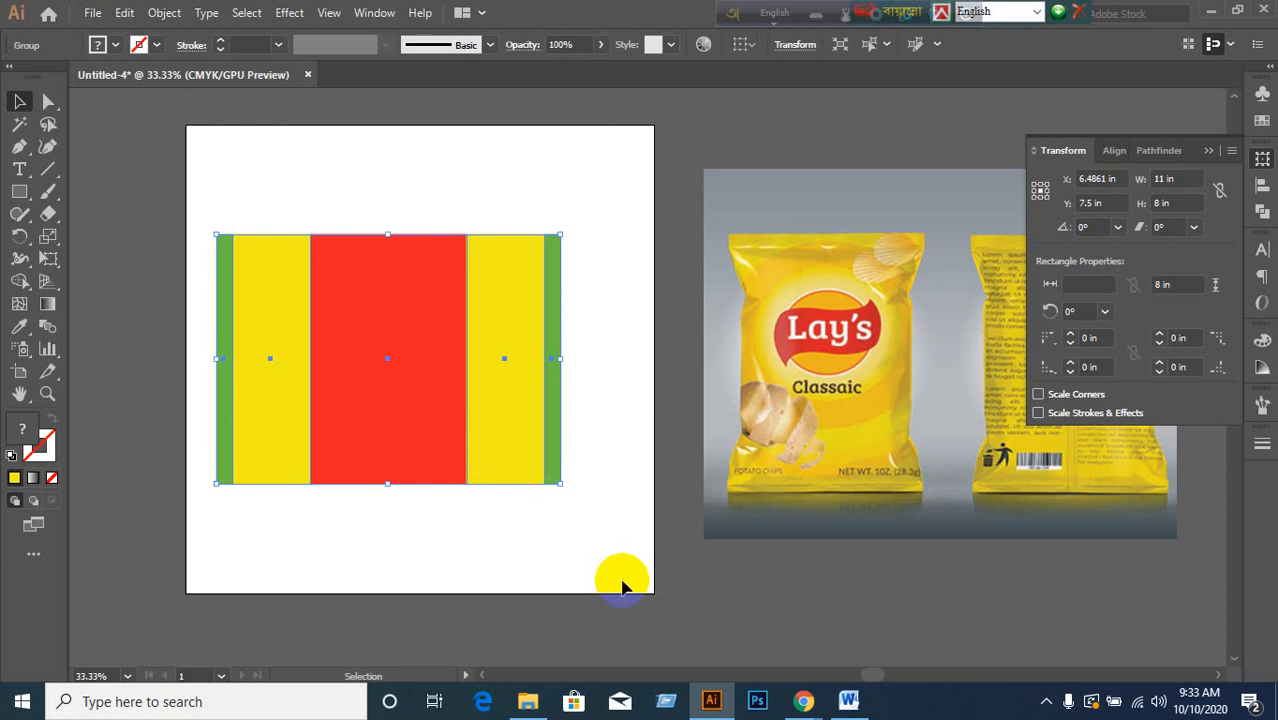
{"action": "key", "text": "v"}
{"action": "key", "text": "a"}
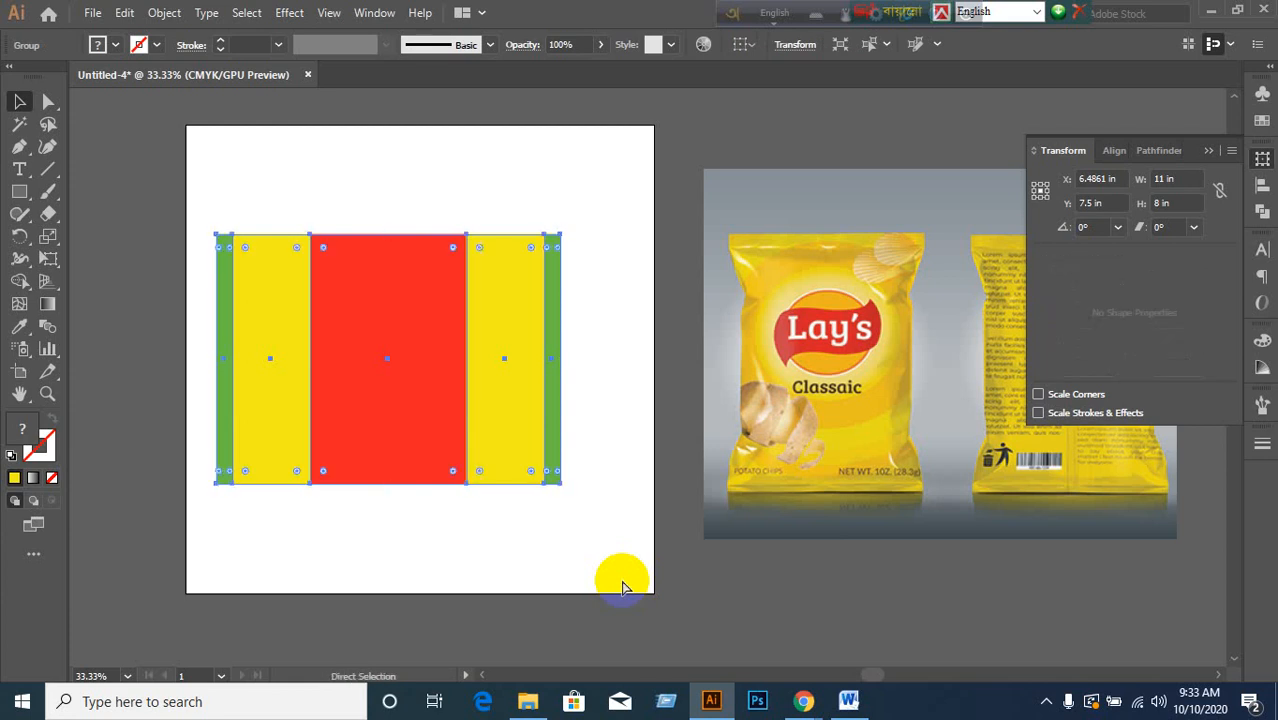
- Make a 9 in high copy of the grouped panels over the original, scaled from the centre, and check both together
{"action": "key", "text": "v"}
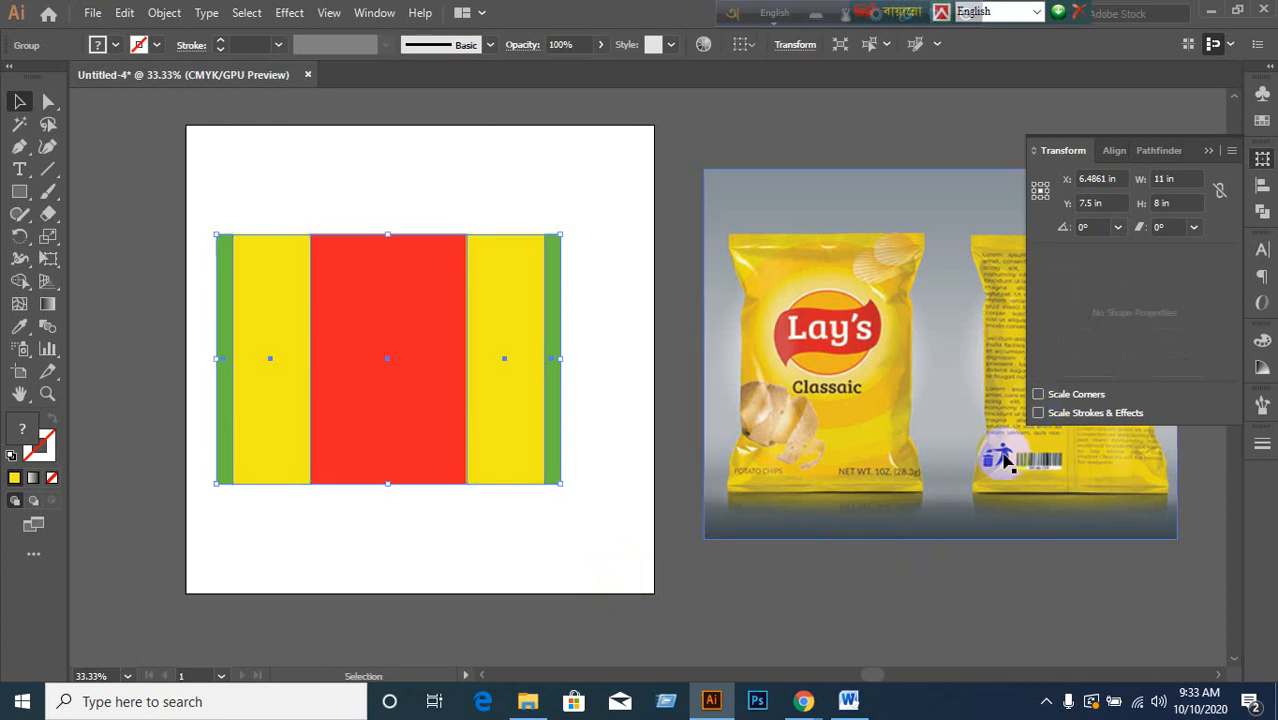
{"action": "left_click", "coordinate": [1180, 203]}
{"action": "key", "text": "Return"}
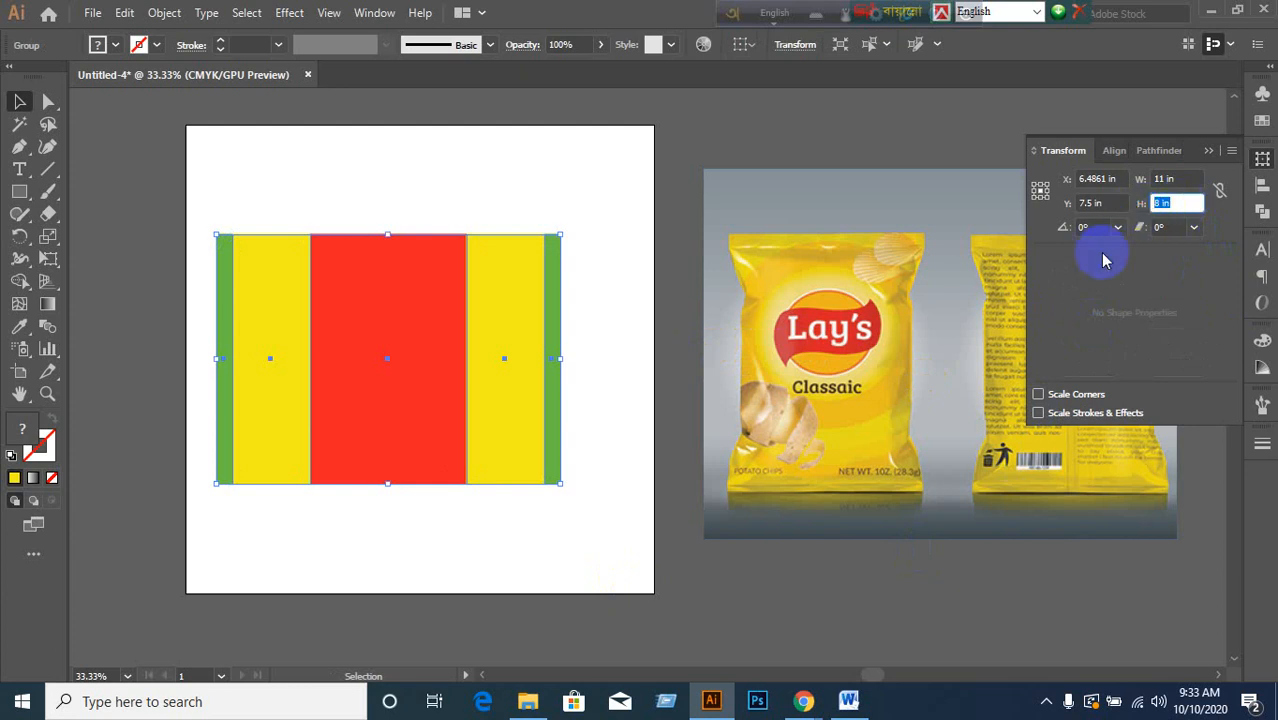
{"action": "type", "text": "9"}
{"action": "key", "text": "Return"}
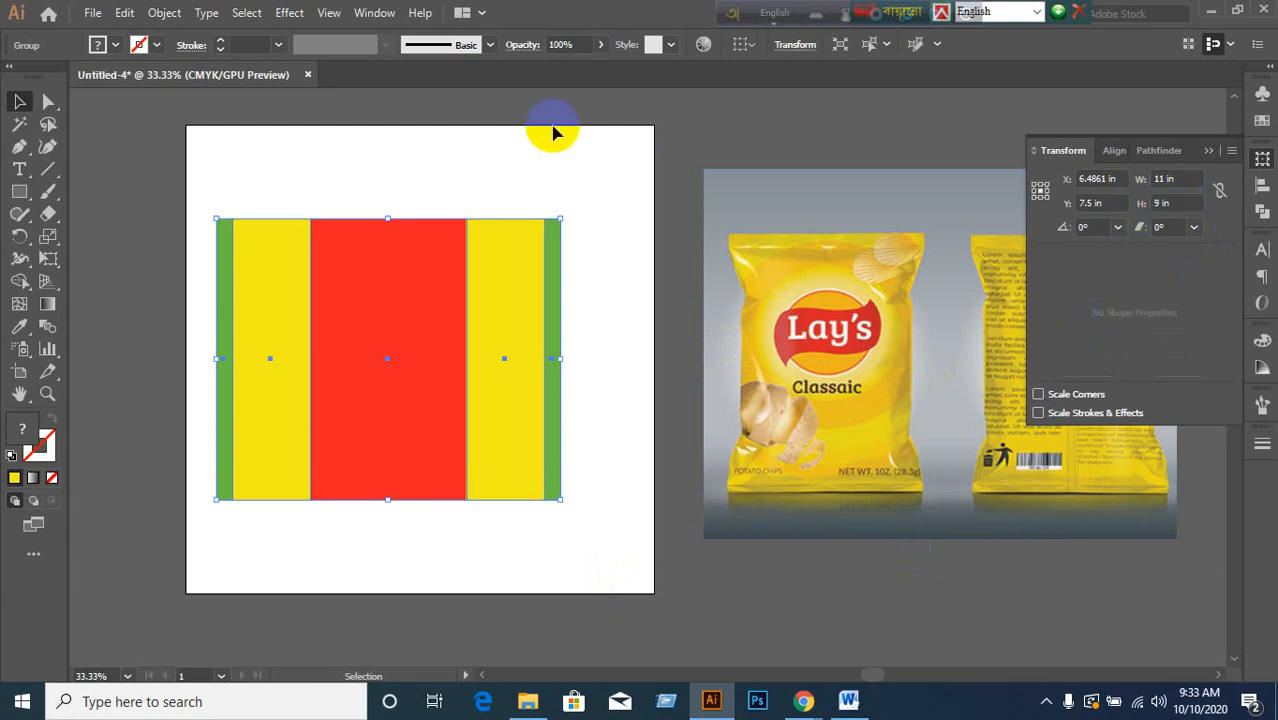
{"action": "left_click_drag", "start_coordinate": [168, 183], "coordinate": [712, 697]}
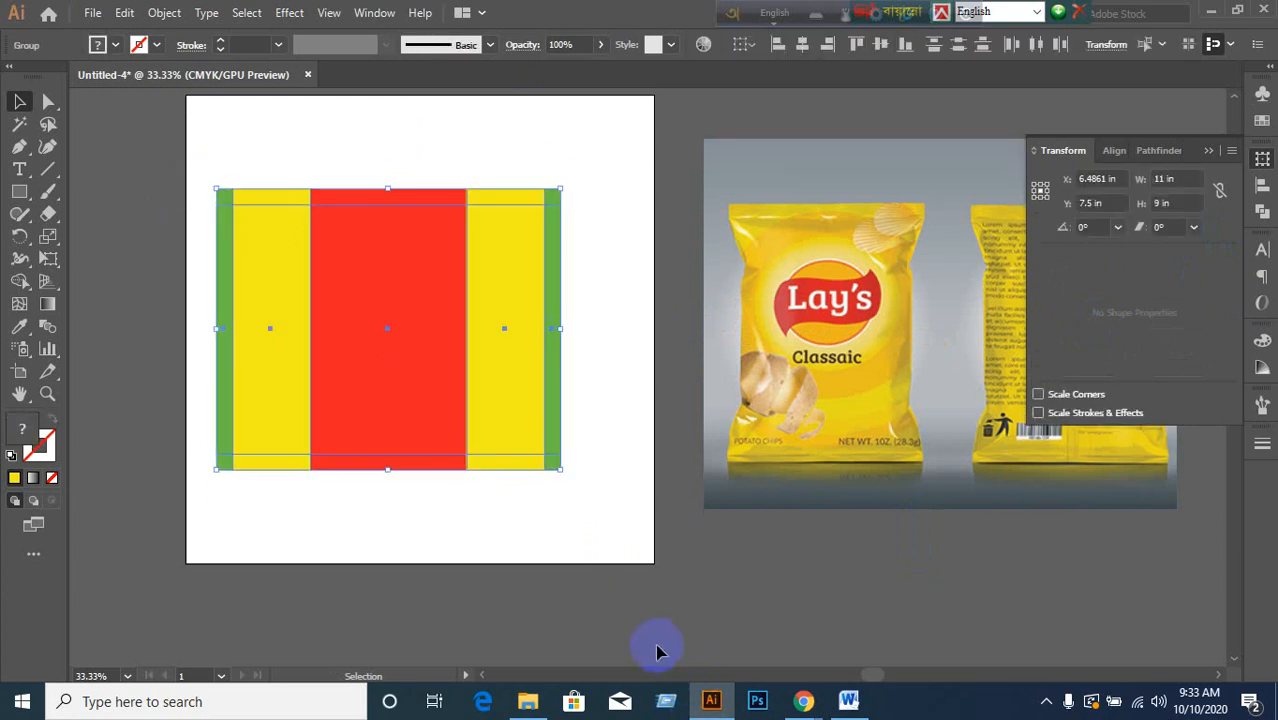
{"action": "left_click", "coordinate": [583, 550]}
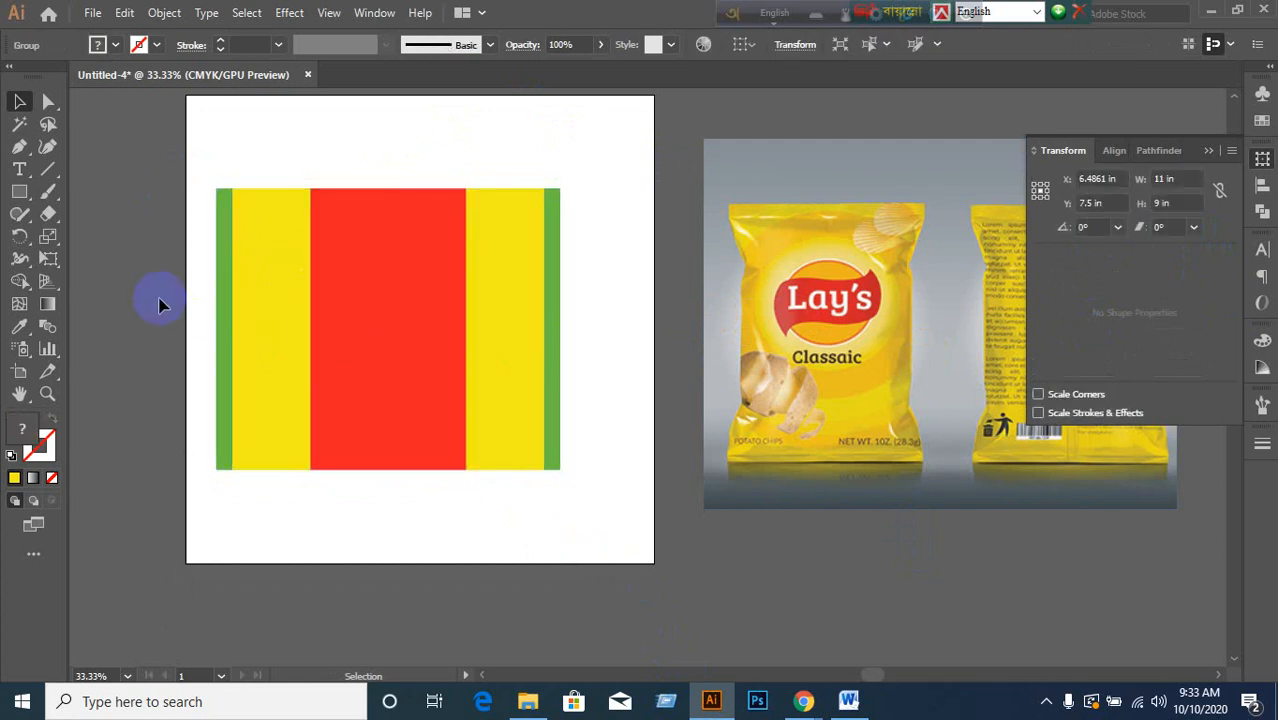
- Move the 9 in high copy off the original and delete it, and ungroup the original panels
{"action": "left_click_drag", "start_coordinate": [280, 251], "coordinate": [391, 347]}
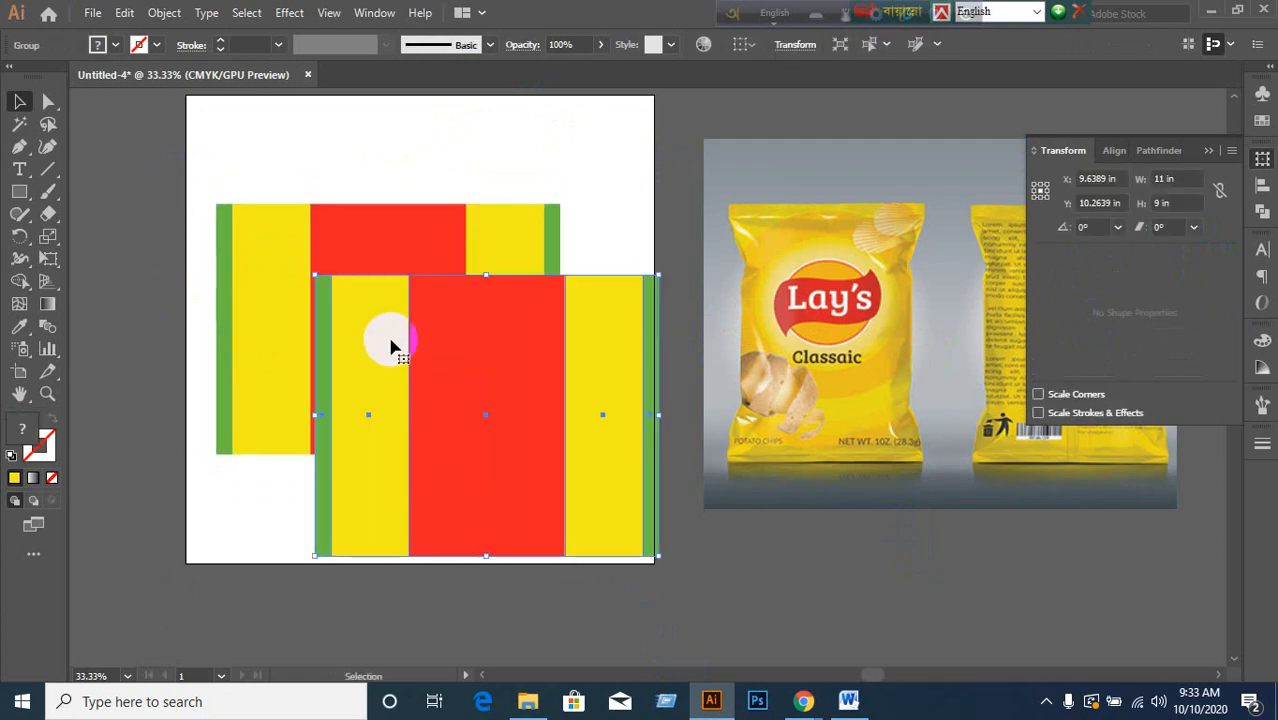
{"action": "key", "text": "Delete"}
{"action": "left_click", "coordinate": [390, 345]}
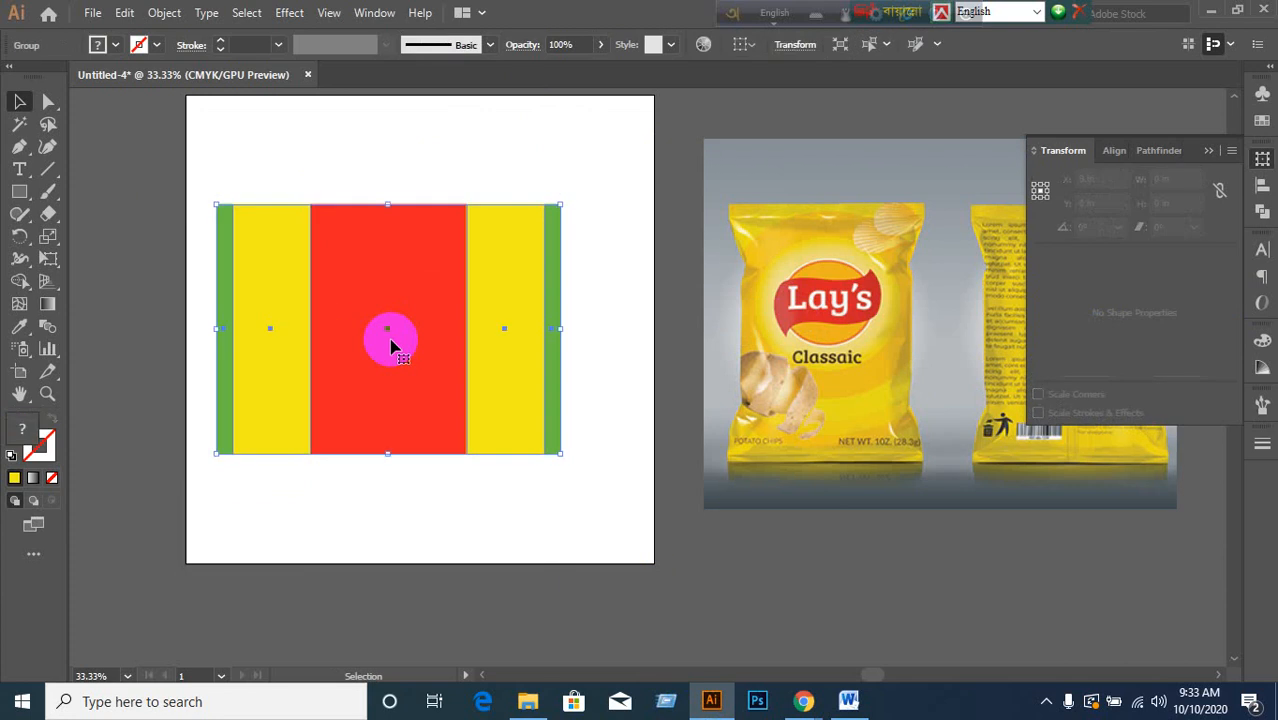
{"action": "right_click", "coordinate": [390, 345]}
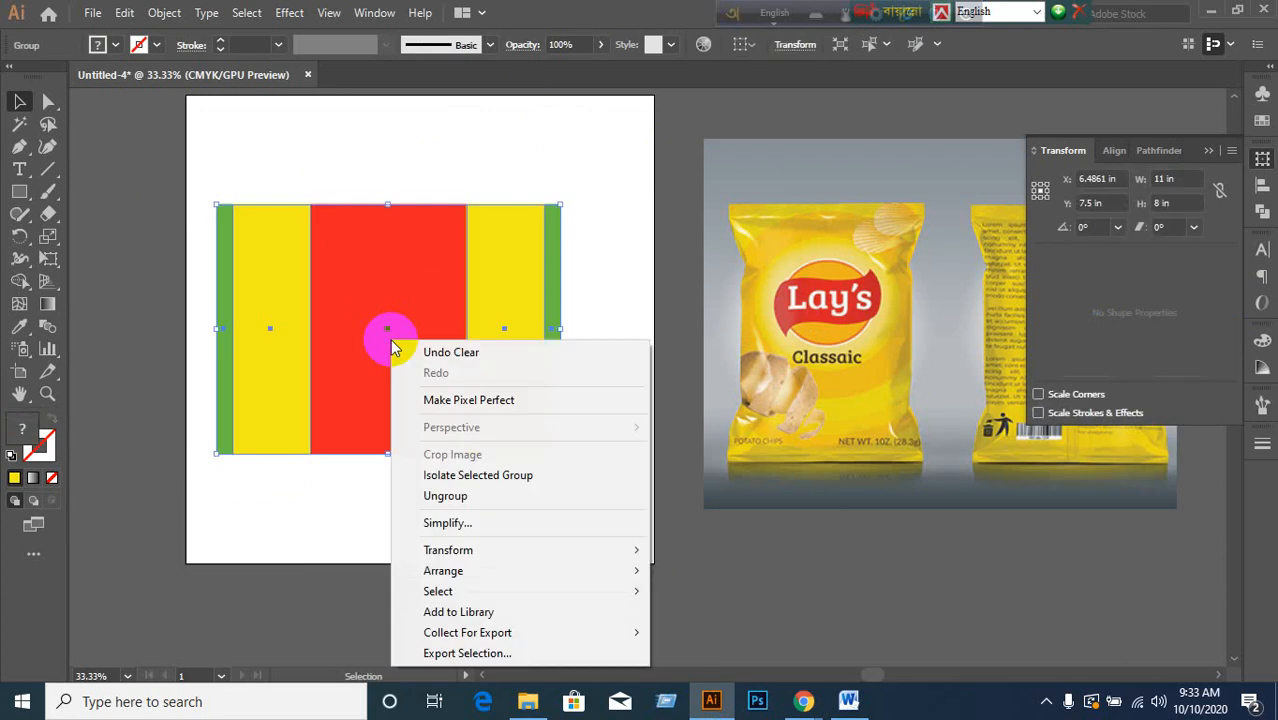
{"action": "left_click", "coordinate": [470, 497]}
{"action": "left_click", "coordinate": [416, 400]}
{"action": "left_click", "coordinate": [422, 458]}
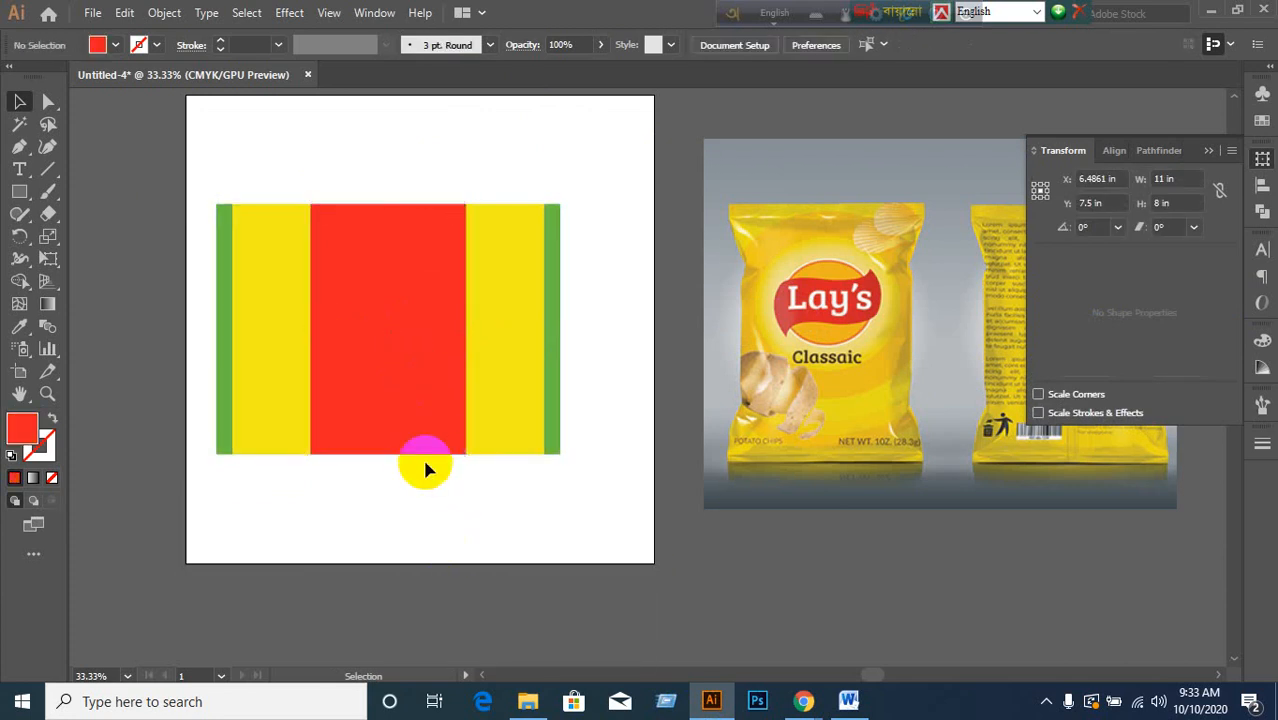
- Make 9 in high copies of all five ungrouped panels over the originals, and select both sets
{"action": "left_click_drag", "start_coordinate": [200, 134], "coordinate": [597, 556]}
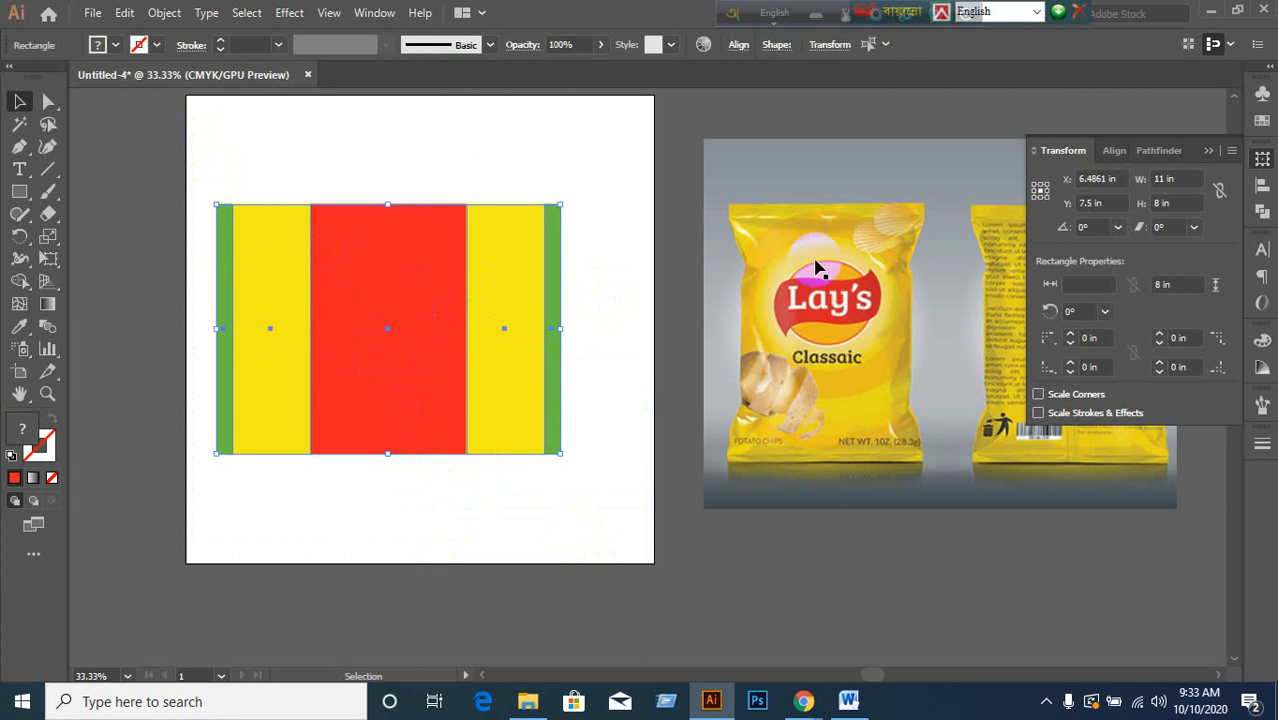
{"action": "left_click", "coordinate": [1165, 203]}
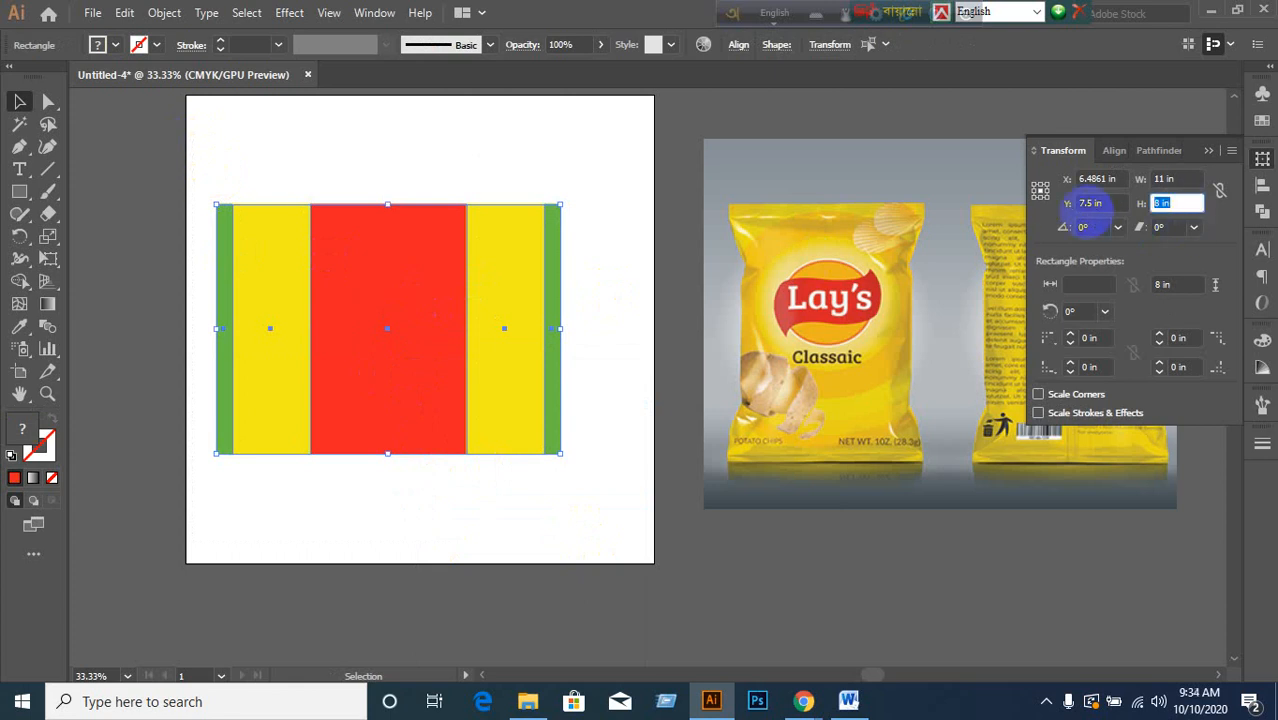
{"action": "type", "text": "9"}
{"action": "key", "text": "Return"}
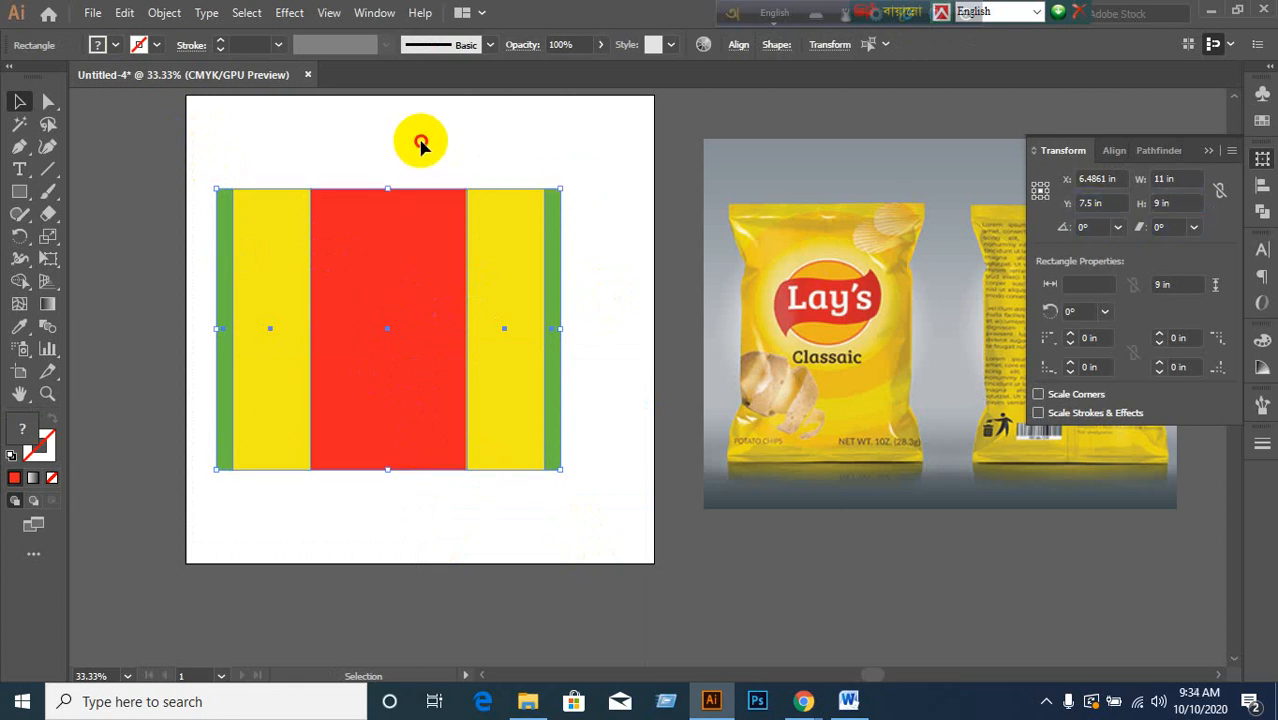
{"action": "left_click", "coordinate": [420, 145]}
{"action": "left_click_drag", "start_coordinate": [177, 143], "coordinate": [683, 572]}
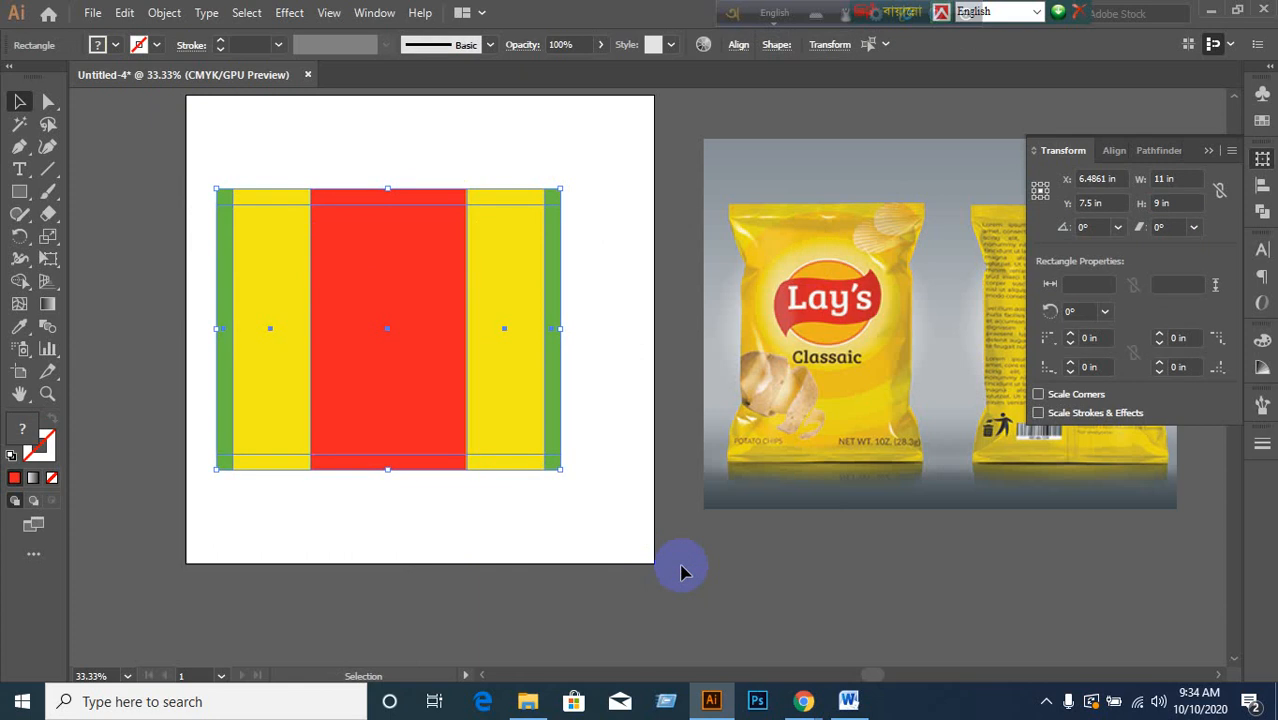
- Group both sets of overlapping panels, inspect their anchor points, and ungroup them again
{"action": "key", "text": "a"}
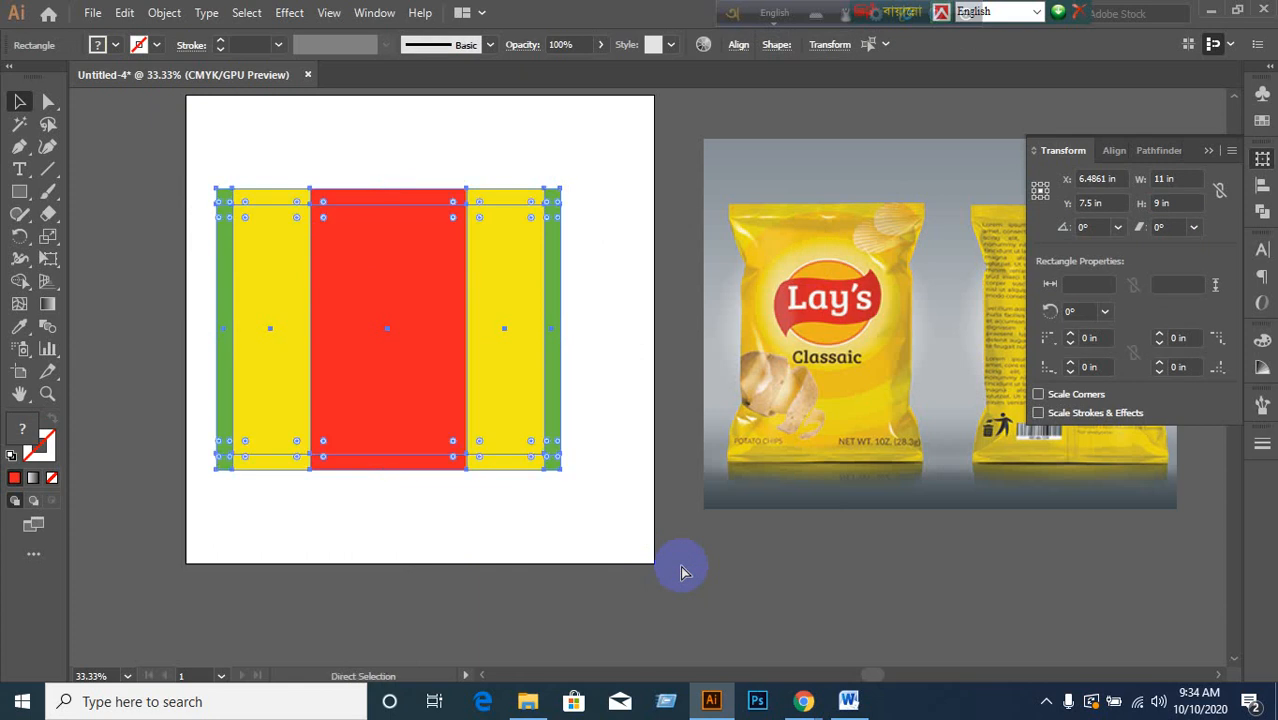
{"action": "key", "text": "v"}
{"action": "key", "text": "ctrl+g"}
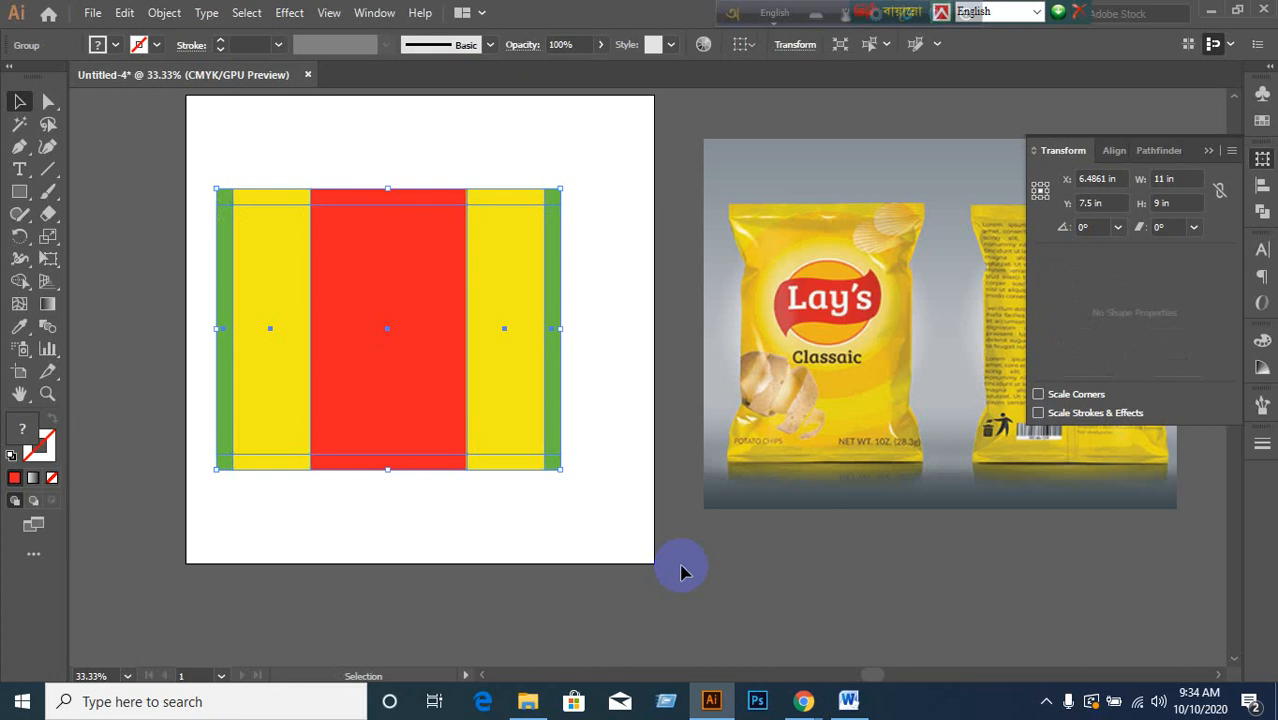
{"action": "key", "text": "a"}
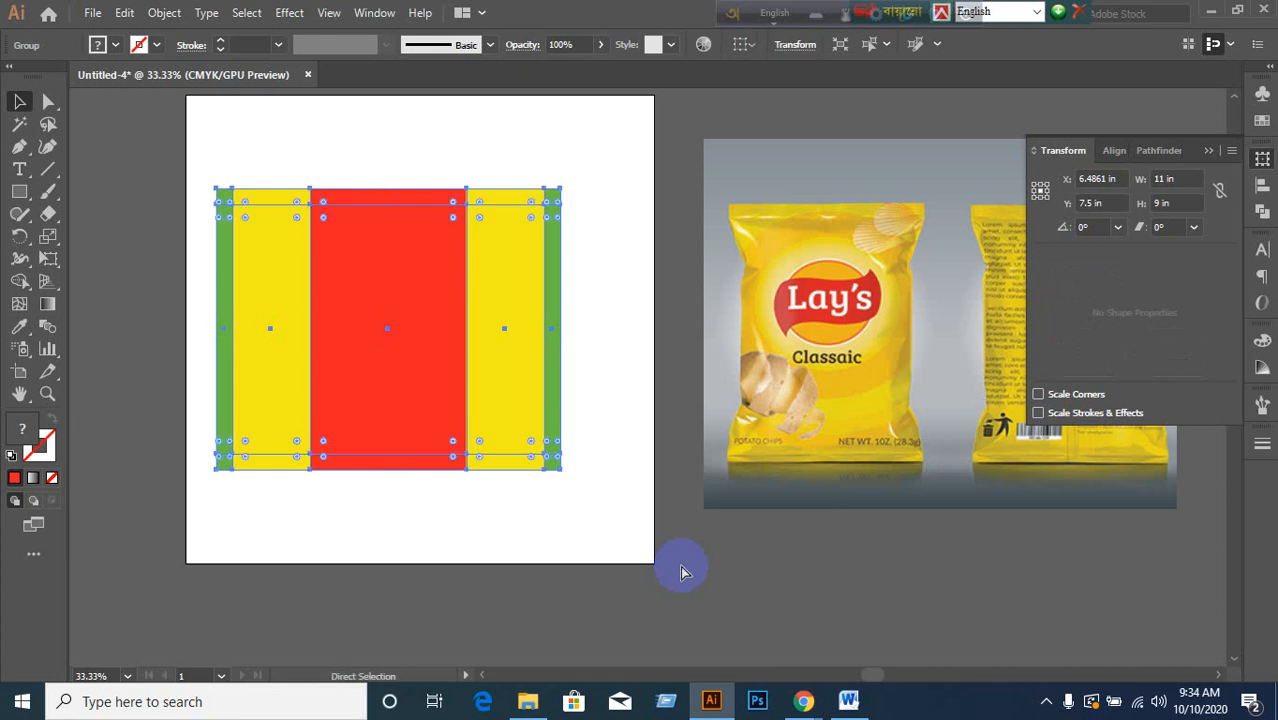
{"action": "key", "text": "v"}
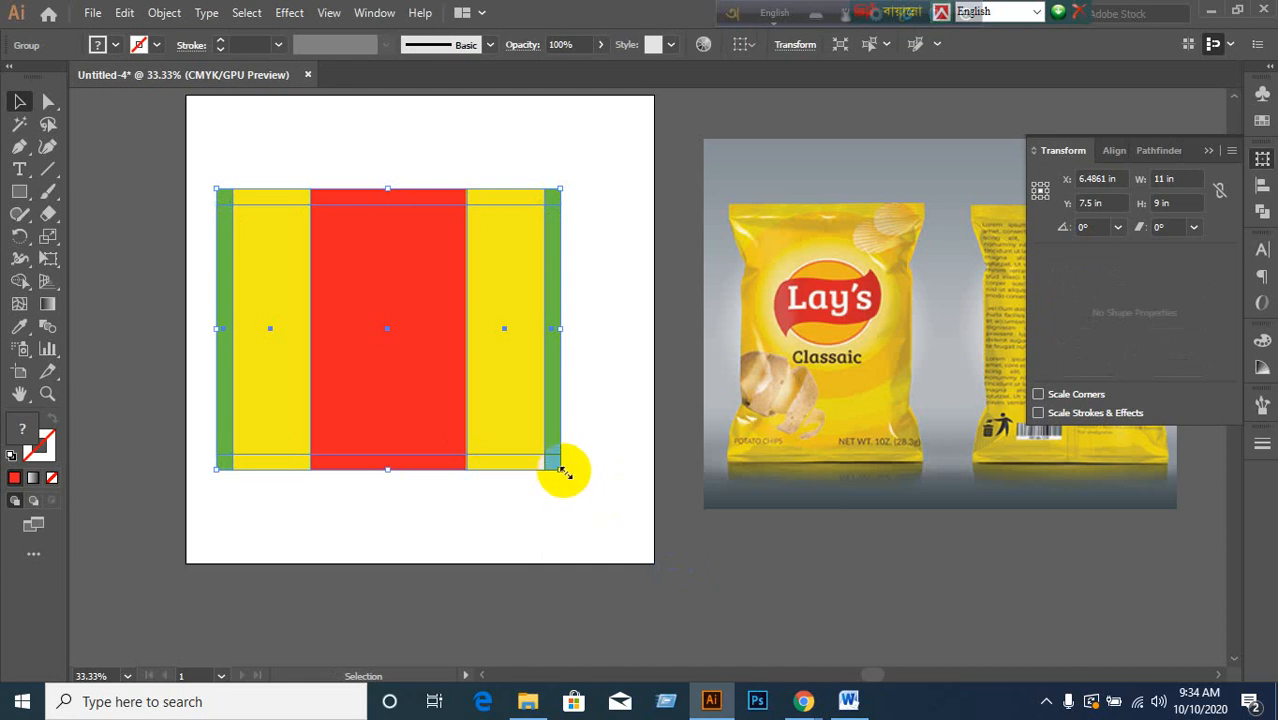
{"action": "right_click", "coordinate": [352, 245]}
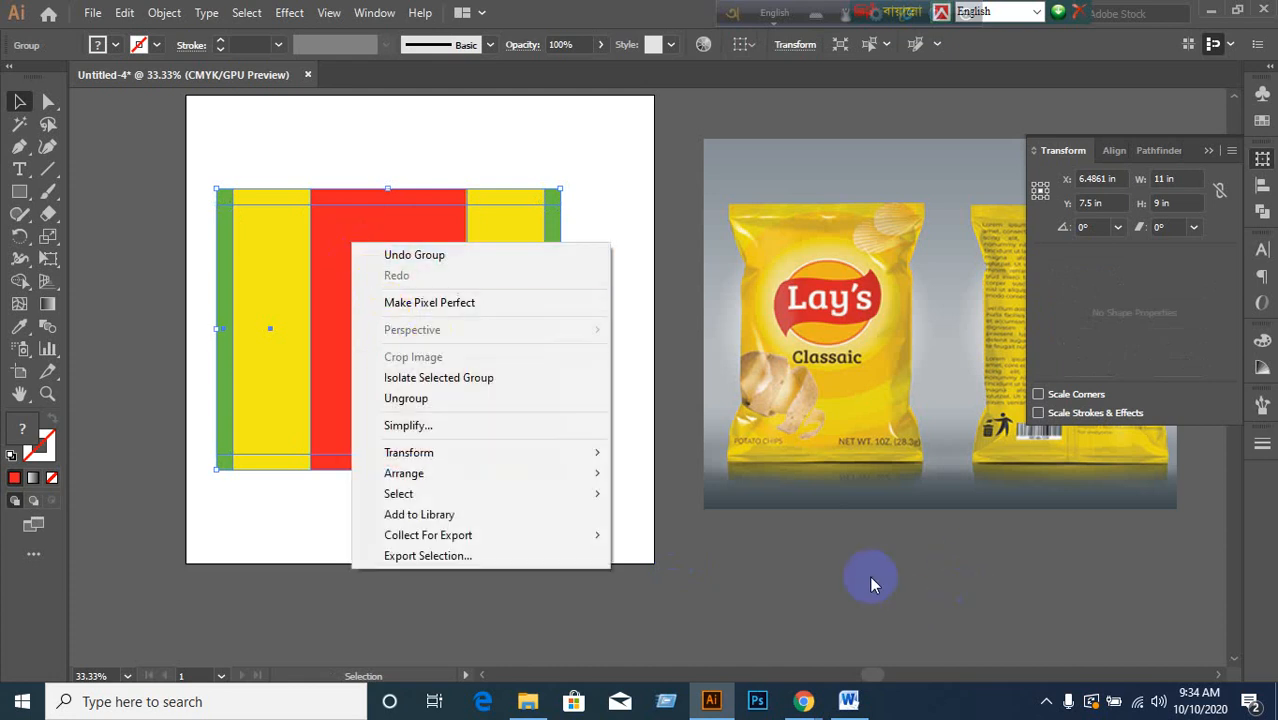
{"action": "left_click", "coordinate": [402, 398]}
- Try converting the panels into guides, and undo back to the five 8 in high panels
{"action": "right_click", "coordinate": [378, 281]}
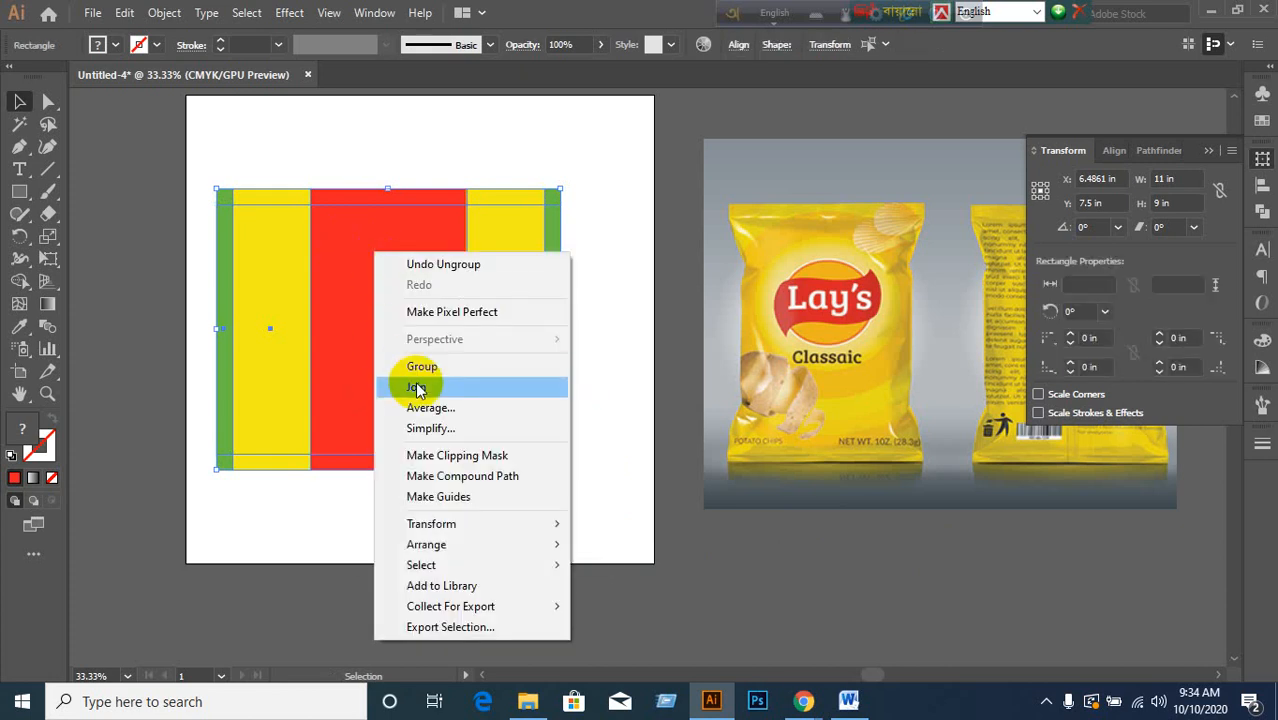
{"action": "left_click", "coordinate": [437, 497]}
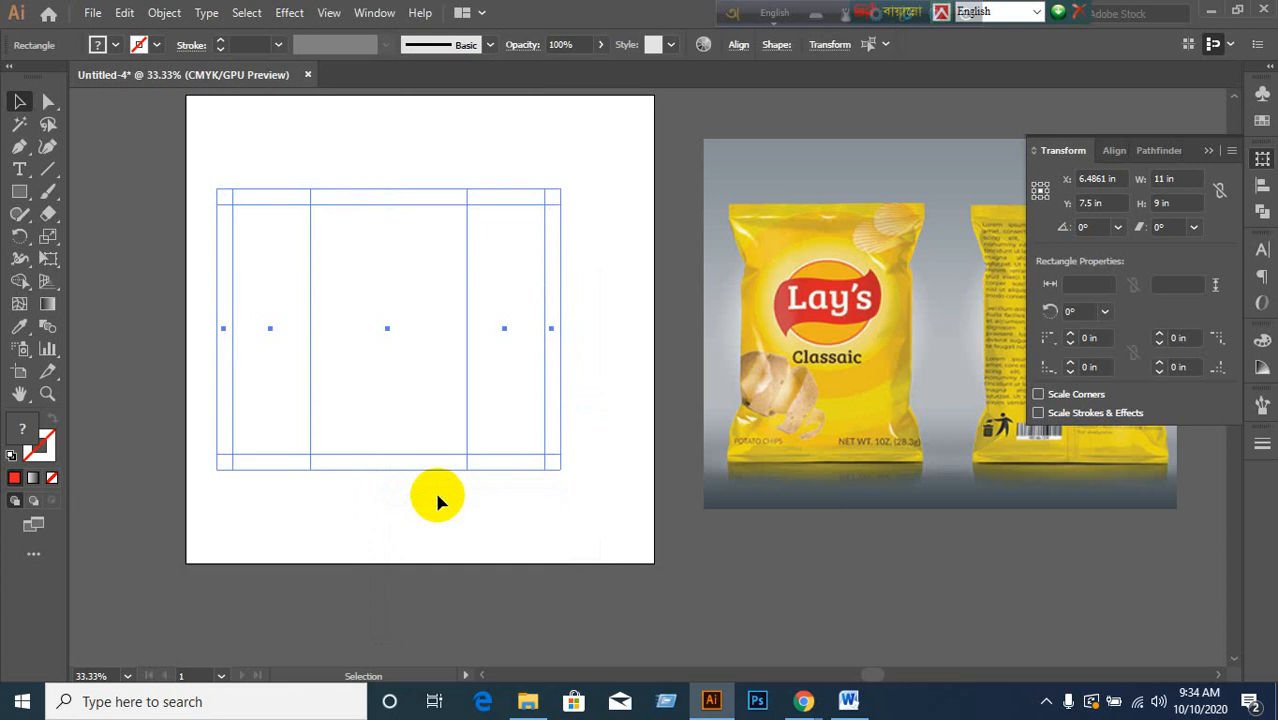
{"action": "key", "text": "ctrl"}
{"action": "key", "text": "ctrl"}
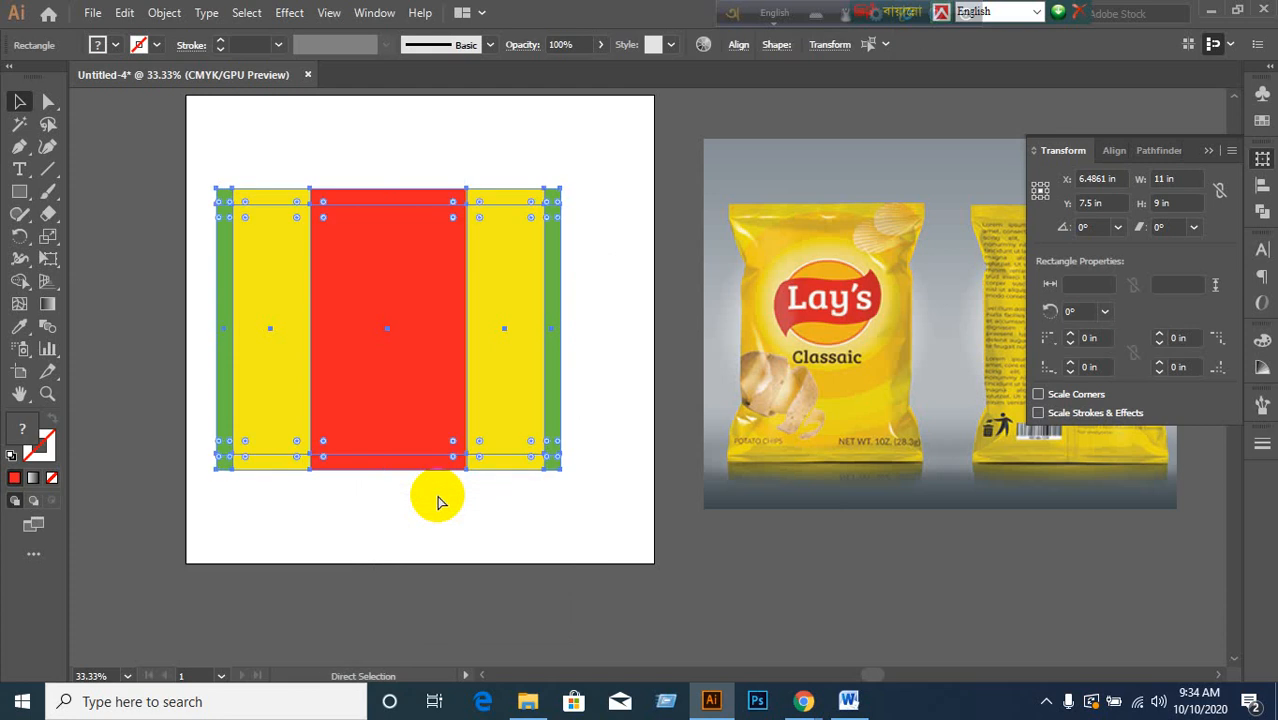
{"action": "key", "text": "ctrl+g"}
{"action": "key", "text": "ctrl+z"}
{"action": "key", "text": "ctrl+z"}
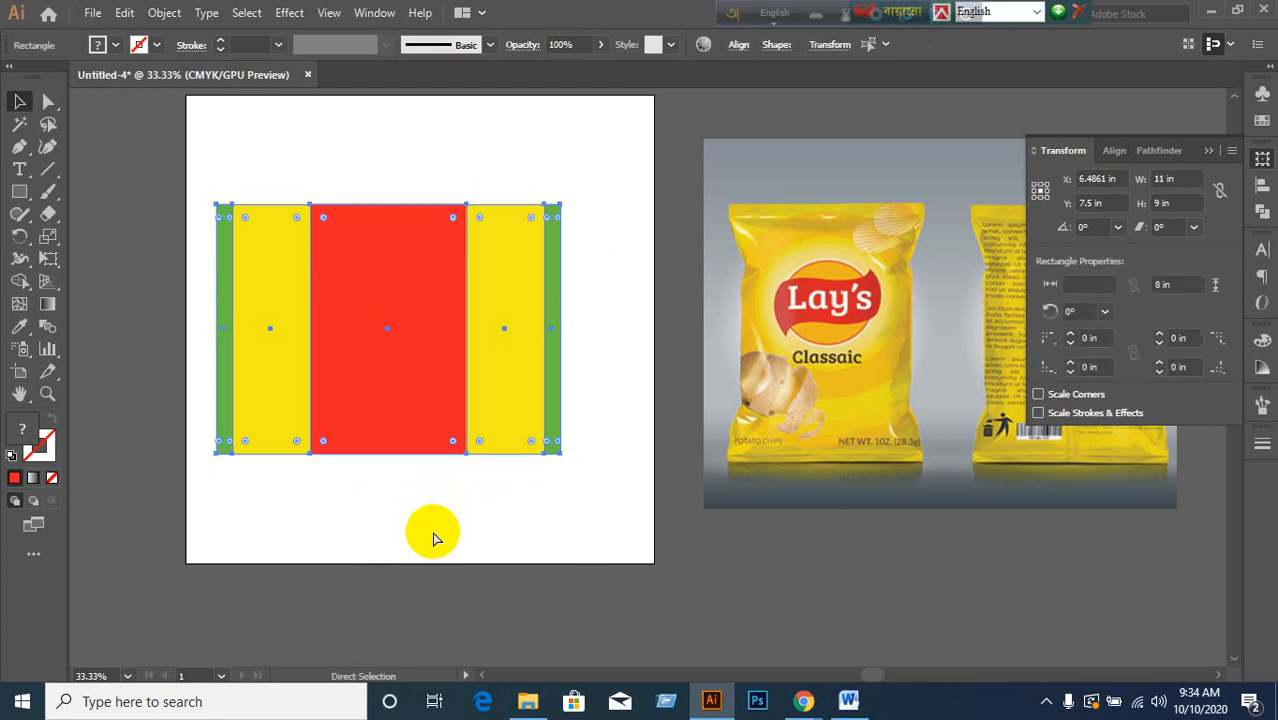
- Test-move the red front panel downward to check for a duplicate beneath it, and undo each move
{"action": "left_click", "coordinate": [432, 535]}
{"action": "left_click", "coordinate": [407, 445]}
{"action": "left_click_drag", "start_coordinate": [407, 445], "coordinate": [413, 507]}
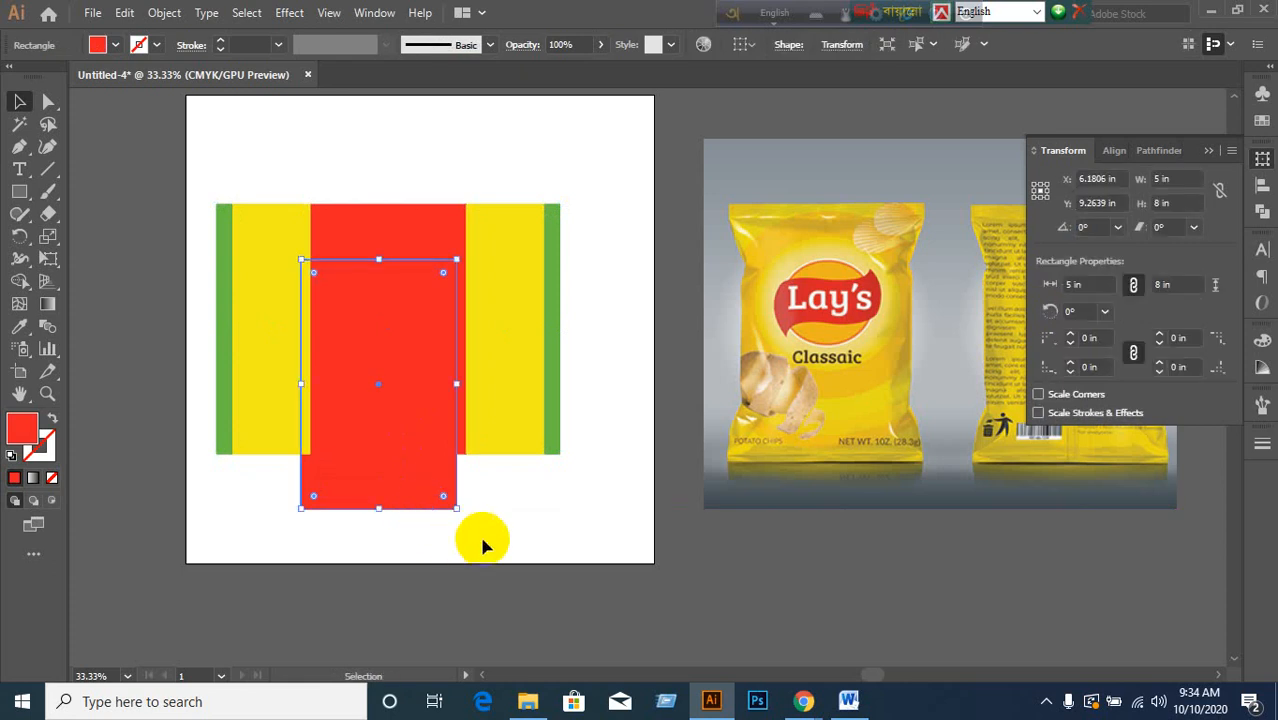
{"action": "key", "text": "ctrl+z"}
{"action": "key", "text": "a"}
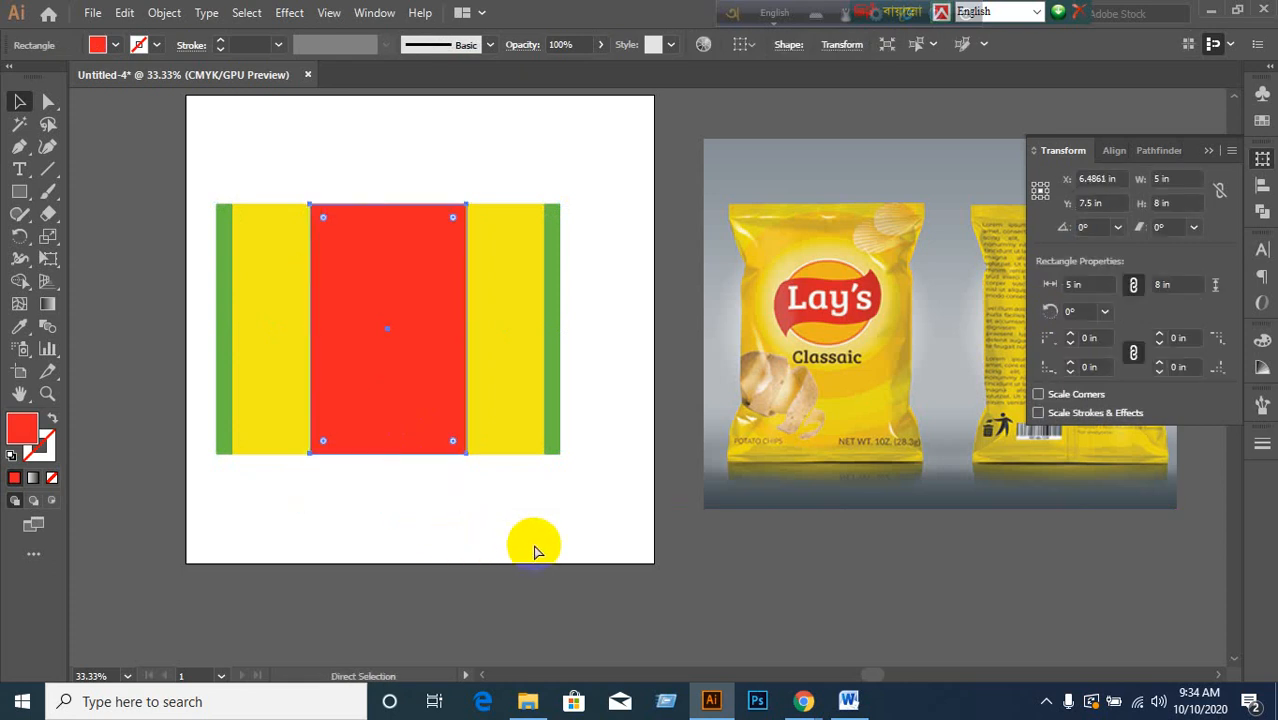
{"action": "key", "text": "ctrl+a"}
{"action": "left_click", "coordinate": [530, 544]}
{"action": "left_click_drag", "start_coordinate": [428, 434], "coordinate": [418, 503]}
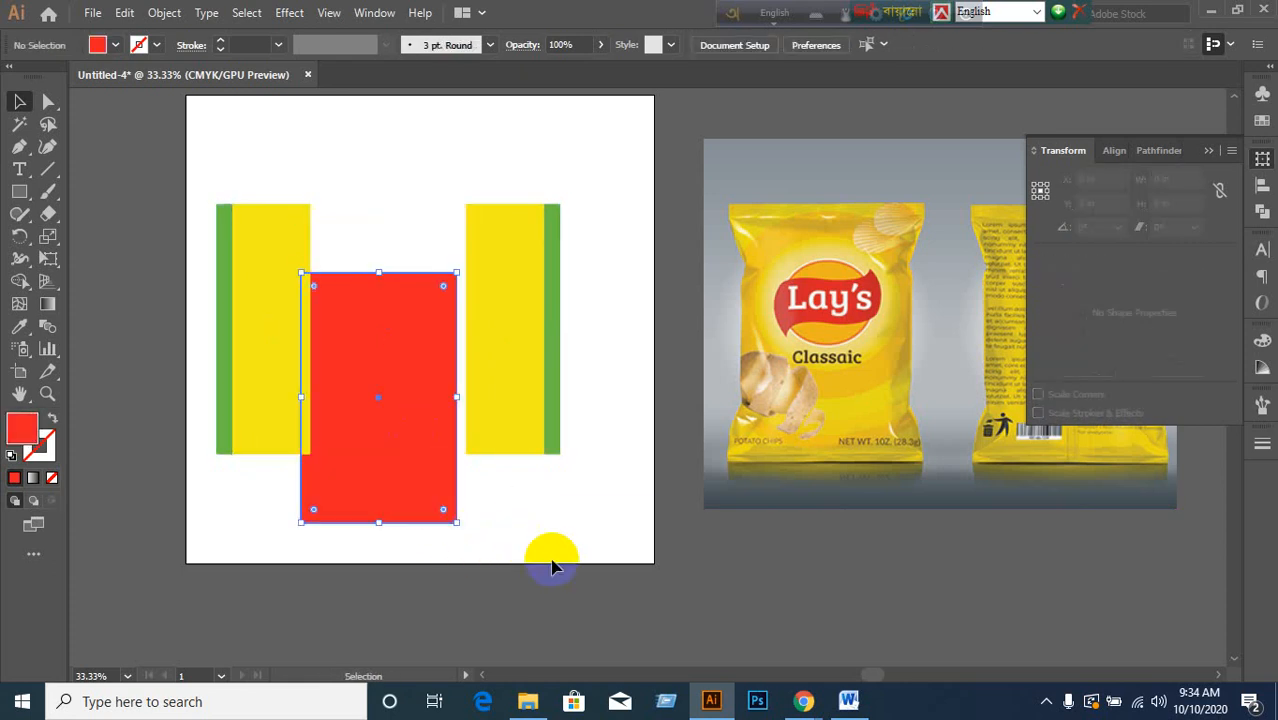
{"action": "key", "text": "ctrl+z"}
{"action": "left_click", "coordinate": [528, 553]}
- Make copies of all five 8 in high panels at a height of 9 in, scaled from their centre
{"action": "left_click_drag", "start_coordinate": [188, 165], "coordinate": [597, 562]}
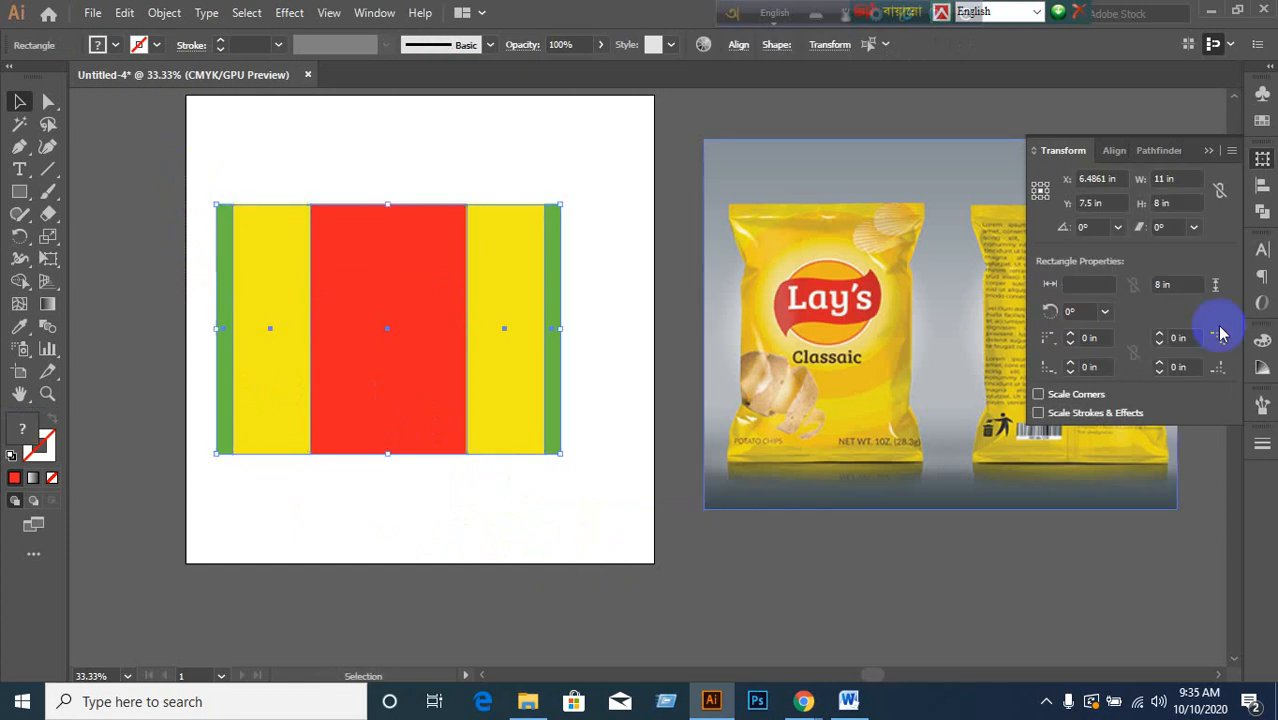
{"action": "left_click", "coordinate": [1168, 203]}
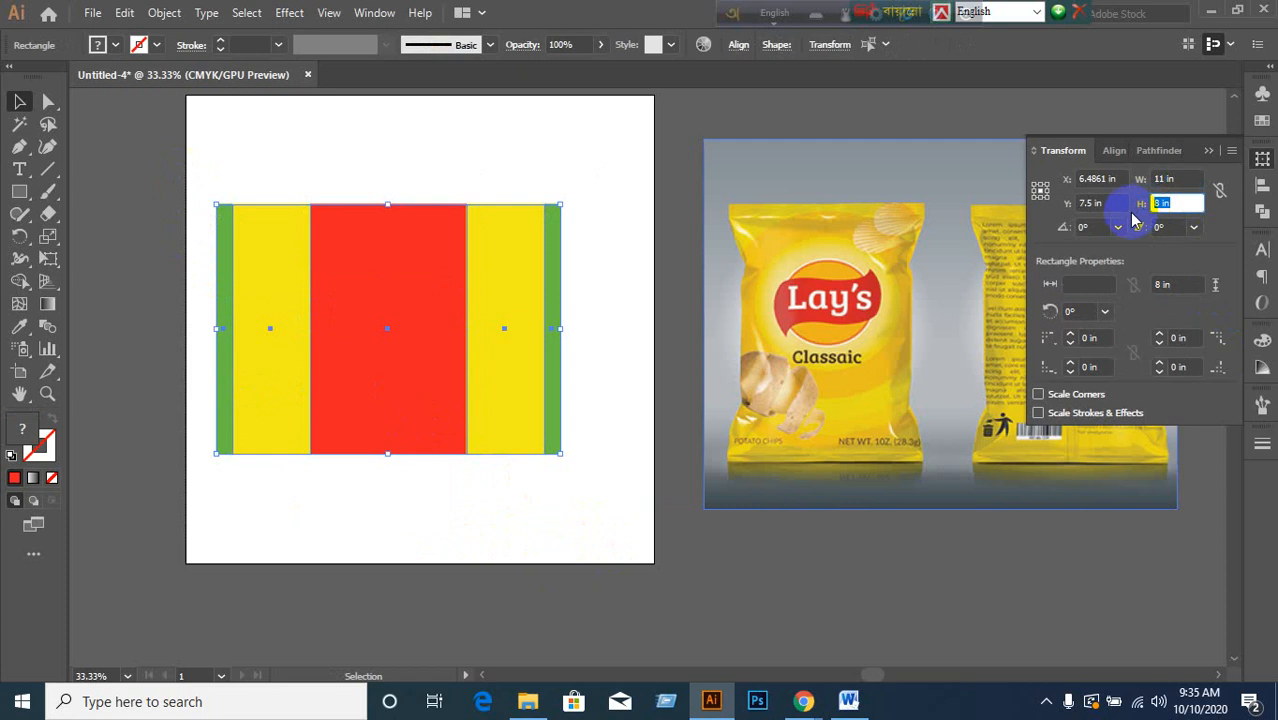
{"action": "type", "text": "9"}
{"action": "key", "text": "Return"}
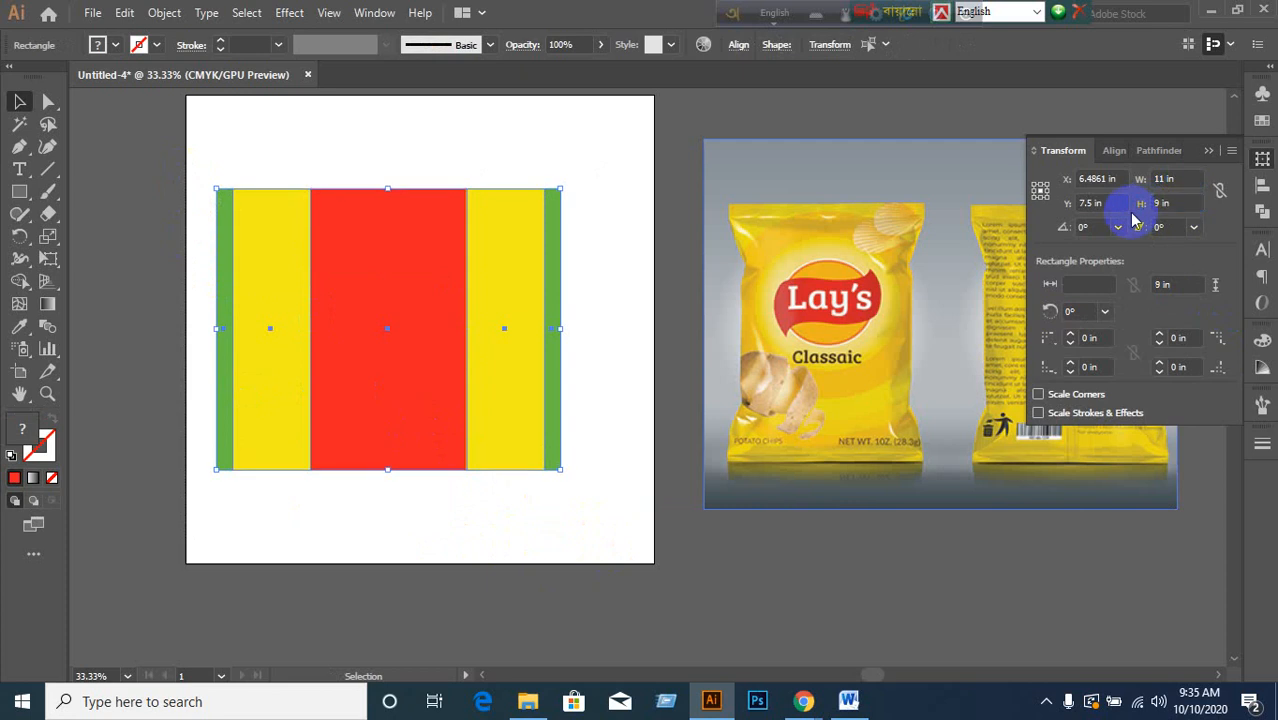
- Group the original 8 in high panels with their 9 in high copies
{"action": "left_click", "coordinate": [257, 130]}
{"action": "left_click_drag", "start_coordinate": [190, 130], "coordinate": [615, 516]}
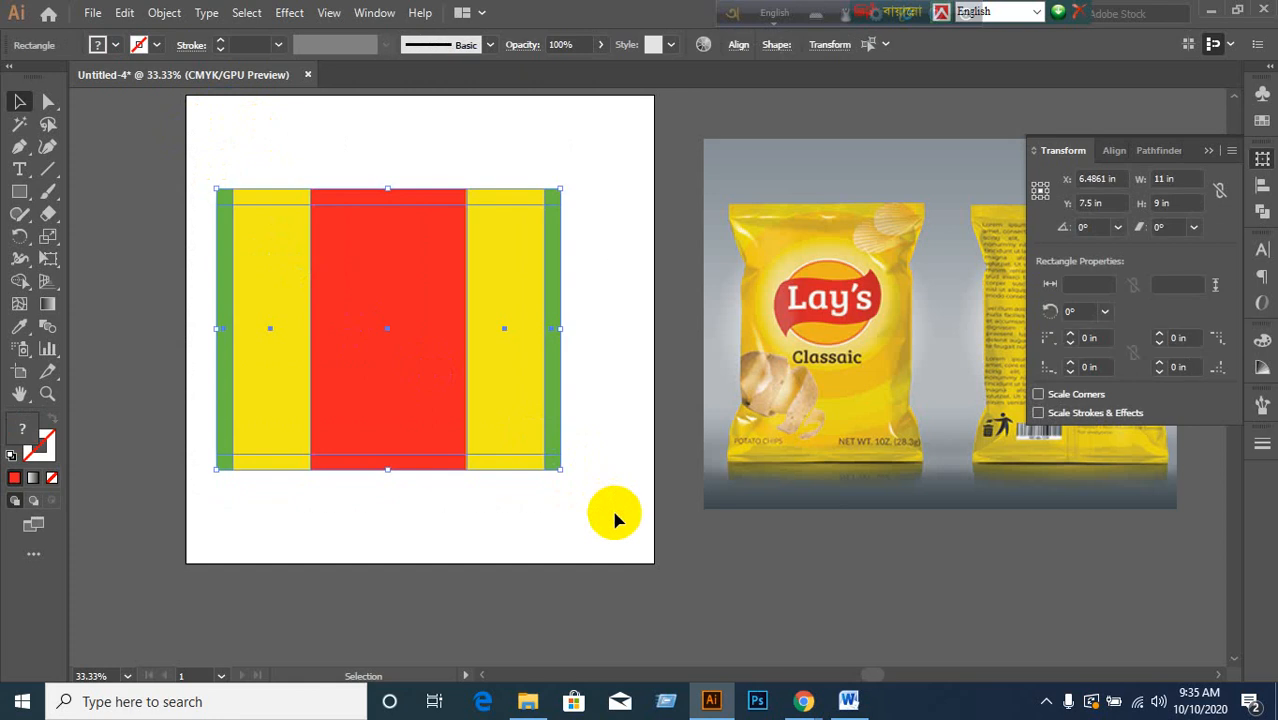
{"action": "key", "text": "a"}
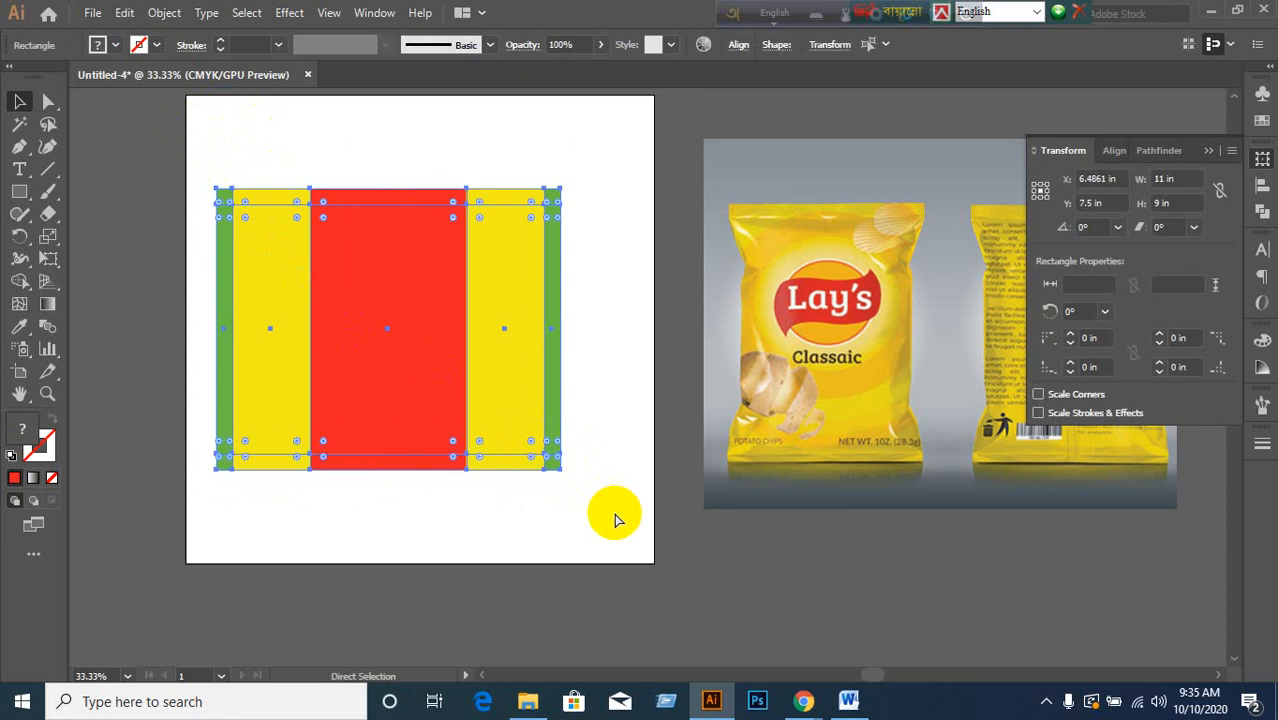
{"action": "key", "text": "ctrl+g"}
{"action": "key", "text": "v"}
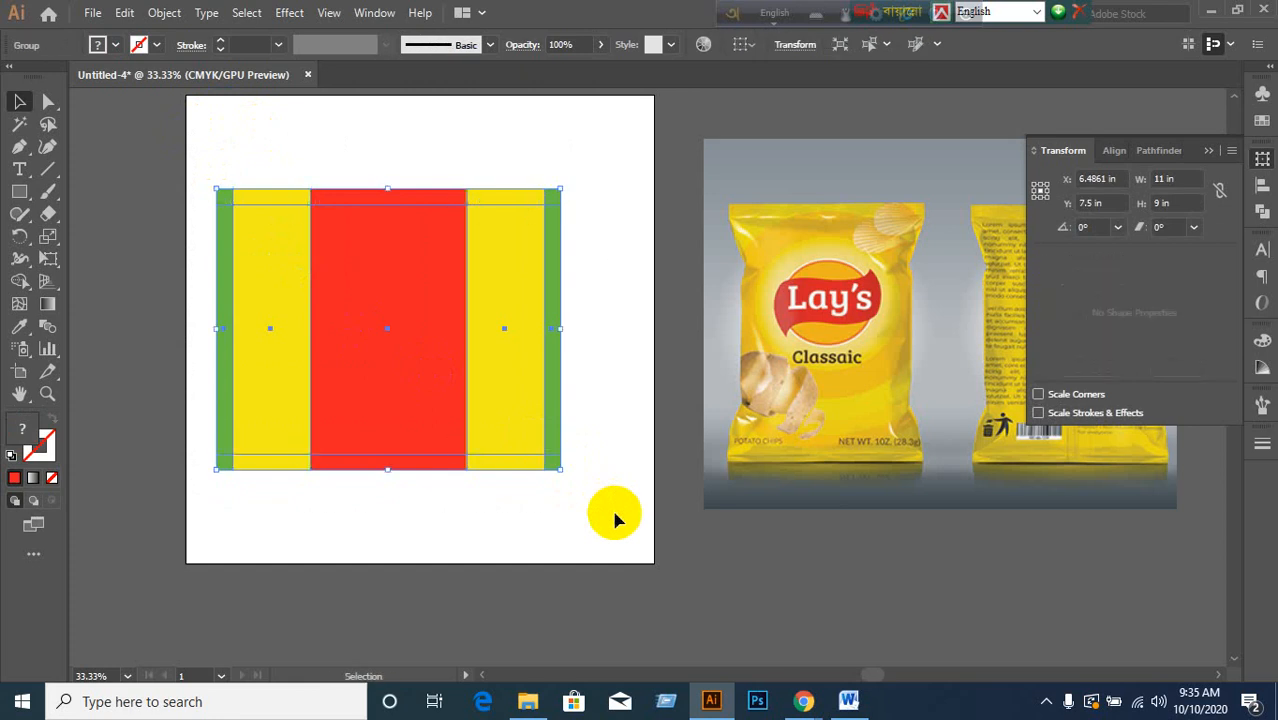
- Fit the artboard to the grouped panels at 11 x 9 in, and select the group
{"action": "left_click", "coordinate": [16, 372]}
{"action": "left_click", "coordinate": [348, 343]}
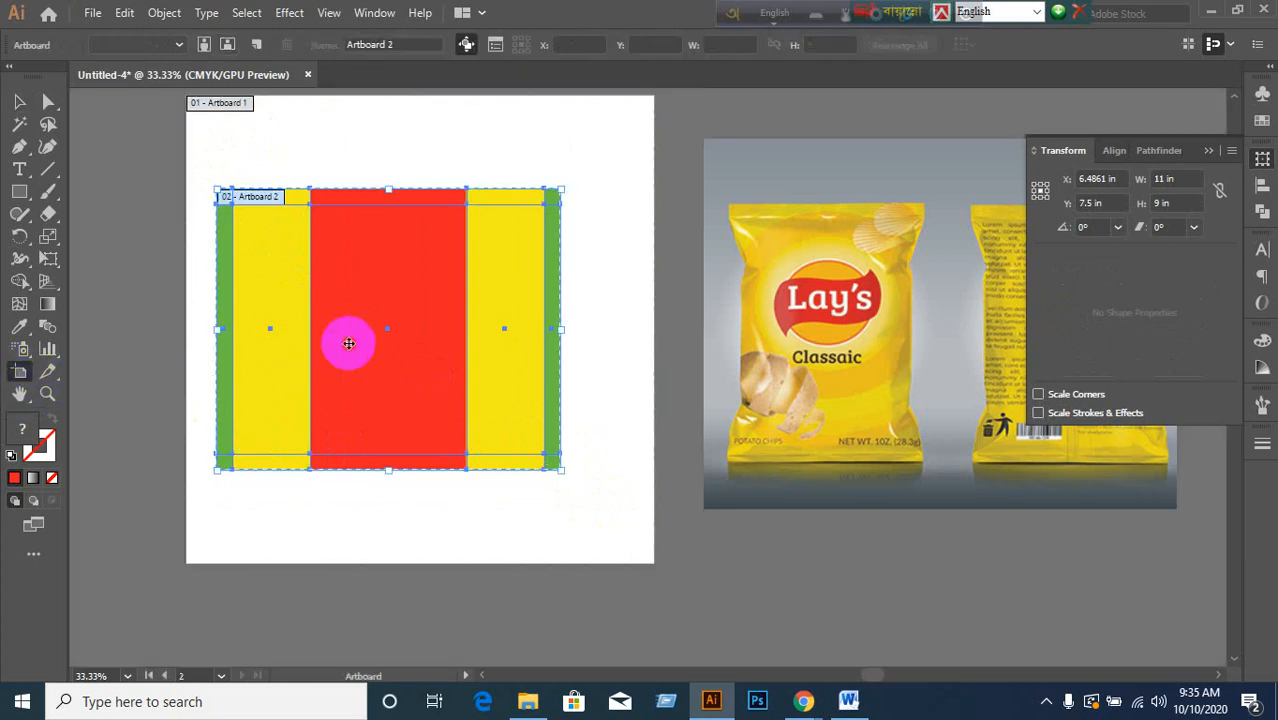
{"action": "left_click", "coordinate": [348, 343]}
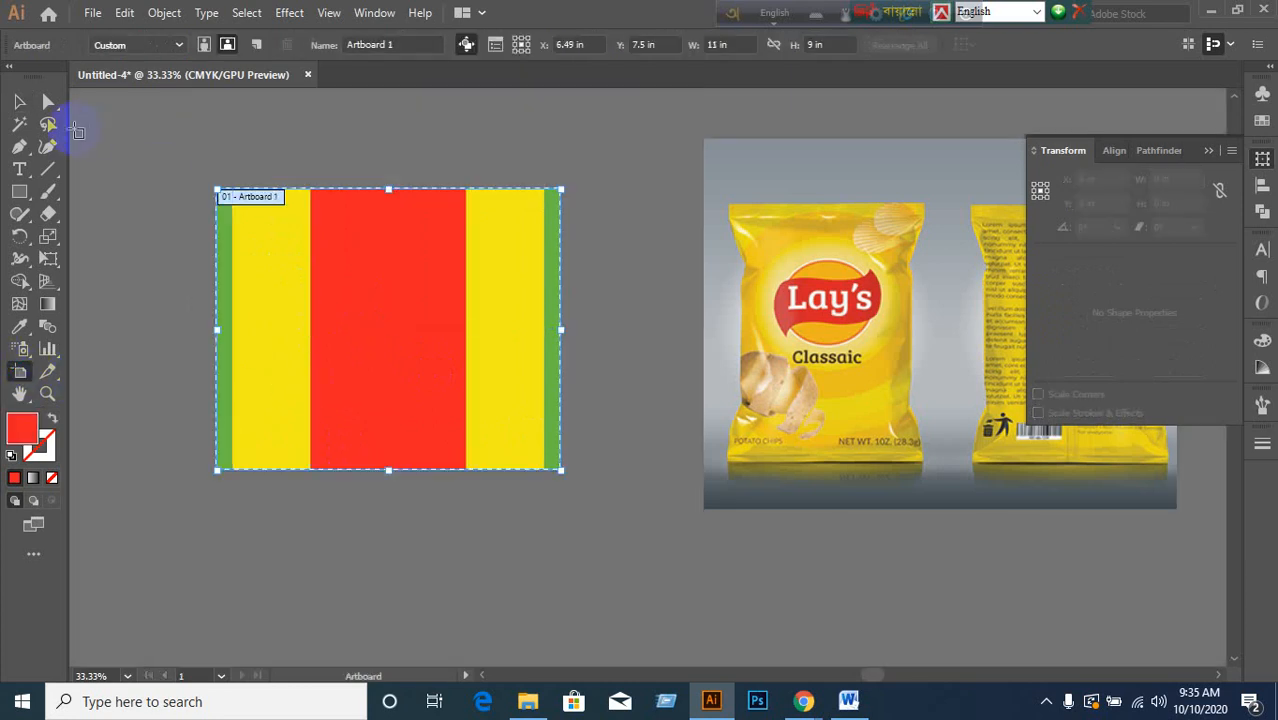
{"action": "left_click", "coordinate": [22, 103]}
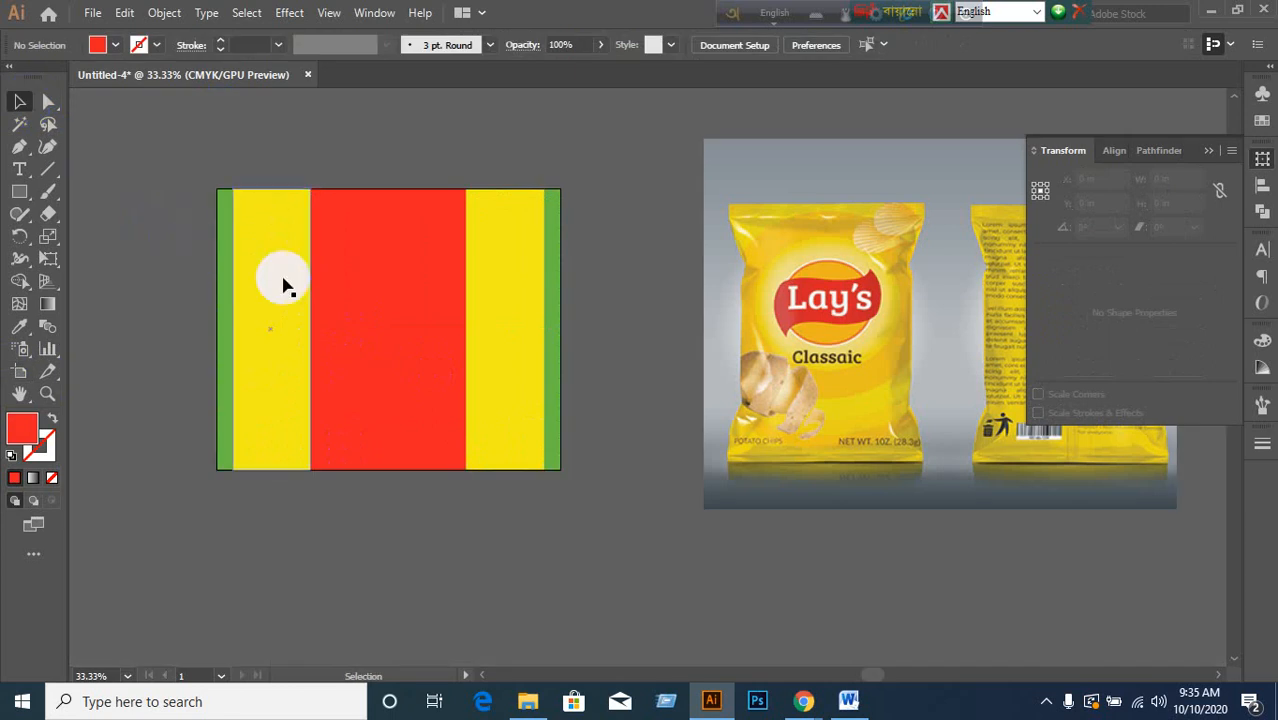
{"action": "left_click", "coordinate": [255, 210]}
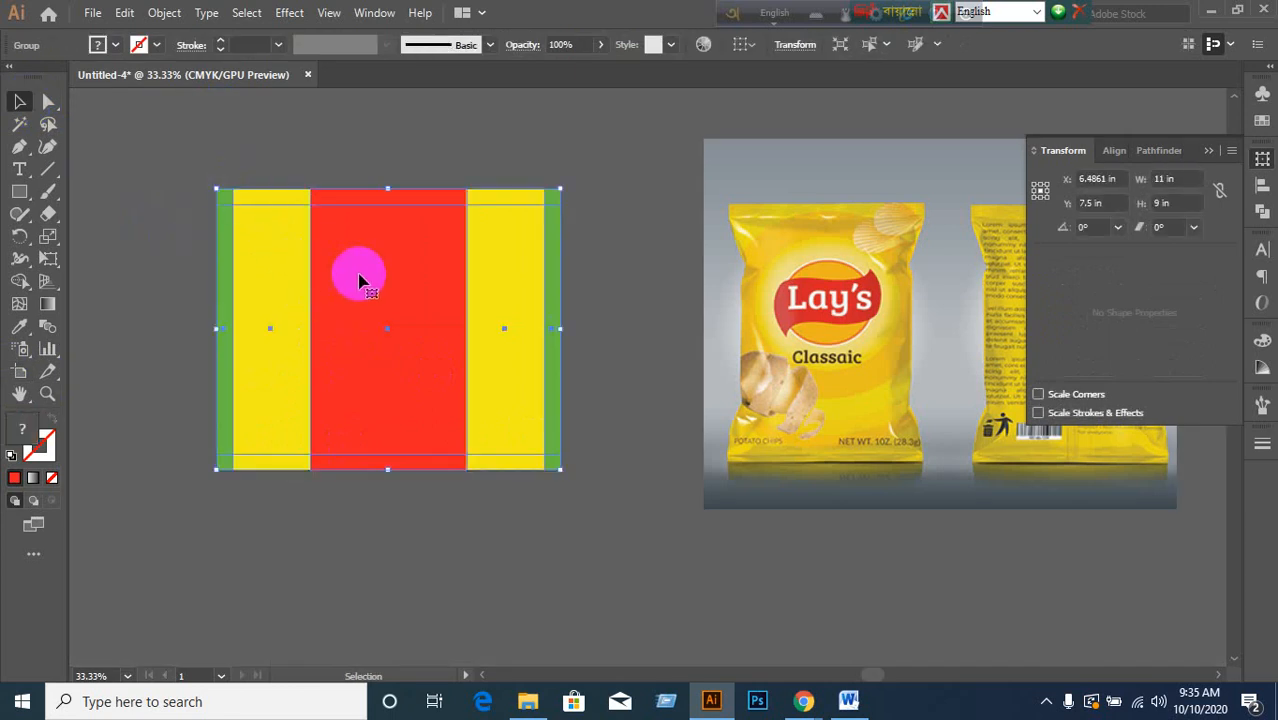
- Select the group of 8 in and 9 in high packet panels and ungroup it
{"action": "left_click", "coordinate": [145, 163]}
{"action": "left_click_drag", "start_coordinate": [145, 163], "coordinate": [633, 577]}
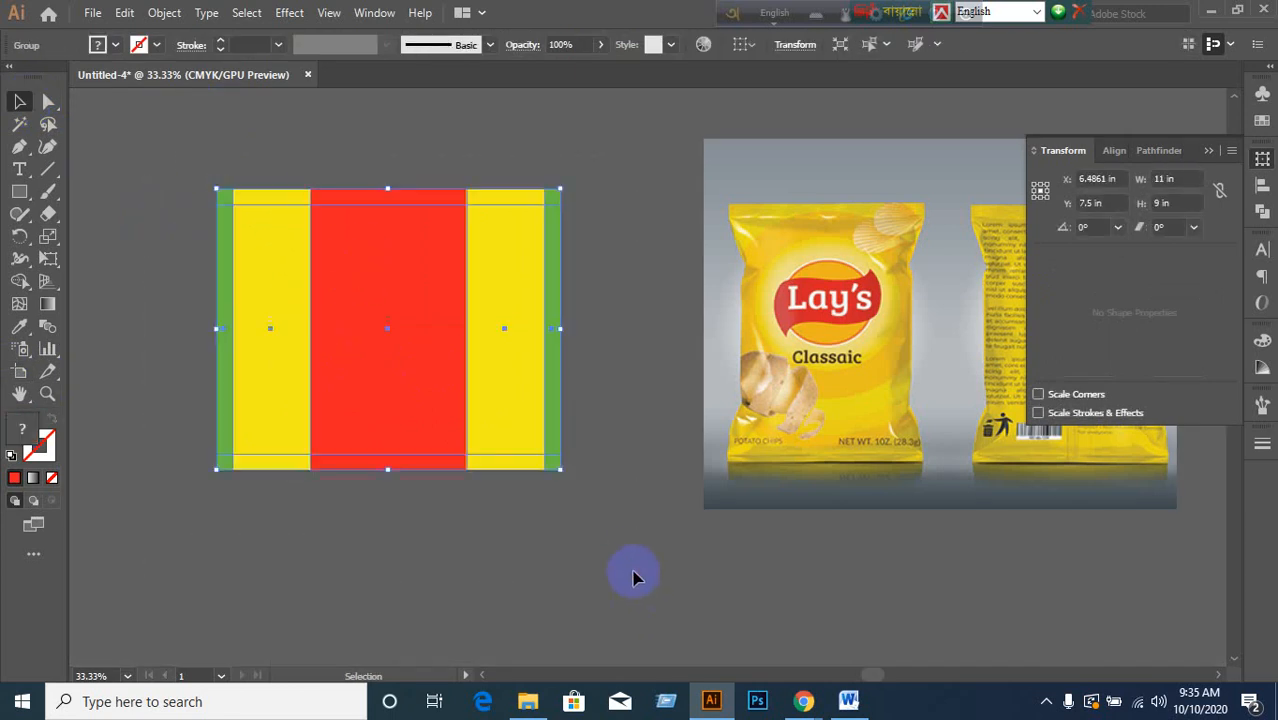
{"action": "left_click", "coordinate": [625, 570]}
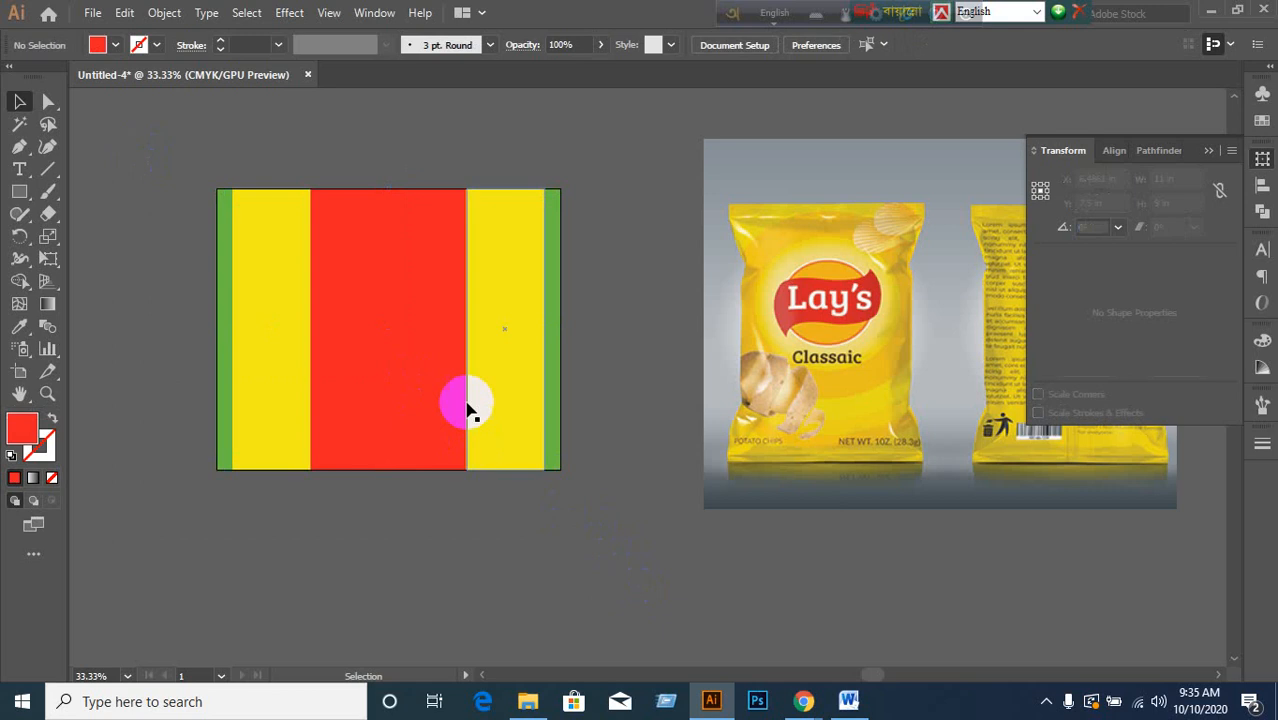
{"action": "left_click", "coordinate": [441, 334]}
{"action": "right_click", "coordinate": [367, 262]}
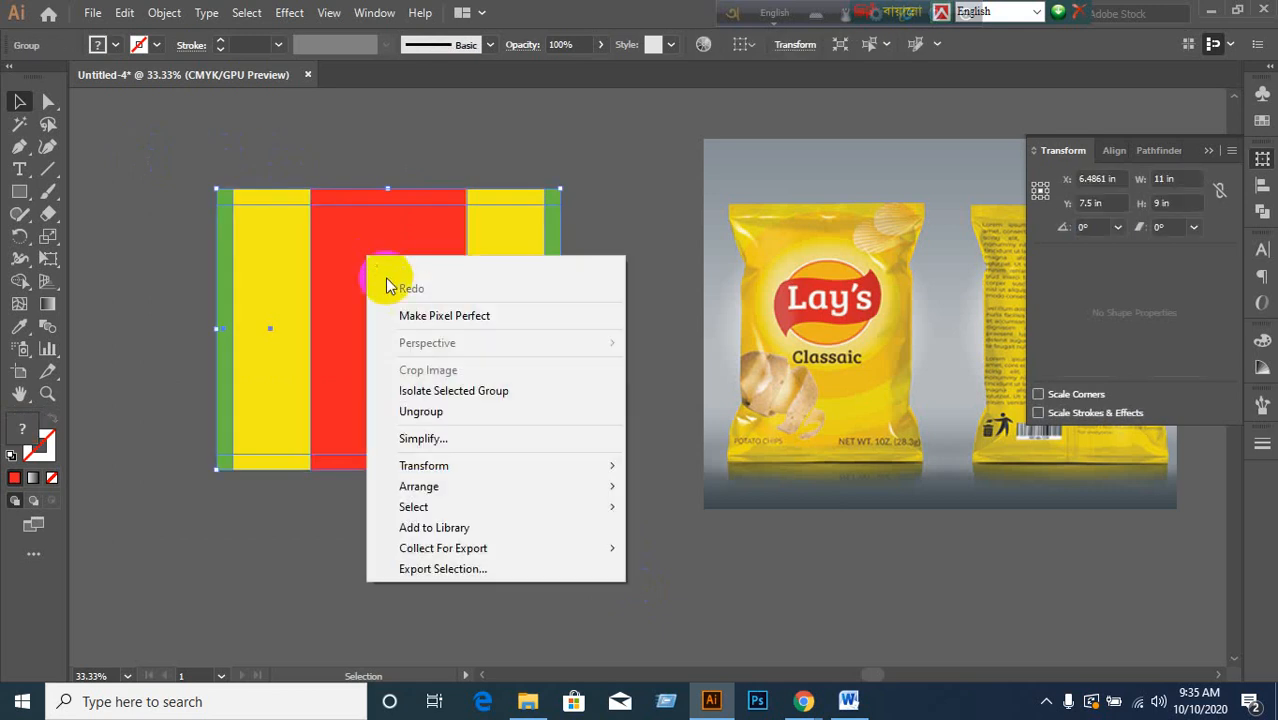
{"action": "left_click", "coordinate": [421, 412]}
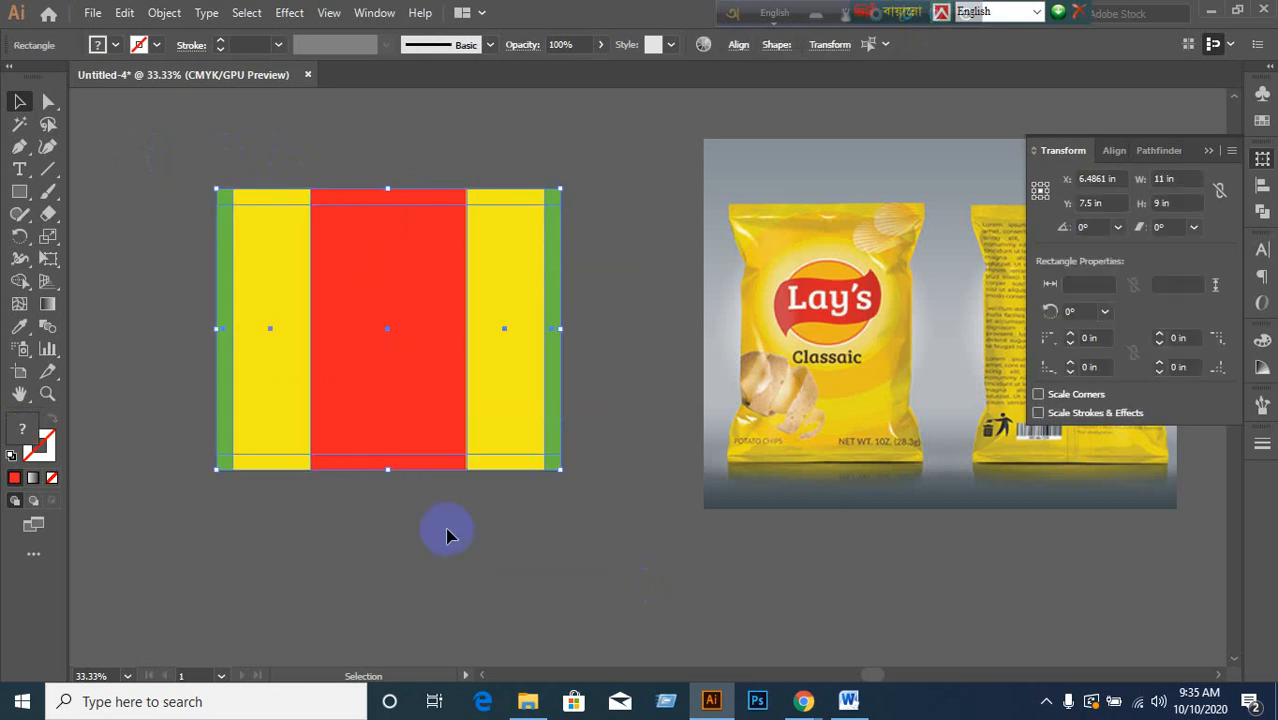
- Convert all the selected panels to guides and paste copies of the coloured panels in front of them
{"action": "key", "text": "a"}
{"action": "key", "text": "v"}
{"action": "right_click", "coordinate": [365, 408]}
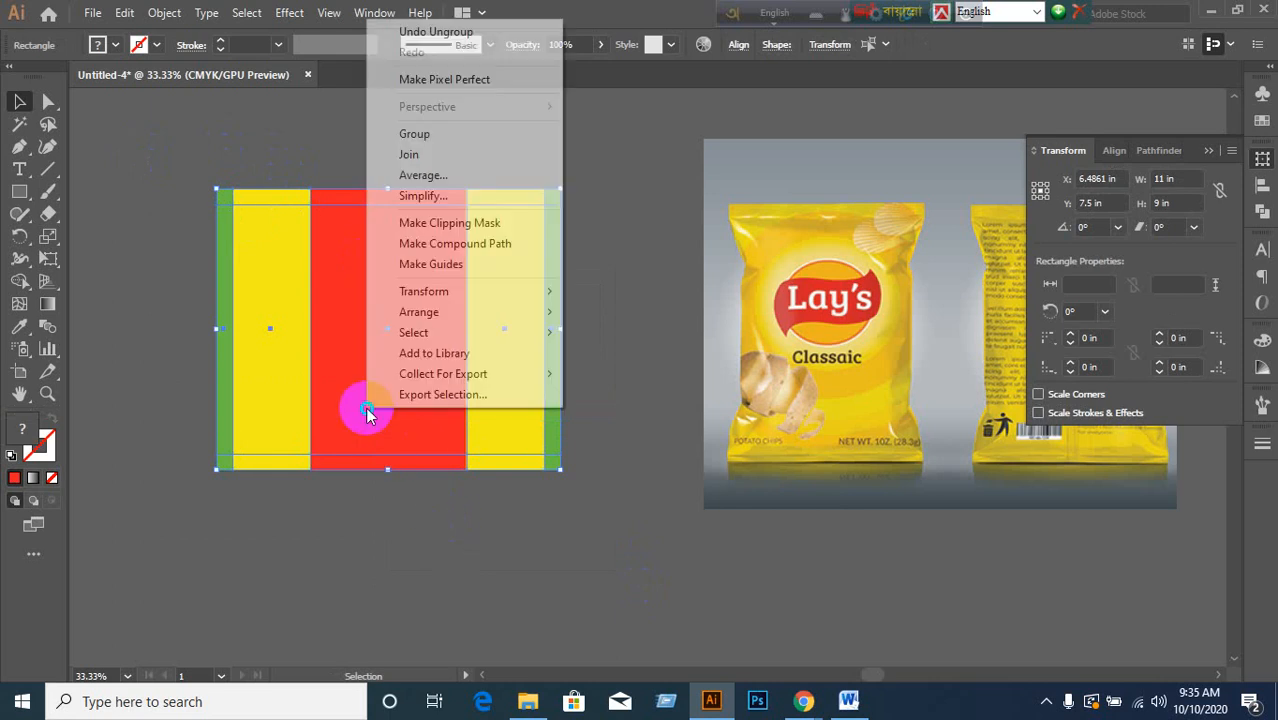
{"action": "left_click", "coordinate": [458, 265]}
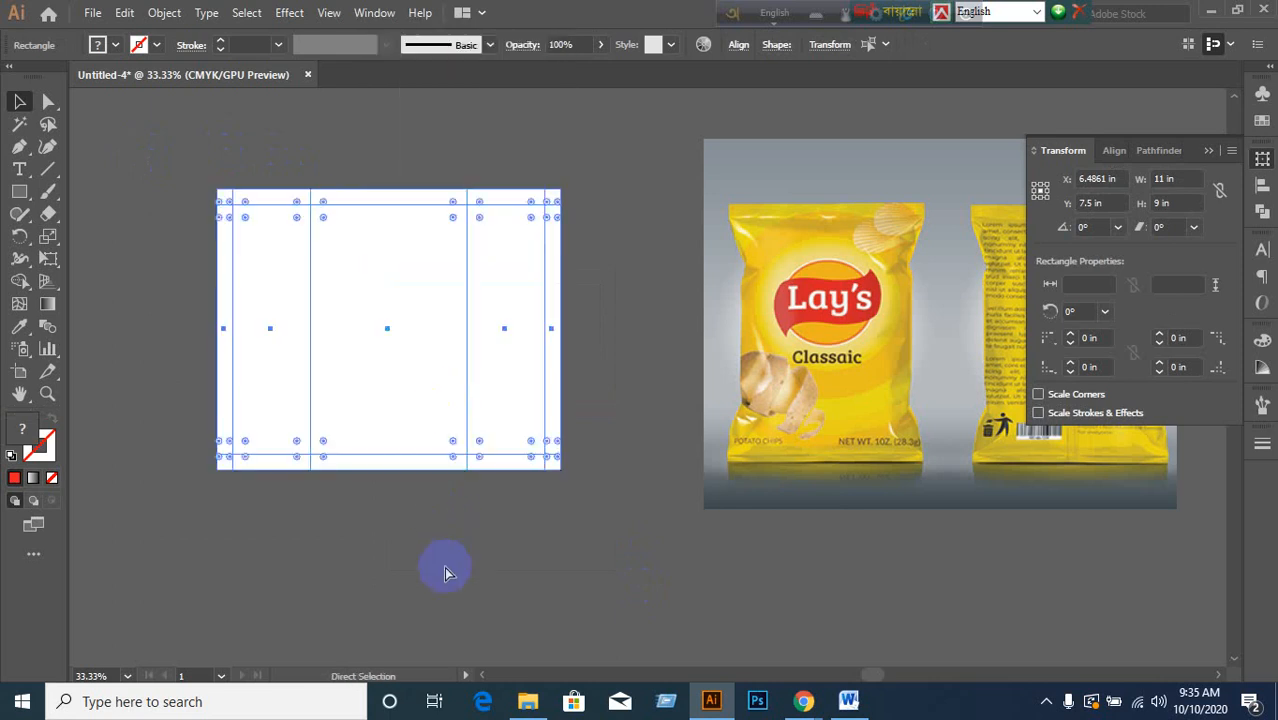
{"action": "key", "text": "ctrl+z"}
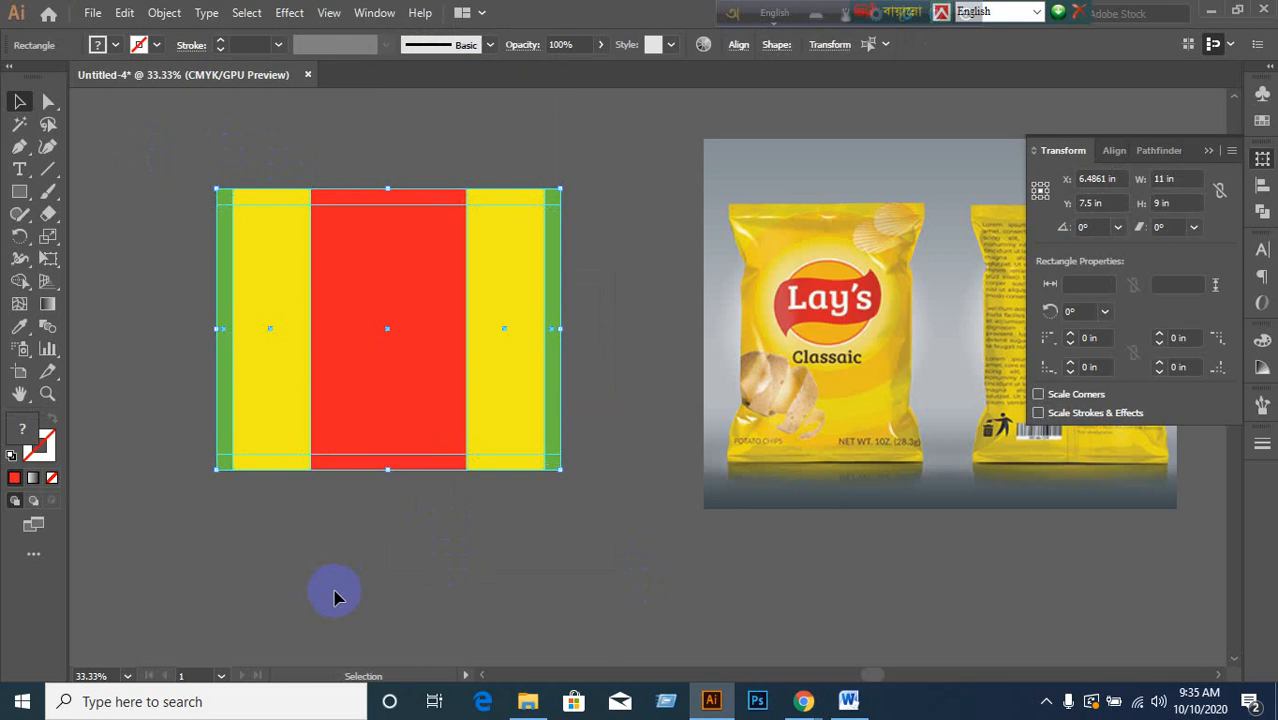
{"action": "left_click", "coordinate": [557, 591]}
{"action": "left_click", "coordinate": [245, 425]}
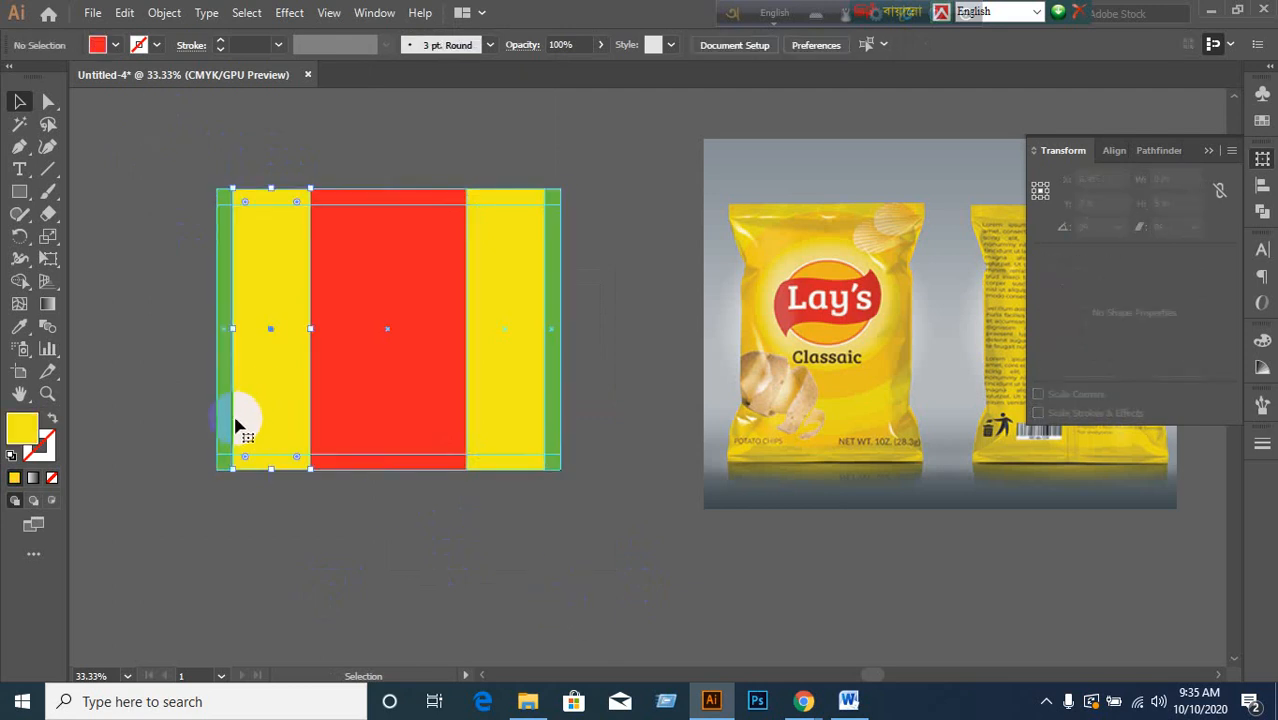
{"action": "left_click", "coordinate": [161, 434]}
{"action": "right_click", "coordinate": [240, 282]}
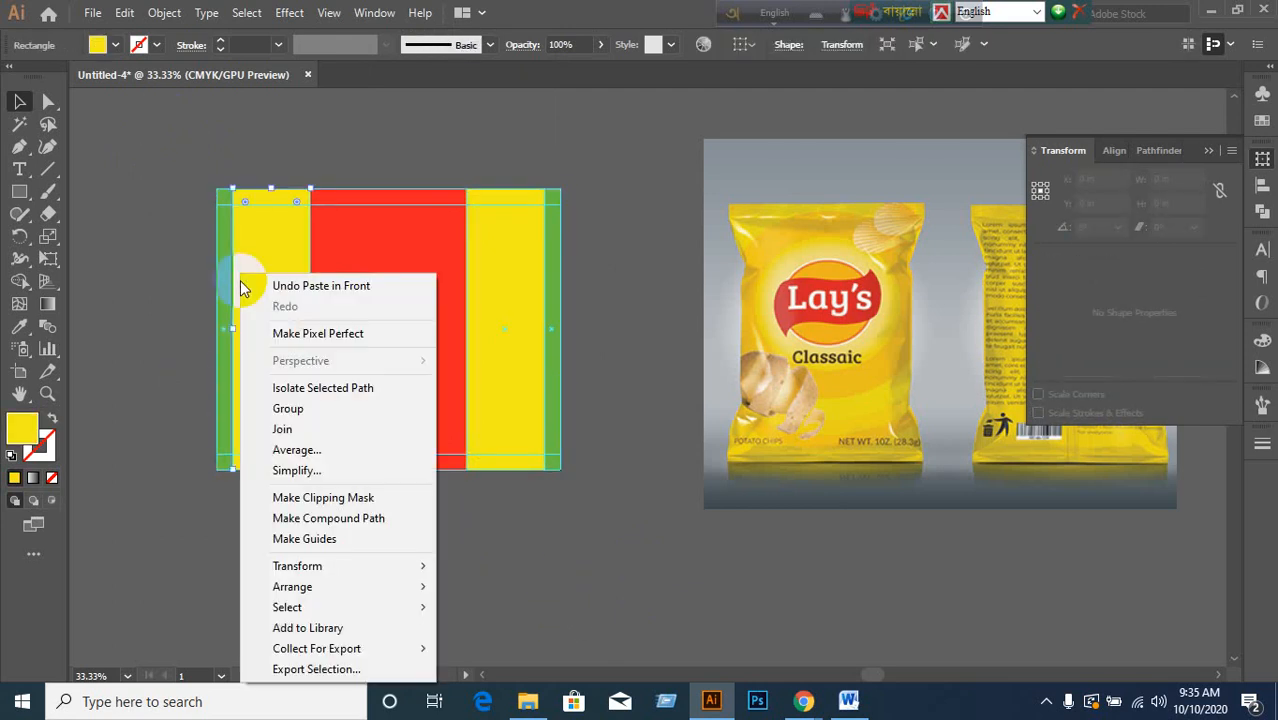
{"action": "left_click", "coordinate": [163, 291]}
{"action": "left_click_drag", "start_coordinate": [182, 138], "coordinate": [622, 559]}
{"action": "left_click", "coordinate": [459, 548]}
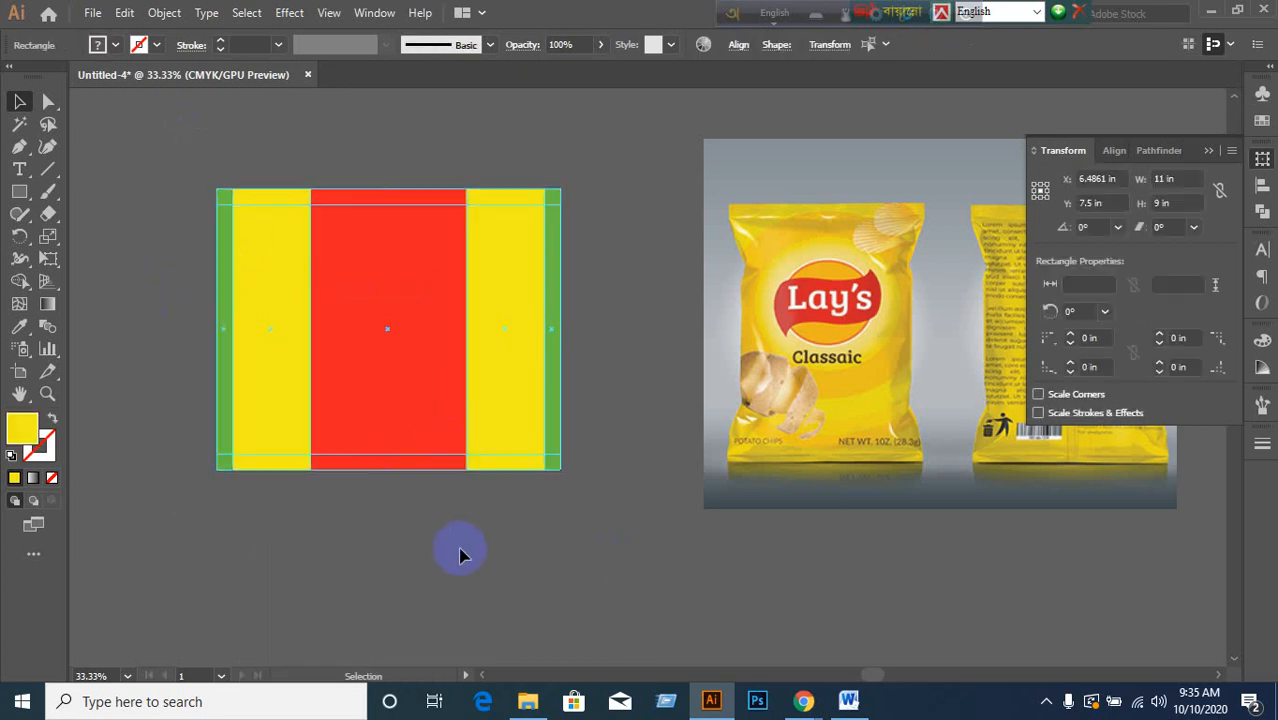
- Change the fill of the right-hand yellow panel to white (ffffff)
{"action": "left_click", "coordinate": [502, 422]}
{"action": "left_click", "coordinate": [30, 440]}
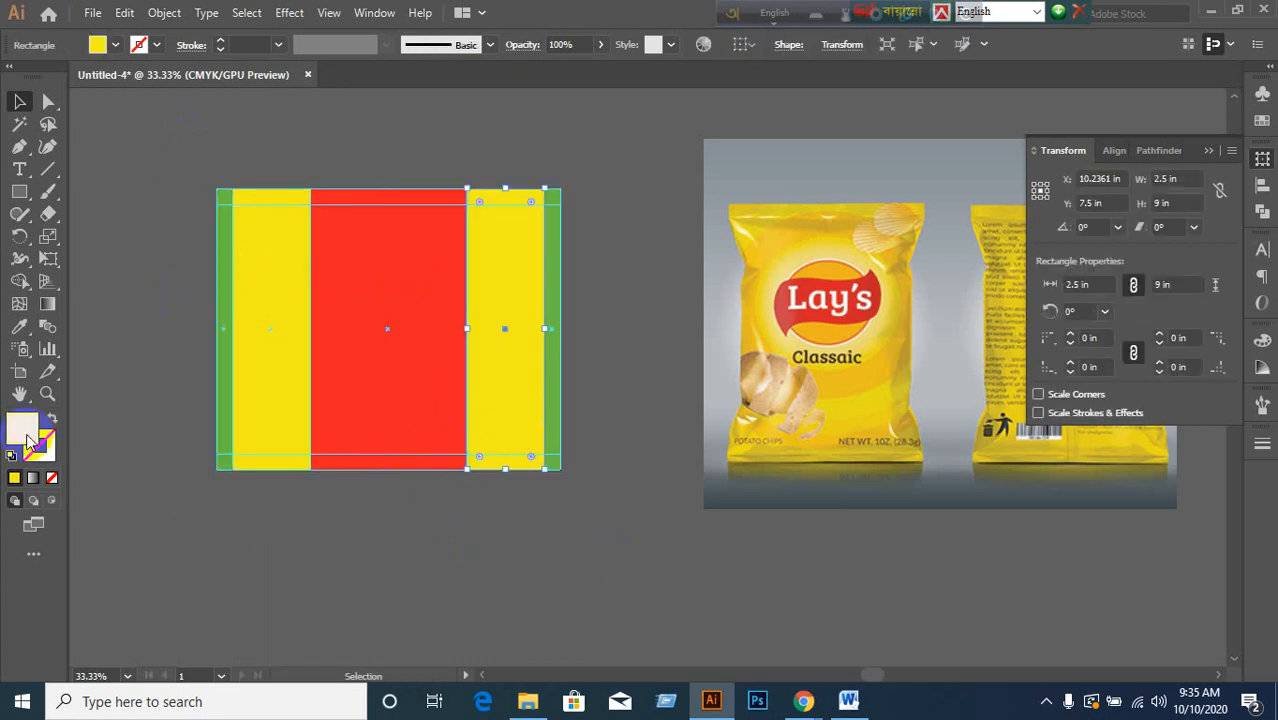
{"action": "double_click", "coordinate": [27, 440]}
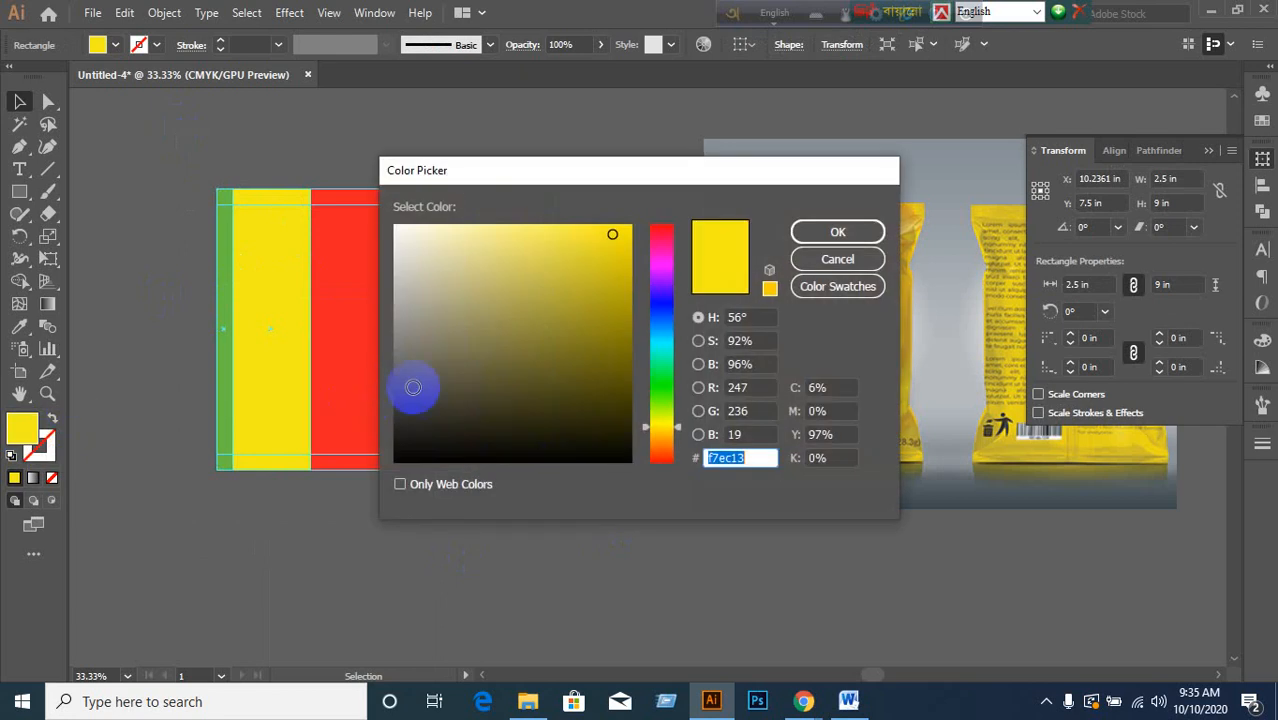
{"action": "left_click_drag", "start_coordinate": [488, 371], "coordinate": [393, 186]}
{"action": "left_click_drag", "start_coordinate": [414, 262], "coordinate": [381, 204]}
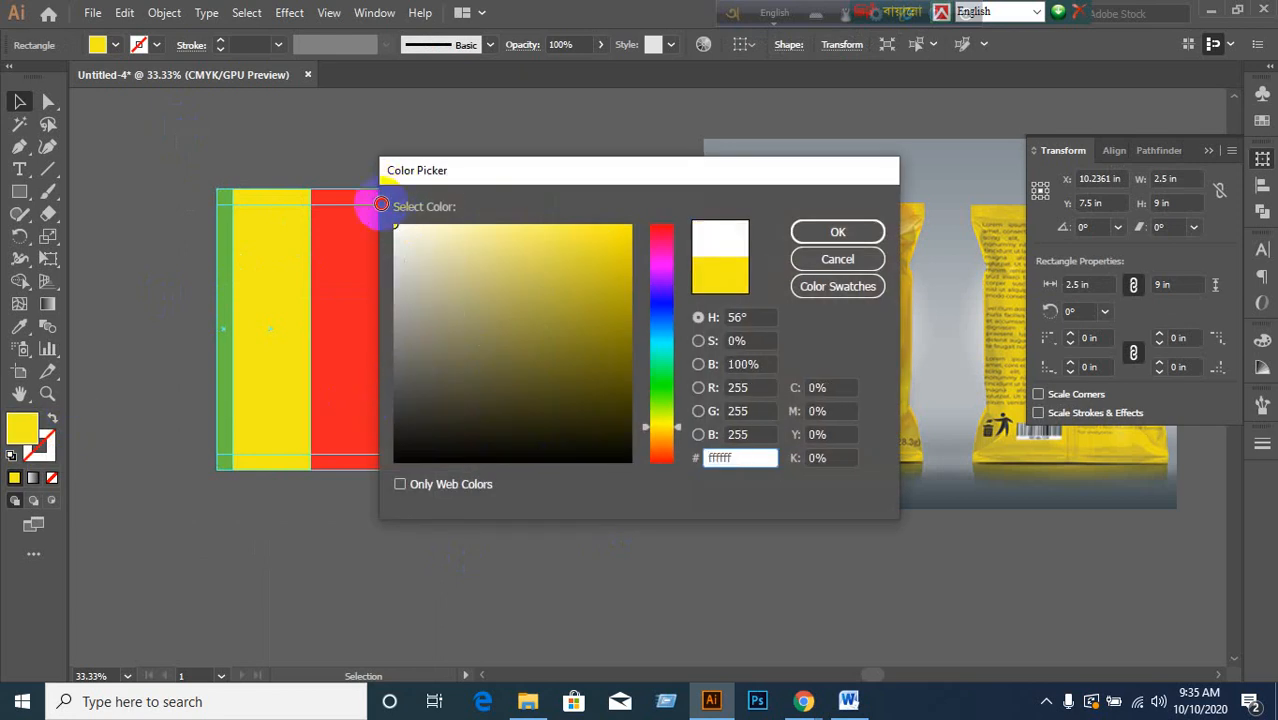
{"action": "left_click", "coordinate": [819, 231]}
- Change the fill of the central red panel to white (ffffff) and deselect it
{"action": "left_click", "coordinate": [551, 294]}
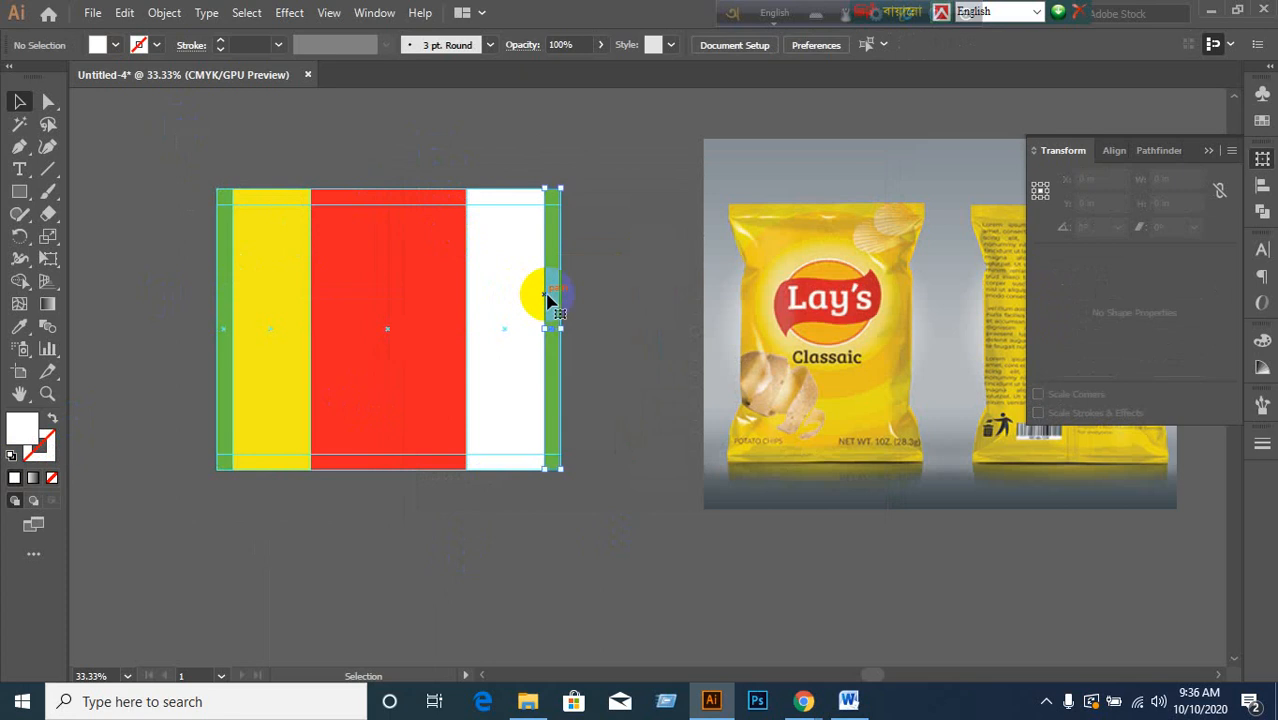
{"action": "left_click", "coordinate": [381, 280]}
{"action": "left_click", "coordinate": [10, 444]}
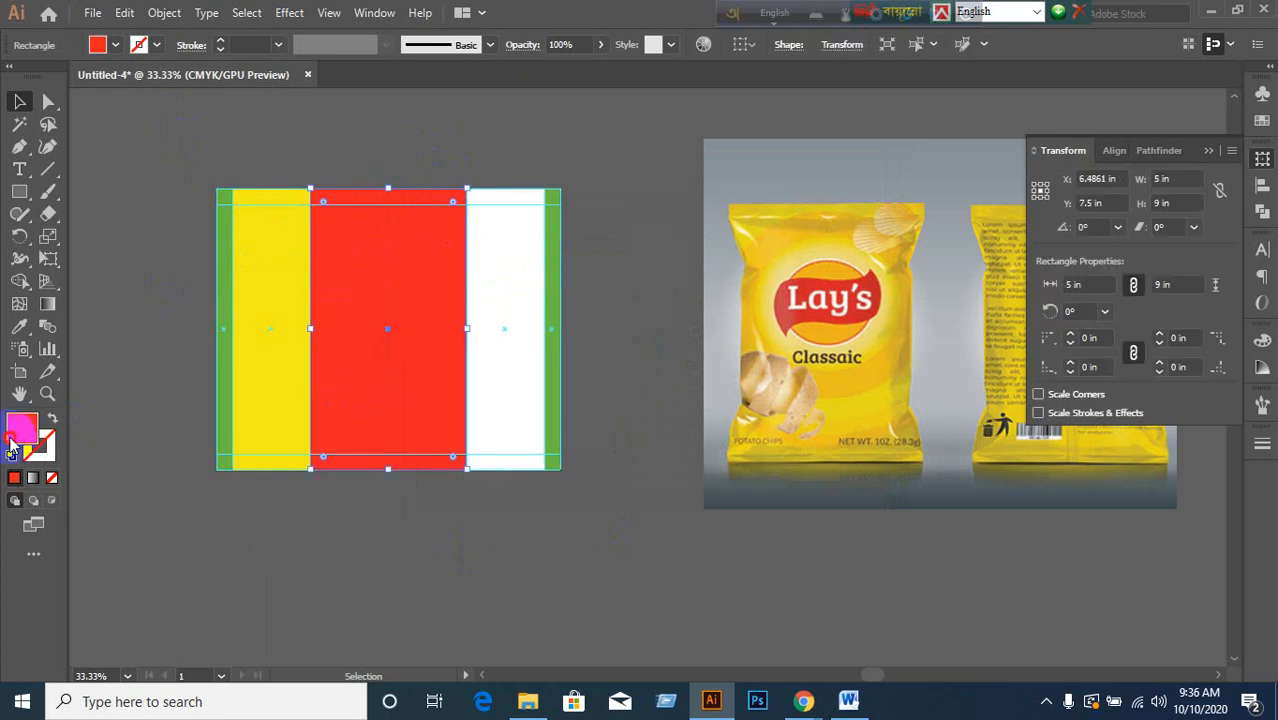
{"action": "double_click", "coordinate": [10, 444]}
{"action": "left_click_drag", "start_coordinate": [428, 360], "coordinate": [380, 208]}
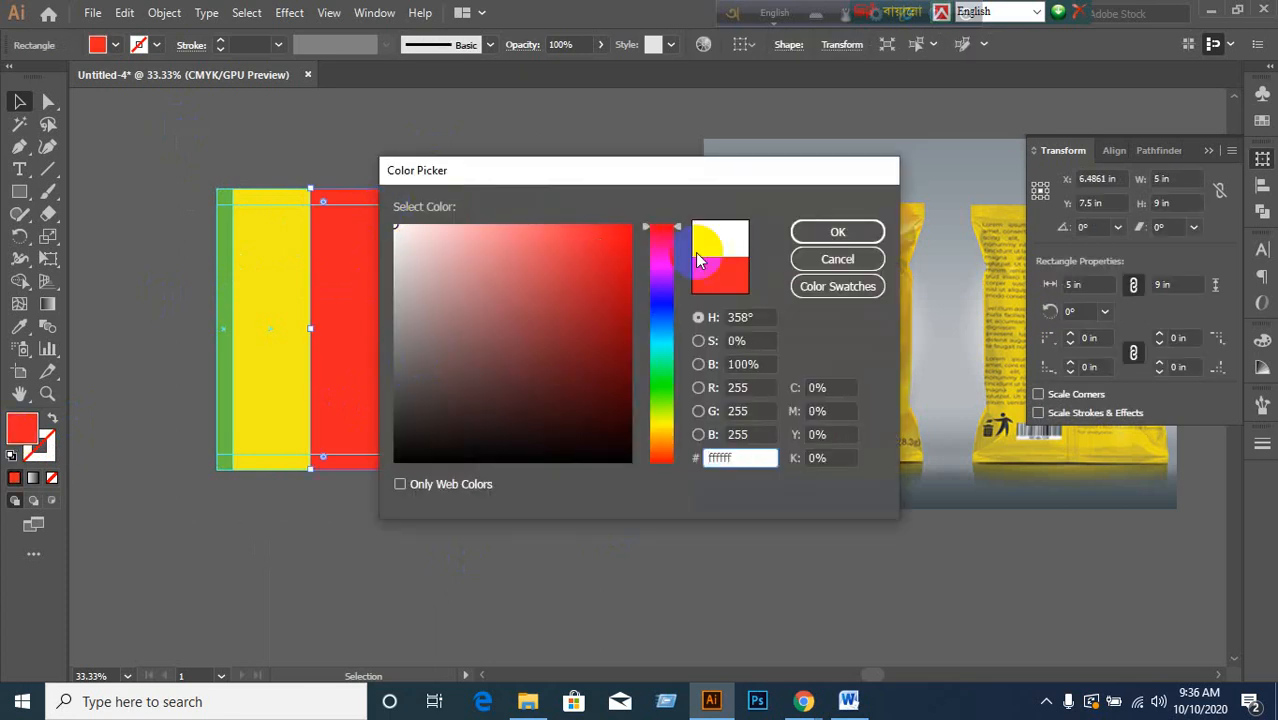
{"action": "left_click", "coordinate": [835, 232]}
{"action": "left_click", "coordinate": [483, 145]}
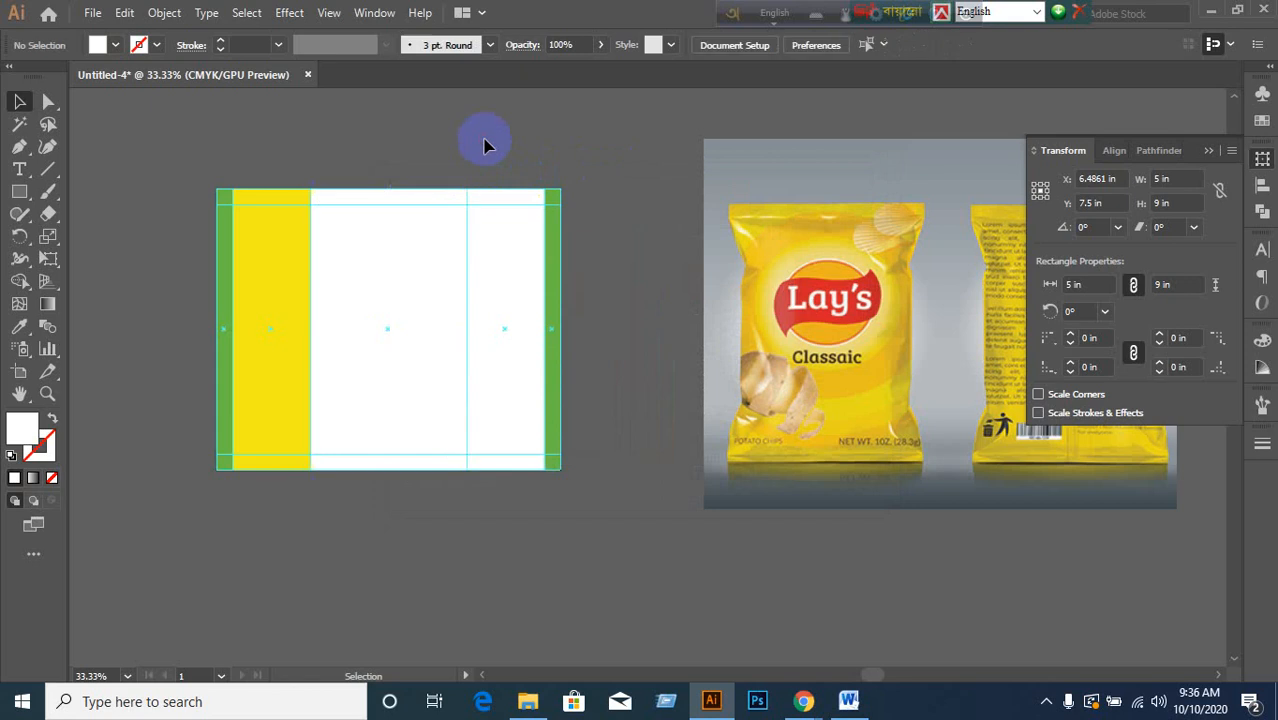
- Change the fill of the left-hand yellow panel to white
{"action": "left_click", "coordinate": [300, 271]}
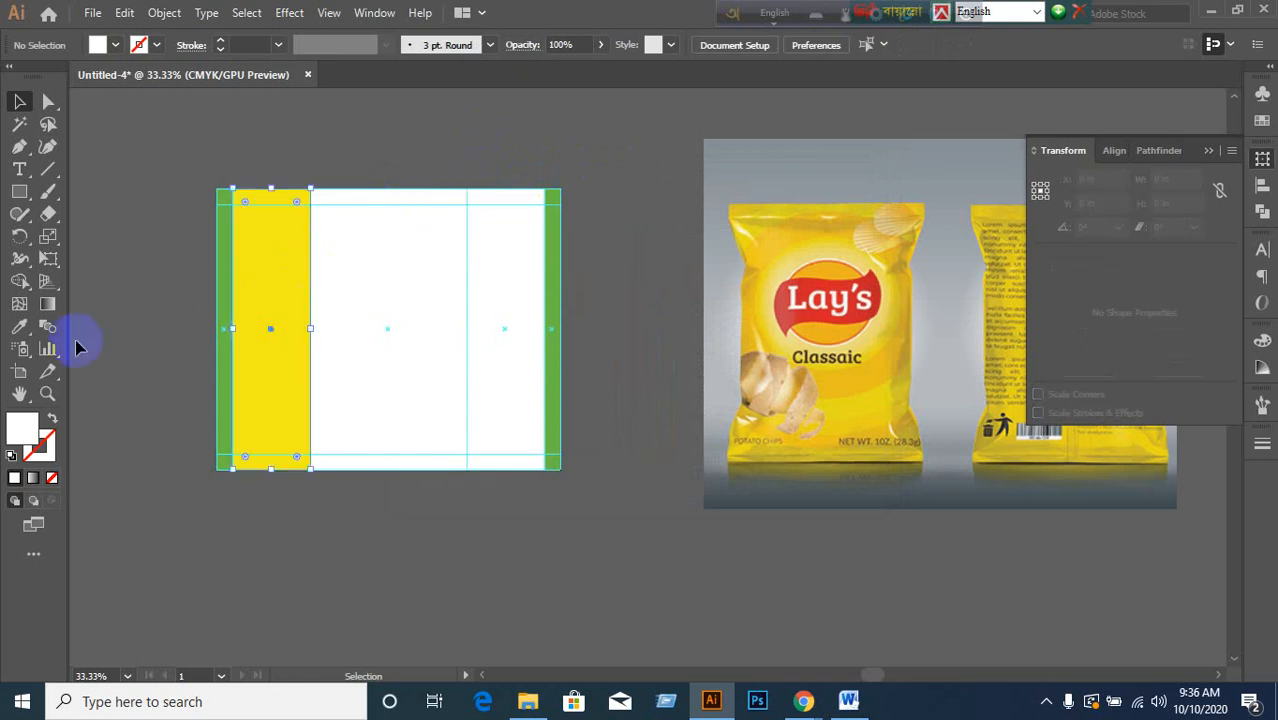
{"action": "double_click", "coordinate": [18, 435]}
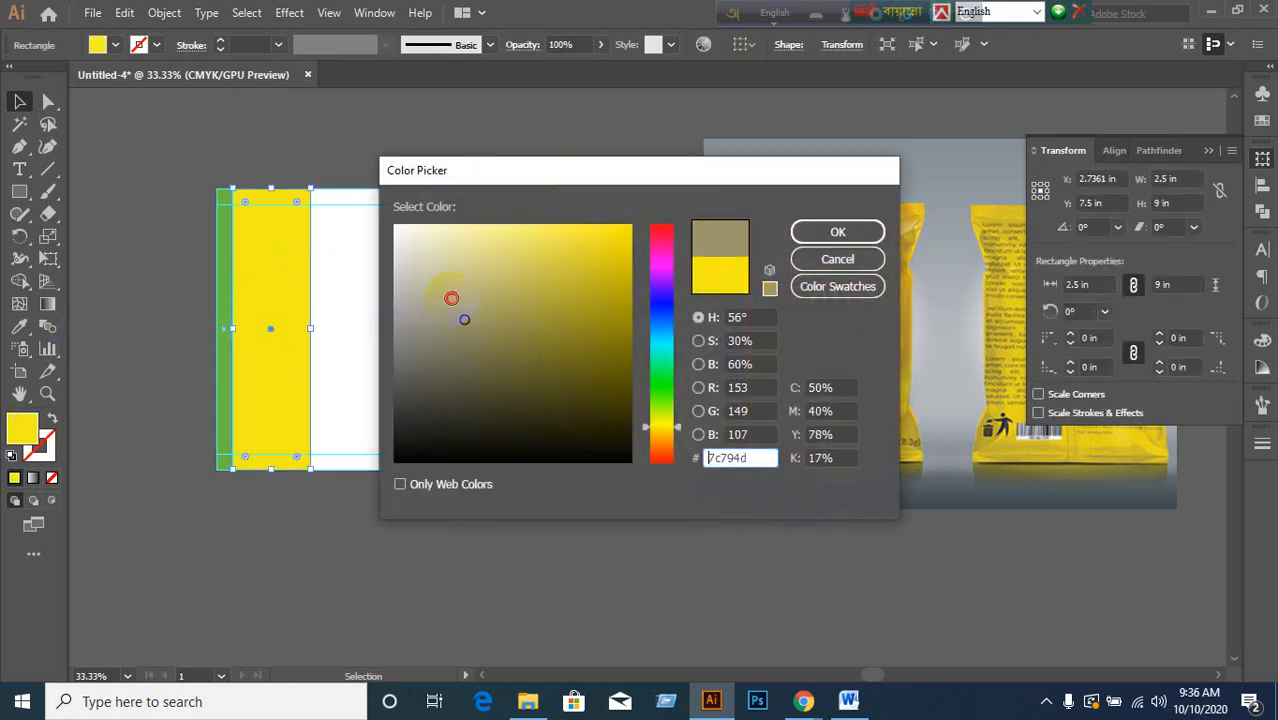
{"action": "left_click_drag", "start_coordinate": [448, 294], "coordinate": [365, 203]}
{"action": "left_click", "coordinate": [838, 231]}
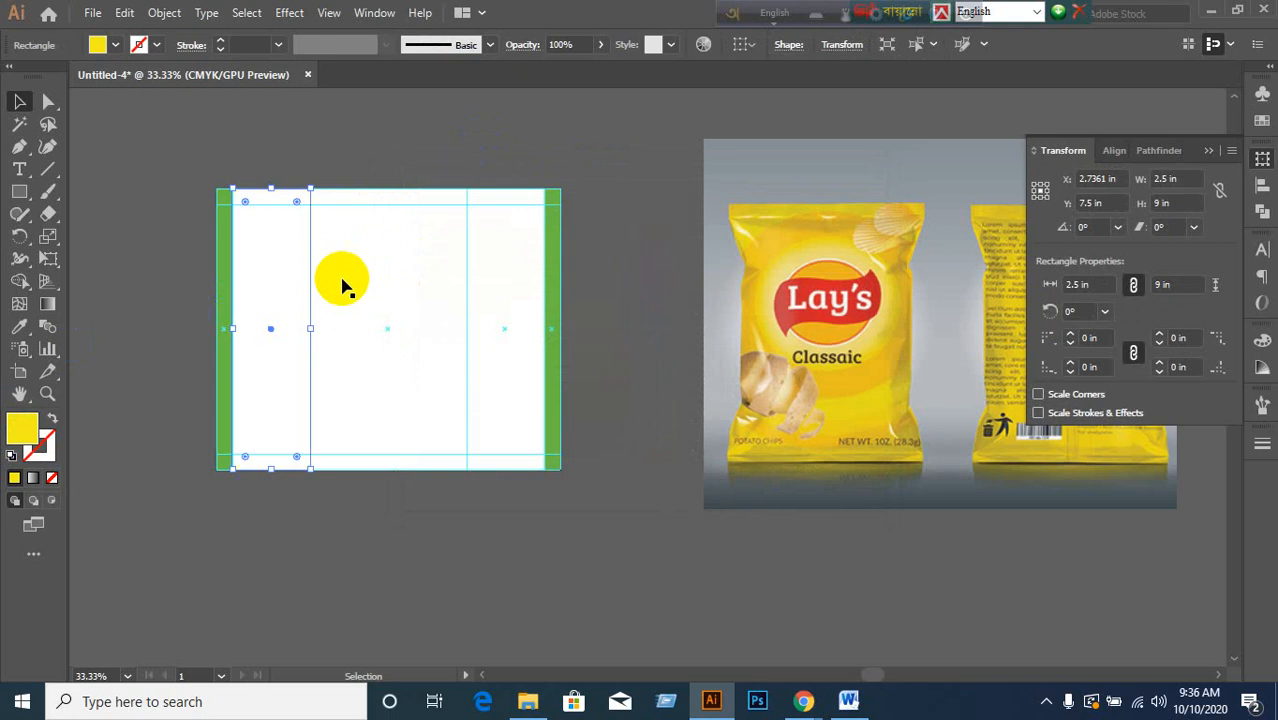
- Change the fills of both narrow green edge strips to white, and clear the selection
{"action": "left_click", "coordinate": [230, 307]}
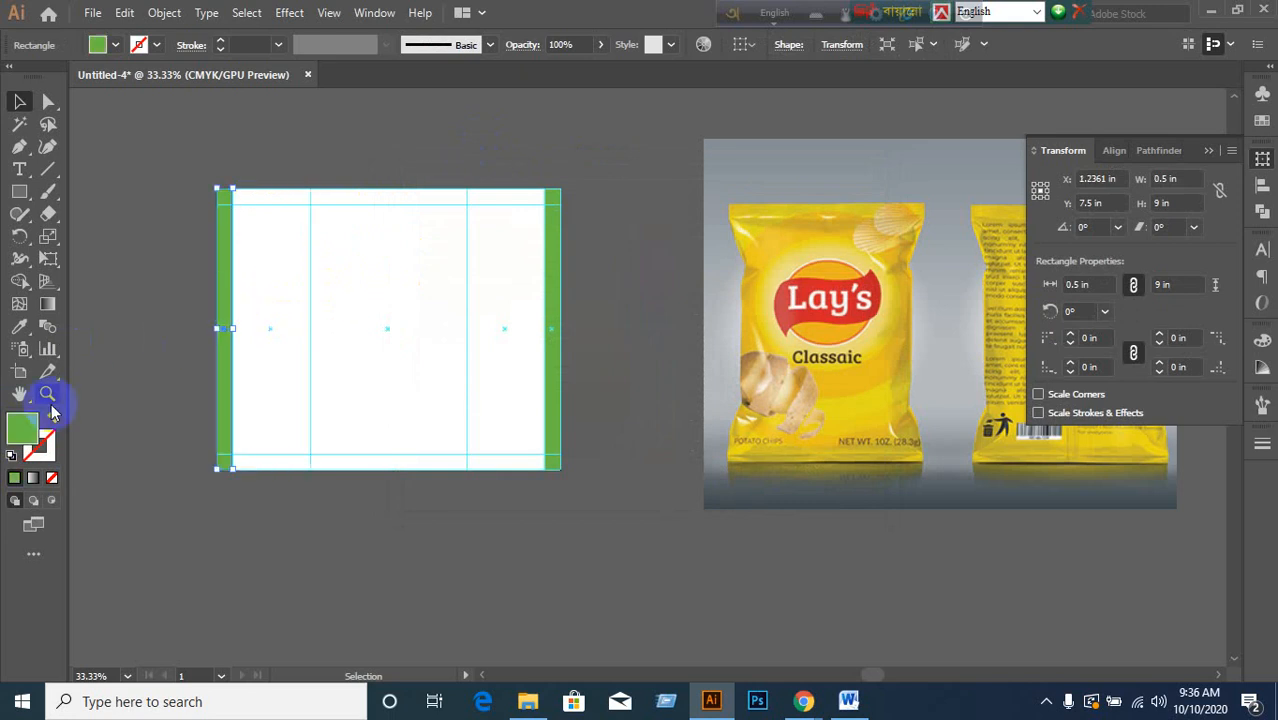
{"action": "double_click", "coordinate": [22, 433]}
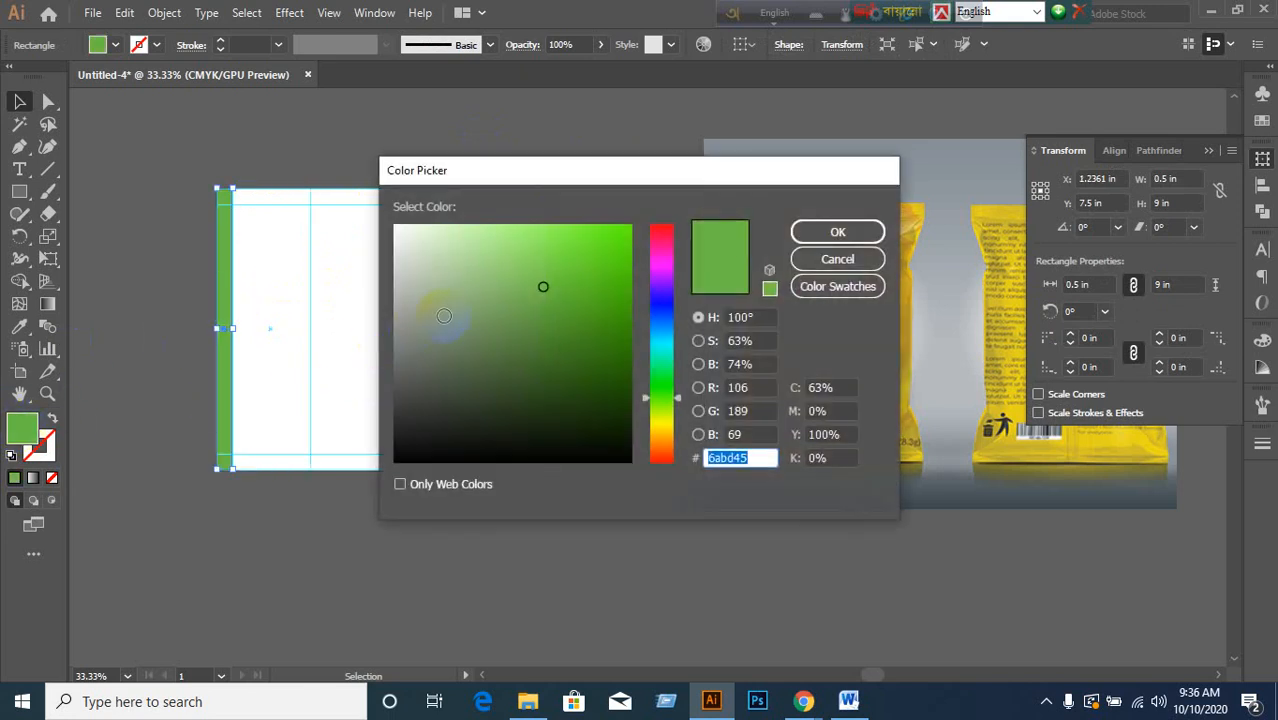
{"action": "left_click_drag", "start_coordinate": [415, 328], "coordinate": [371, 206]}
{"action": "left_click", "coordinate": [837, 231]}
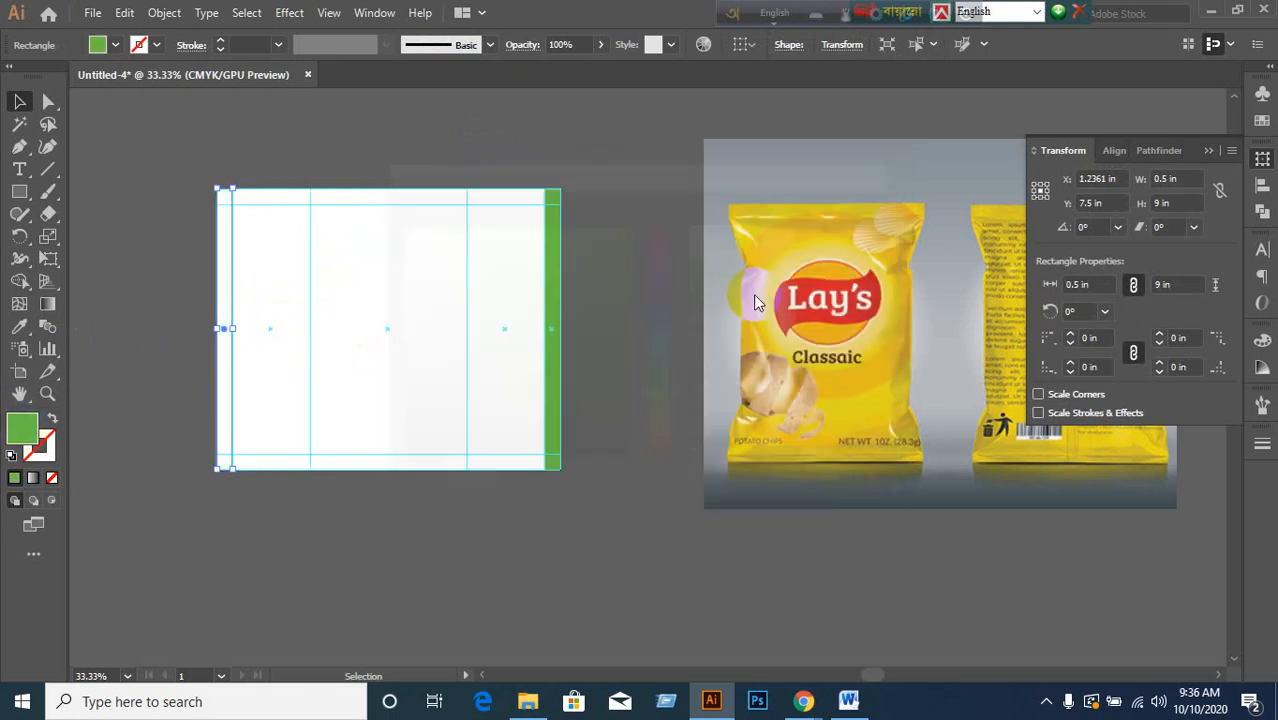
{"action": "left_click", "coordinate": [555, 372]}
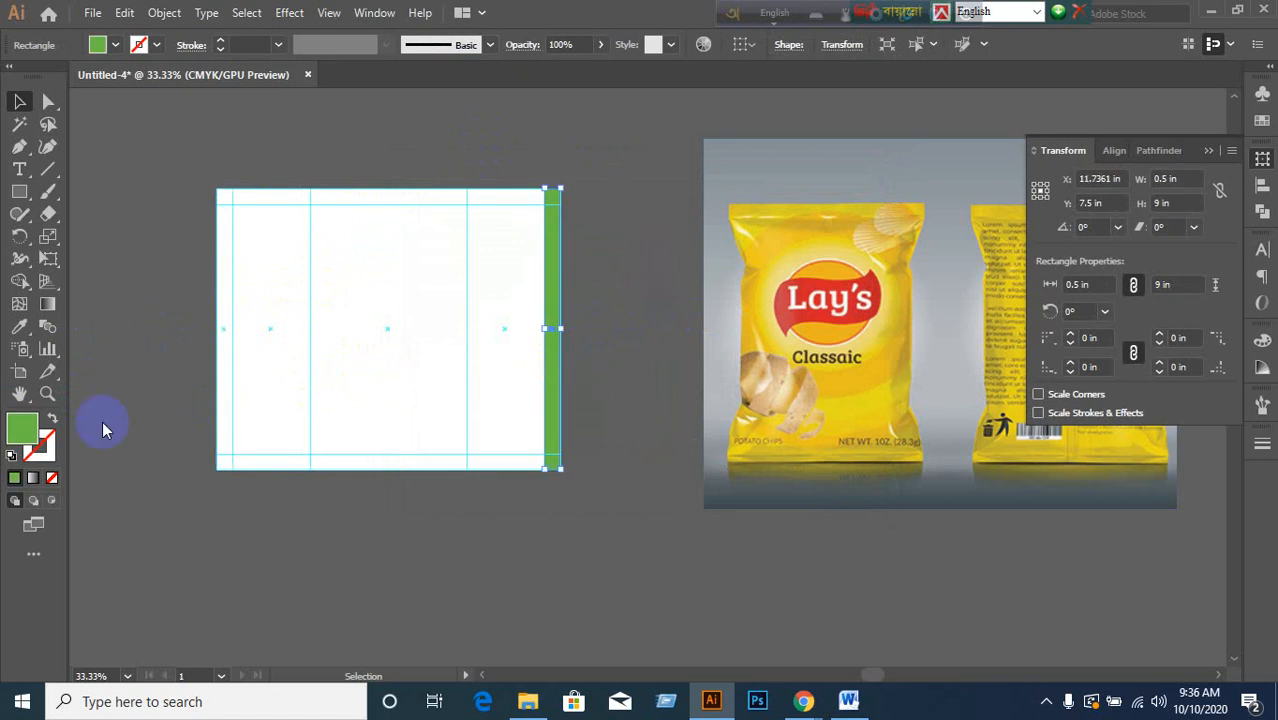
{"action": "double_click", "coordinate": [15, 437]}
{"action": "left_click_drag", "start_coordinate": [442, 362], "coordinate": [370, 186]}
{"action": "left_click", "coordinate": [818, 234]}
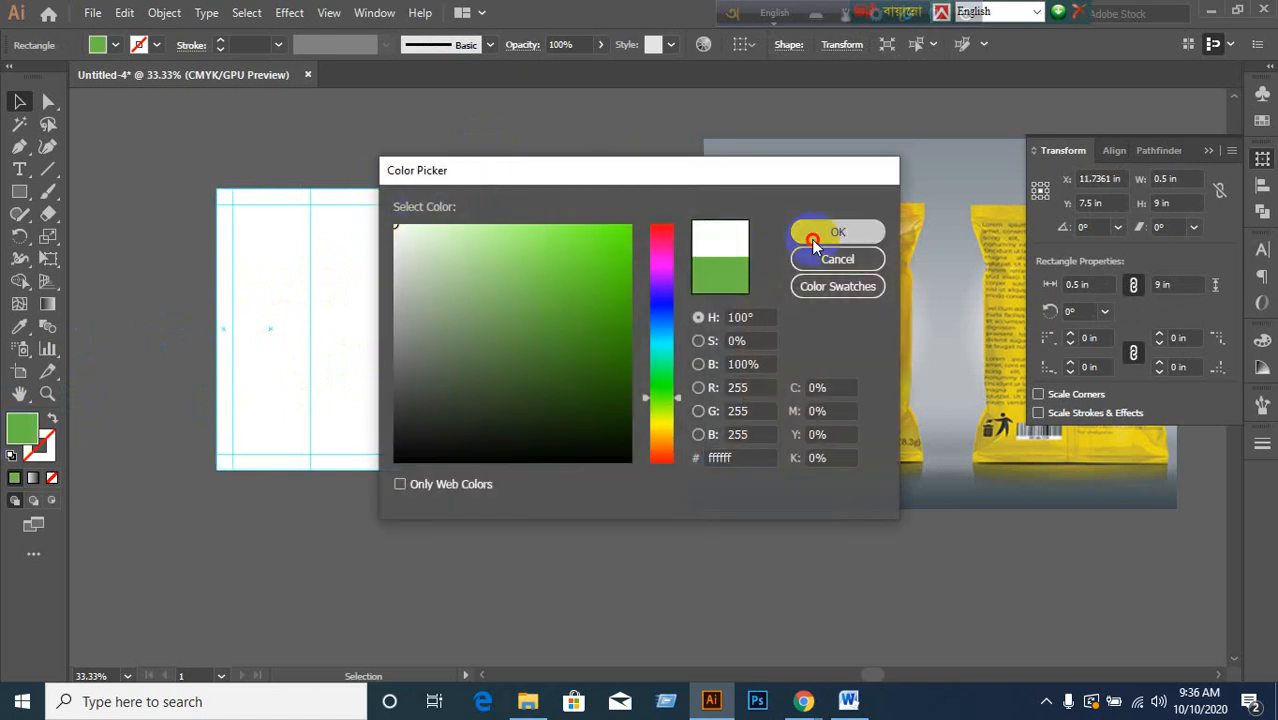
{"action": "left_click", "coordinate": [233, 150]}
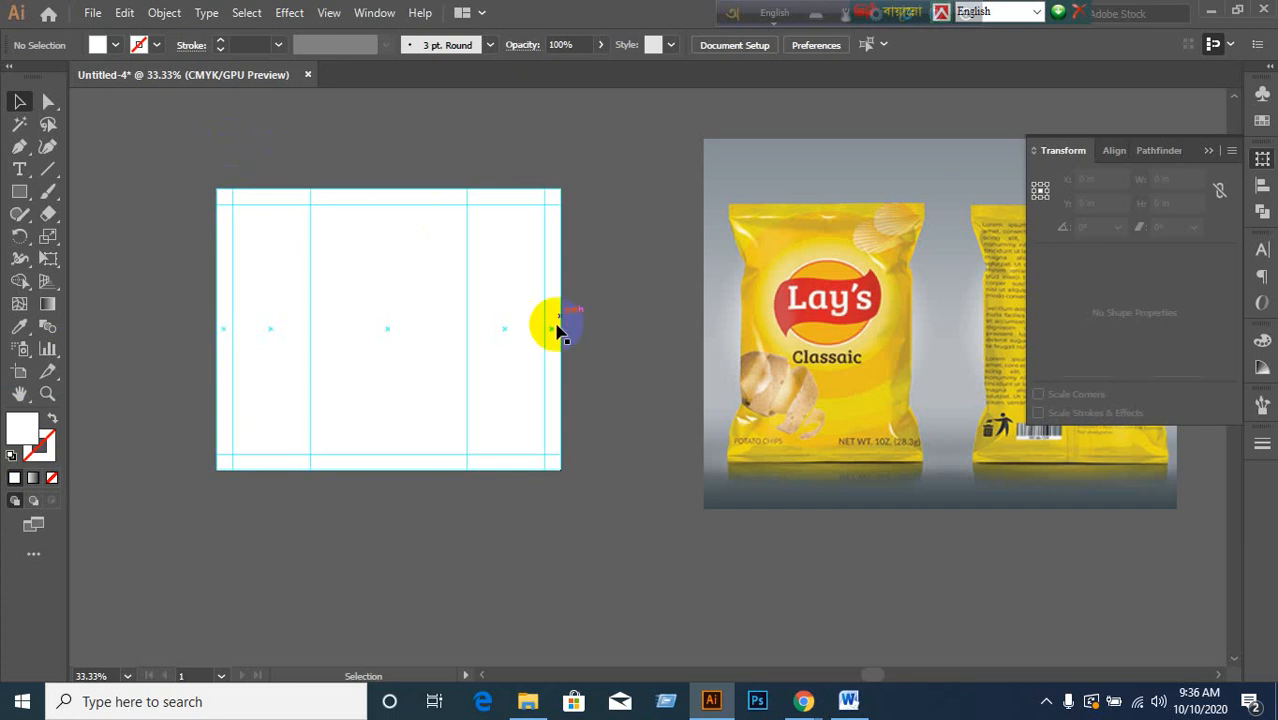
- Select the white panels one by one to check them, and close the Transform panel
{"action": "left_click", "coordinate": [395, 358]}
{"action": "left_click", "coordinate": [502, 576]}
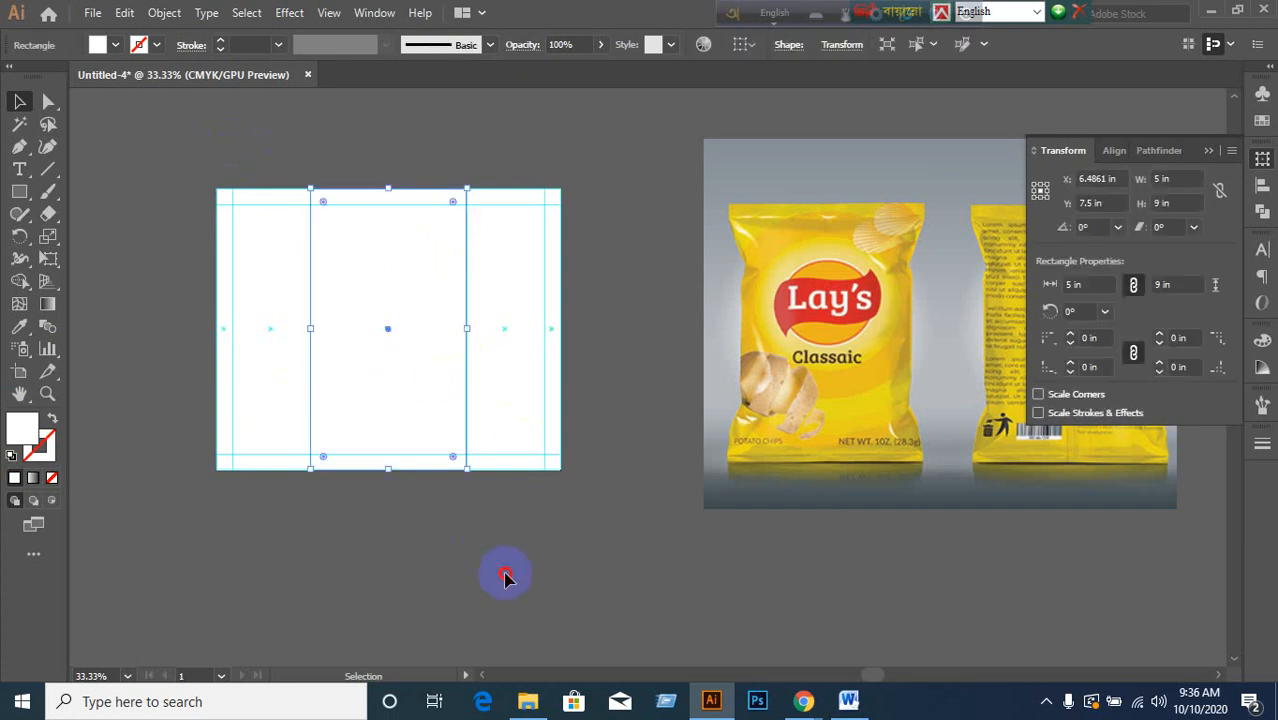
{"action": "left_click", "coordinate": [514, 419]}
{"action": "left_click", "coordinate": [283, 424]}
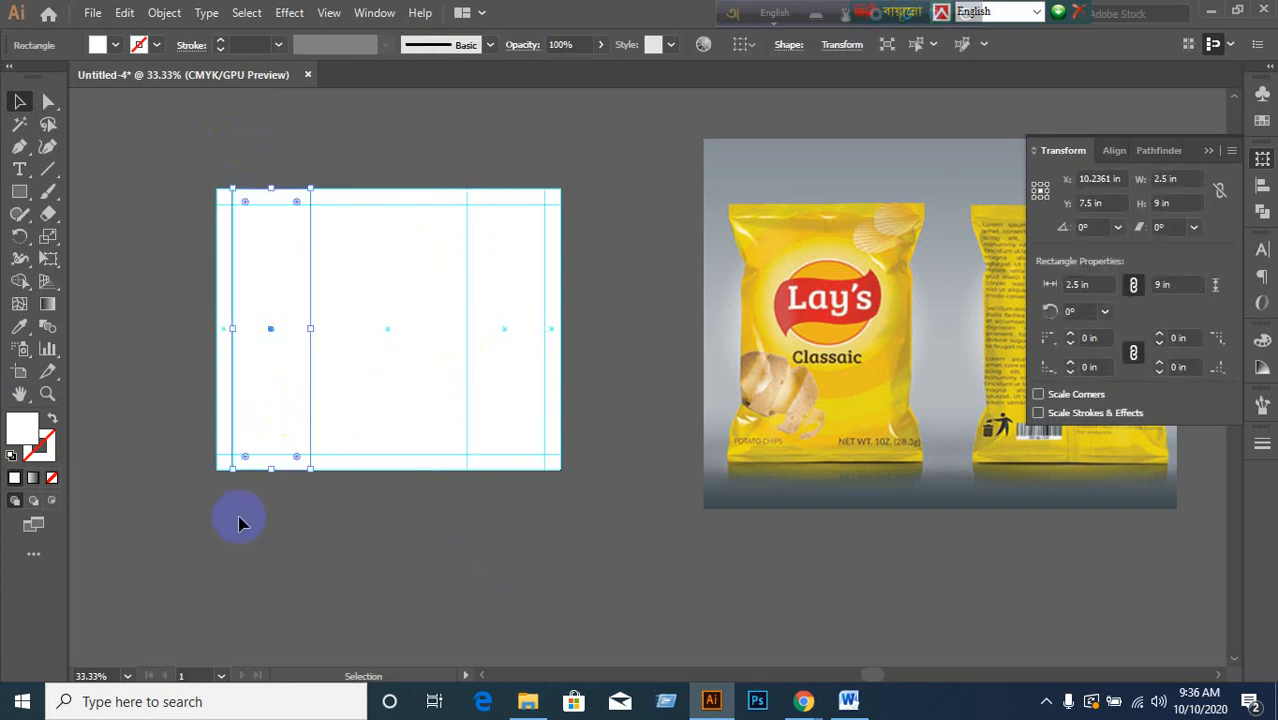
{"action": "left_click", "coordinate": [250, 575]}
{"action": "left_click", "coordinate": [1209, 153]}
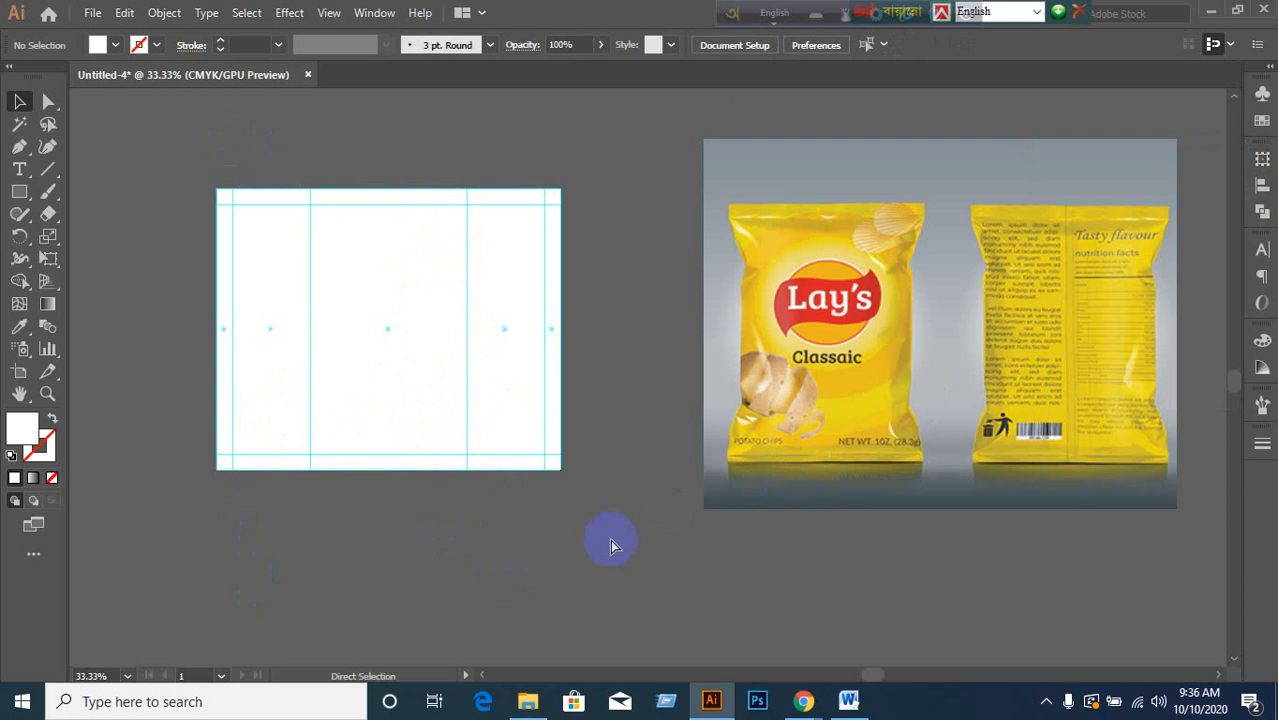
- Undo the white fills on all five panels
{"action": "key", "text": "ctrl+z"}
{"action": "key", "text": "ctrl+z"}
{"action": "key", "text": "ctrl+z"}
{"action": "key", "text": "ctrl+z"}
{"action": "key", "text": "ctrl+z"}
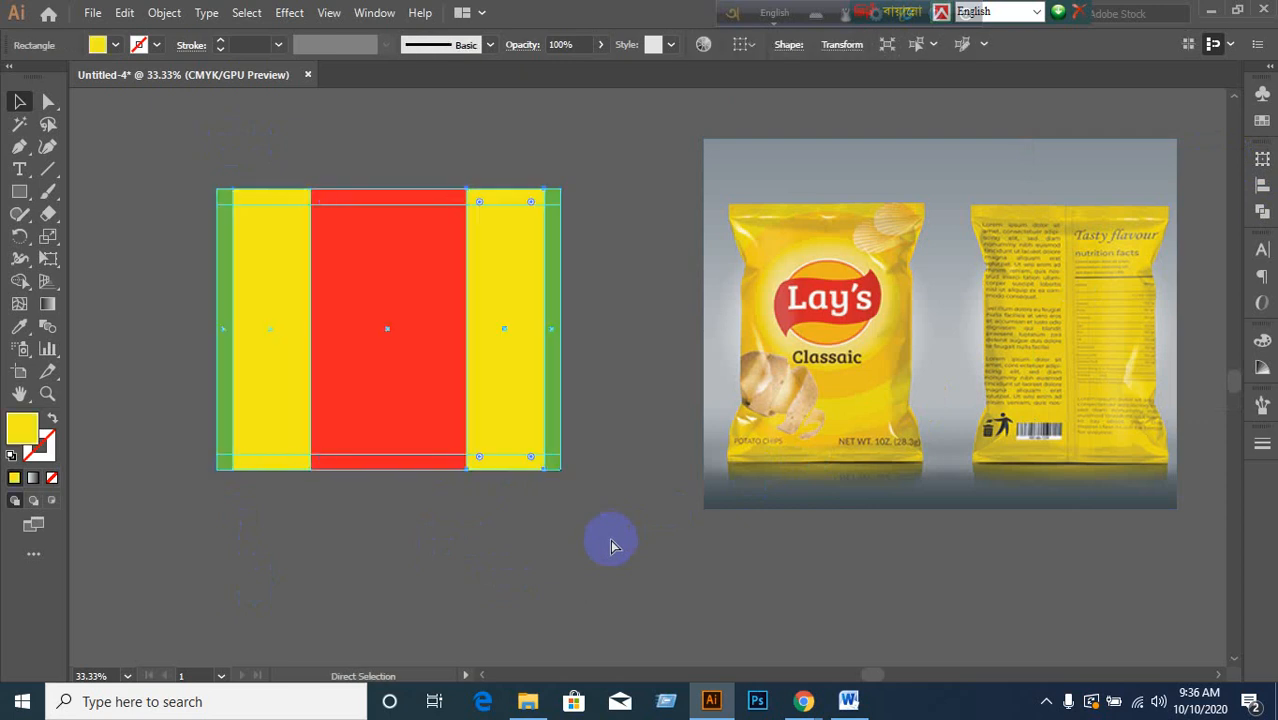
- Undo the pasted copies, the guides and the ungrouping, and go back to the artboard before it was fitted to the panels
{"action": "key", "text": "ctrl+z"}
{"action": "key", "text": "ctrl+z"}
{"action": "key", "text": "ctrl+z"}
{"action": "key", "text": "ctrl+z"}
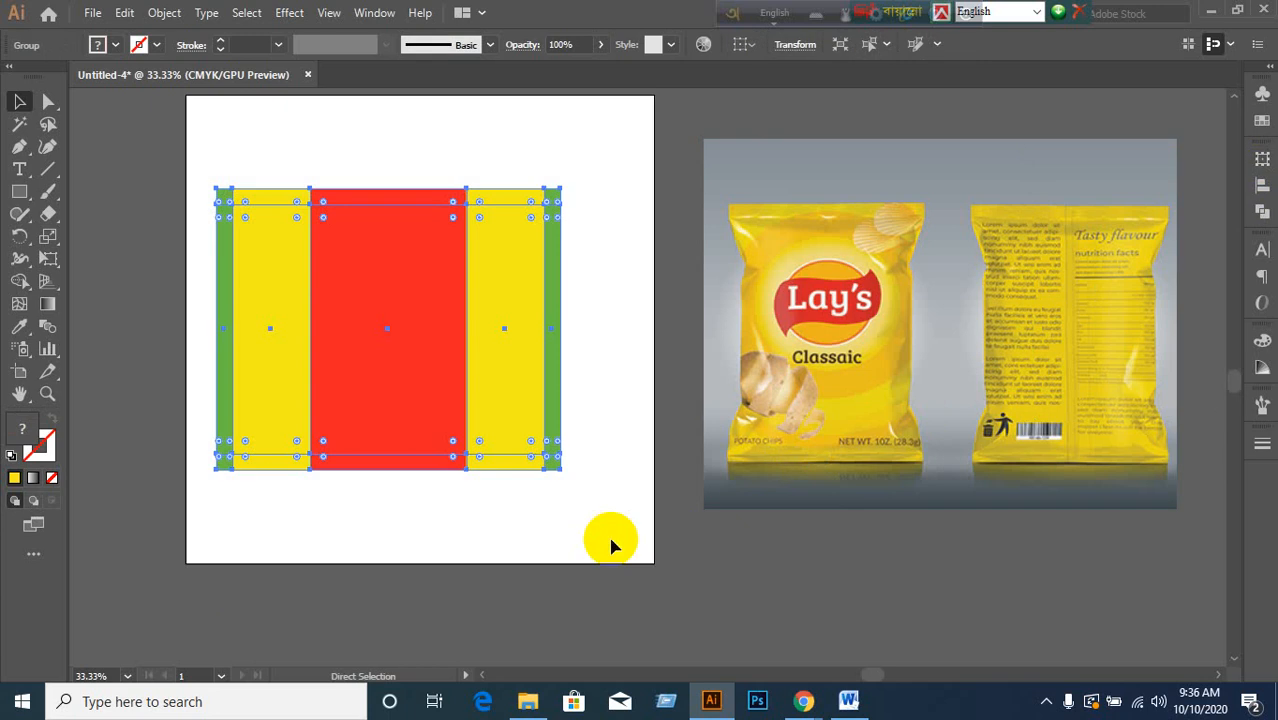
- Release the panel group, test-move the right-hand yellow panel downward, and undo back to the 8 in high panels
{"action": "key", "text": "ctrl+shift+g"}
{"action": "left_click", "coordinate": [611, 539]}
{"action": "left_click_drag", "start_coordinate": [513, 362], "coordinate": [512, 497]}
{"action": "key", "text": "ctrl+z"}
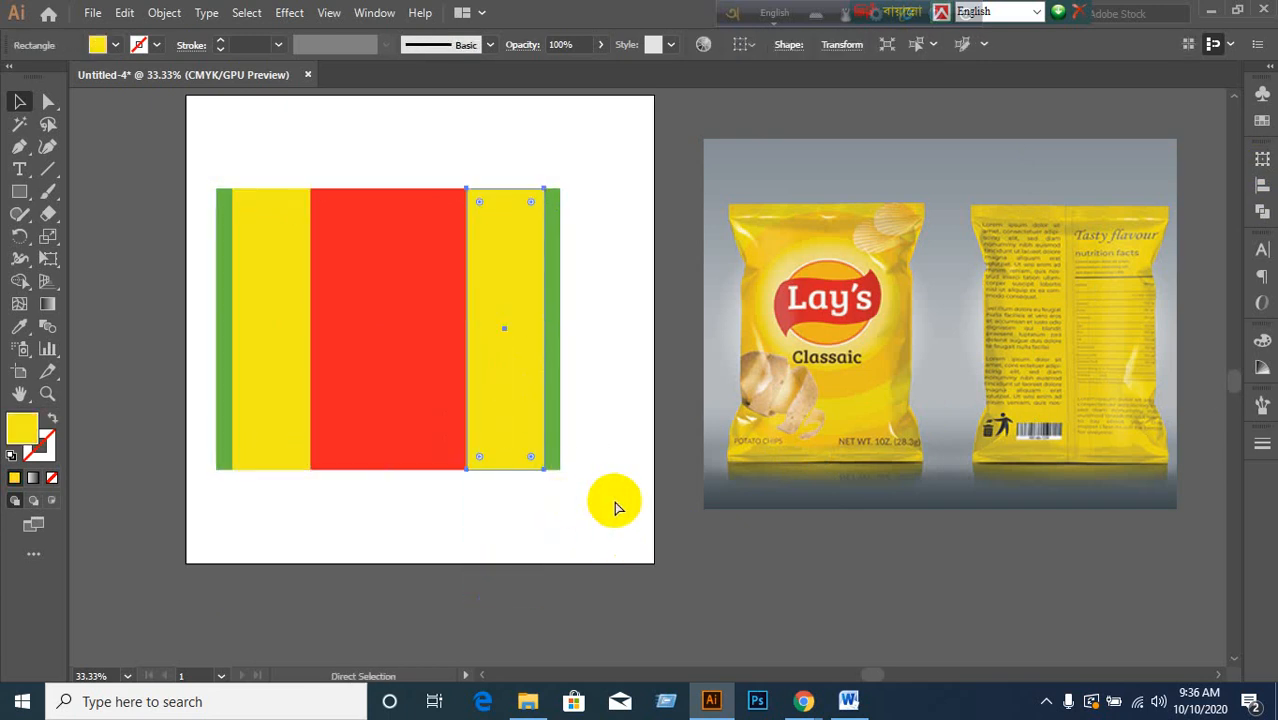
{"action": "key", "text": "ctrl+z"}
- Test-move the red centre panel downward twice to look for a duplicate beneath it, undoing after each move
{"action": "left_click", "coordinate": [525, 491]}
{"action": "left_click_drag", "start_coordinate": [422, 415], "coordinate": [410, 522]}
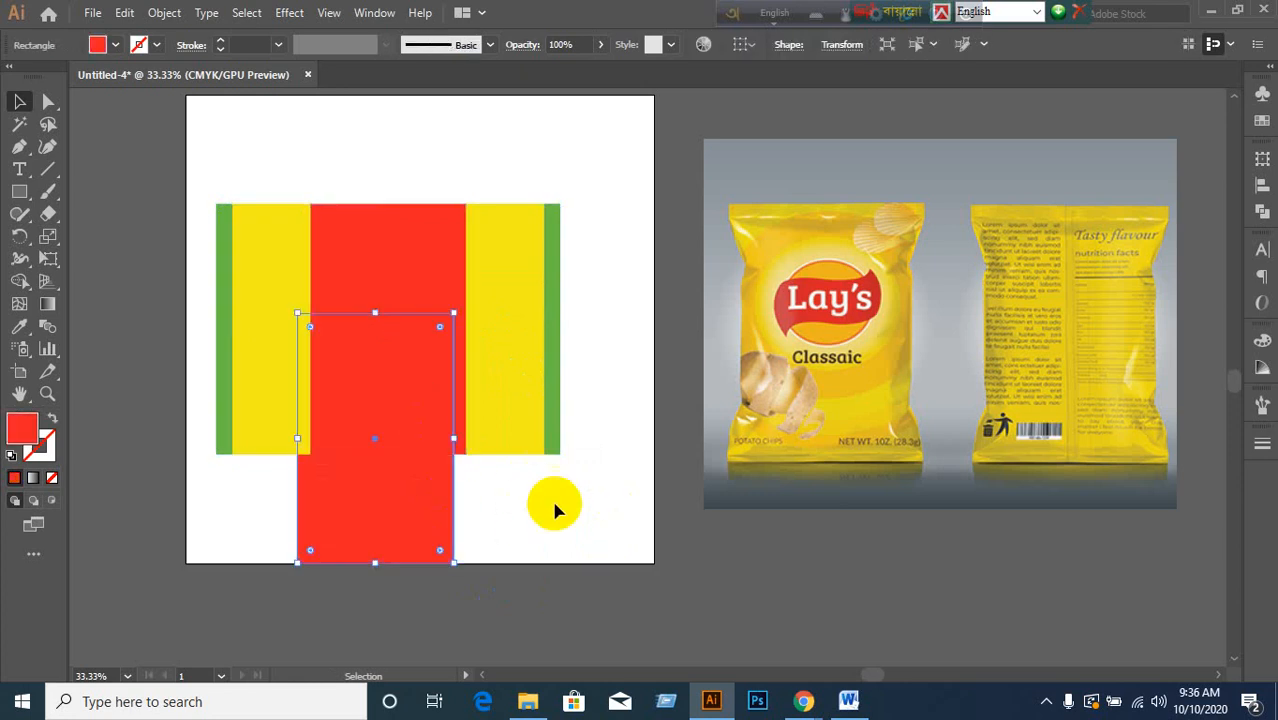
{"action": "key", "text": "ctrl+z"}
{"action": "key", "text": "ctrl+z"}
{"action": "left_click", "coordinate": [585, 506]}
{"action": "scroll", "coordinate": [587, 507], "scroll_direction": "down", "scroll_amount": 1}
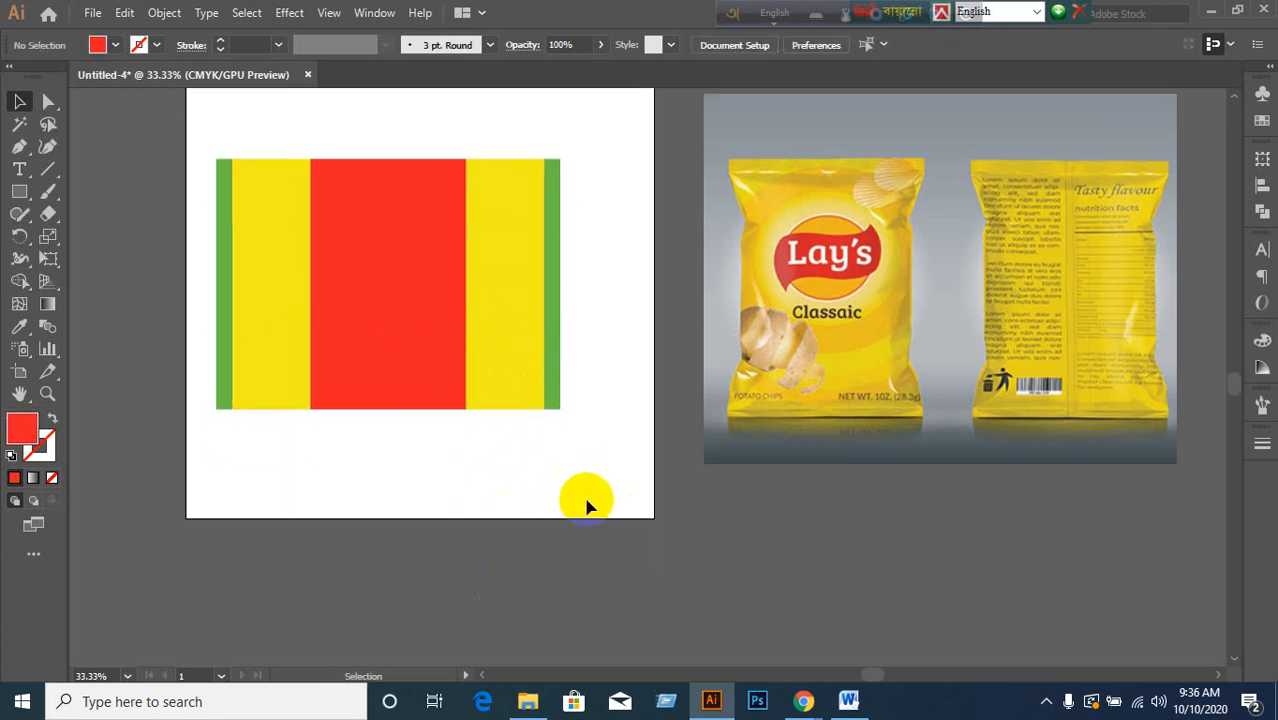
{"action": "left_click_drag", "start_coordinate": [391, 371], "coordinate": [391, 487]}
{"action": "key", "text": "ctrl+z"}
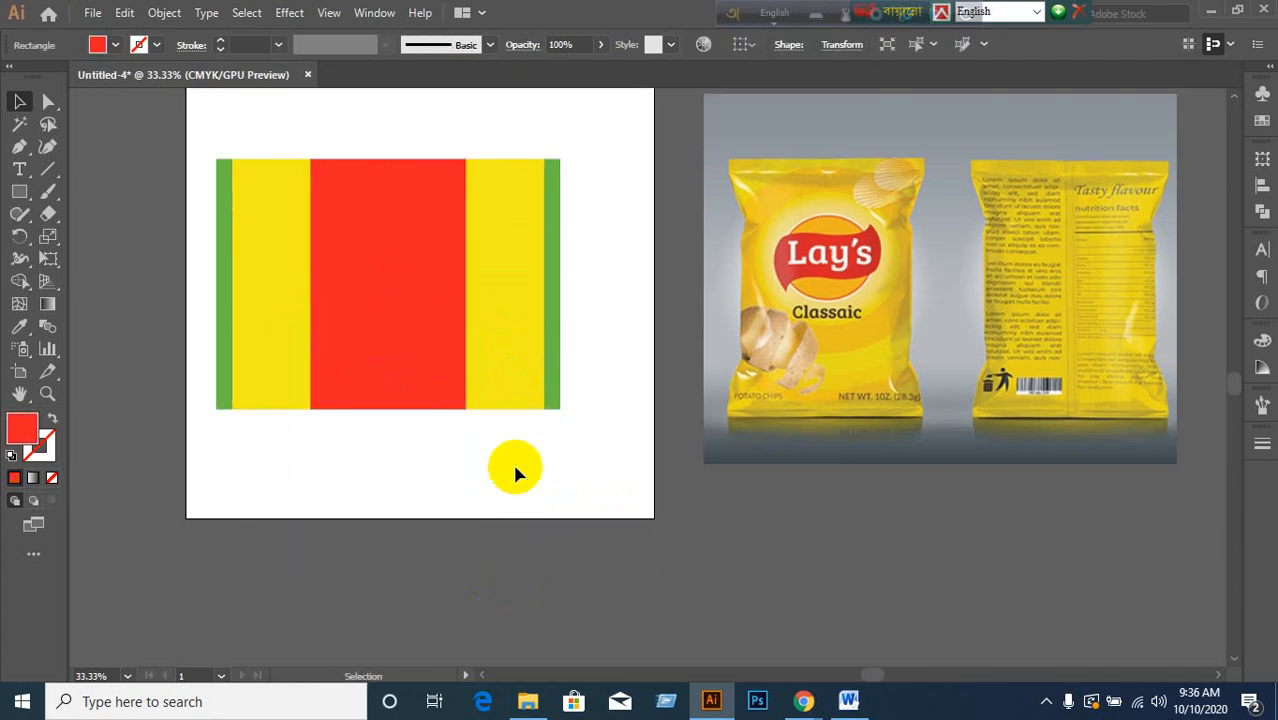
- Test-move the right-hand green panel away from the layout to look for a duplicate beneath it, and undo the move
{"action": "left_click", "coordinate": [287, 414]}
{"action": "left_click", "coordinate": [287, 398]}
{"action": "left_click", "coordinate": [606, 396]}
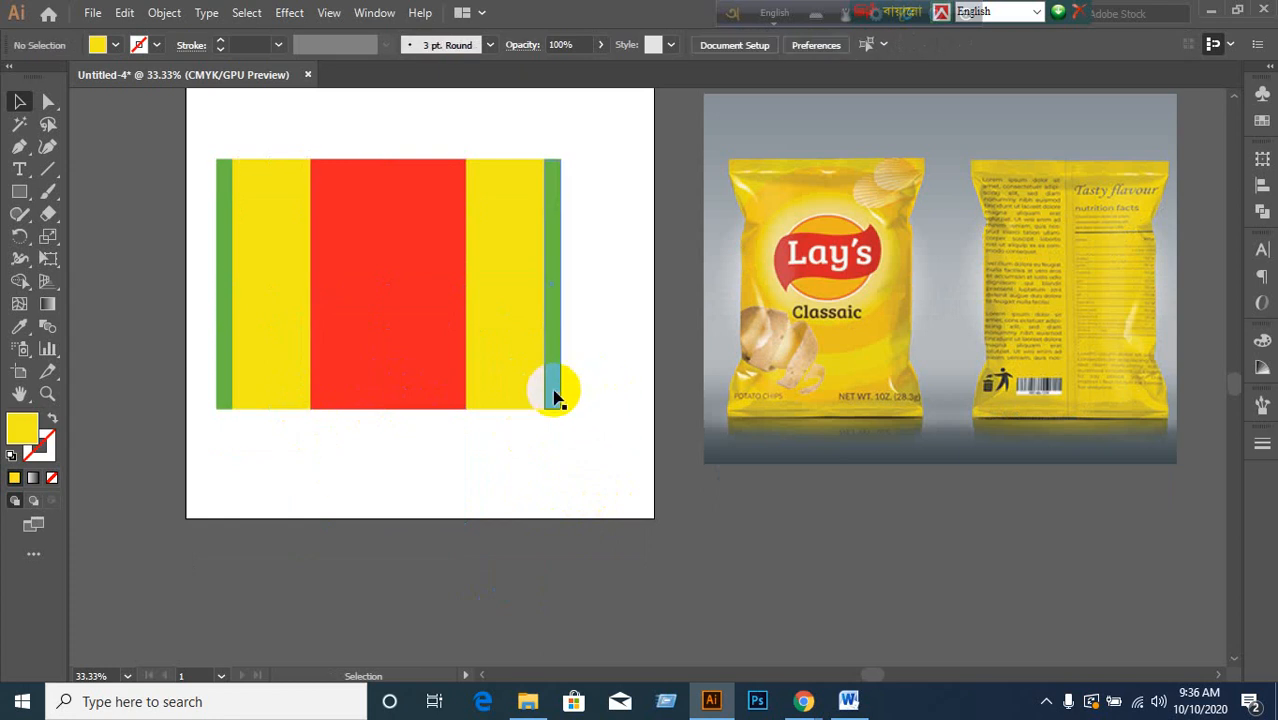
{"action": "left_click_drag", "start_coordinate": [555, 397], "coordinate": [579, 451]}
{"action": "left_click_drag", "start_coordinate": [562, 408], "coordinate": [627, 456]}
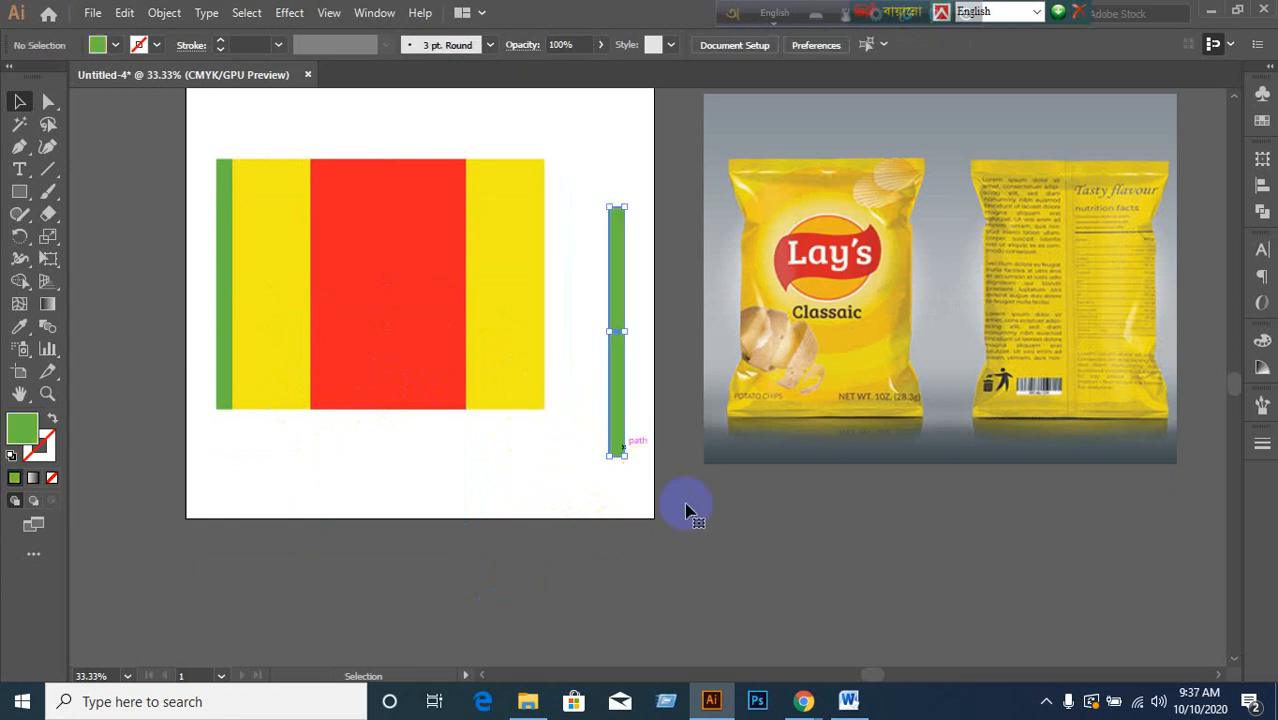
{"action": "key", "text": "ctrl+z"}
{"action": "left_click", "coordinate": [616, 491]}
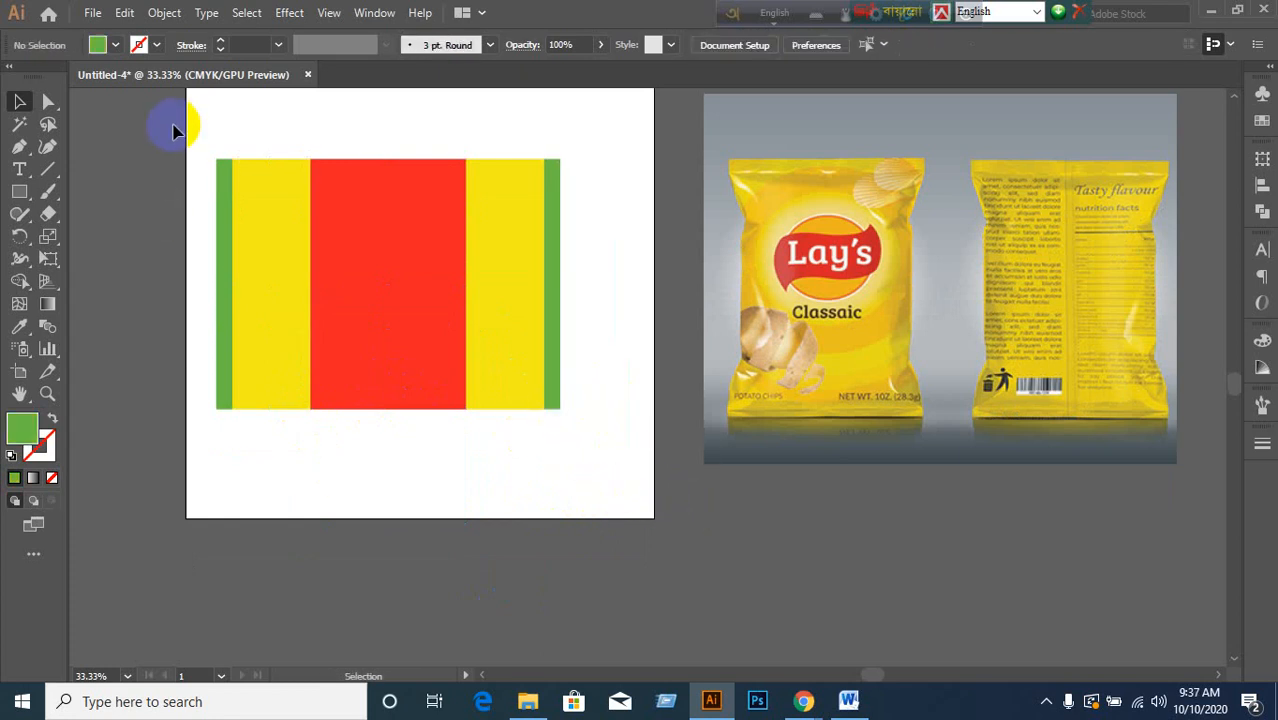
- Select all five panels together and check their combined width and height
{"action": "left_click_drag", "start_coordinate": [172, 130], "coordinate": [650, 485]}
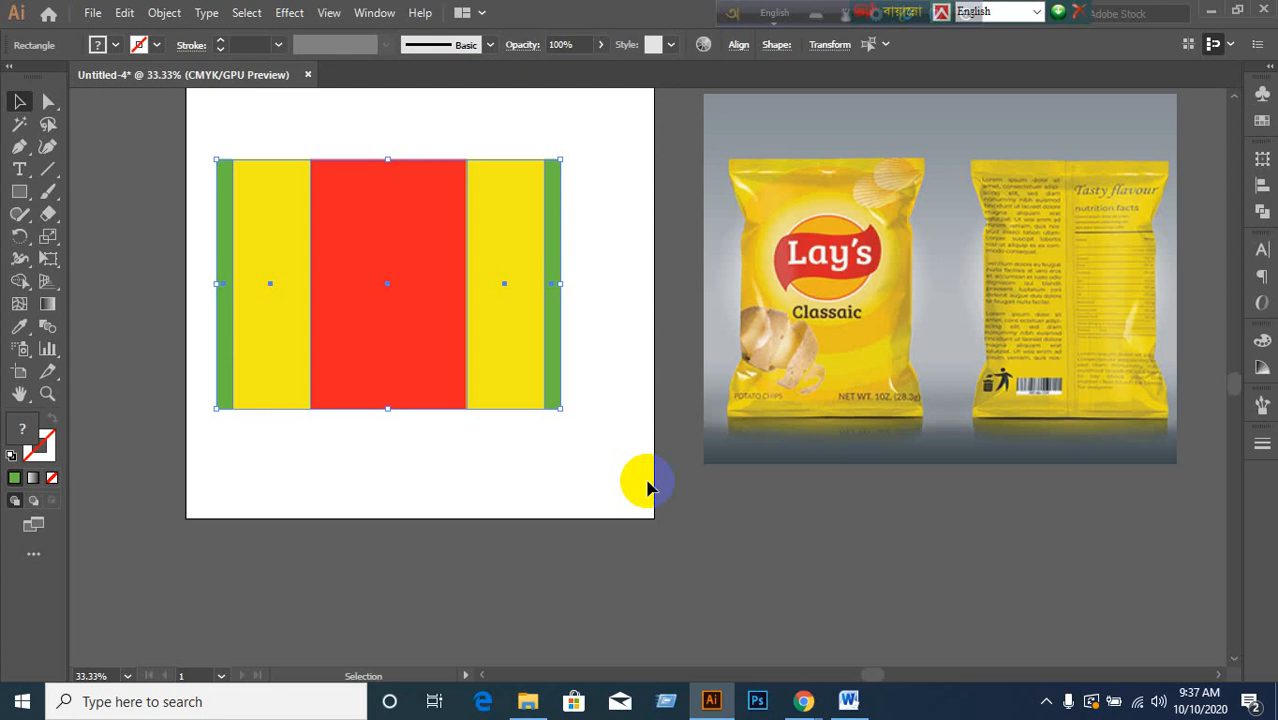
{"action": "left_click", "coordinate": [646, 485]}
{"action": "left_click", "coordinate": [456, 366]}
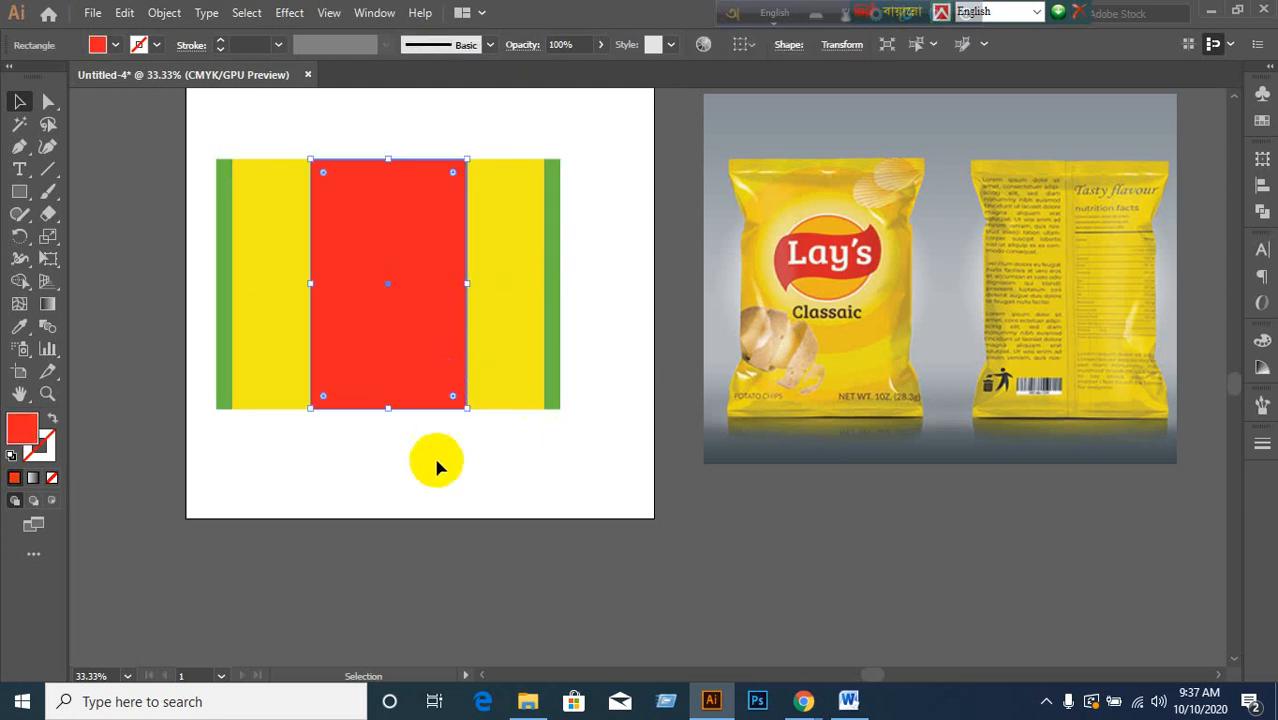
{"action": "left_click", "coordinate": [436, 462]}
{"action": "left_click_drag", "start_coordinate": [188, 136], "coordinate": [350, 288]}
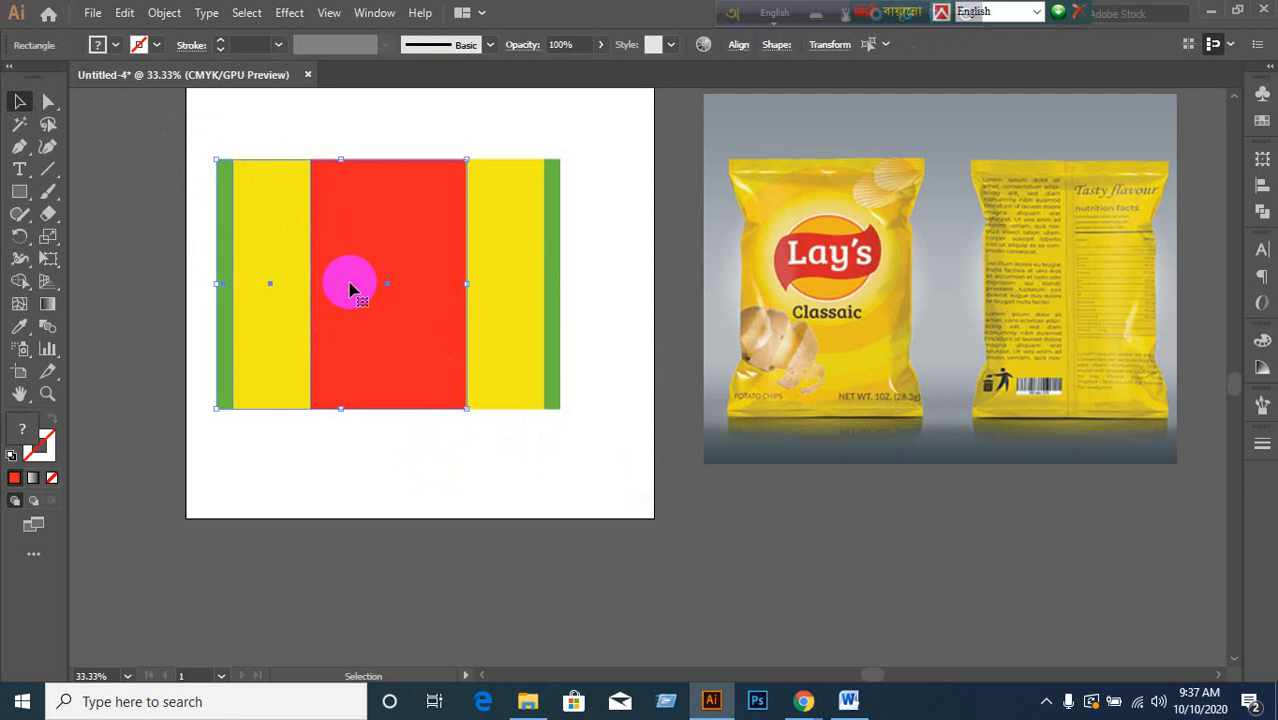
{"action": "left_click", "coordinate": [207, 145]}
{"action": "left_click_drag", "start_coordinate": [188, 134], "coordinate": [615, 485]}
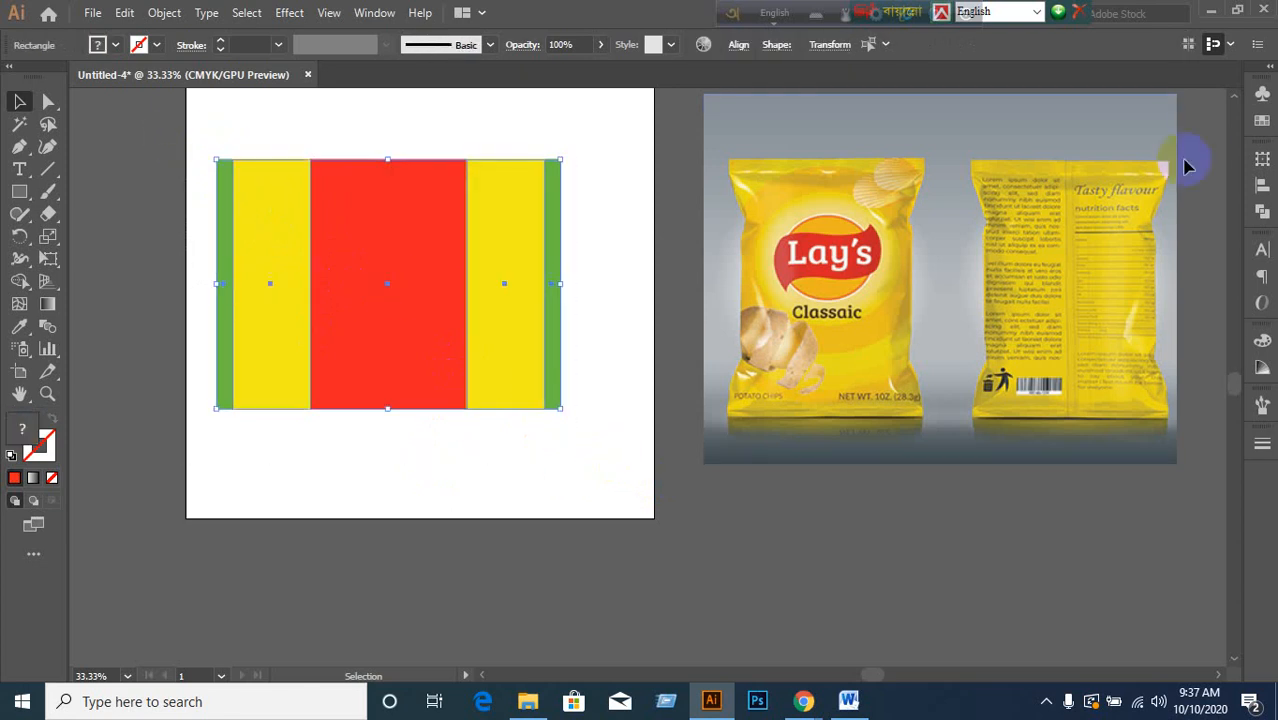
{"action": "left_click", "coordinate": [1263, 168]}
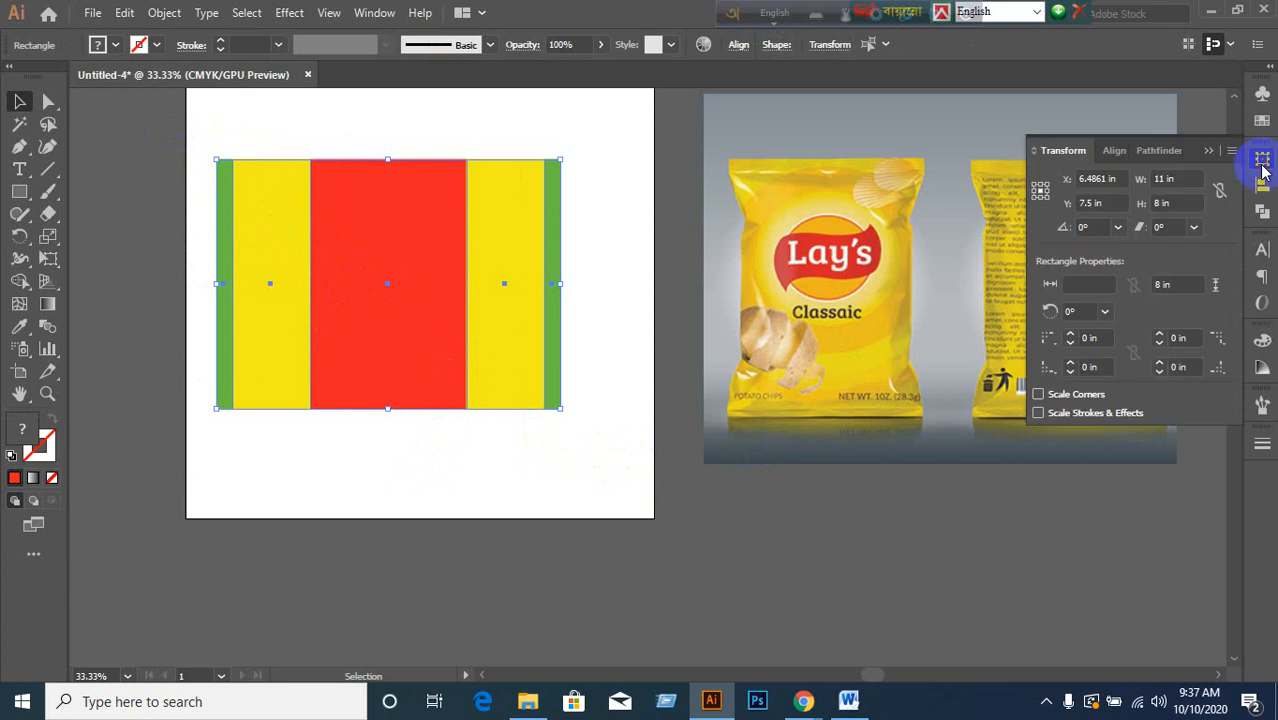
{"action": "left_click", "coordinate": [1211, 151]}
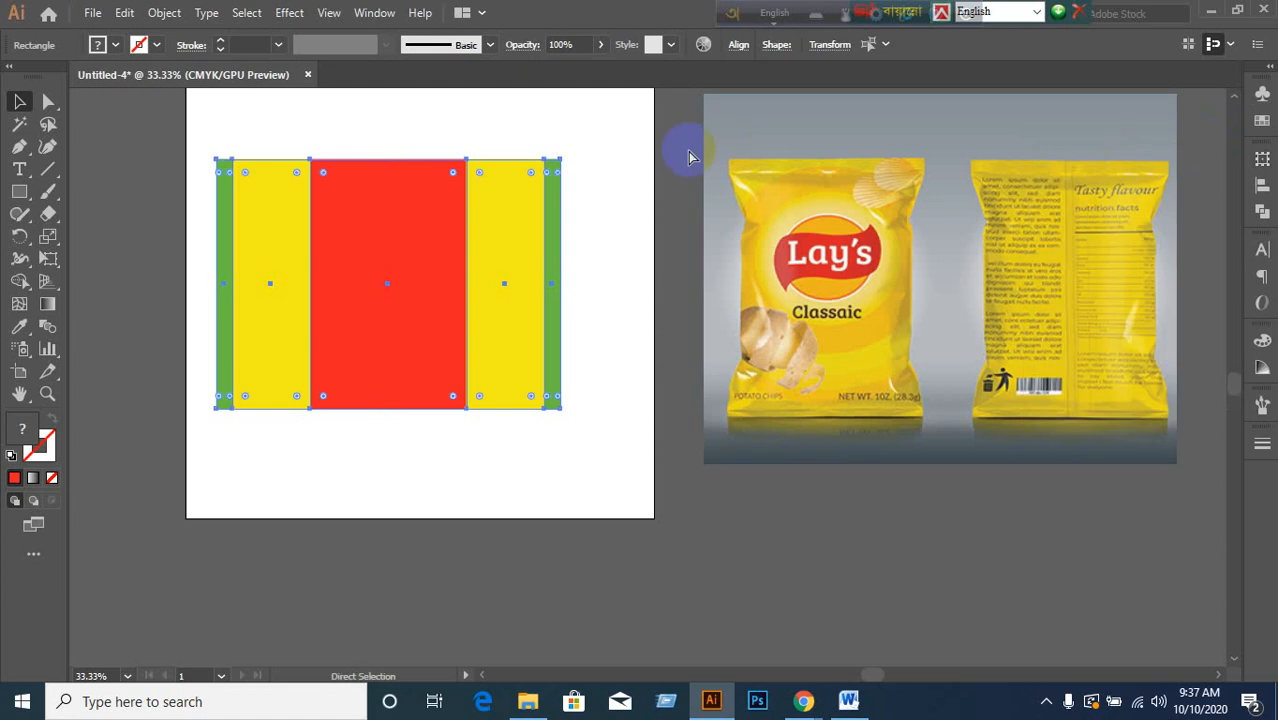
- Try pasting another copy of the panels, and undo back to the single grouped set
{"action": "key", "text": "ctrl+v"}
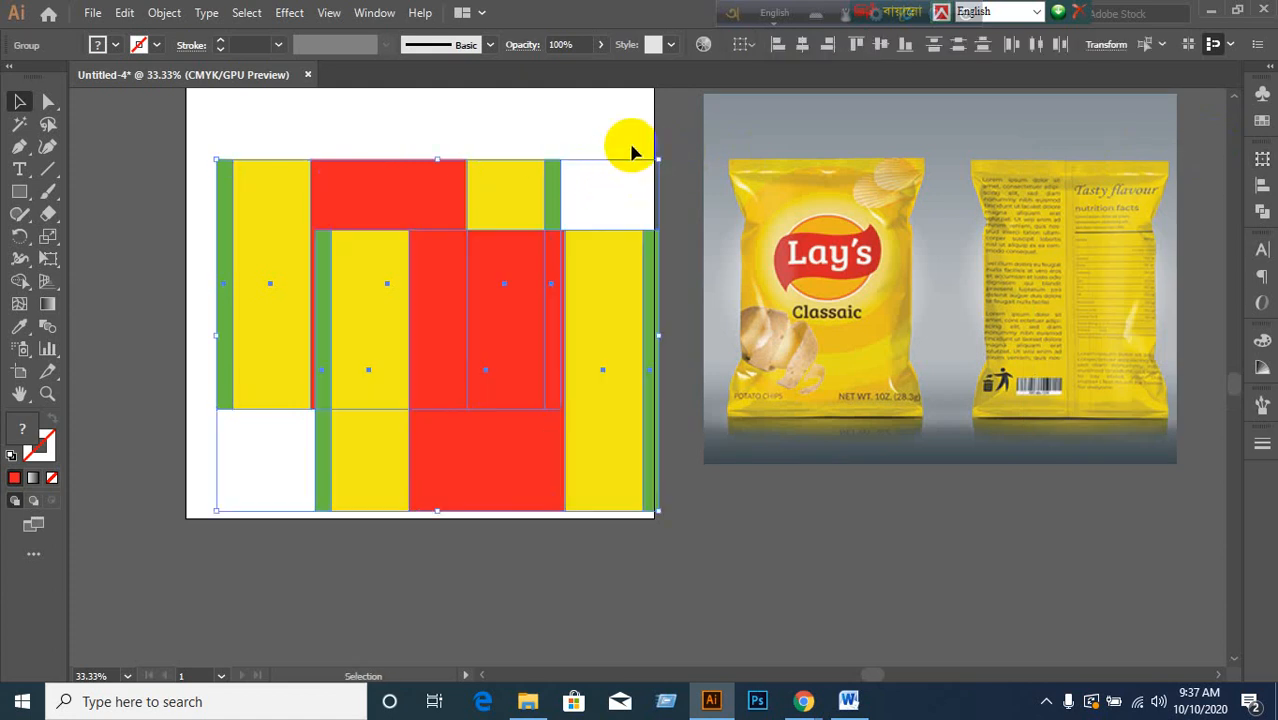
{"action": "left_click", "coordinate": [624, 145]}
{"action": "key", "text": "ctrl+z"}
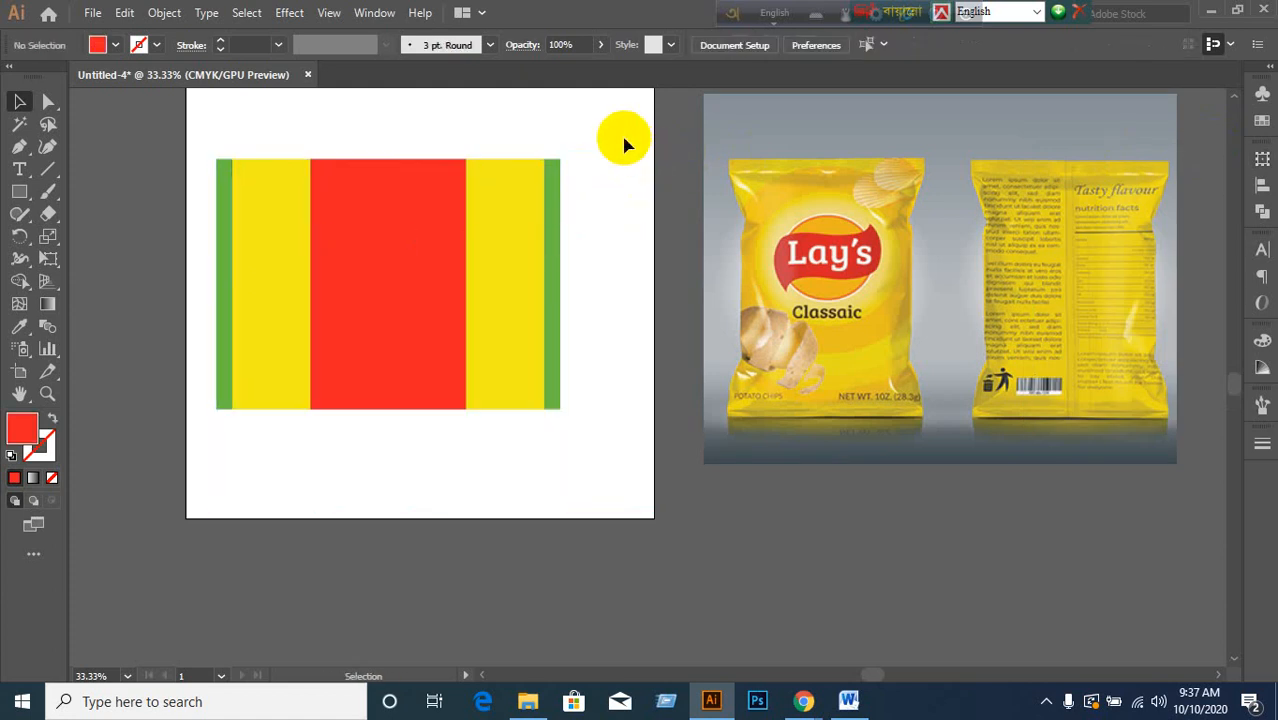
- Select the panel group and check its overall dimensions
{"action": "left_click", "coordinate": [424, 222]}
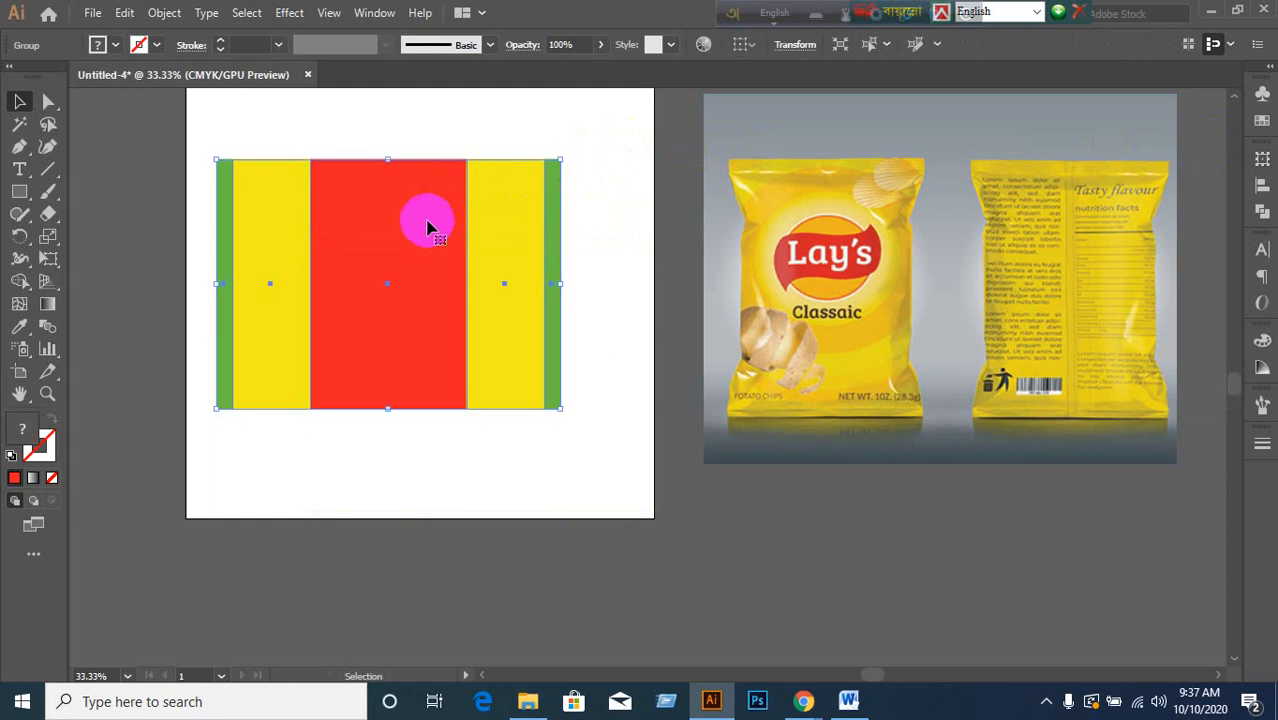
{"action": "left_click", "coordinate": [1260, 162]}
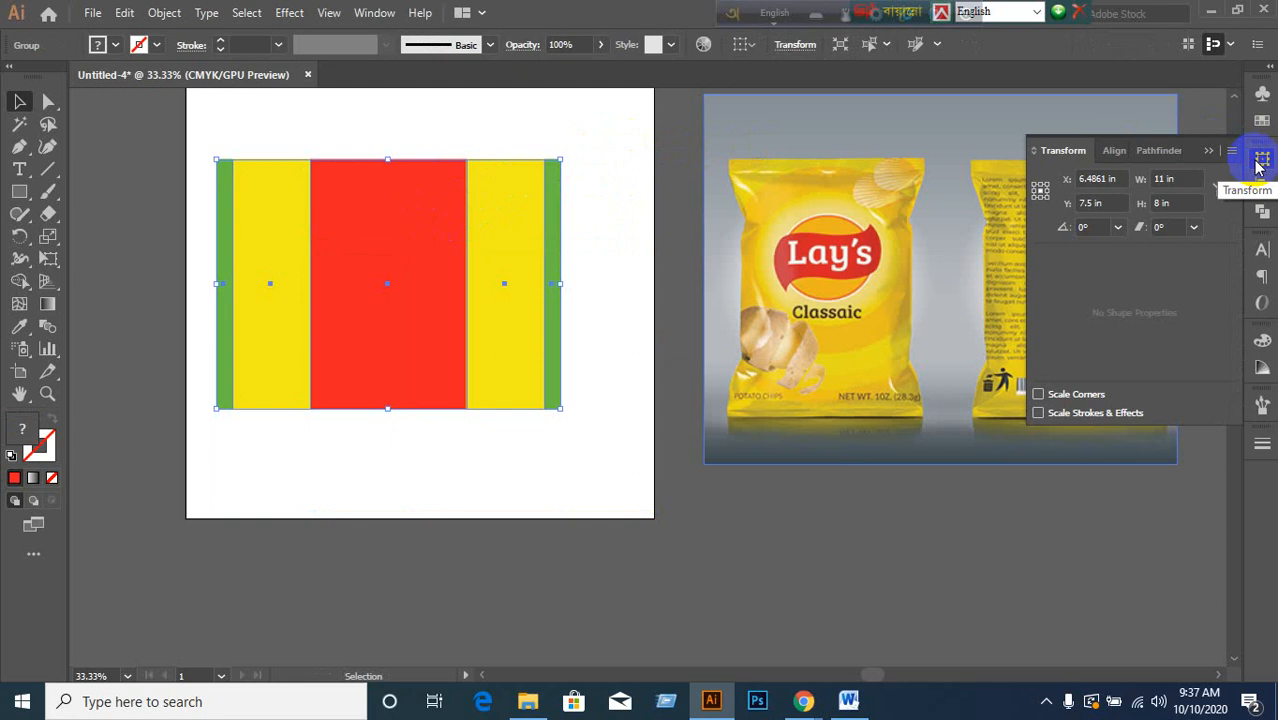
{"action": "left_click", "coordinate": [1210, 150]}
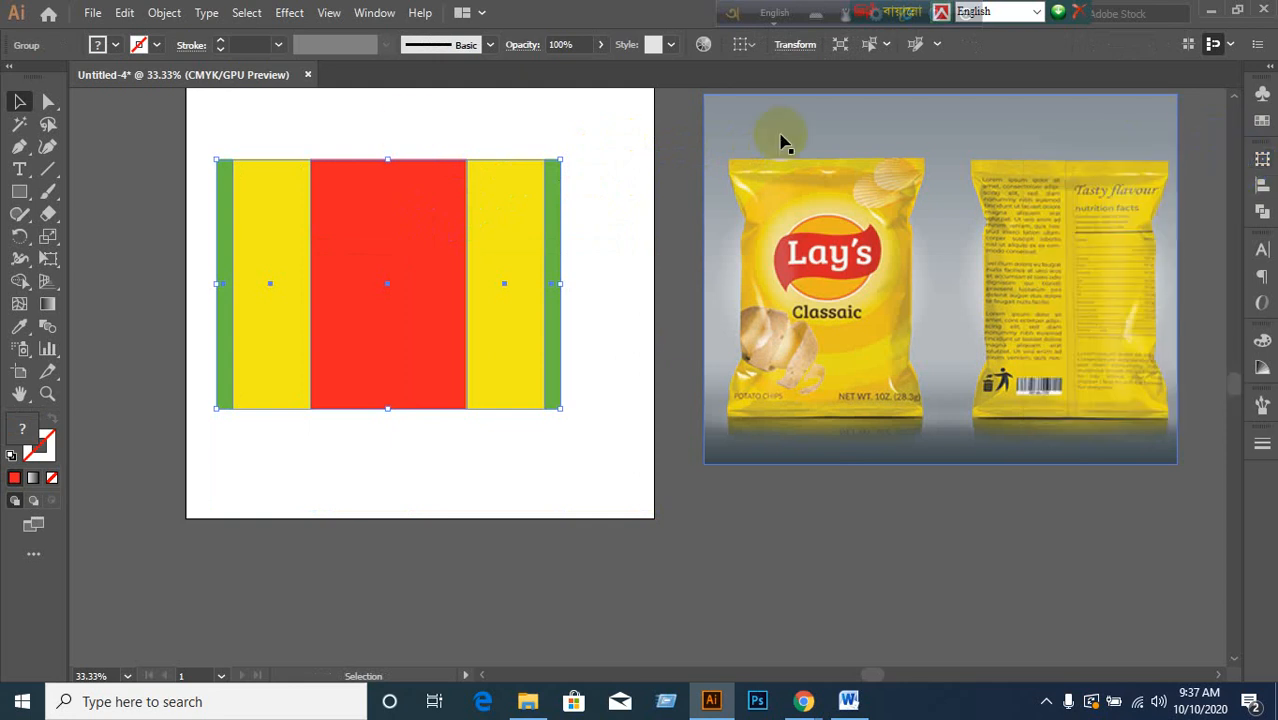
- Ungroup the five panels and test-move the red centre panel downward, undoing only the move
{"action": "left_click", "coordinate": [480, 120]}
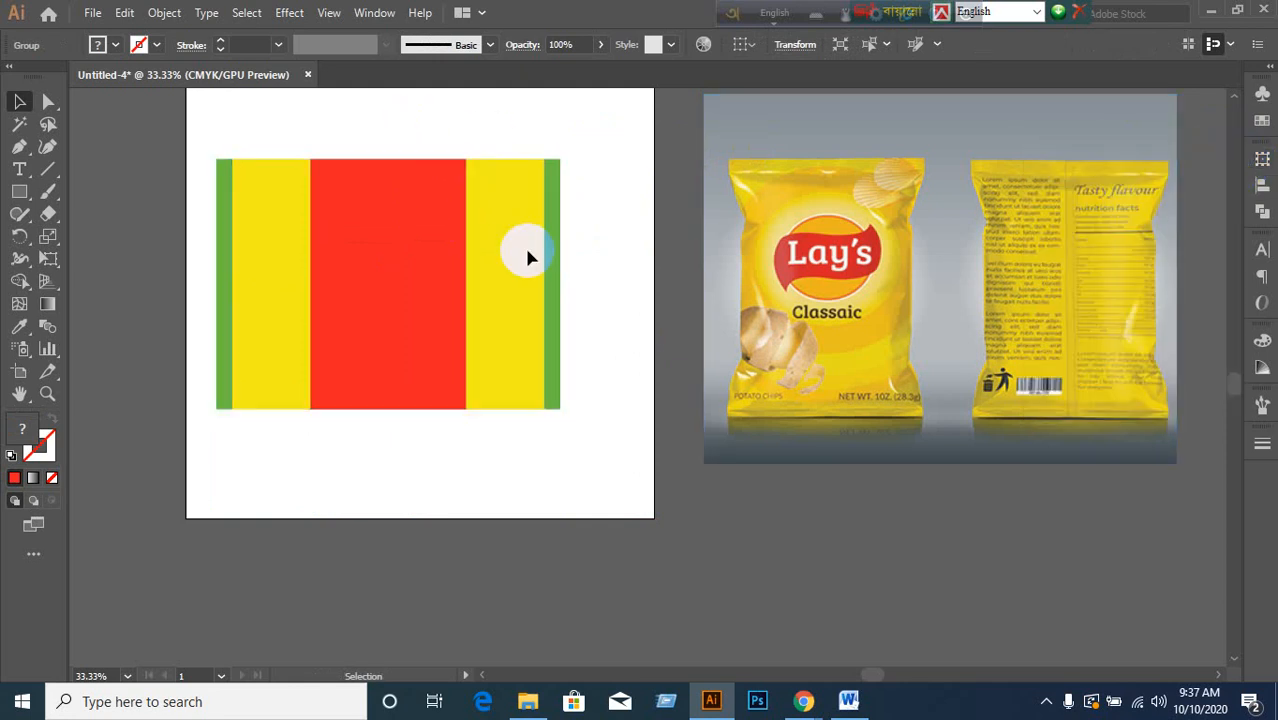
{"action": "left_click", "coordinate": [525, 249]}
{"action": "right_click", "coordinate": [448, 252]}
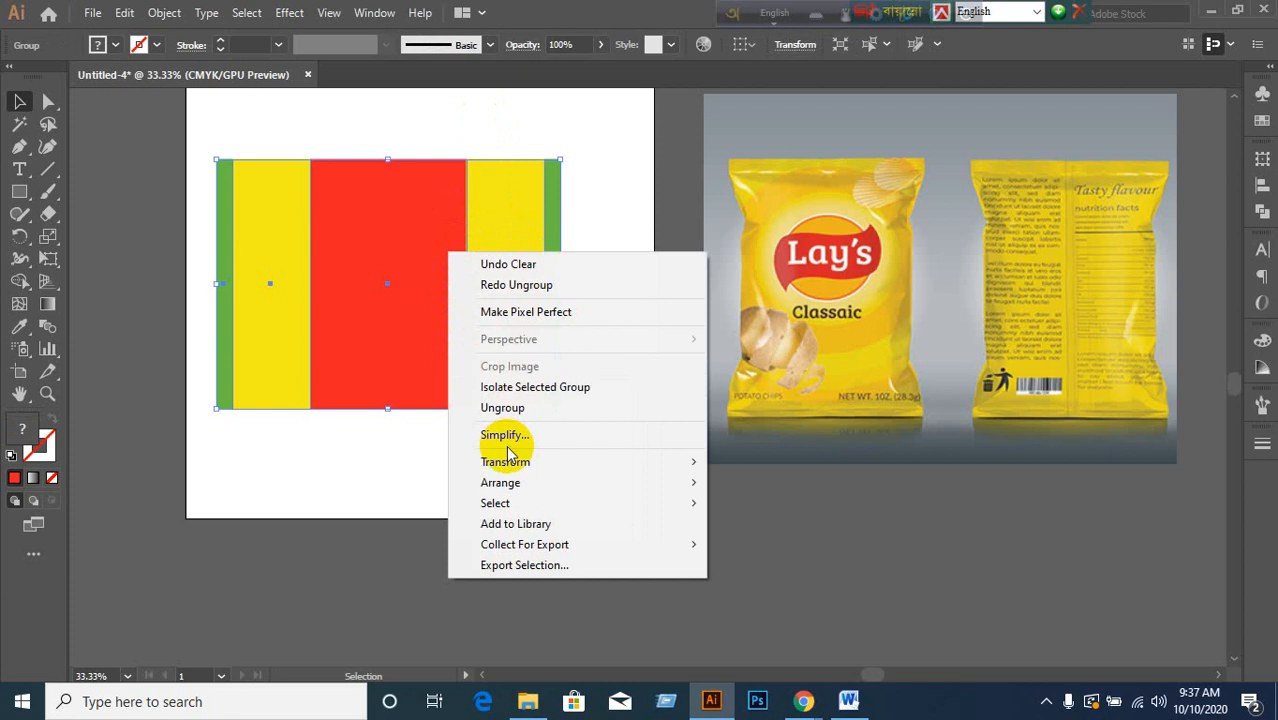
{"action": "left_click", "coordinate": [496, 407]}
{"action": "left_click_drag", "start_coordinate": [371, 385], "coordinate": [376, 486]}
{"action": "key", "text": "ctrl+z"}
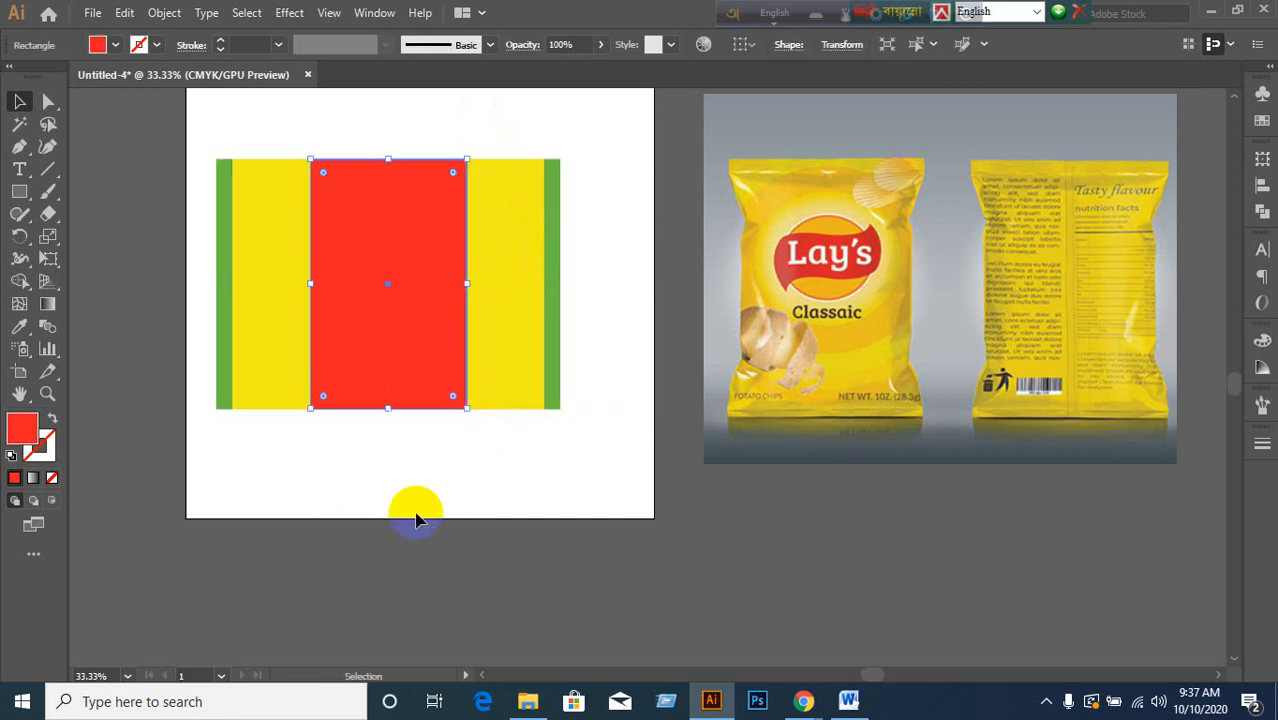
{"action": "left_click", "coordinate": [414, 515]}
- Duplicate all five panels in place and set the height of the copies to 9 in
{"action": "left_click_drag", "start_coordinate": [198, 146], "coordinate": [633, 503]}
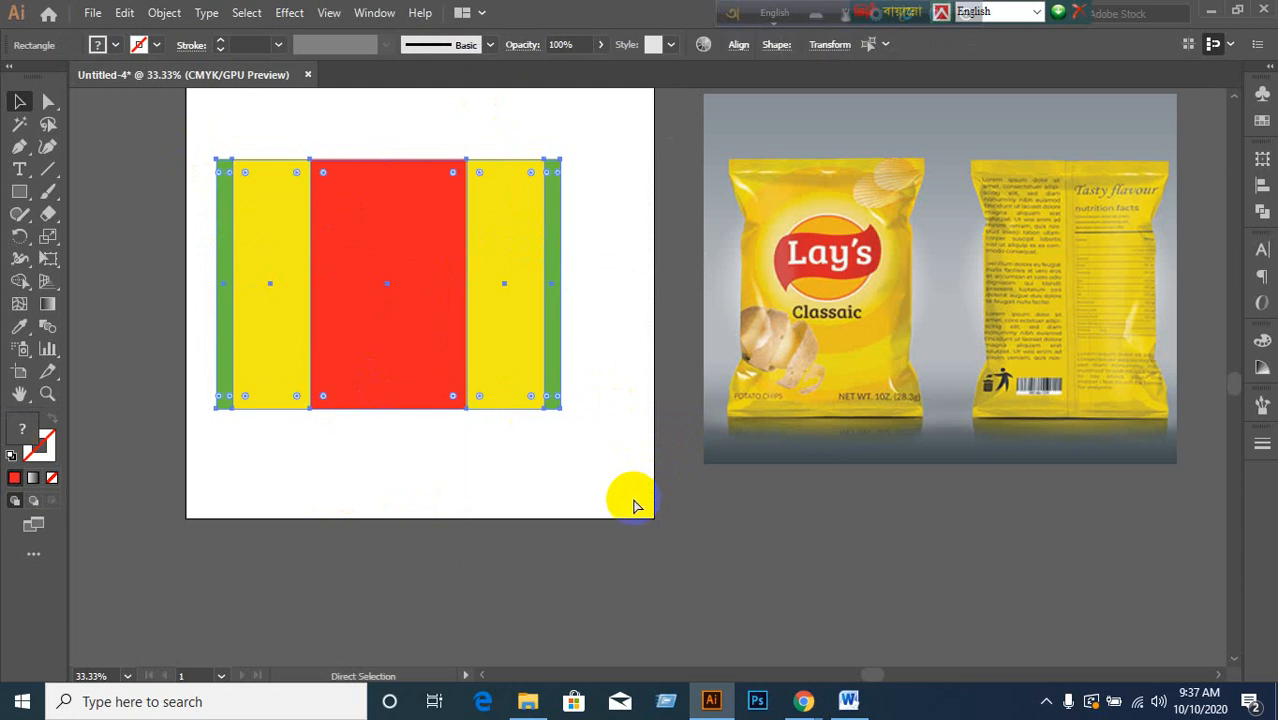
{"action": "key", "text": "v"}
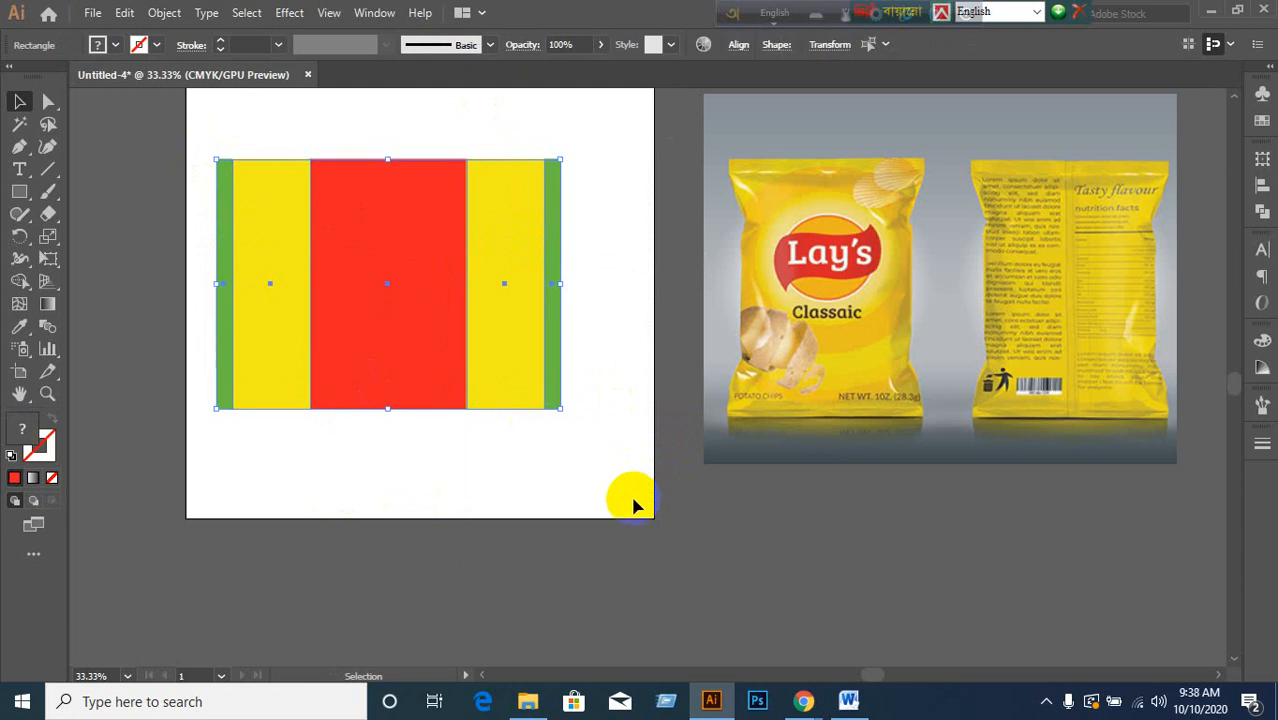
{"action": "left_click", "coordinate": [1262, 158]}
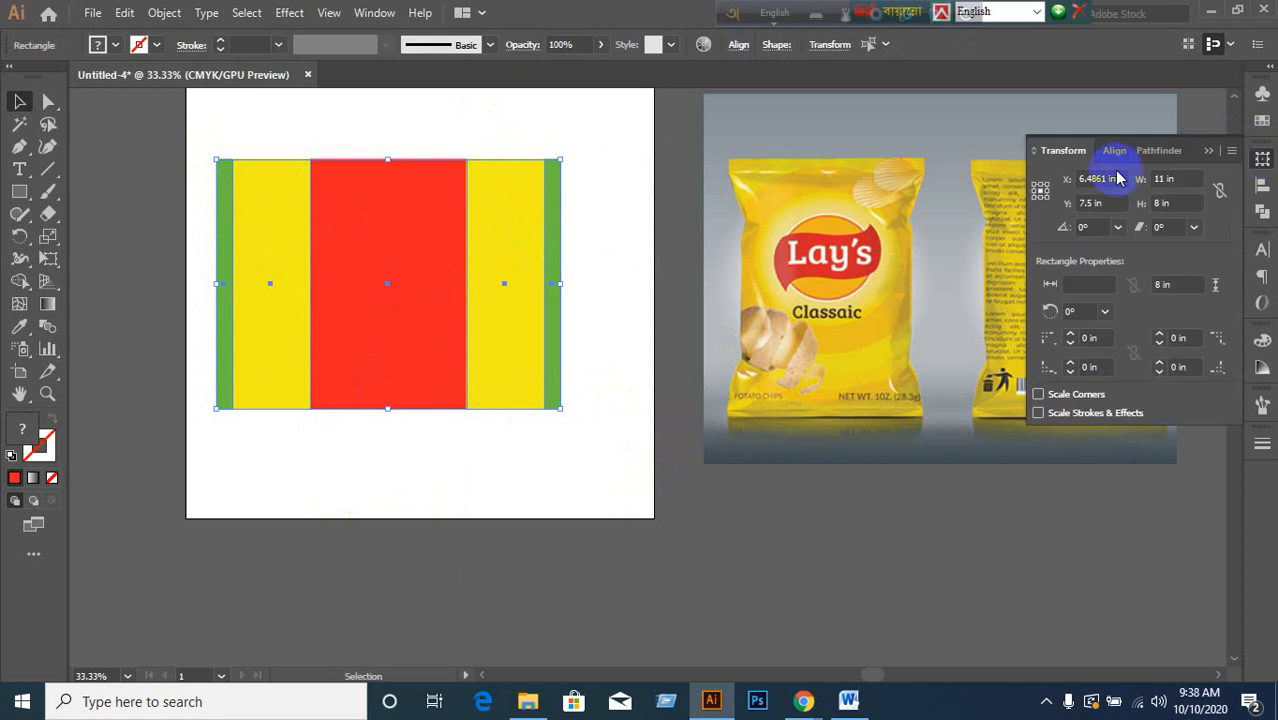
{"action": "left_click", "coordinate": [1179, 201]}
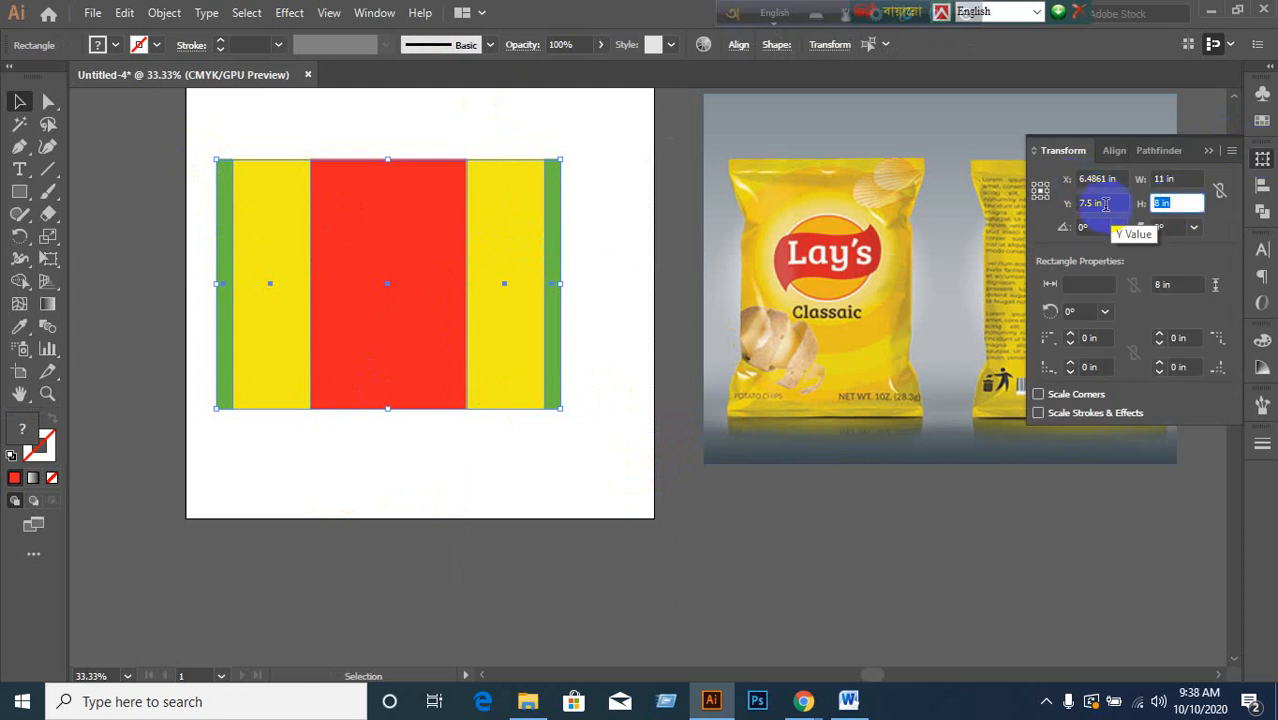
{"action": "type", "text": "9"}
{"action": "key", "text": "Return"}
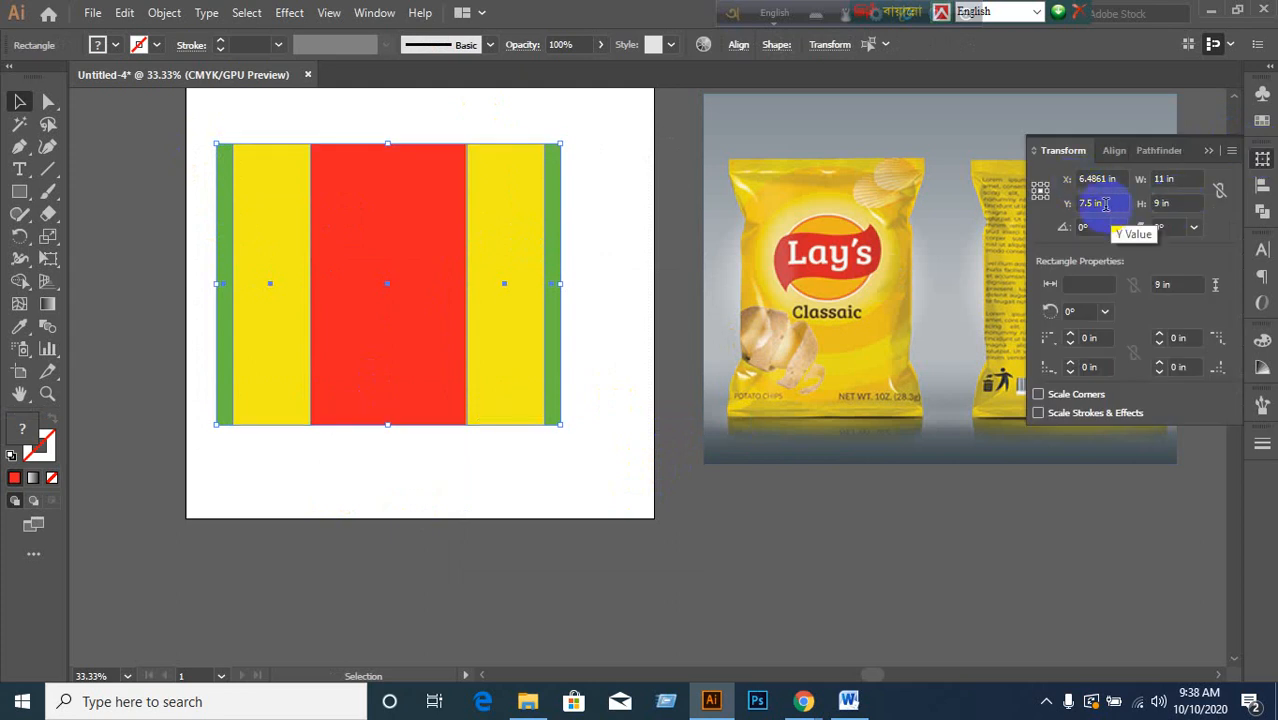
- Group the 8 in and 9 in panel sets together, and undo a test move of the group
{"action": "left_click", "coordinate": [627, 302]}
{"action": "left_click_drag", "start_coordinate": [198, 122], "coordinate": [650, 476]}
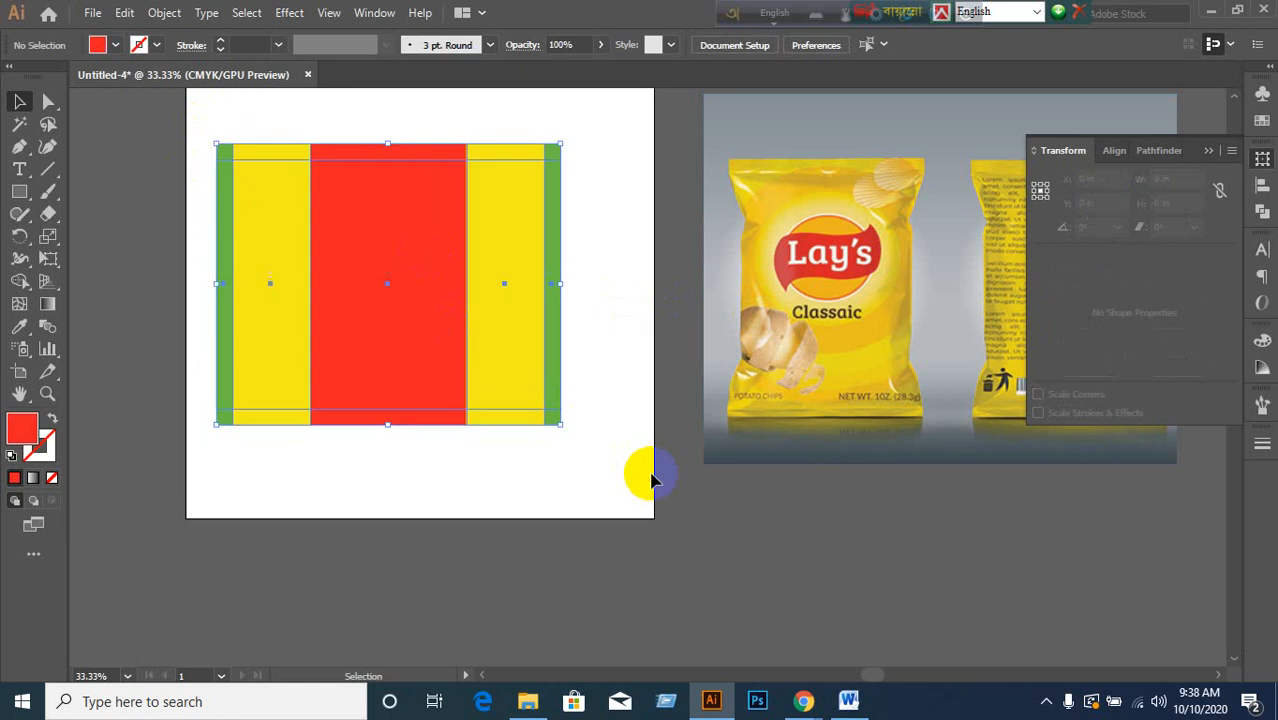
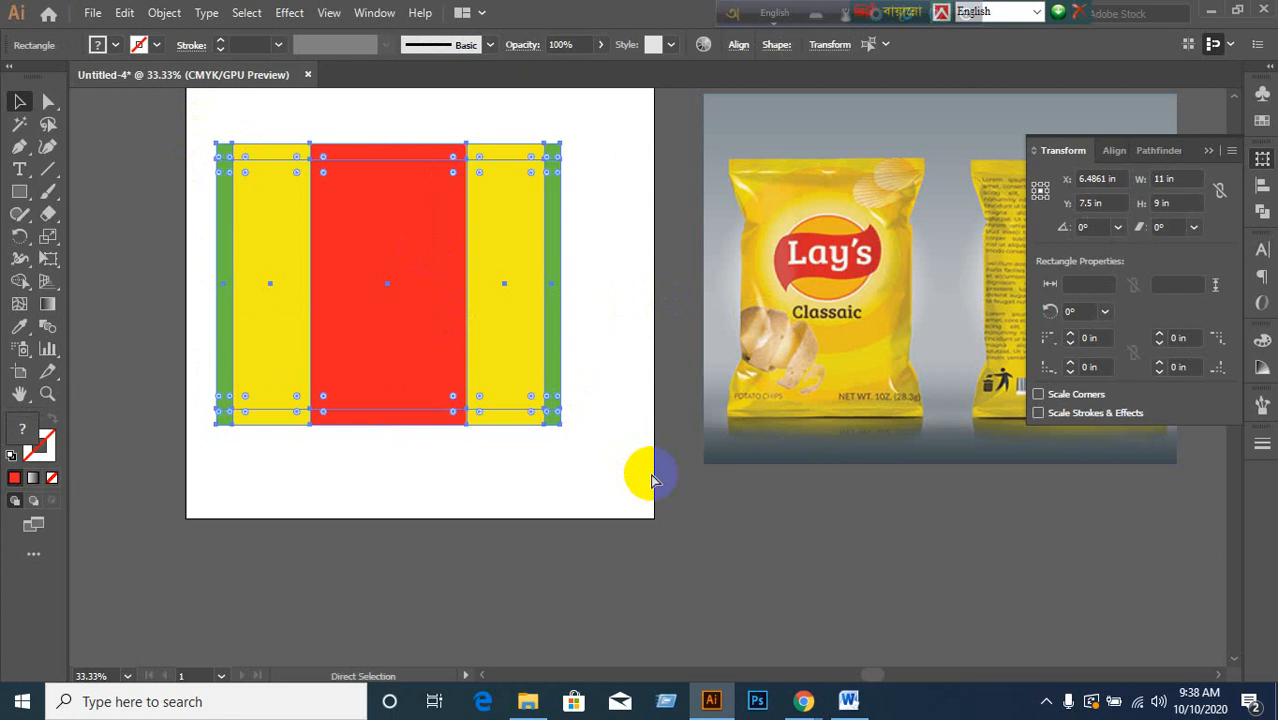
{"action": "key", "text": "ctrl+g"}
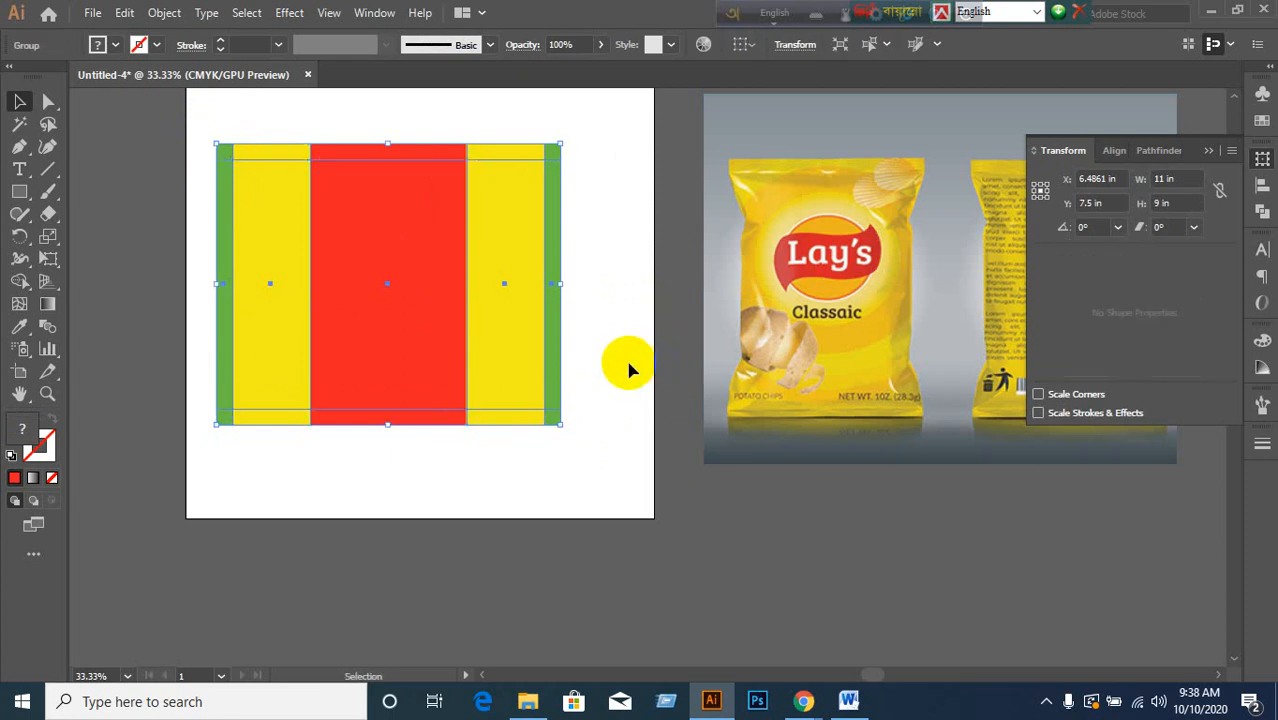
{"action": "left_click_drag", "start_coordinate": [448, 305], "coordinate": [542, 366]}
{"action": "key", "text": "ctrl+z"}
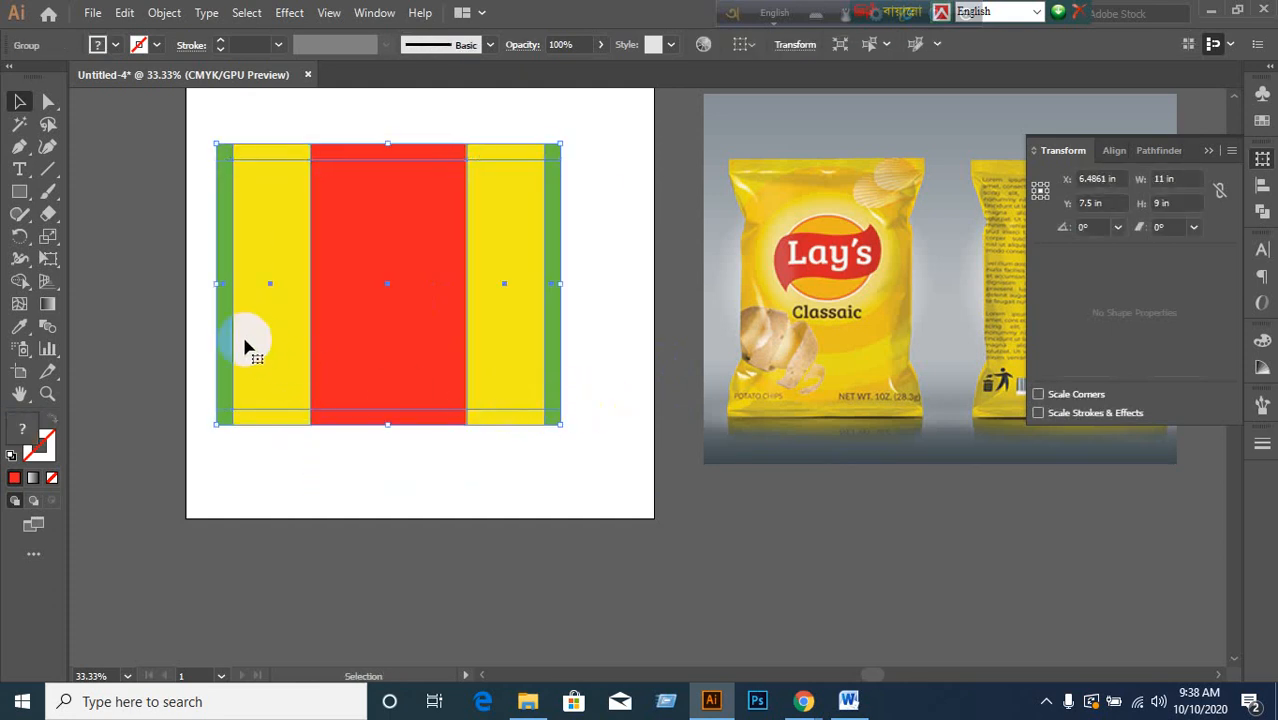
- Fit the artboard to the grouped panels at 11 x 9 in
{"action": "left_click", "coordinate": [19, 371]}
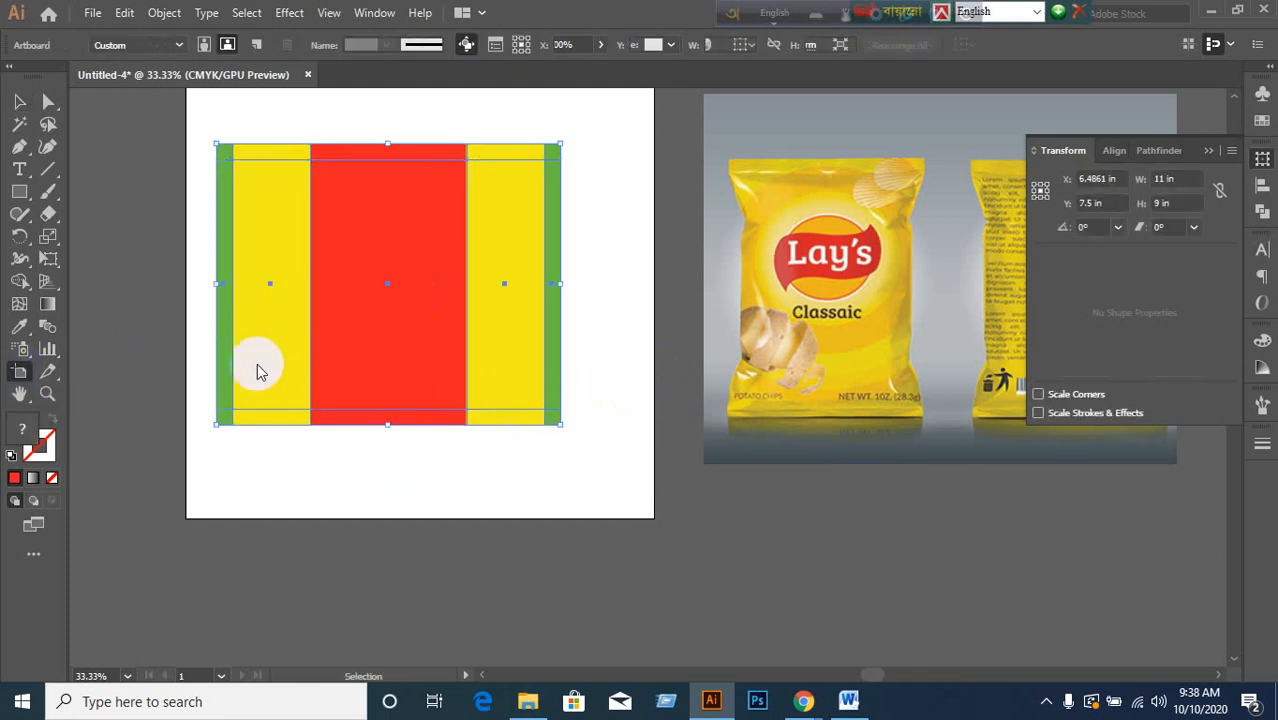
{"action": "left_click", "coordinate": [372, 323]}
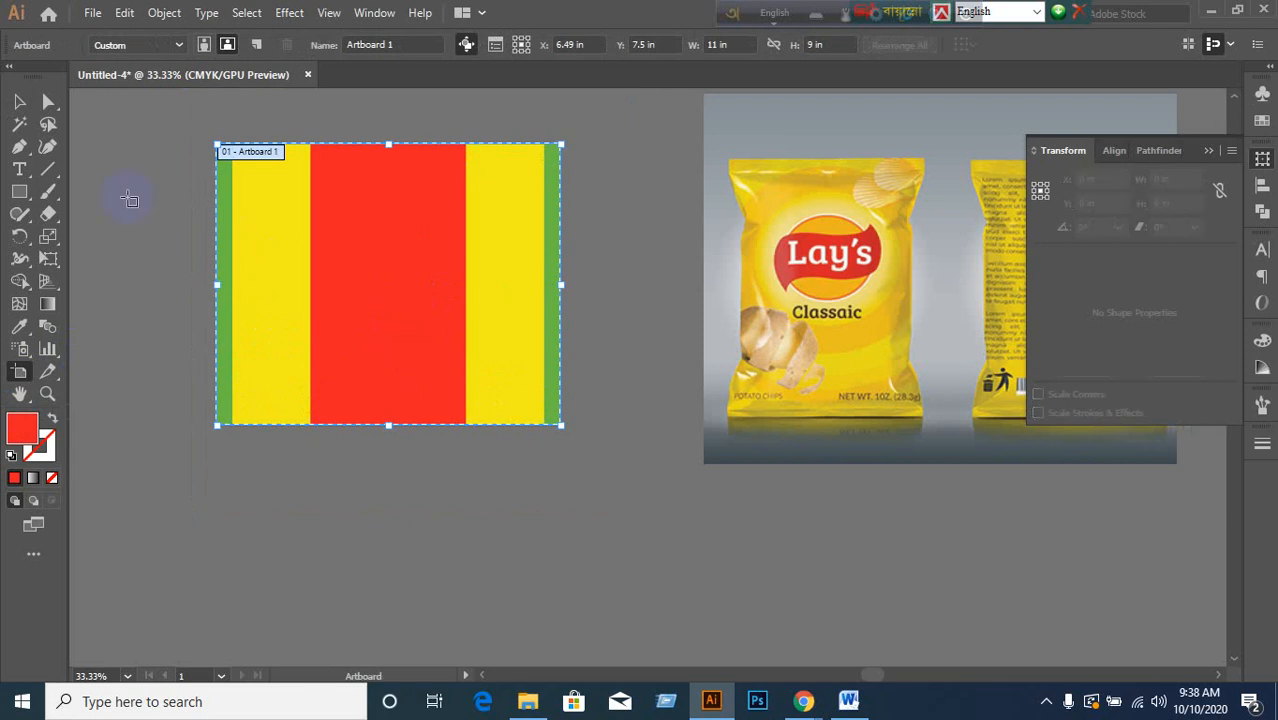
{"action": "left_click", "coordinate": [18, 102]}
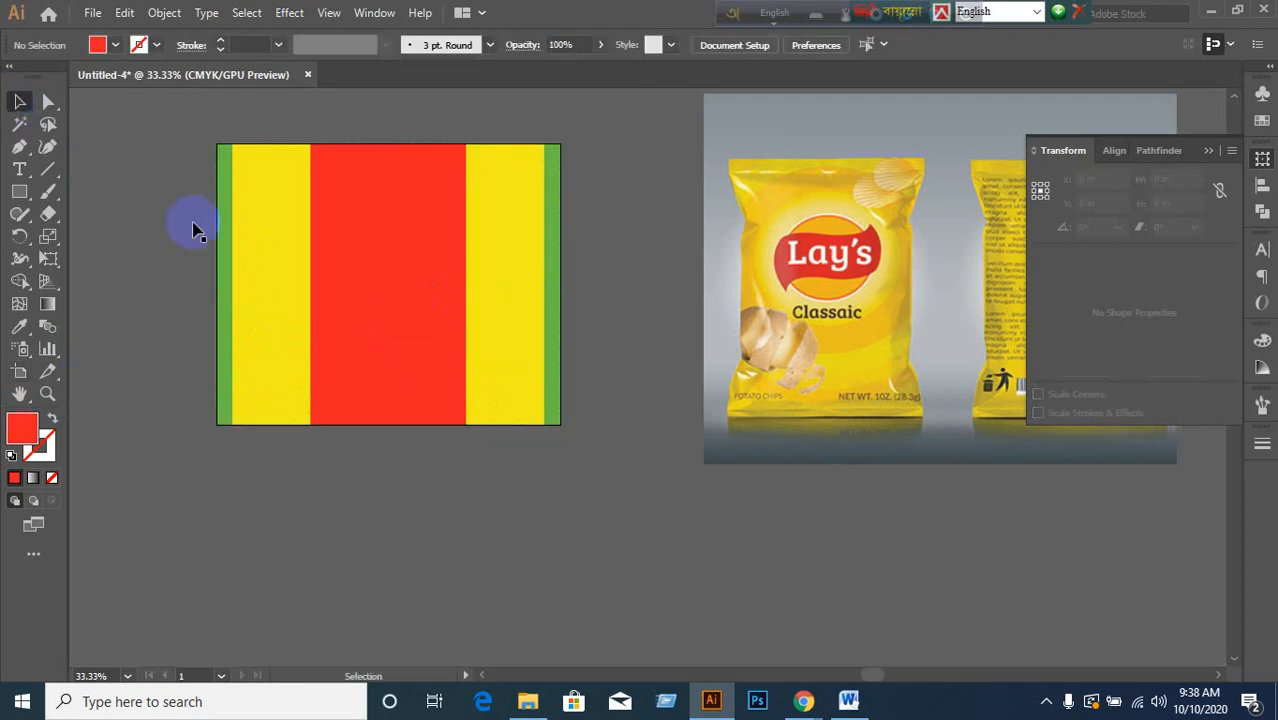
- Test-move the panel group off the artboard to check the artboard underneath, and undo the move
{"action": "left_click", "coordinate": [371, 266]}
{"action": "left_click_drag", "start_coordinate": [371, 266], "coordinate": [422, 368]}
{"action": "key", "text": "ctrl"}
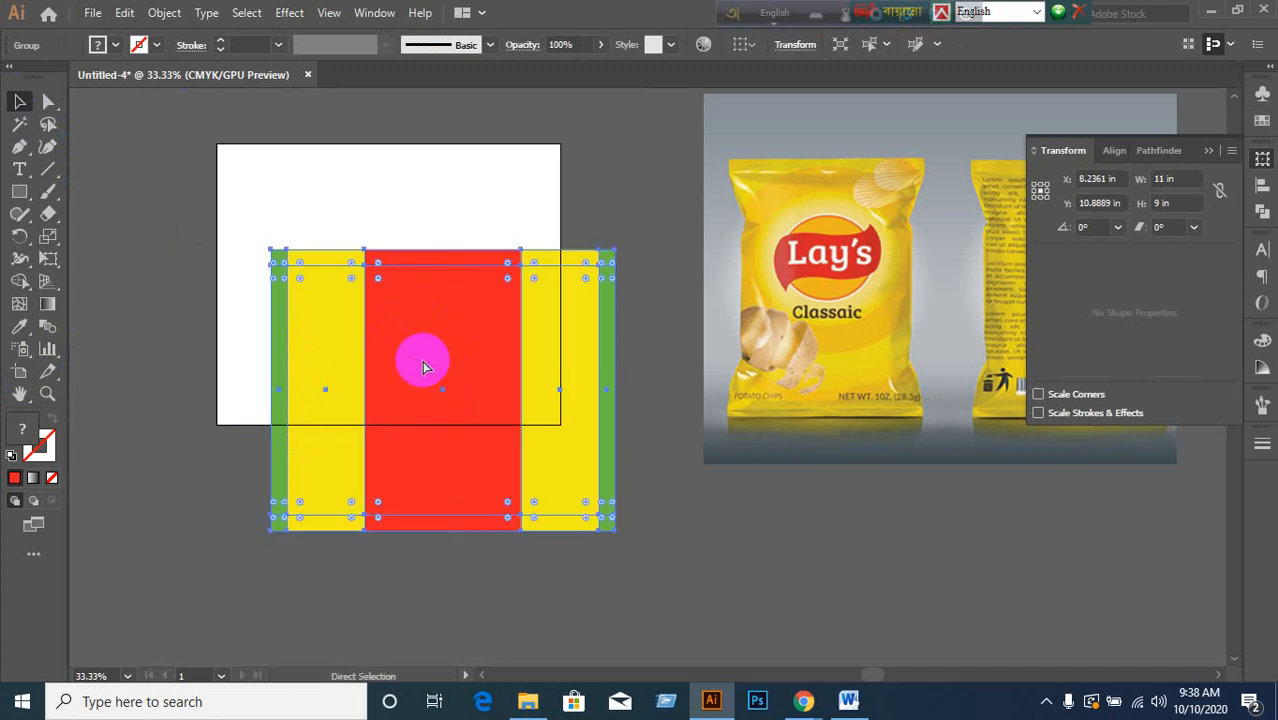
{"action": "key", "text": "ctrl+z"}
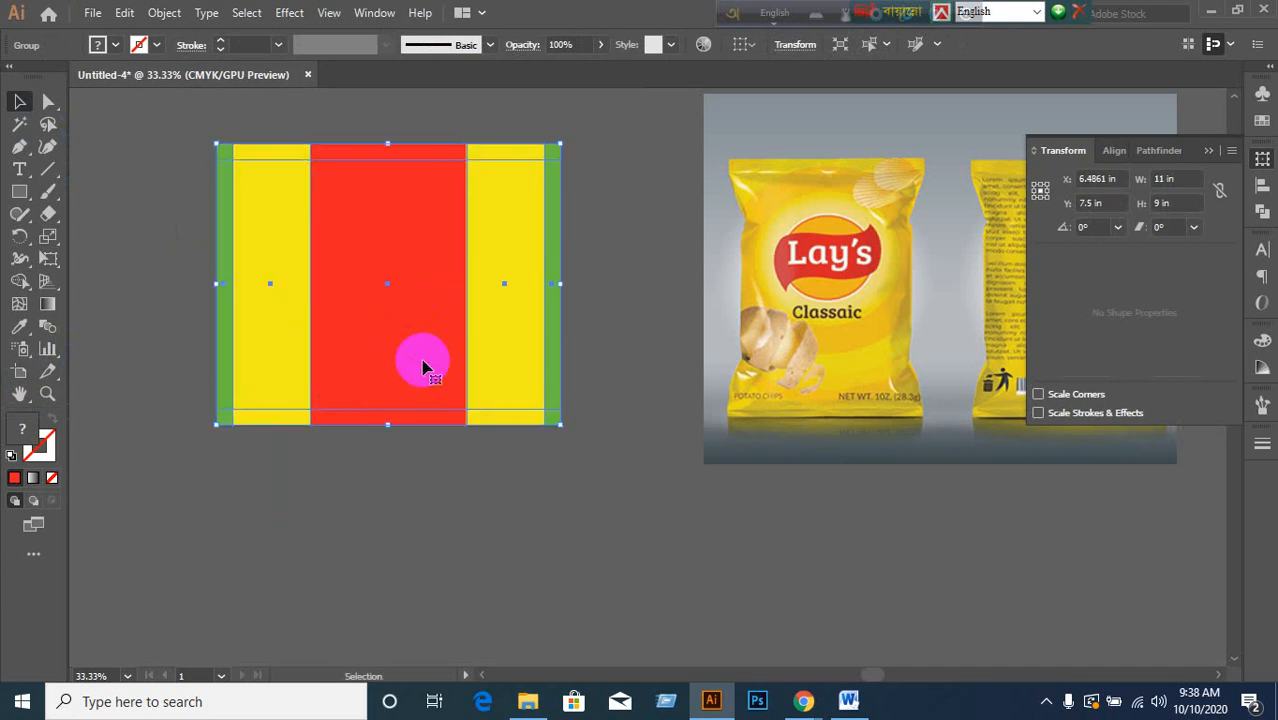
- Ungroup the combined panel group on the artboard and clear the selection
{"action": "right_click", "coordinate": [395, 337]}
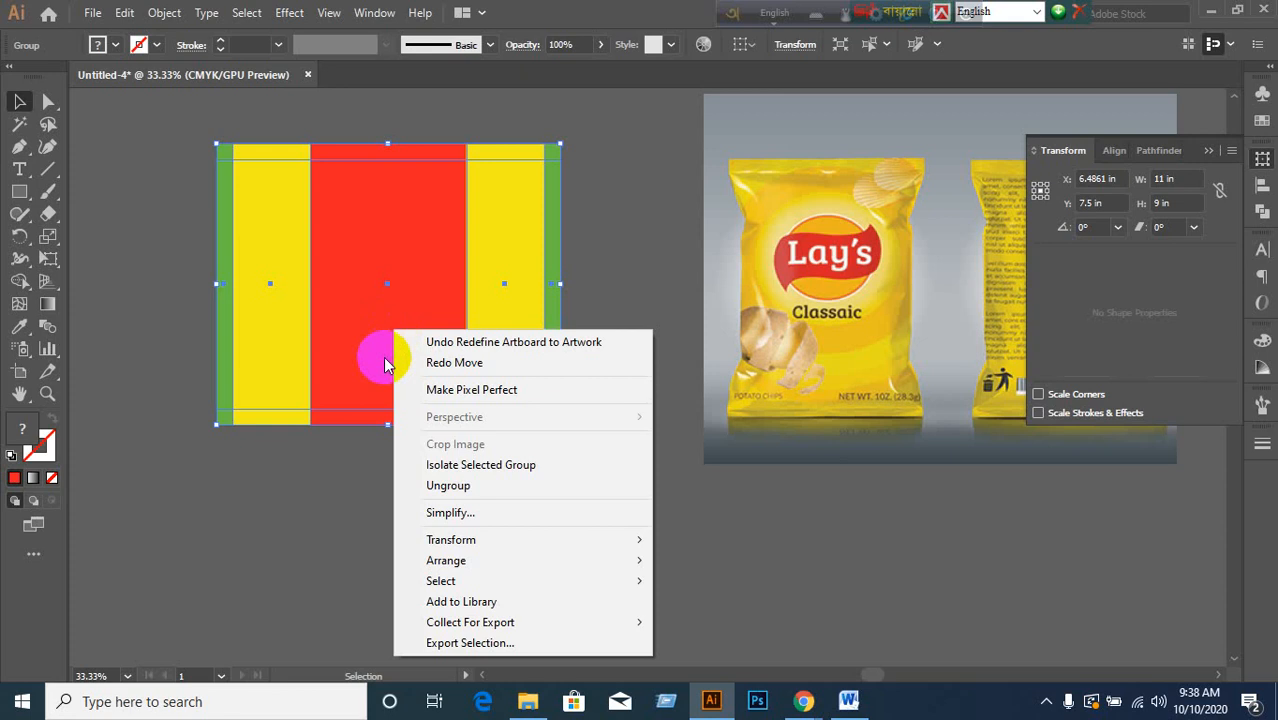
{"action": "left_click", "coordinate": [305, 514]}
{"action": "left_click", "coordinate": [362, 331]}
{"action": "right_click", "coordinate": [362, 331]}
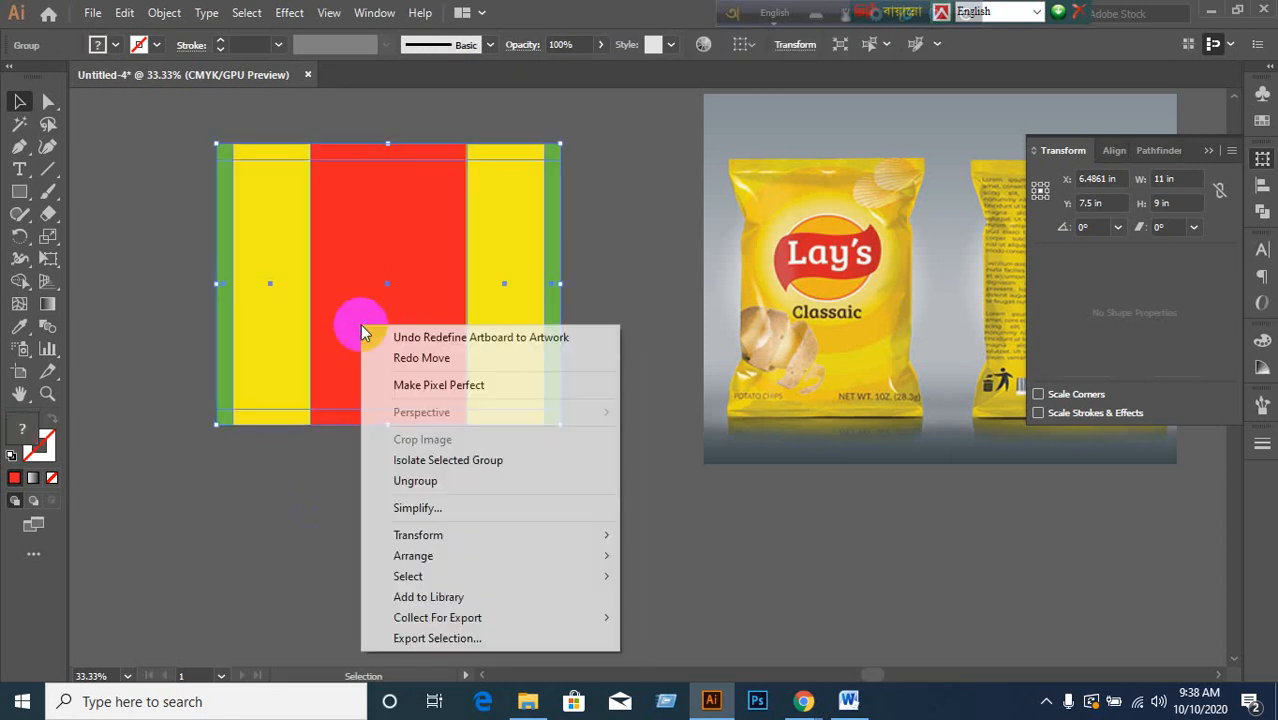
{"action": "left_click", "coordinate": [385, 481]}
{"action": "left_click", "coordinate": [337, 491]}
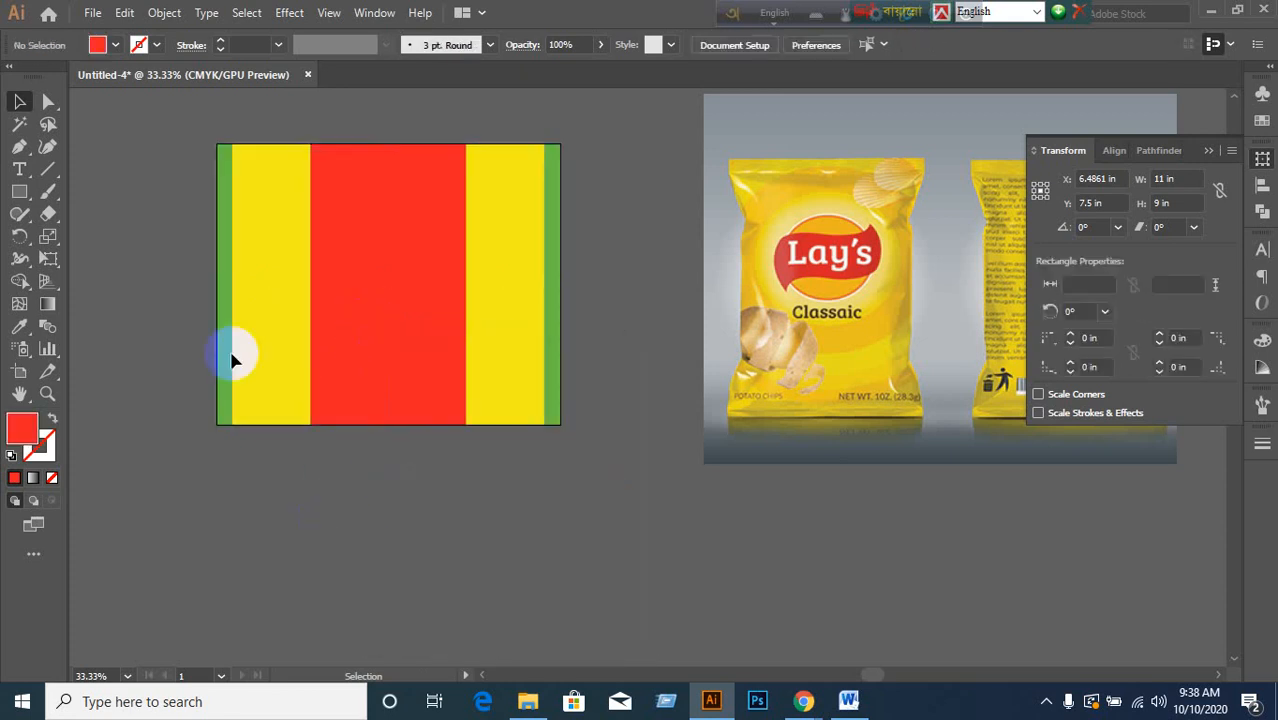
- Select all the 8 in and 9 in panels on the artboard
{"action": "left_click_drag", "start_coordinate": [171, 126], "coordinate": [588, 459]}
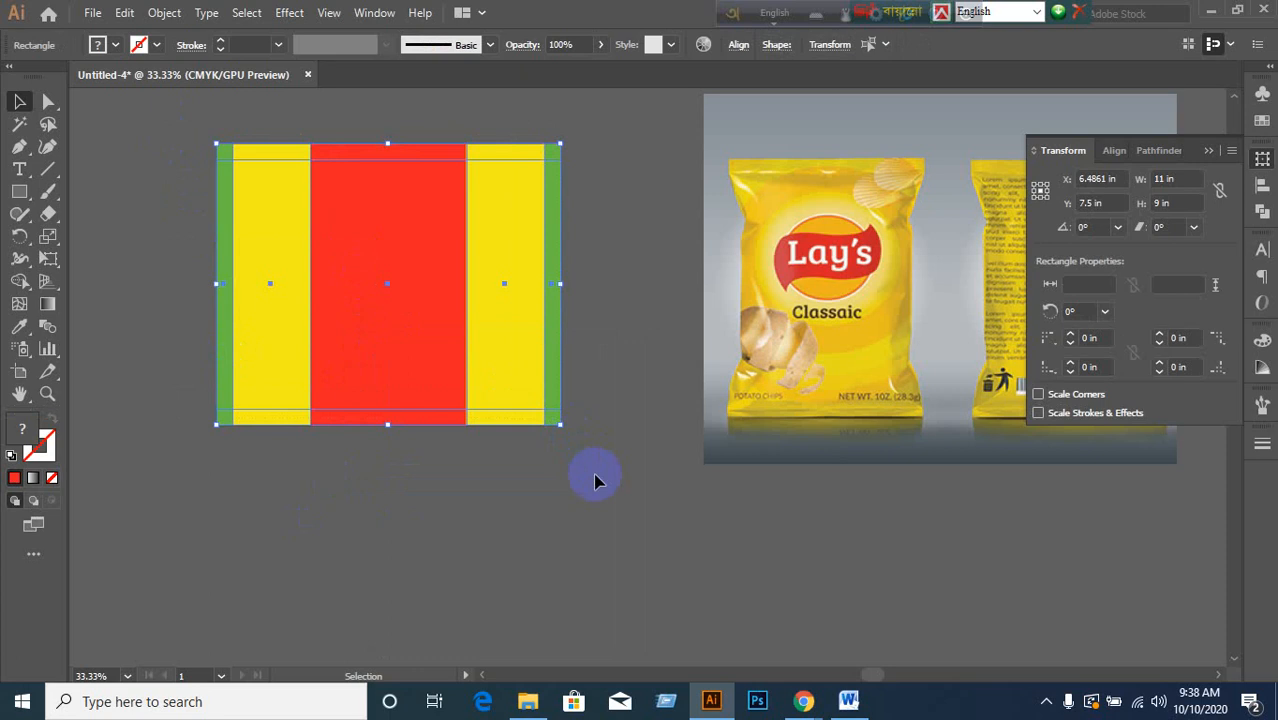
{"action": "left_click", "coordinate": [594, 480]}
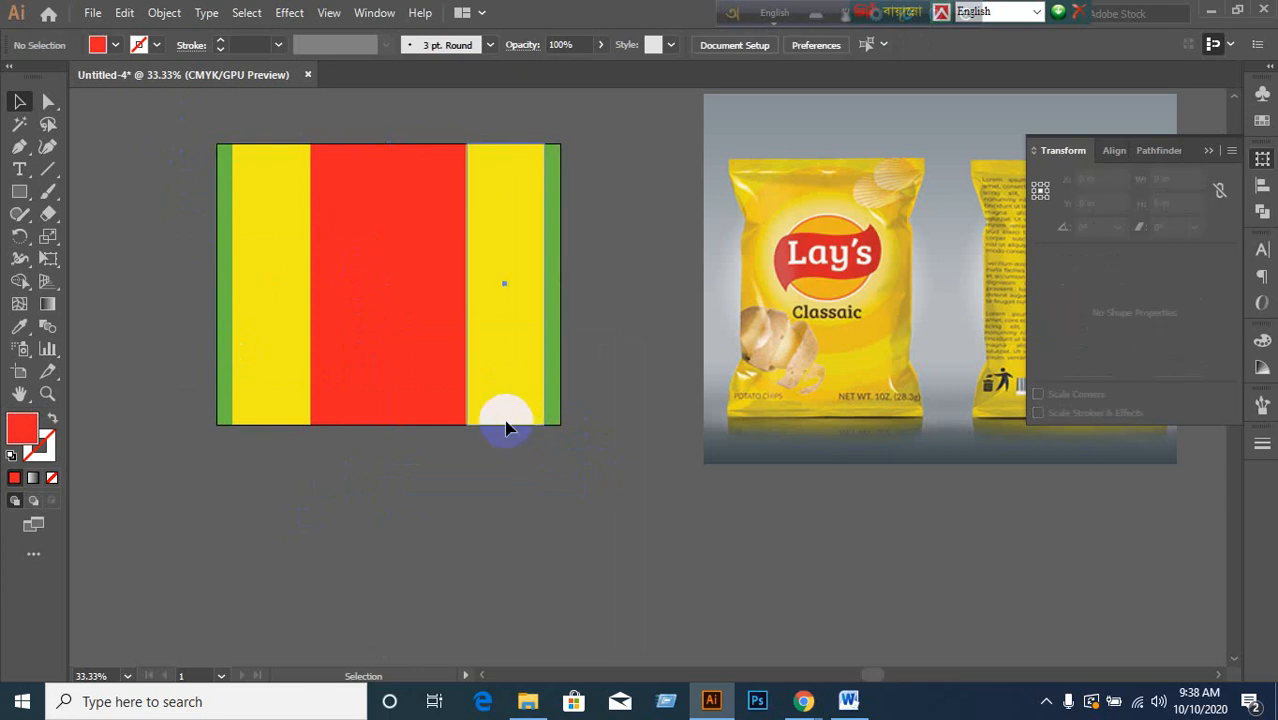
{"action": "left_click", "coordinate": [505, 425]}
{"action": "left_click", "coordinate": [516, 482]}
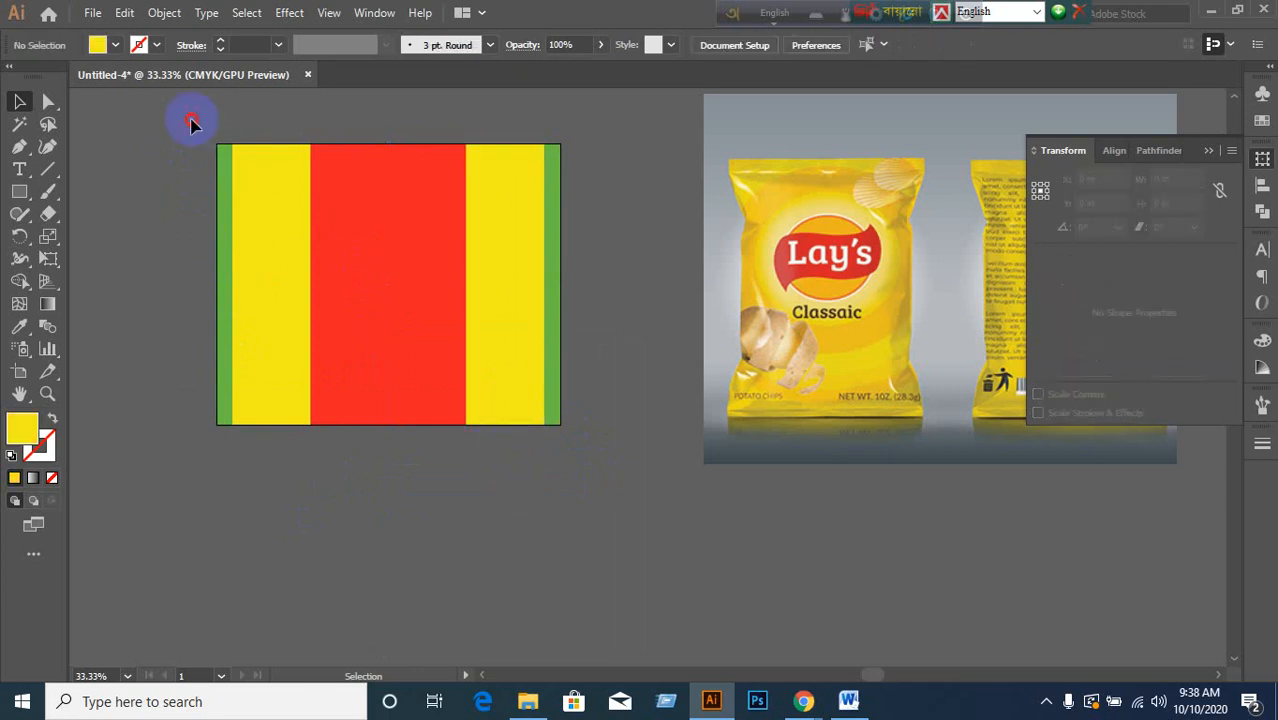
{"action": "left_click_drag", "start_coordinate": [192, 121], "coordinate": [625, 488]}
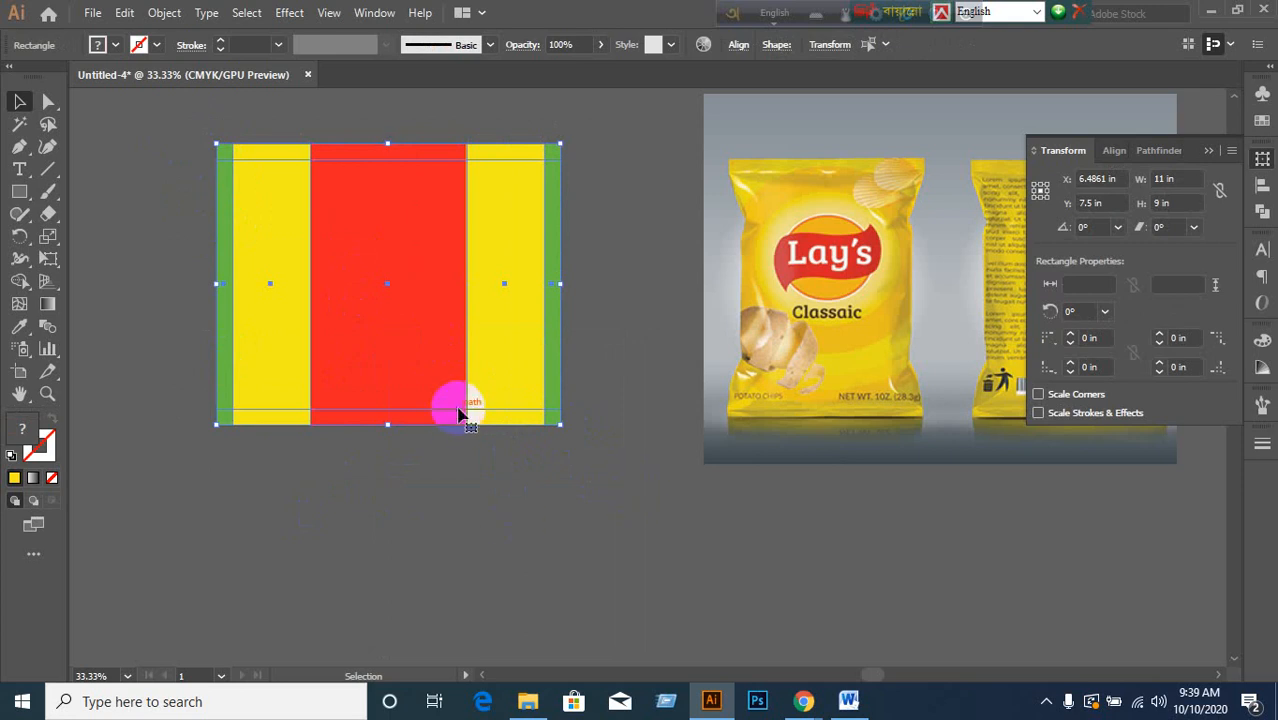
- Try to combine all the wrapper layout rectangles into a compound path, and undo it
{"action": "right_click", "coordinate": [457, 373]}
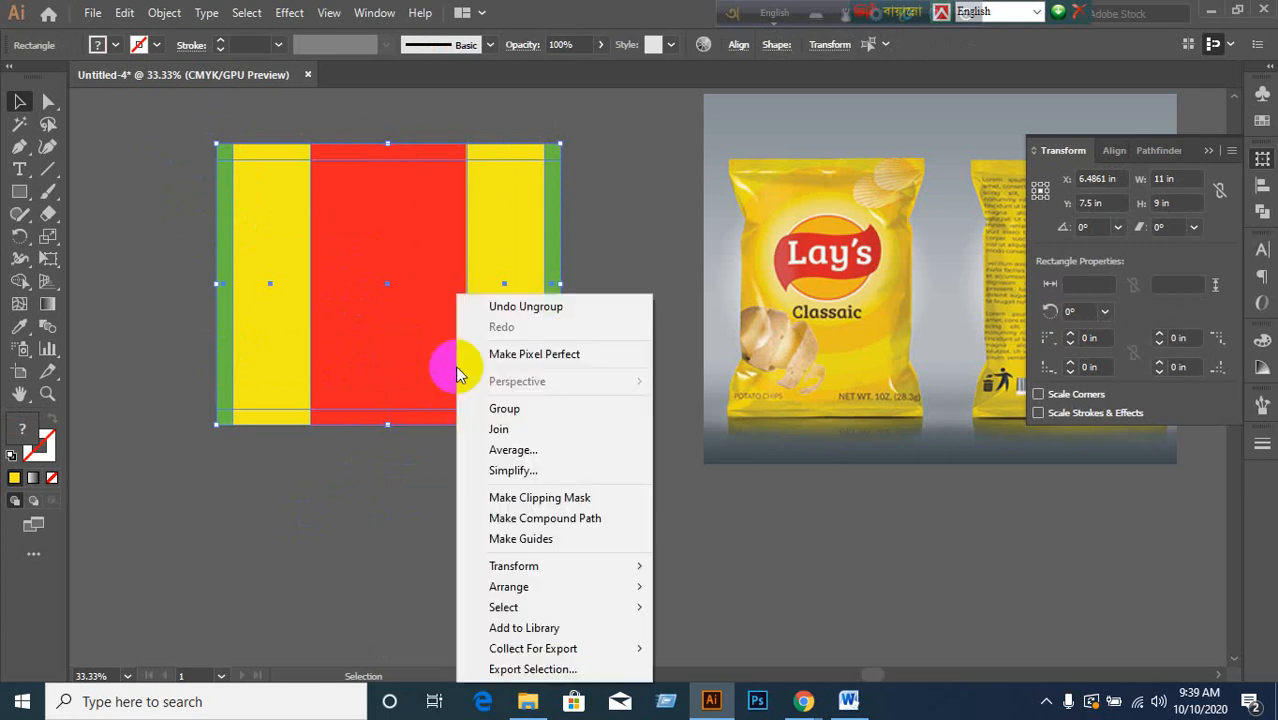
{"action": "left_click", "coordinate": [515, 518]}
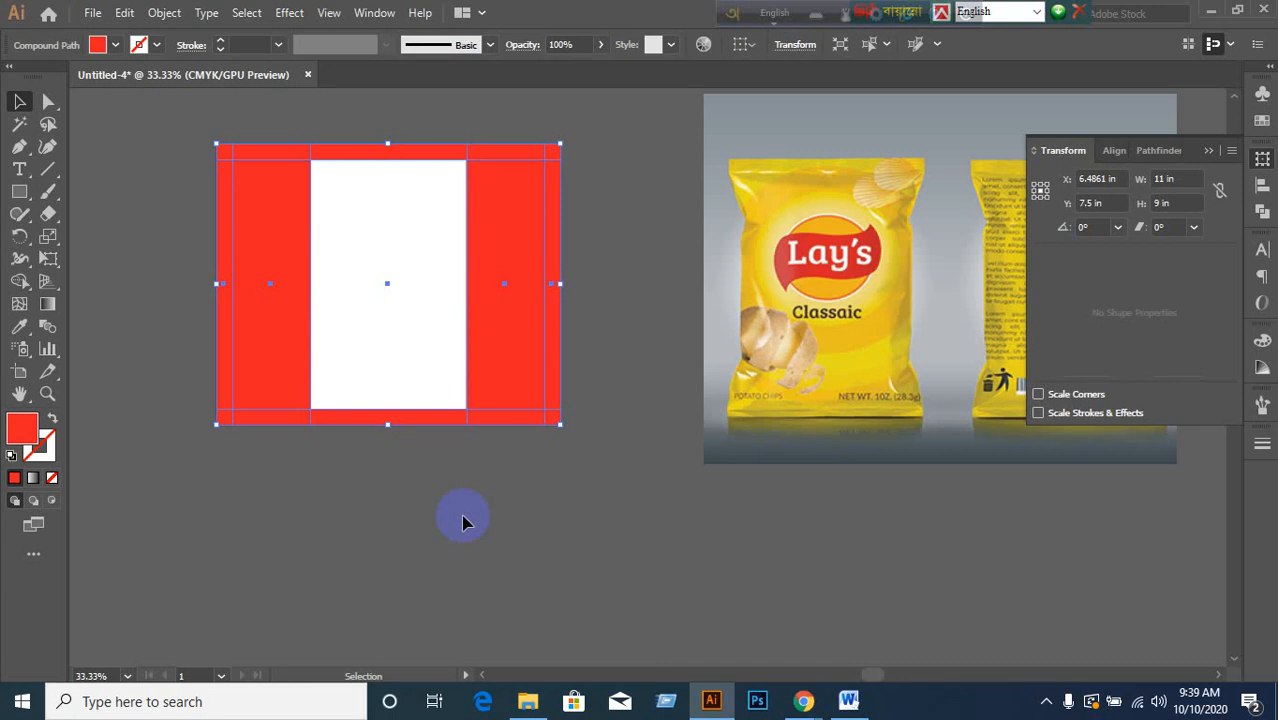
{"action": "key", "text": "ctrl+z"}
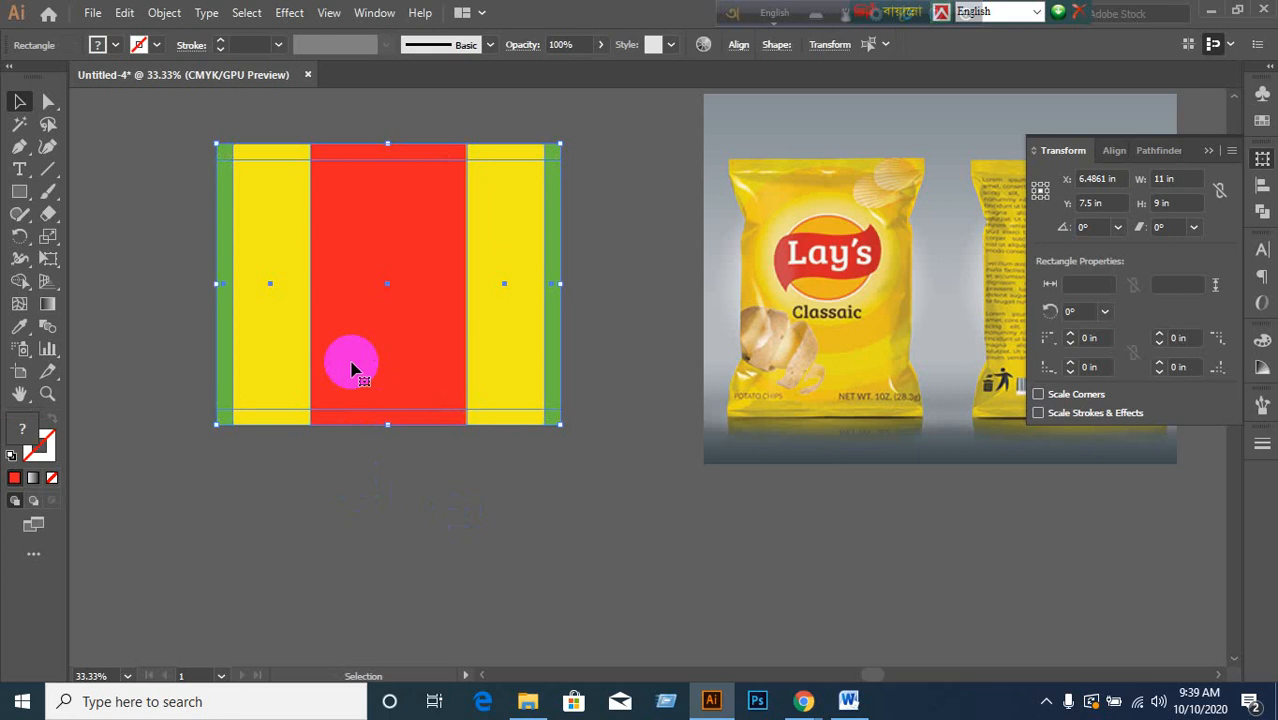
{"action": "left_click", "coordinate": [251, 502]}
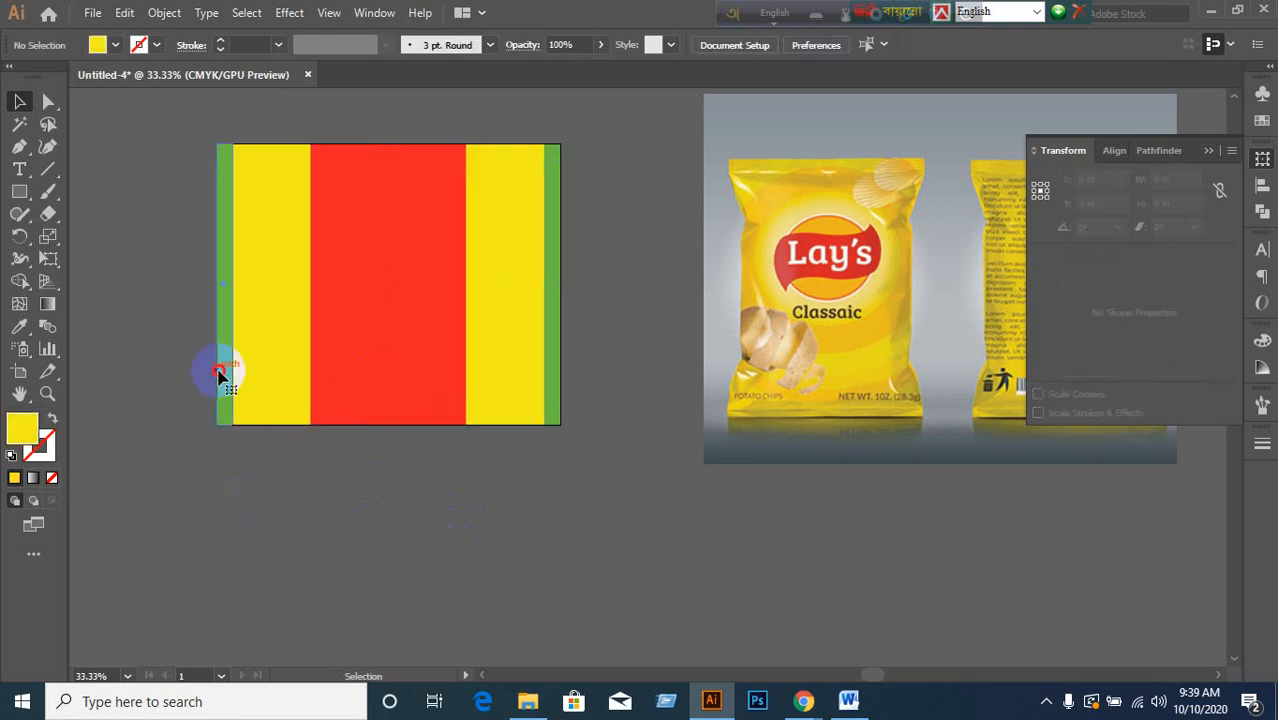
{"action": "left_click", "coordinate": [221, 373]}
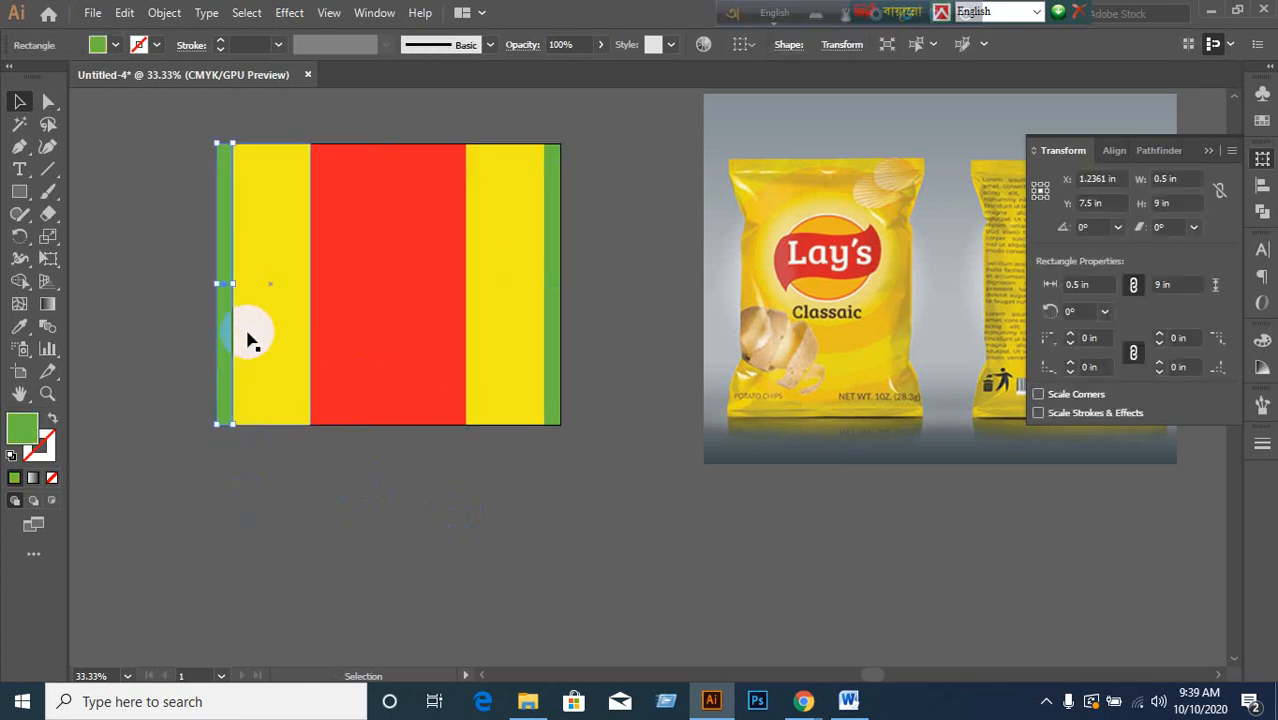
{"action": "left_click", "coordinate": [247, 340], "text": "shift"}
{"action": "left_click", "coordinate": [365, 345], "text": "shift"}
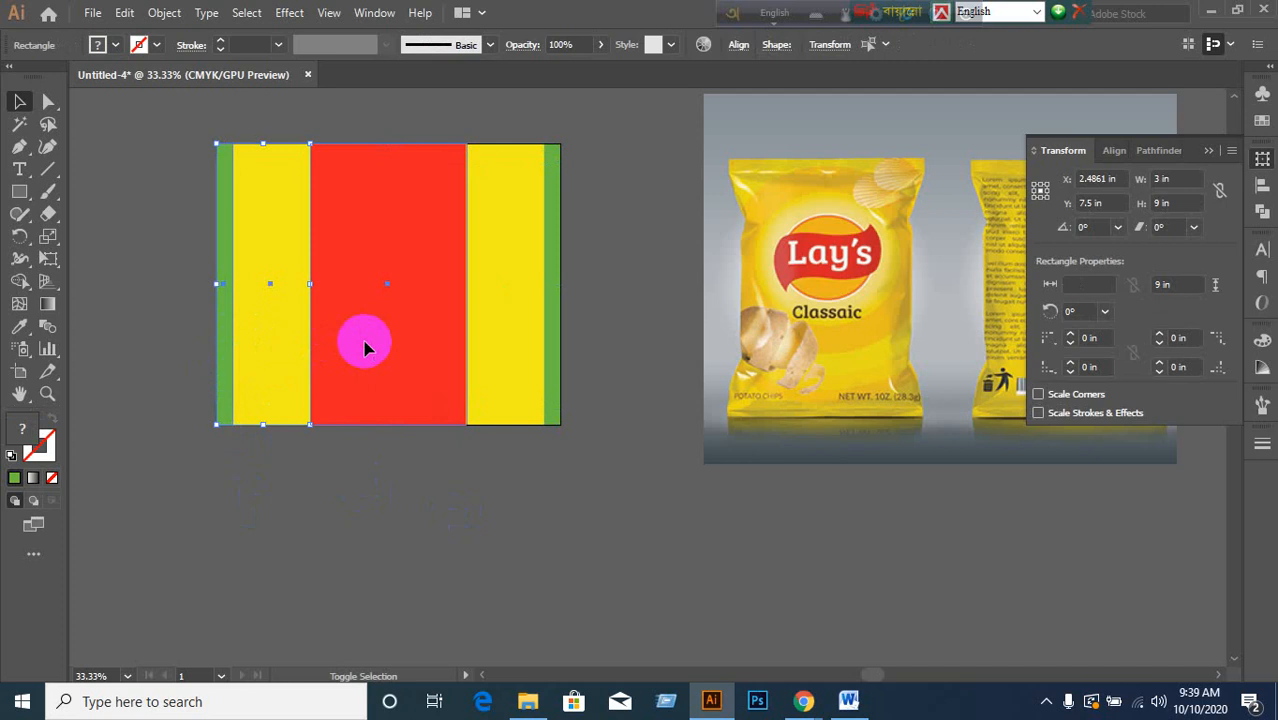
{"action": "left_click", "coordinate": [277, 505]}
- Draw a green square about 2.625 in wide below the artboard and place a copy beside it
{"action": "scroll", "coordinate": [265, 522], "scroll_direction": "down", "scroll_amount": 1}
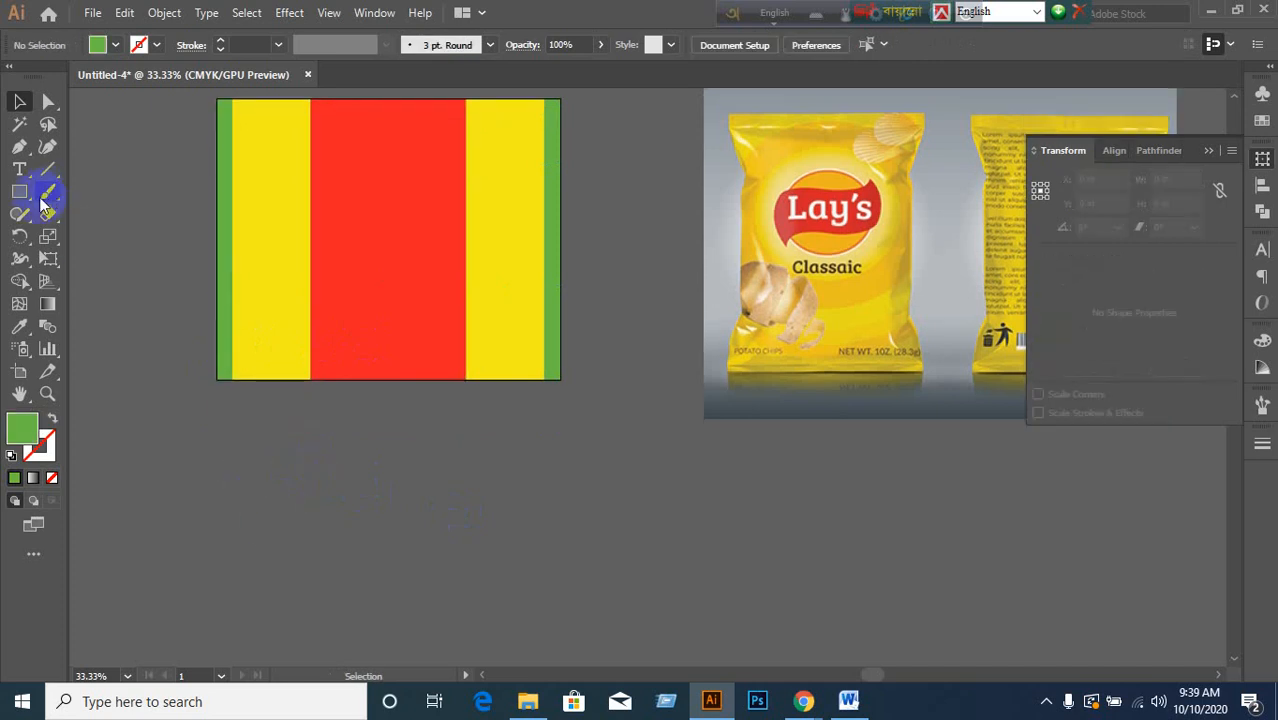
{"action": "left_click", "coordinate": [25, 196]}
{"action": "left_click_drag", "start_coordinate": [232, 447], "coordinate": [315, 527]}
{"action": "left_click", "coordinate": [19, 102]}
{"action": "left_click", "coordinate": [295, 503]}
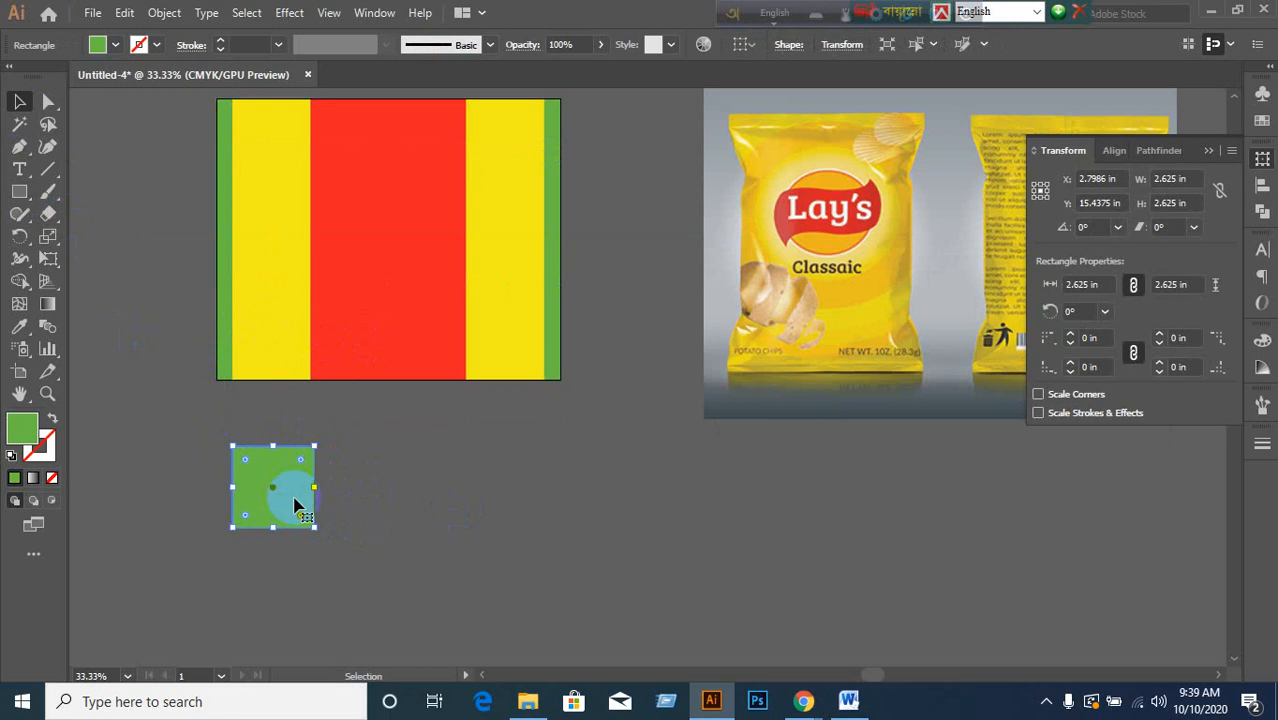
{"action": "left_click_drag", "start_coordinate": [295, 503], "coordinate": [416, 508]}
{"action": "left_click", "coordinate": [165, 437]}
{"action": "left_click", "coordinate": [285, 491]}
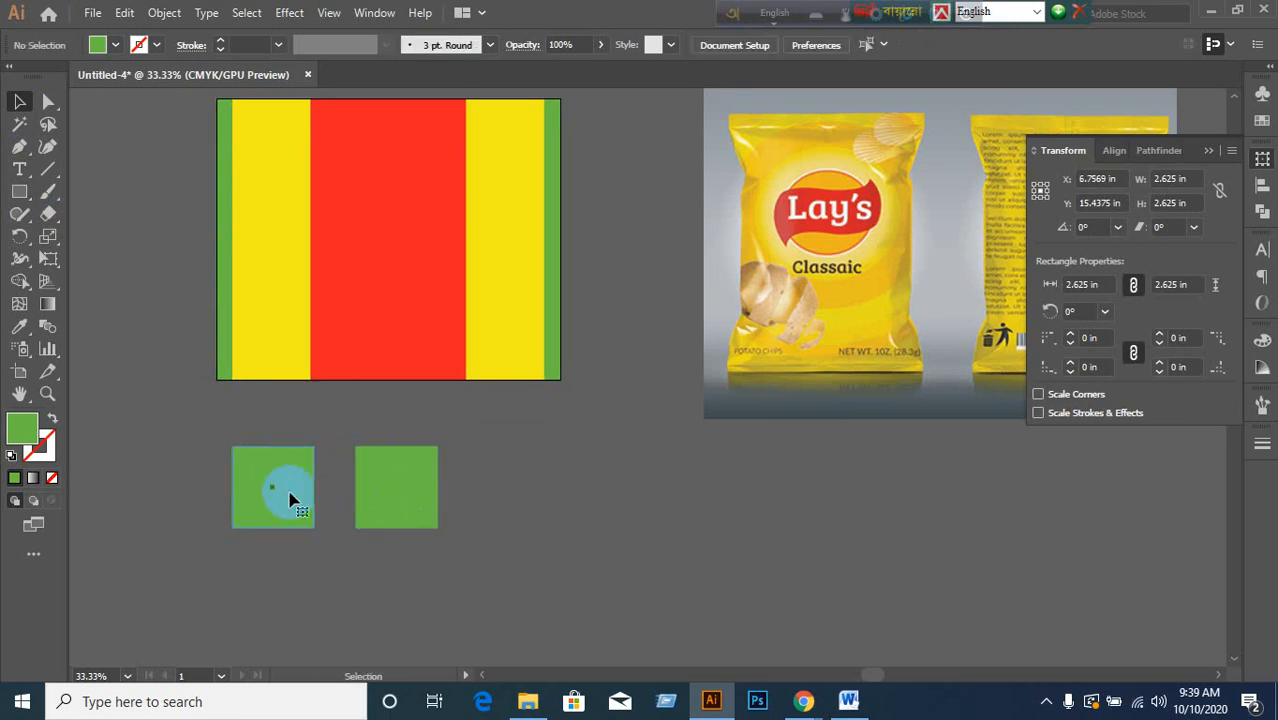
{"action": "left_click", "coordinate": [392, 493], "text": "shift"}
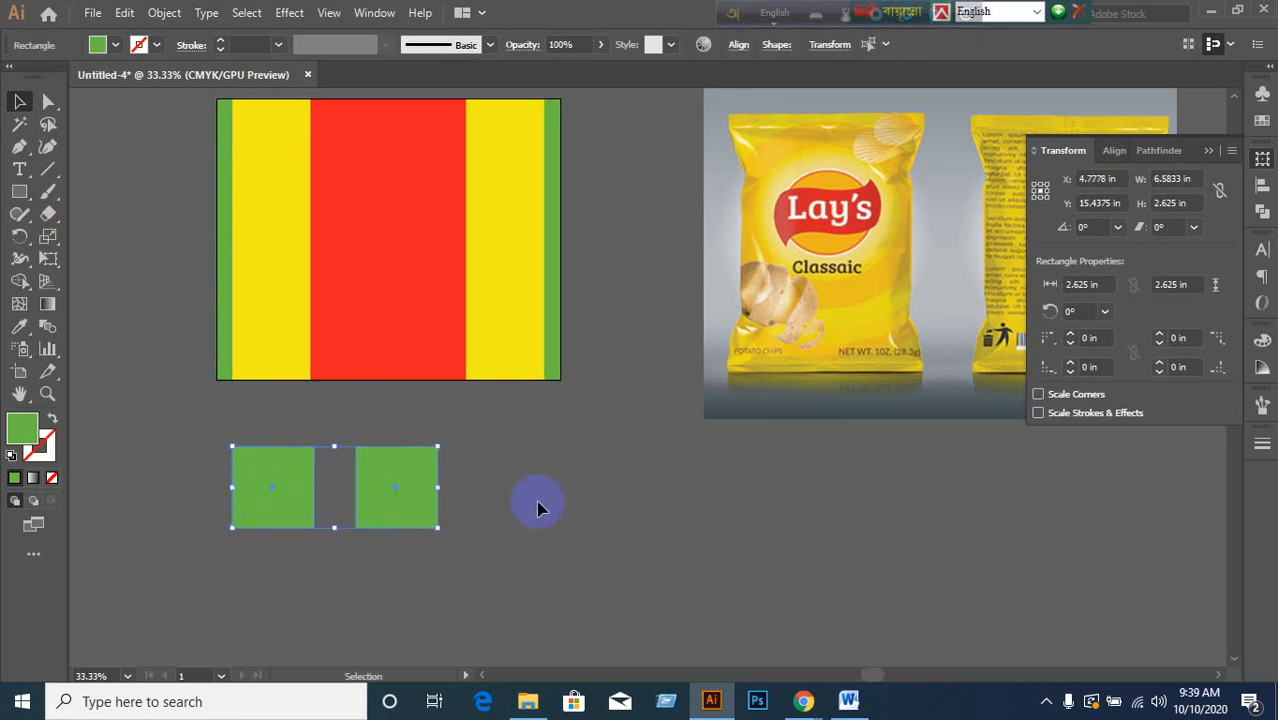
{"action": "left_click", "coordinate": [537, 505]}
- Shift the 9 in tall red centre rectangle down and right, off the shorter red one beneath it
{"action": "scroll", "coordinate": [414, 428], "scroll_direction": "up", "scroll_amount": 1}
{"action": "left_click", "coordinate": [376, 356]}
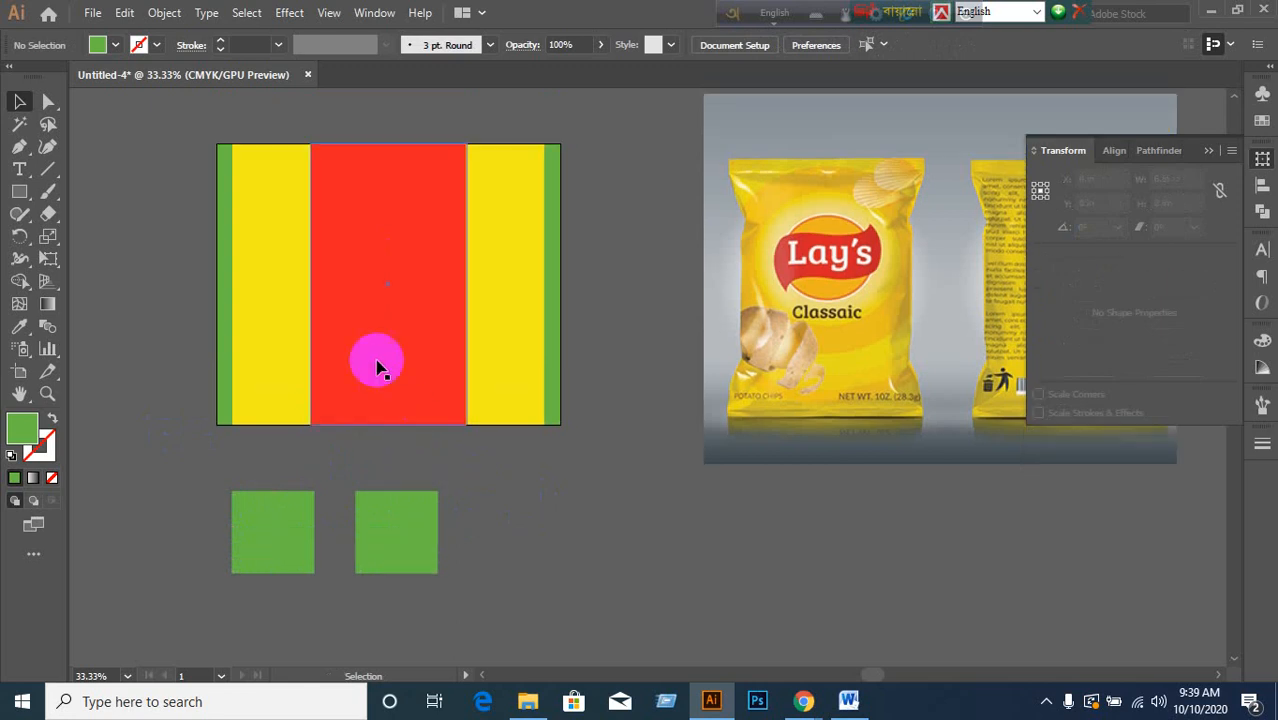
{"action": "left_click_drag", "start_coordinate": [373, 352], "coordinate": [422, 423]}
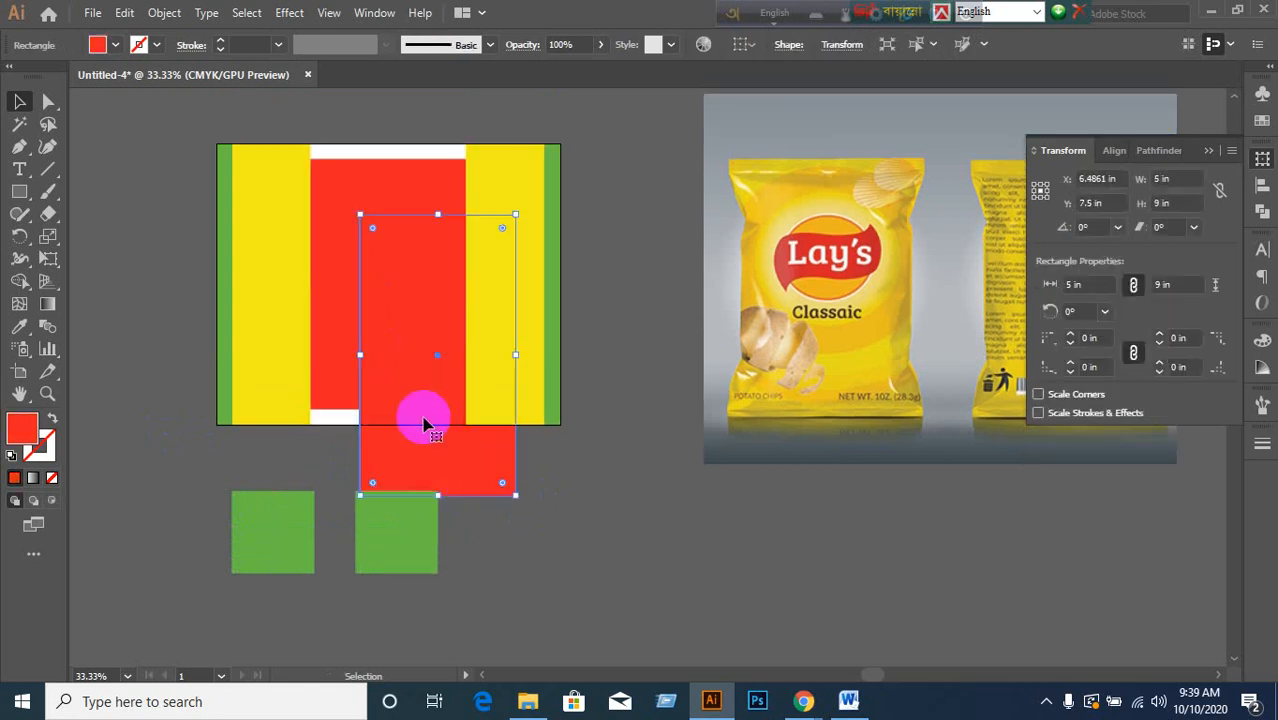
{"action": "key", "text": "a"}
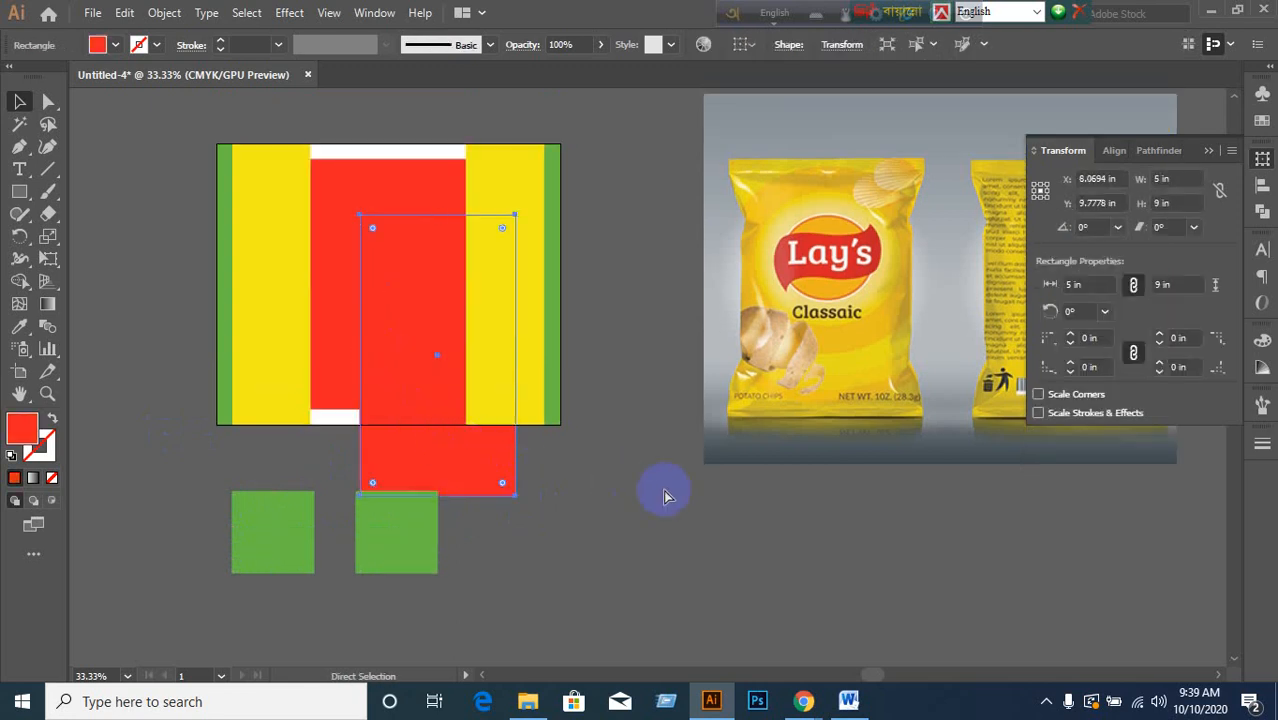
{"action": "key", "text": "v"}
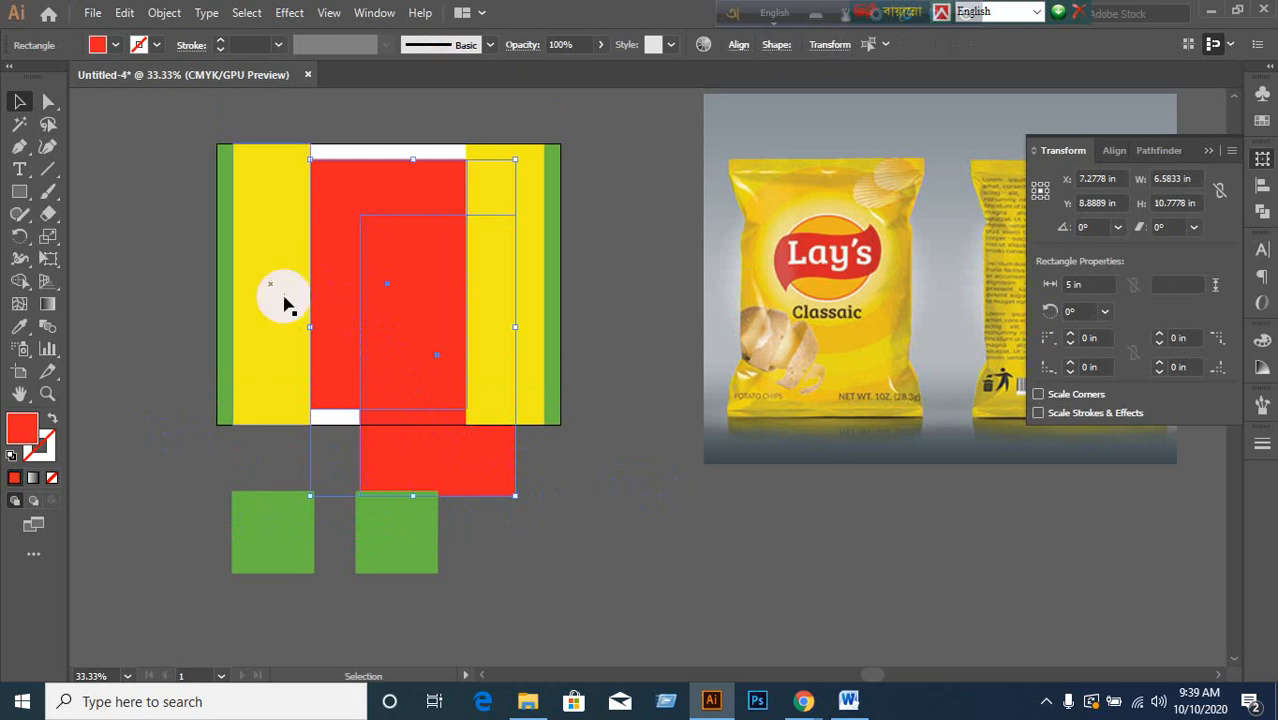
{"action": "left_click", "coordinate": [284, 300], "text": "shift"}
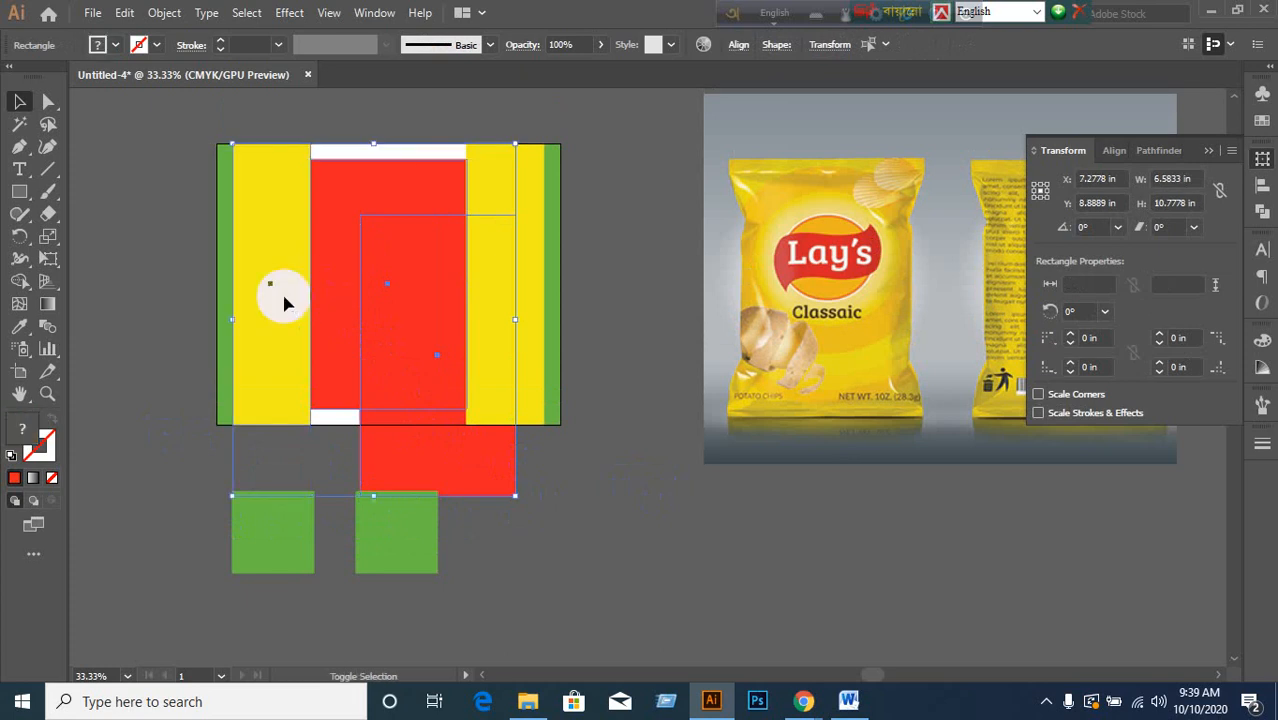
{"action": "left_click", "coordinate": [171, 293]}
- Move the 9 in tall left yellow rectangle off the artboard, away from the shorter yellow one beneath it
{"action": "left_click_drag", "start_coordinate": [275, 300], "coordinate": [114, 342]}
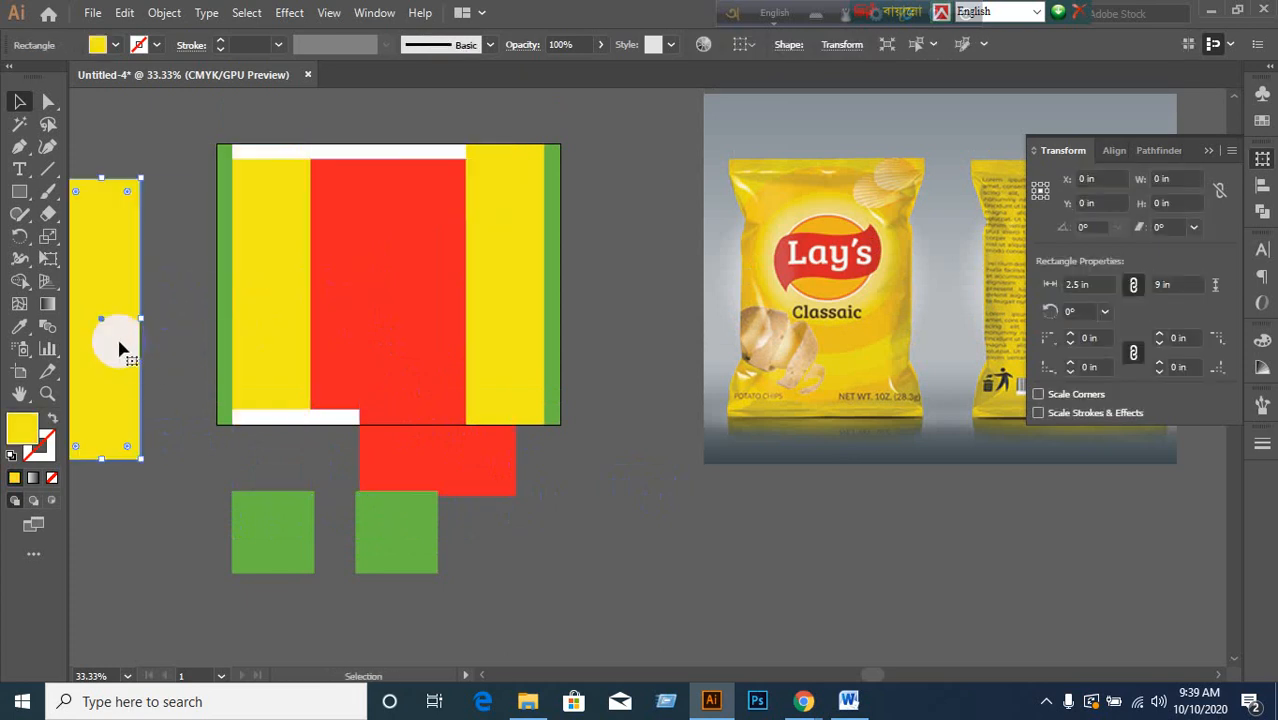
{"action": "left_click", "coordinate": [270, 544], "text": "shift"}
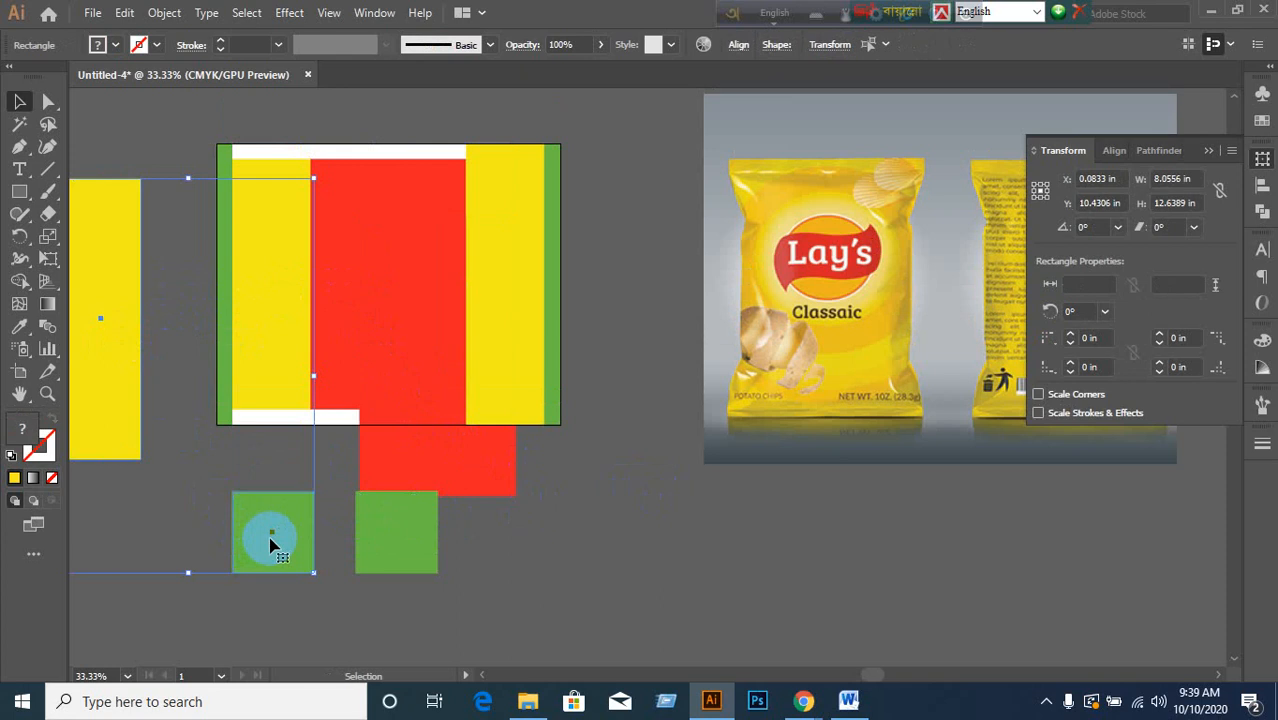
{"action": "left_click", "coordinate": [557, 550]}
{"action": "left_click", "coordinate": [118, 402]}
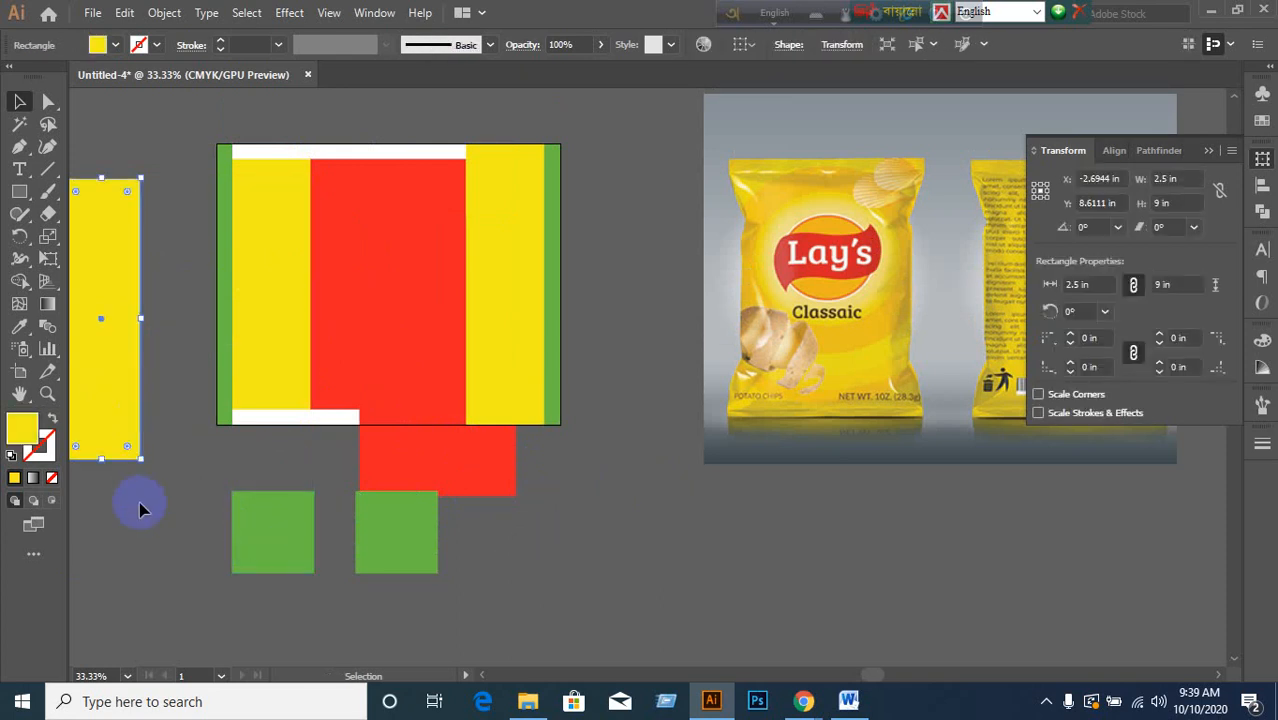
{"action": "right_click", "coordinate": [114, 418]}
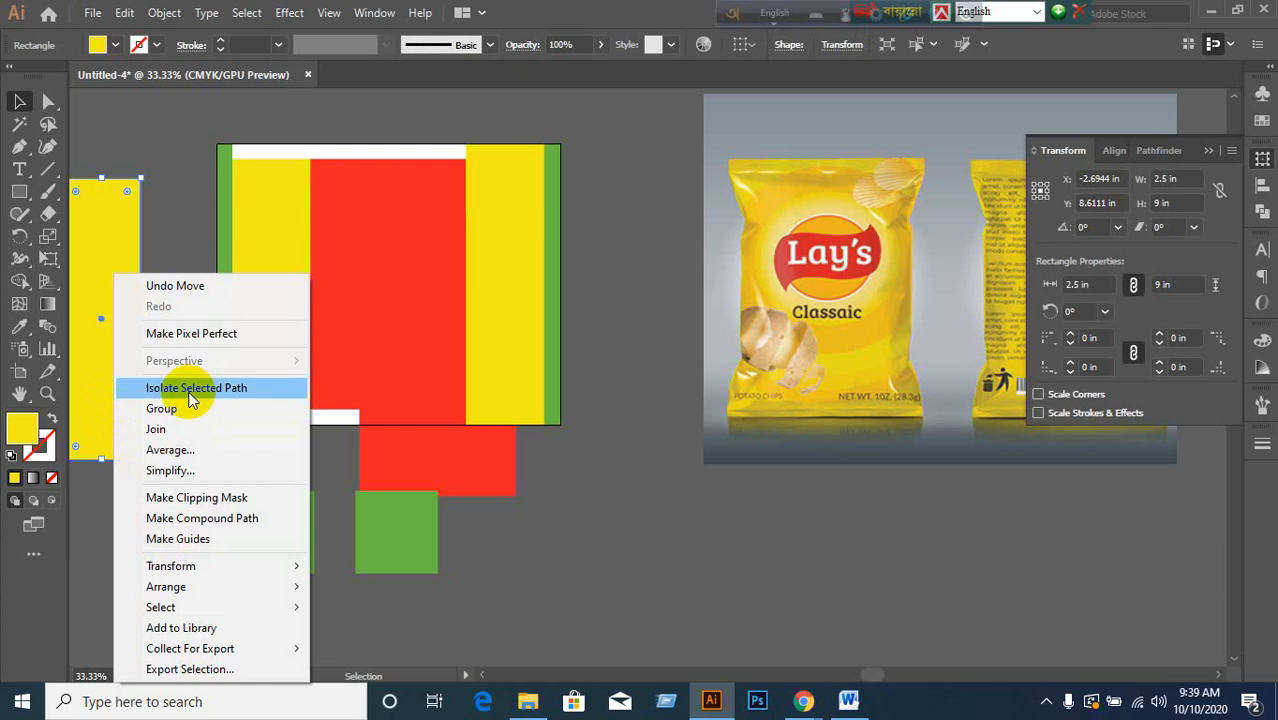
{"action": "left_click", "coordinate": [176, 200]}
{"action": "left_click", "coordinate": [257, 218]}
{"action": "right_click", "coordinate": [260, 225]}
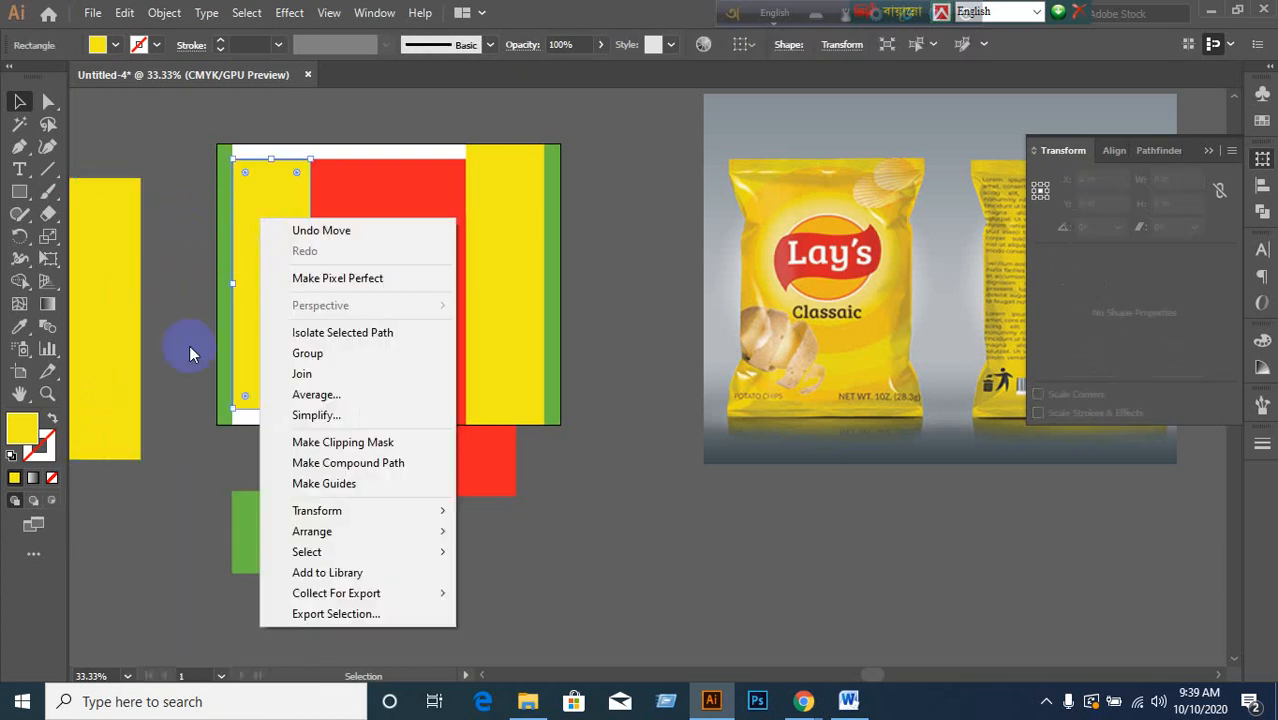
{"action": "left_click", "coordinate": [170, 446]}
- Undo the moves of the tall yellow and red rectangles and clear the selection
{"action": "key", "text": "ctrl+z"}
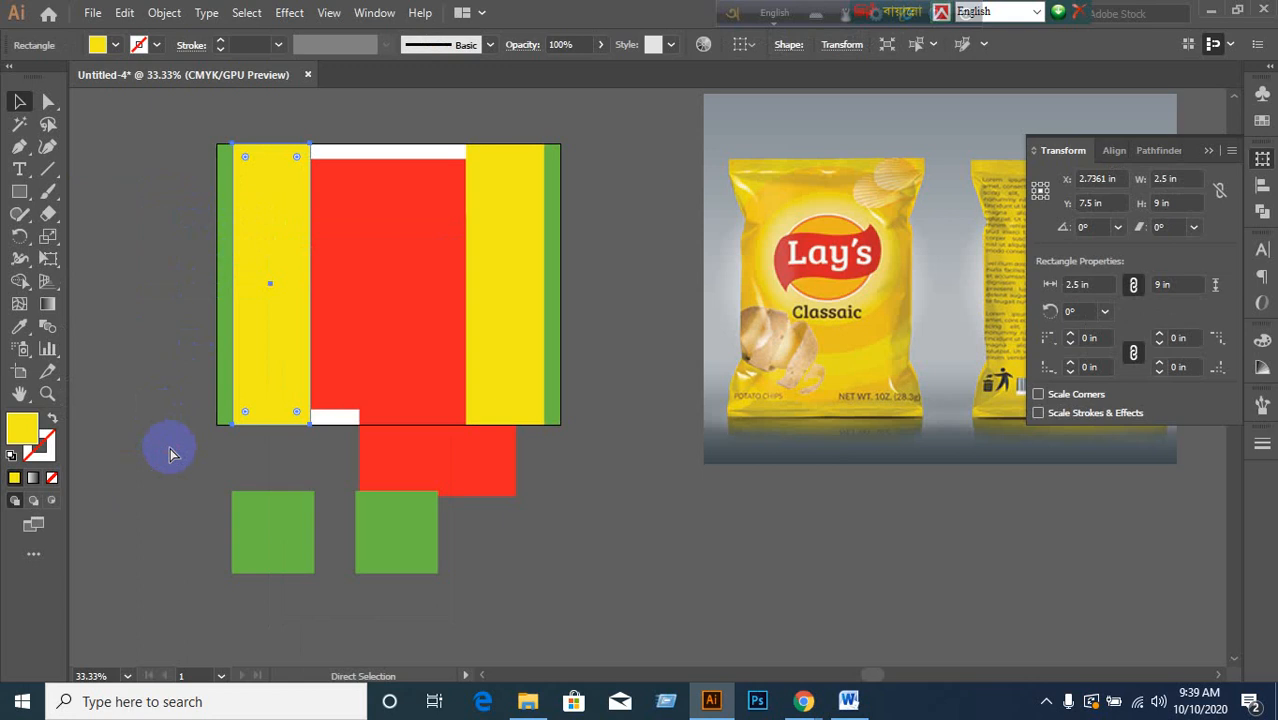
{"action": "key", "text": "v"}
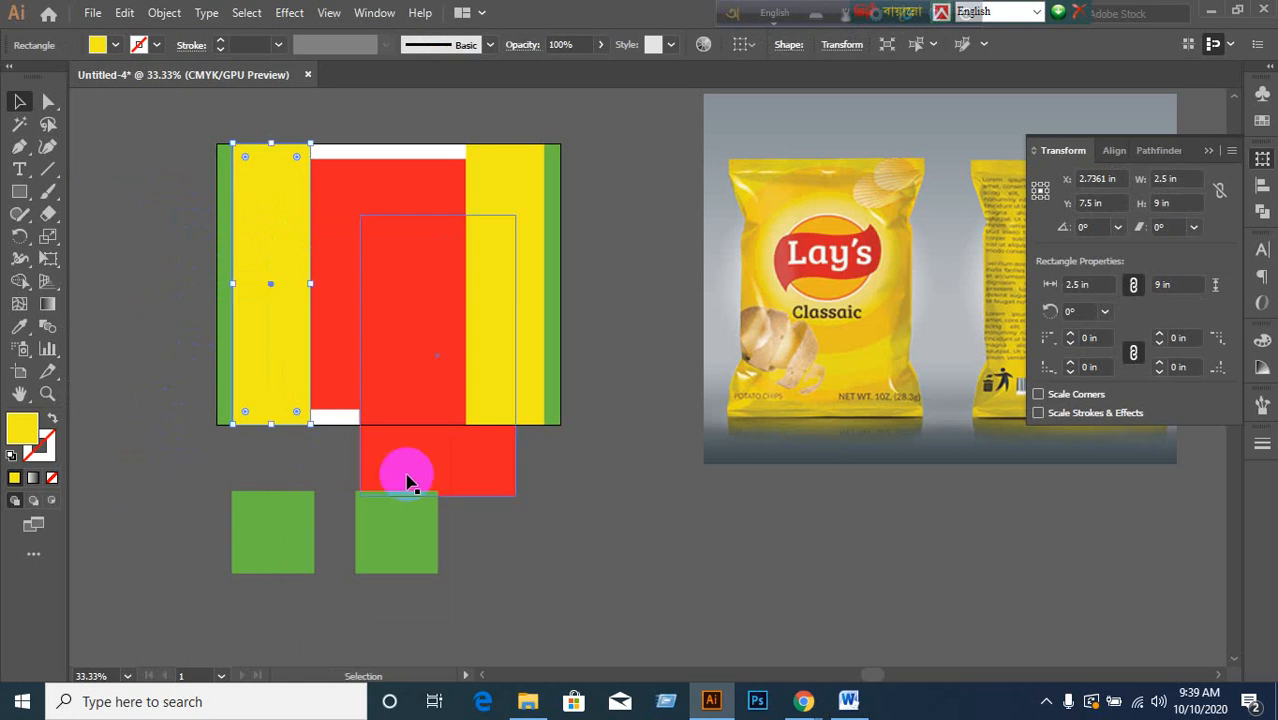
{"action": "key", "text": "ctrl+z"}
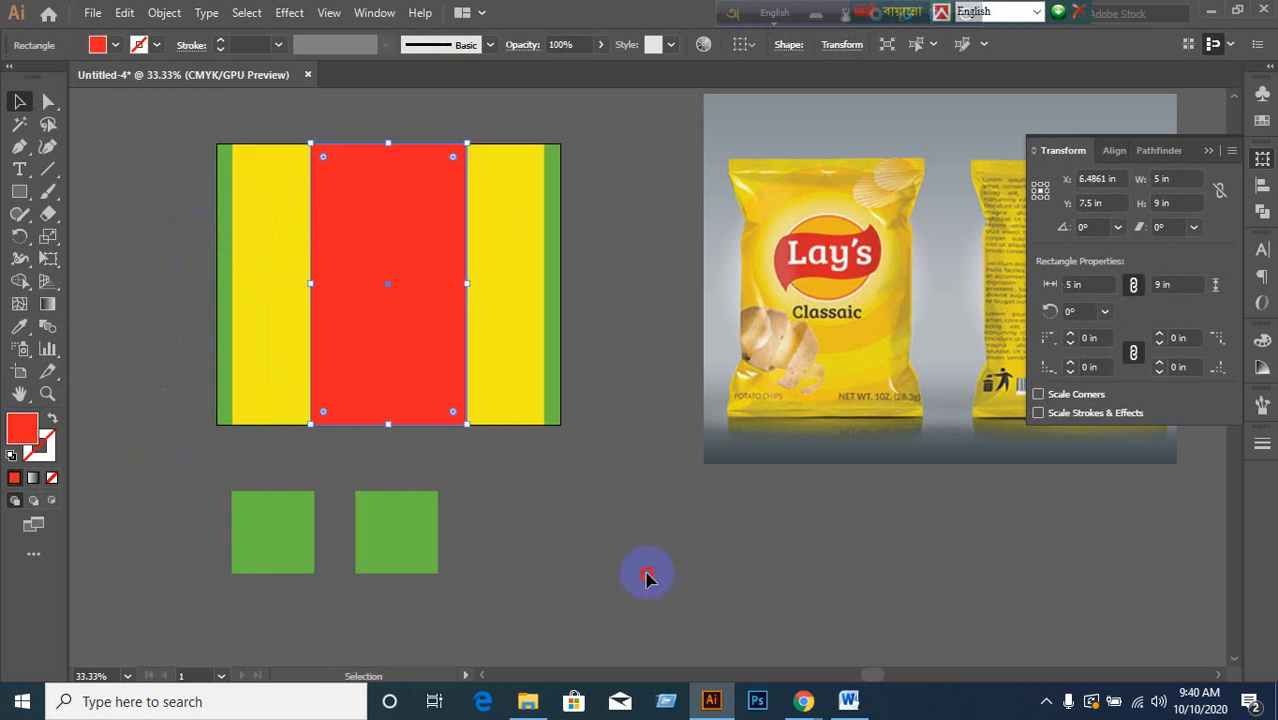
{"action": "left_click", "coordinate": [645, 577]}
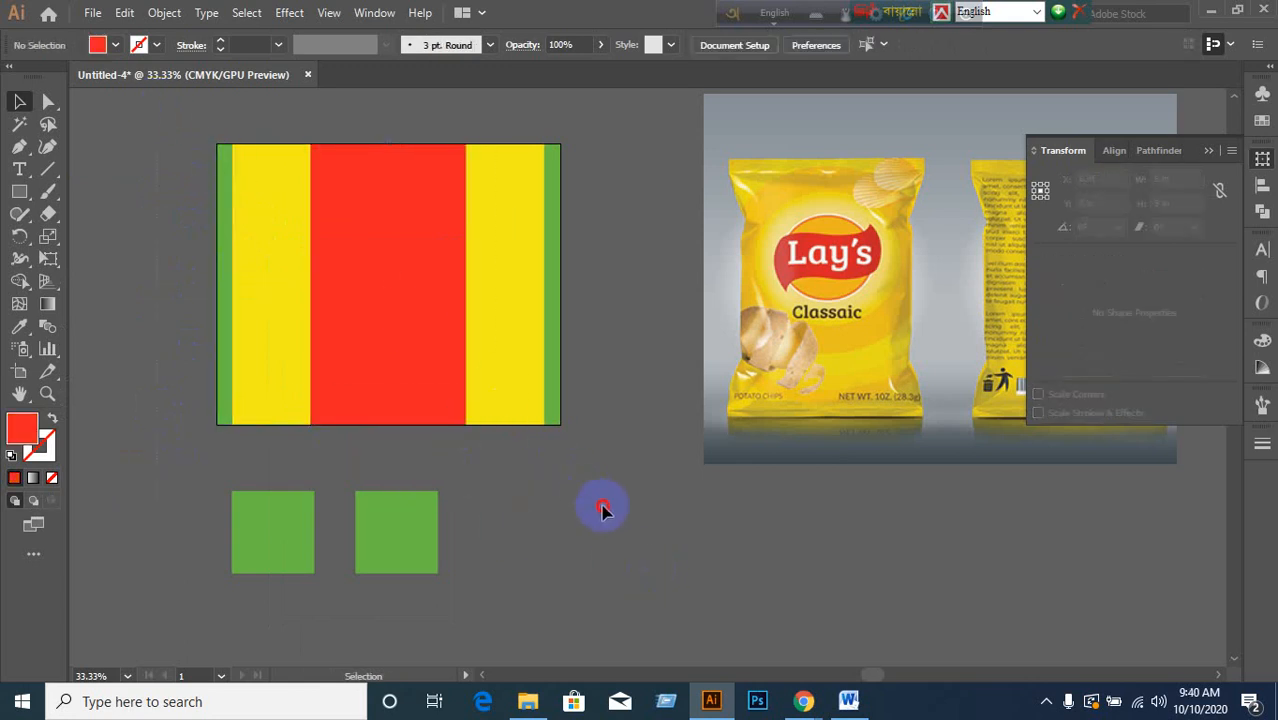
{"action": "left_click_drag", "start_coordinate": [602, 506], "coordinate": [604, 450]}
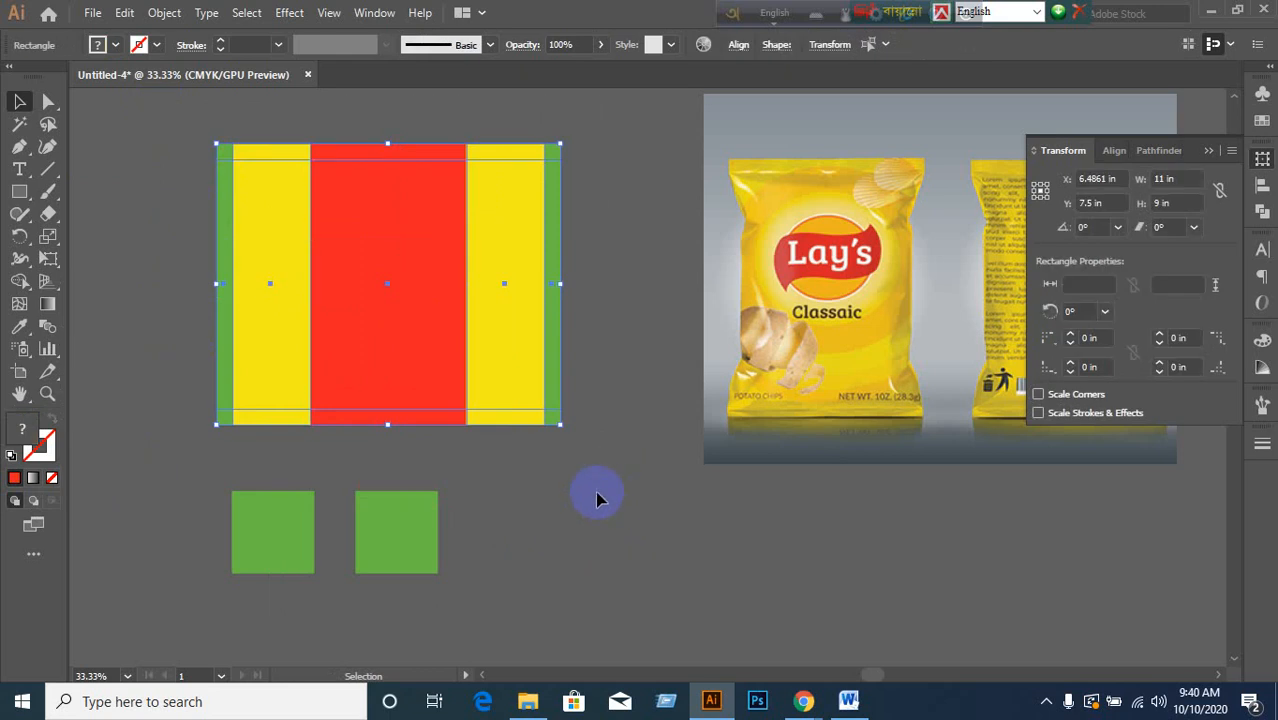
{"action": "right_click", "coordinate": [430, 336]}
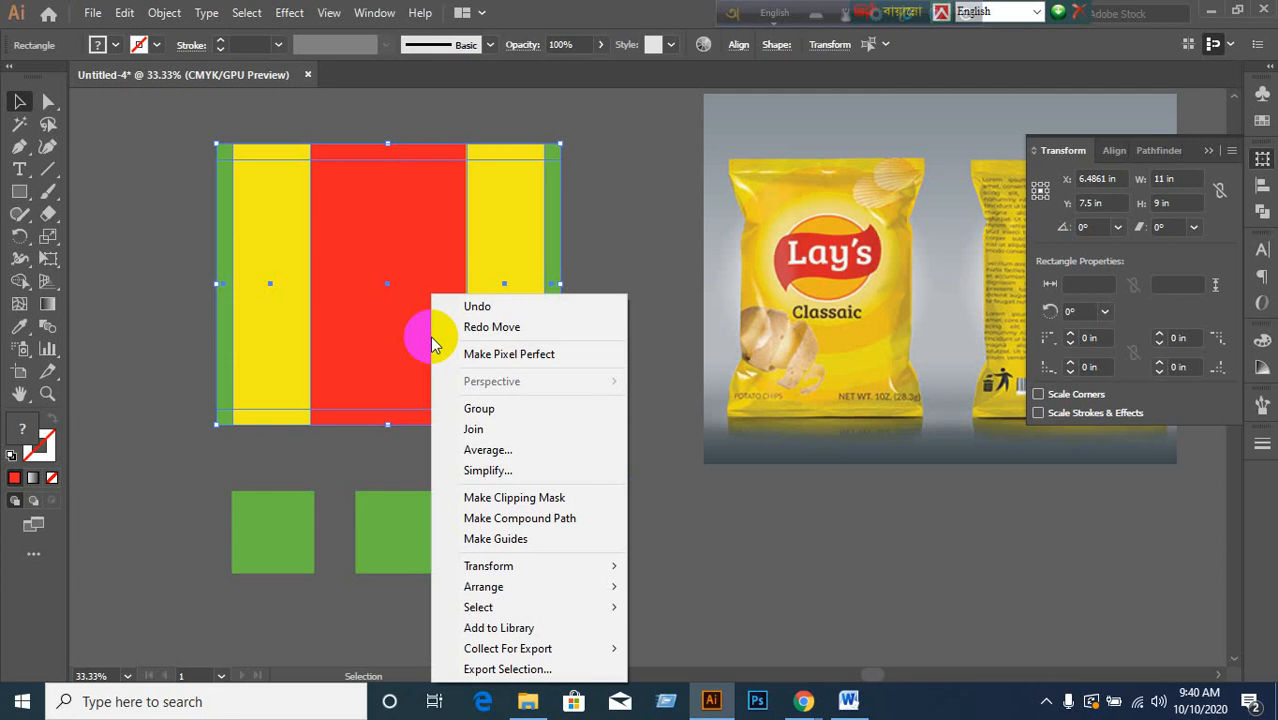
{"action": "left_click", "coordinate": [177, 342]}
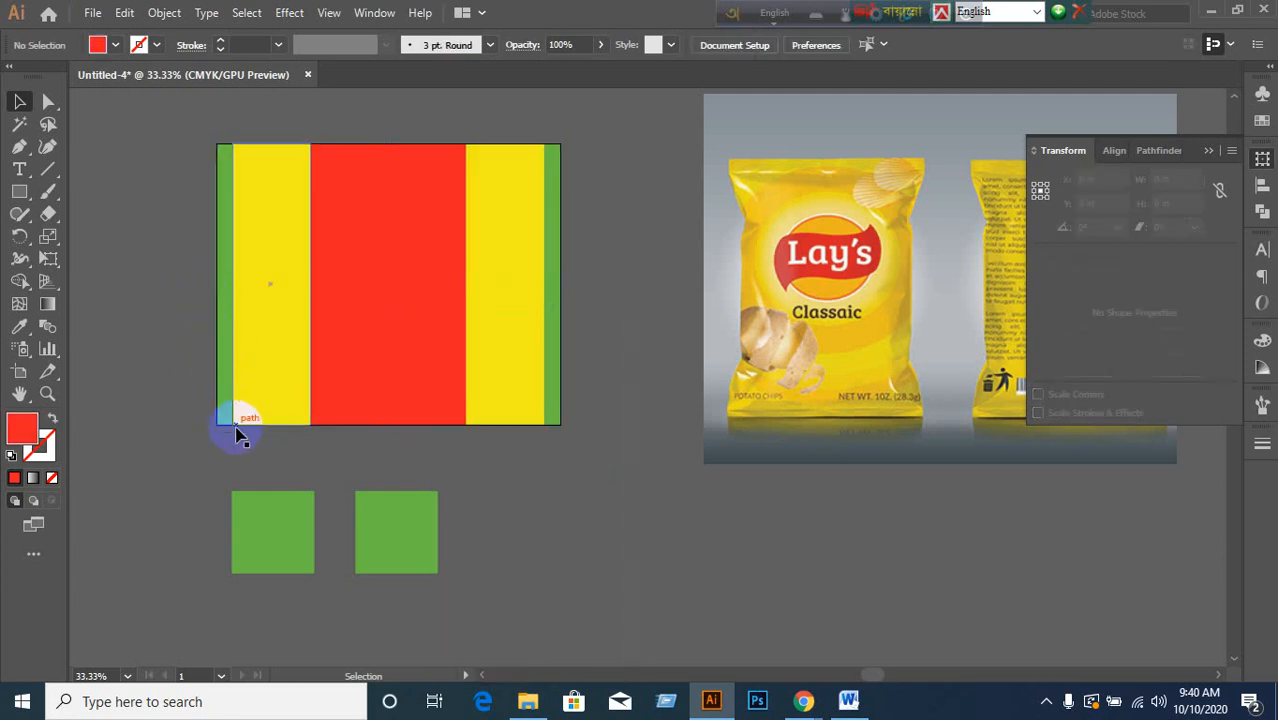
- Move the 9 in tall left green strip off the artboard to the left, uncovering the shorter strip beneath it
{"action": "left_click_drag", "start_coordinate": [224, 373], "coordinate": [128, 359]}
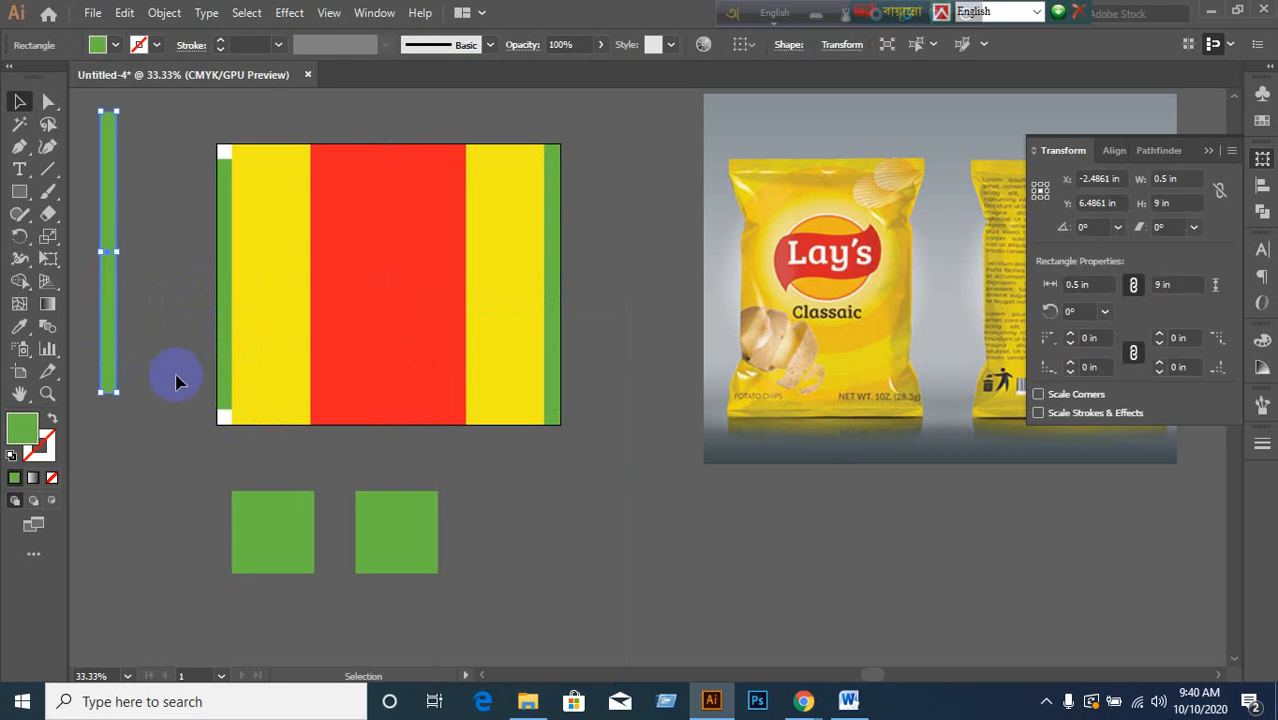
{"action": "left_click", "coordinate": [228, 378]}
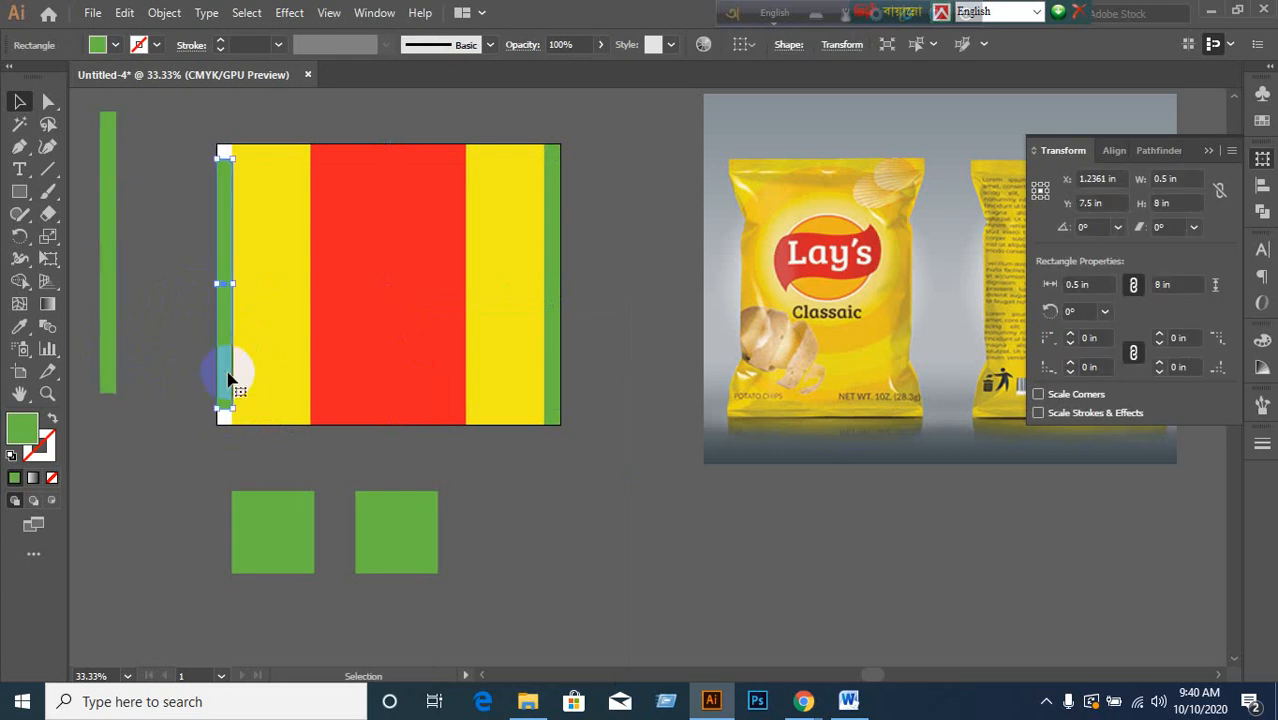
{"action": "left_click", "coordinate": [108, 343]}
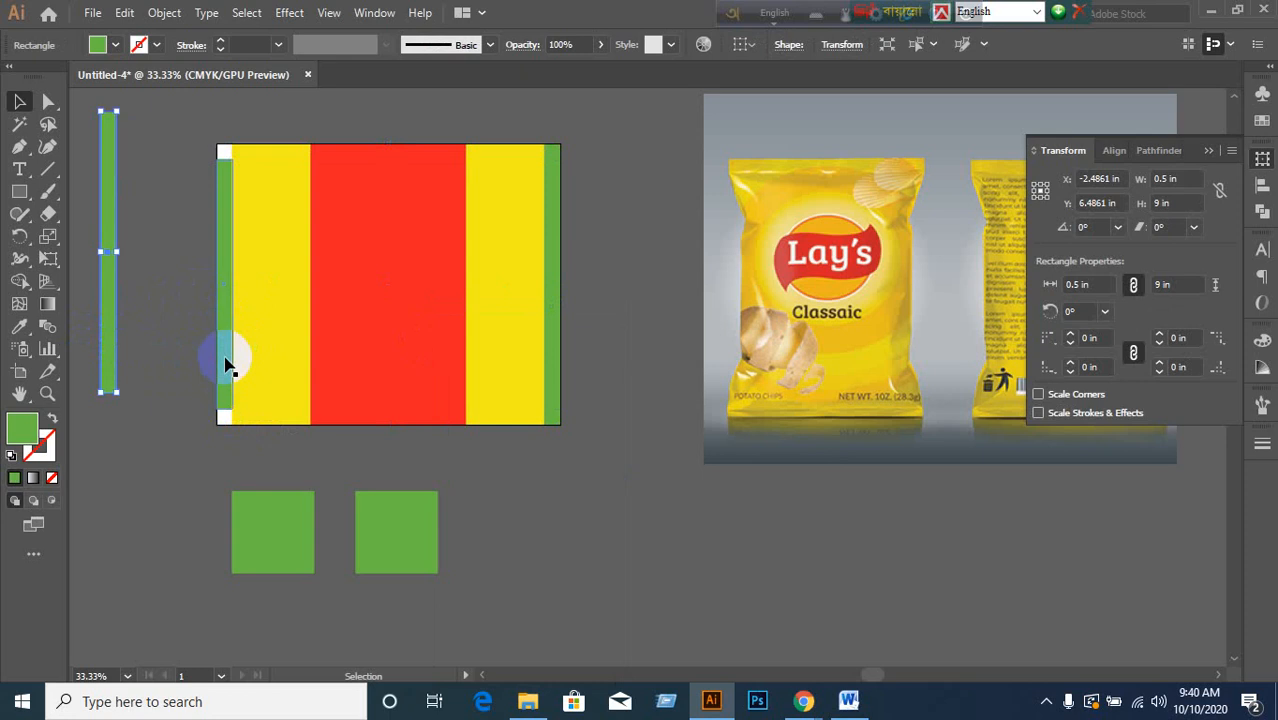
{"action": "left_click", "coordinate": [226, 364], "text": "shift"}
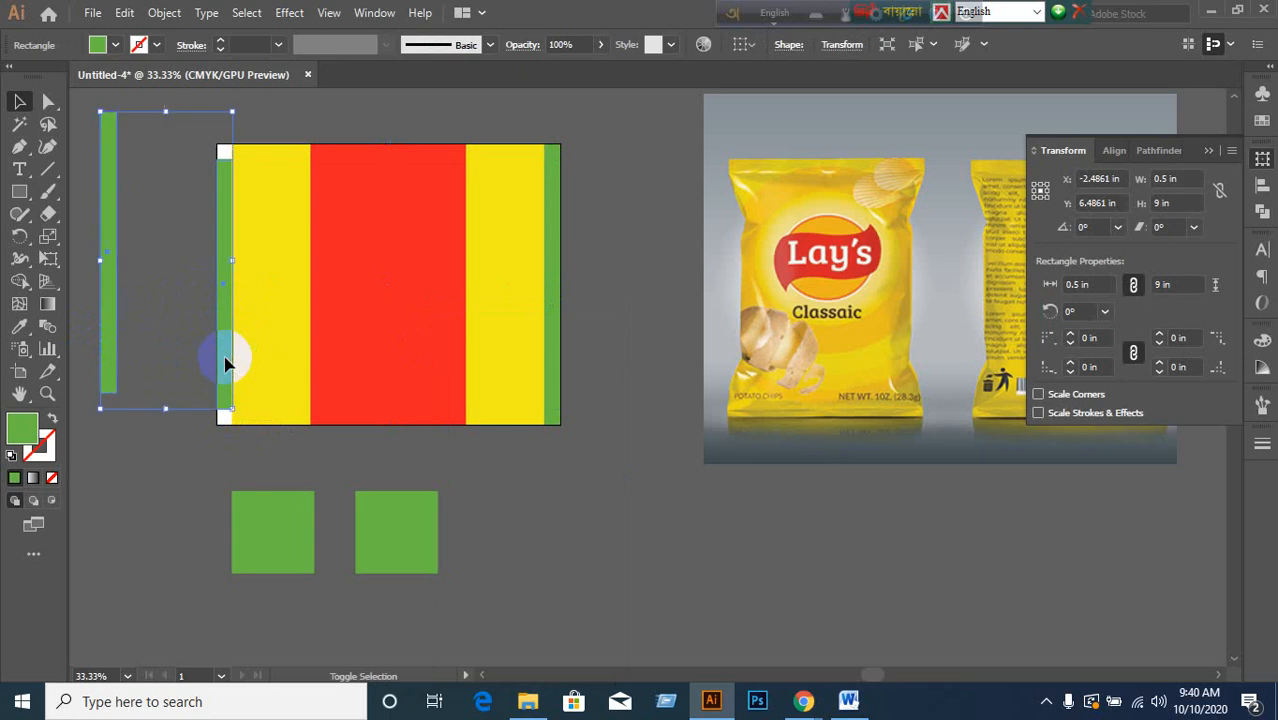
{"action": "left_click", "coordinate": [163, 478]}
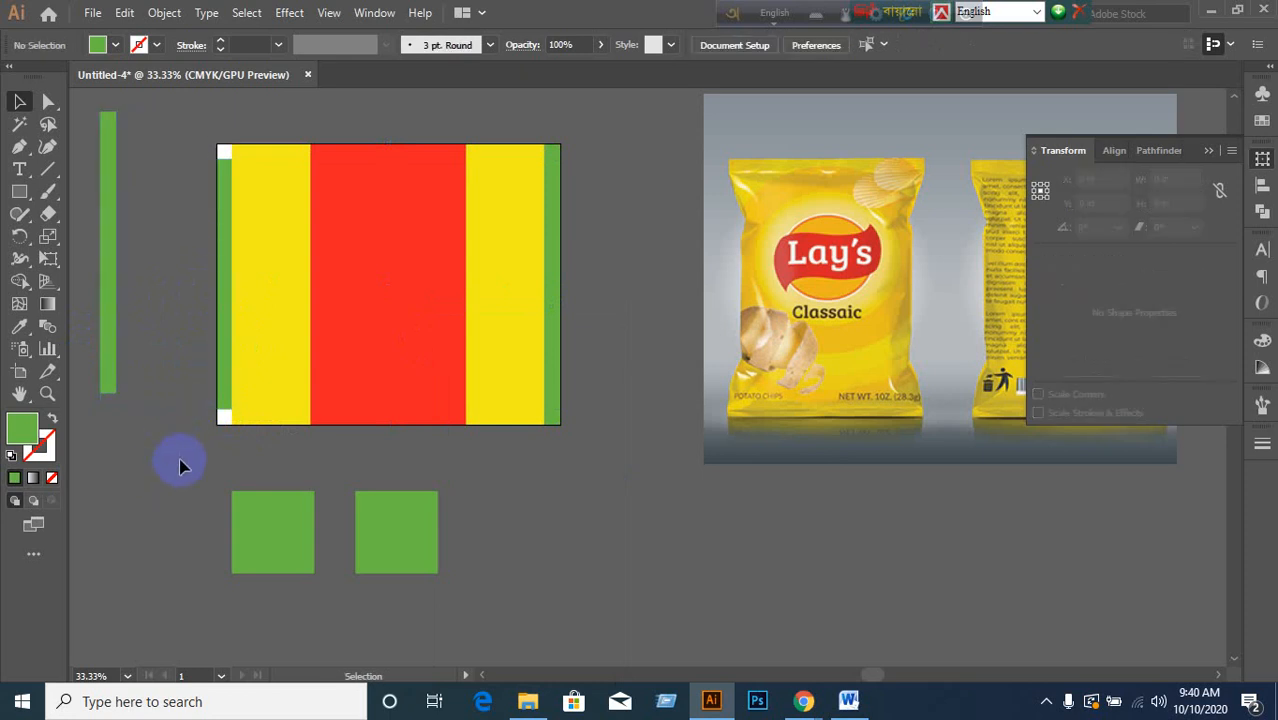
- Move the 9 in tall left yellow rectangle off the artboard, down beside the green strip outside it
{"action": "left_click", "coordinate": [108, 359]}
{"action": "left_click_drag", "start_coordinate": [270, 390], "coordinate": [147, 553]}
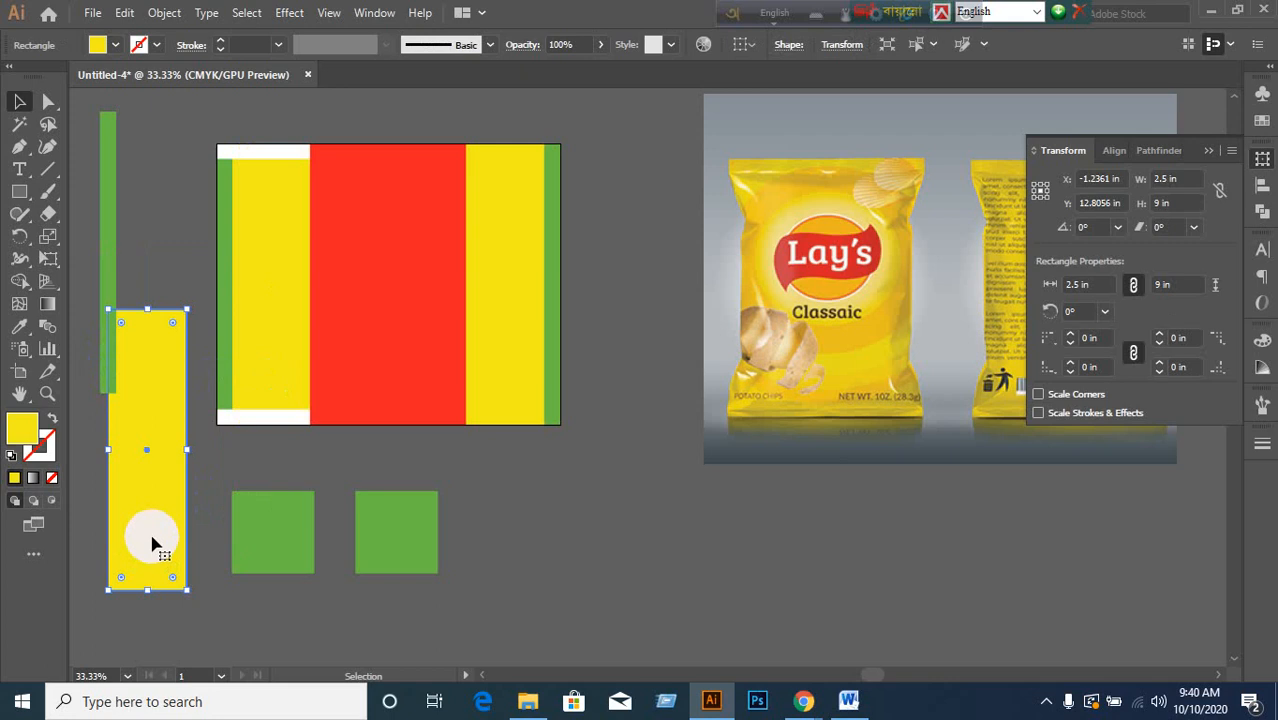
{"action": "left_click", "coordinate": [115, 260], "text": "shift"}
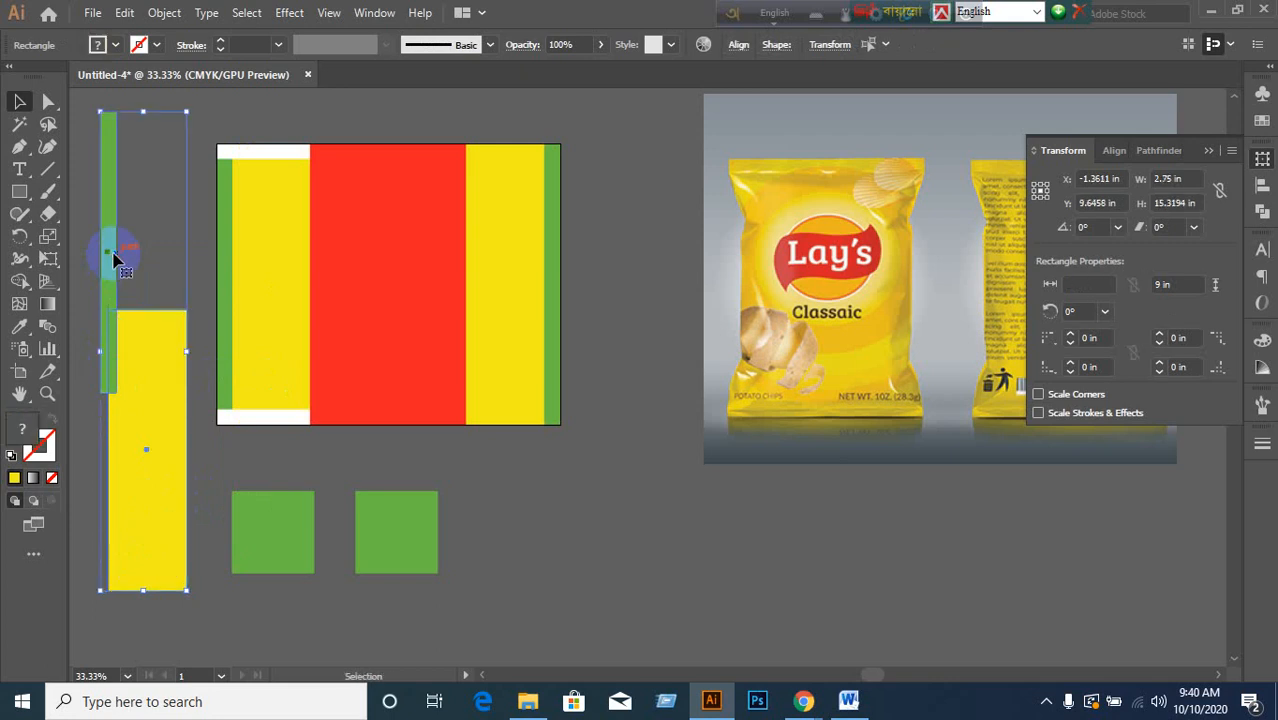
{"action": "left_click", "coordinate": [574, 475]}
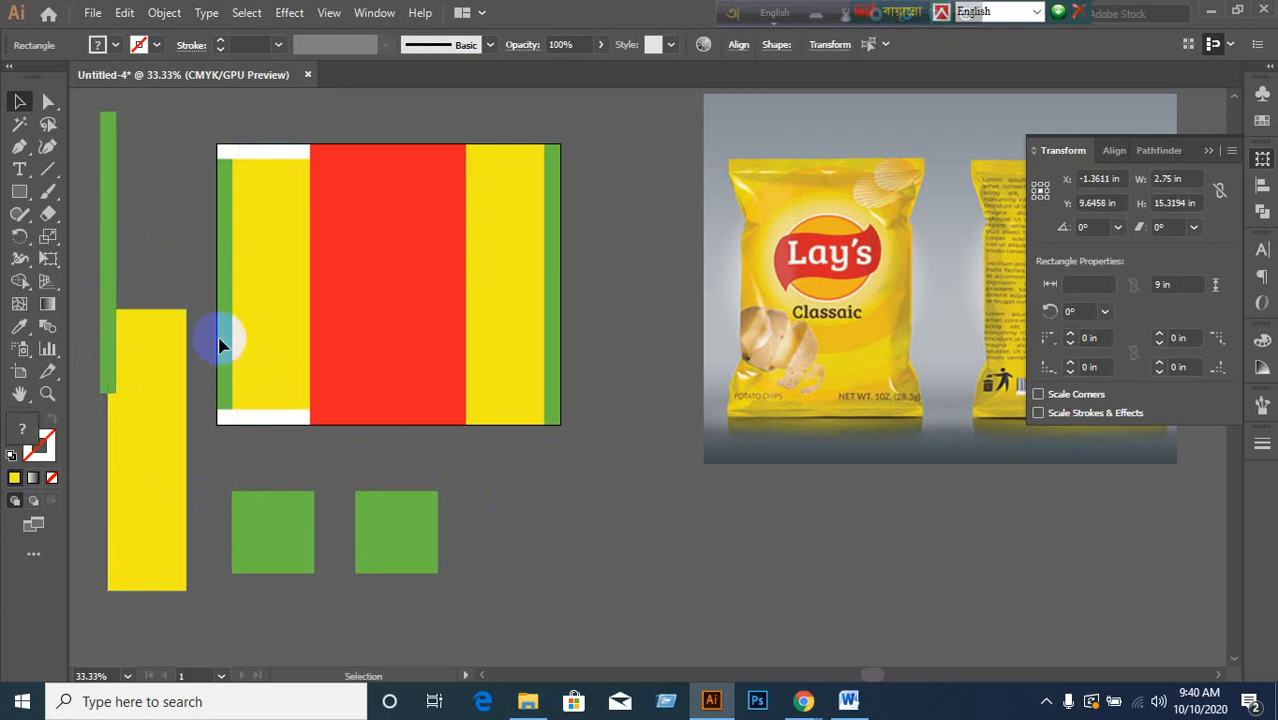
{"action": "left_click", "coordinate": [117, 270]}
{"action": "right_click", "coordinate": [117, 271]}
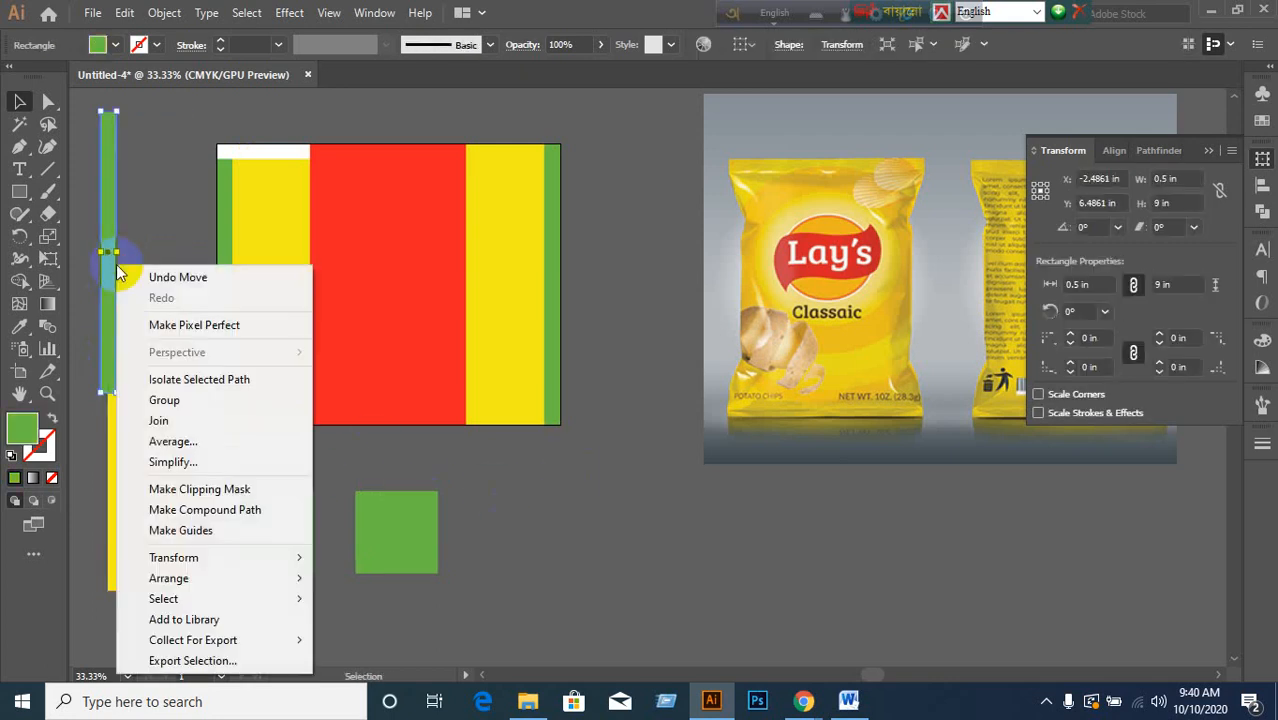
{"action": "left_click", "coordinate": [549, 483]}
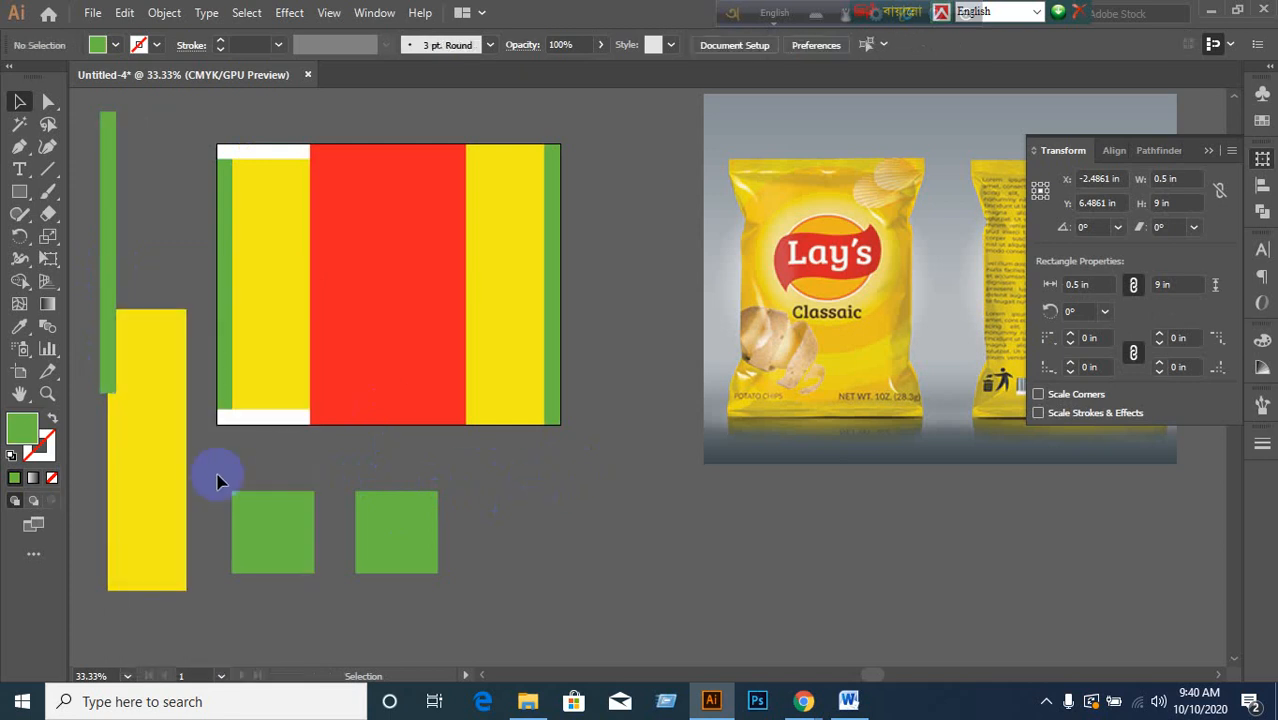
{"action": "left_click", "coordinate": [143, 494]}
{"action": "right_click", "coordinate": [145, 497]}
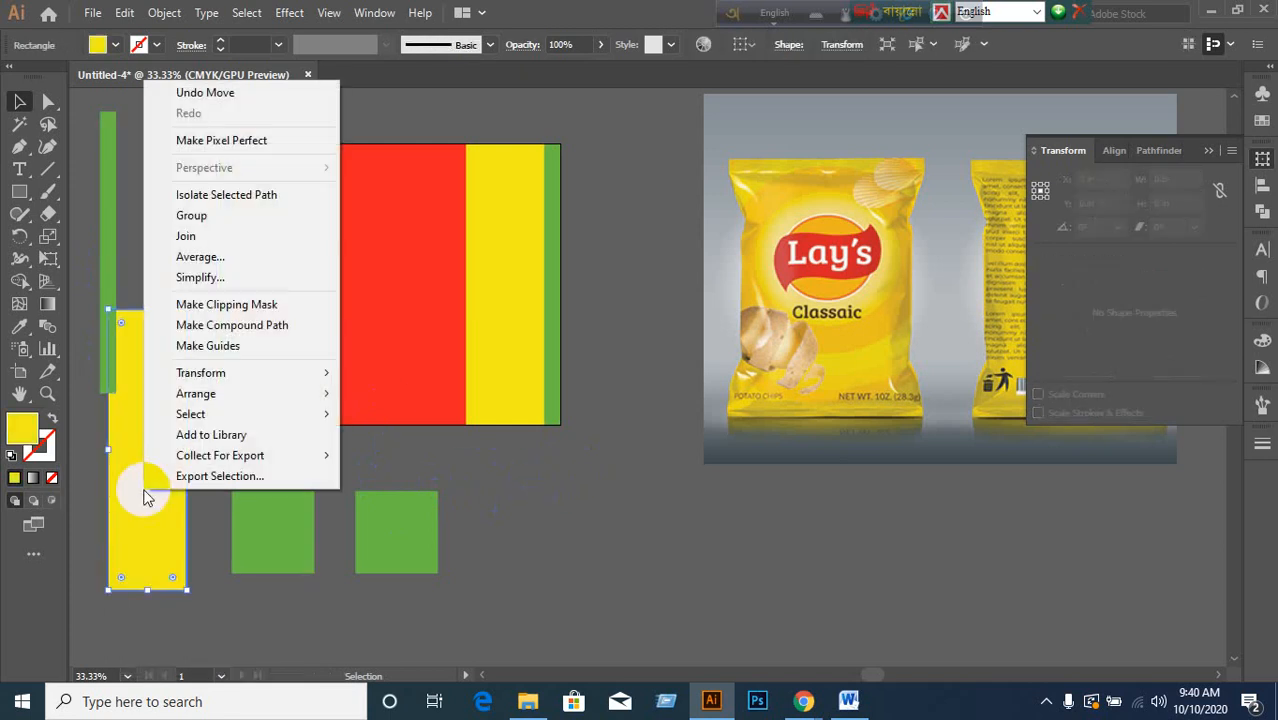
{"action": "left_click", "coordinate": [546, 532]}
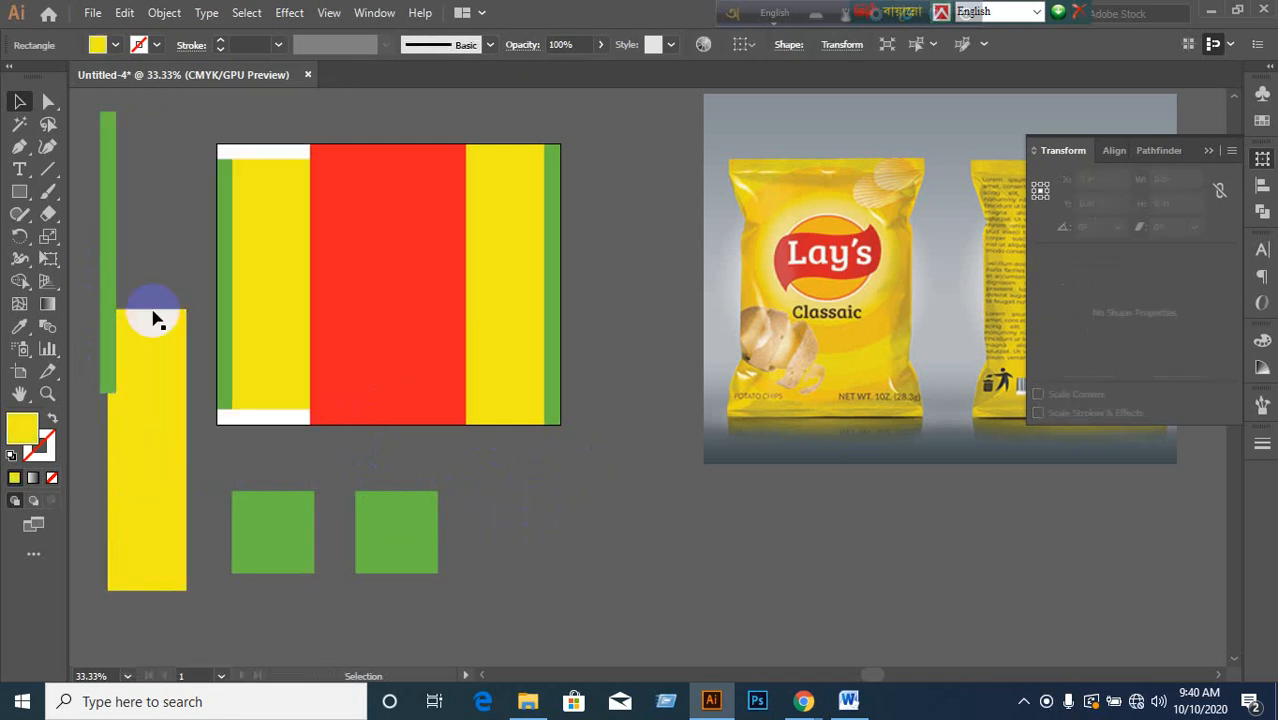
{"action": "right_click", "coordinate": [116, 255]}
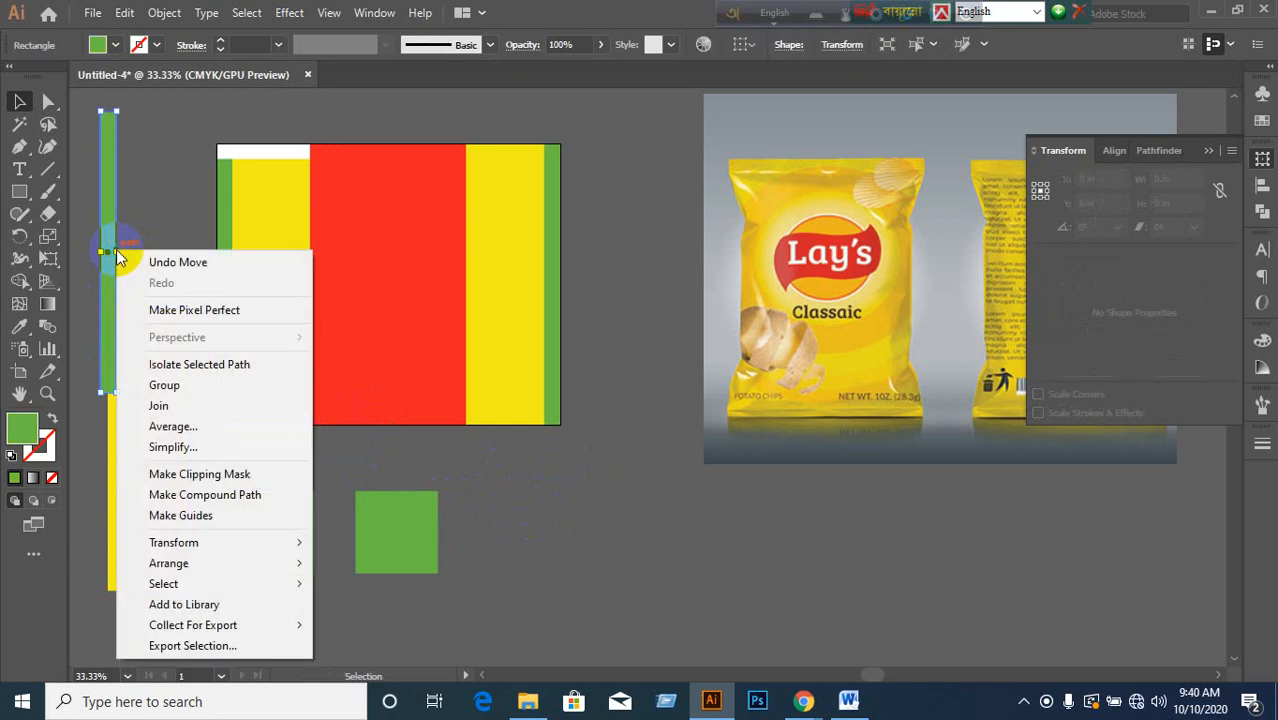
{"action": "left_click", "coordinate": [565, 540]}
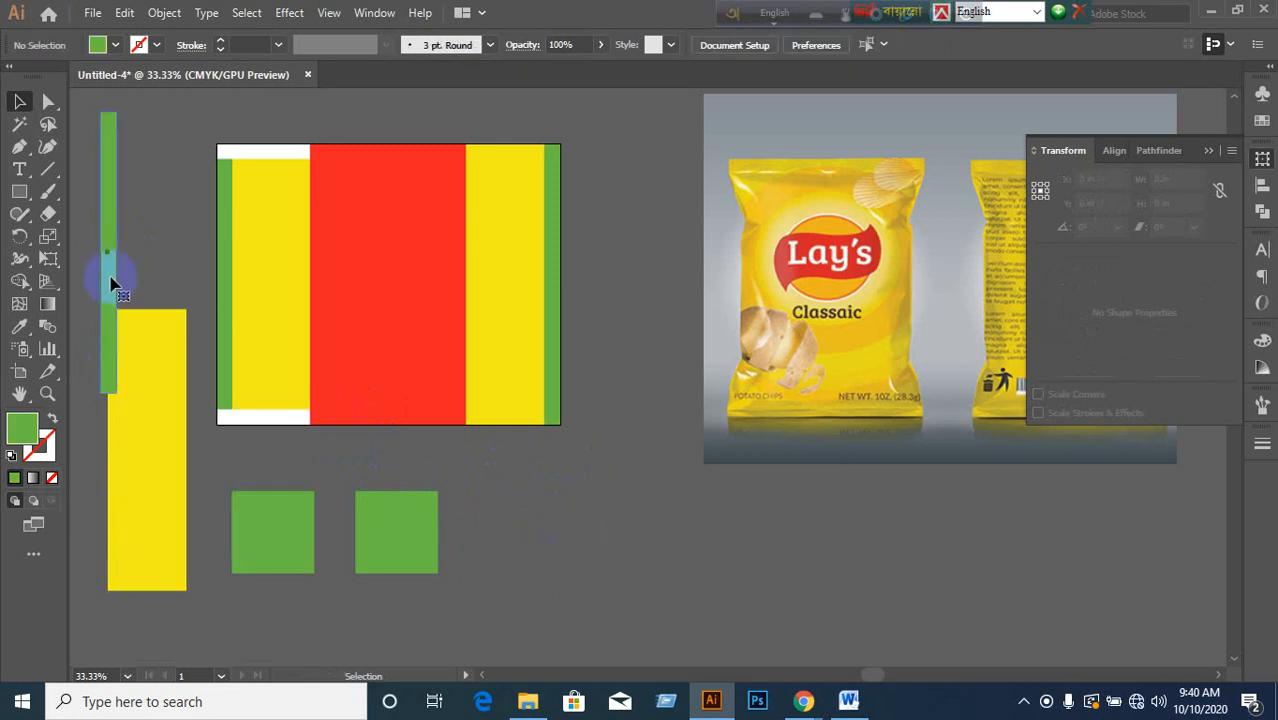
{"action": "left_click", "coordinate": [113, 285]}
{"action": "left_click", "coordinate": [268, 334], "text": "shift"}
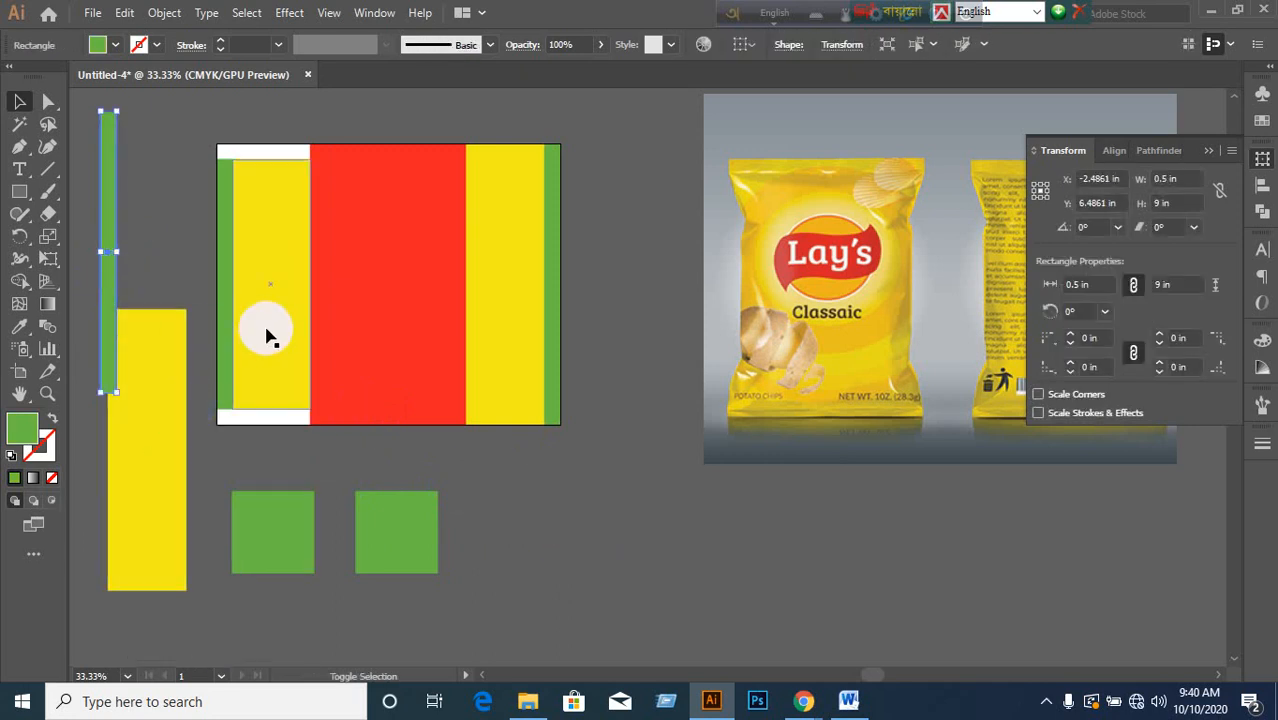
{"action": "left_click", "coordinate": [532, 528]}
{"action": "left_click", "coordinate": [110, 283]}
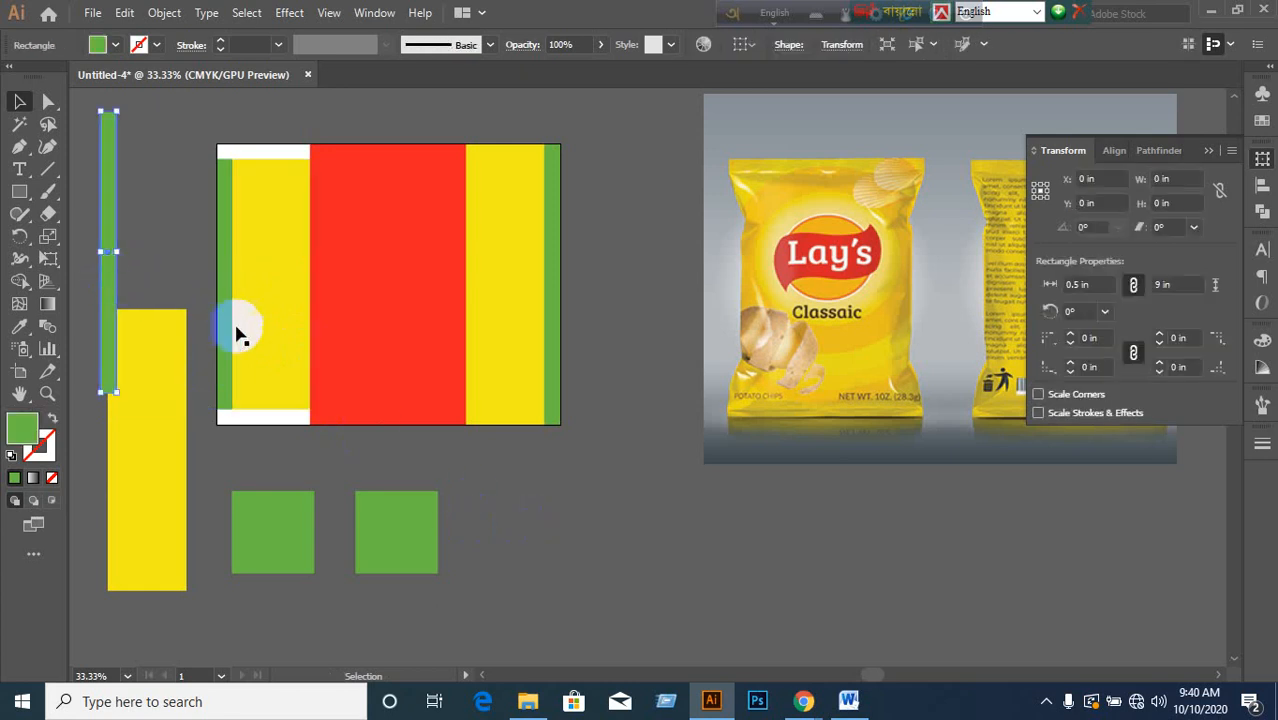
- Stretch the right green square below the artboard horizontally into a wide rectangle, keeping its height, and compare it with the left square
{"action": "left_click", "coordinate": [420, 548]}
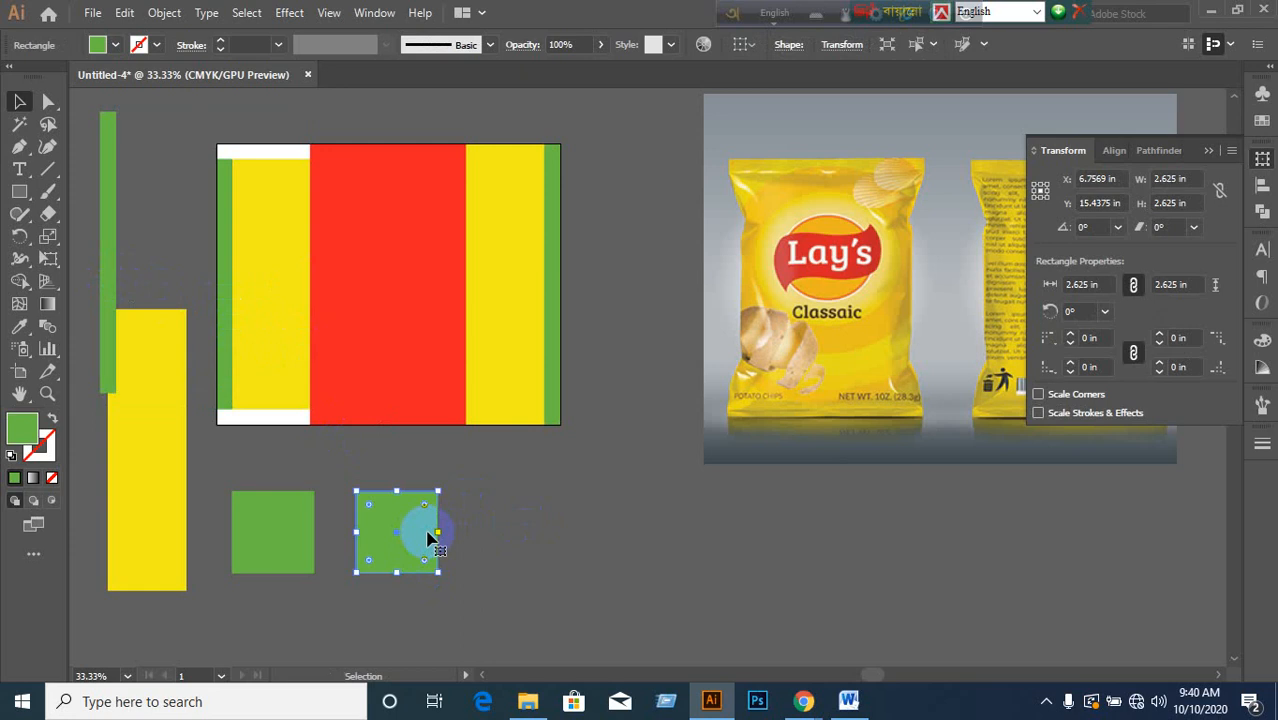
{"action": "left_click_drag", "start_coordinate": [437, 532], "coordinate": [624, 539]}
{"action": "left_click", "coordinate": [278, 527], "text": "shift"}
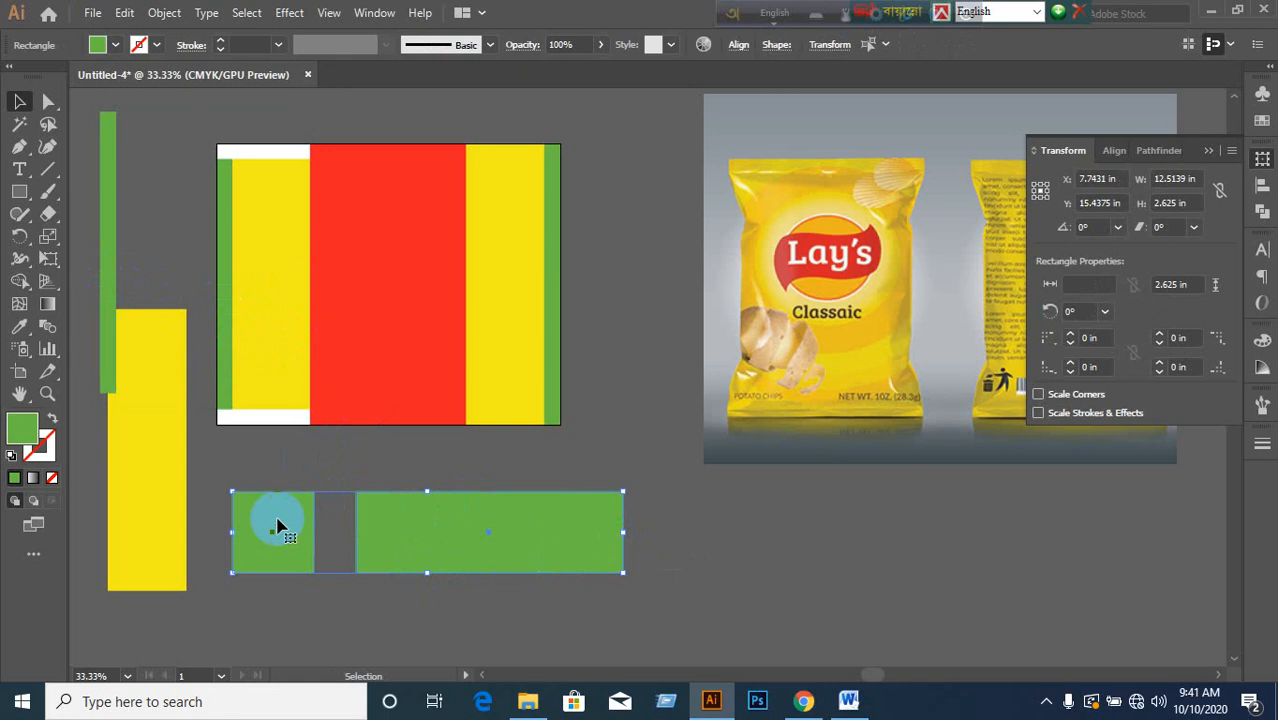
{"action": "left_click", "coordinate": [348, 600]}
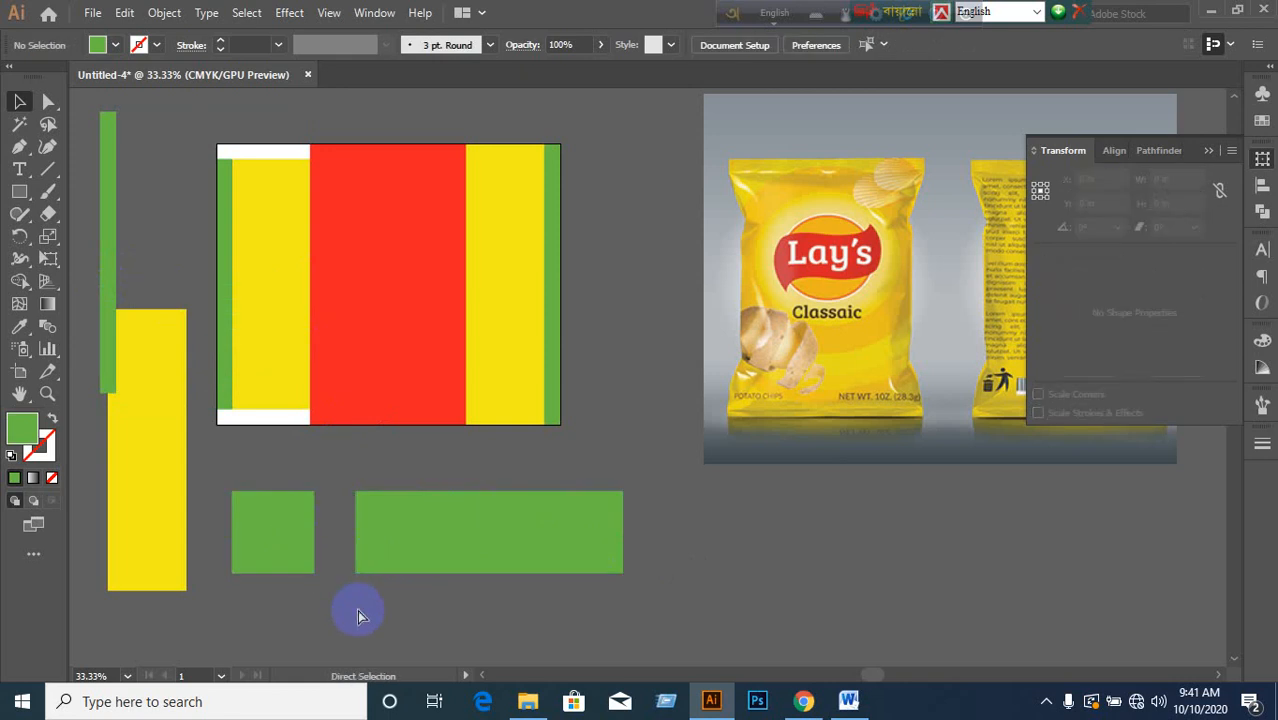
- Undo the green square's stretch and the moves of the tall left yellow and green strips, and clear the selection
{"action": "key", "text": "ctrl+z"}
{"action": "key", "text": "ctrl+z"}
{"action": "key", "text": "ctrl+z"}
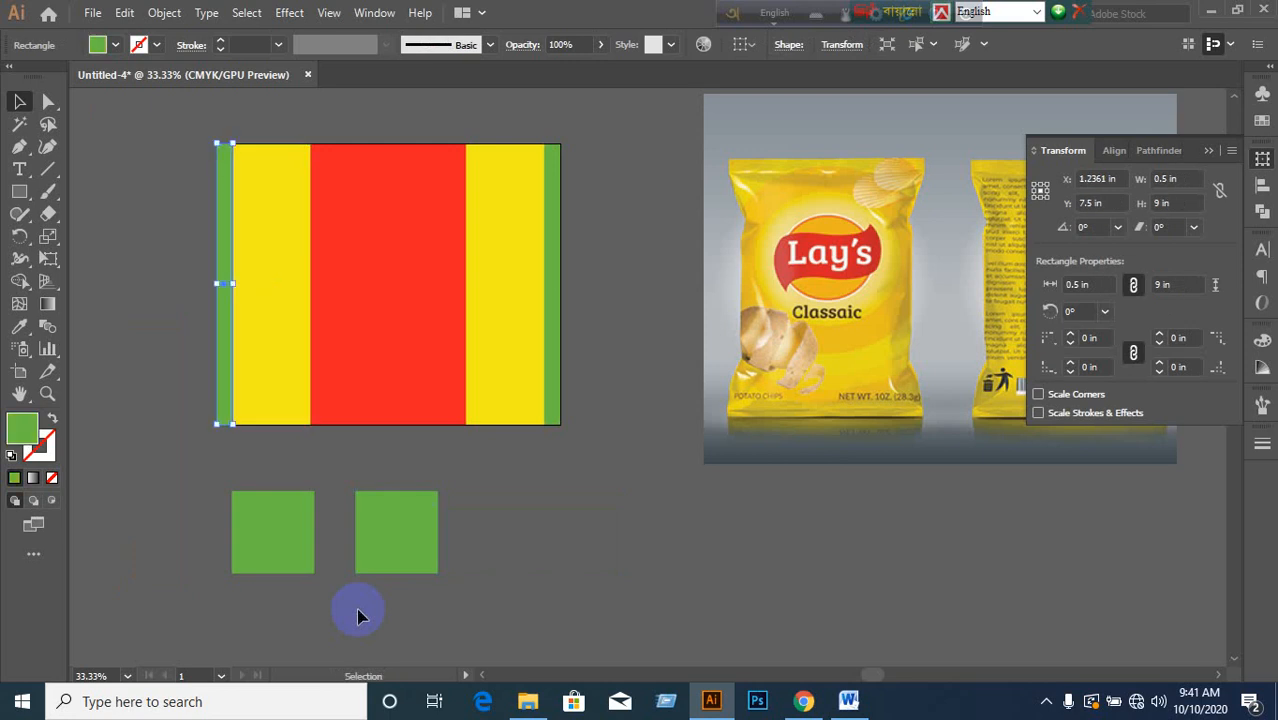
{"action": "left_click", "coordinate": [150, 268]}
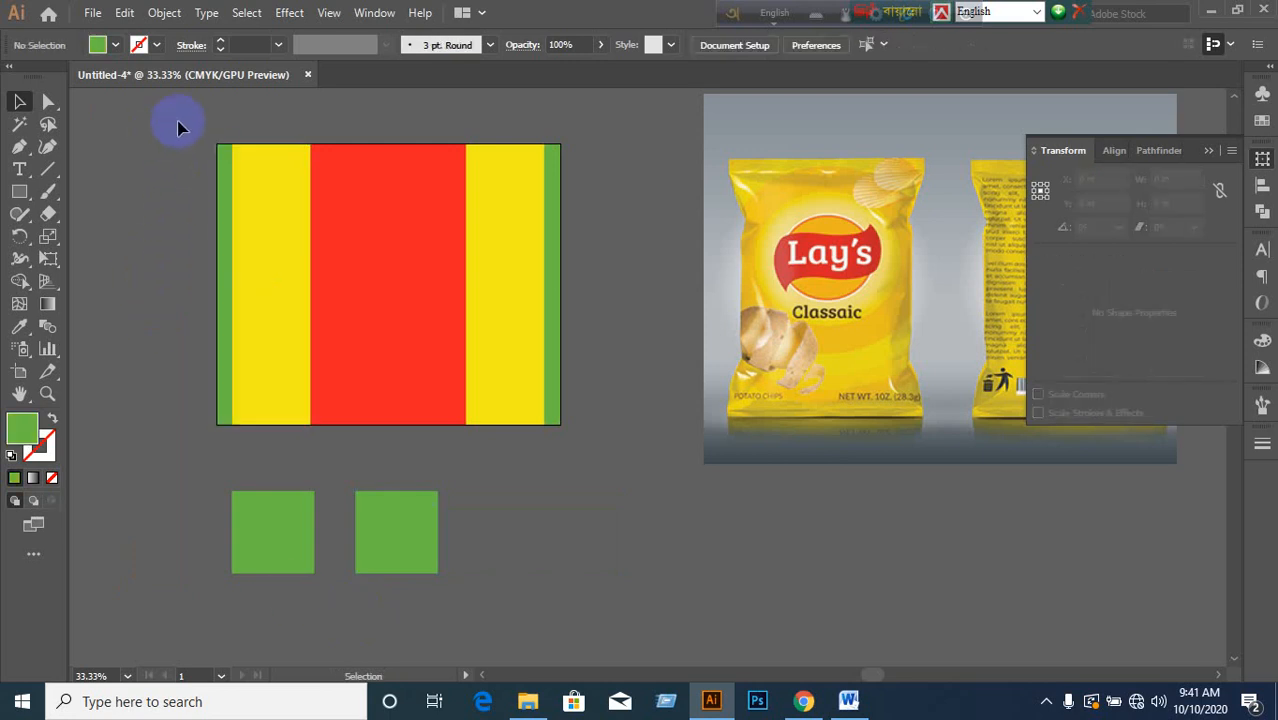
- Convert all the overlapping wrapper rectangles to guides and shift the tall left yellow rectangle's guide off the artboard
{"action": "left_click_drag", "start_coordinate": [628, 482], "coordinate": [545, 410]}
{"action": "left_click", "coordinate": [427, 395]}
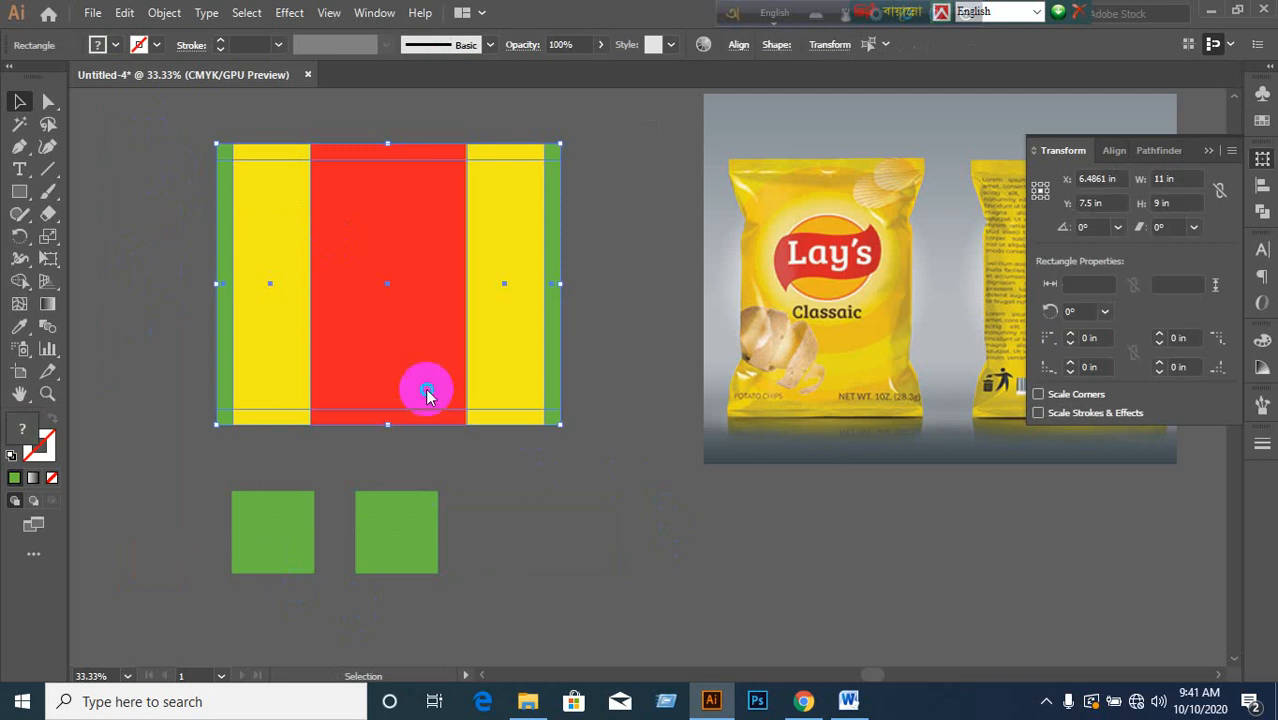
{"action": "right_click", "coordinate": [427, 395]}
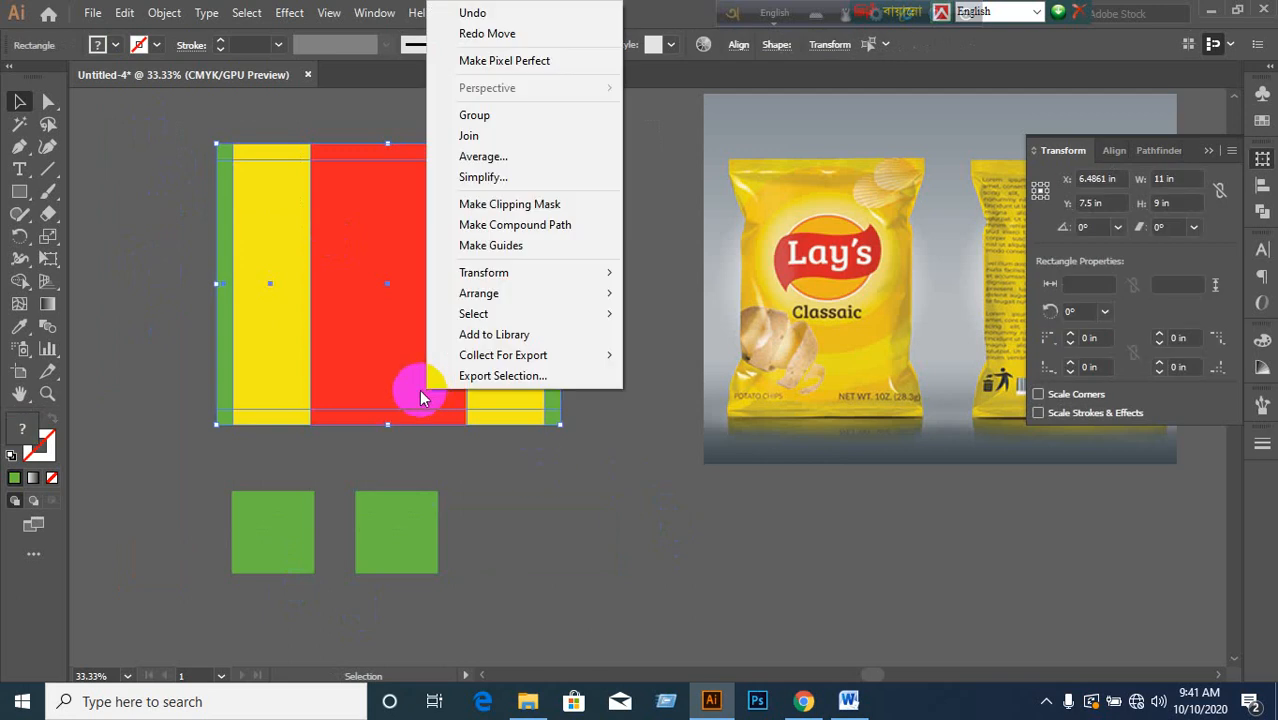
{"action": "left_click", "coordinate": [495, 246]}
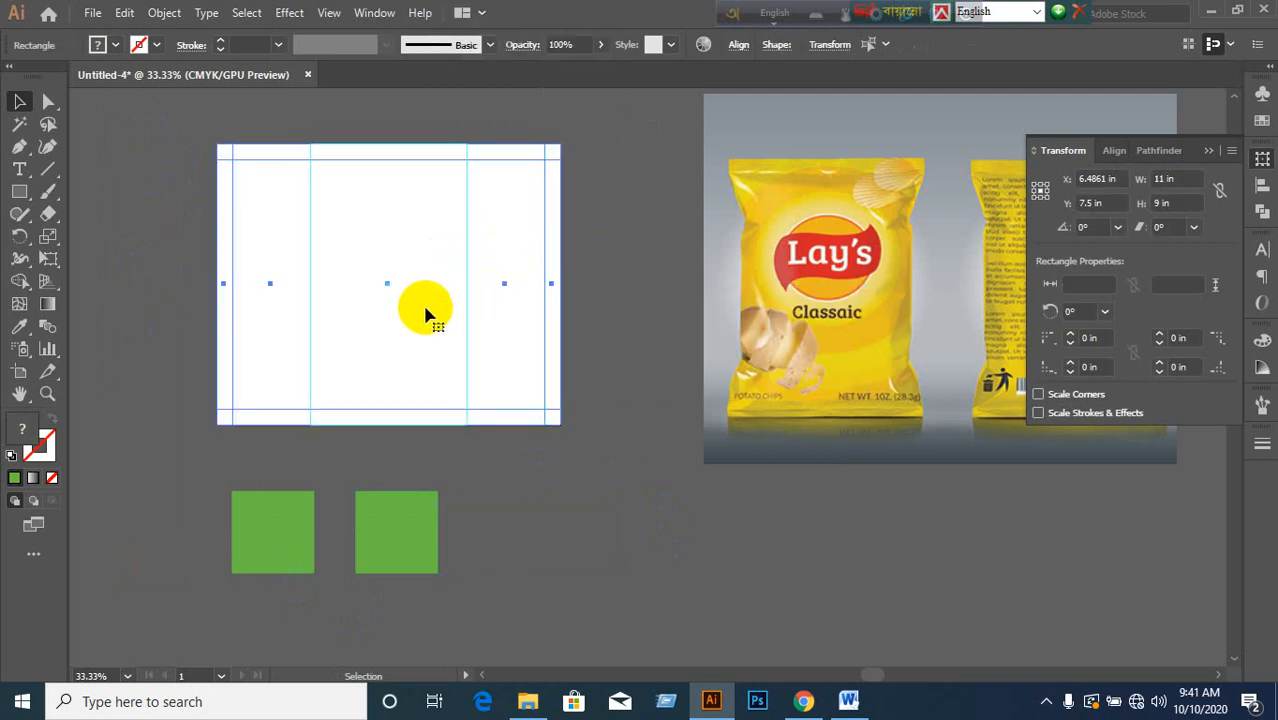
{"action": "left_click", "coordinate": [172, 305]}
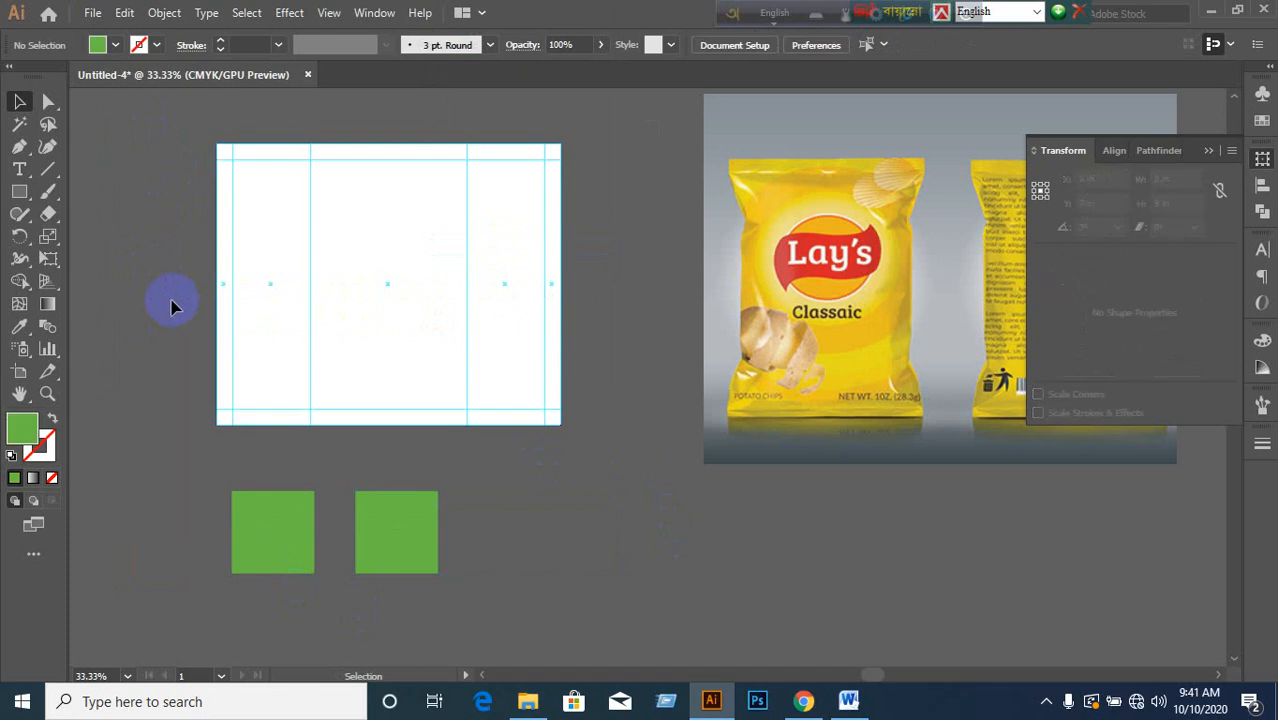
{"action": "left_click_drag", "start_coordinate": [234, 305], "coordinate": [201, 373]}
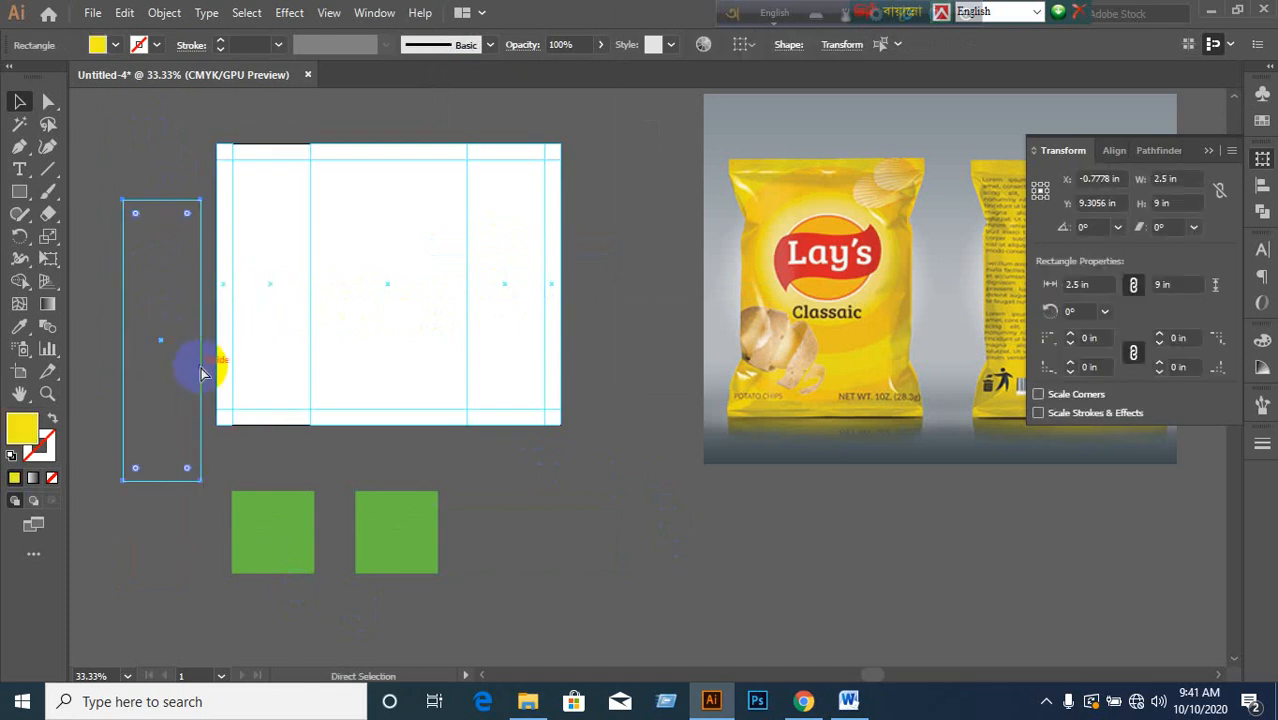
- Undo the guide conversion and the earlier layout edits back to just the first yellow and red 5 x 8 in rectangles
{"action": "key", "text": "ctrl+z"}
{"action": "key", "text": "ctrl+z"}
{"action": "key", "text": "ctrl+z"}
{"action": "key", "text": "ctrl+z"}
{"action": "key", "text": "ctrl+z"}
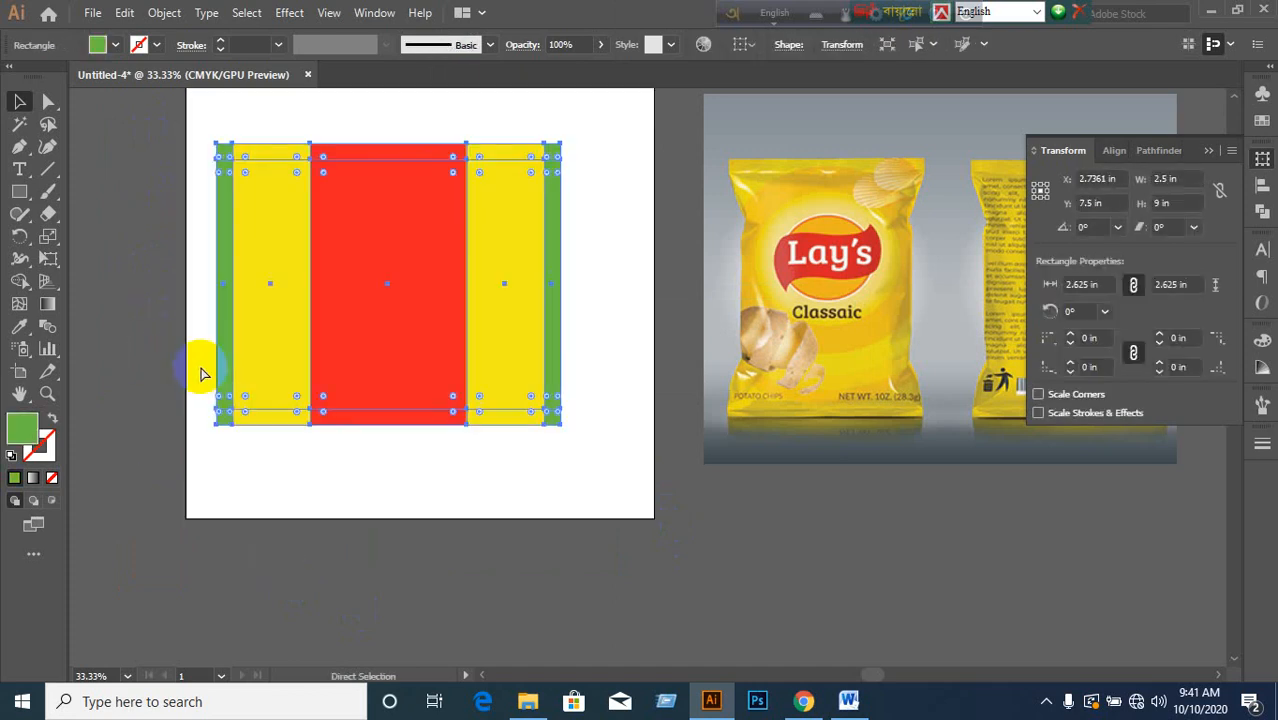
{"action": "key", "text": "ctrl+z"}
{"action": "key", "text": "ctrl+z"}
{"action": "key", "text": "ctrl+z"}
{"action": "key", "text": "ctrl+z"}
{"action": "key", "text": "ctrl+z"}
{"action": "key", "text": "ctrl+z"}
{"action": "key", "text": "ctrl+z"}
{"action": "key", "text": "ctrl+z"}
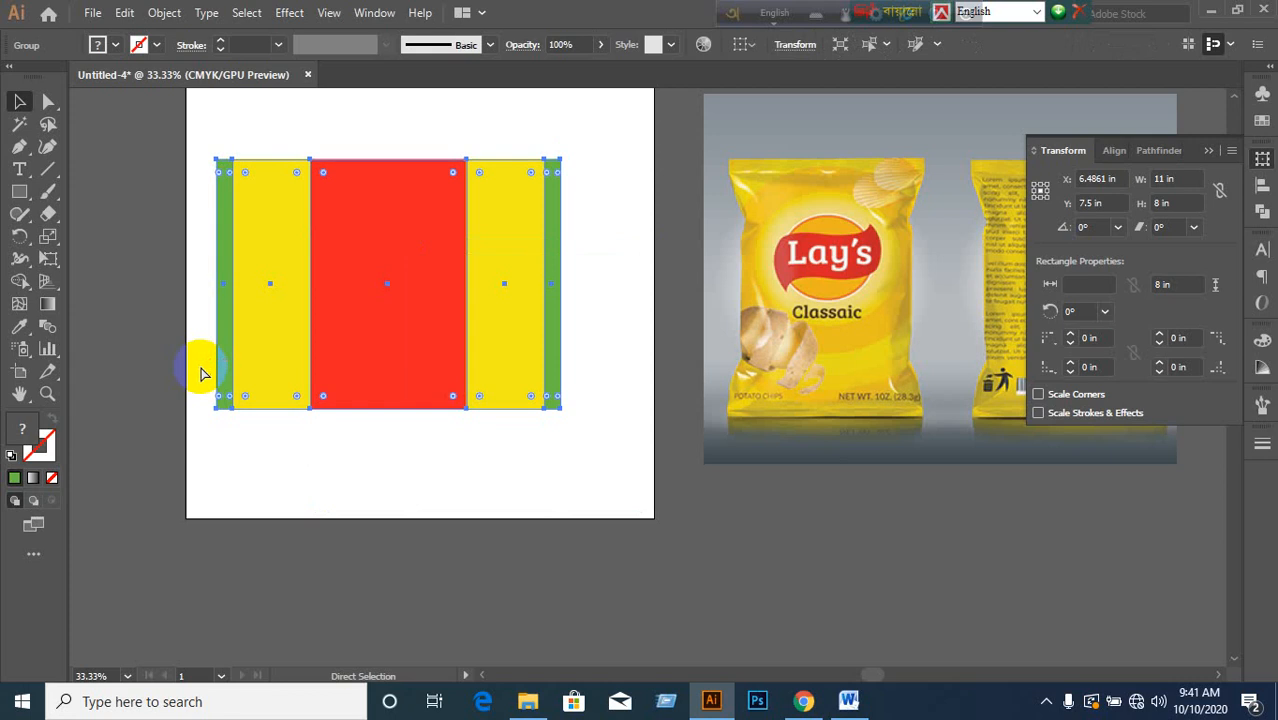
{"action": "key", "text": "ctrl+z"}
{"action": "key", "text": "ctrl+z"}
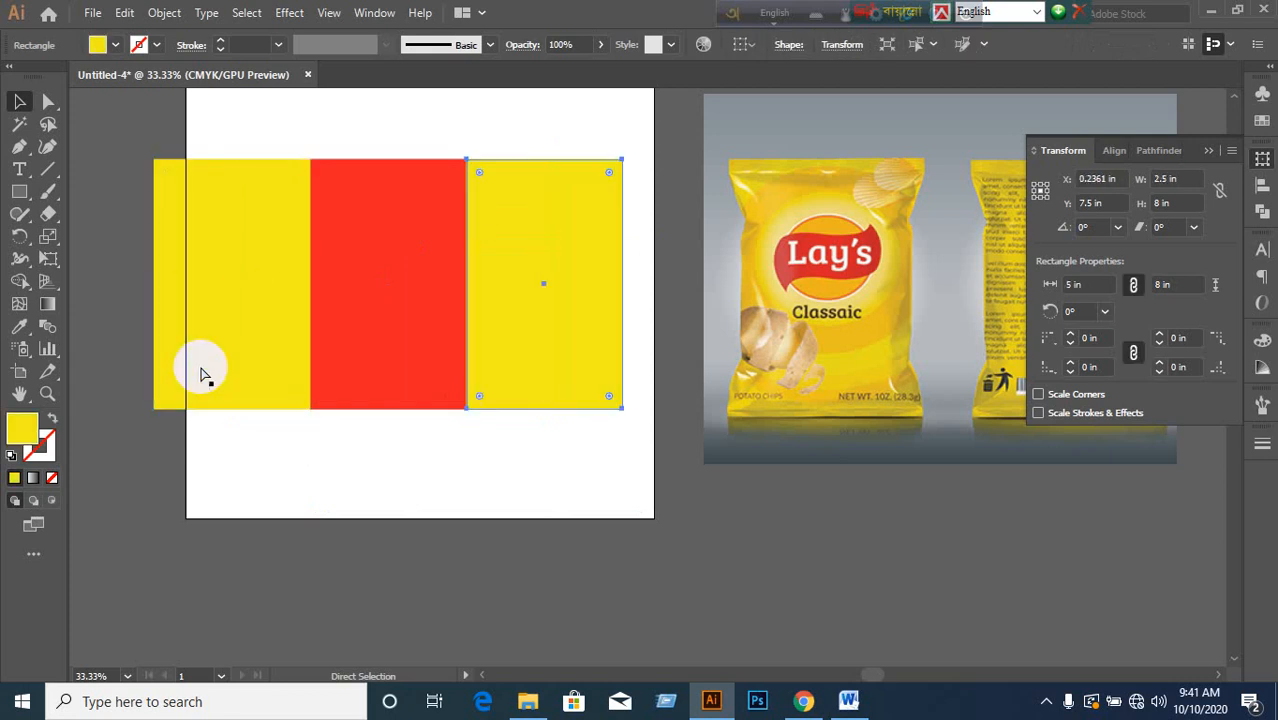
{"action": "key", "text": "ctrl+z"}
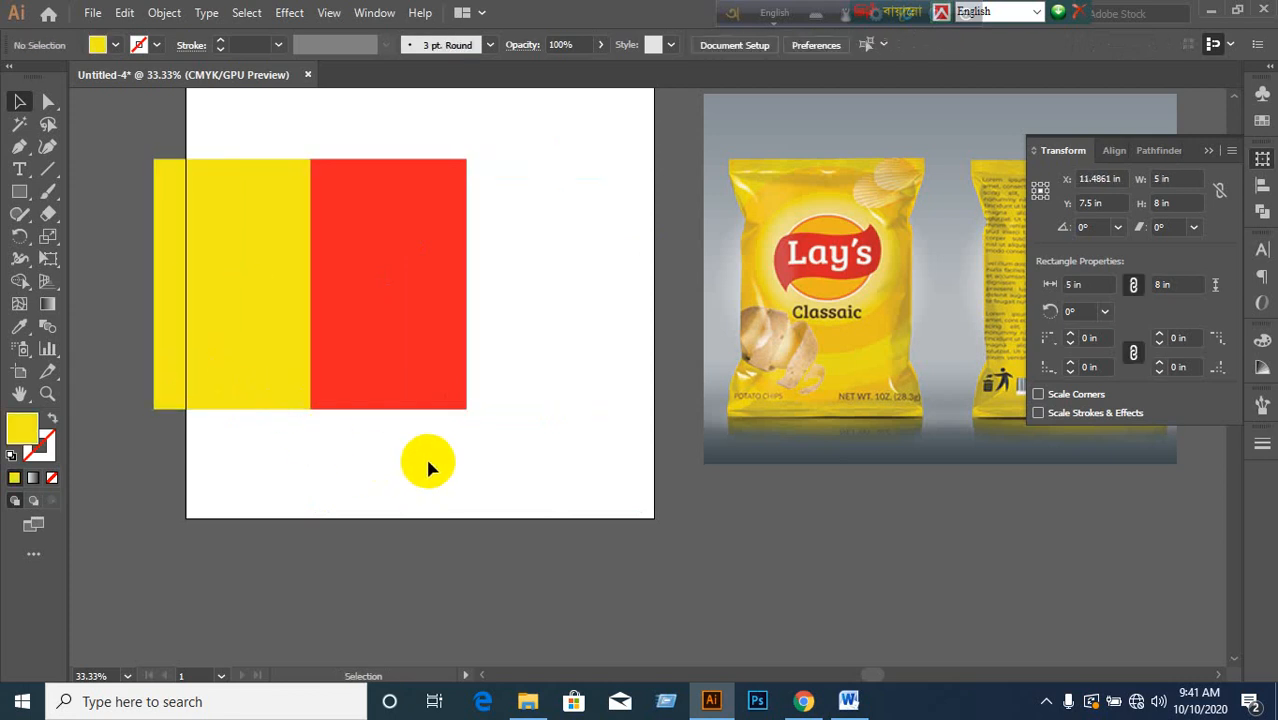
- Delete the remaining red and yellow 5 x 8 in rectangles to empty the artboard
{"action": "left_click", "coordinate": [410, 350]}
{"action": "key", "text": "Delete"}
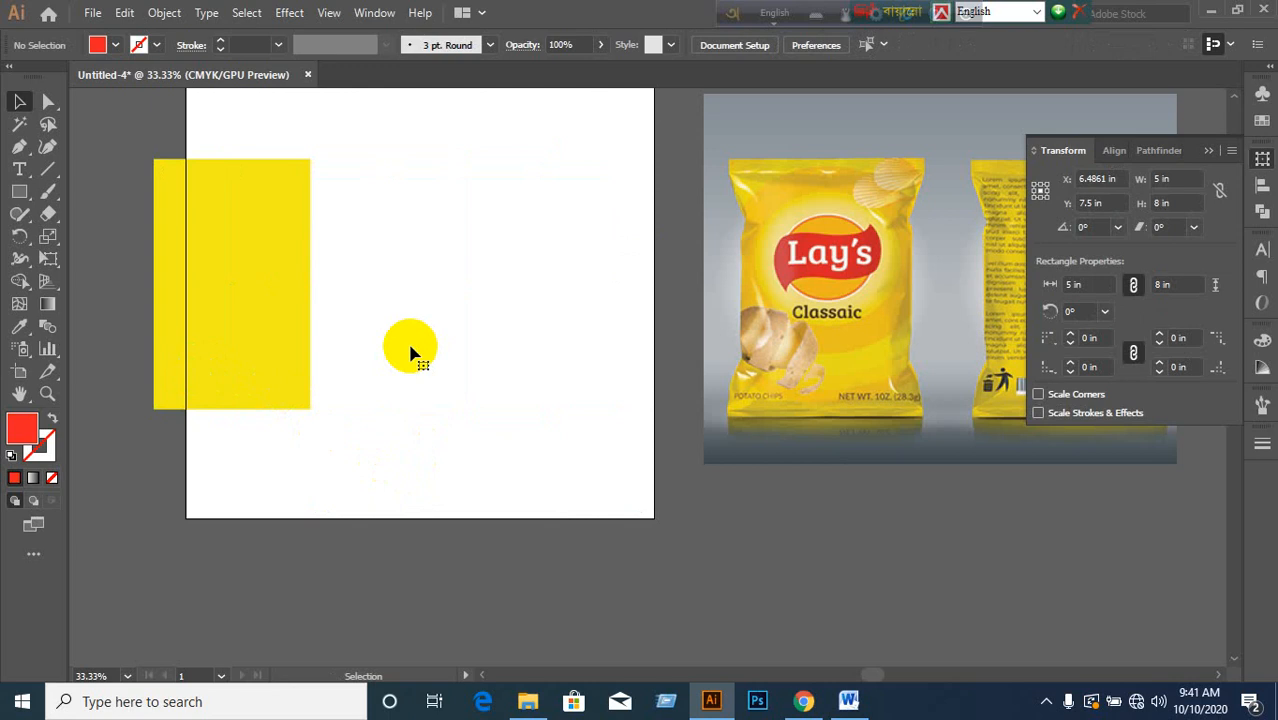
{"action": "left_click", "coordinate": [262, 337]}
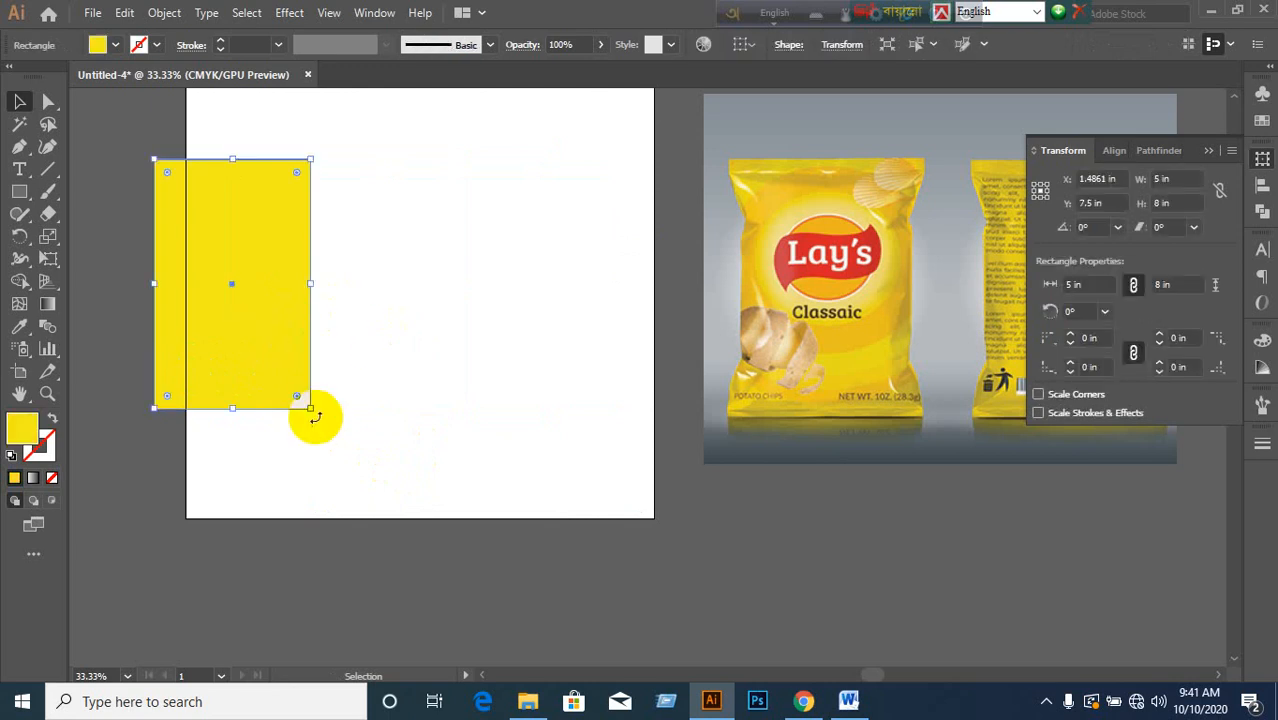
{"action": "key", "text": "Delete"}
{"action": "scroll", "coordinate": [314, 417], "scroll_direction": "up", "scroll_amount": 1}
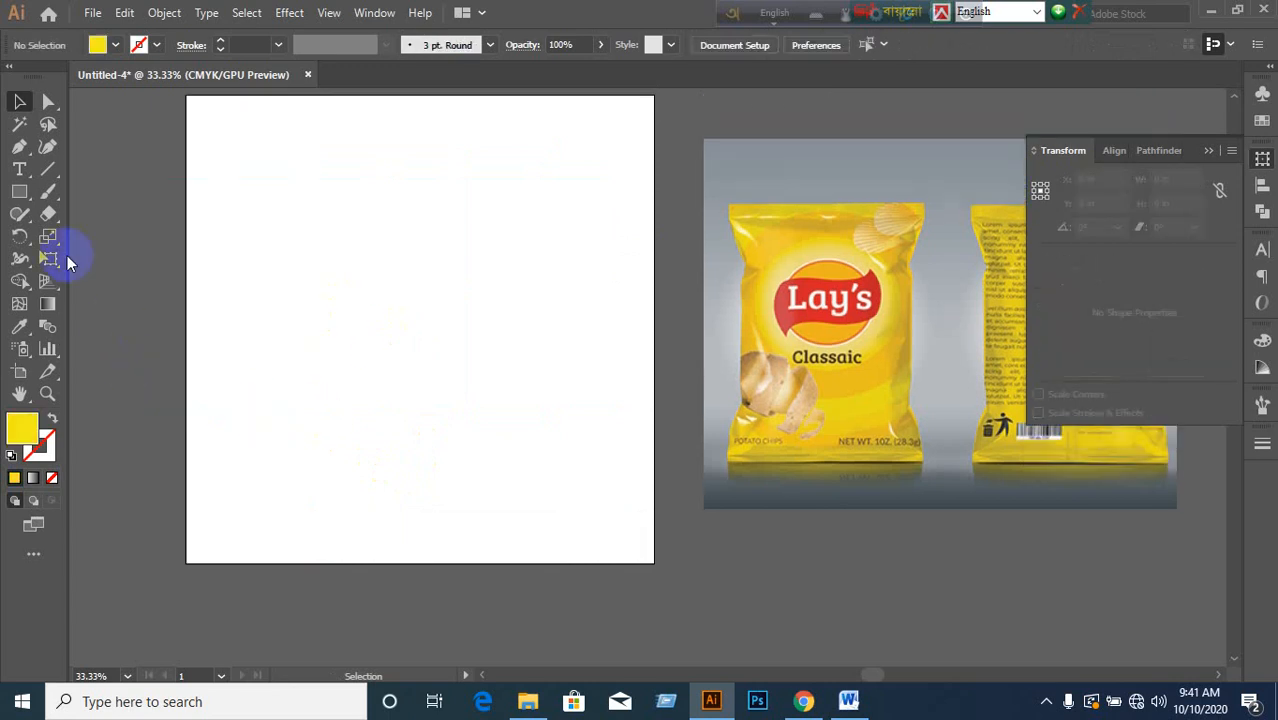
{"action": "left_click", "coordinate": [19, 191]}
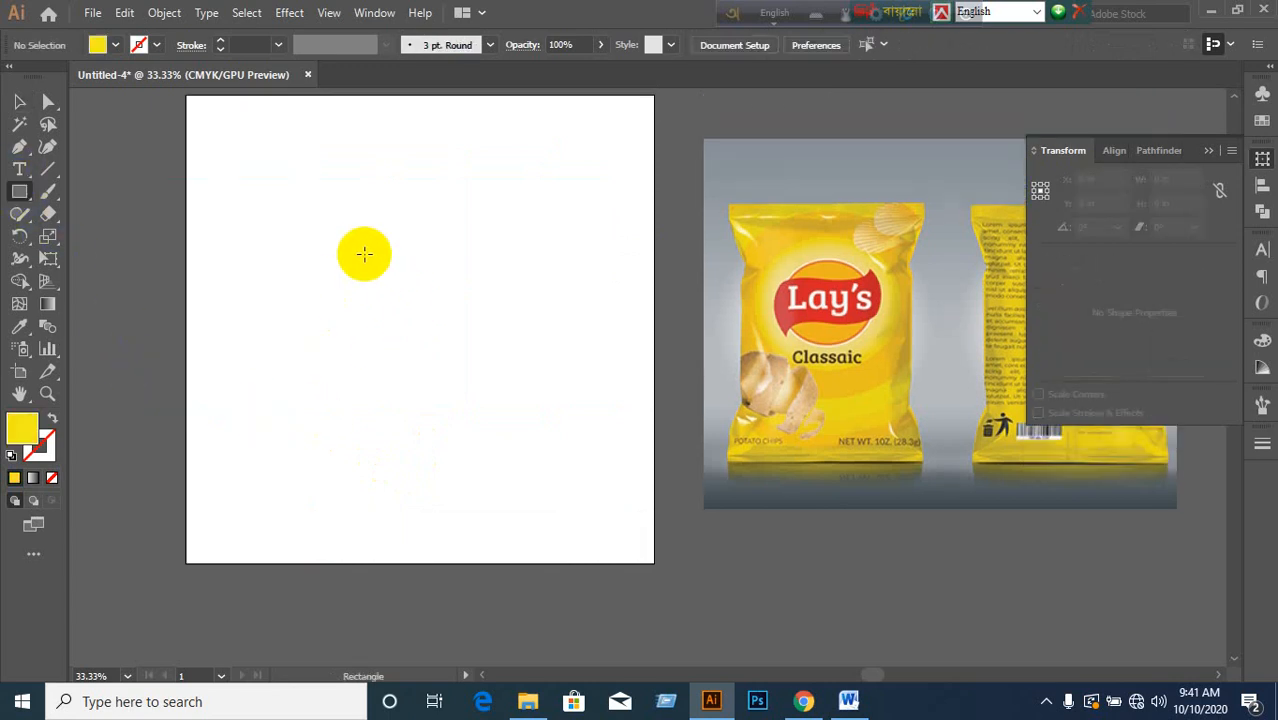
{"action": "left_click", "coordinate": [362, 254]}
{"action": "left_click", "coordinate": [500, 338]}
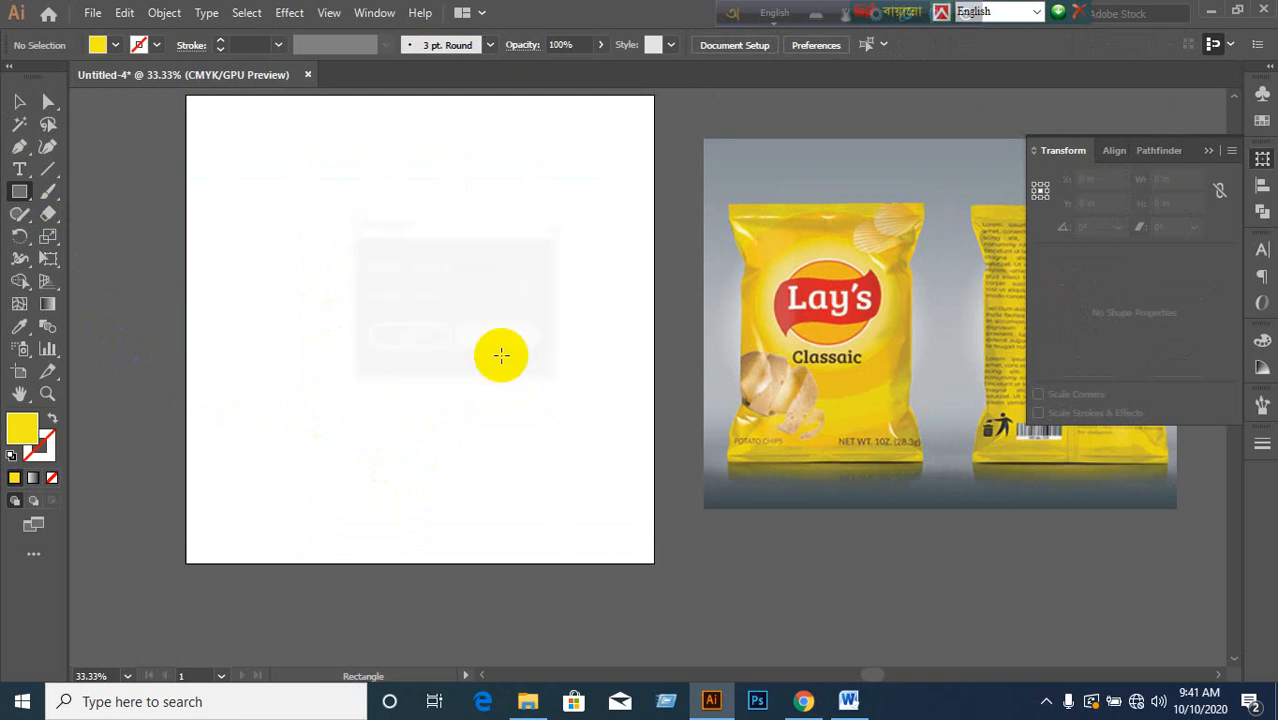
{"action": "left_click", "coordinate": [19, 101]}
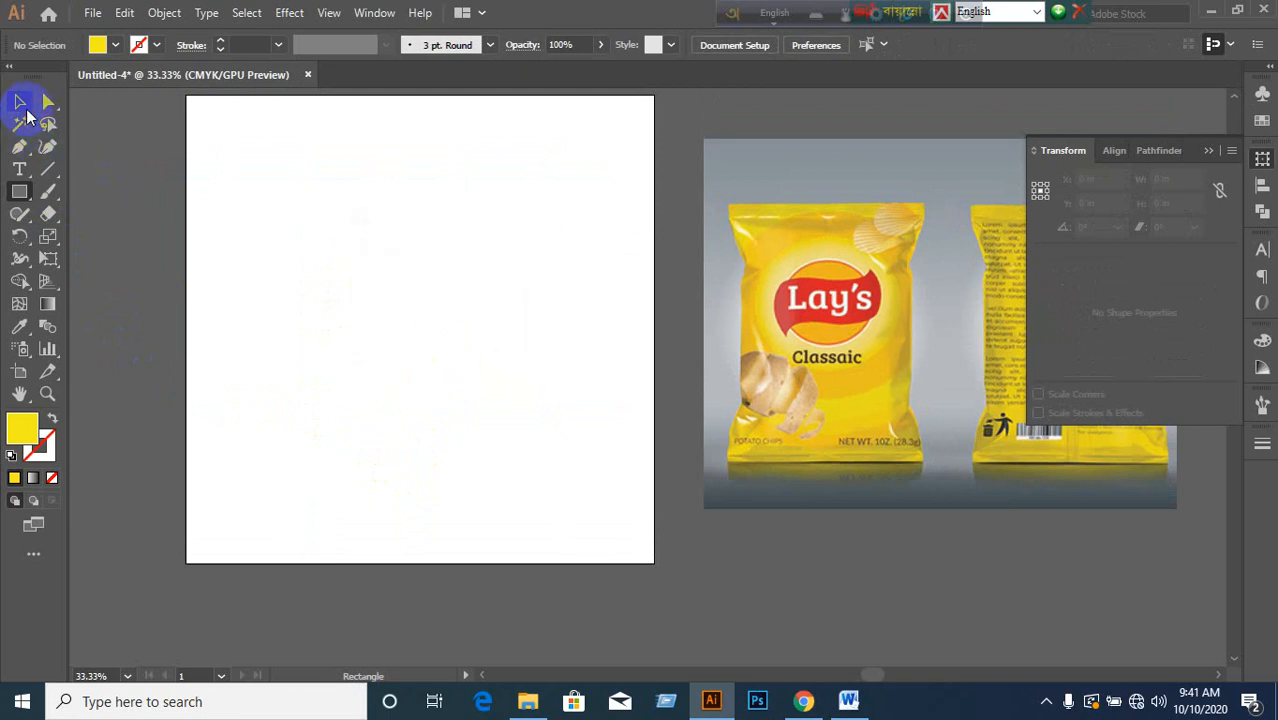
- Create a new 15 x 15 in CMYK document with one artboard and close Untitled-4 without saving
{"action": "left_click", "coordinate": [92, 13]}
{"action": "left_click", "coordinate": [112, 39]}
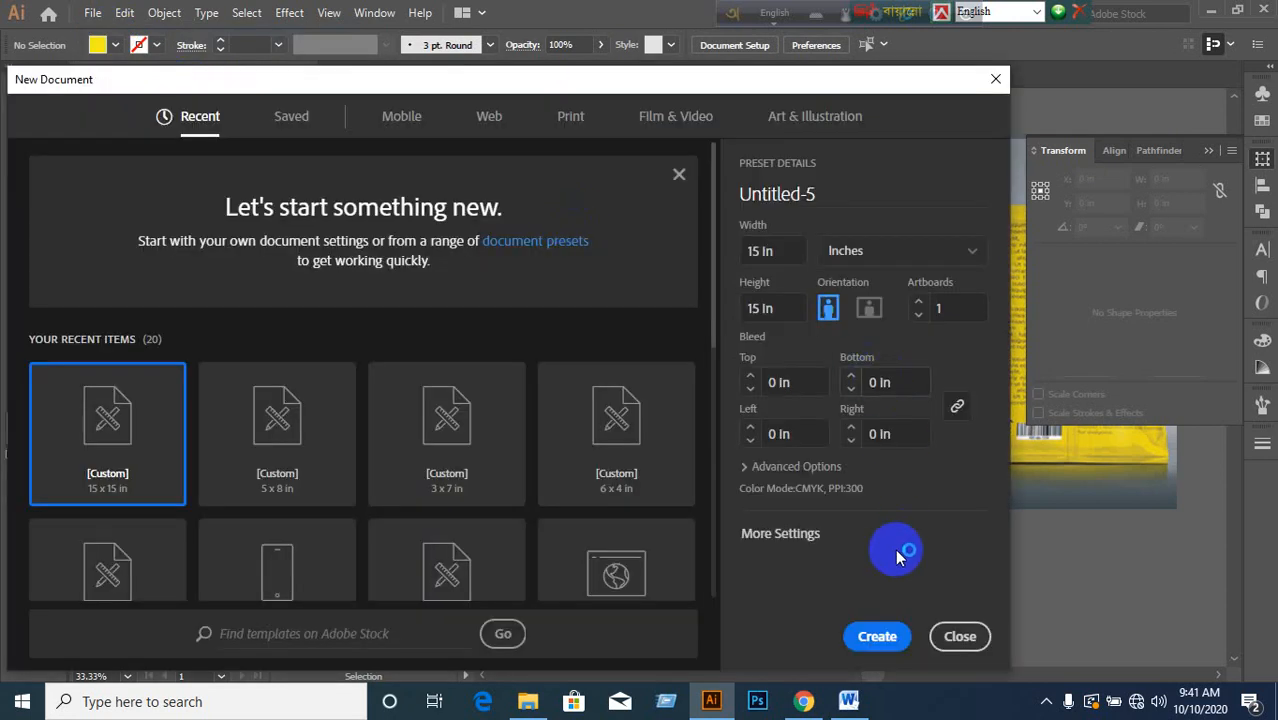
{"action": "left_click", "coordinate": [875, 636]}
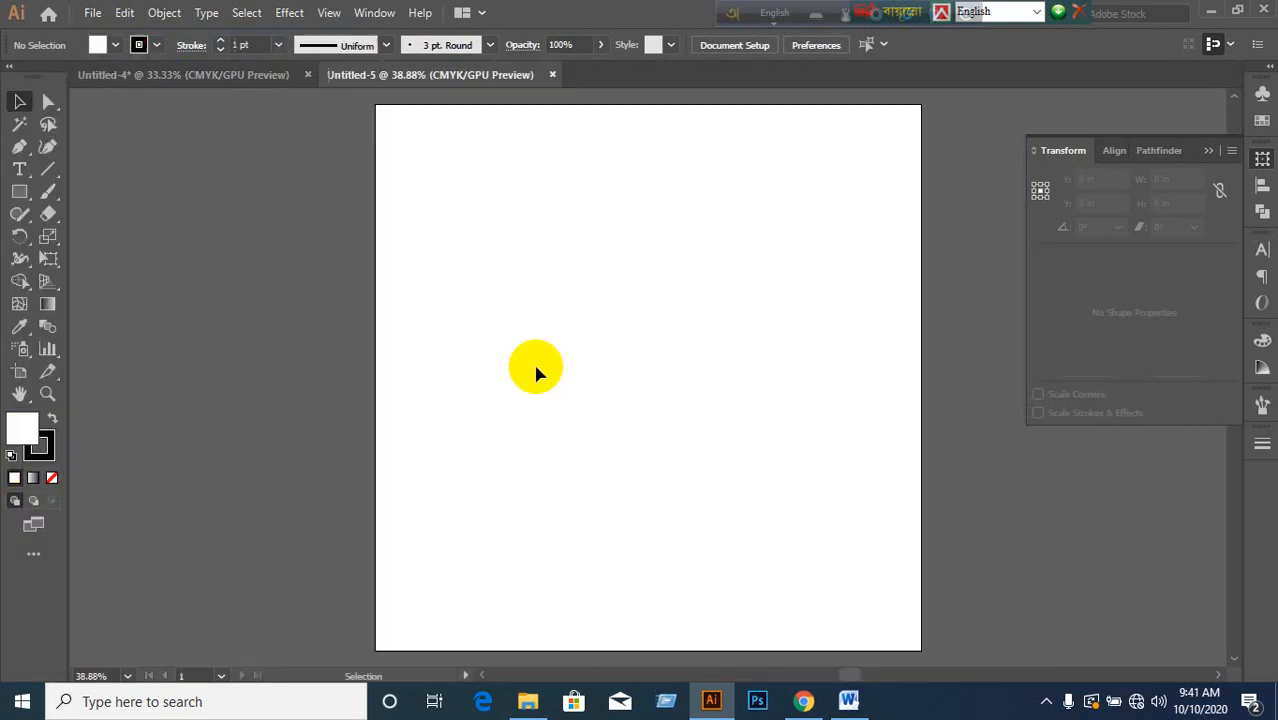
{"action": "left_click", "coordinate": [307, 74]}
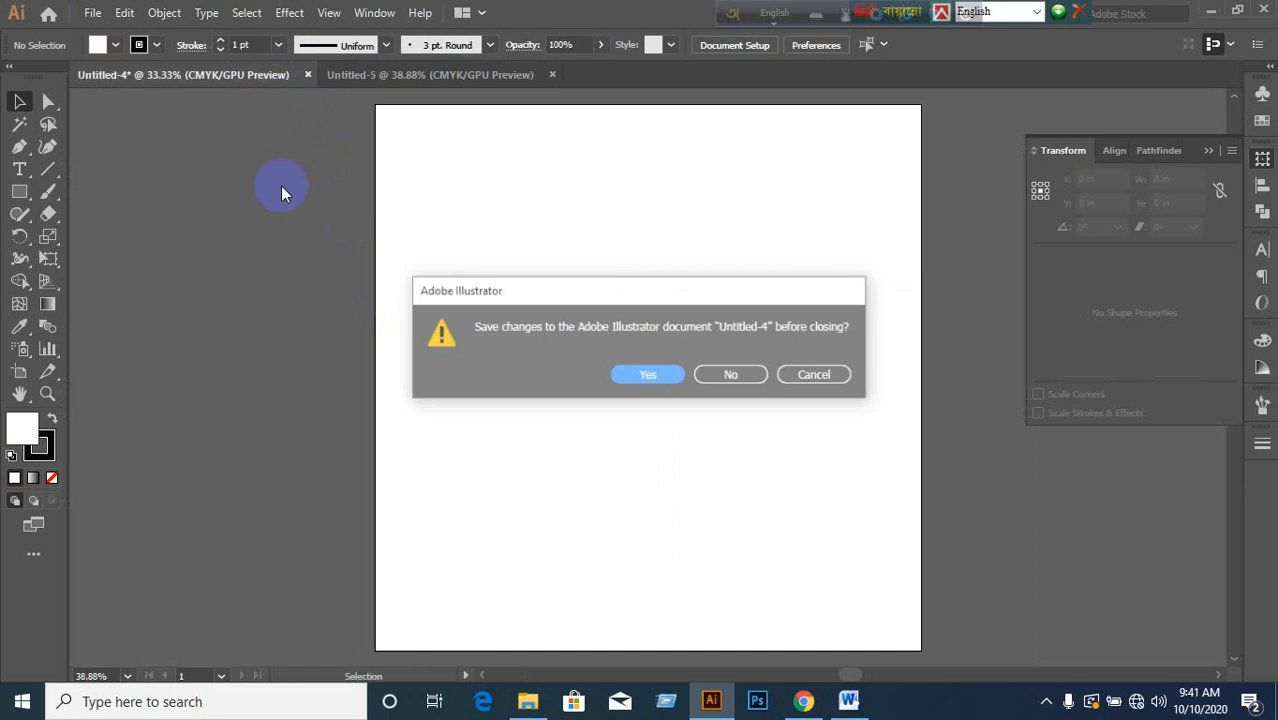
{"action": "left_click", "coordinate": [712, 376]}
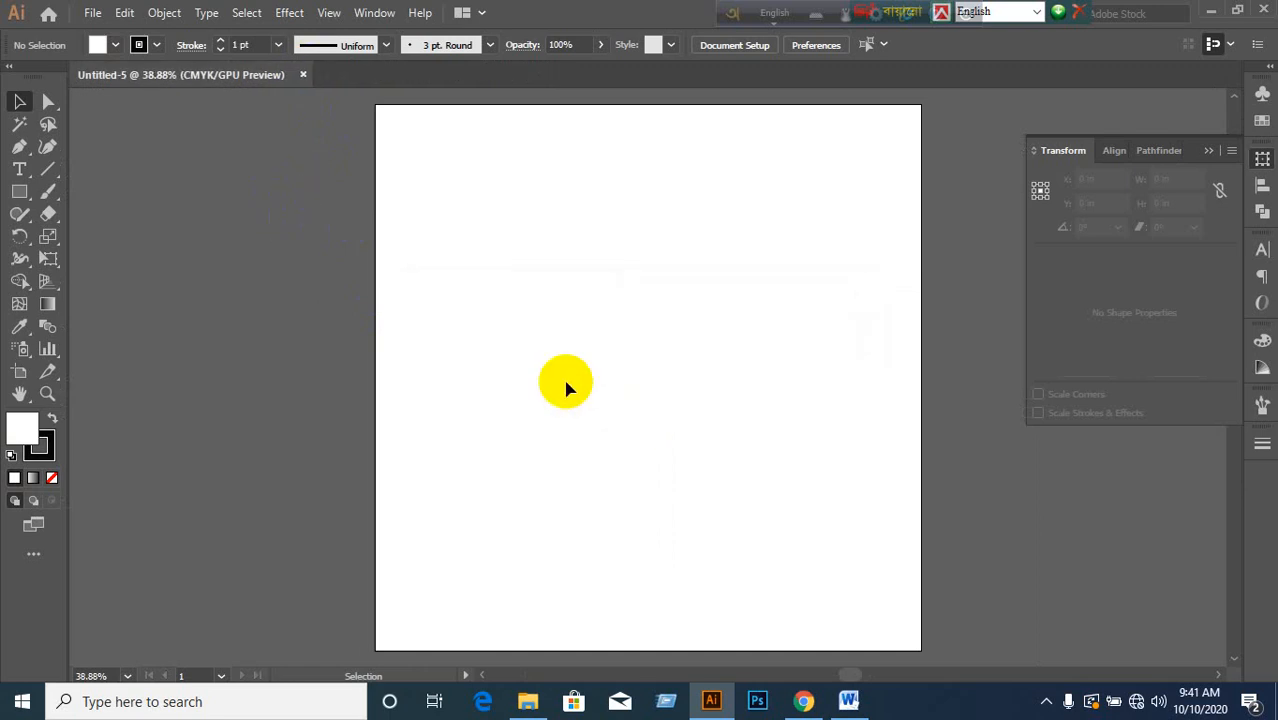
- Draw a 5 x 8 in rectangle with a yellow fill and no stroke near the middle of the artboard
{"action": "left_click", "coordinate": [45, 450]}
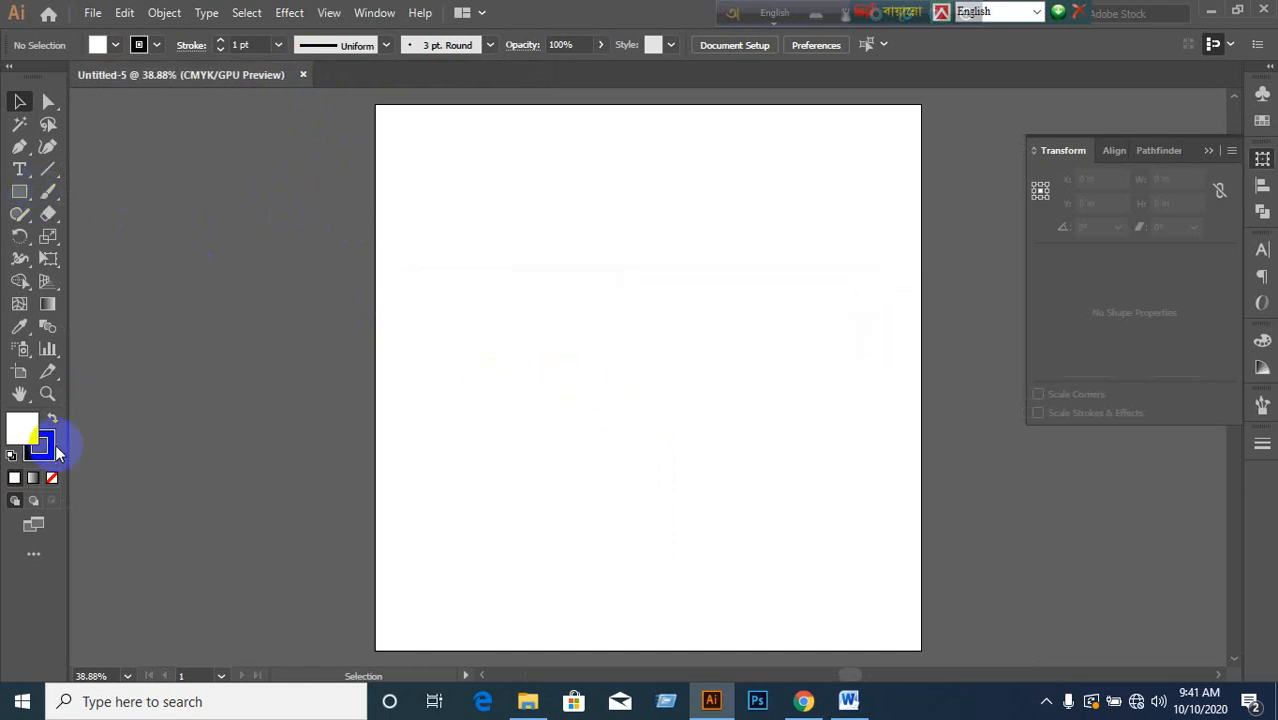
{"action": "left_click", "coordinate": [52, 478]}
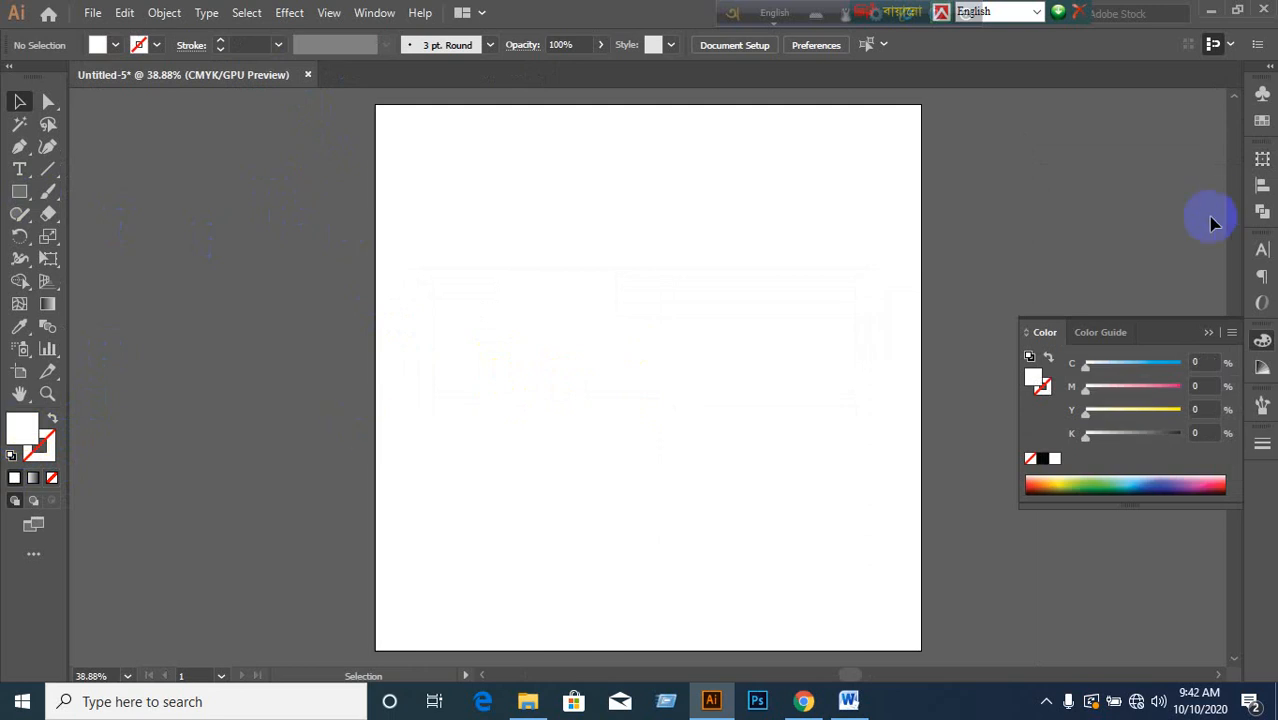
{"action": "left_click", "coordinate": [1261, 120]}
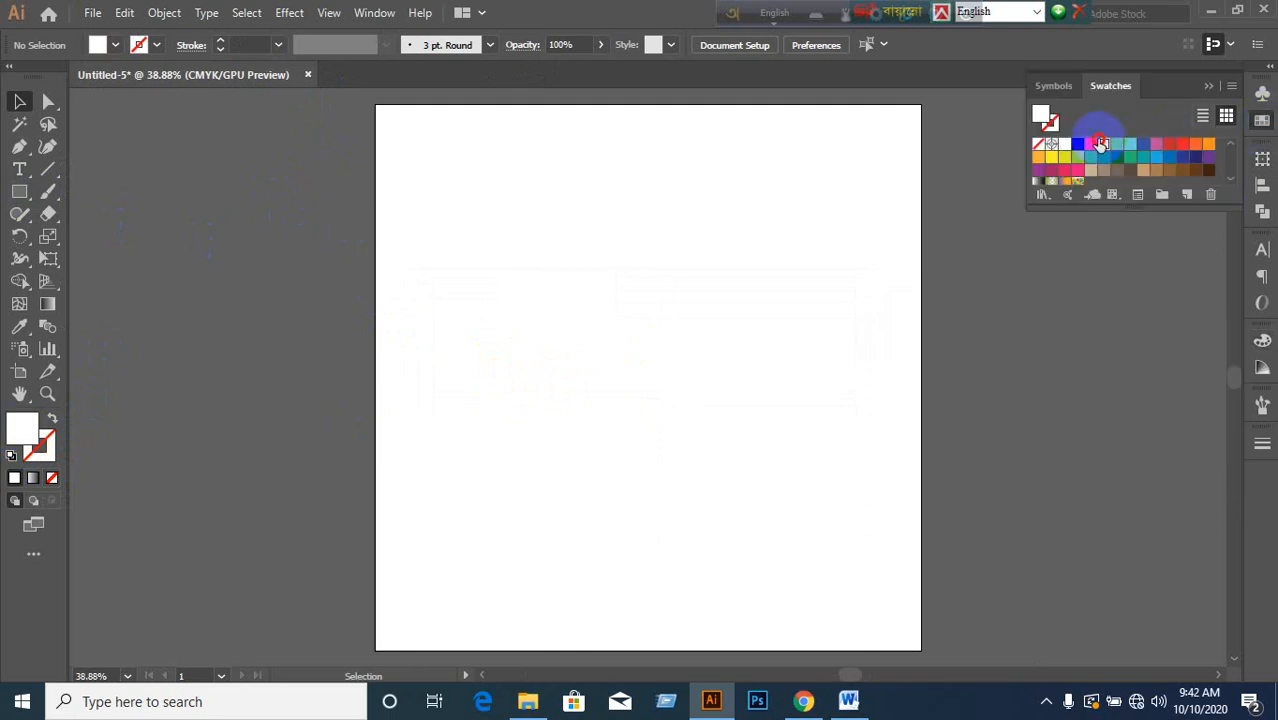
{"action": "left_click", "coordinate": [1101, 144]}
{"action": "left_click", "coordinate": [19, 191]}
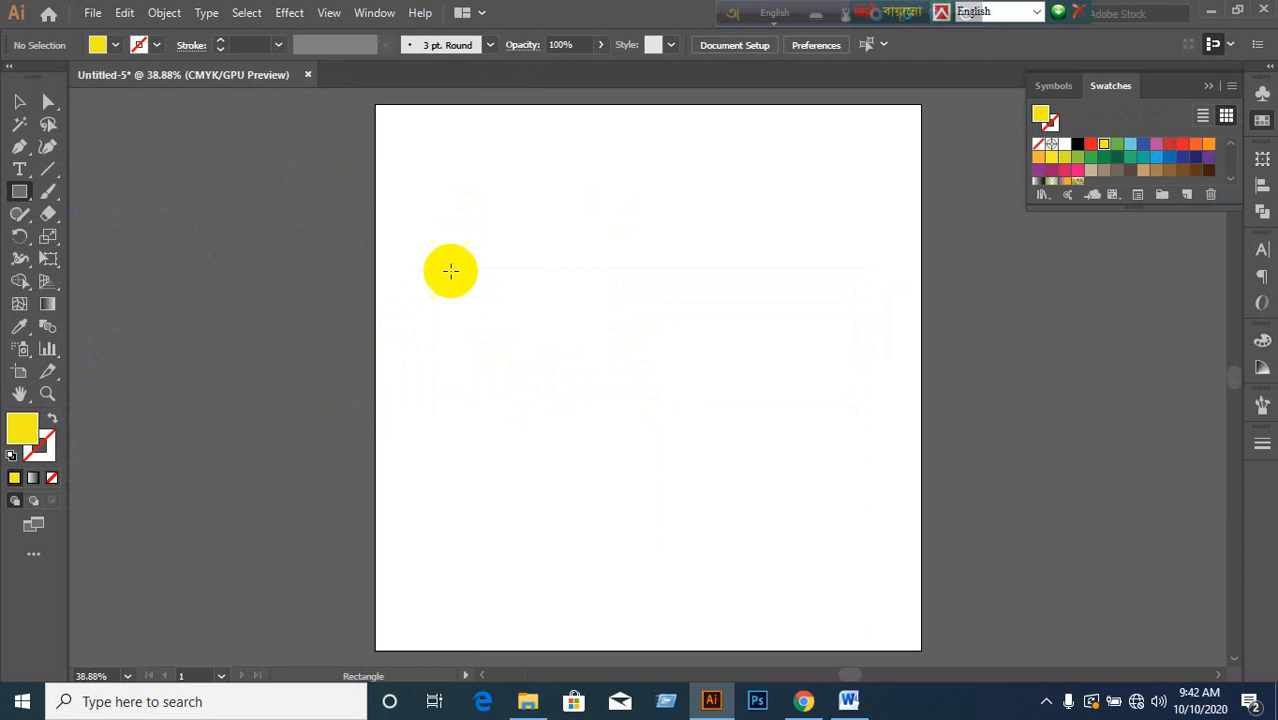
{"action": "left_click", "coordinate": [528, 268]}
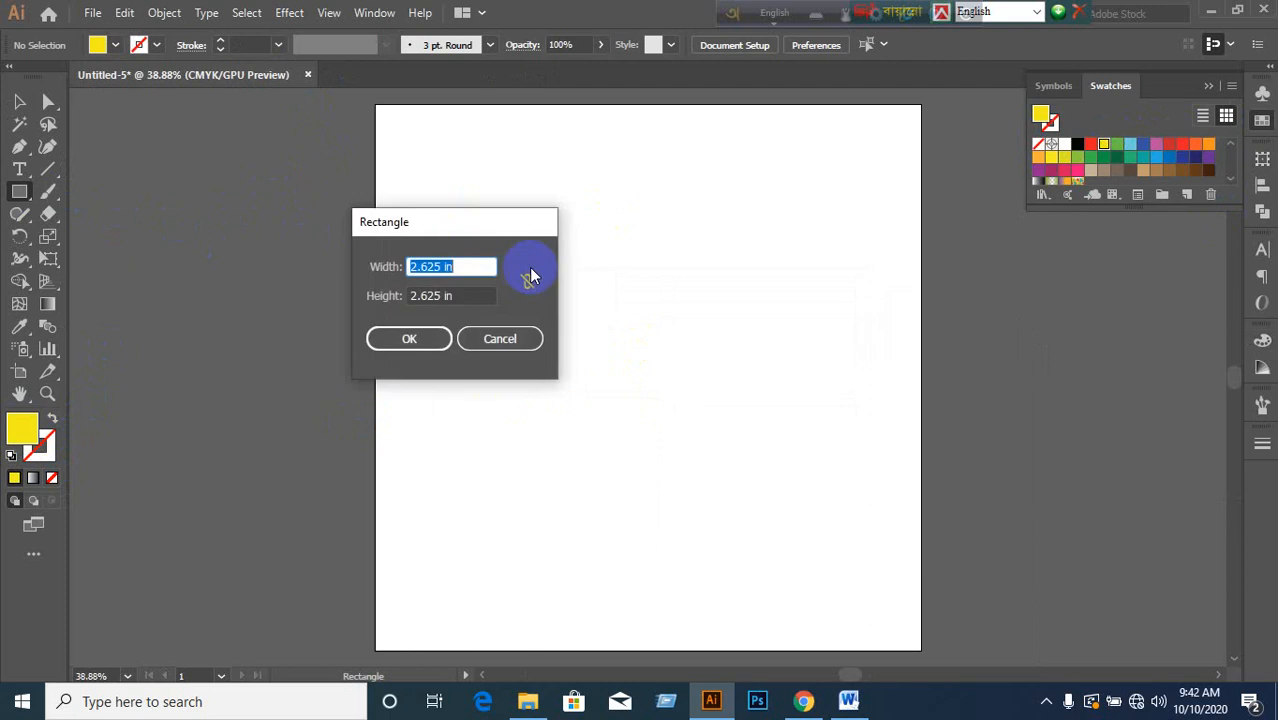
{"action": "type", "text": "5"}
{"action": "key", "text": "Tab"}
{"action": "type", "text": "8"}
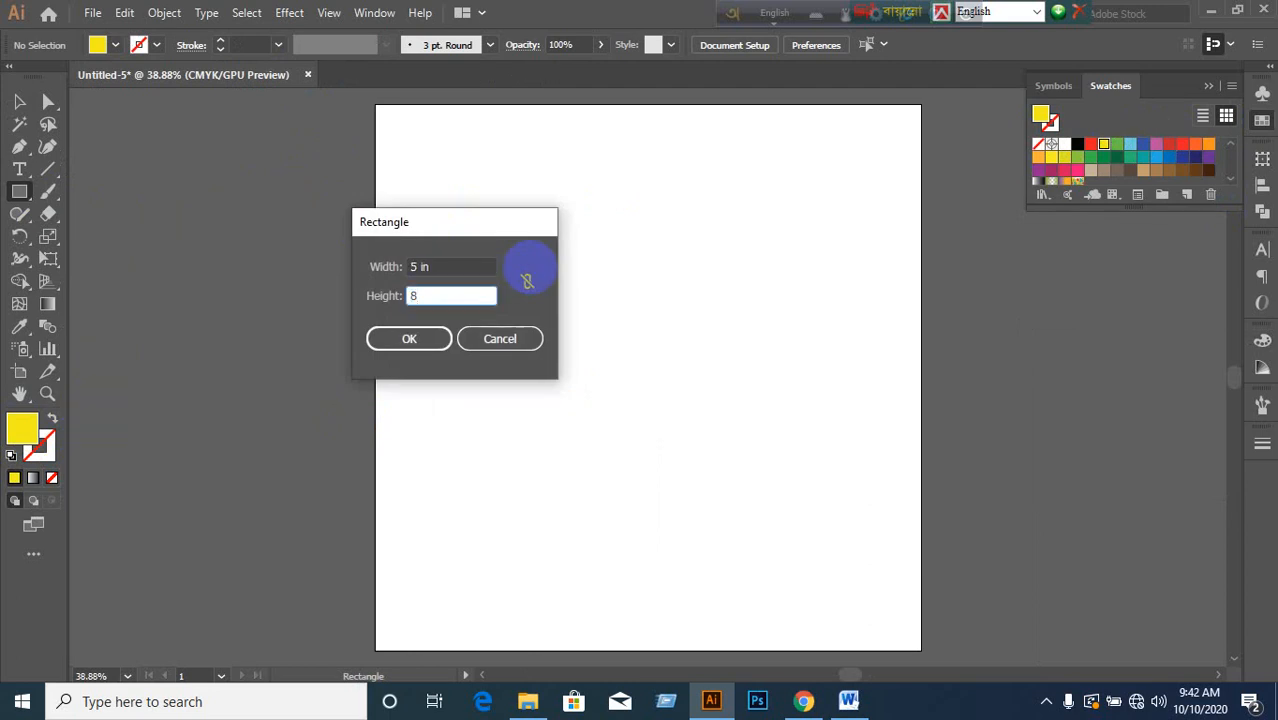
{"action": "left_click", "coordinate": [409, 338]}
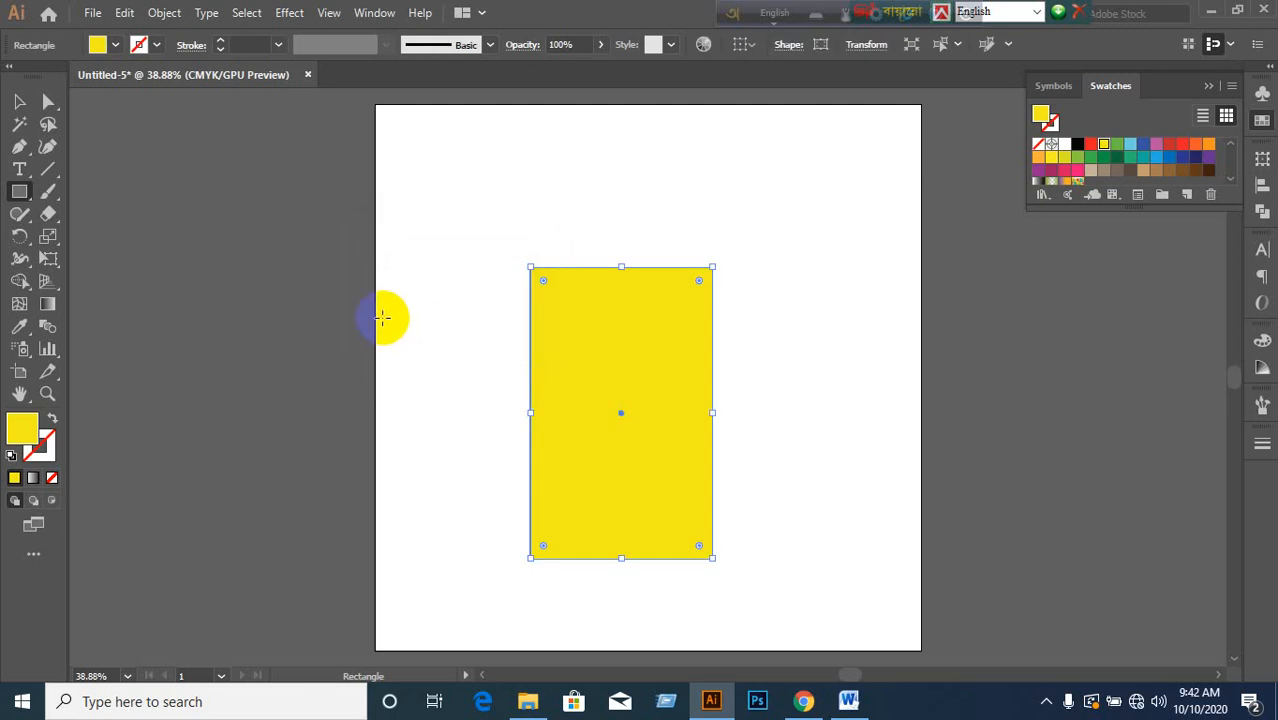
{"action": "left_click", "coordinate": [19, 101]}
{"action": "left_click", "coordinate": [210, 296]}
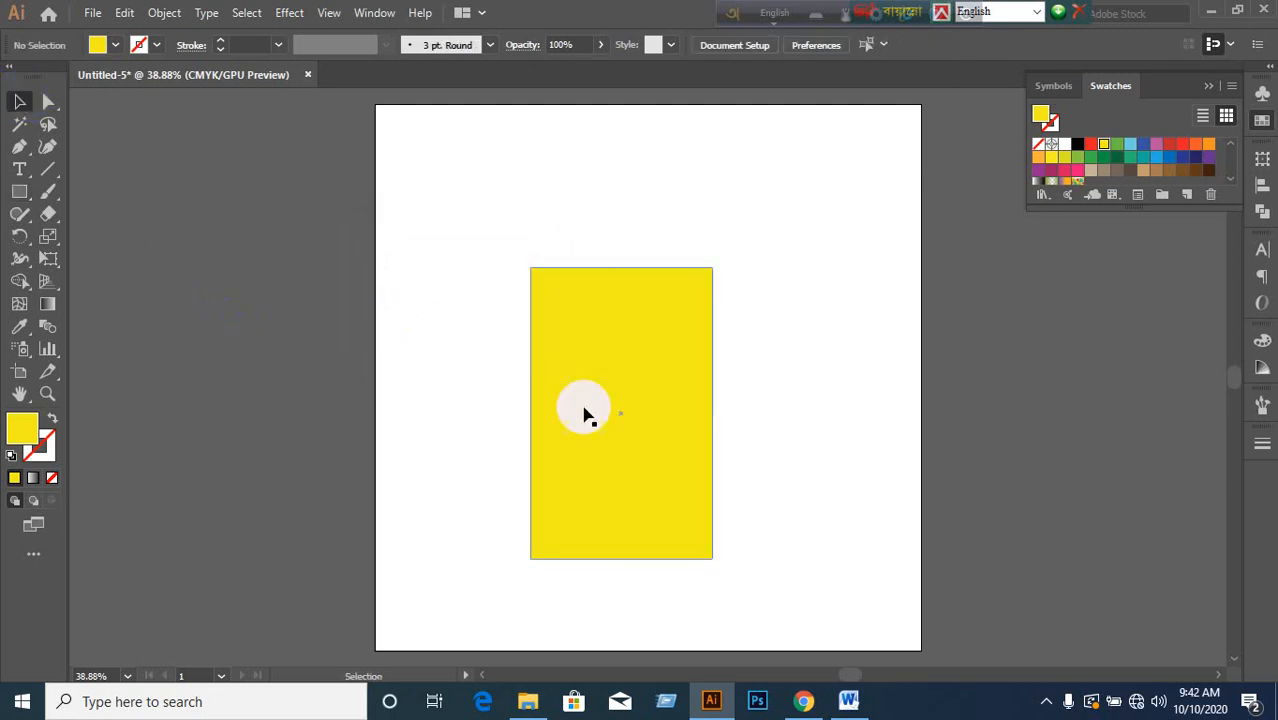
- Copy the yellow rectangle with a Move of -5 in horizontal and 0 in vertical
{"action": "left_click", "coordinate": [620, 418]}
{"action": "key", "text": "Return"}
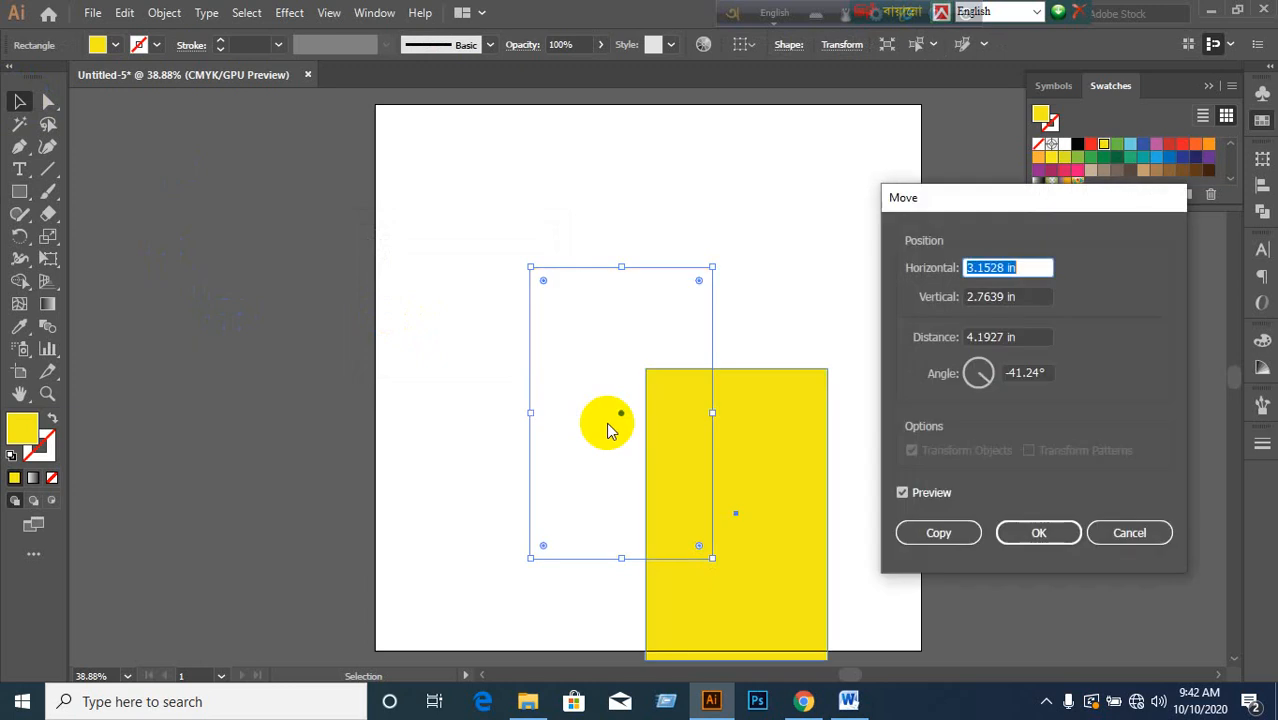
{"action": "left_click", "coordinate": [1030, 297]}
{"action": "type", "text": "0,"}
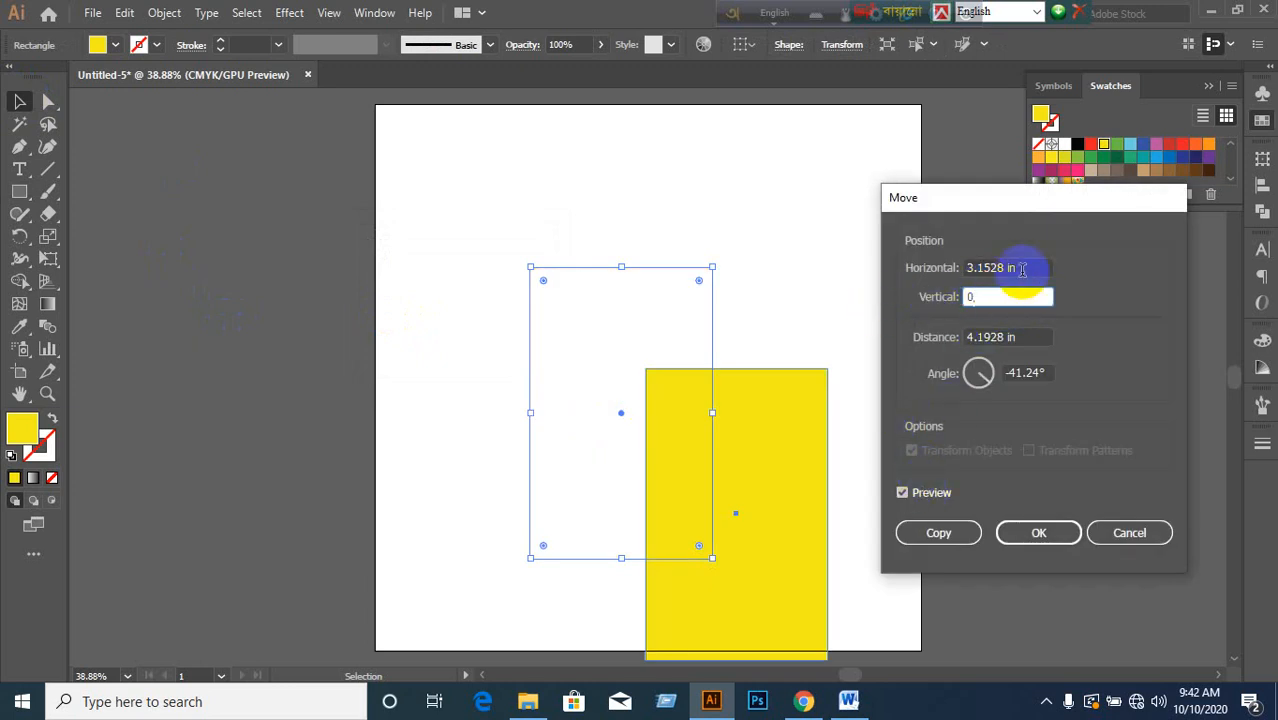
{"action": "left_click", "coordinate": [1021, 268]}
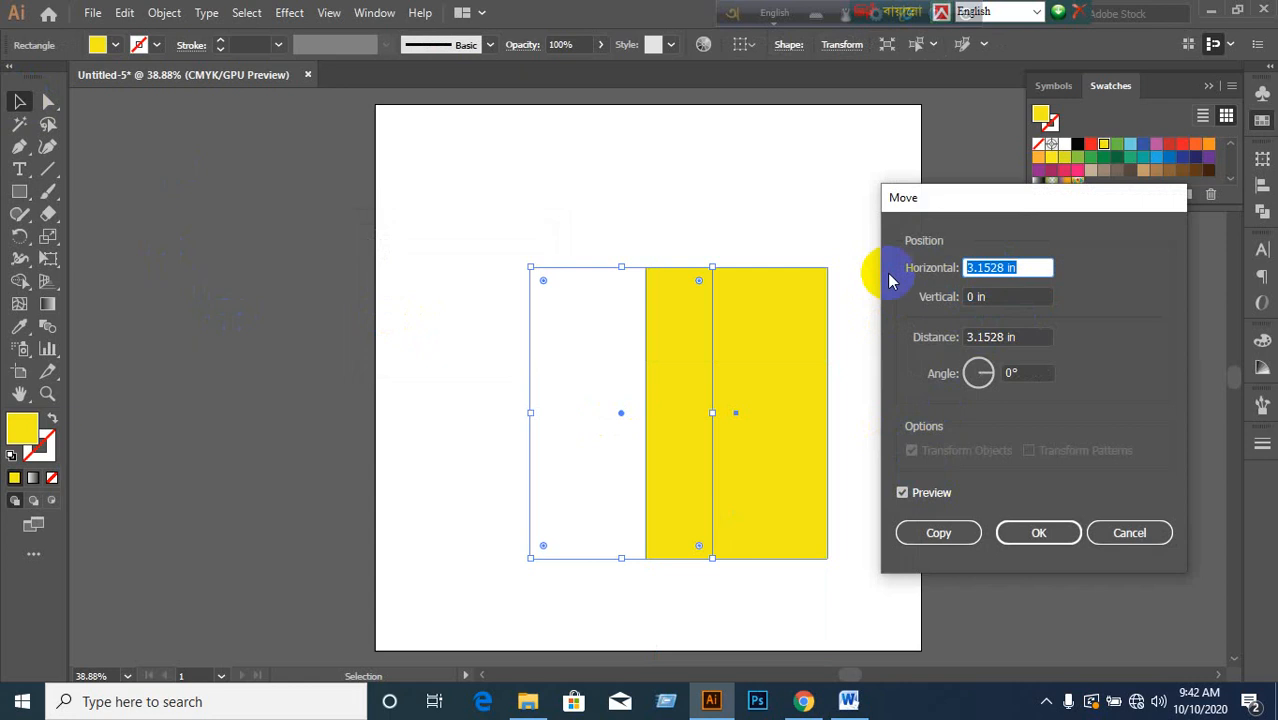
{"action": "type", "text": "-5"}
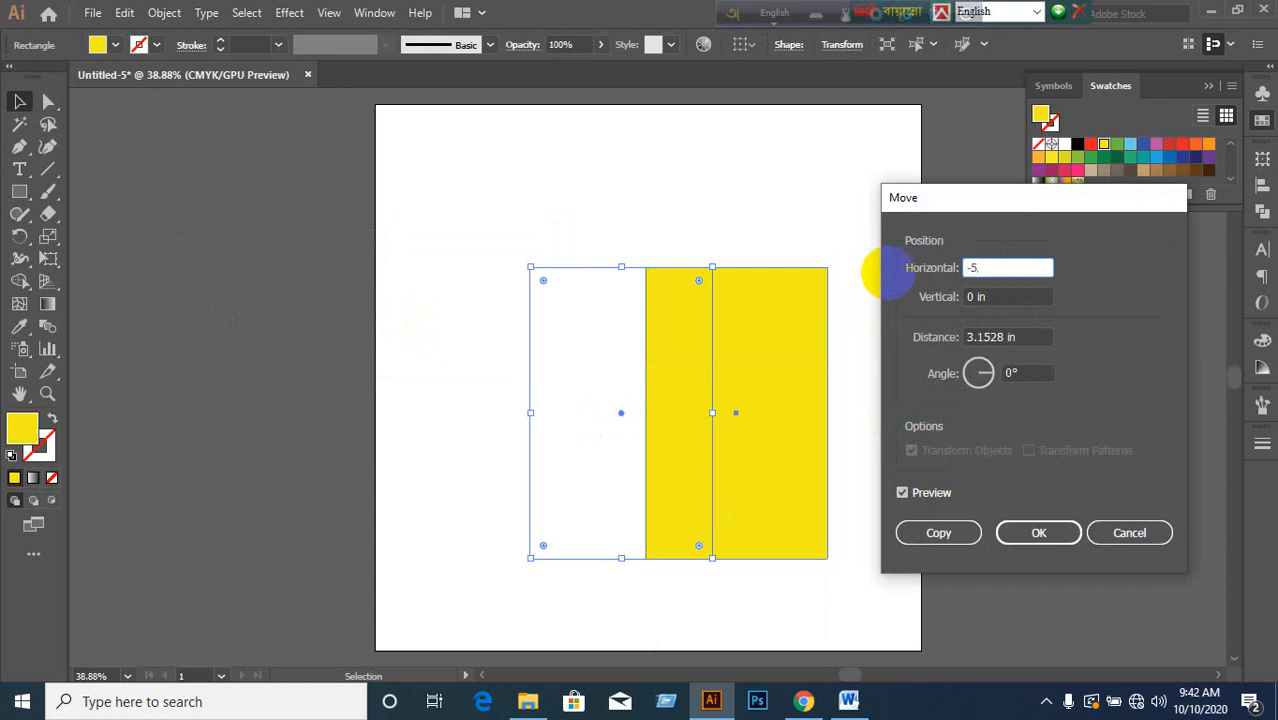
{"action": "left_click", "coordinate": [912, 532]}
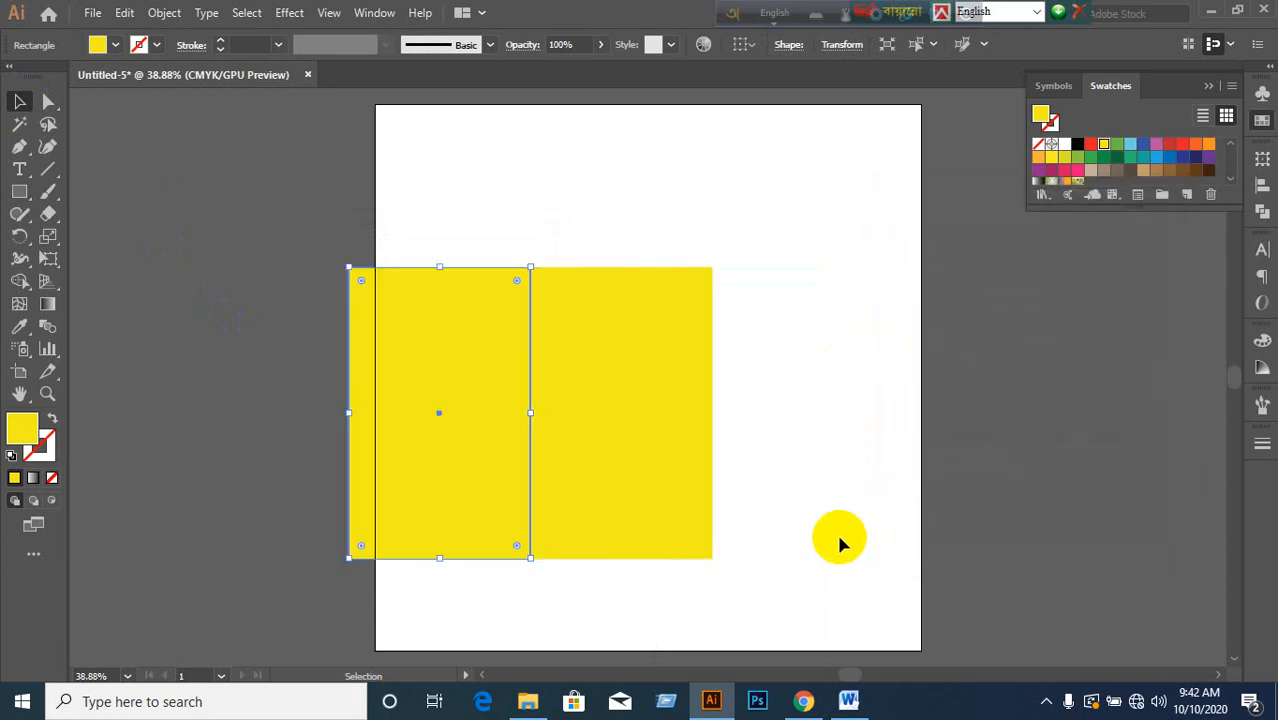
- Copy the original middle rectangle 5 in horizontally to its other side using Move
{"action": "left_click", "coordinate": [676, 477]}
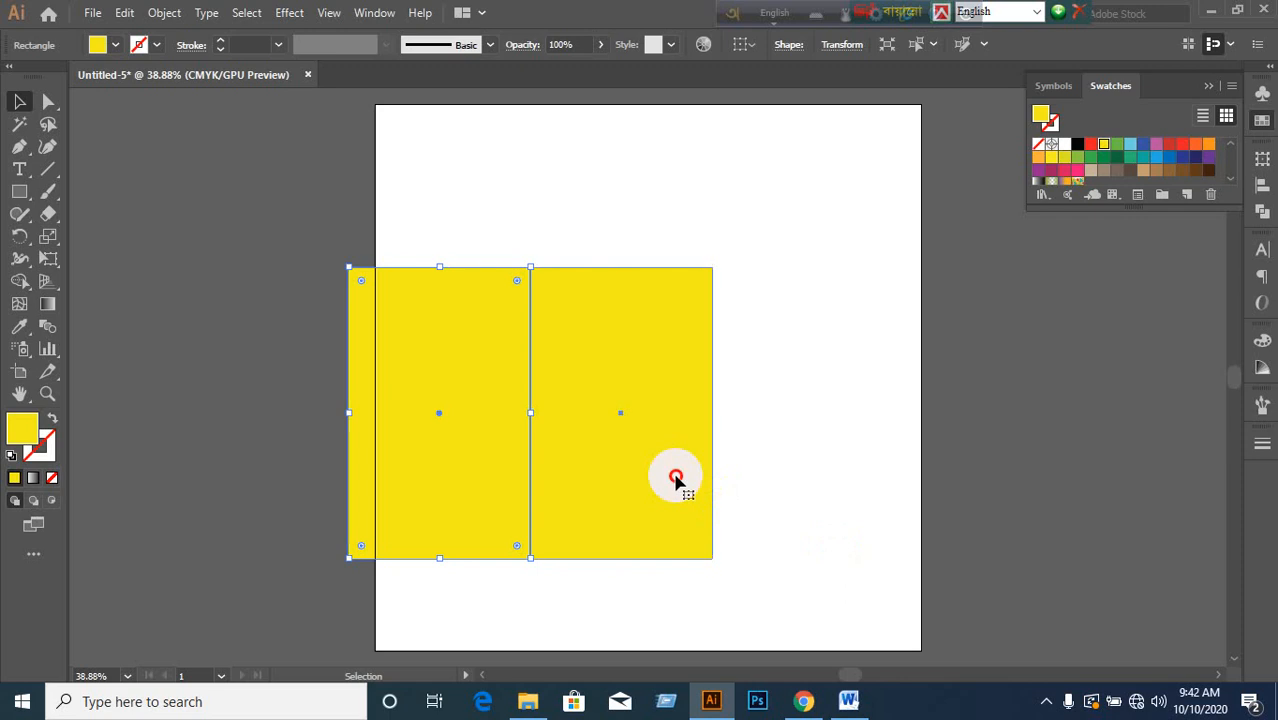
{"action": "key", "text": "Return"}
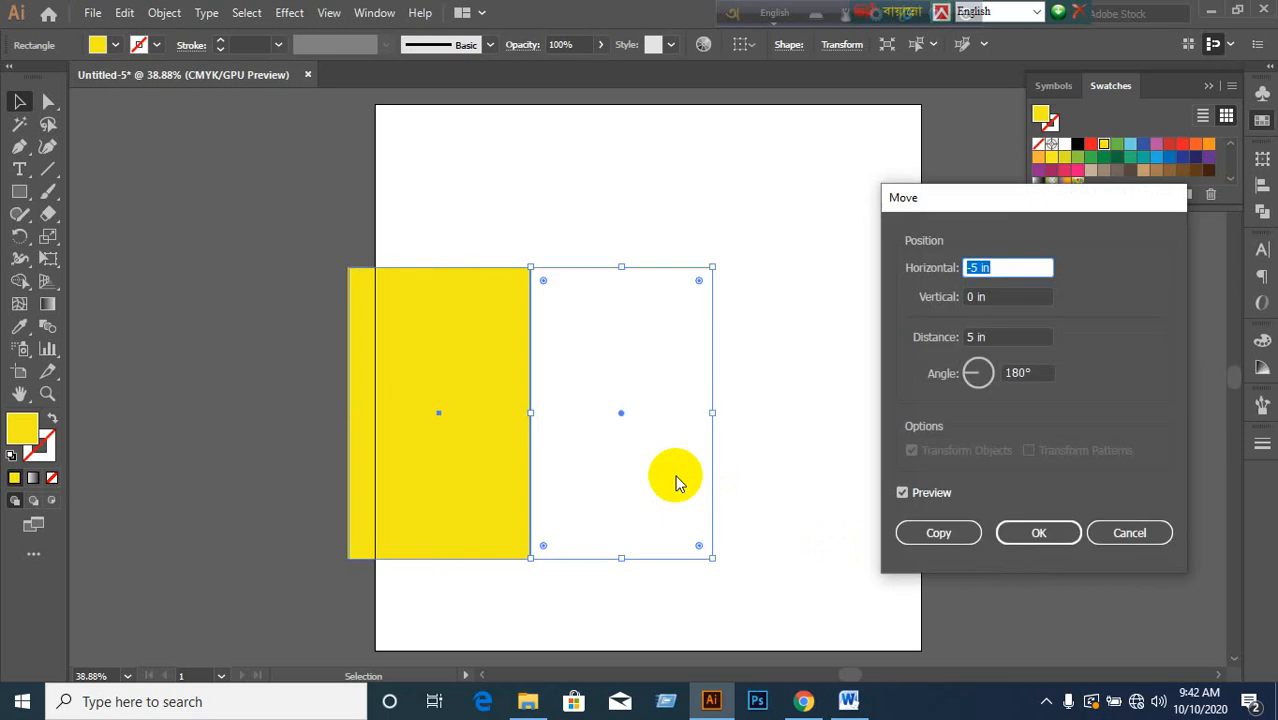
{"action": "type", "text": "5"}
{"action": "left_click", "coordinate": [930, 532]}
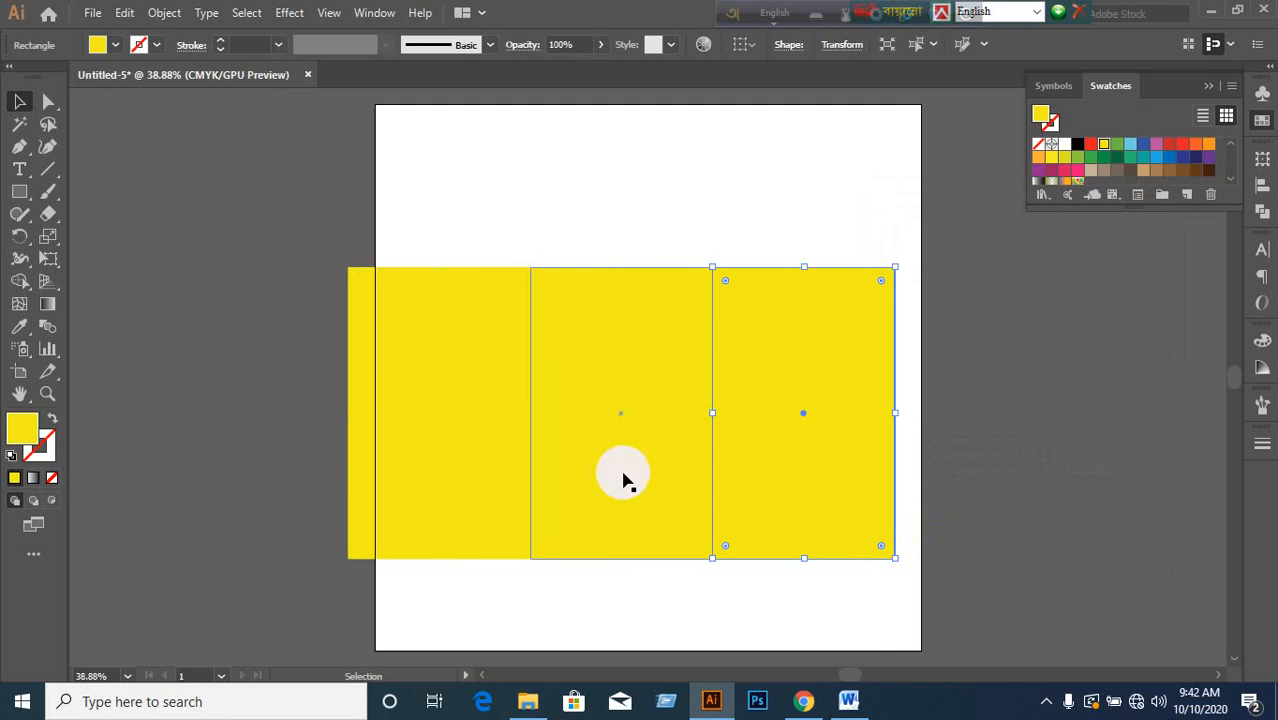
- Recolour the two outer rectangles green, leaving the middle one yellow
{"action": "left_click", "coordinate": [456, 443]}
{"action": "left_click", "coordinate": [1117, 144]}
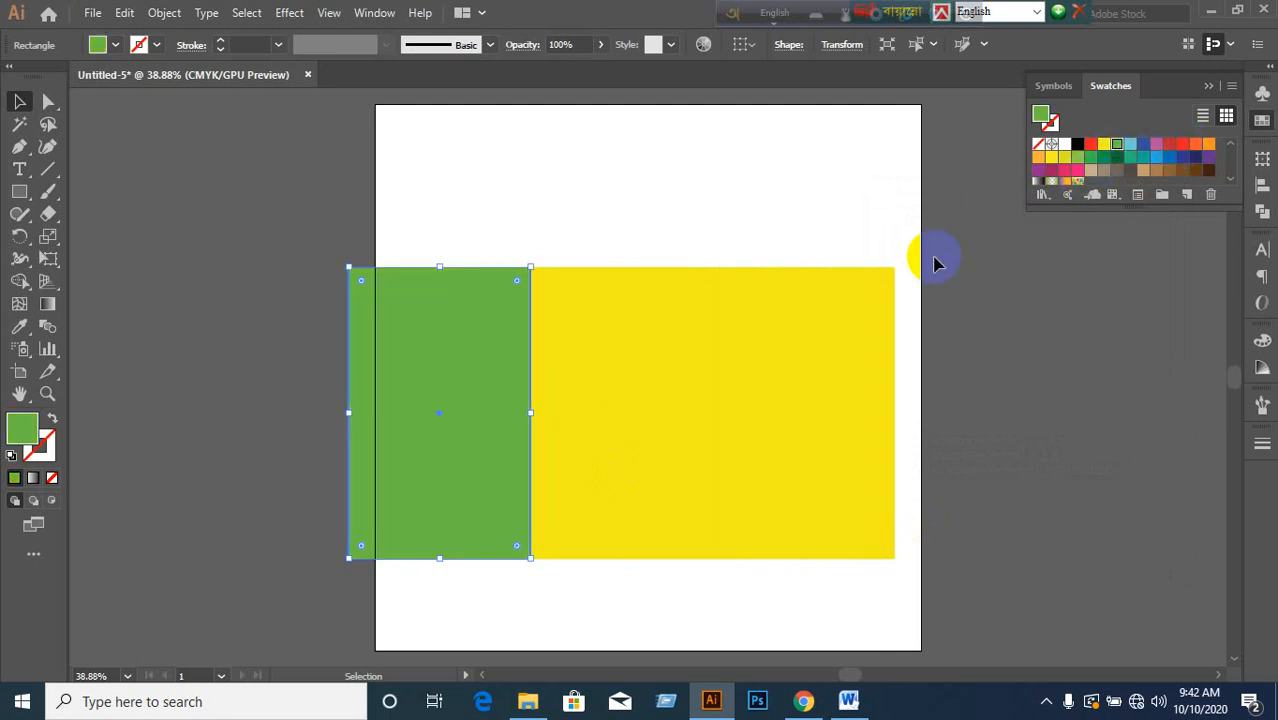
{"action": "left_click", "coordinate": [819, 403]}
{"action": "left_click", "coordinate": [1117, 144]}
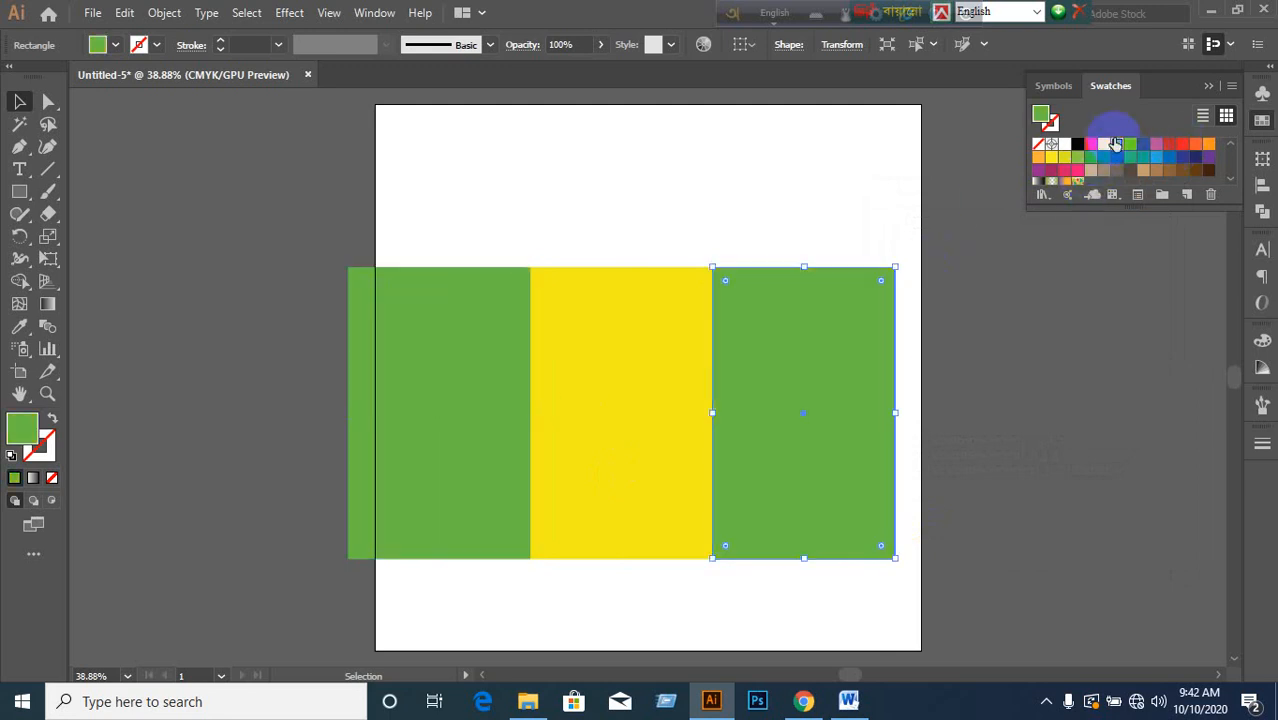
{"action": "left_click", "coordinate": [572, 262]}
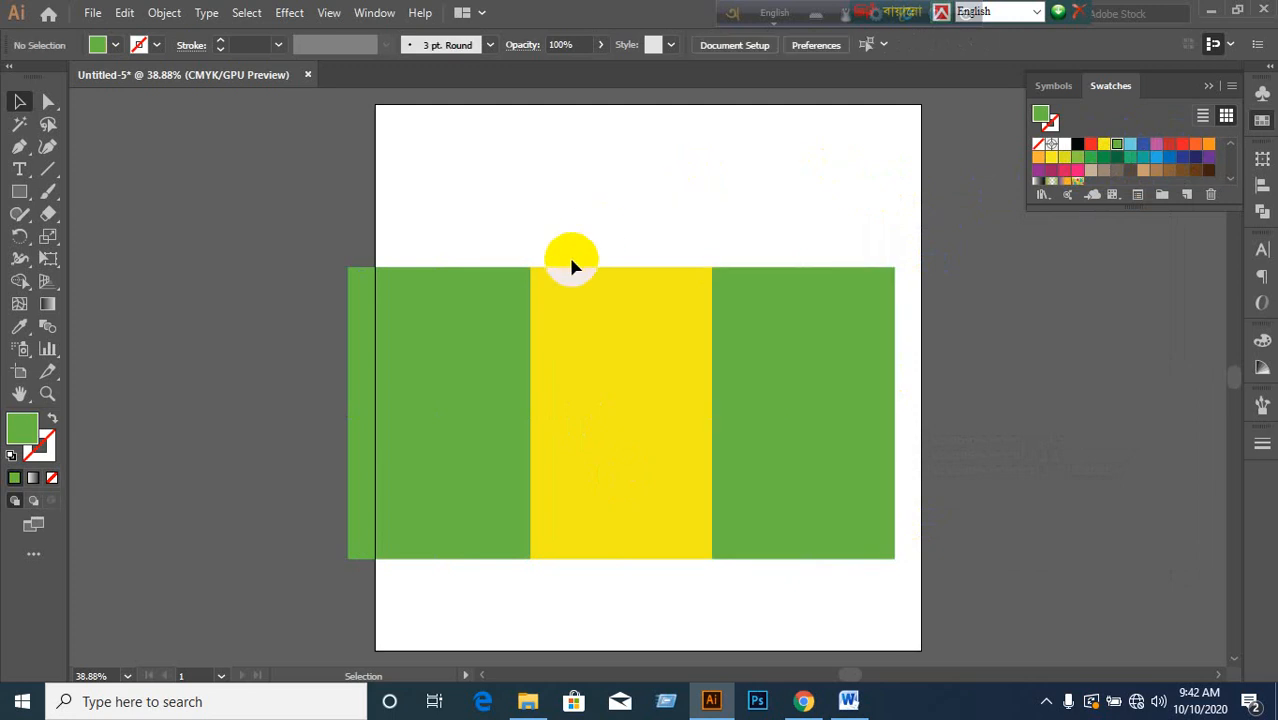
- Set the left green rectangle's width to 2.5 in, keeping its right edge as the reference point
{"action": "left_click", "coordinate": [430, 345]}
{"action": "left_click", "coordinate": [1262, 158]}
{"action": "left_click", "coordinate": [1091, 175]}
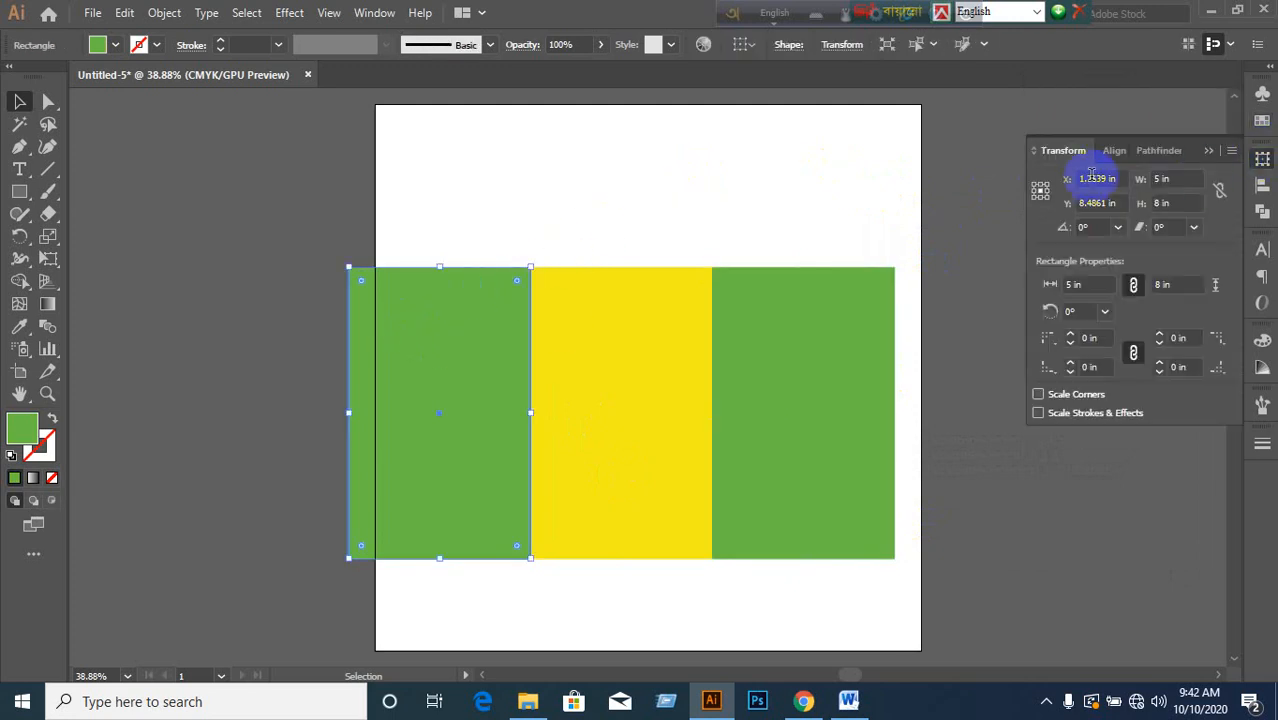
{"action": "left_click", "coordinate": [1040, 189]}
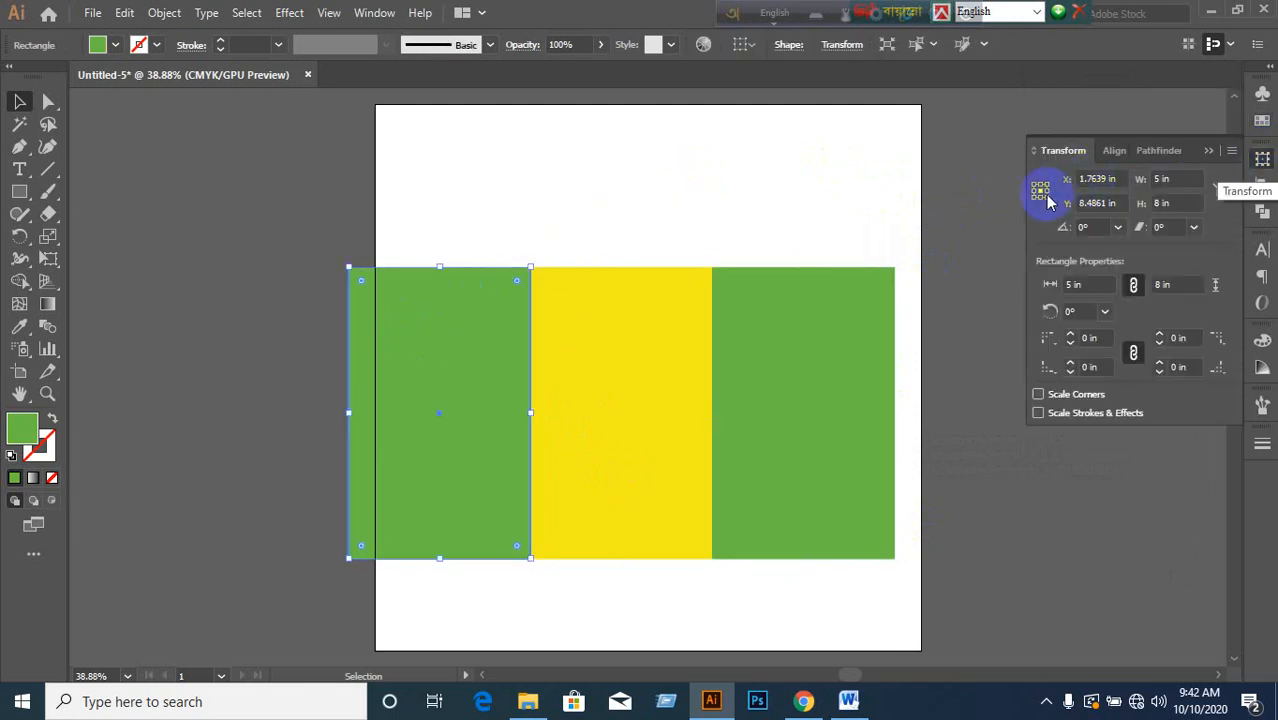
{"action": "left_click", "coordinate": [1172, 178]}
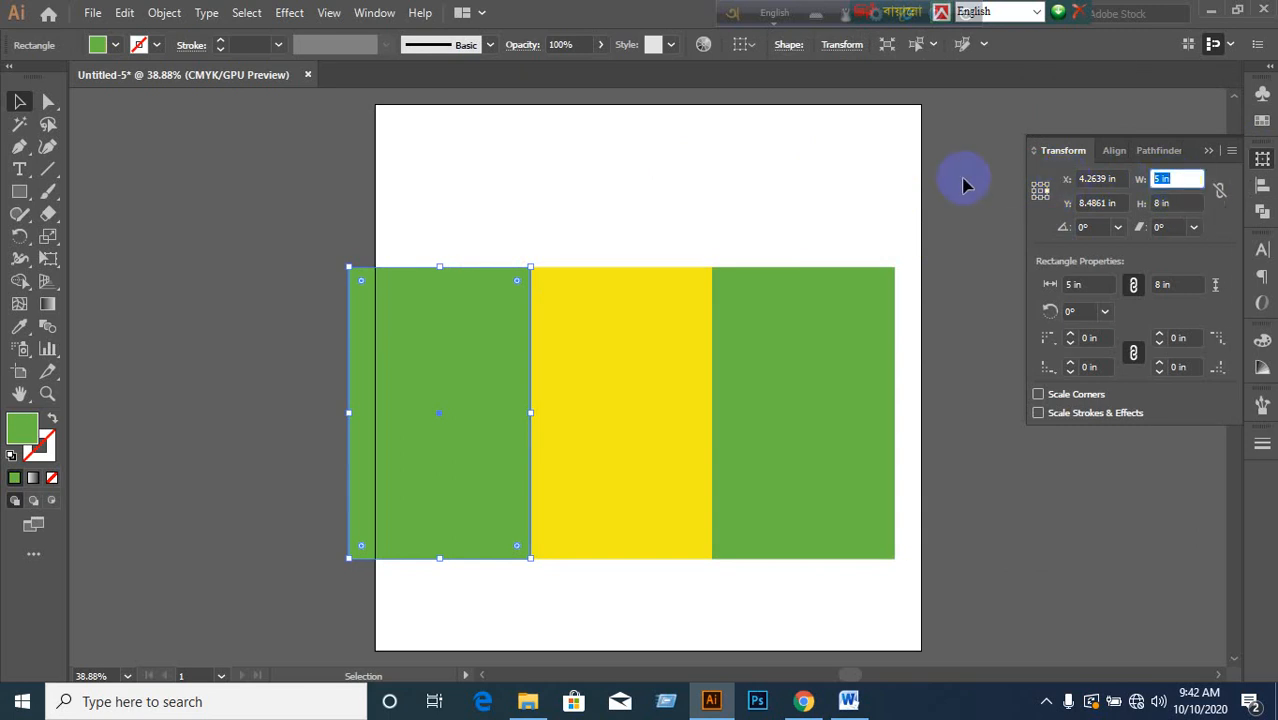
{"action": "type", "text": "0"}
{"action": "key", "text": "Return"}
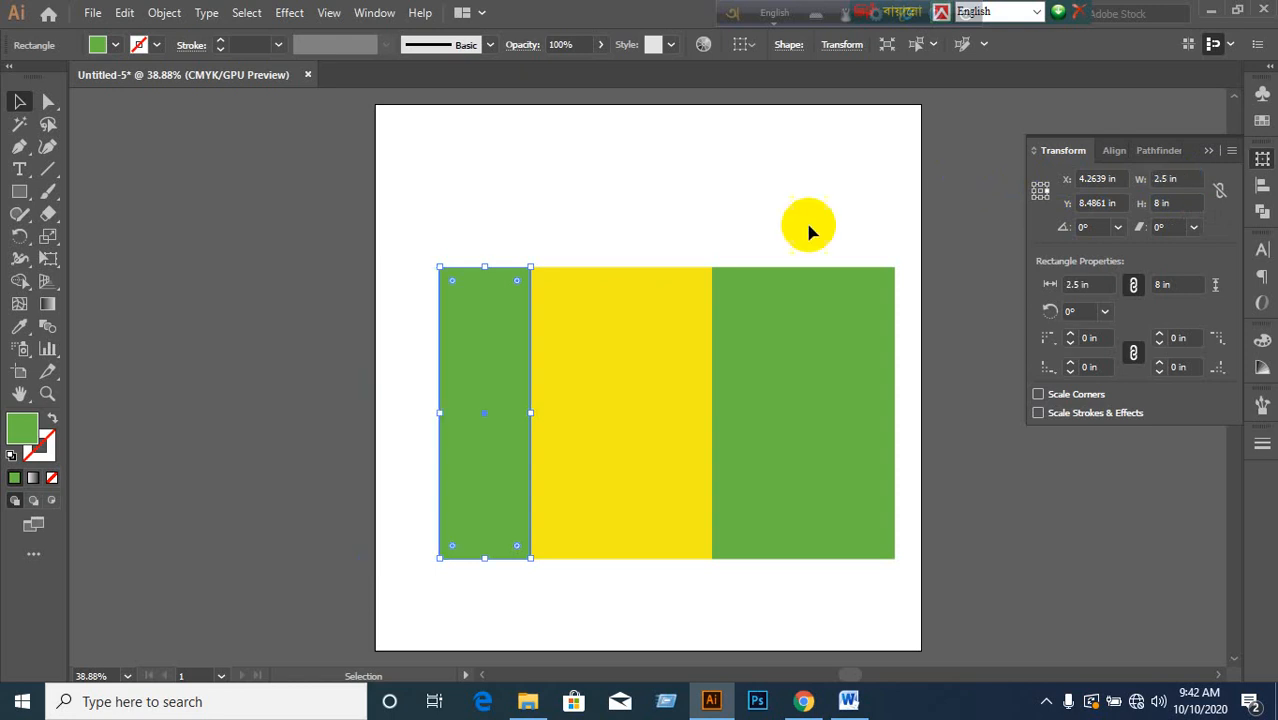
- Set the right green rectangle's width to 2.5 in, keeping its left edge as the reference point
{"action": "left_click", "coordinate": [790, 362]}
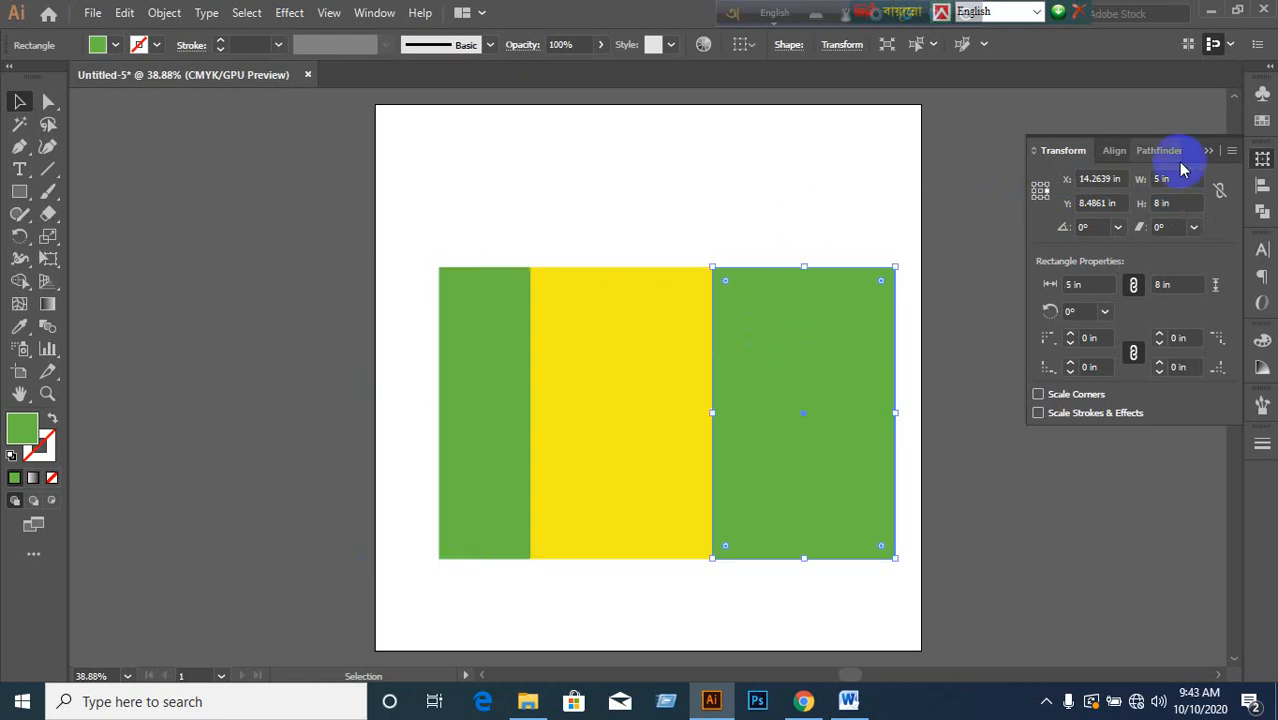
{"action": "left_click", "coordinate": [1034, 191]}
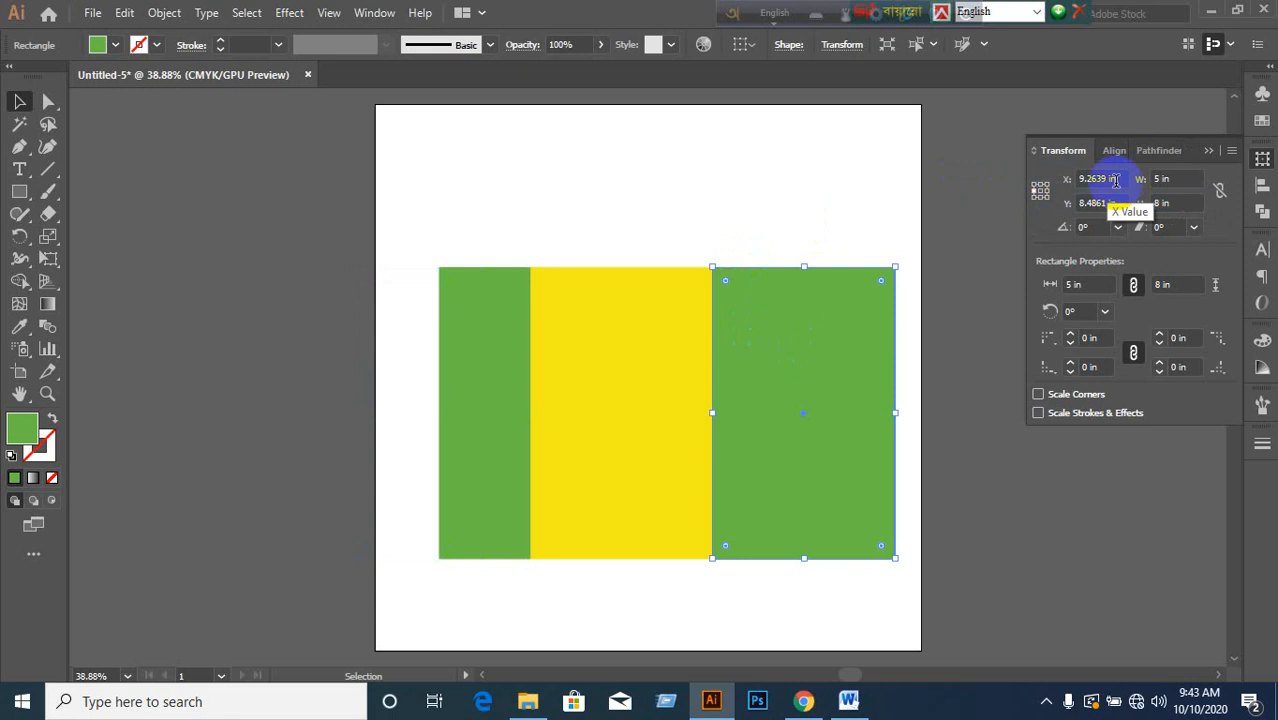
{"action": "left_click", "coordinate": [1170, 180]}
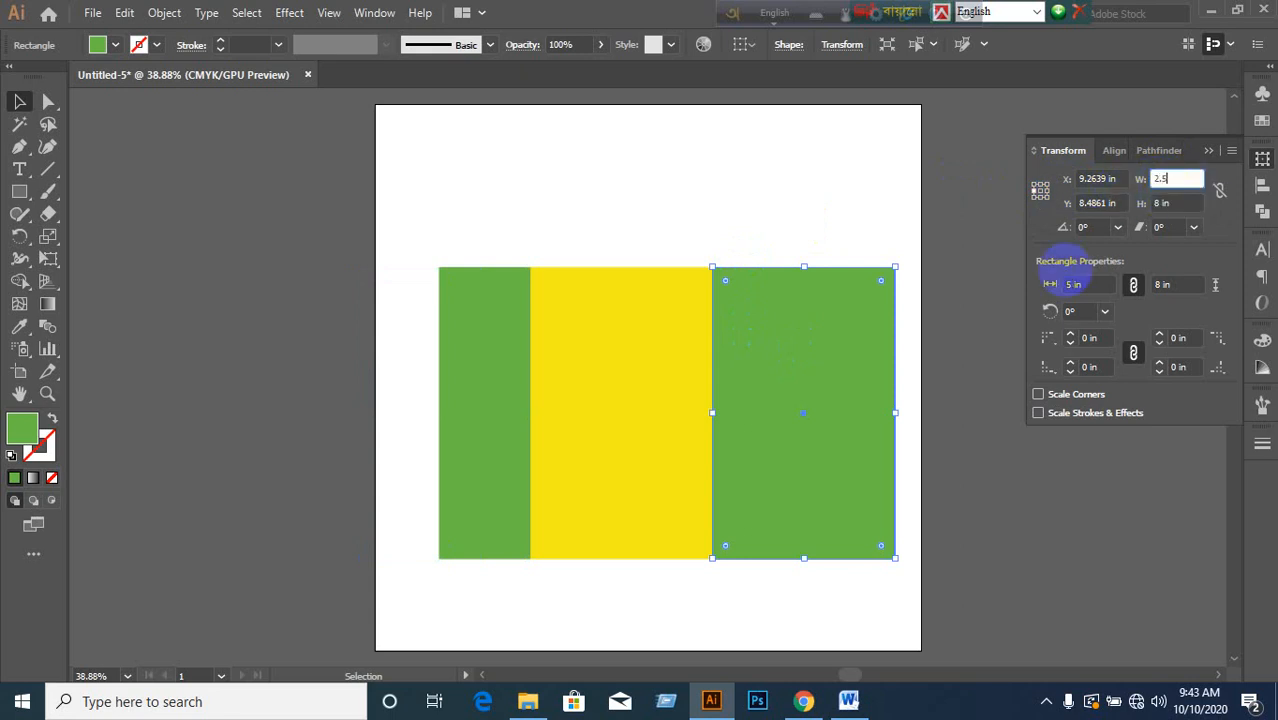
{"action": "key", "text": "Return"}
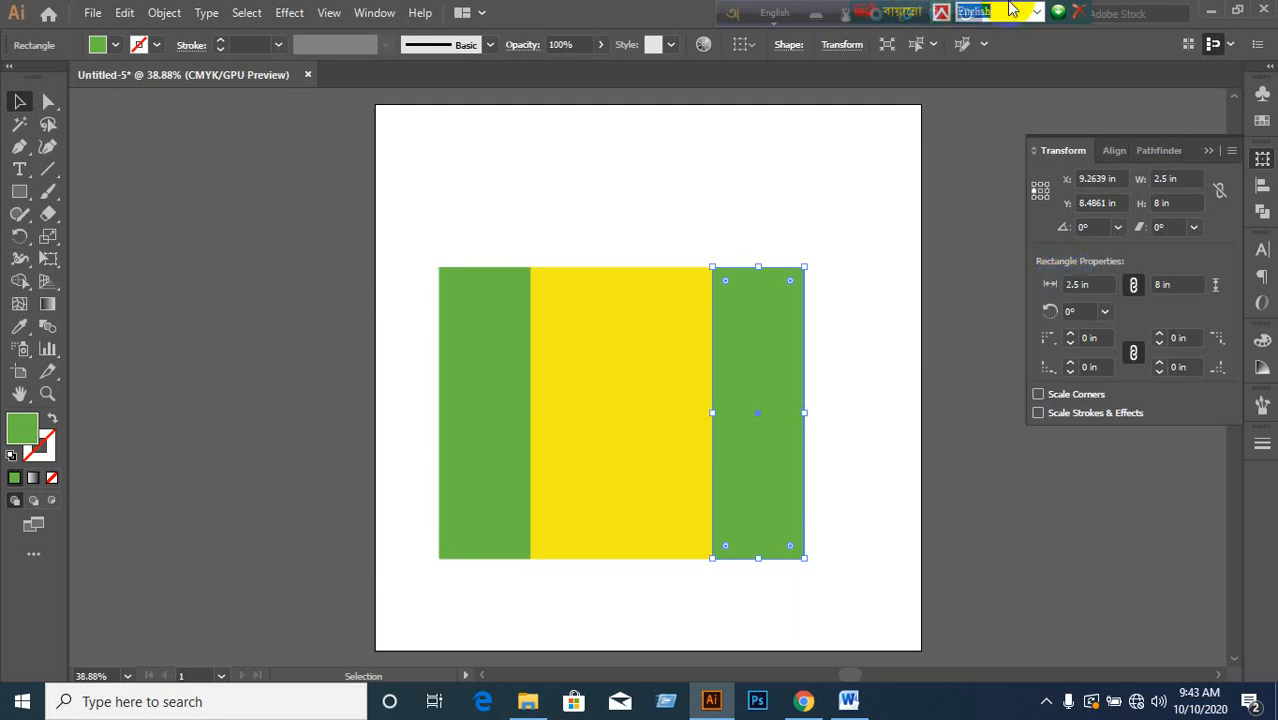
- Copy the left green rectangle -2.5 in horizontally so the copy sits against its outer edge
{"action": "left_click", "coordinate": [613, 157]}
{"action": "left_click", "coordinate": [515, 333]}
{"action": "left_click", "coordinate": [516, 296]}
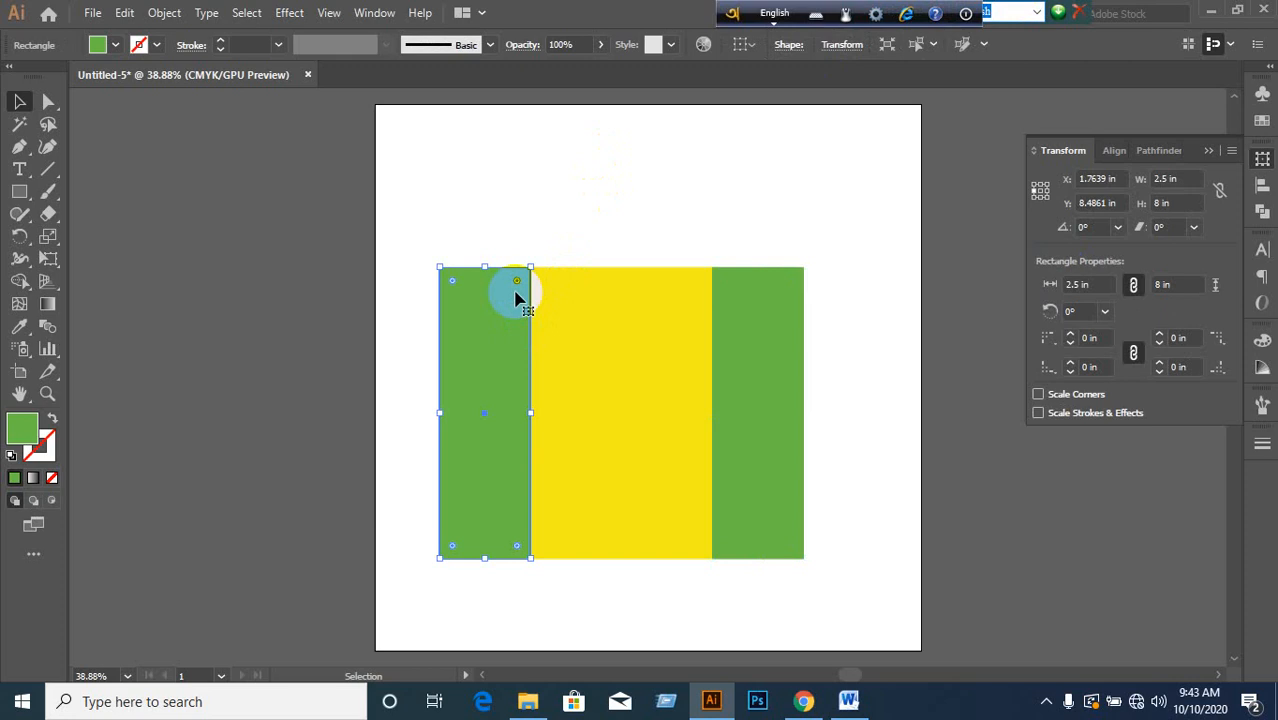
{"action": "key", "text": "Return"}
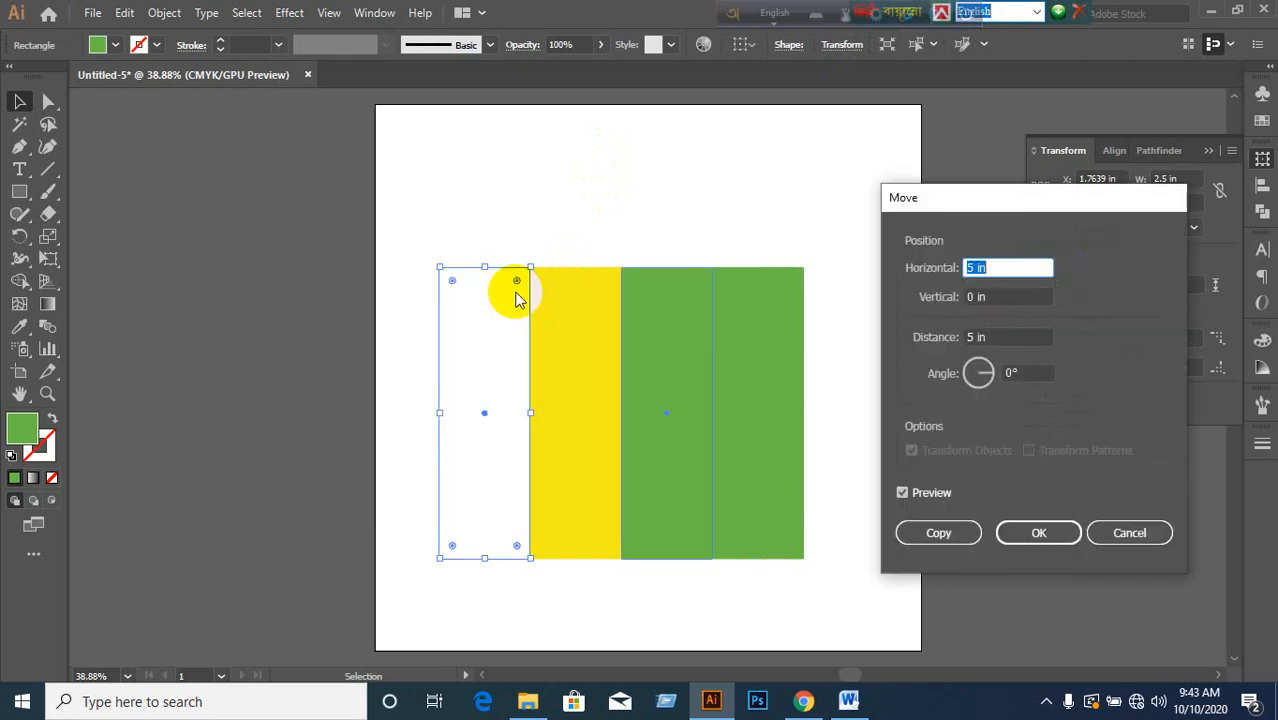
{"action": "left_click", "coordinate": [1129, 532]}
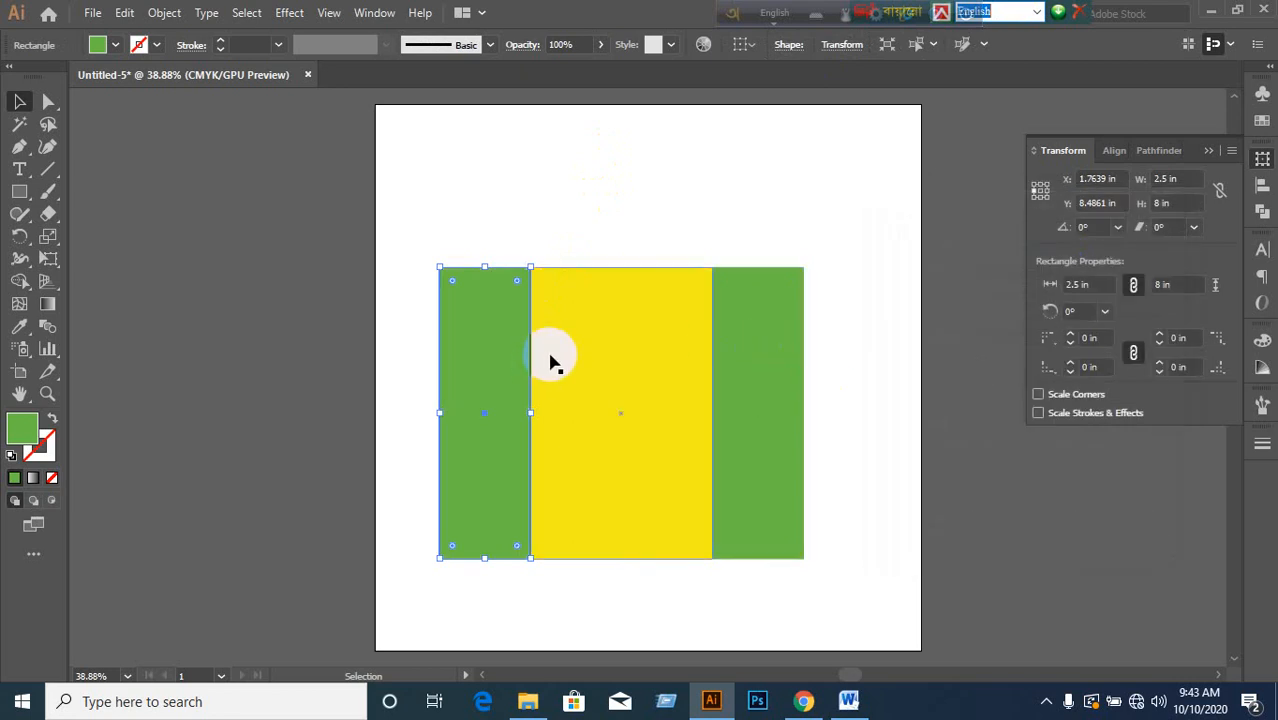
{"action": "key", "text": "Return"}
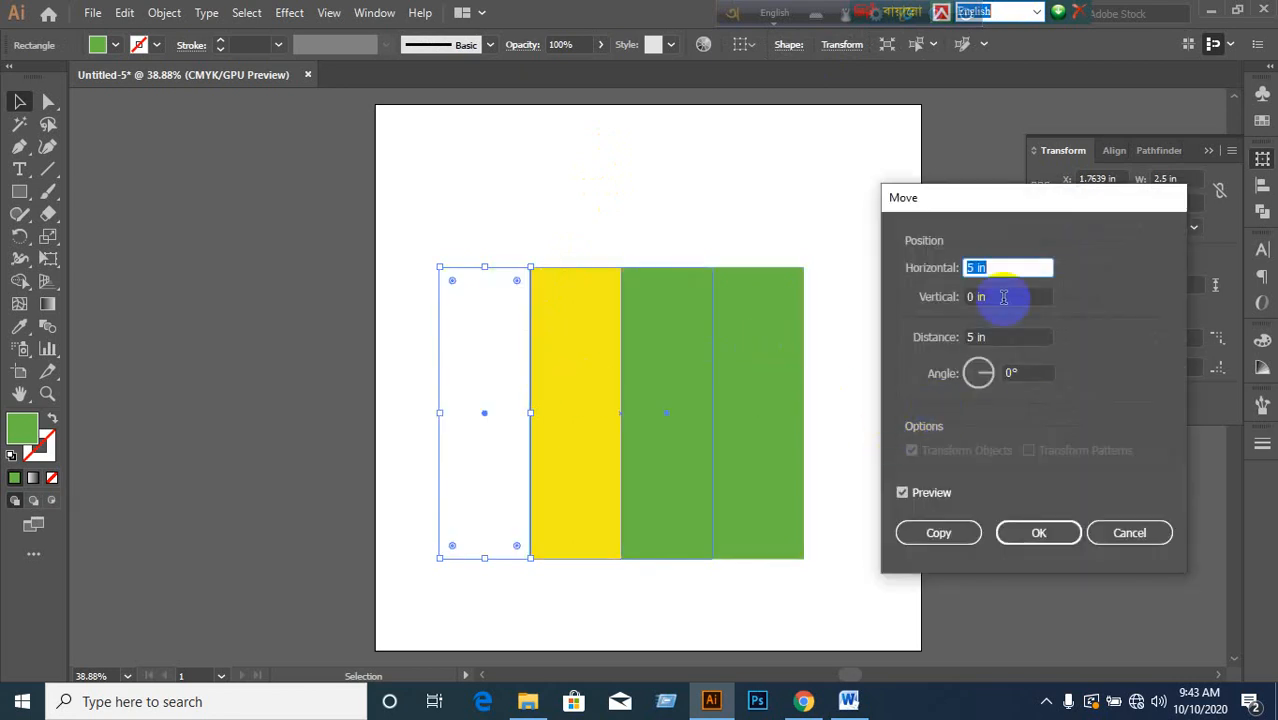
{"action": "type", "text": "-"}
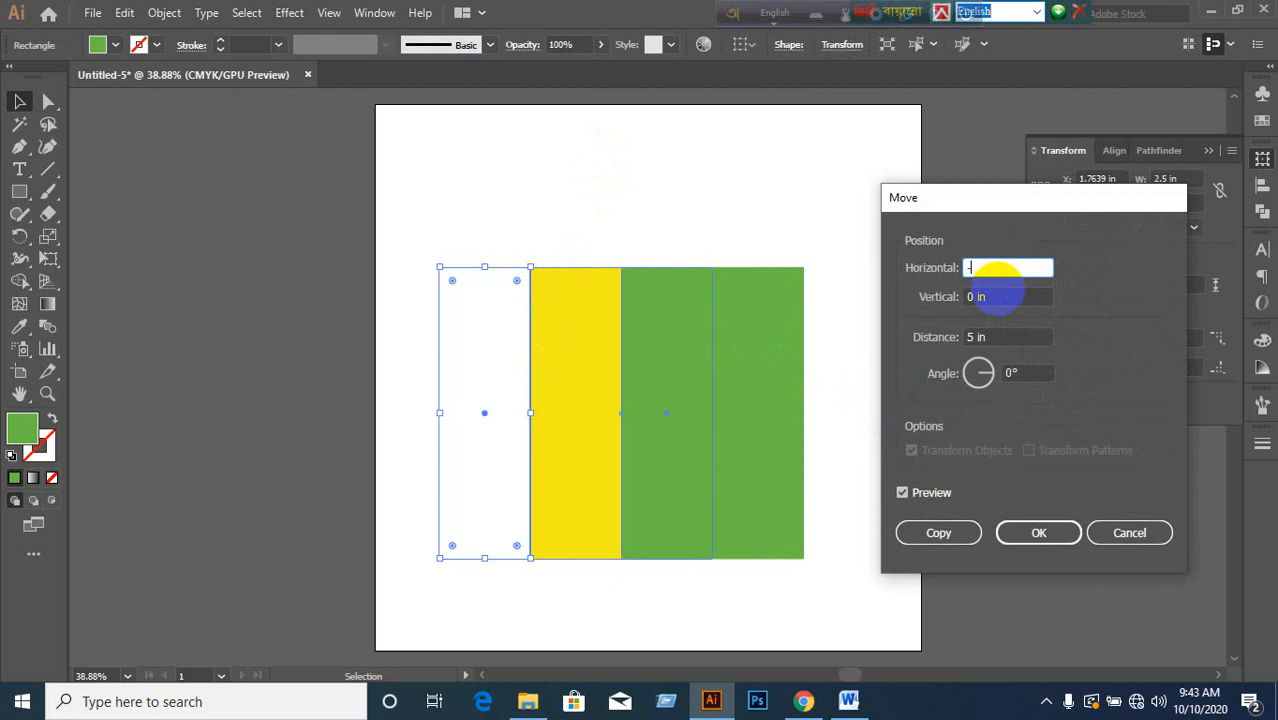
{"action": "type", "text": "2.5"}
{"action": "left_click", "coordinate": [940, 532]}
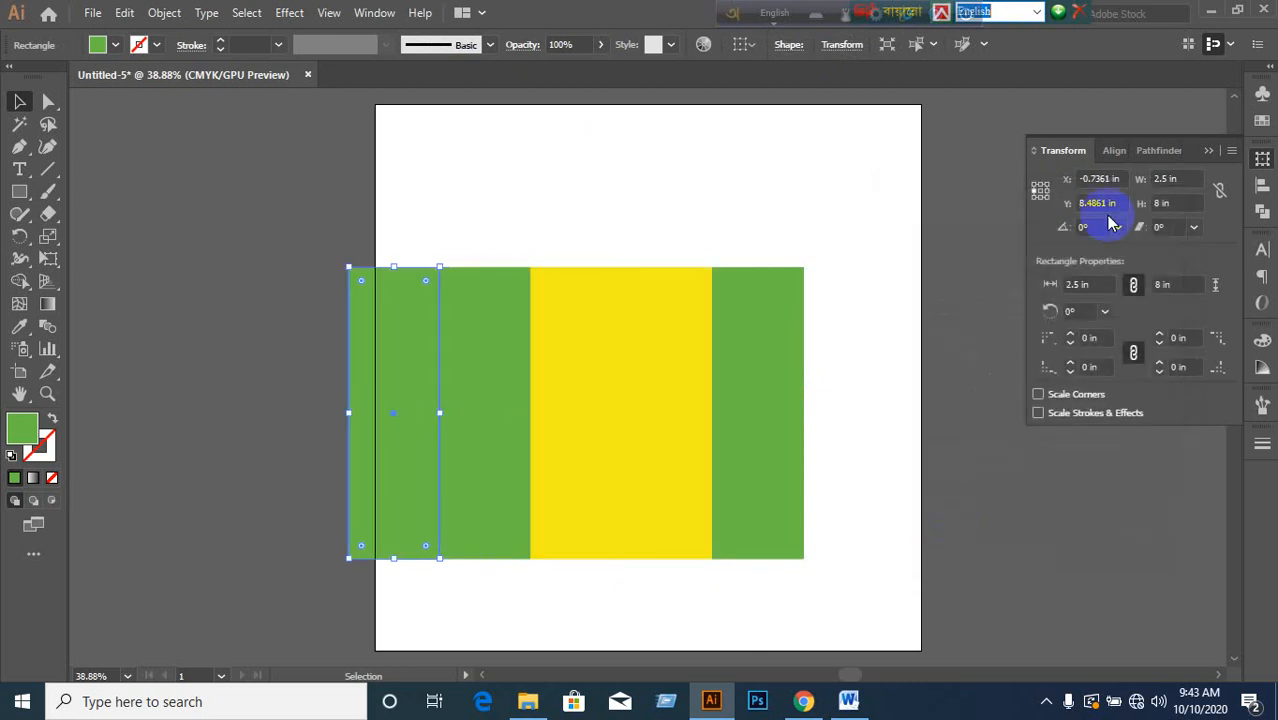
- Set the left outer green copy's width to 0.5 in, keeping its right edge as the reference point
{"action": "left_click", "coordinate": [1048, 197]}
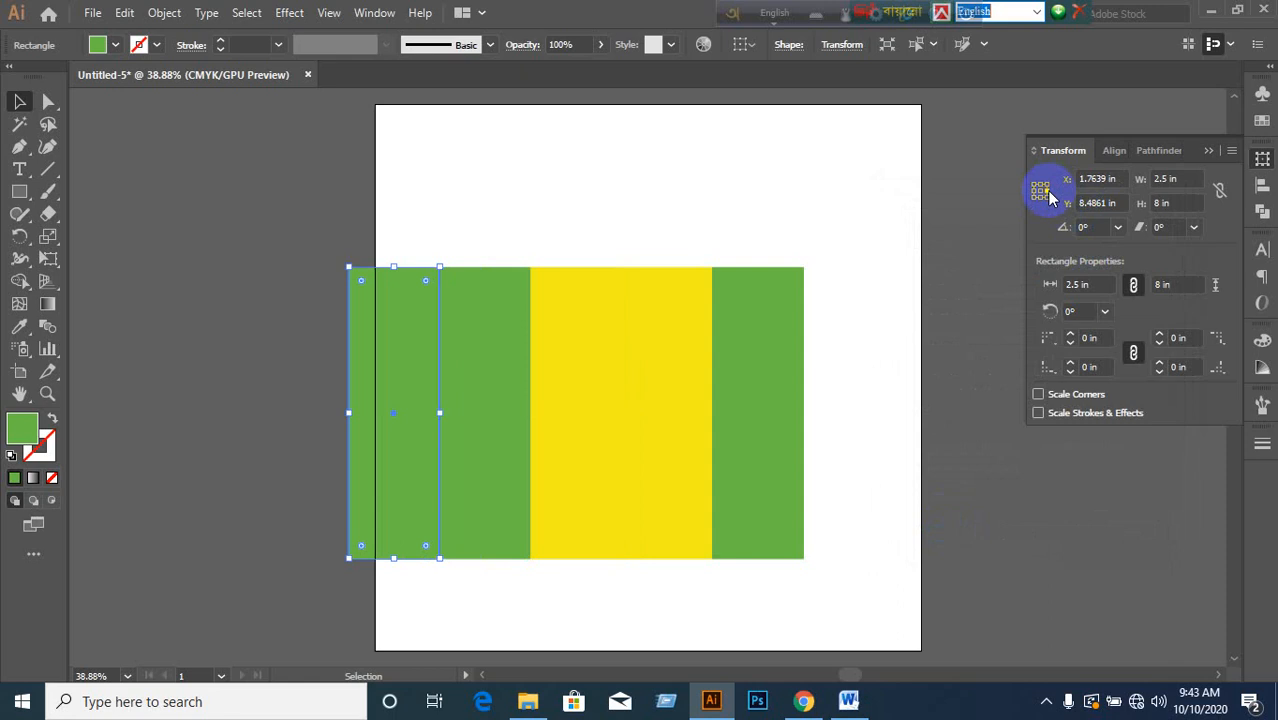
{"action": "left_click", "coordinate": [1170, 178]}
{"action": "type", "text": "0"}
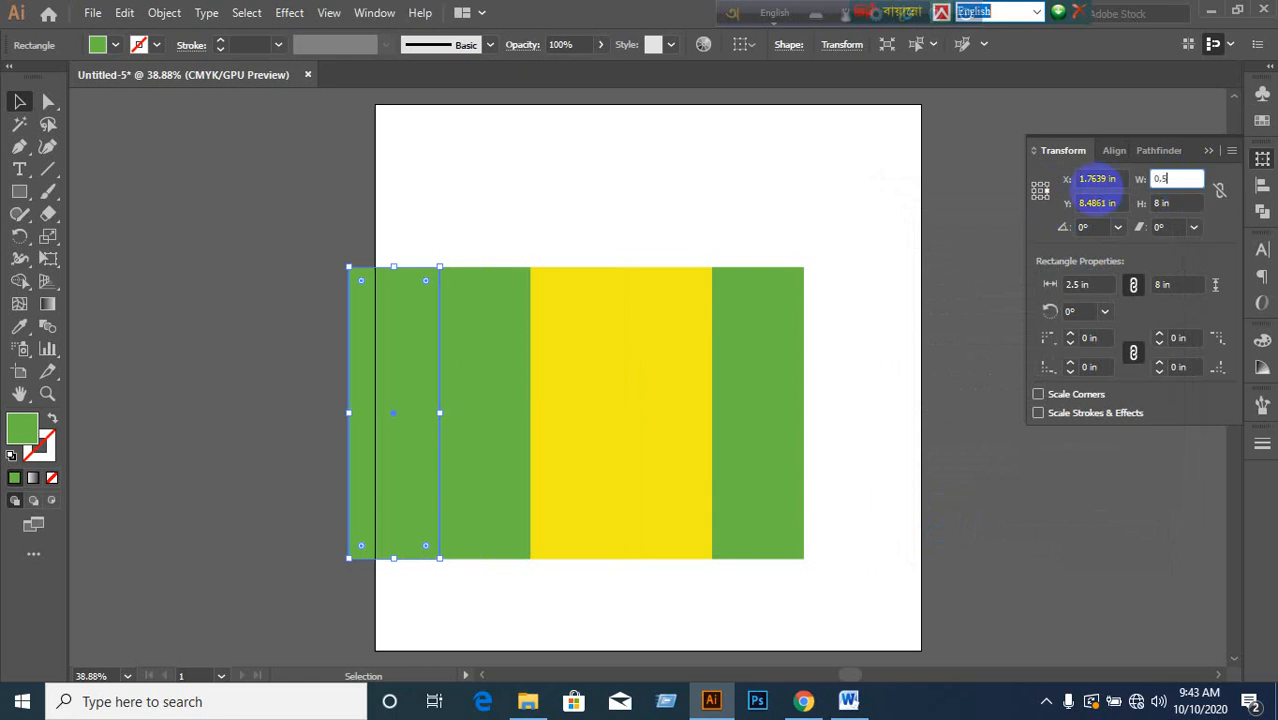
{"action": "type", "text": ".5"}
{"action": "key", "text": "Return"}
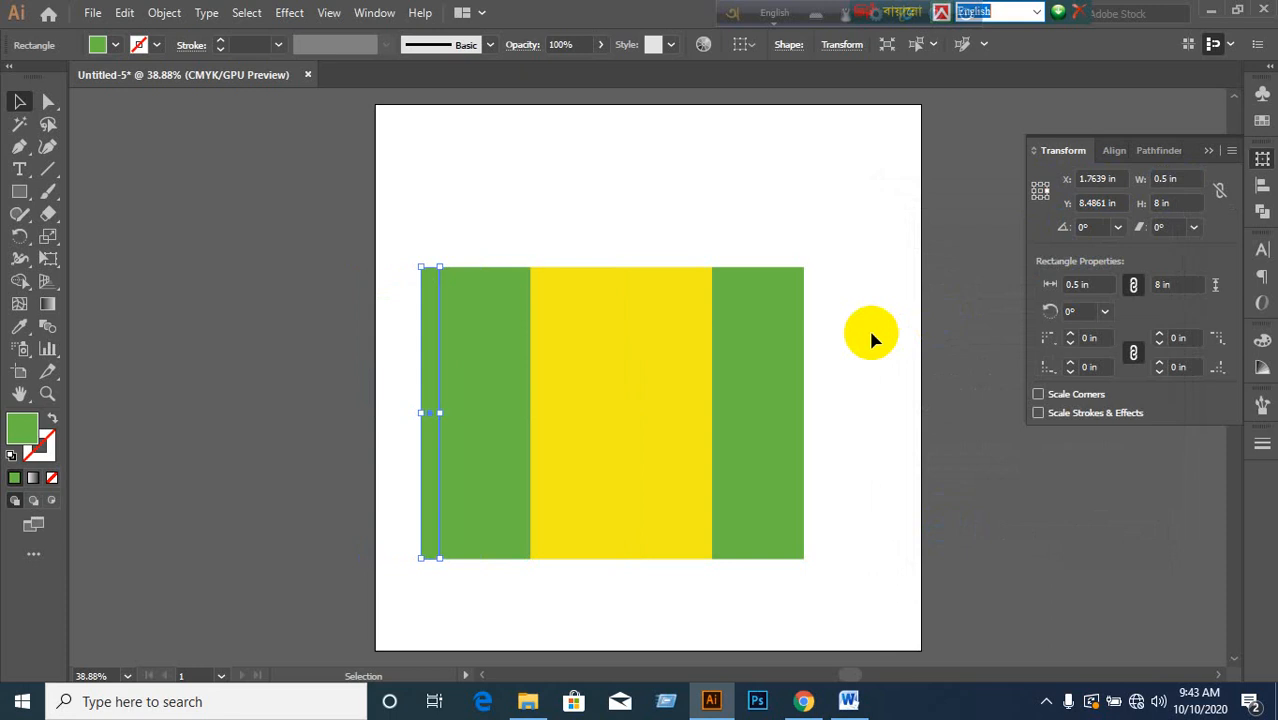
- Copy the right green rectangle 2.5 in horizontally so the copy sits against its outer edge
{"action": "left_click", "coordinate": [800, 346]}
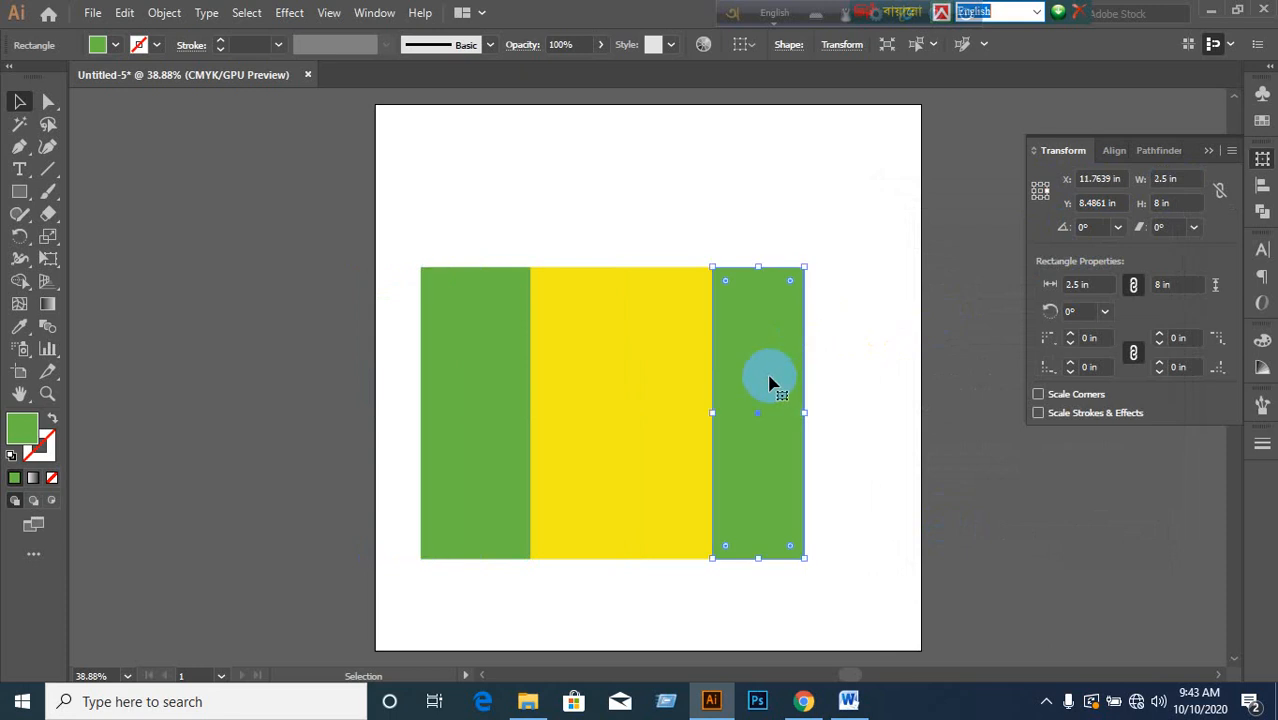
{"action": "left_click", "coordinate": [1107, 205]}
{"action": "key", "text": "Return"}
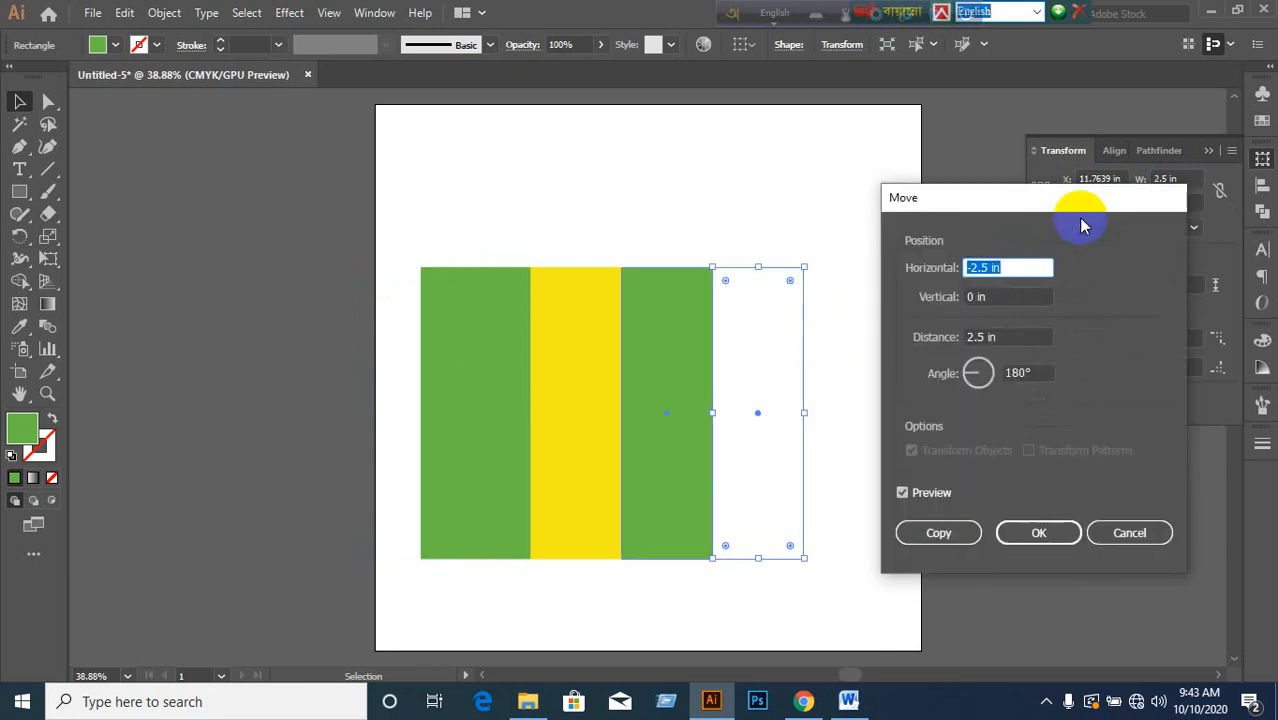
{"action": "type", "text": "2.5"}
{"action": "left_click", "coordinate": [938, 532]}
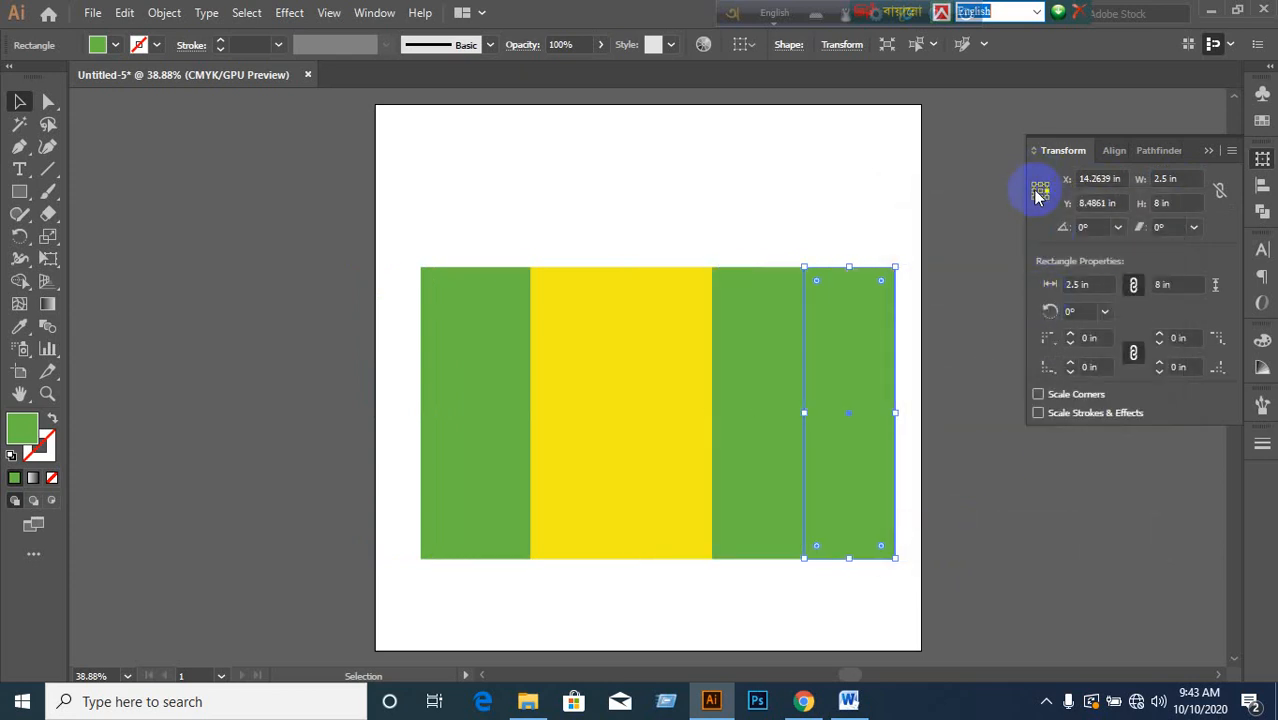
- Set the right outer green copy's width to 0.5 in, keeping its left edge as the reference point
{"action": "left_click", "coordinate": [1168, 178]}
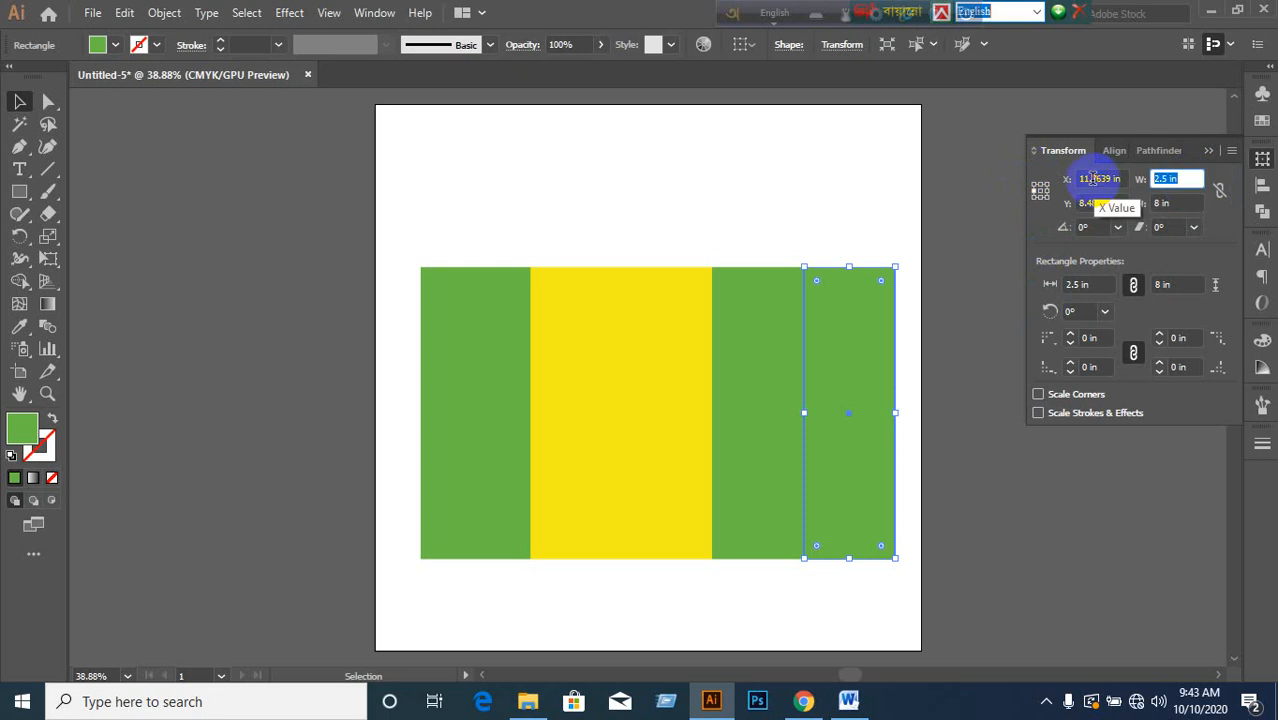
{"action": "type", "text": "0.5"}
{"action": "key", "text": "Return"}
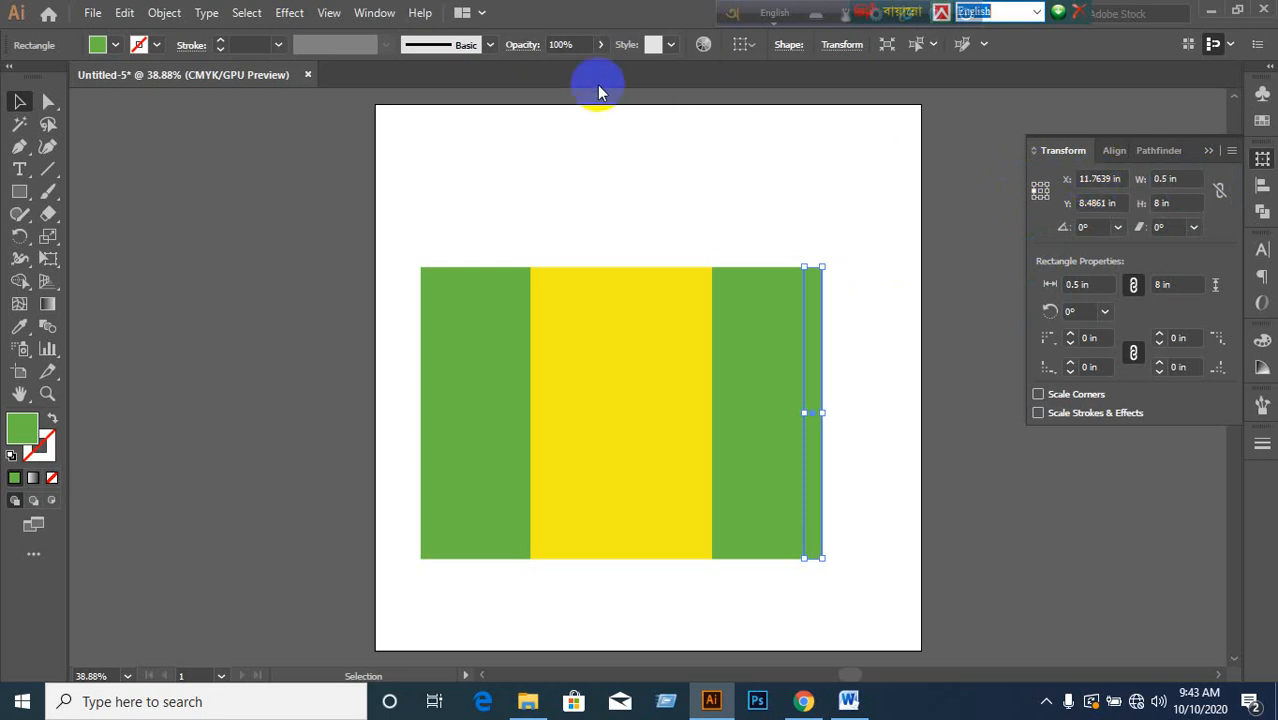
{"action": "left_click_drag", "start_coordinate": [453, 330], "coordinate": [437, 338]}
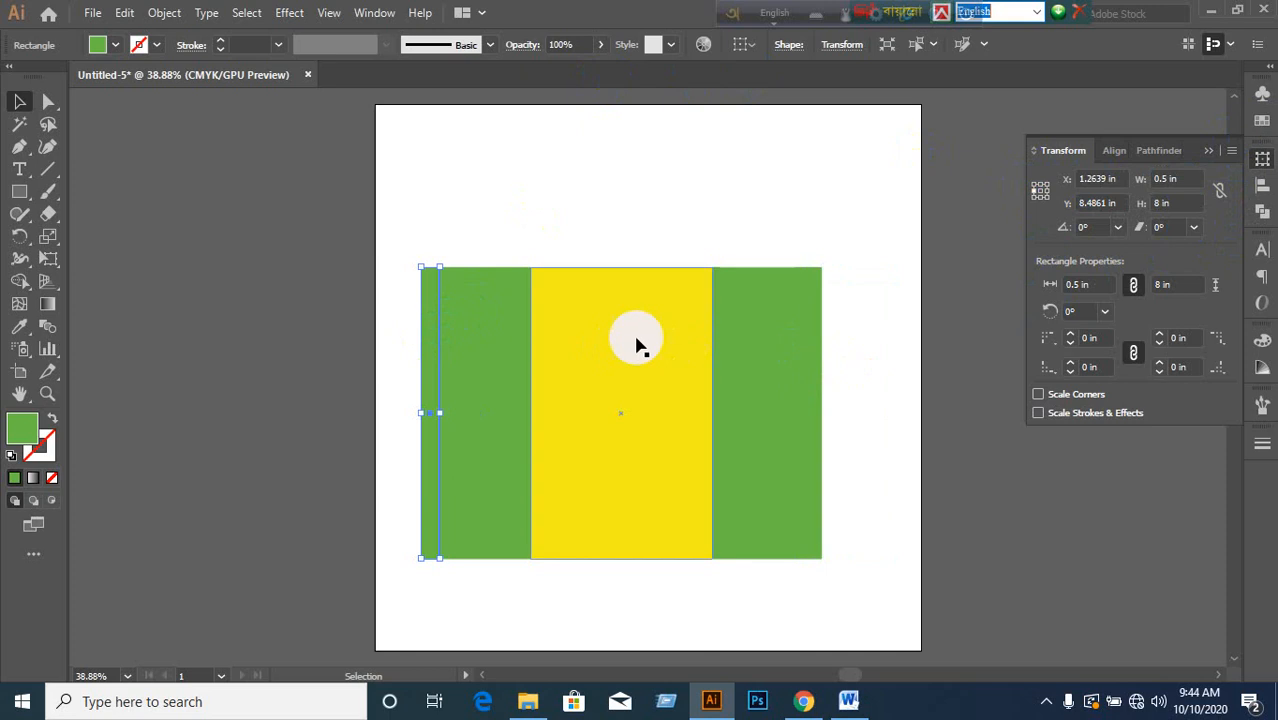
{"action": "left_click", "coordinate": [171, 240]}
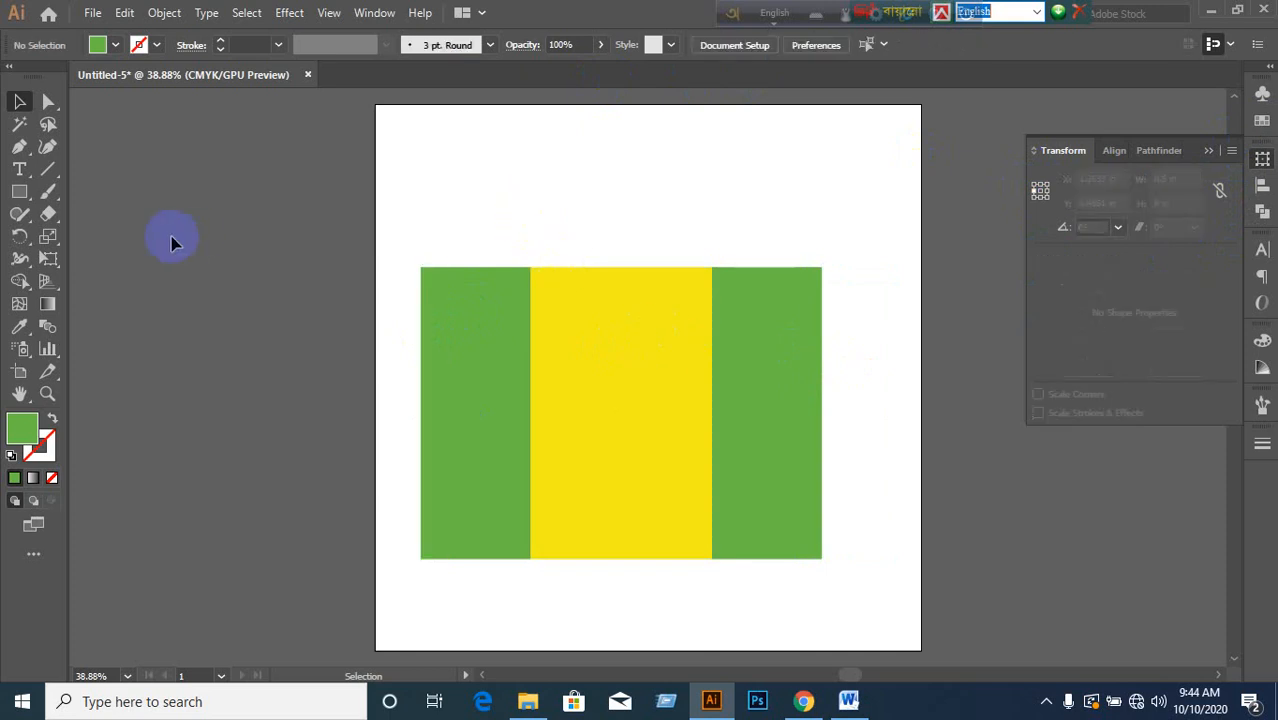
- Draw a green square about 1.7 in wide on the empty area beside the artboard and duplicate it diagonally below
{"action": "left_click", "coordinate": [20, 191]}
{"action": "left_click_drag", "start_coordinate": [128, 158], "coordinate": [193, 219]}
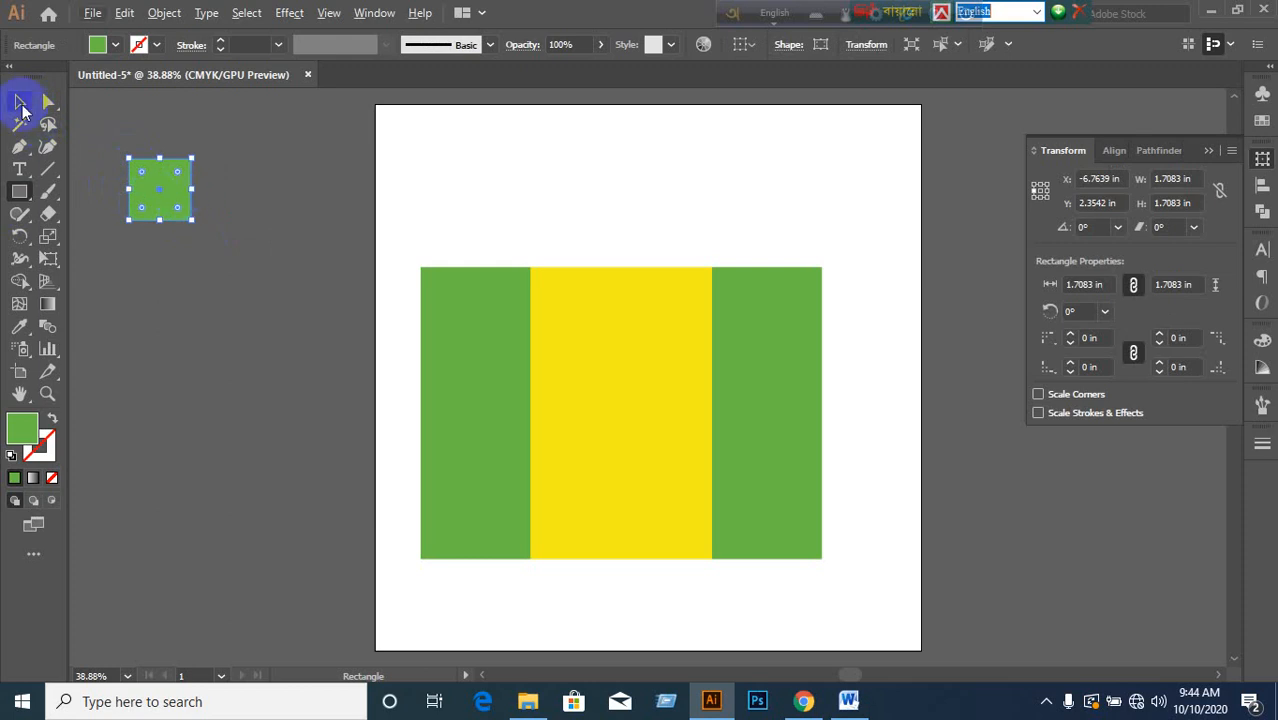
{"action": "left_click", "coordinate": [16, 100]}
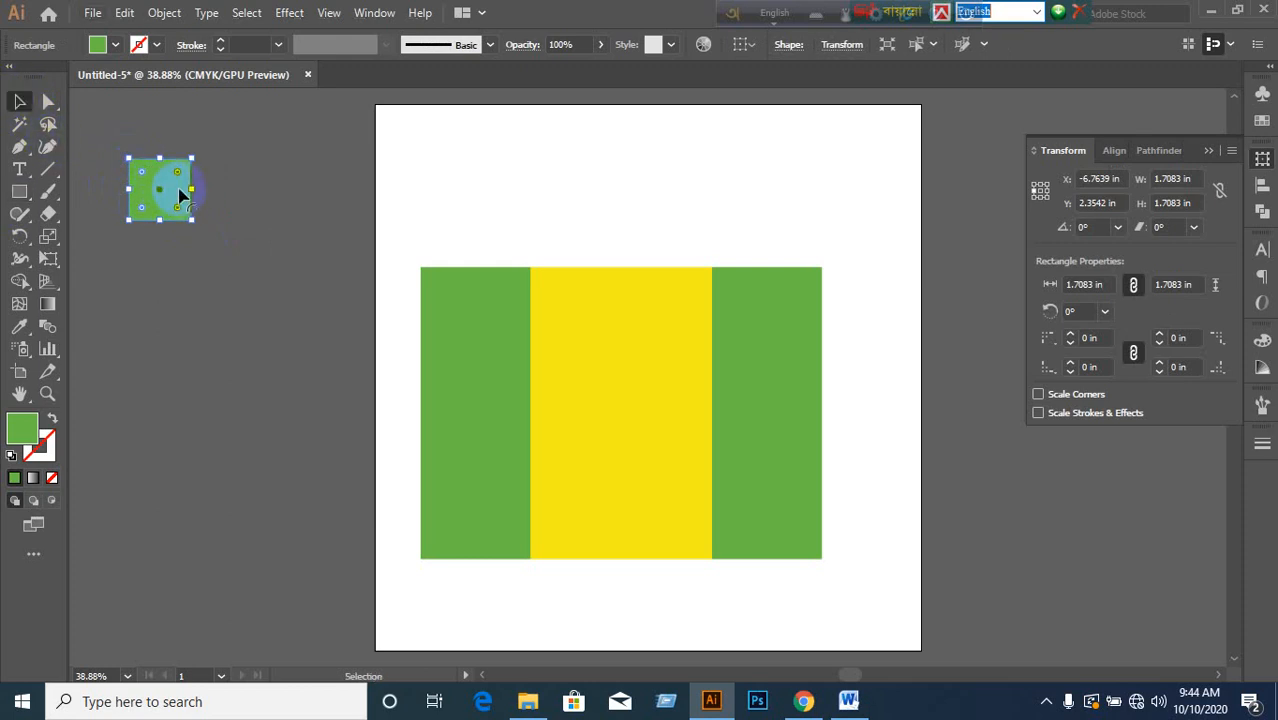
{"action": "left_click_drag", "start_coordinate": [179, 188], "coordinate": [238, 298]}
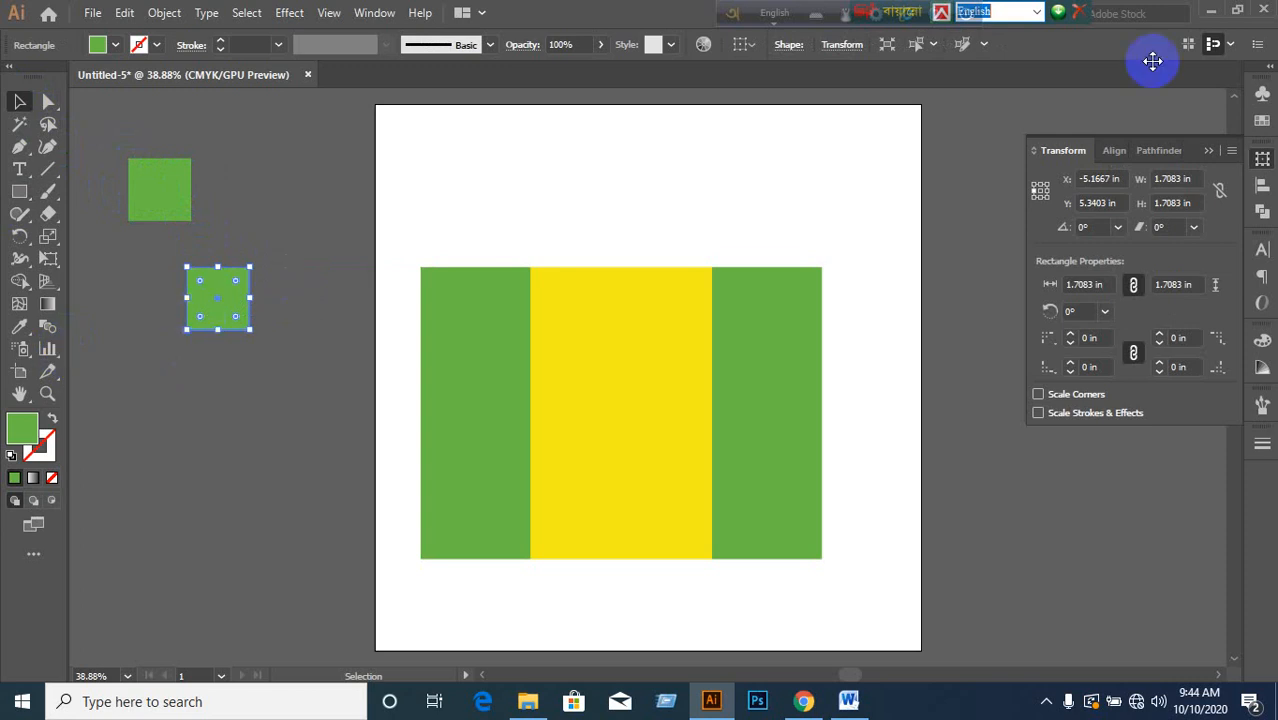
- Recolour the duplicated square red, leaving the original square green
{"action": "left_click", "coordinate": [1261, 119]}
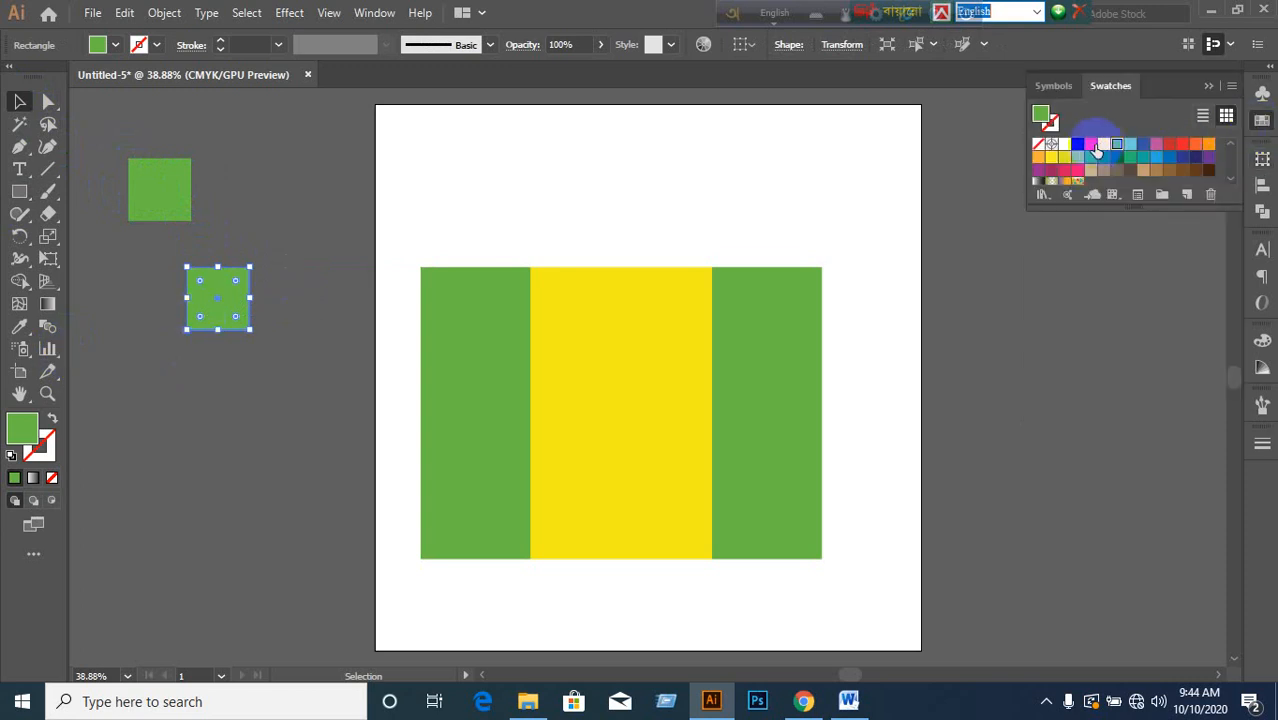
{"action": "left_click", "coordinate": [1090, 144]}
{"action": "left_click", "coordinate": [185, 198]}
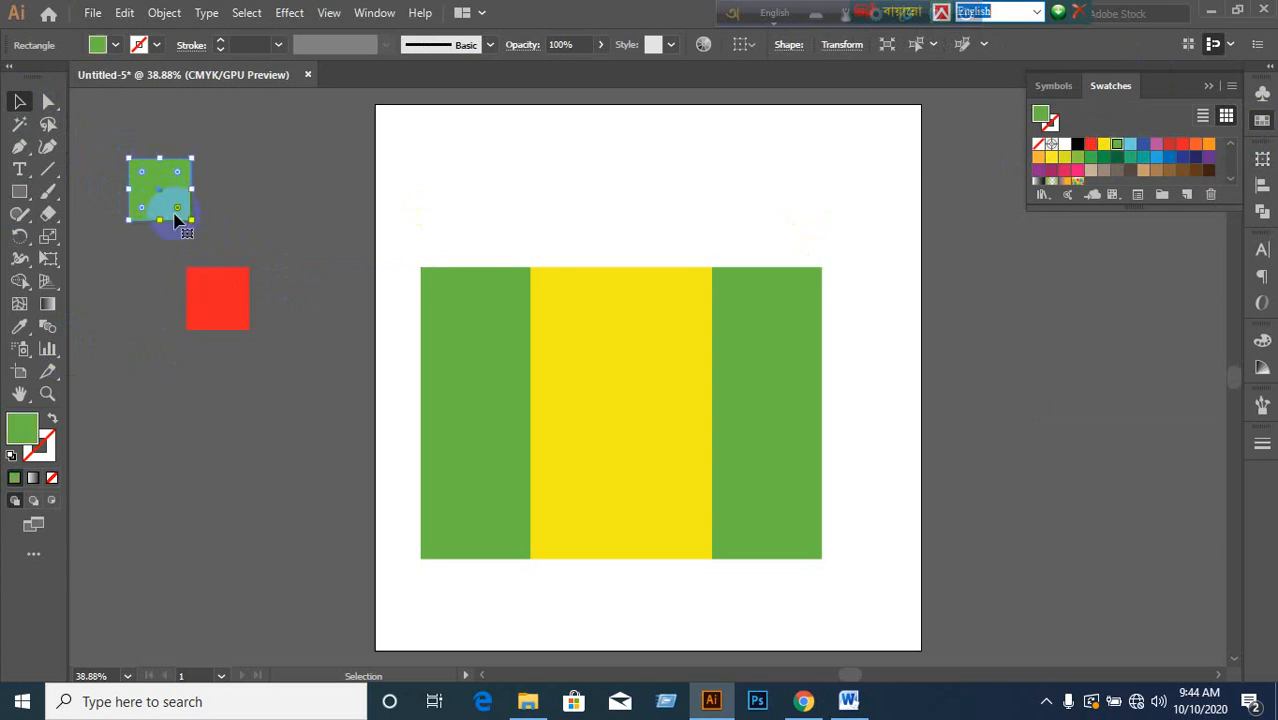
{"action": "left_click", "coordinate": [228, 313], "text": "shift"}
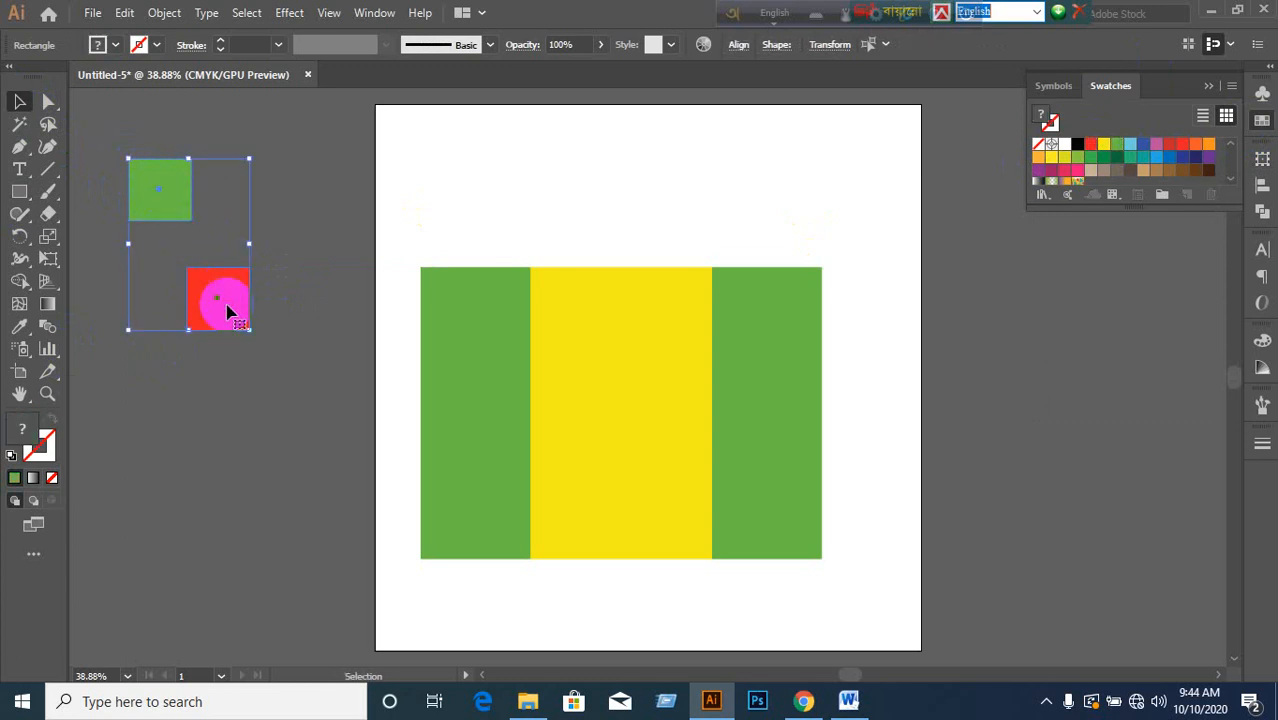
{"action": "left_click", "coordinate": [280, 368]}
- Recolour the yellow middle rectangle green by sampling the adjacent green panel with the Eyedropper
{"action": "left_click", "coordinate": [472, 410]}
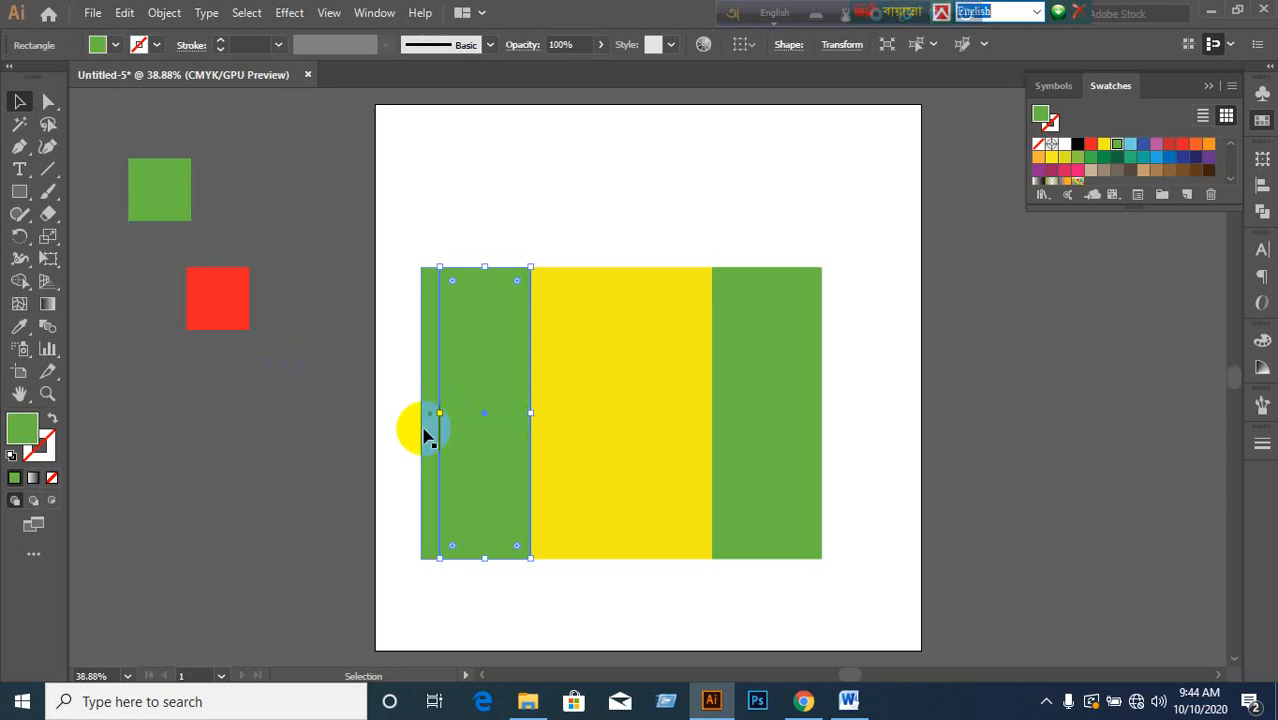
{"action": "left_click", "coordinate": [341, 456]}
{"action": "left_click", "coordinate": [616, 478]}
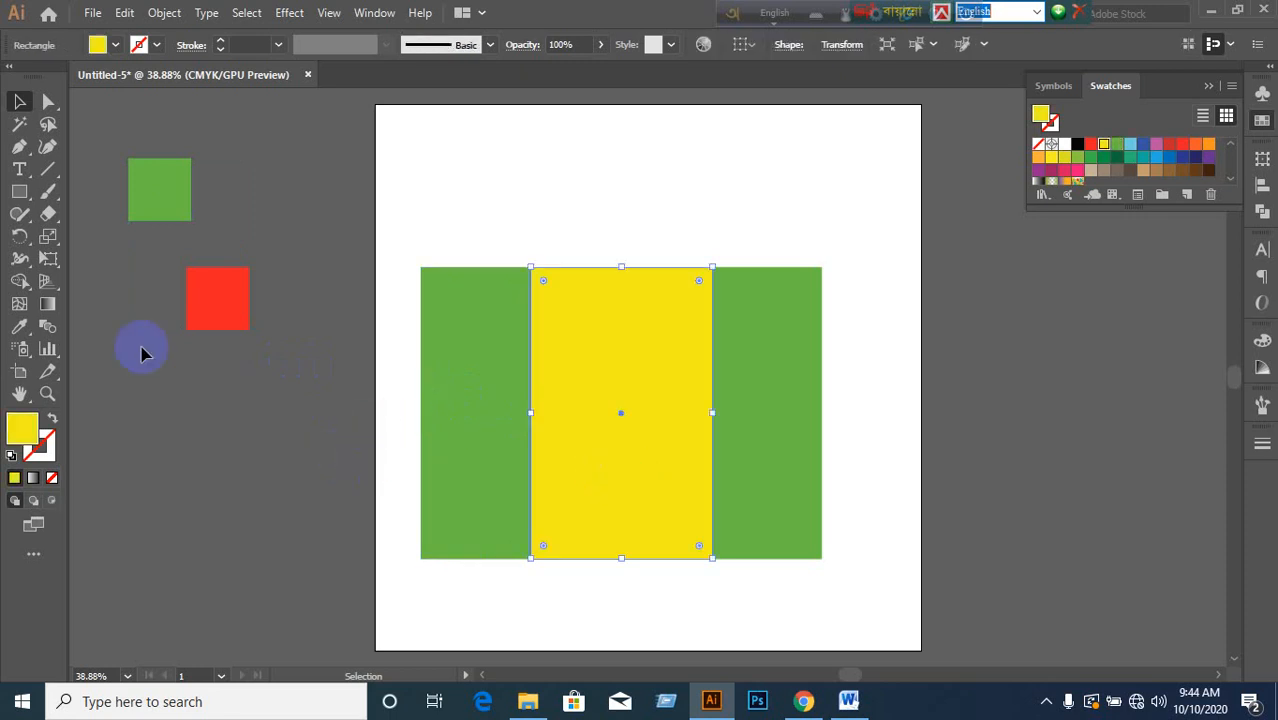
{"action": "left_click", "coordinate": [19, 326]}
{"action": "left_click", "coordinate": [498, 362]}
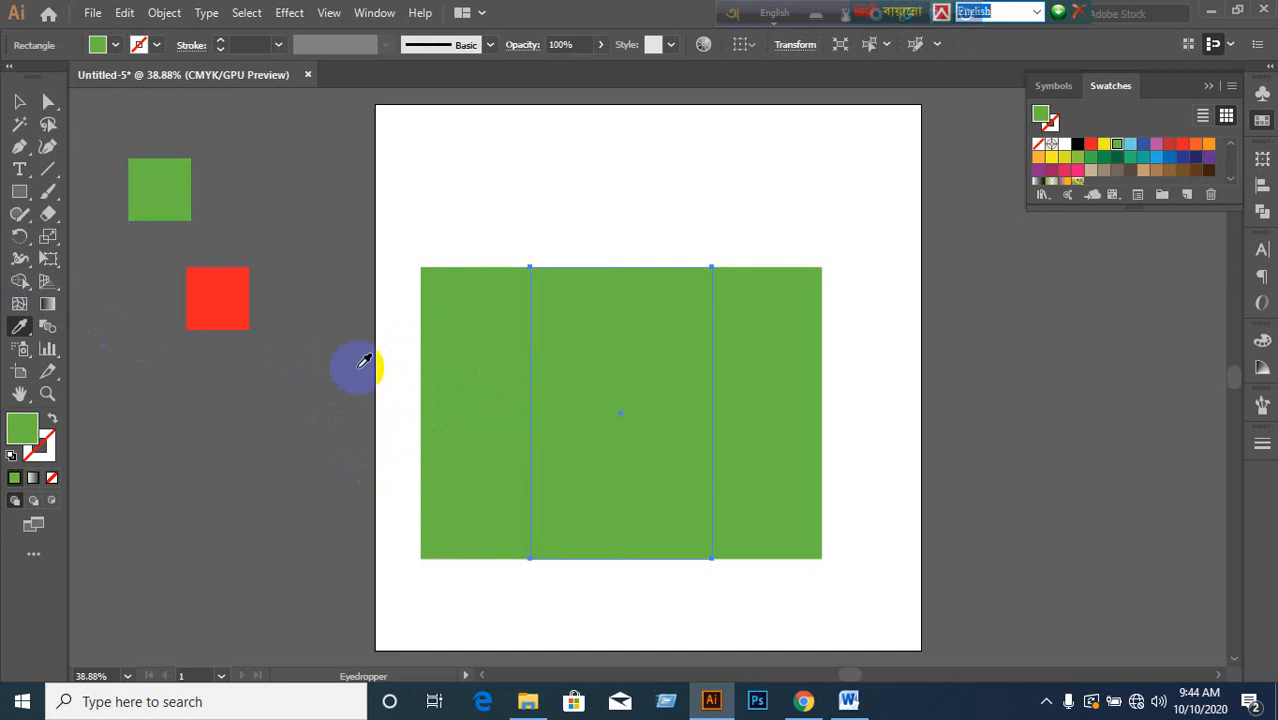
{"action": "left_click", "coordinate": [19, 102]}
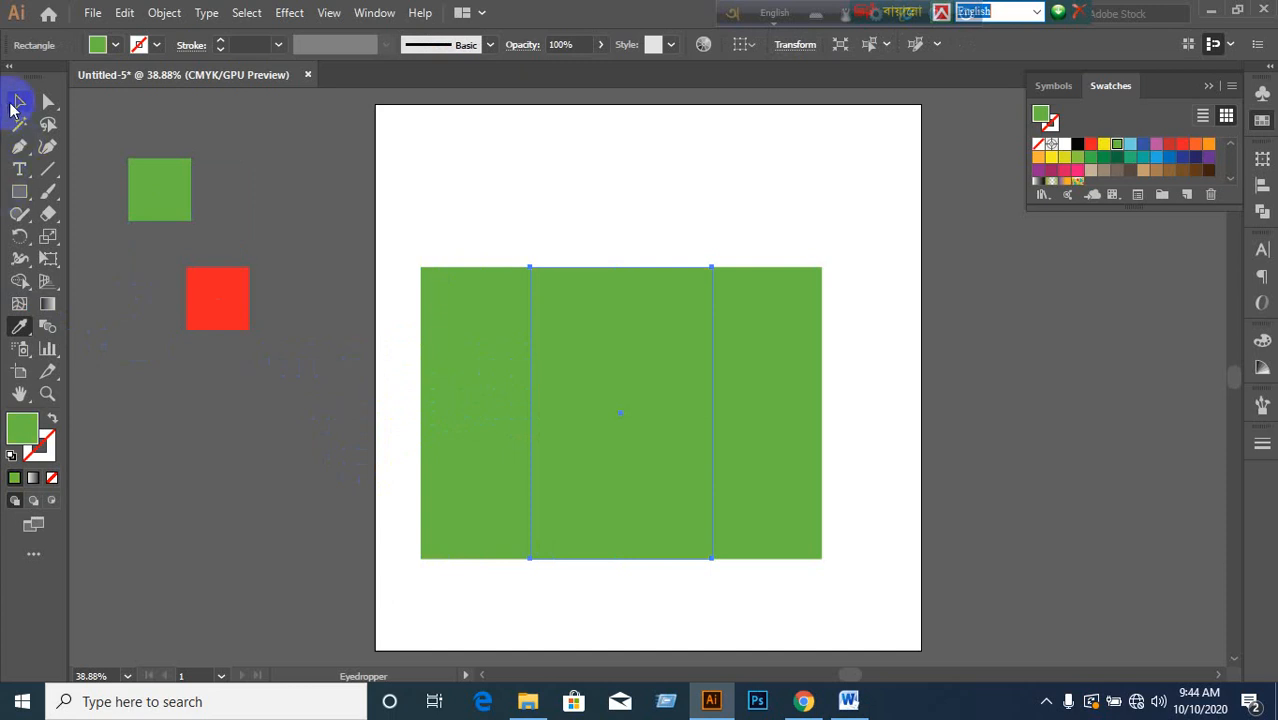
{"action": "left_click", "coordinate": [255, 405]}
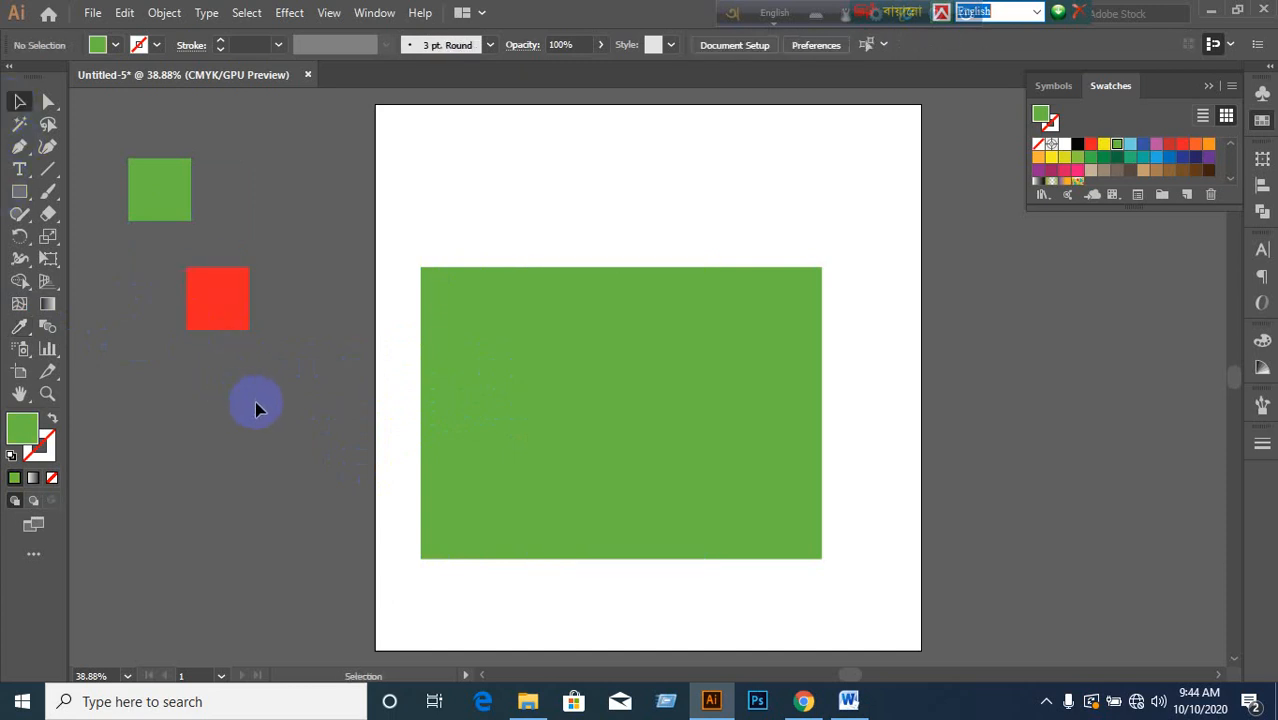
{"action": "left_click", "coordinate": [430, 415]}
{"action": "left_click", "coordinate": [505, 422]}
{"action": "left_click", "coordinate": [617, 427]}
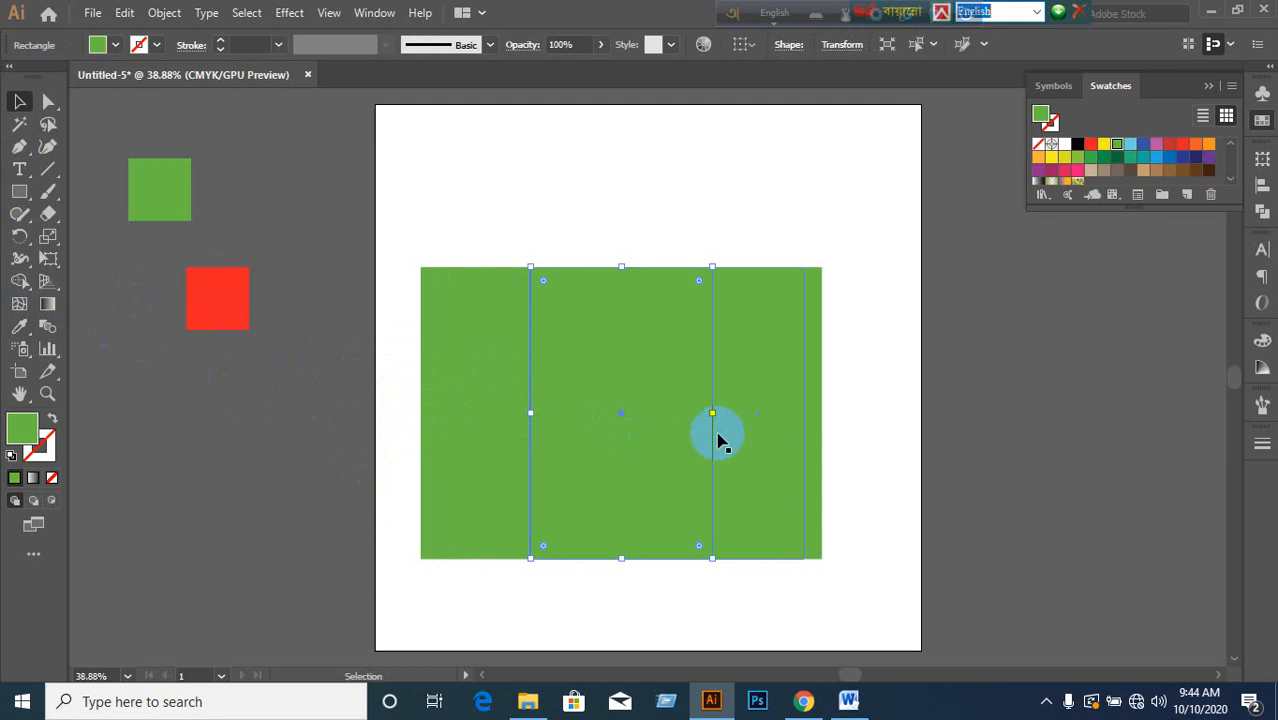
{"action": "left_click", "coordinate": [722, 437]}
{"action": "left_click", "coordinate": [812, 443]}
{"action": "left_click", "coordinate": [870, 440]}
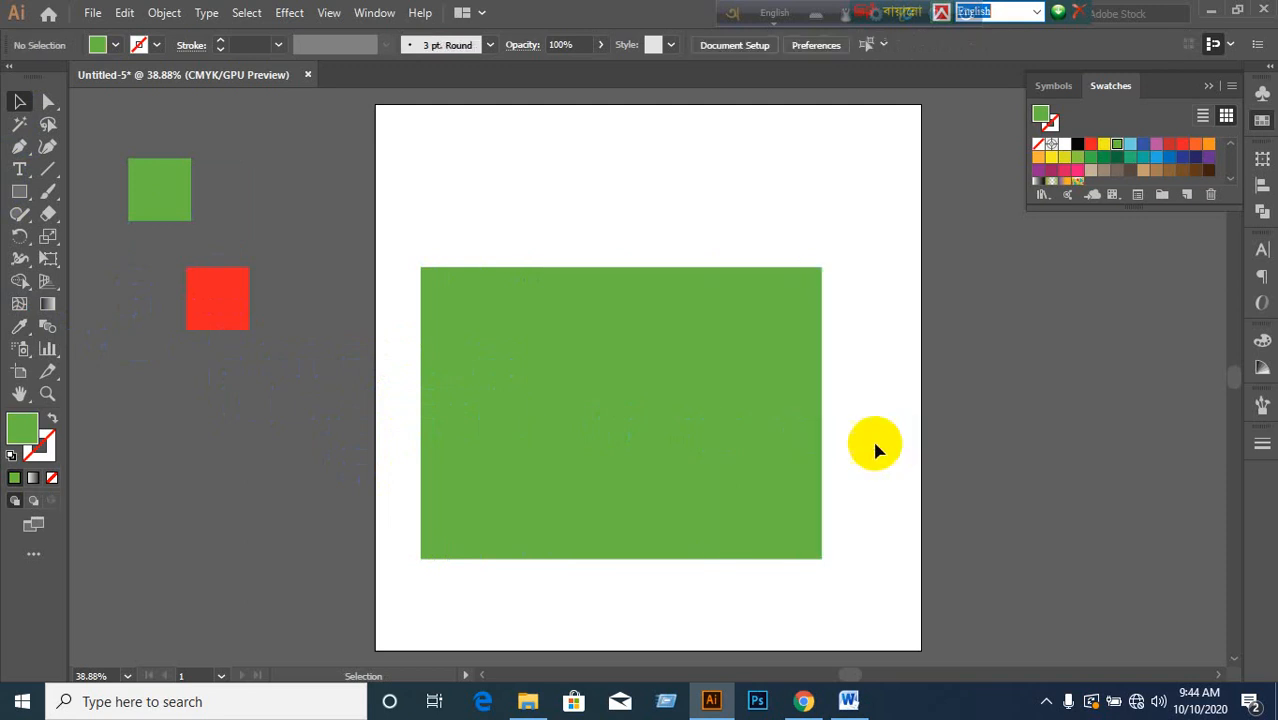
- Duplicate all five wrapper rectangles in place and set the duplicates' height to 9 in from the centre reference point
{"action": "left_click", "coordinate": [650, 440]}
{"action": "left_click_drag", "start_coordinate": [395, 204], "coordinate": [898, 603]}
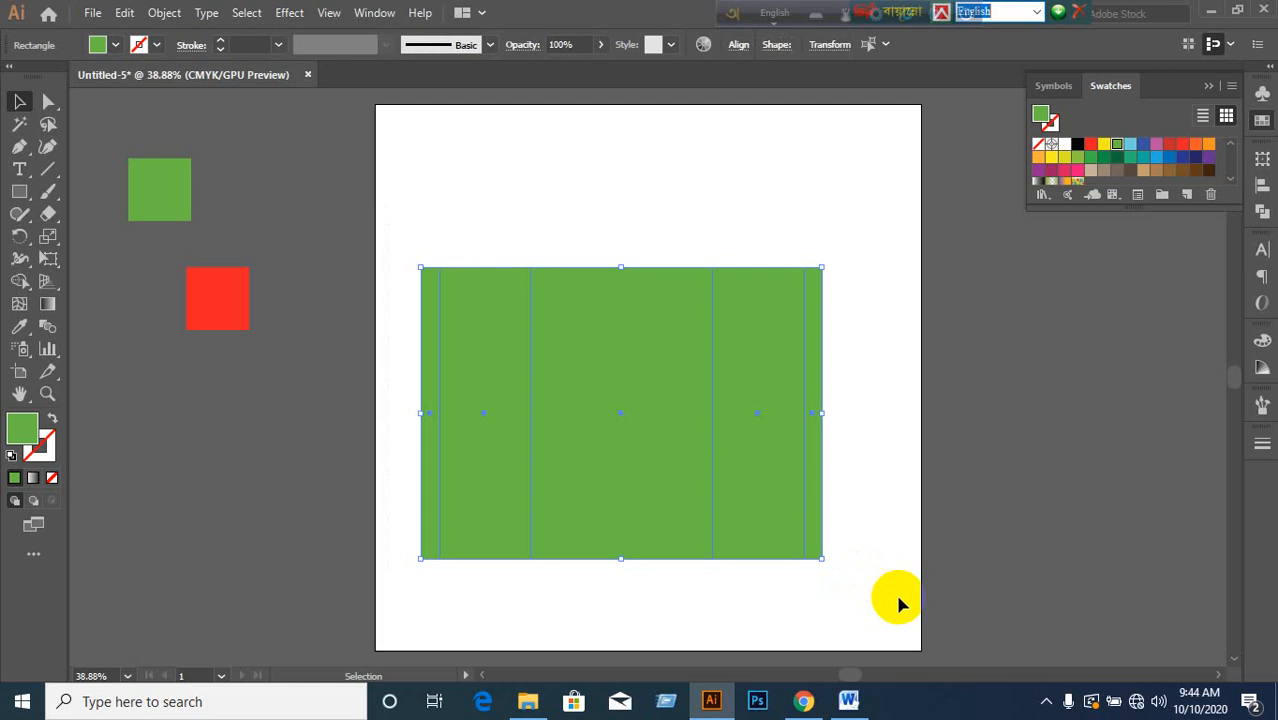
{"action": "key", "text": "a"}
{"action": "key", "text": "v"}
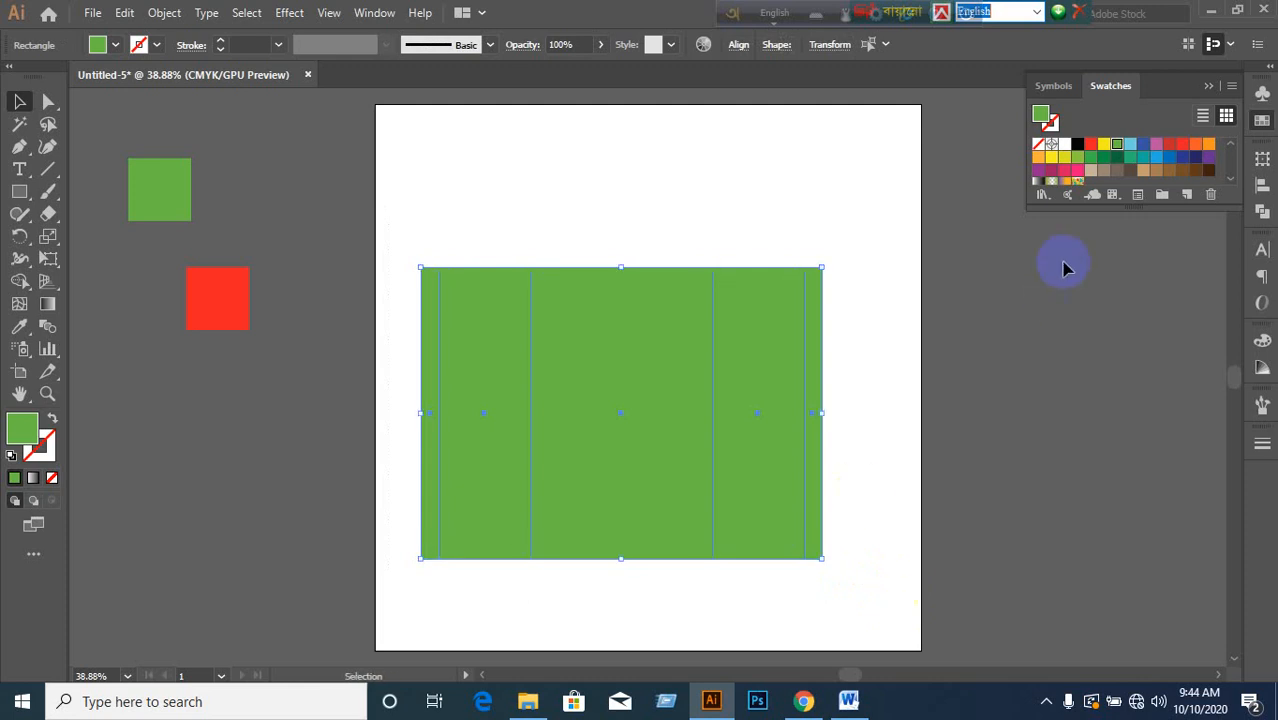
{"action": "left_click", "coordinate": [1260, 162]}
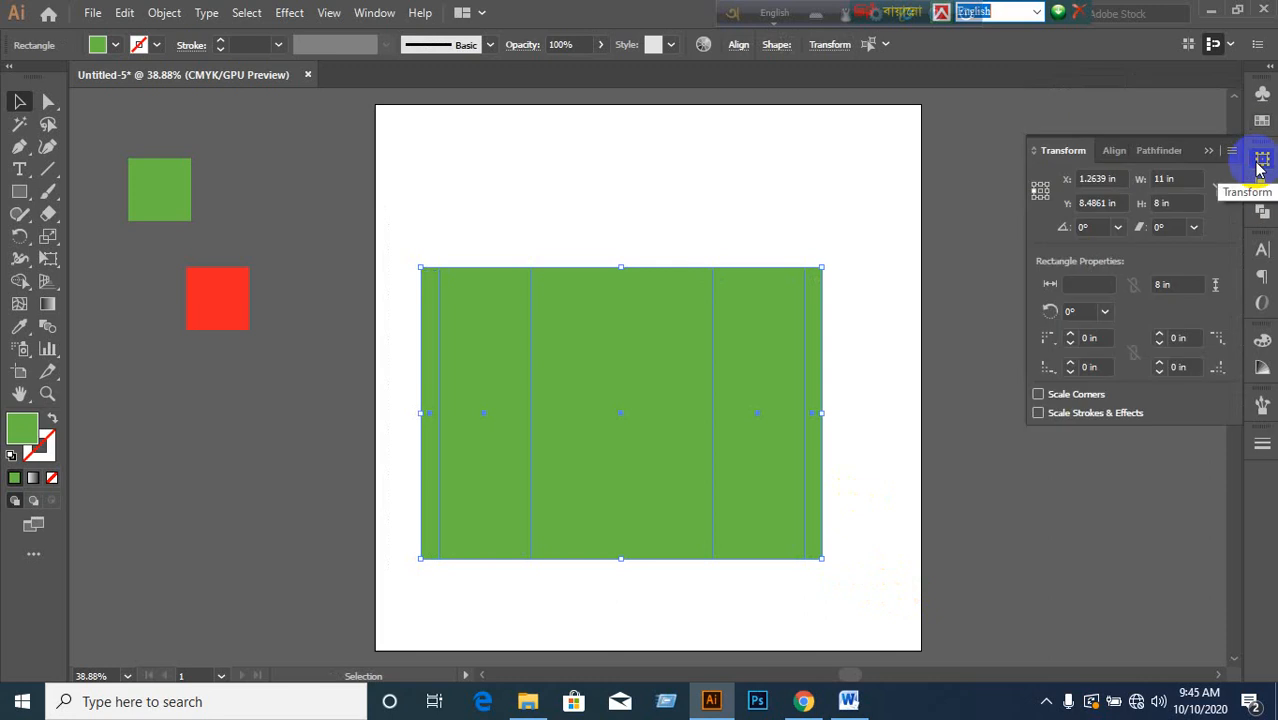
{"action": "left_click", "coordinate": [1040, 191]}
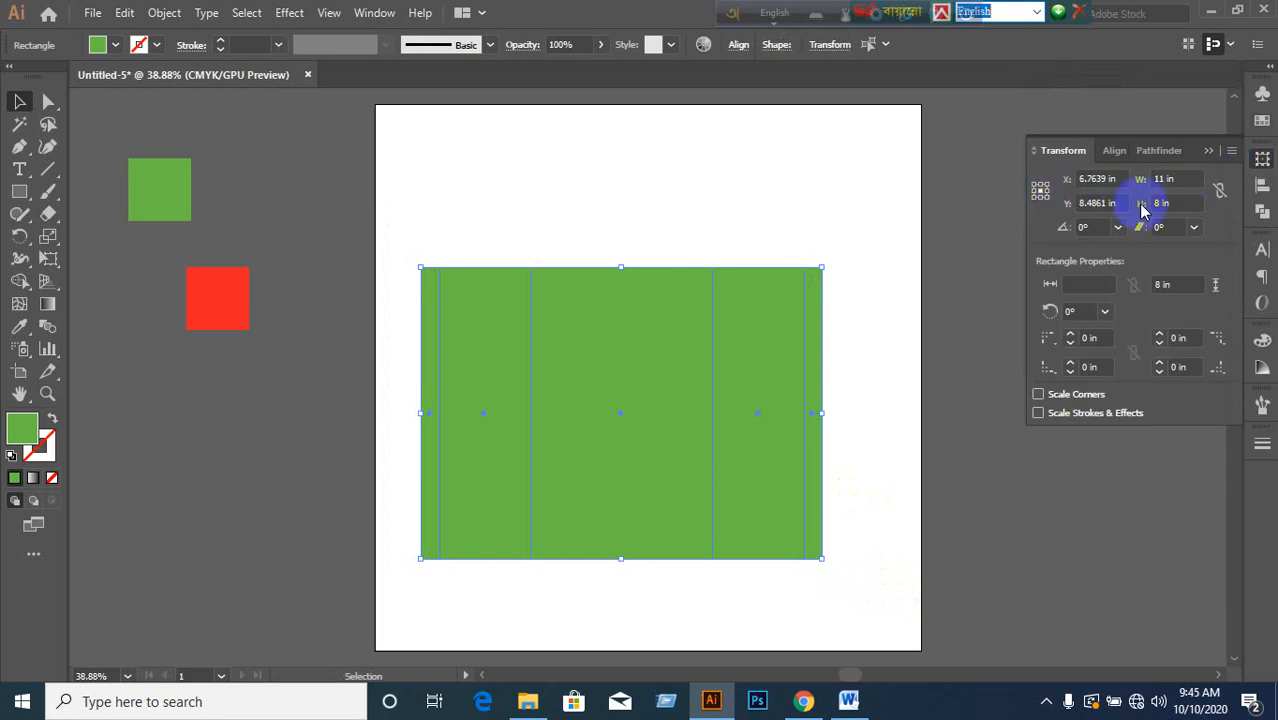
{"action": "left_click", "coordinate": [1158, 203]}
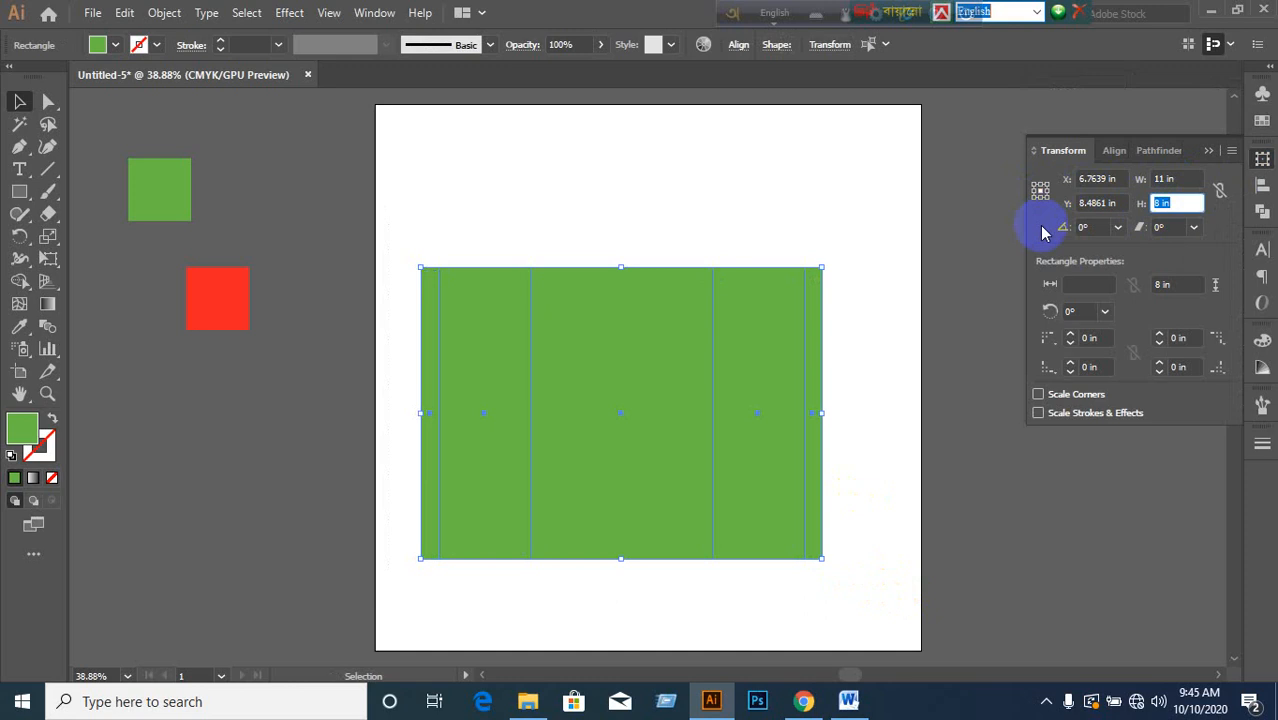
{"action": "type", "text": "9"}
{"action": "key", "text": "Return"}
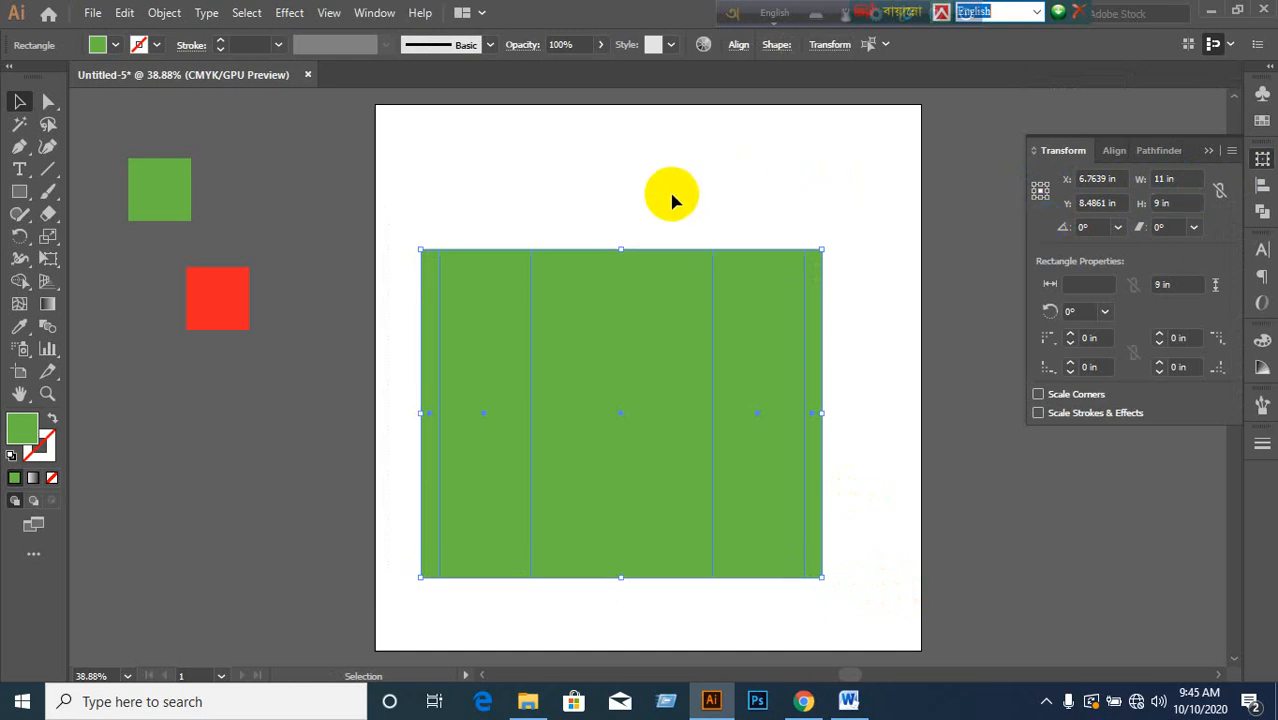
- Group all the 8 in and 9 in wrapper rectangles and fit the artboard to the group
{"action": "left_click", "coordinate": [619, 194]}
{"action": "left_click_drag", "start_coordinate": [394, 205], "coordinate": [887, 613]}
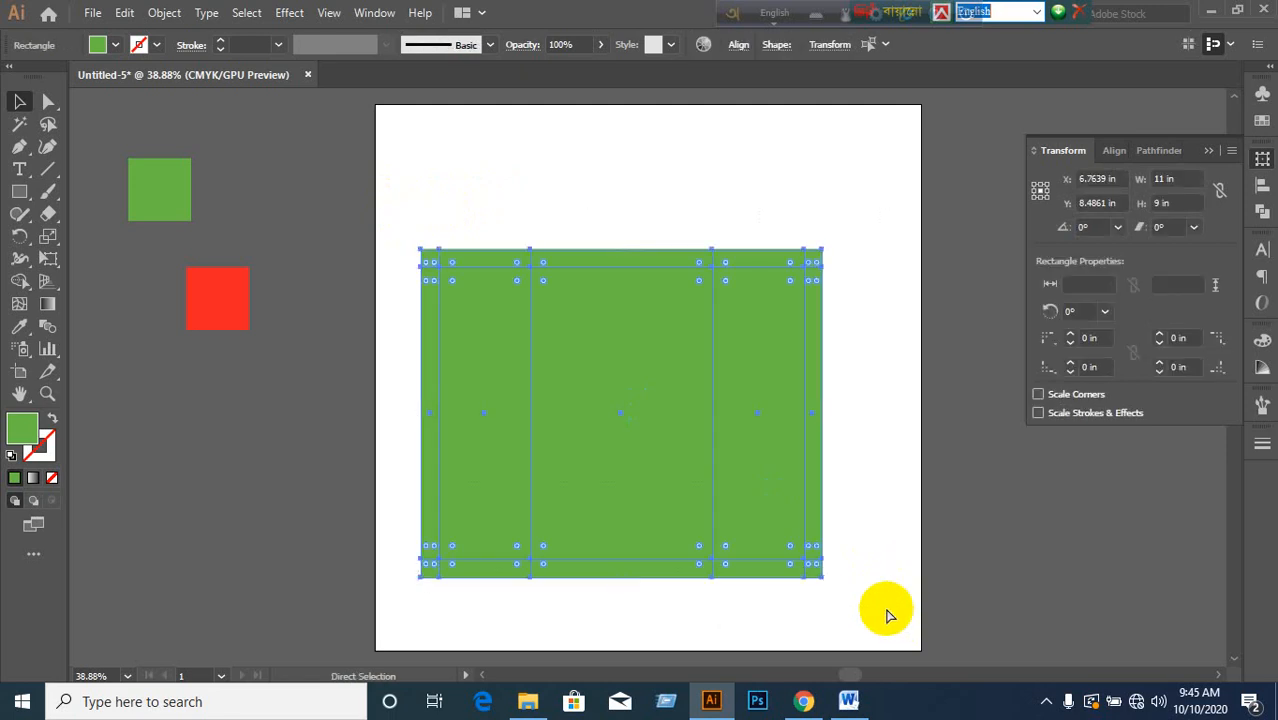
{"action": "left_click", "coordinate": [19, 371]}
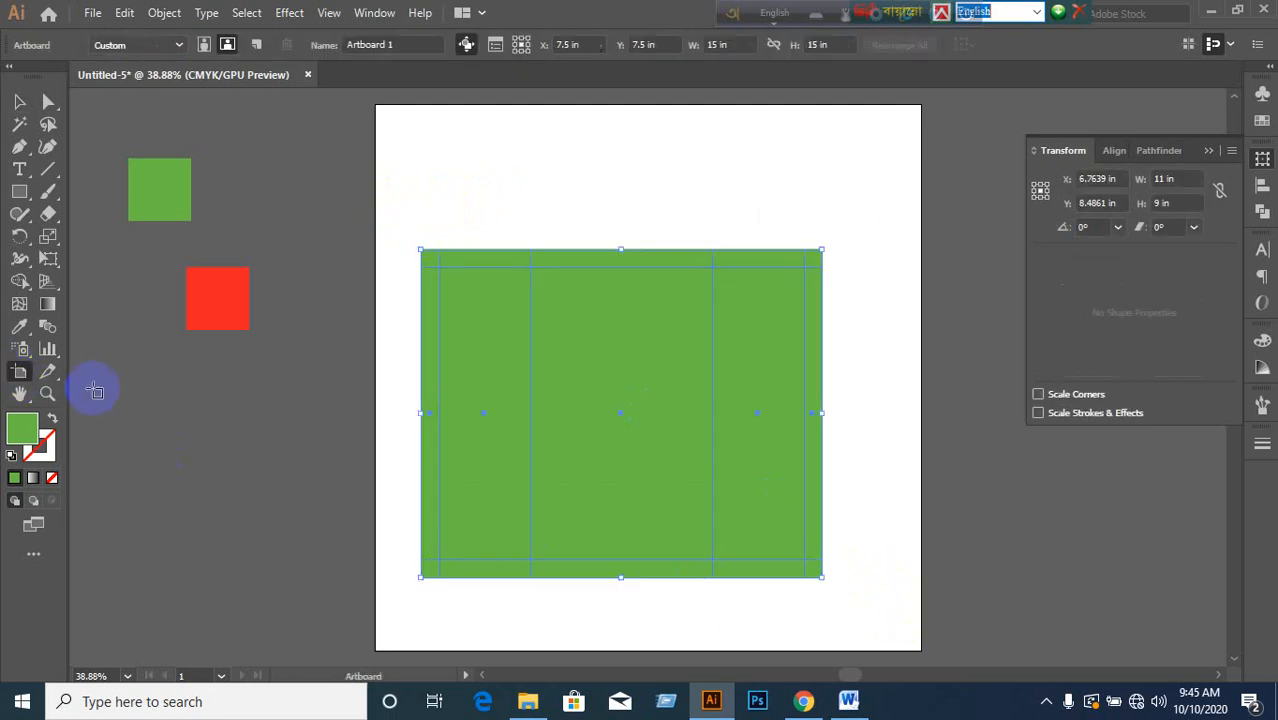
{"action": "left_click", "coordinate": [613, 428]}
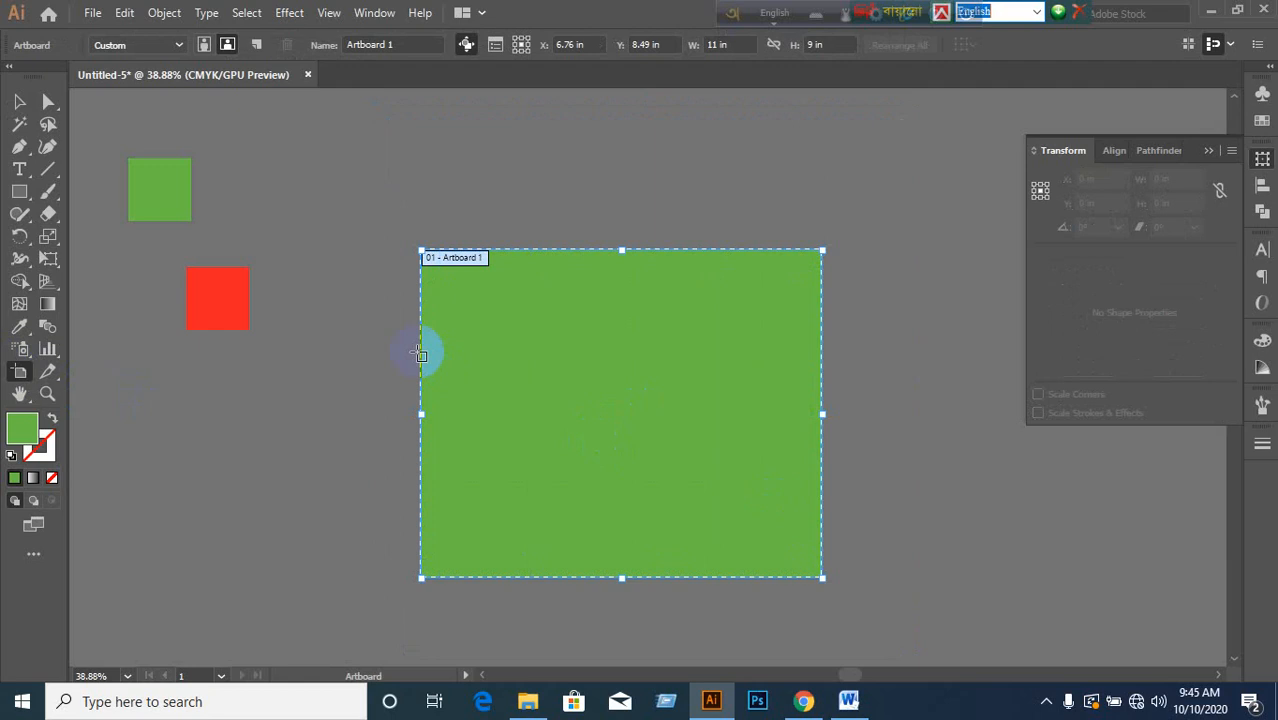
{"action": "left_click", "coordinate": [18, 103]}
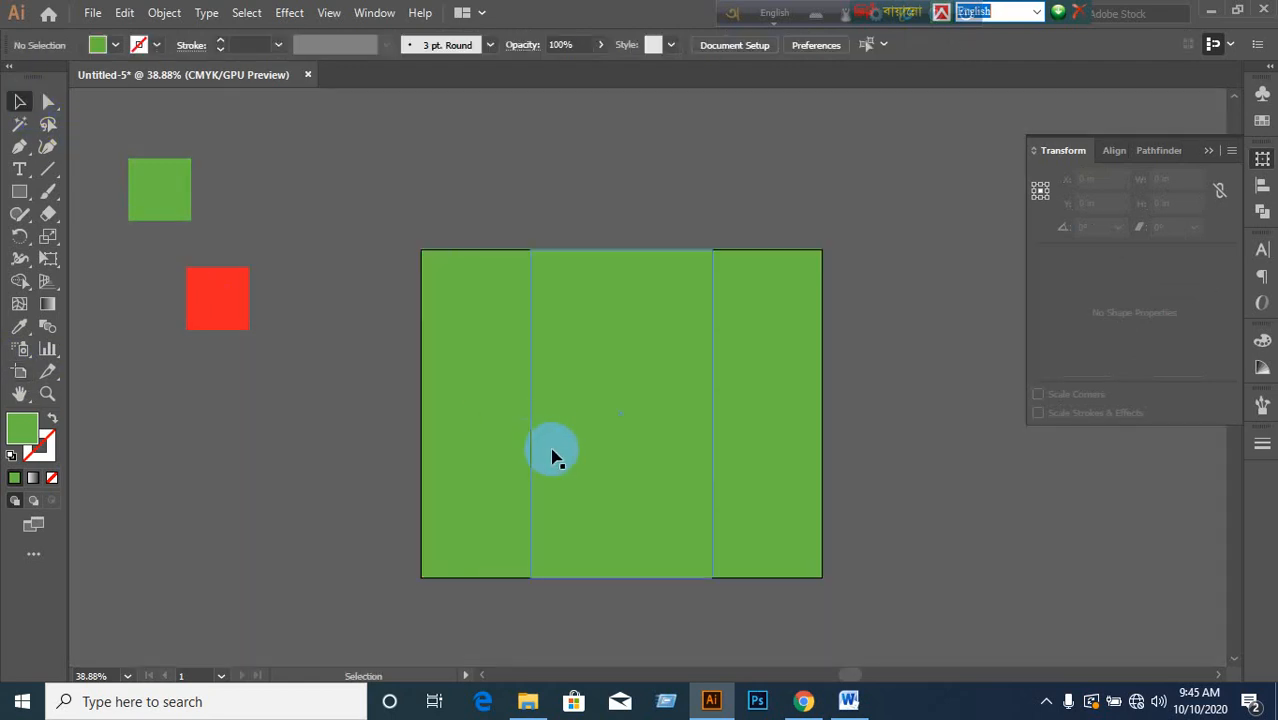
- Ungroup the wrapper rectangles on the artboard
{"action": "left_click", "coordinate": [552, 450]}
{"action": "right_click", "coordinate": [561, 447]}
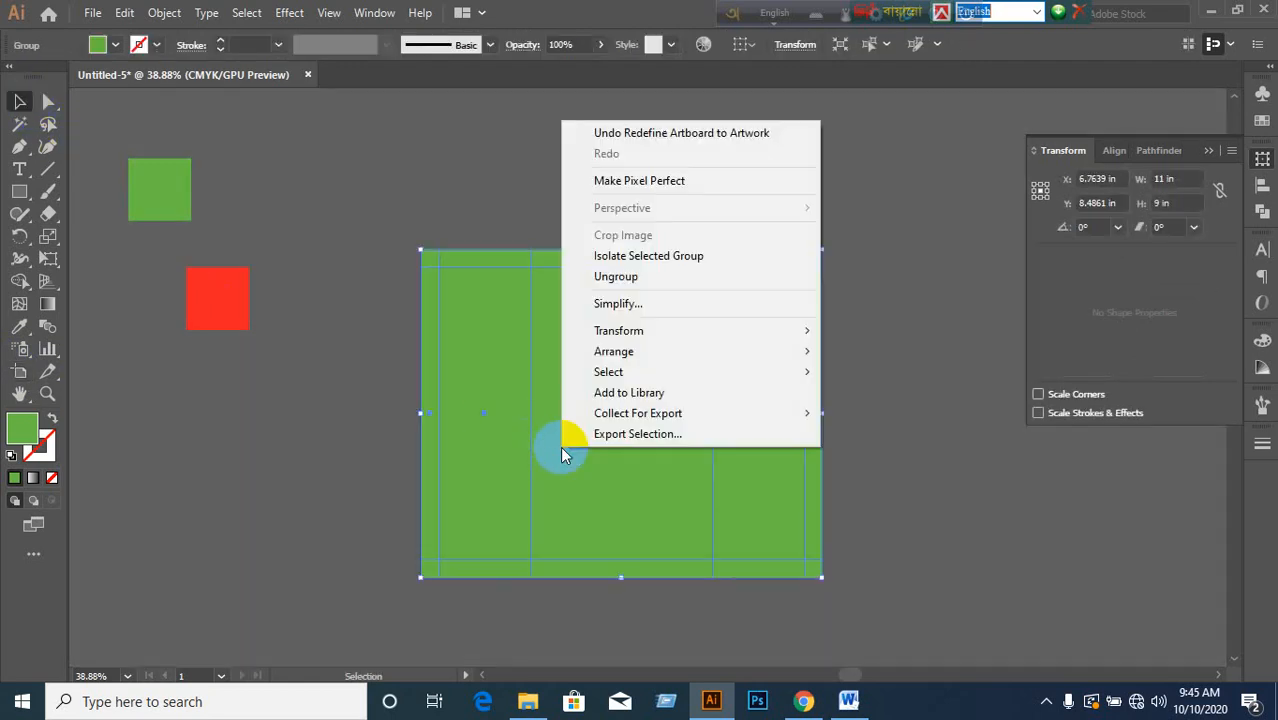
{"action": "left_click", "coordinate": [640, 277]}
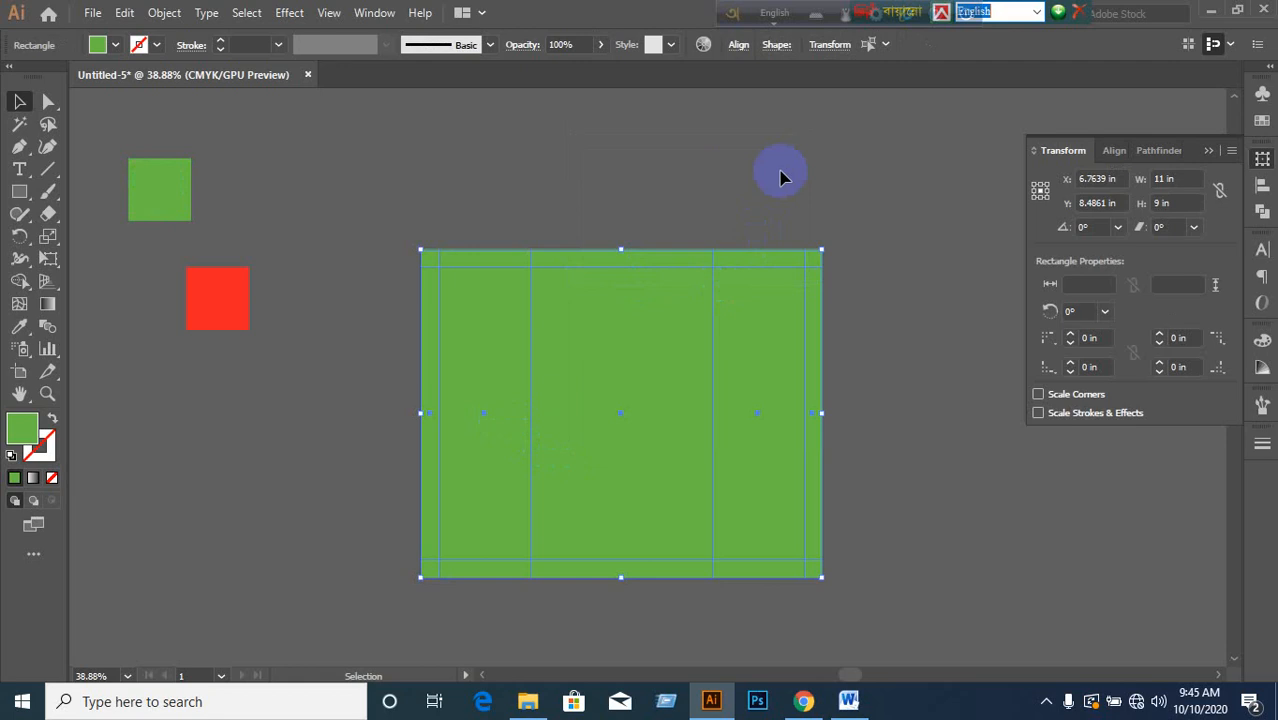
- Convert the selected wrapper rectangles into guides, keeping a copy of the green rectangles in place beneath them
{"action": "key", "text": "ctrl"}
{"action": "right_click", "coordinate": [638, 290]}
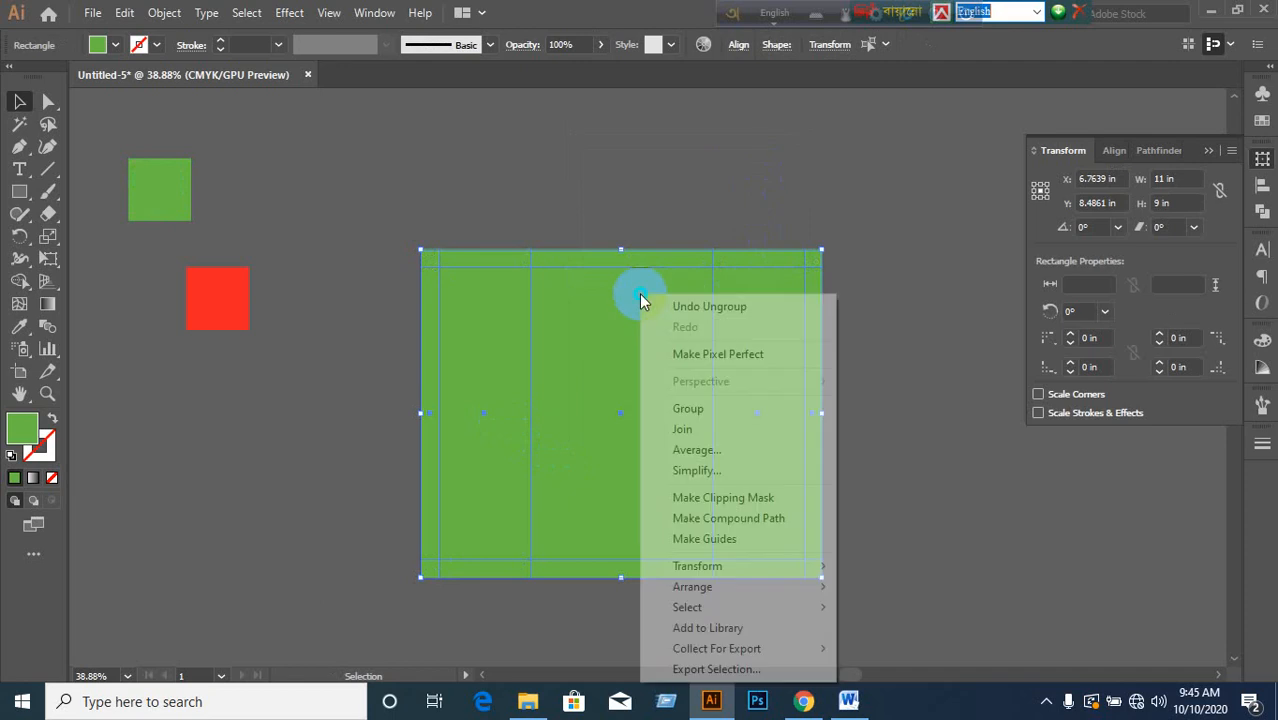
{"action": "left_click", "coordinate": [692, 538]}
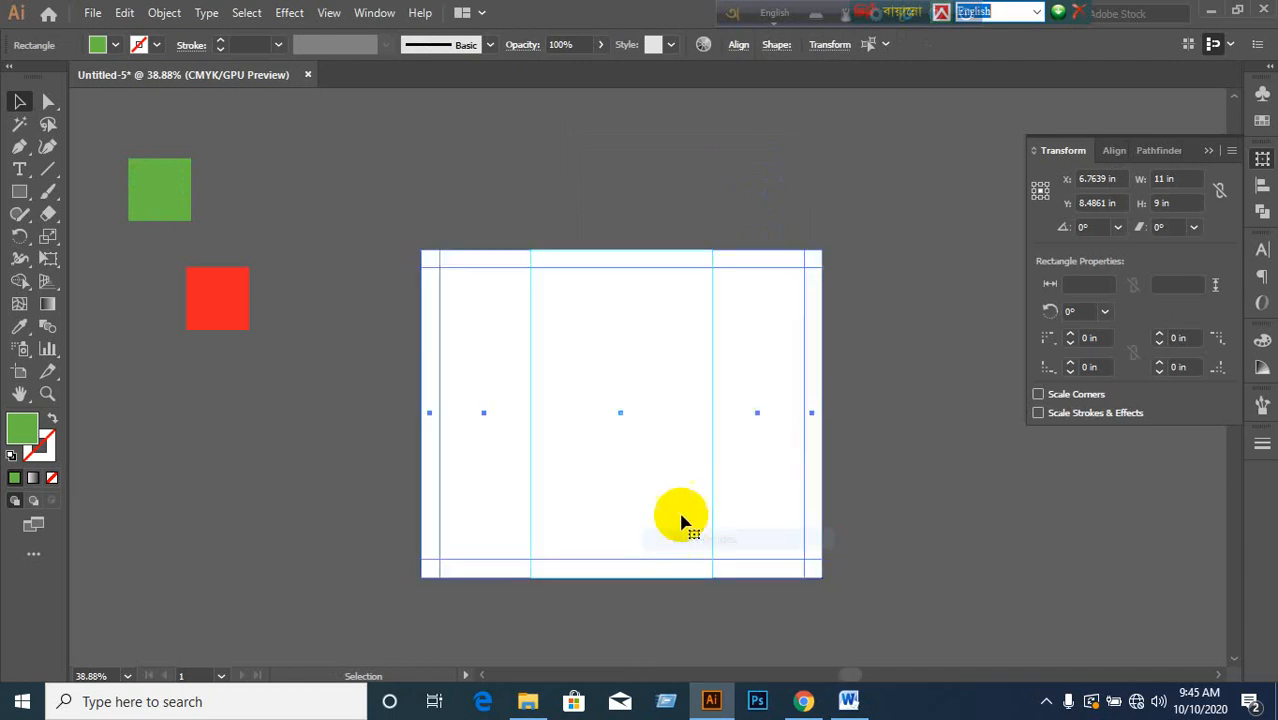
{"action": "left_click", "coordinate": [665, 495]}
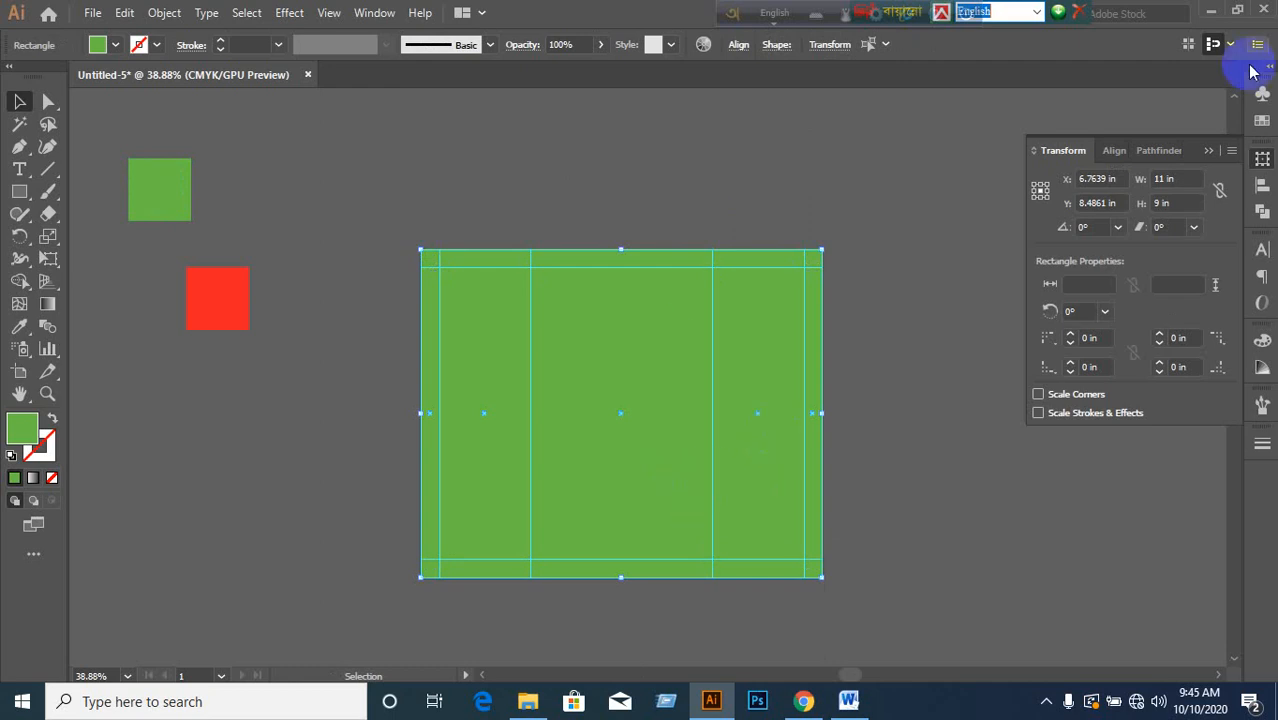
- Fill all the wrapper rectangles with the white swatch
{"action": "left_click", "coordinate": [1261, 120]}
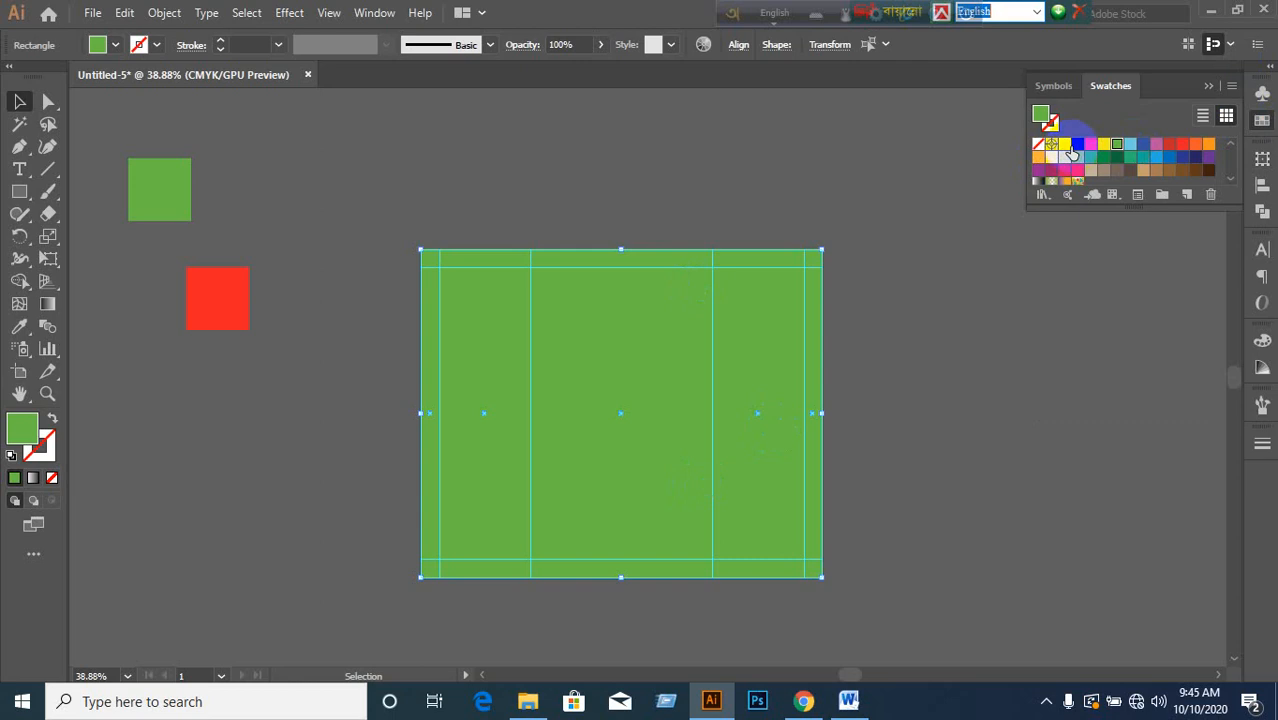
{"action": "left_click", "coordinate": [1064, 145]}
{"action": "left_click", "coordinate": [616, 187]}
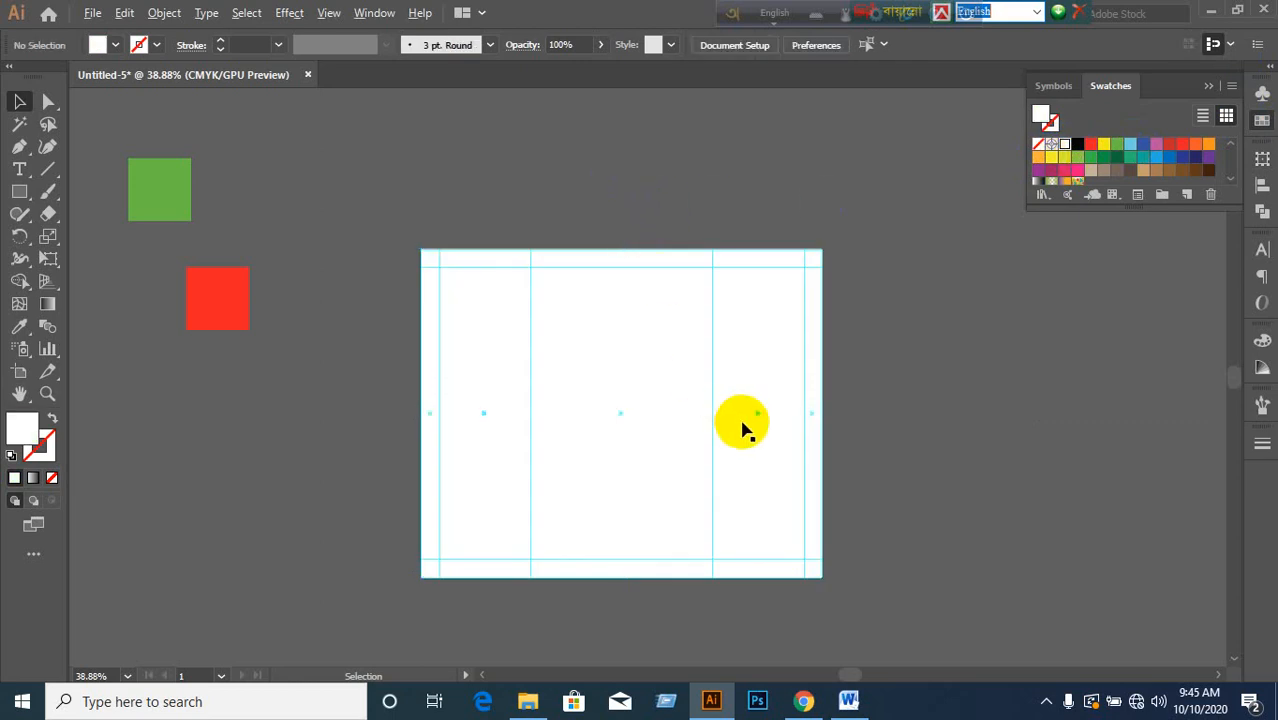
{"action": "scroll", "coordinate": [742, 423], "scroll_direction": "up", "scroll_amount": 1}
{"action": "left_click", "coordinate": [655, 430]}
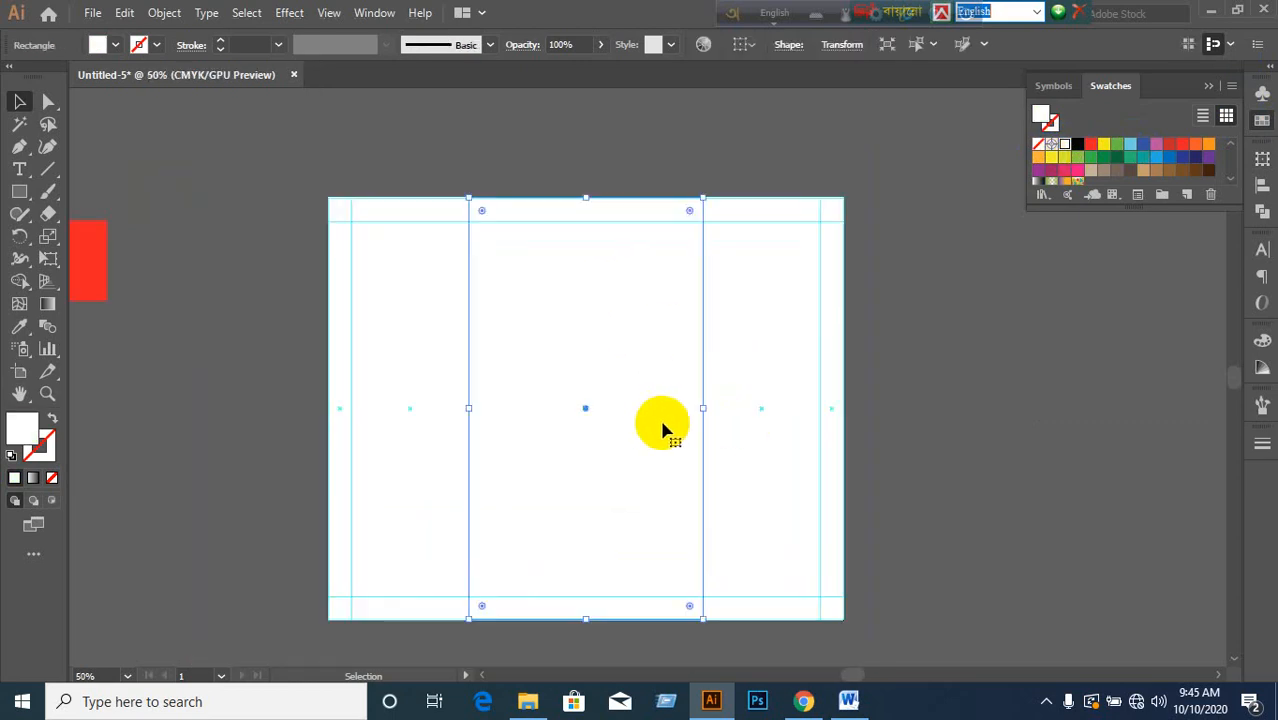
{"action": "left_click", "coordinate": [936, 425]}
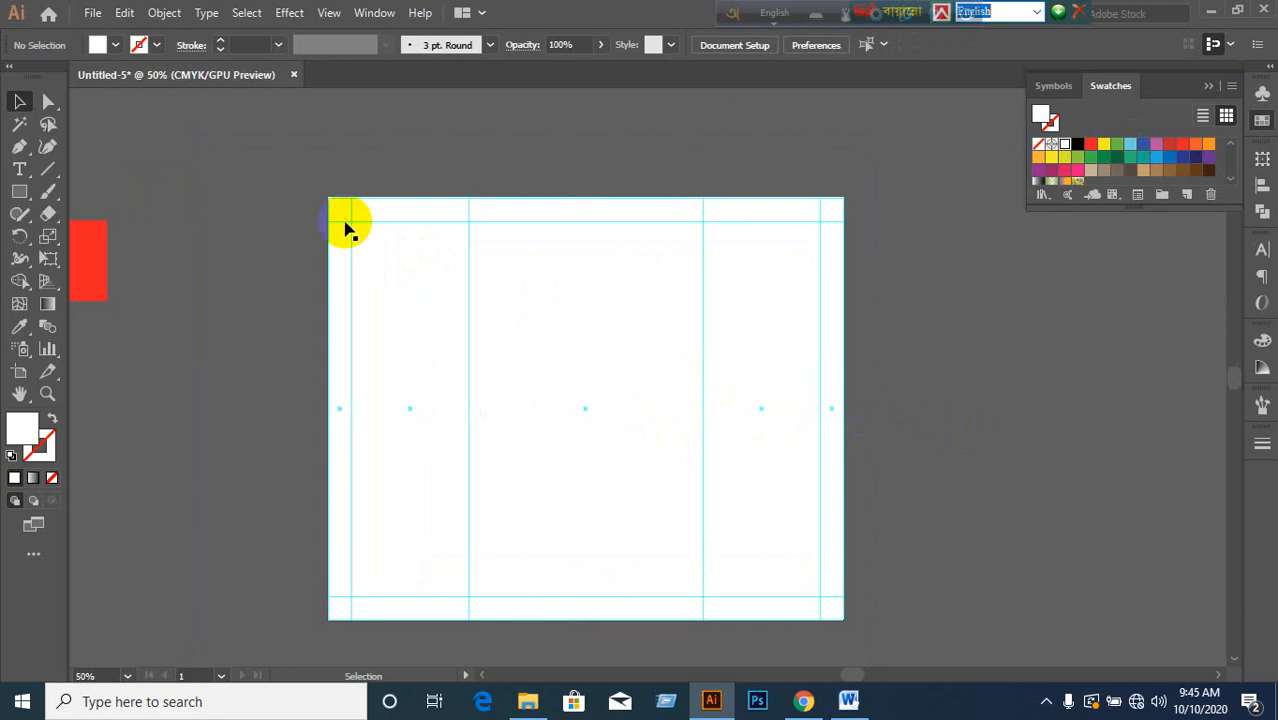
- Try moving the half-back panel beside the narrow left strip out of the layout and undo the move
{"action": "left_click", "coordinate": [406, 257]}
{"action": "left_click", "coordinate": [260, 314]}
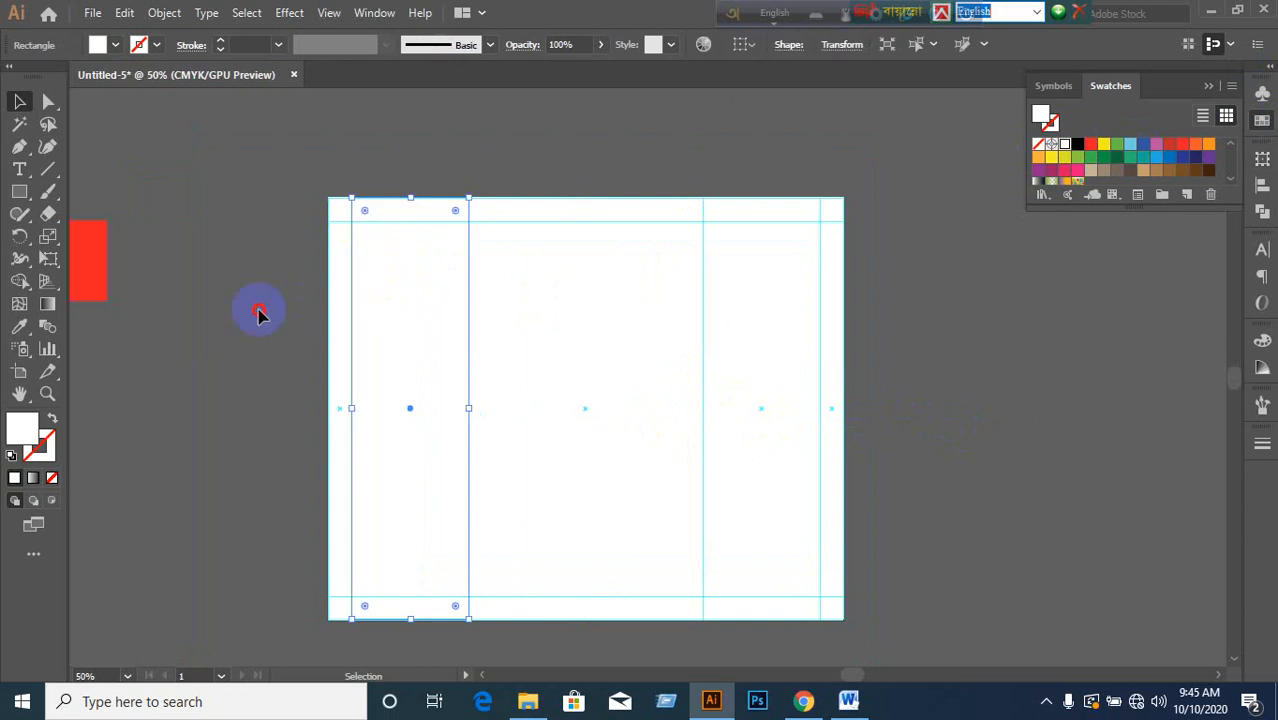
{"action": "left_click", "coordinate": [446, 368]}
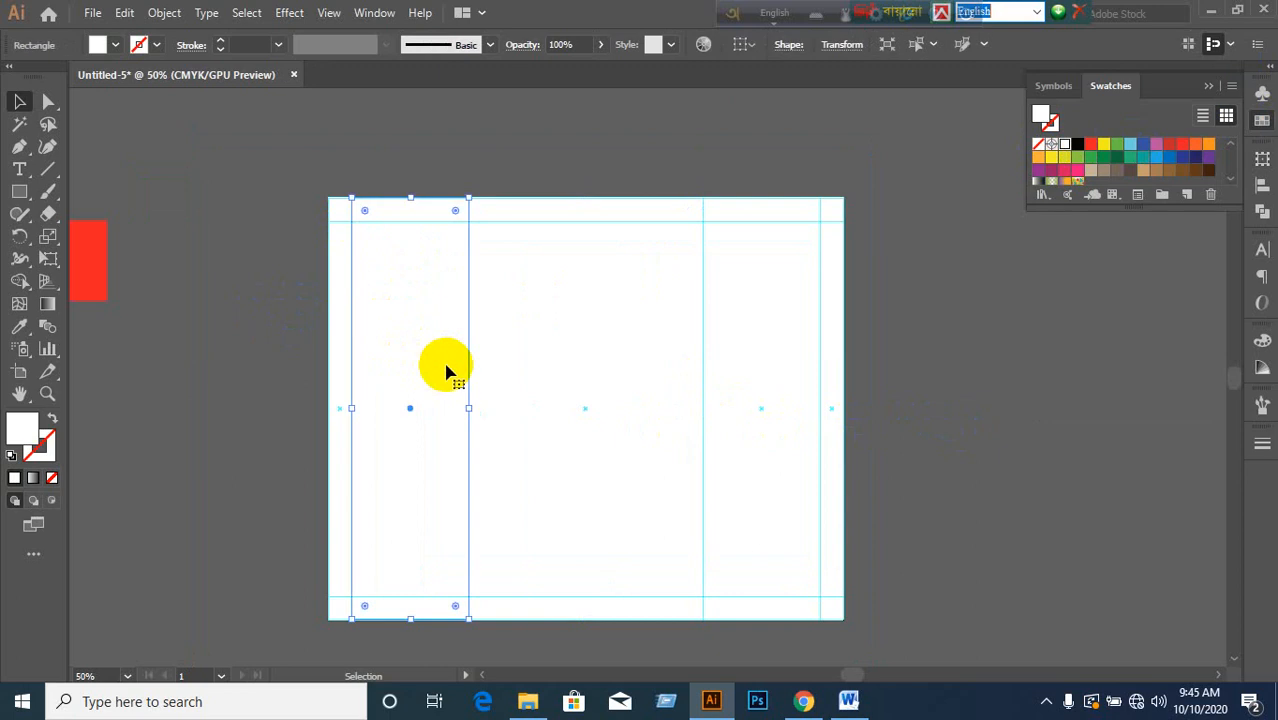
{"action": "left_click_drag", "start_coordinate": [419, 442], "coordinate": [320, 465]}
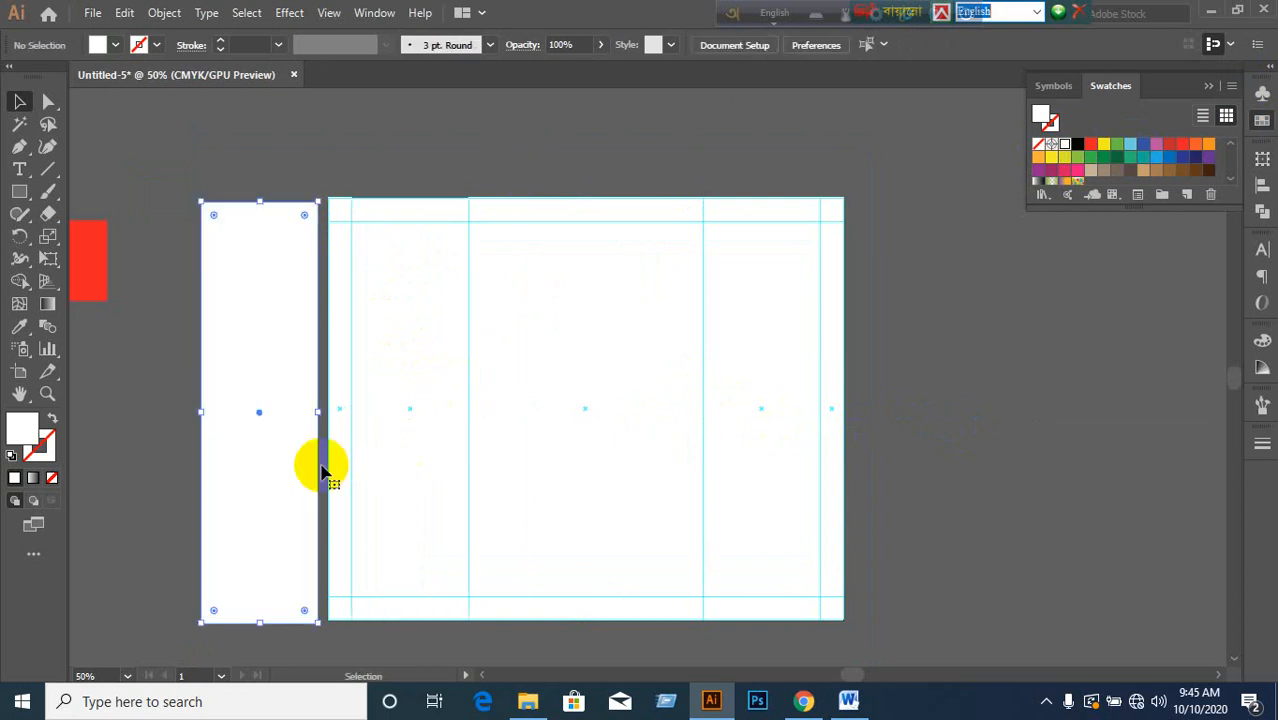
{"action": "key", "text": "ctrl+z"}
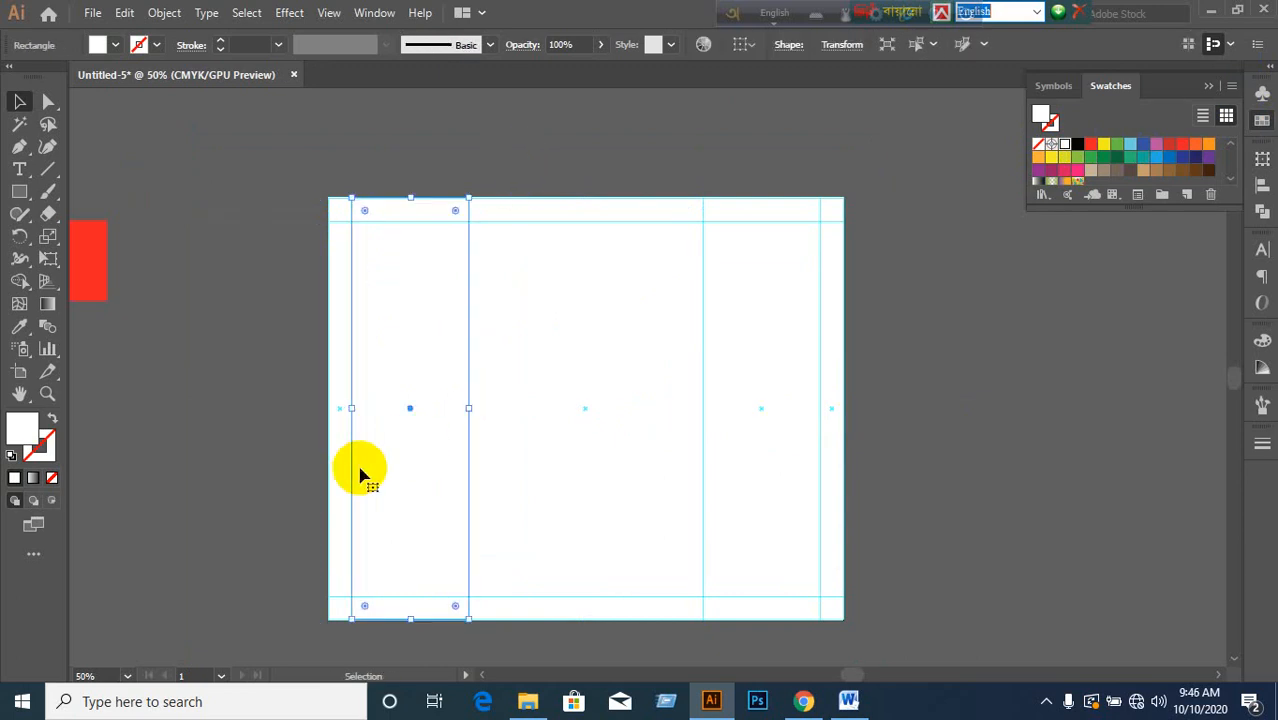
{"action": "left_click", "coordinate": [266, 465]}
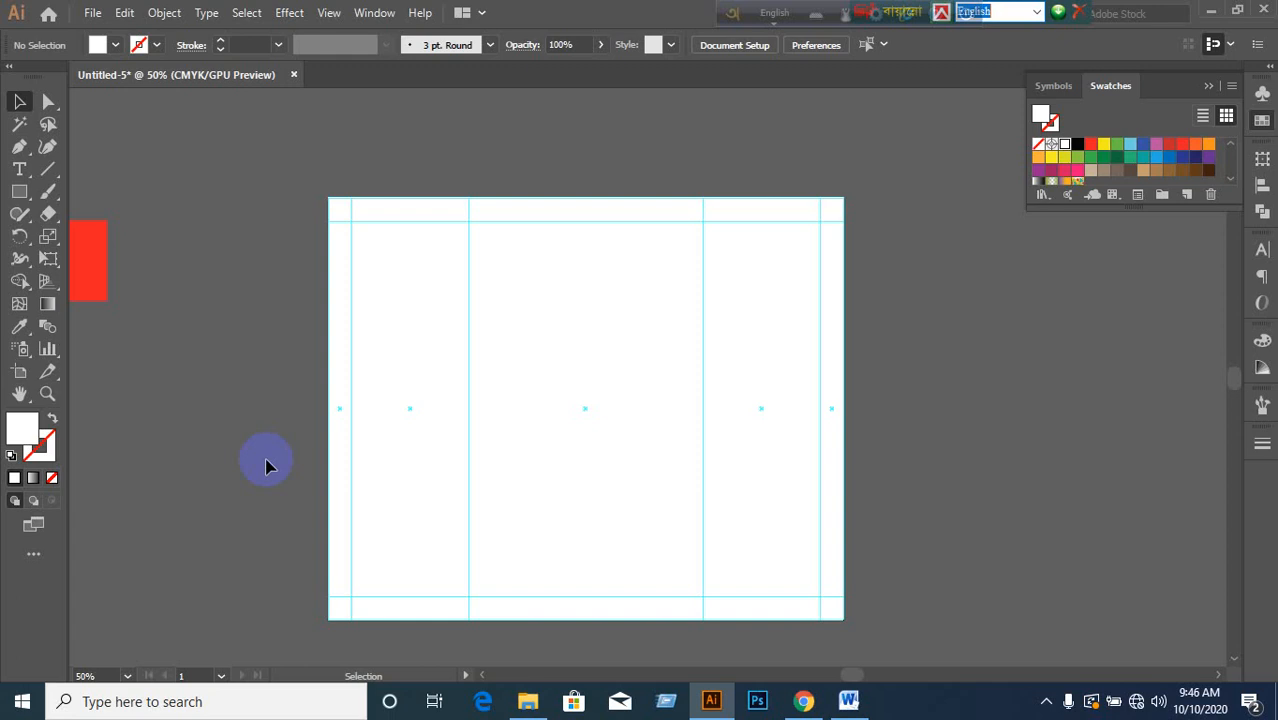
{"action": "left_click", "coordinate": [403, 350]}
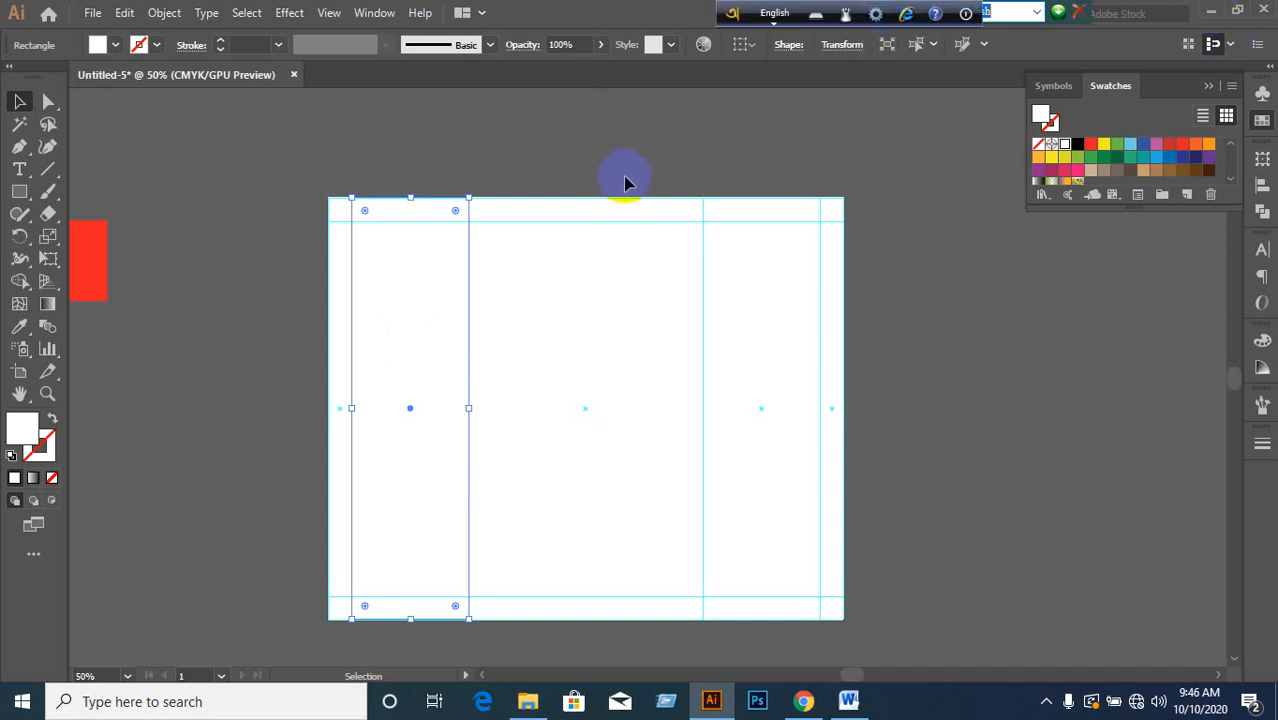
- Switch to Chrome and reconnect the computer to the first listed Wi-Fi network
{"action": "left_click", "coordinate": [800, 712]}
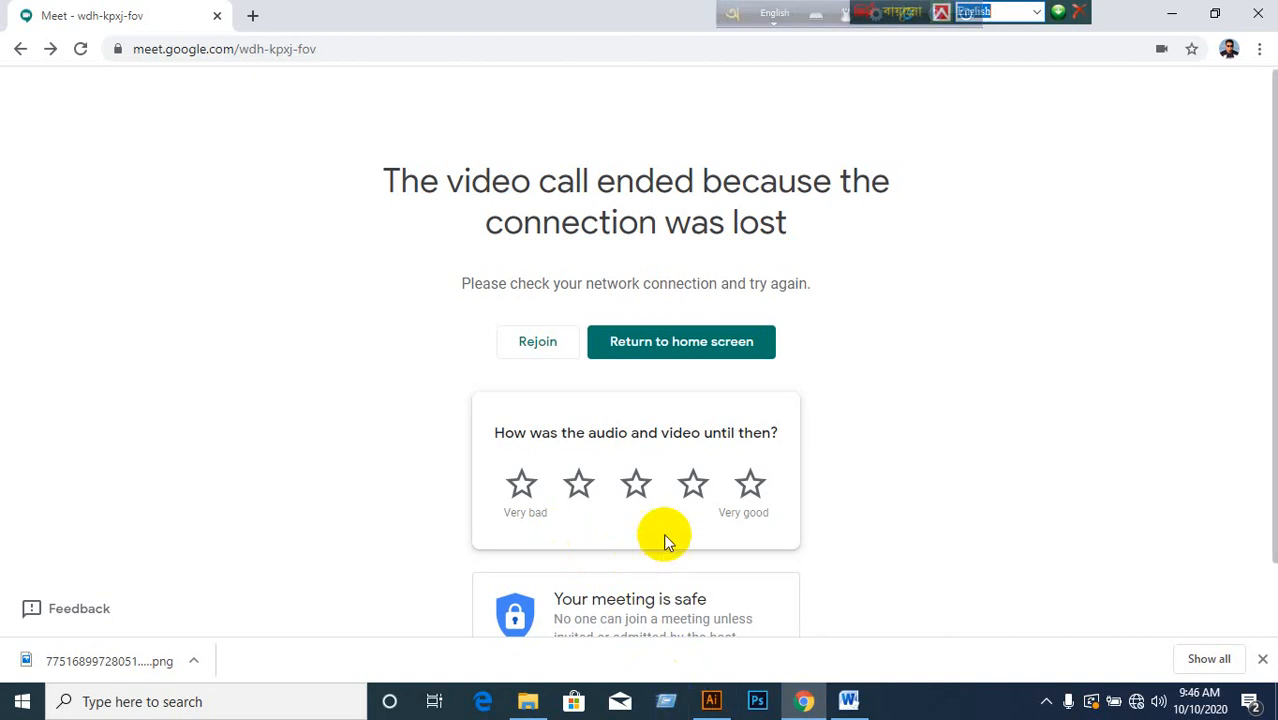
{"action": "left_click", "coordinate": [406, 48]}
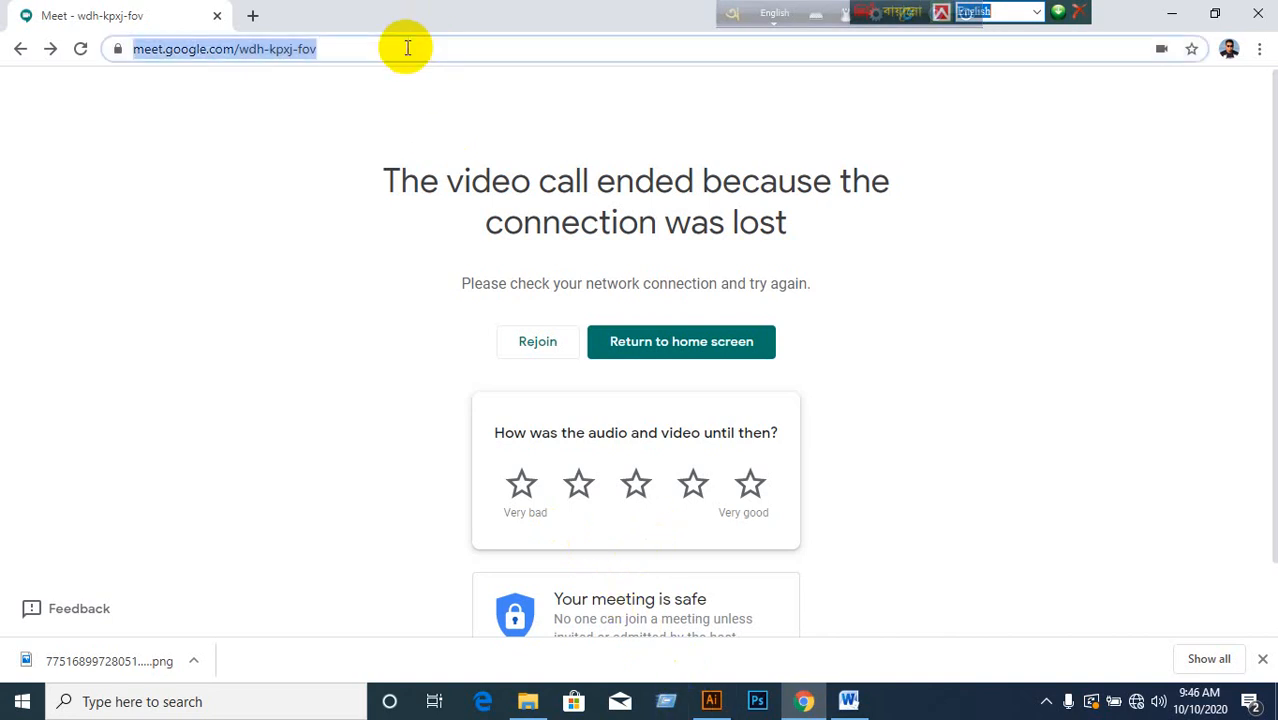
{"action": "type", "text": "m"}
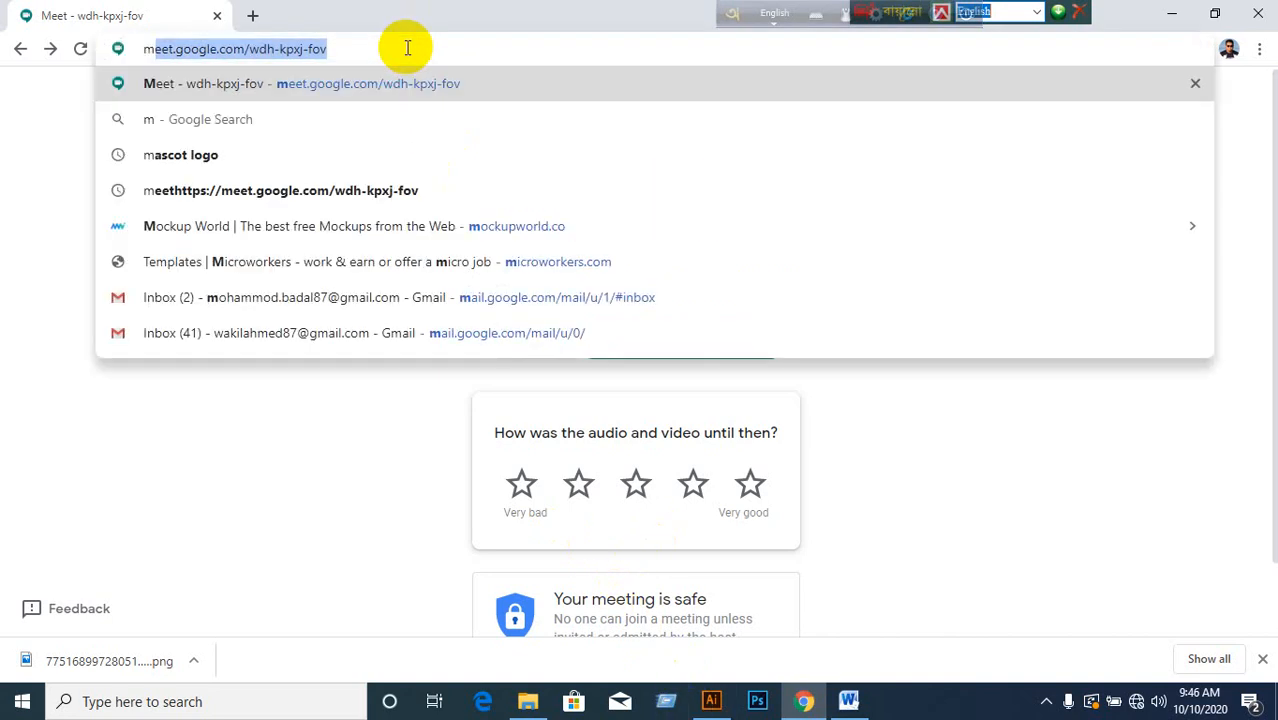
{"action": "left_click", "coordinate": [1135, 706]}
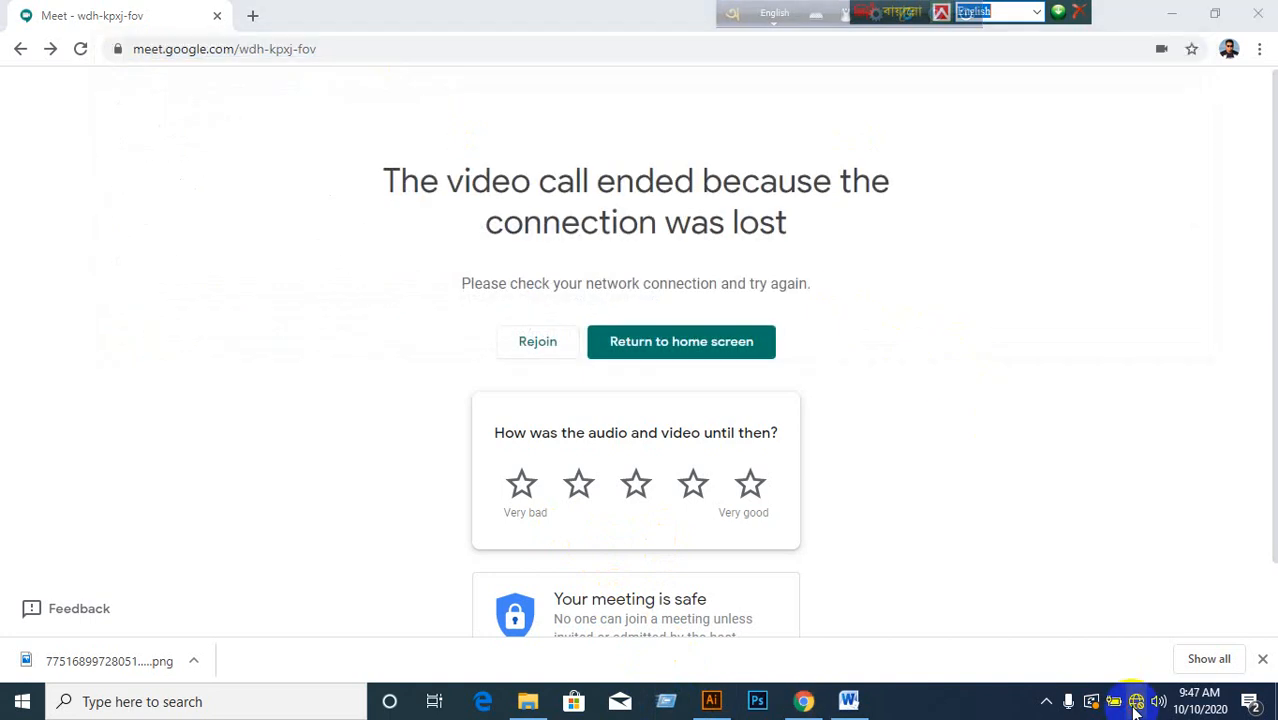
{"action": "left_click", "coordinate": [1087, 240]}
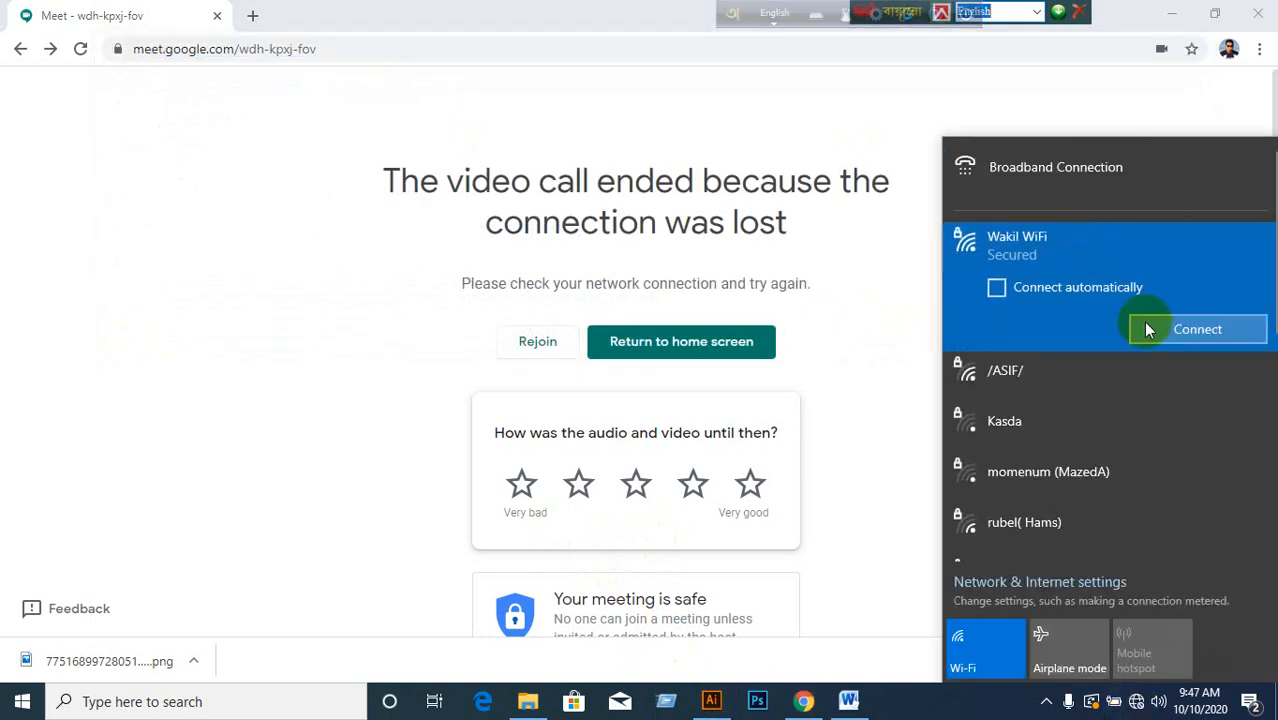
{"action": "left_click", "coordinate": [1149, 327]}
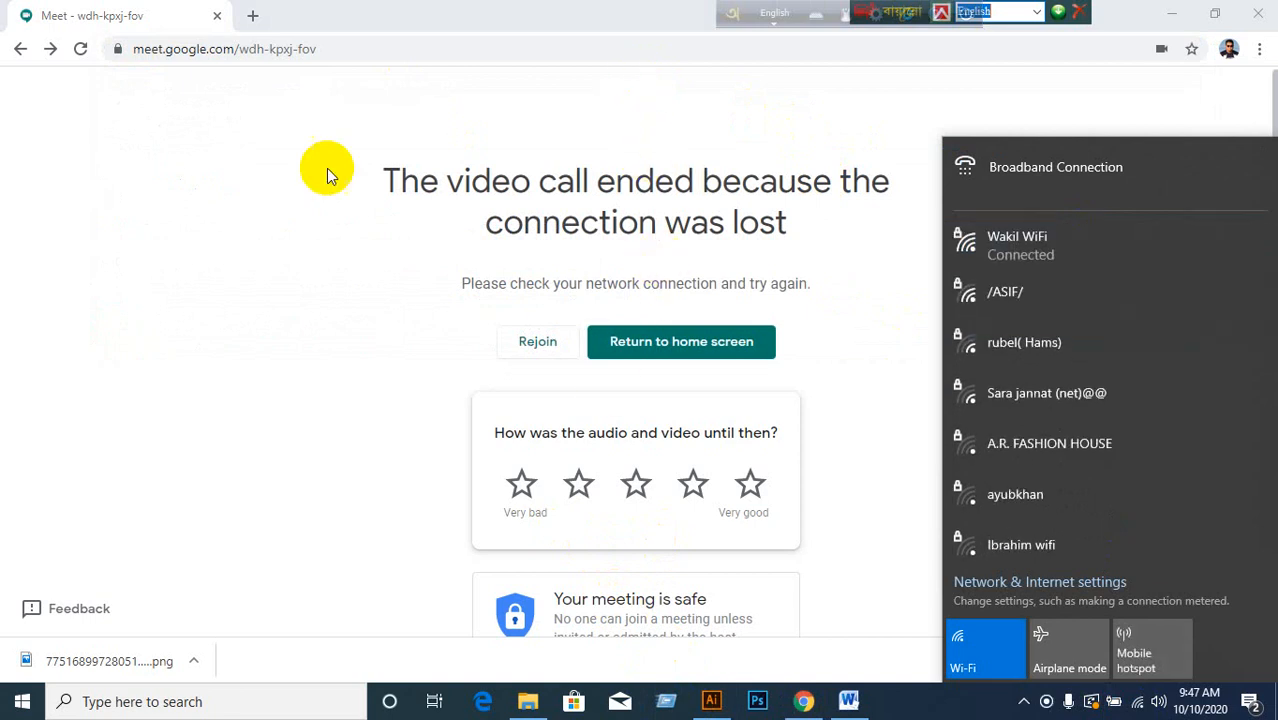
- Reopen the Google Meet call from its address and join the meeting with the camera turned off
{"action": "left_click", "coordinate": [337, 48]}
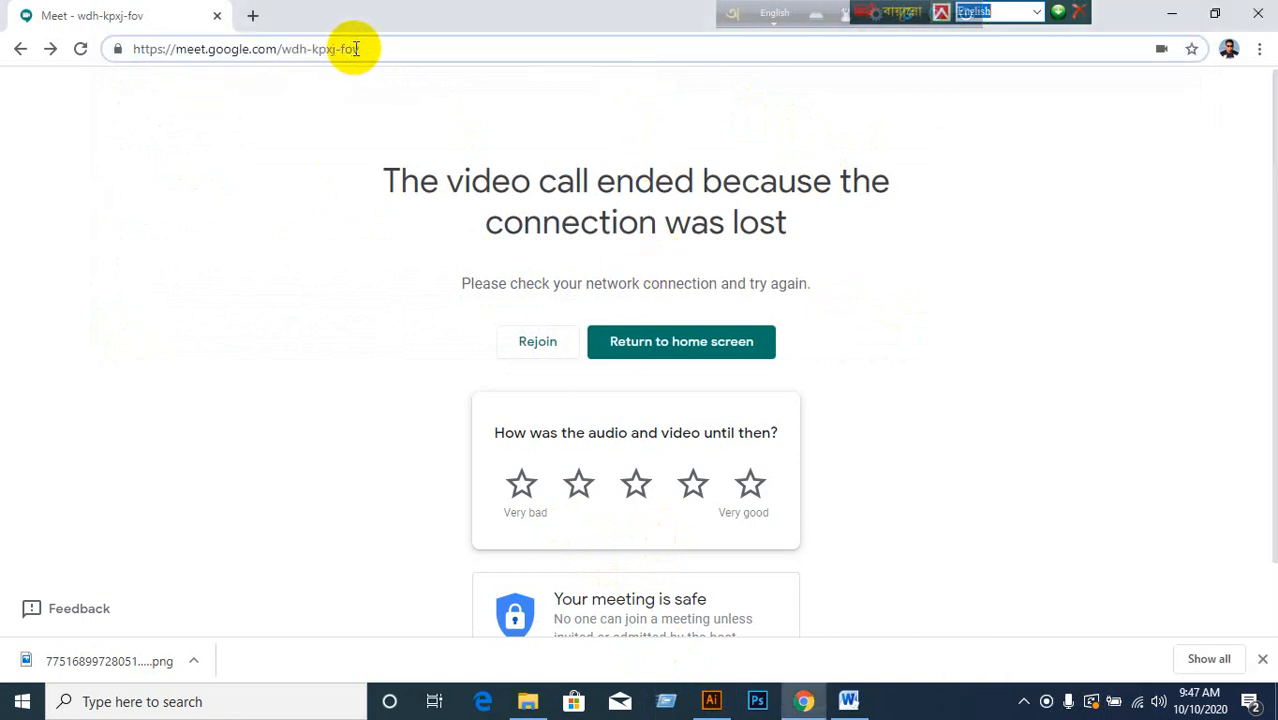
{"action": "key", "text": "ctrl+a"}
{"action": "type", "text": "n"}
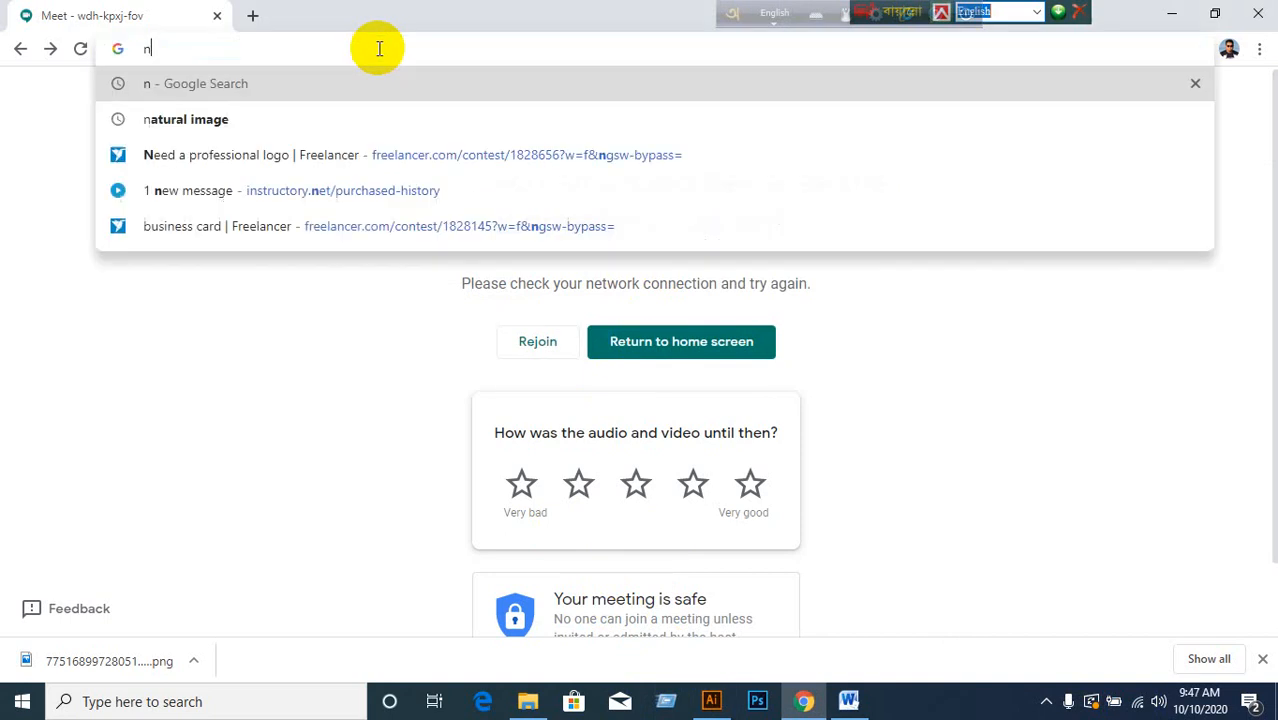
{"action": "key", "text": "BackSpace"}
{"action": "type", "text": "m"}
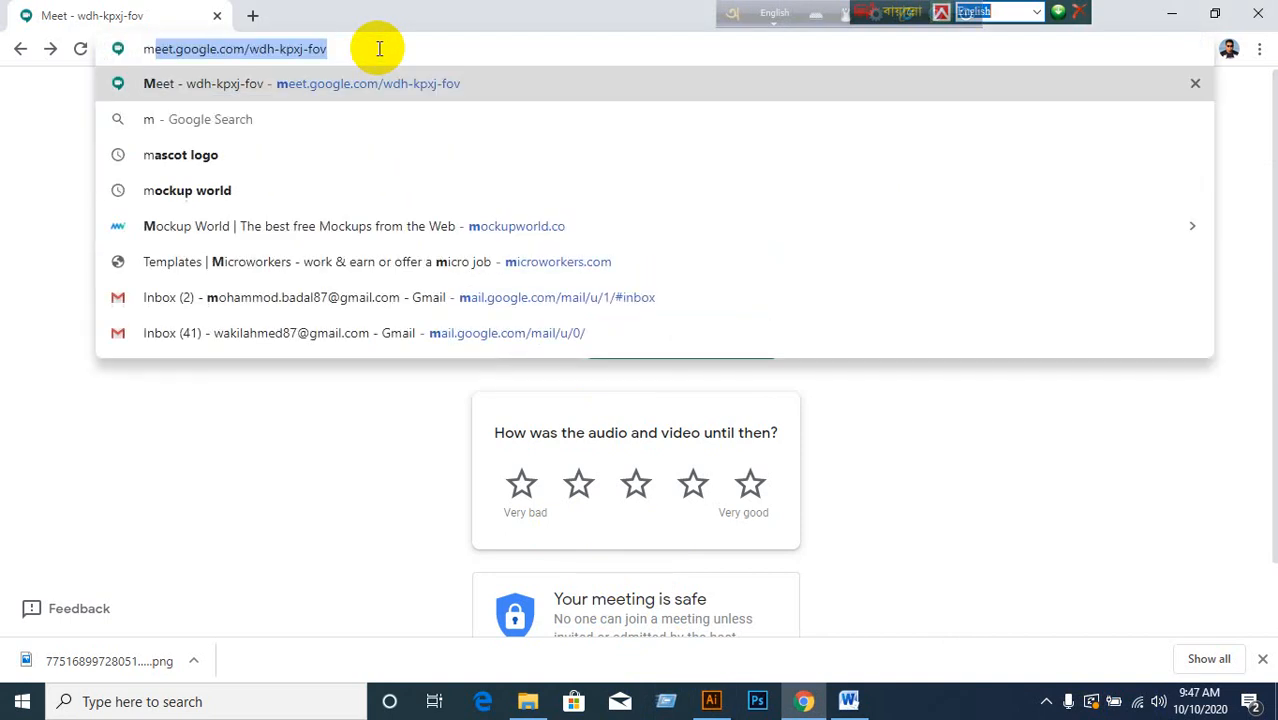
{"action": "key", "text": "Return"}
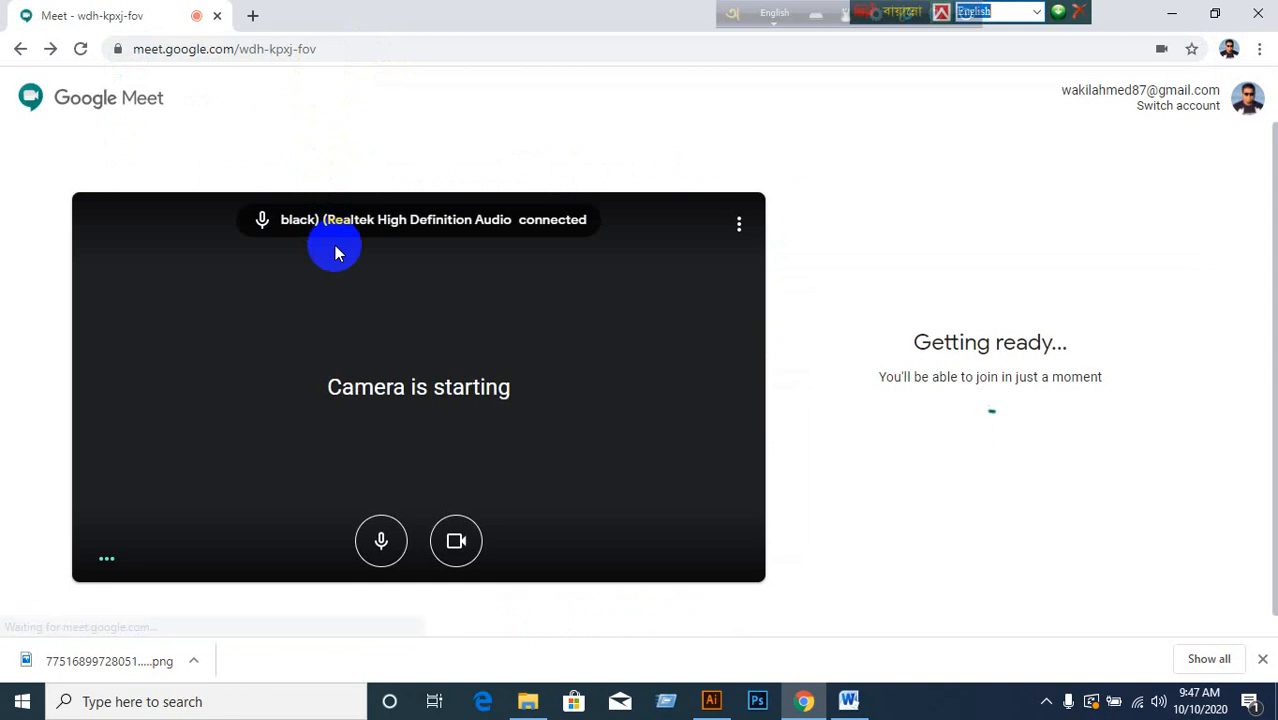
{"action": "left_click", "coordinate": [462, 546]}
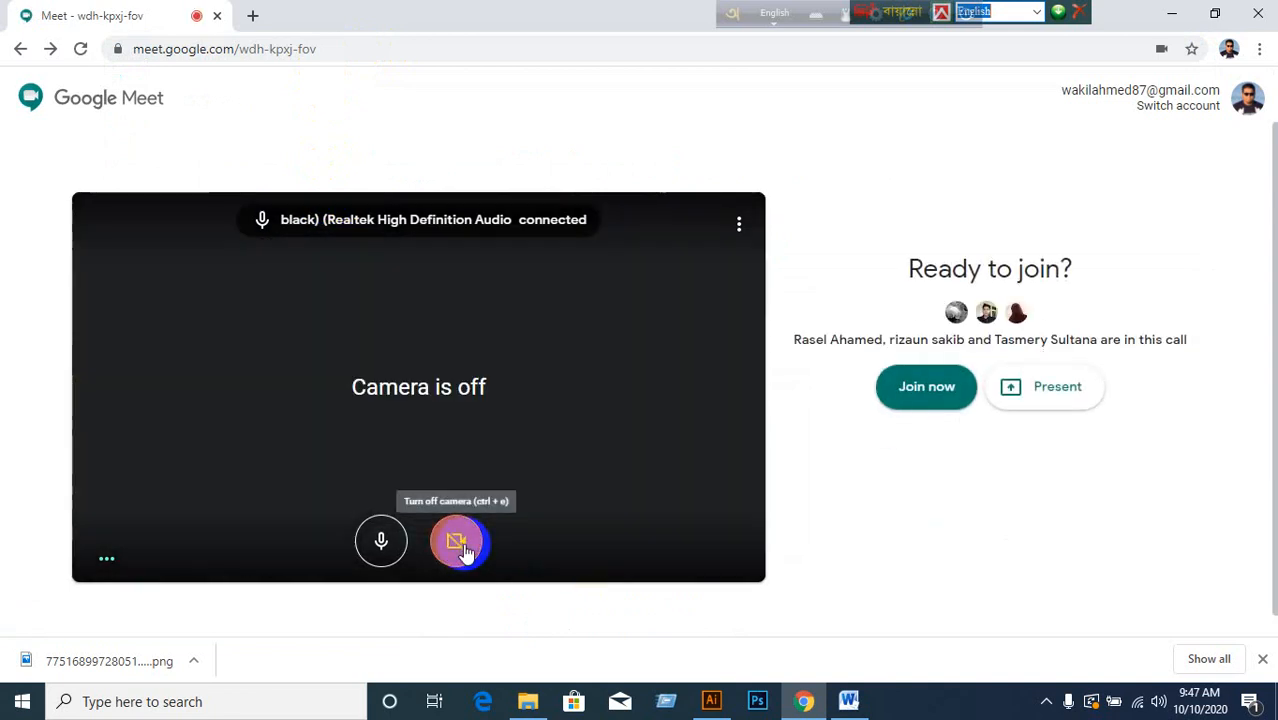
{"action": "left_click", "coordinate": [928, 386]}
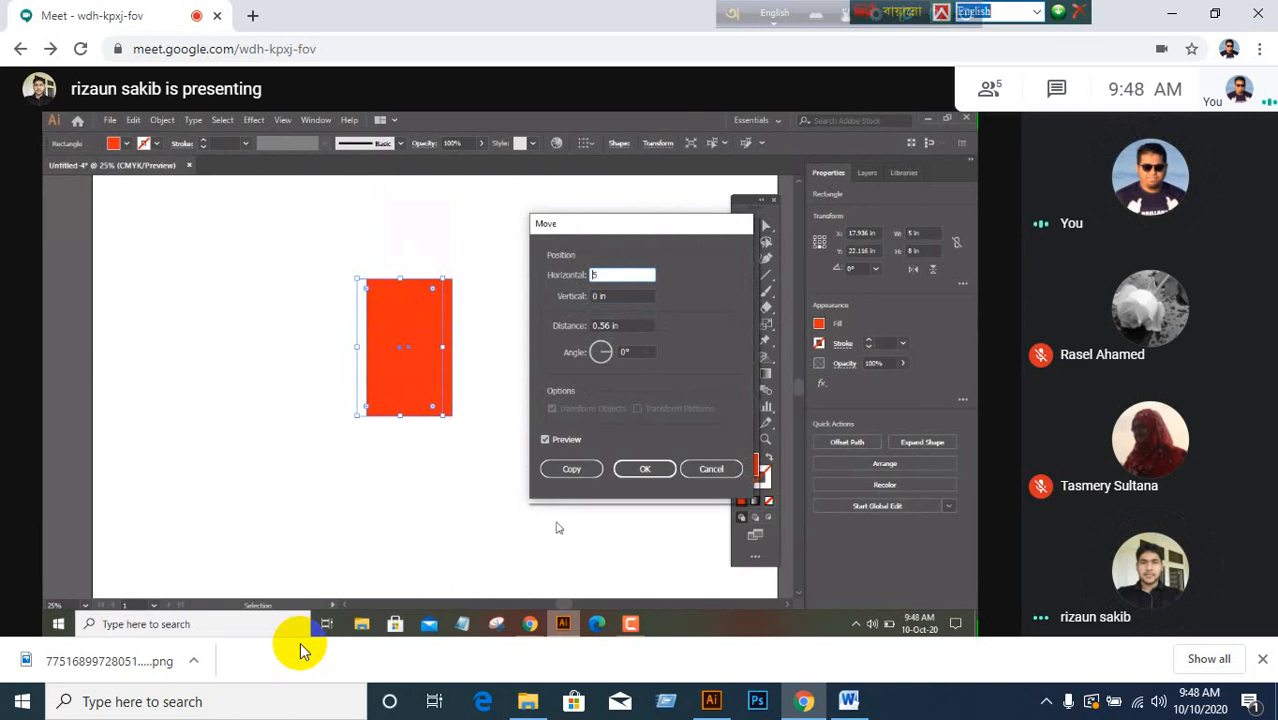
- Admit the waiting participant to the meeting
{"action": "left_click", "coordinate": [570, 470]}
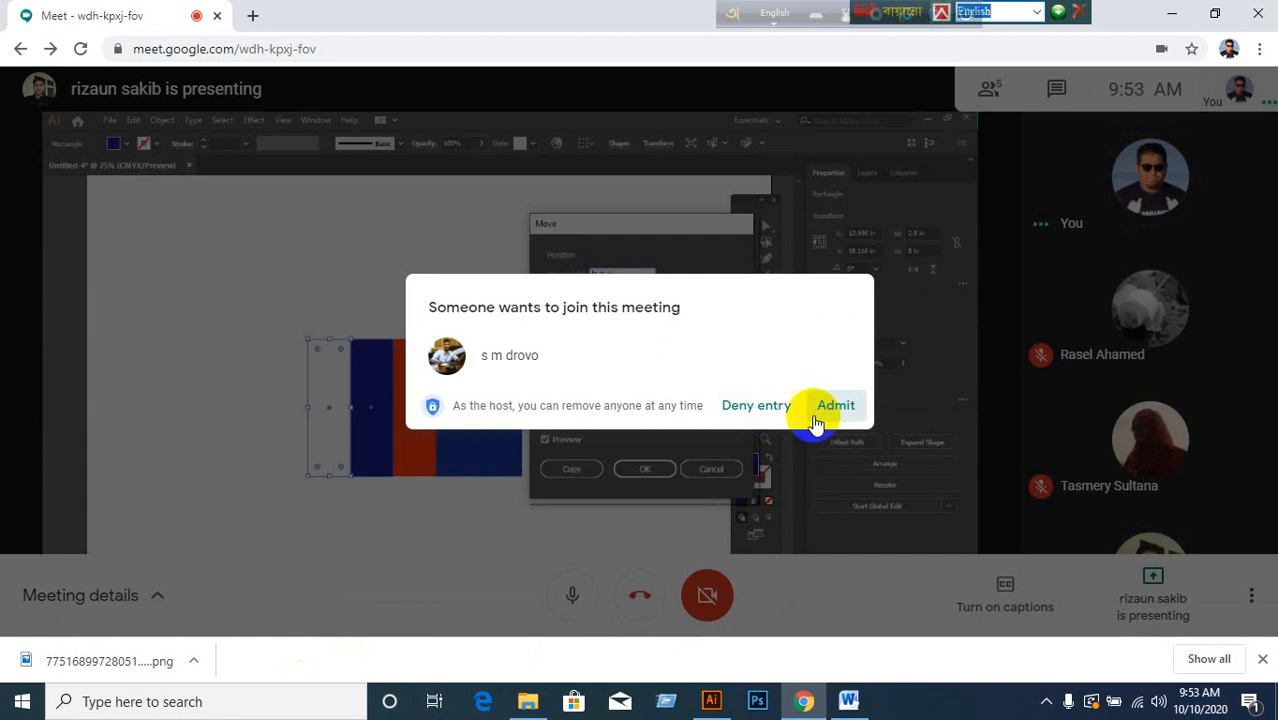
{"action": "left_click", "coordinate": [822, 410]}
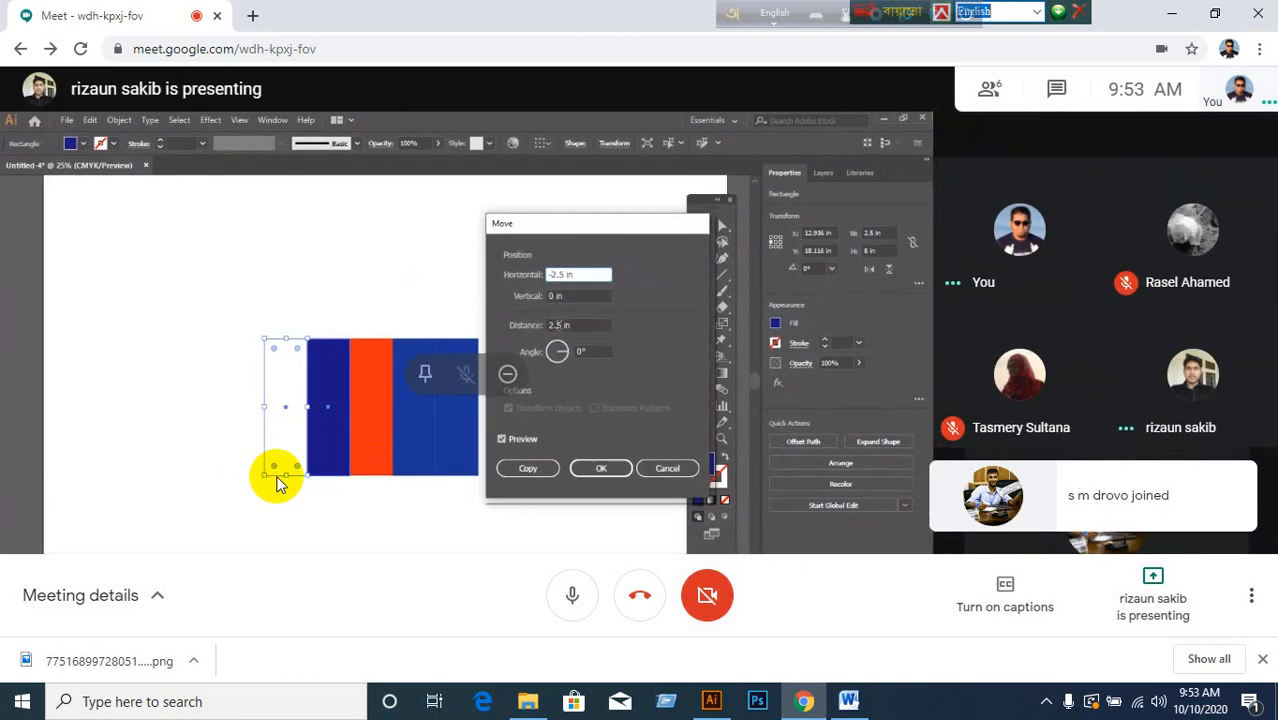
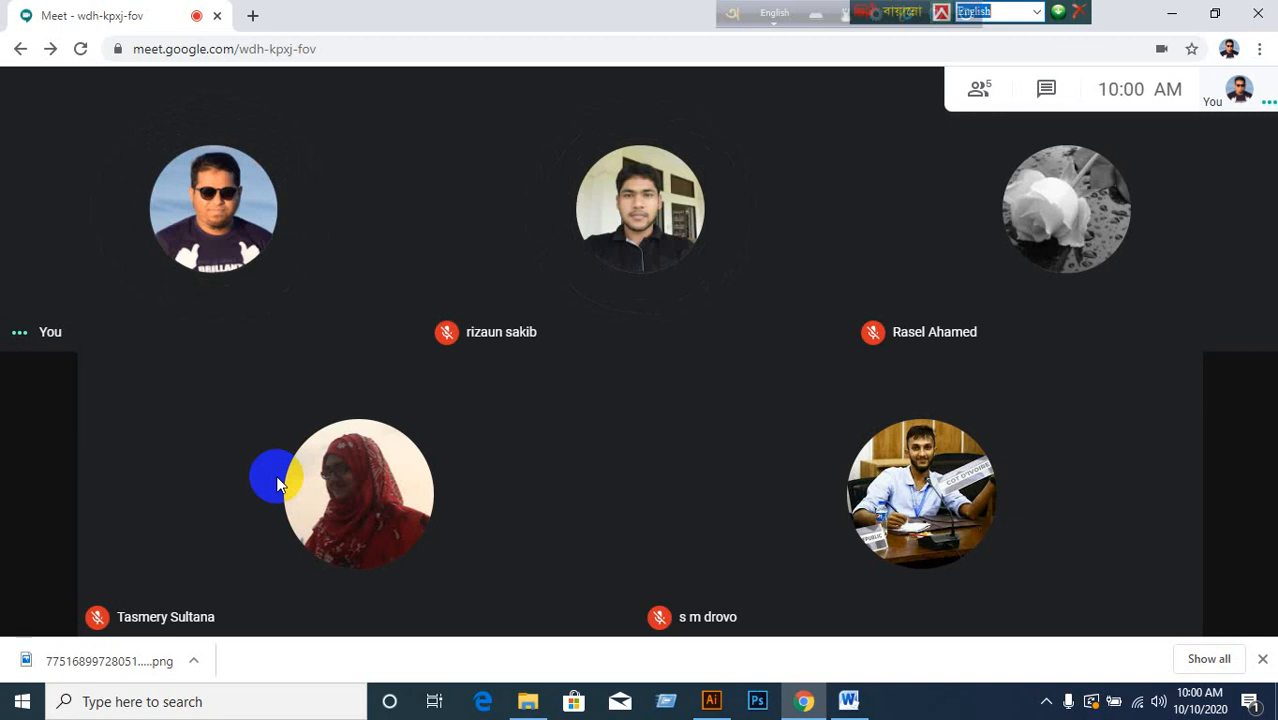
- Minimize the Chrome and Illustrator windows and launch FastStone Capture from the desktop
{"action": "mouse_move", "coordinate": [664, 516]}
{"action": "left_click", "coordinate": [1174, 14]}
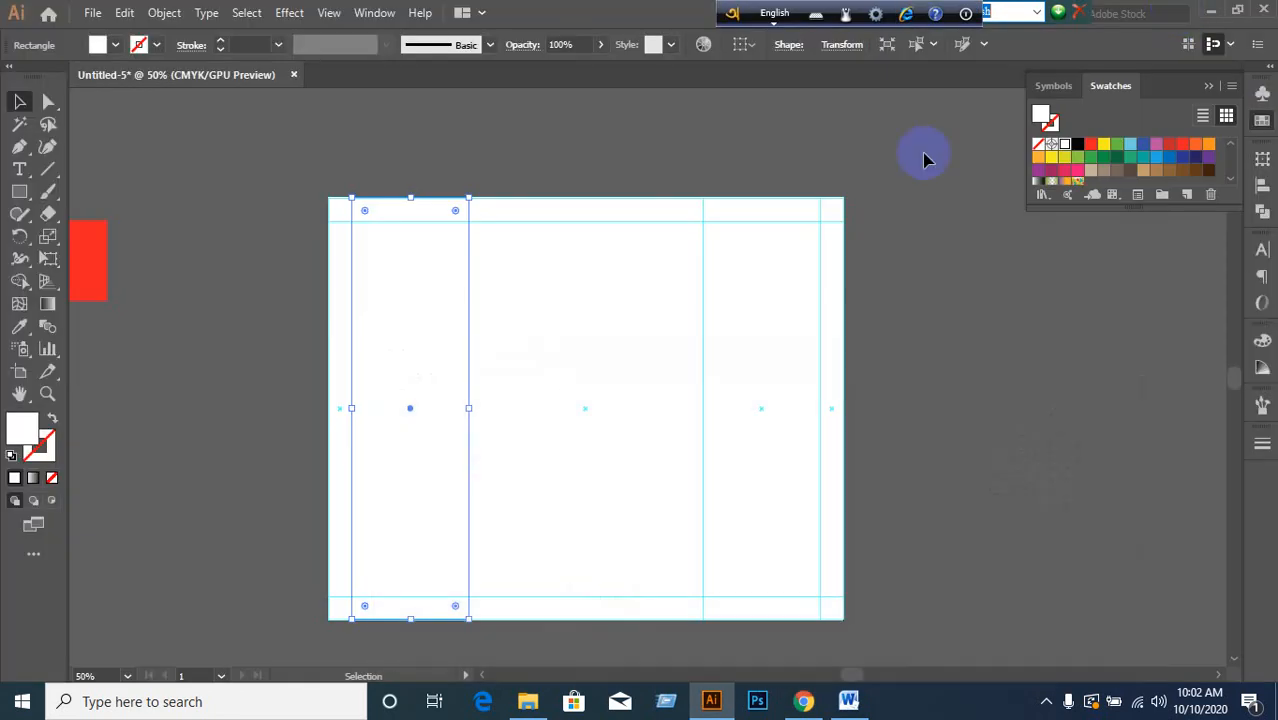
{"action": "left_click", "coordinate": [1210, 10]}
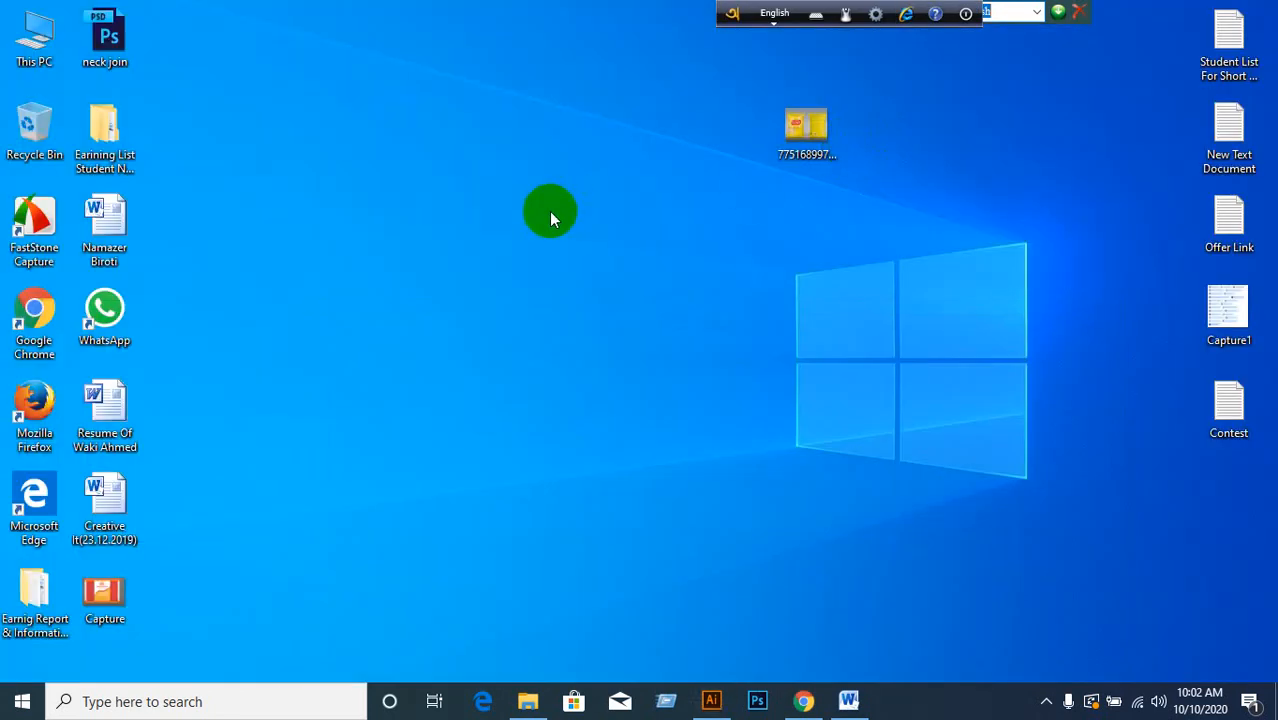
{"action": "double_click", "coordinate": [58, 222]}
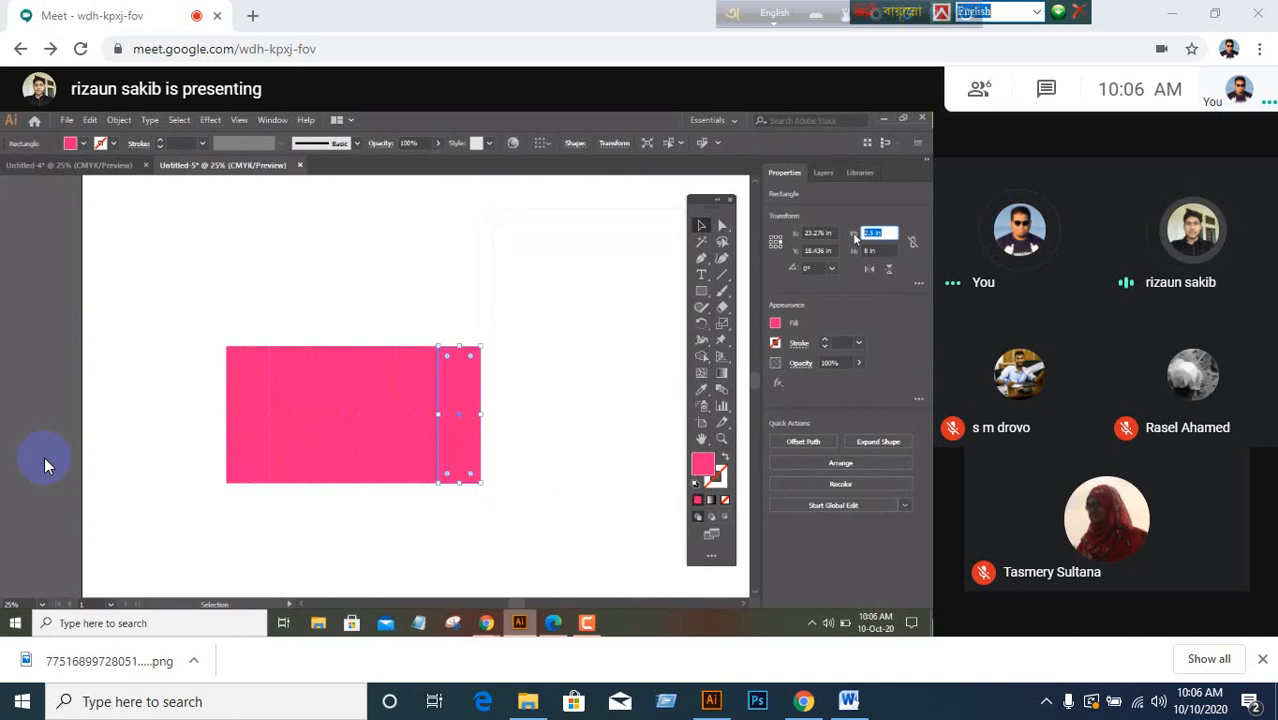
- Switch from the Meet call back to the wrapper layout document in Illustrator
{"action": "key", "text": "Return"}
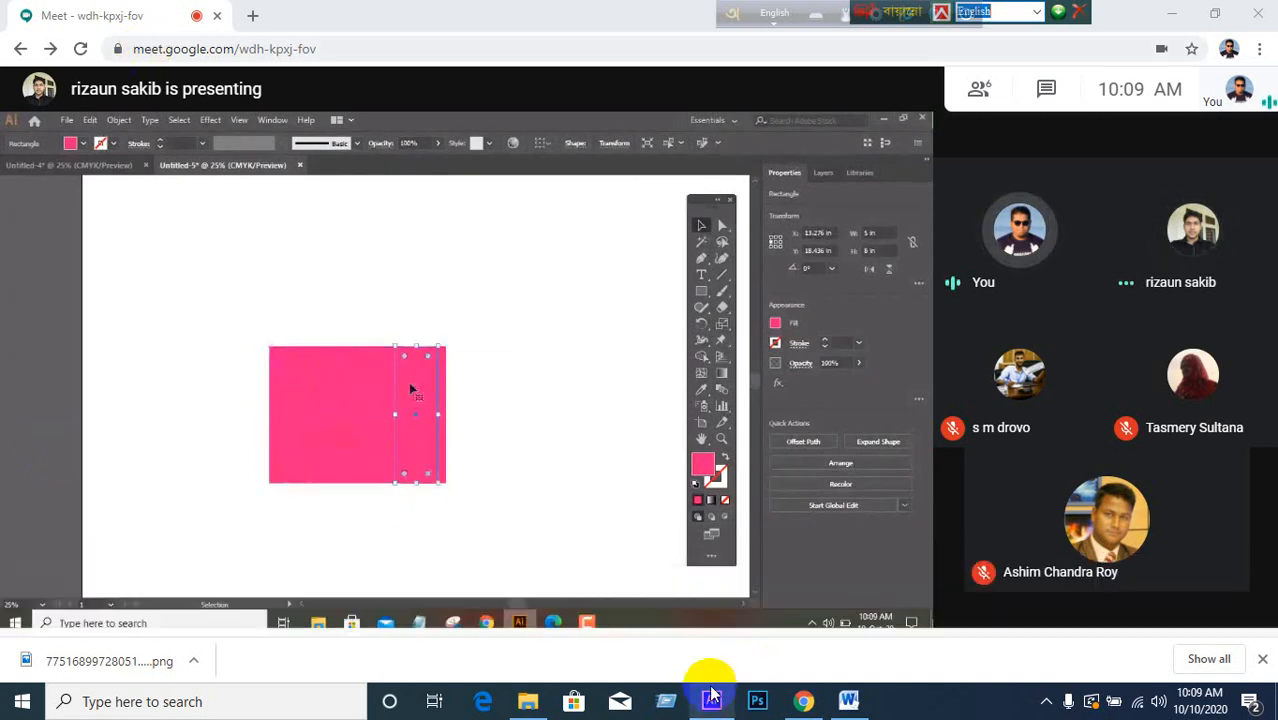
{"action": "mouse_move", "coordinate": [722, 705]}
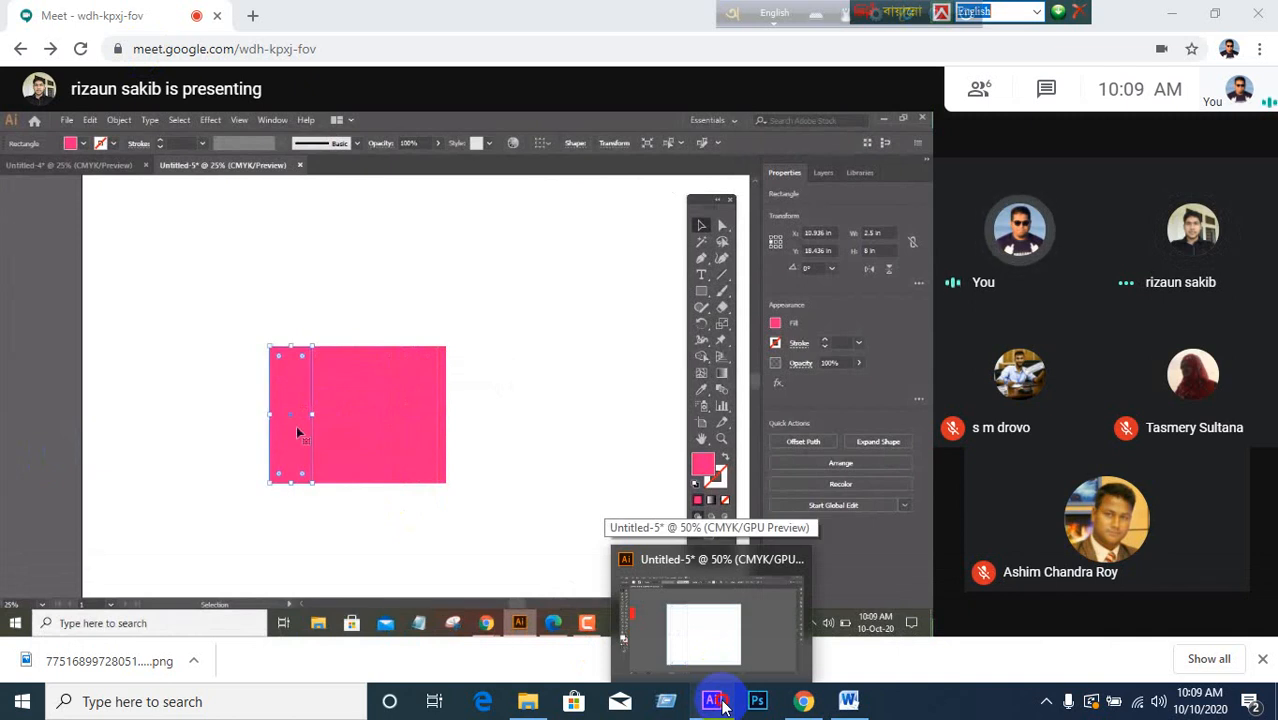
{"action": "left_click", "coordinate": [722, 705]}
{"action": "left_click", "coordinate": [722, 705]}
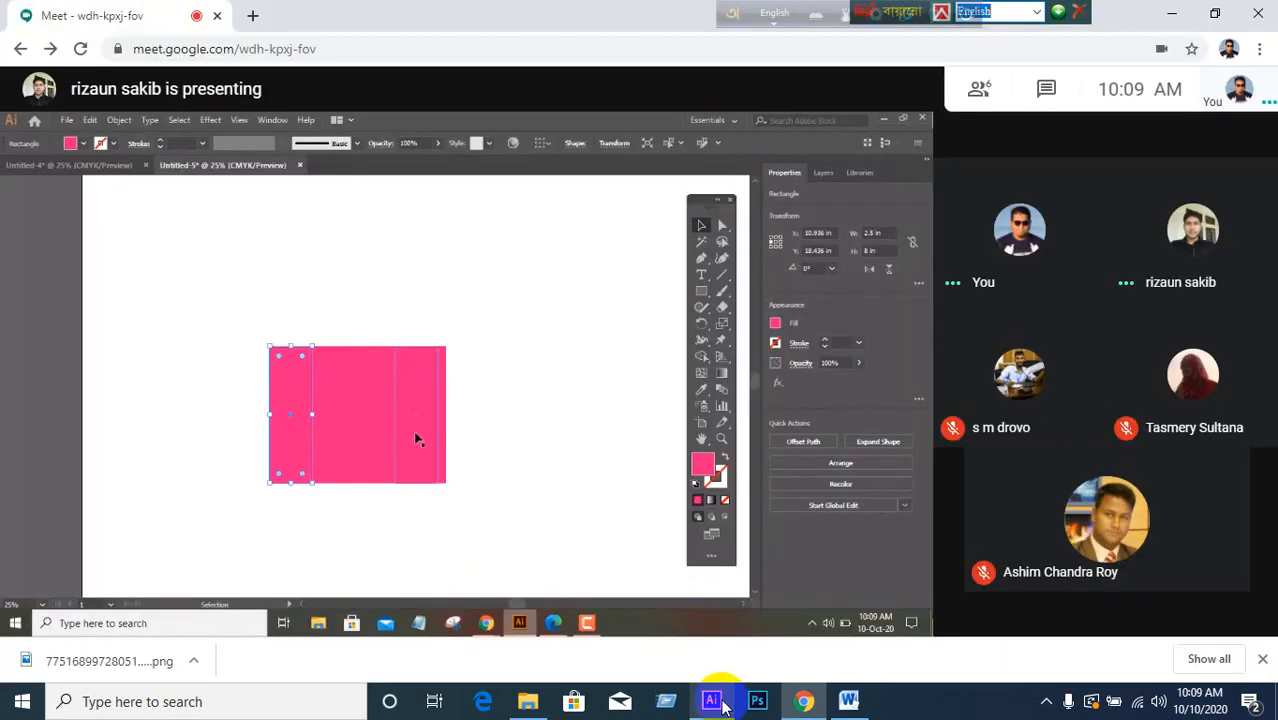
{"action": "left_click", "coordinate": [722, 705]}
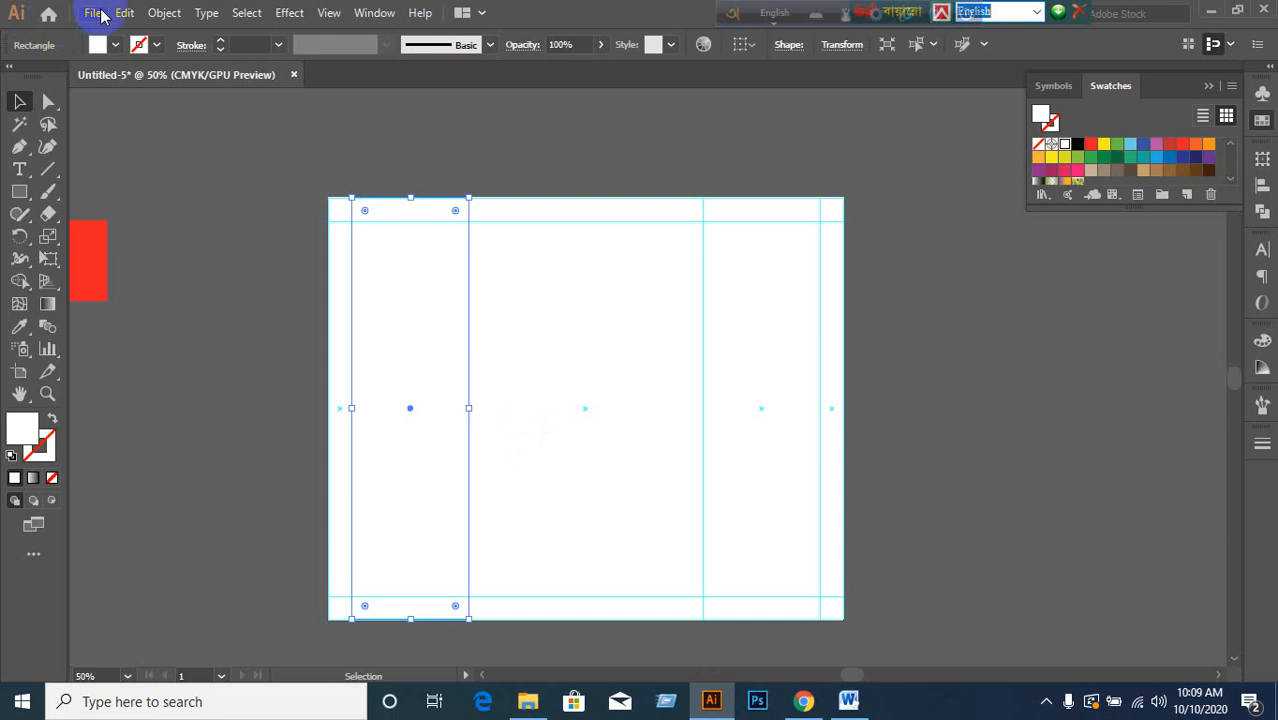
- Create a new 15 x 15 in CMYK document with one artboard
{"action": "left_click", "coordinate": [101, 15]}
{"action": "left_click", "coordinate": [128, 37]}
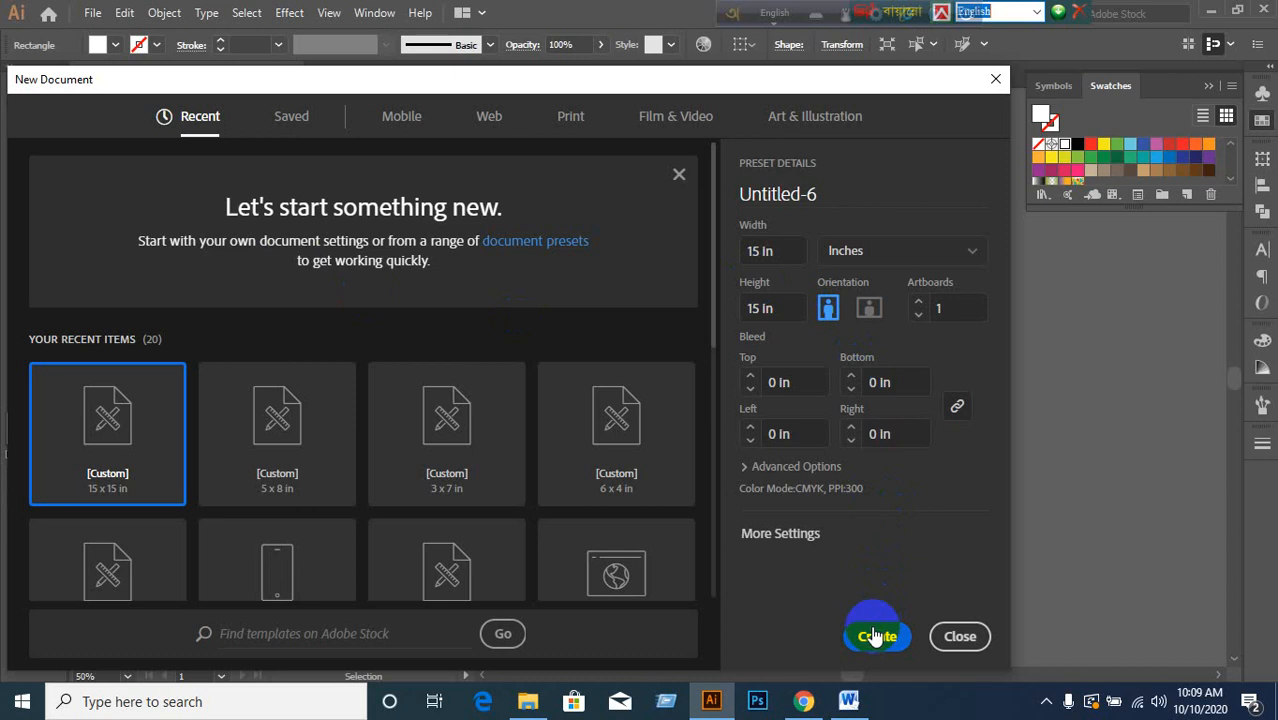
{"action": "left_click", "coordinate": [876, 636]}
- Switch to the Google Meet call to review the participant's shared wrapper layout, and return to Illustrator
{"action": "left_click", "coordinate": [804, 701]}
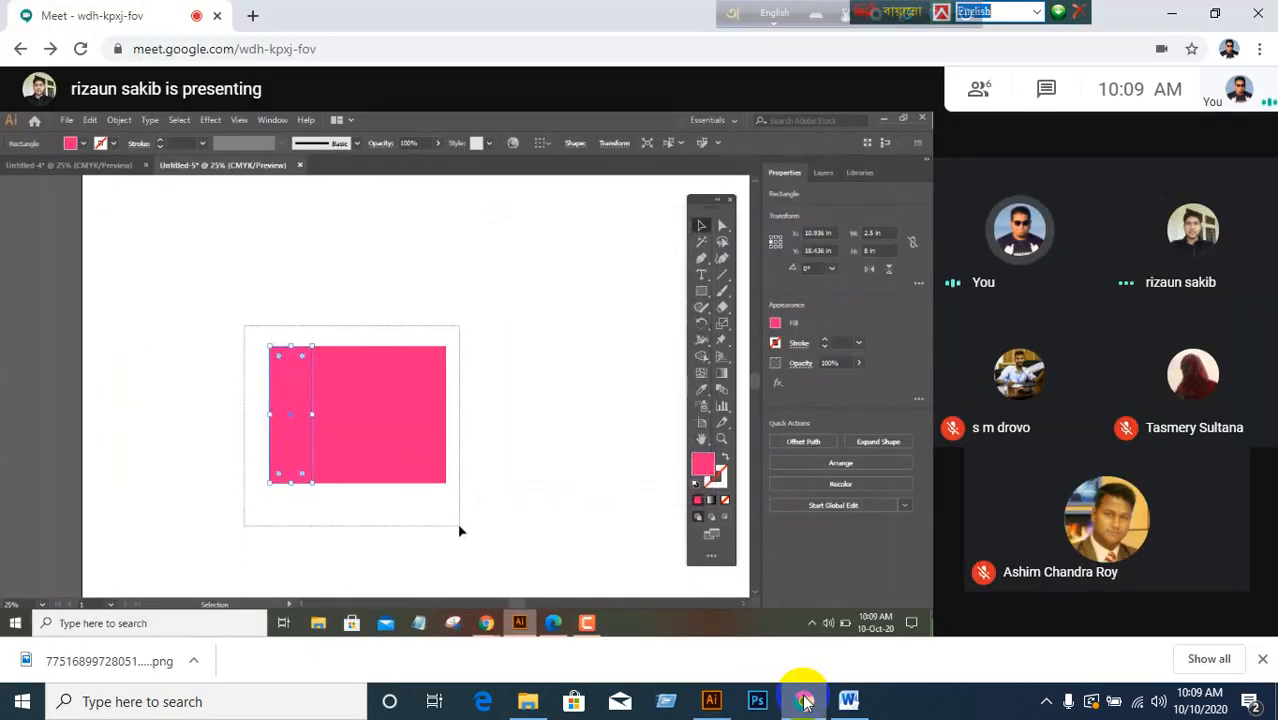
{"action": "left_click", "coordinate": [804, 701]}
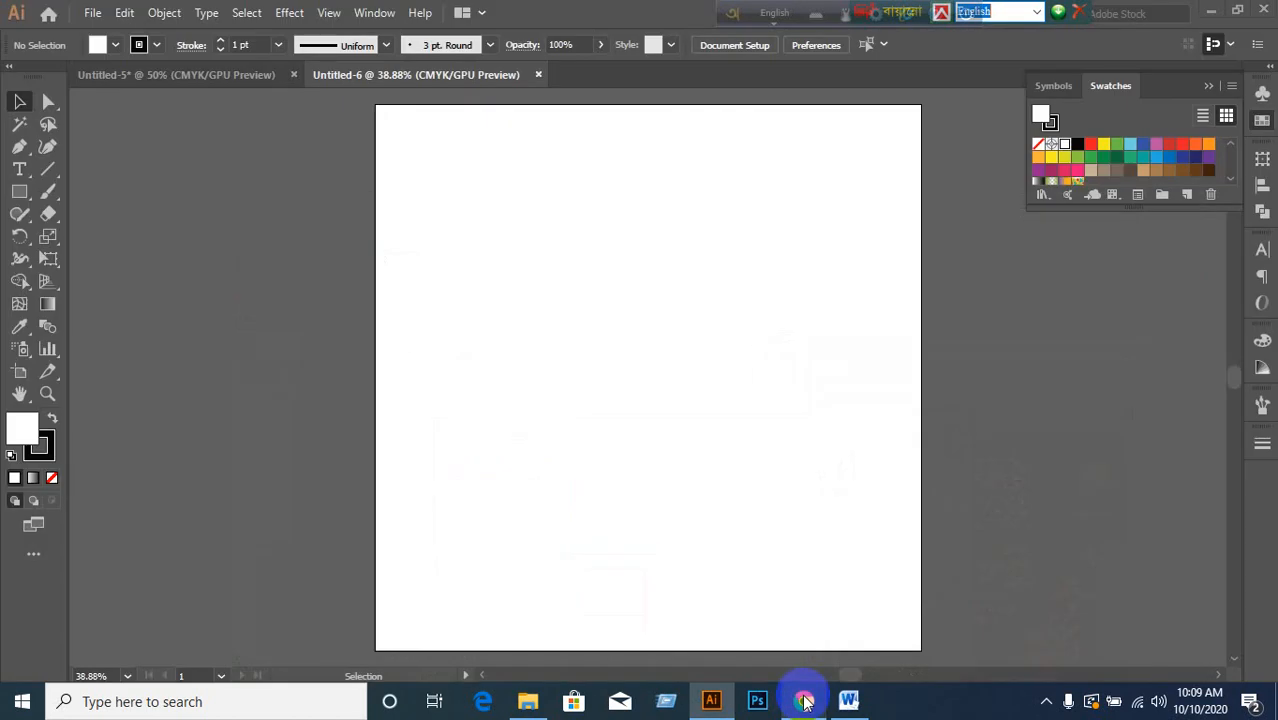
{"action": "left_click", "coordinate": [805, 701]}
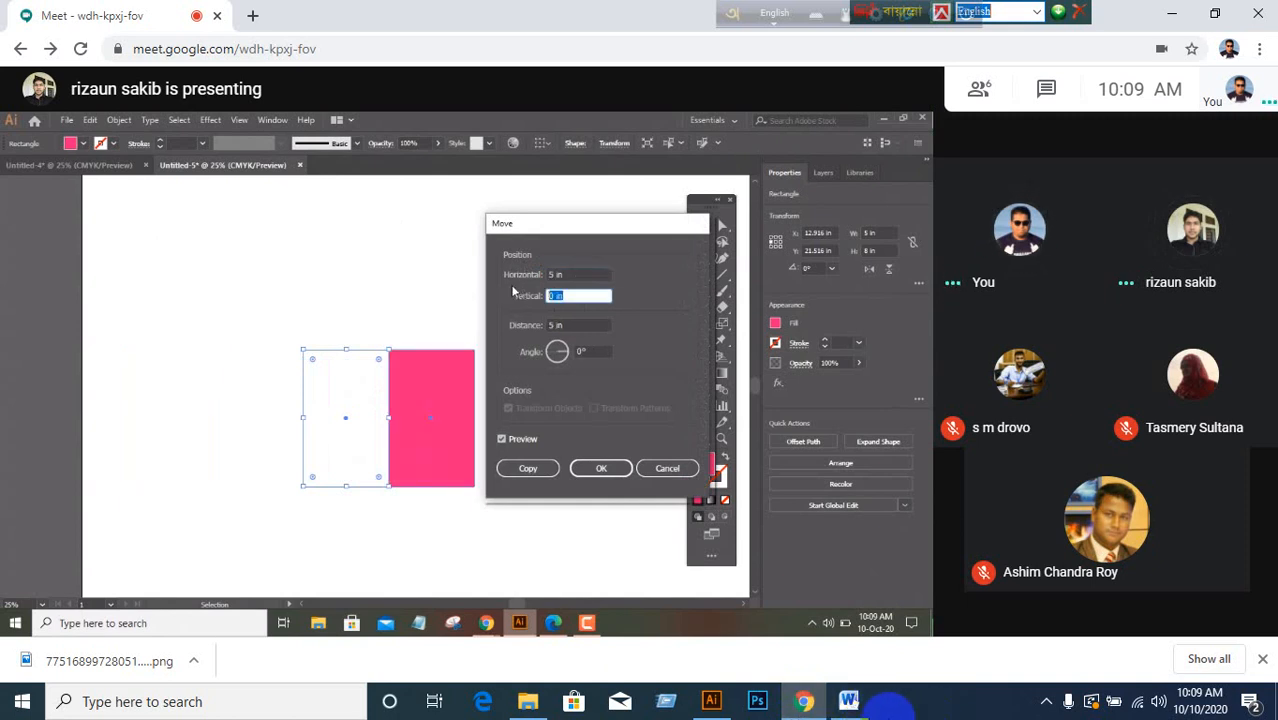
{"action": "left_click", "coordinate": [714, 700]}
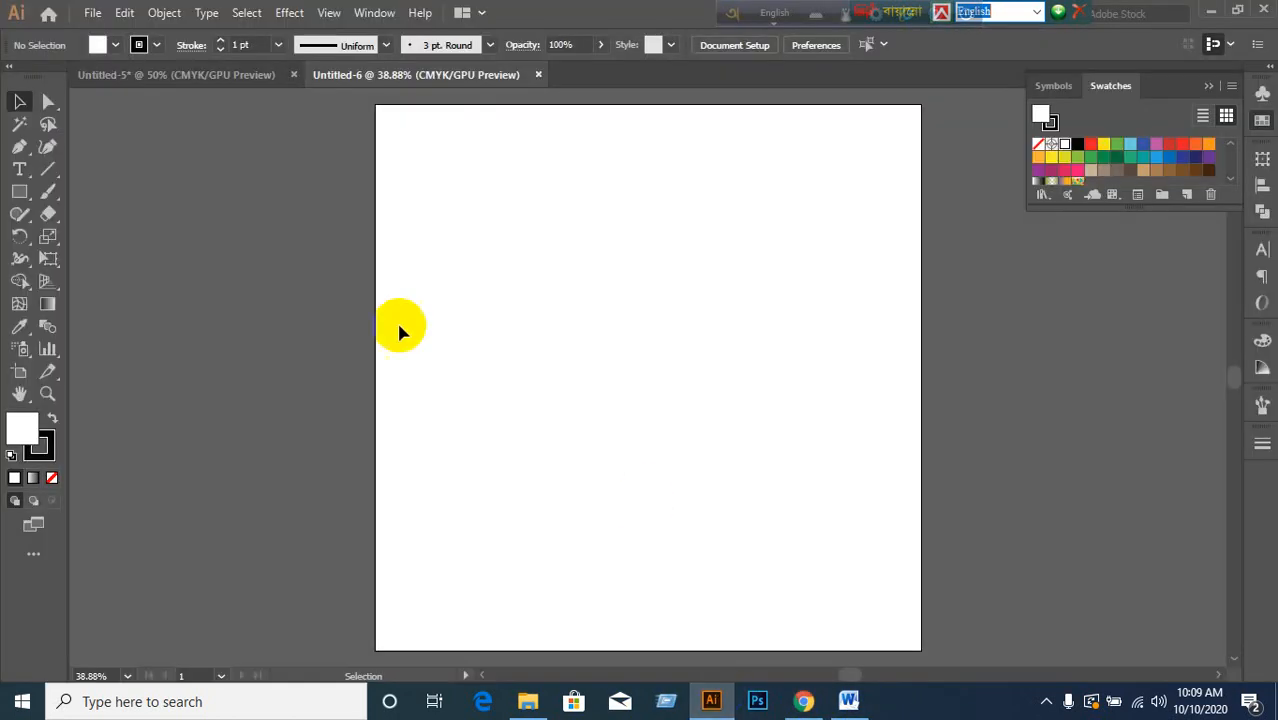
- Remove the default stroke and set the fill to the red swatch
{"action": "left_click", "coordinate": [42, 445]}
{"action": "left_click", "coordinate": [52, 477]}
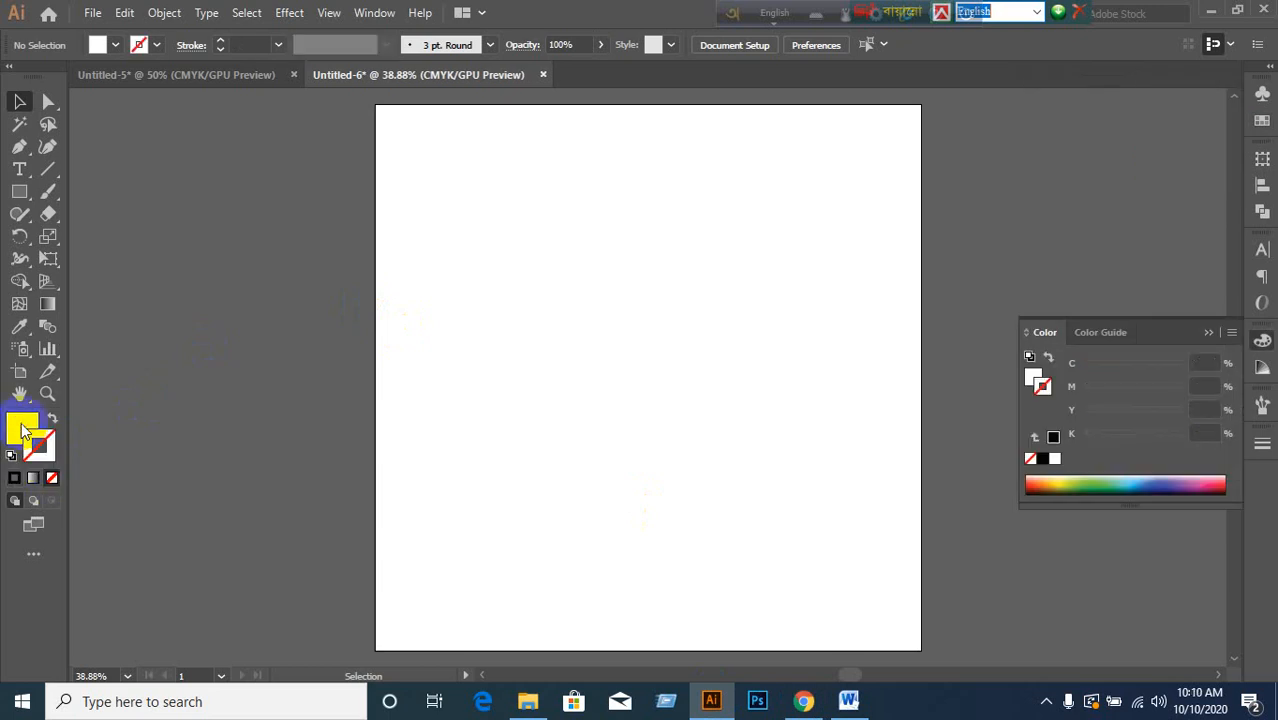
{"action": "left_click", "coordinate": [23, 428]}
{"action": "left_click", "coordinate": [1262, 120]}
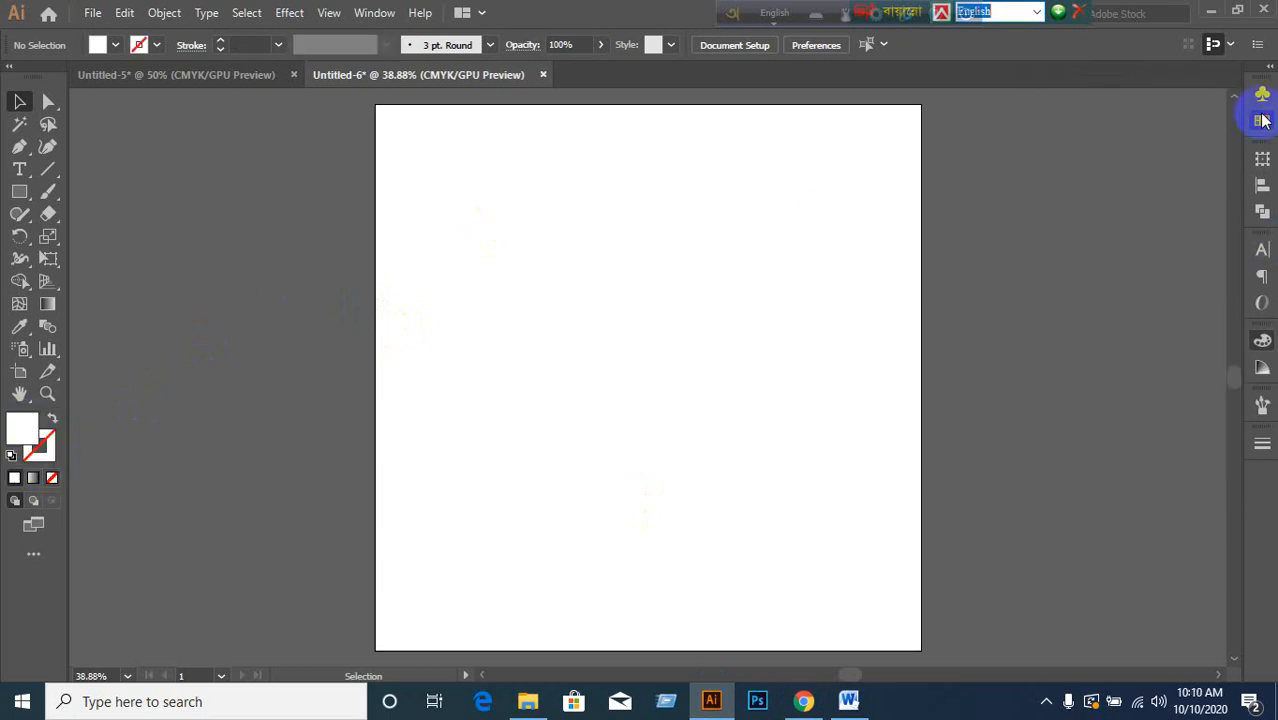
{"action": "left_click", "coordinate": [1088, 147]}
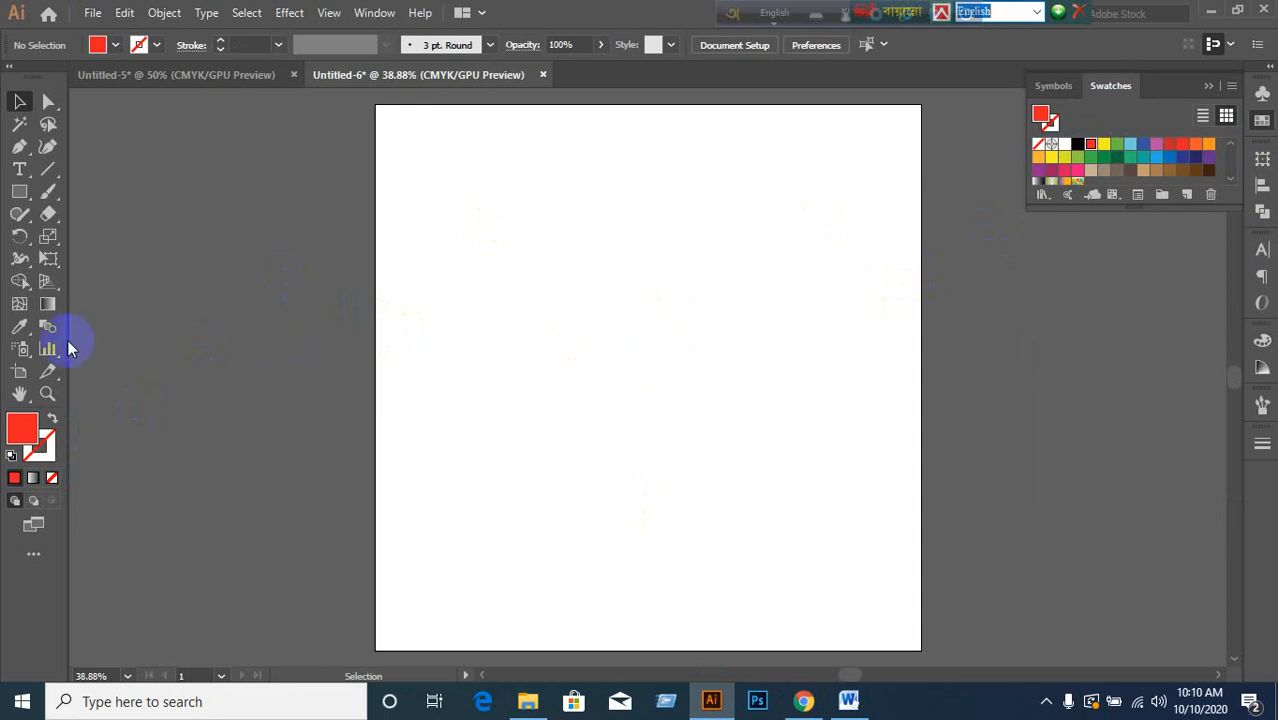
- Draw a red rectangle 5 in wide and 8 in high on the artboard
{"action": "left_click", "coordinate": [19, 192]}
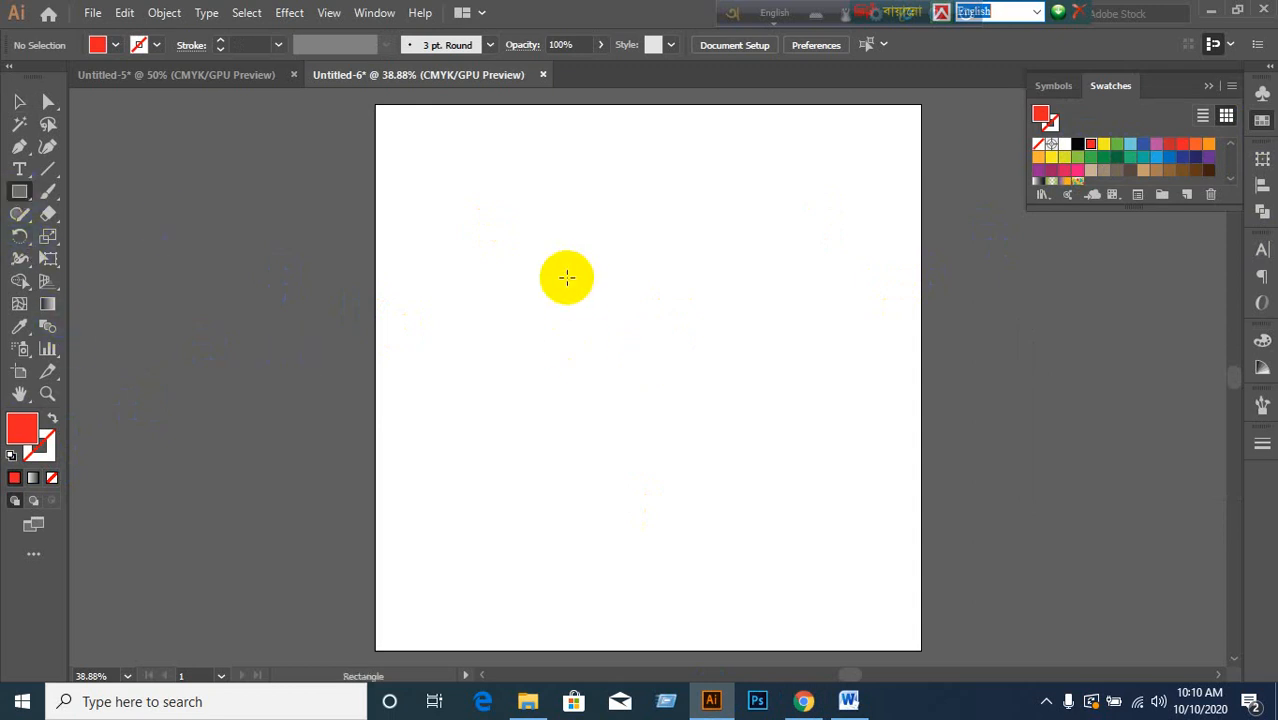
{"action": "left_click", "coordinate": [566, 281]}
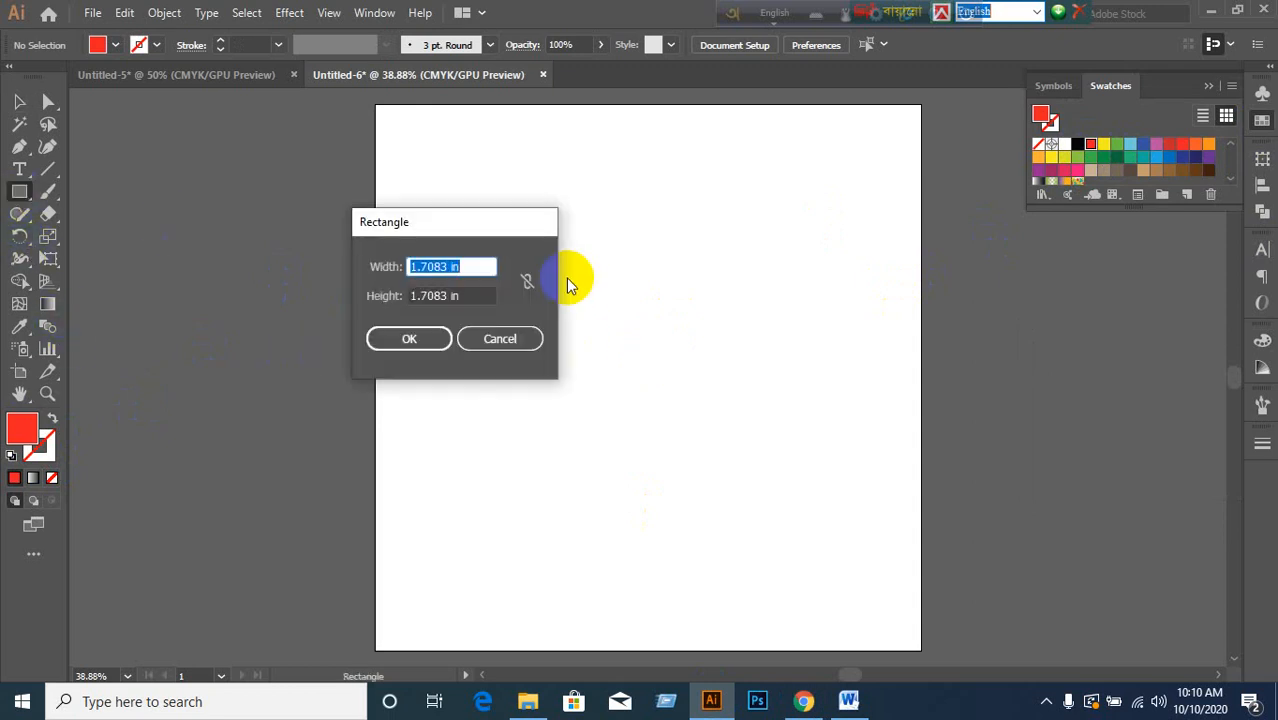
{"action": "type", "text": "5"}
{"action": "key", "text": "Tab"}
{"action": "type", "text": "8"}
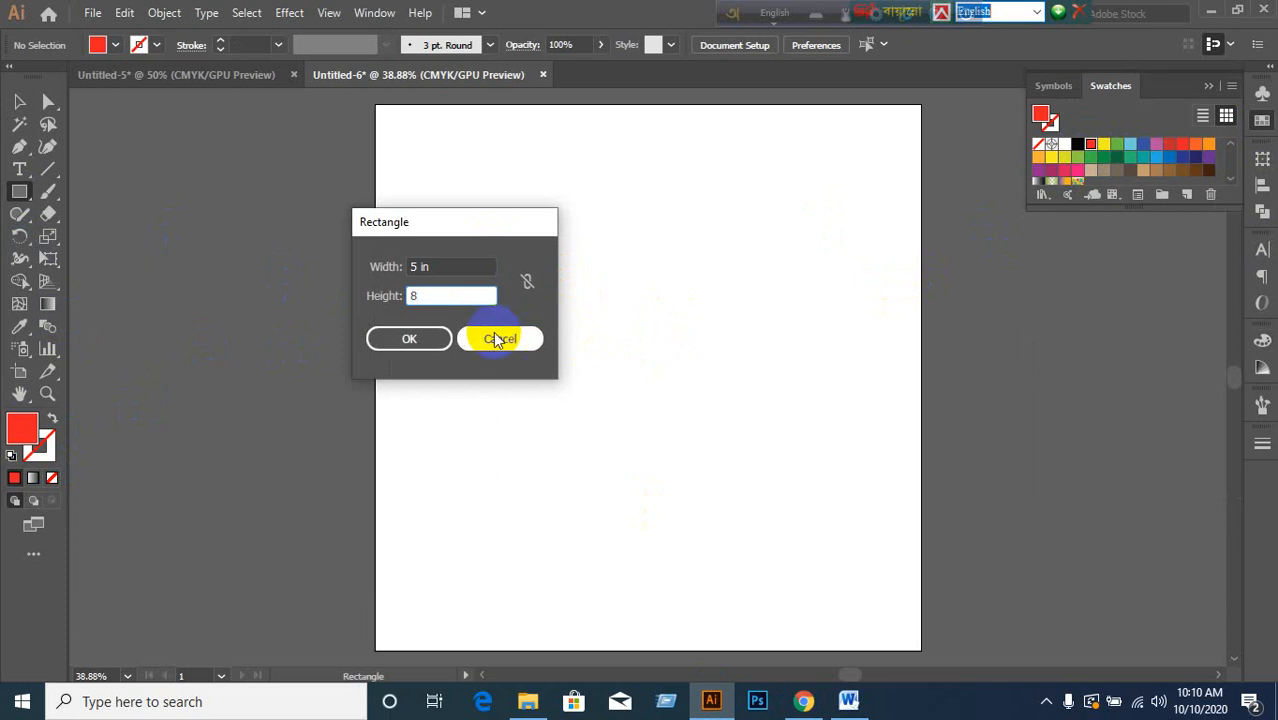
{"action": "left_click", "coordinate": [440, 339]}
{"action": "left_click", "coordinate": [17, 100]}
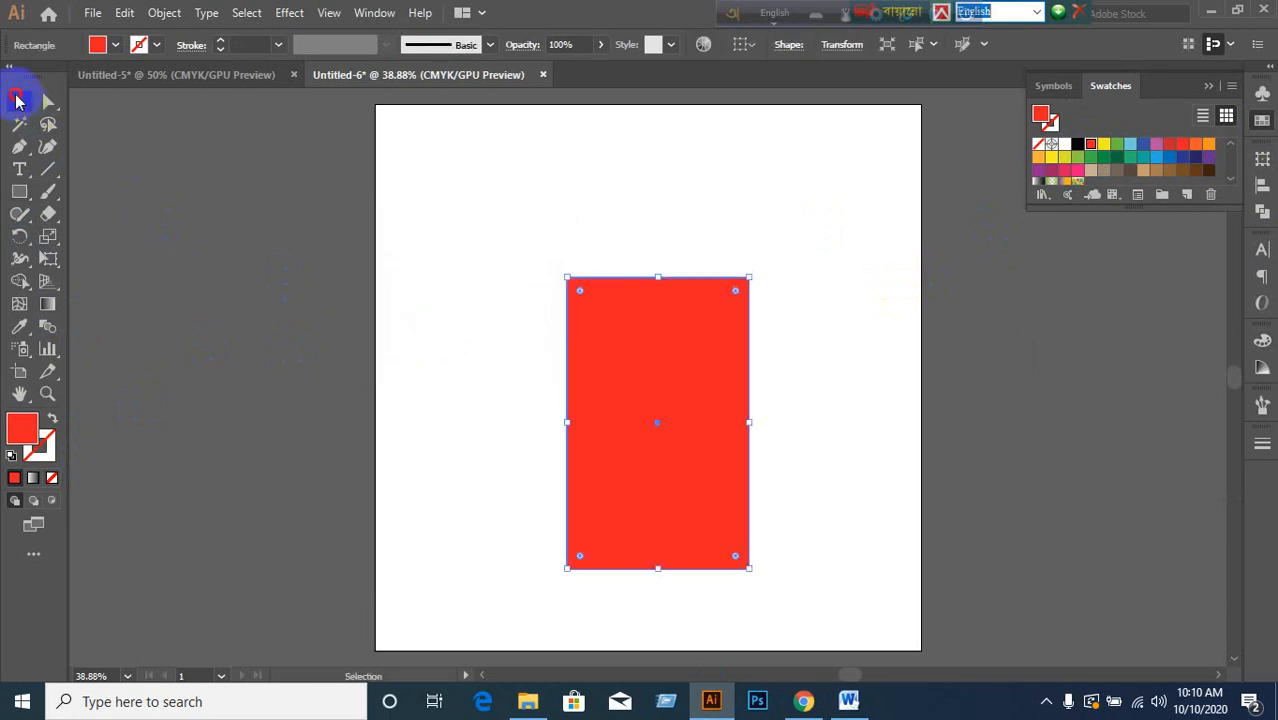
- Check the participant's Move settings in the Meet call, and try copying the rectangle in Illustrator with a 5 in vertical offset
{"action": "left_click", "coordinate": [803, 702]}
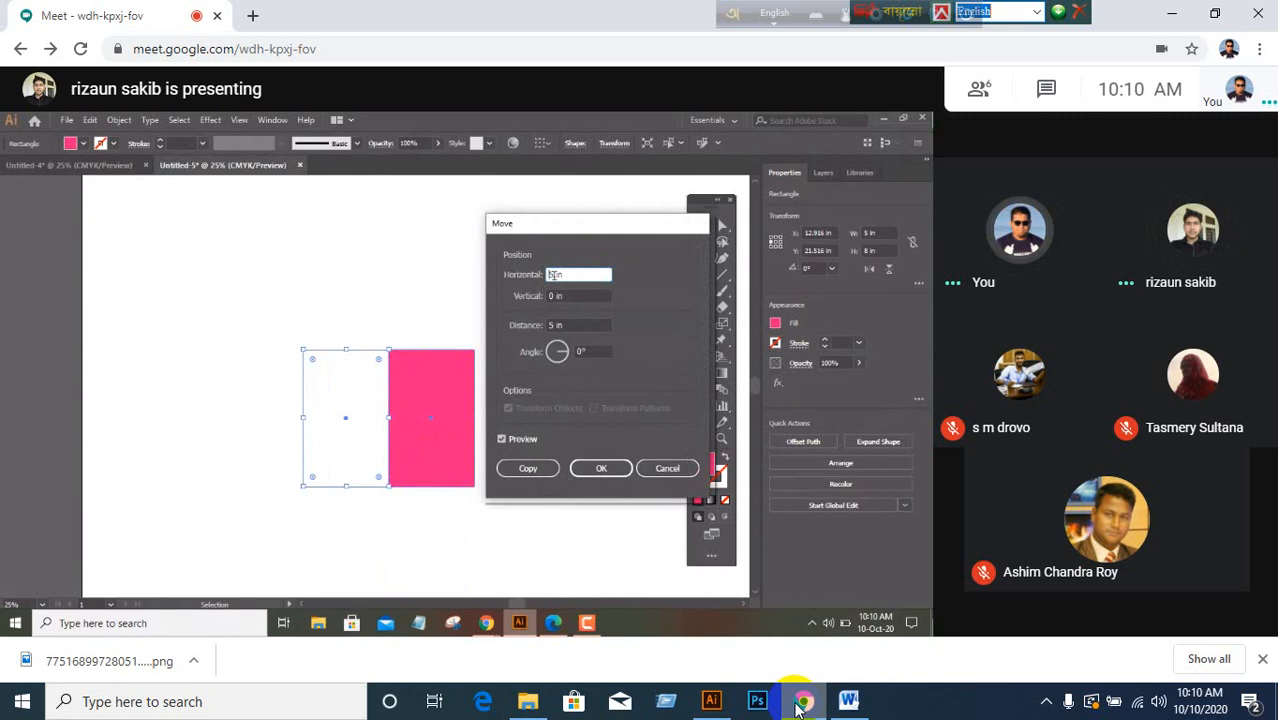
{"action": "left_click", "coordinate": [707, 703]}
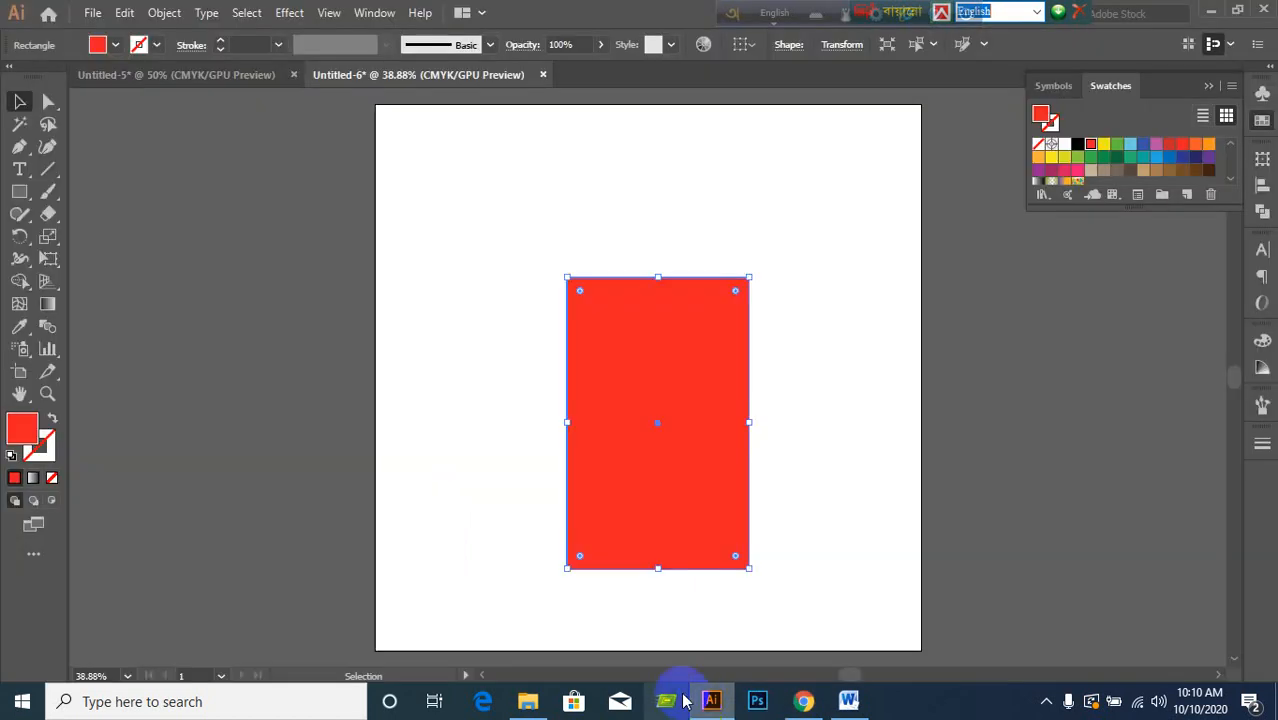
{"action": "key", "text": "Return"}
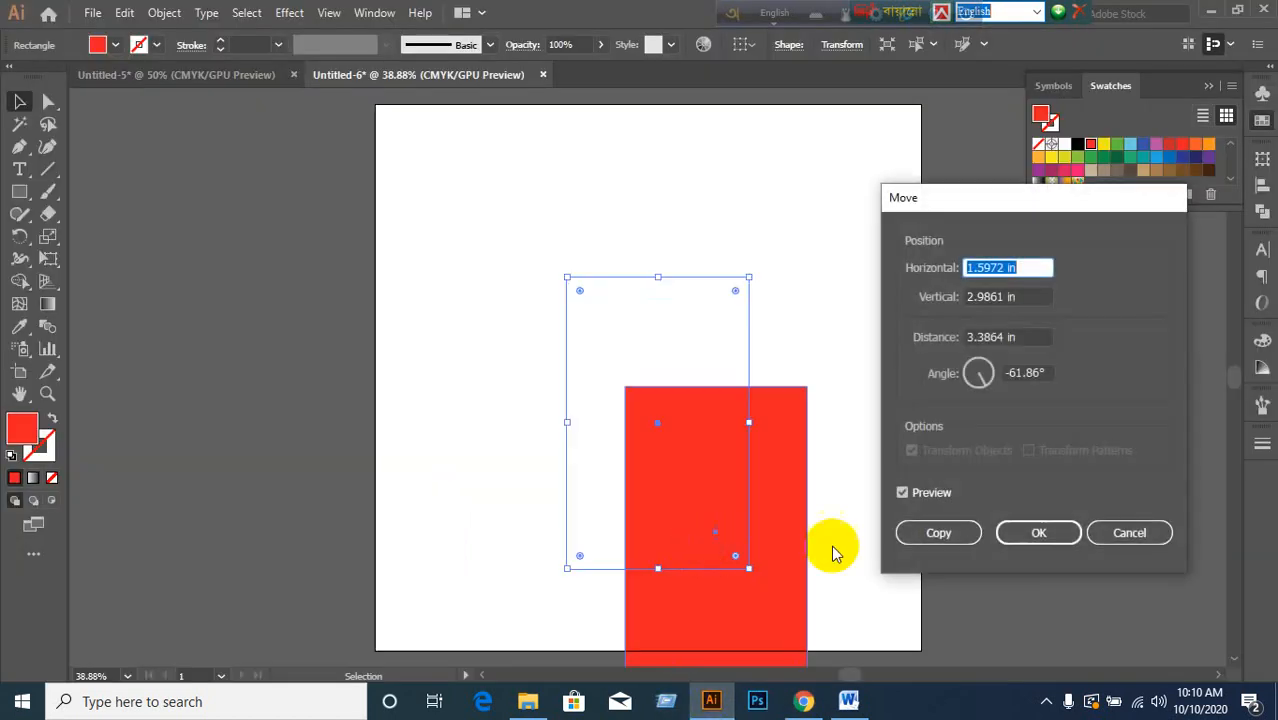
{"action": "key", "text": "Tab"}
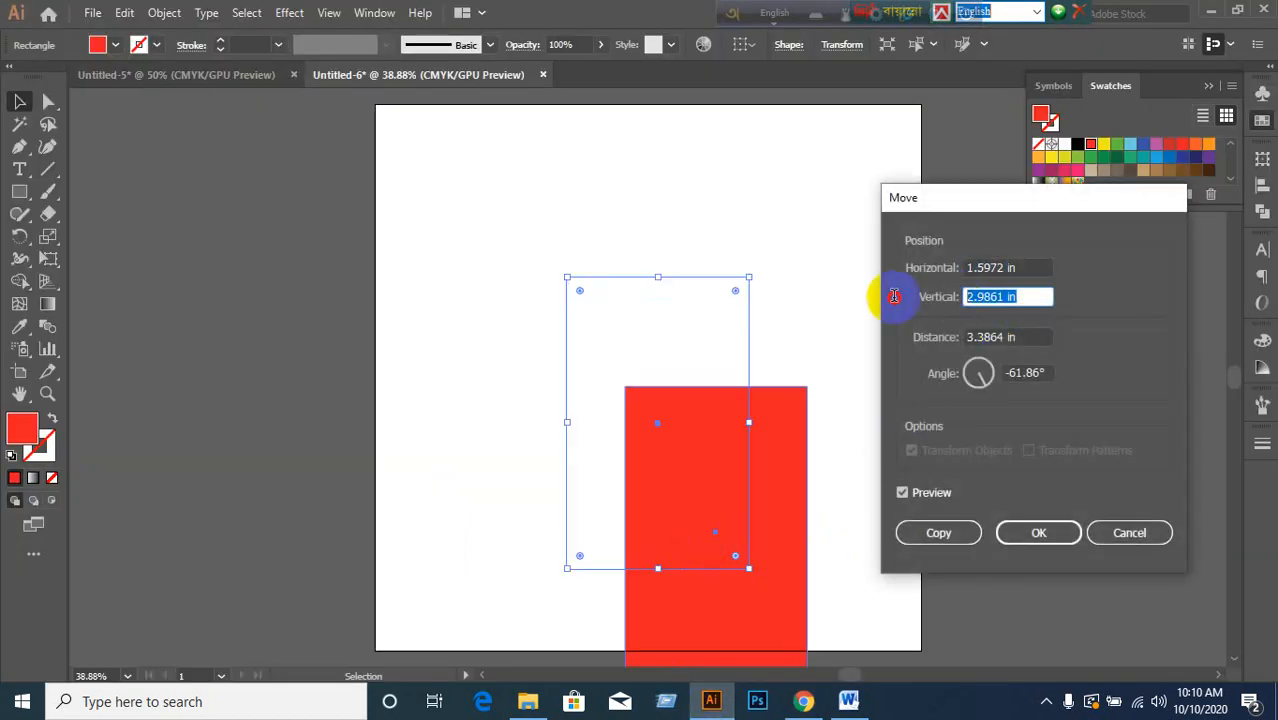
{"action": "type", "text": "3"}
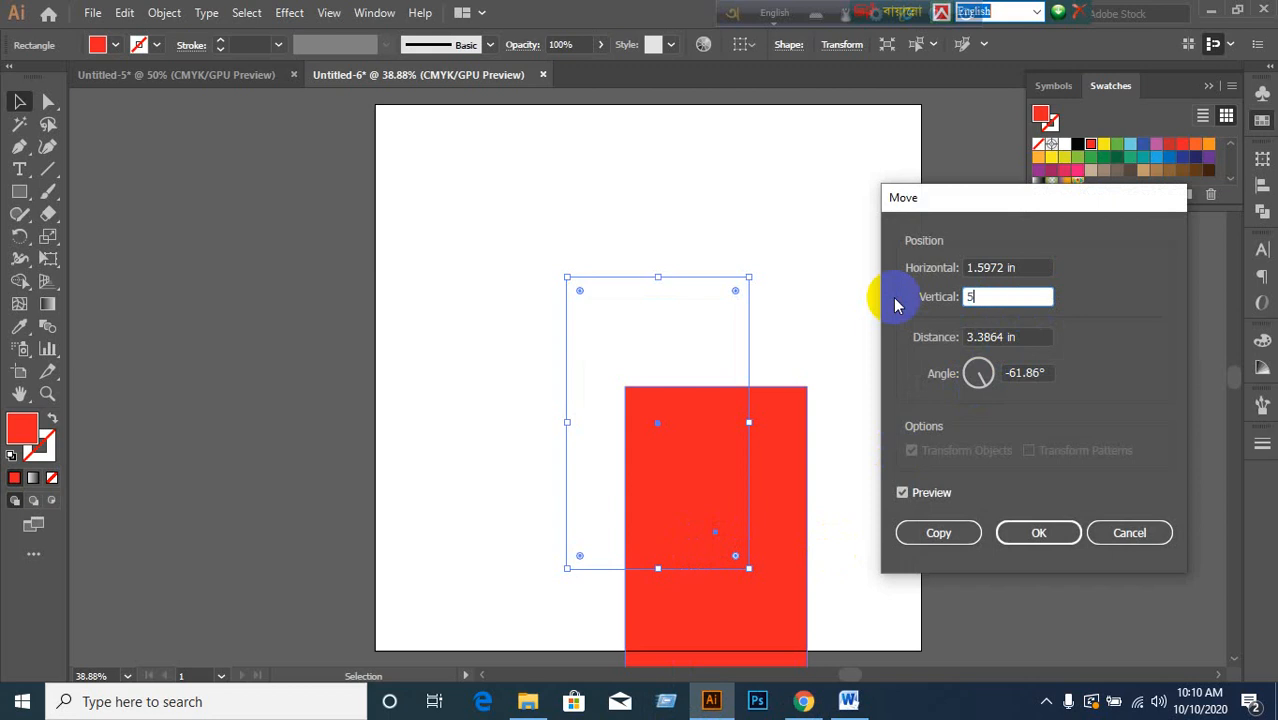
{"action": "left_click", "coordinate": [936, 530]}
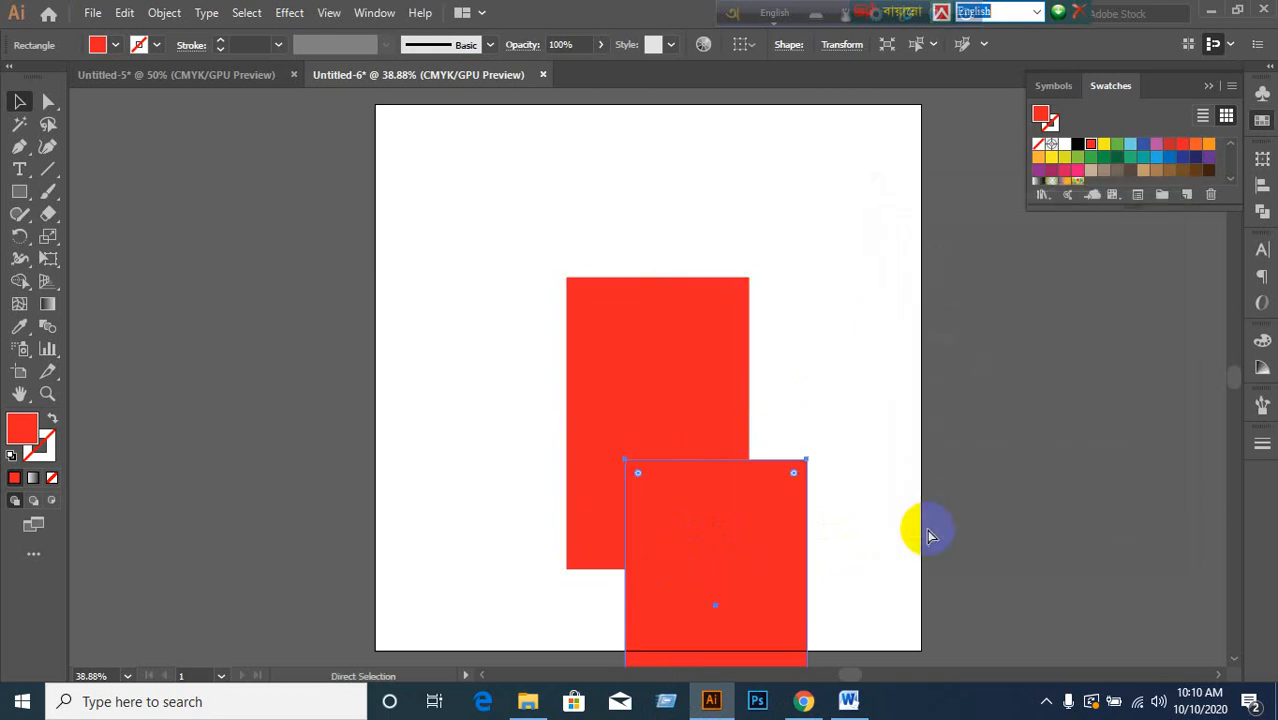
{"action": "key", "text": "ctrl+z"}
- Copy the rectangle with a Move of 5 in horizontally and 0 in vertically
{"action": "key", "text": "Return"}
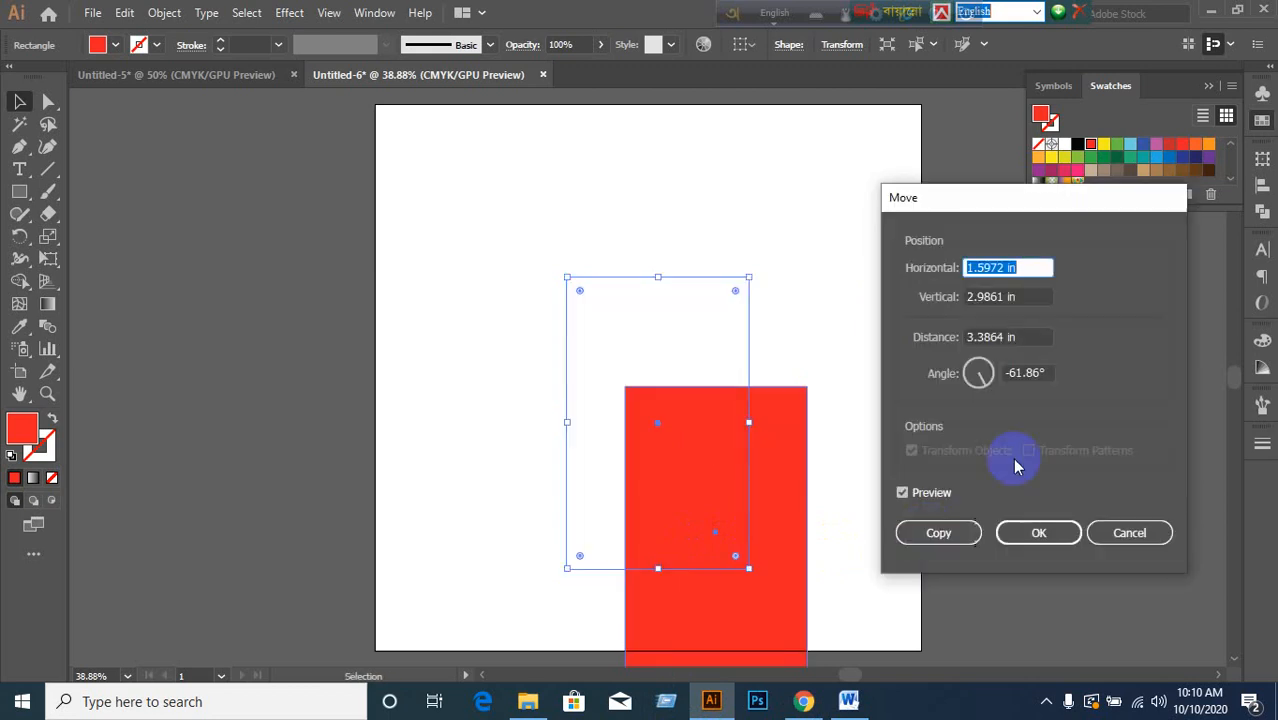
{"action": "left_click", "coordinate": [1025, 293]}
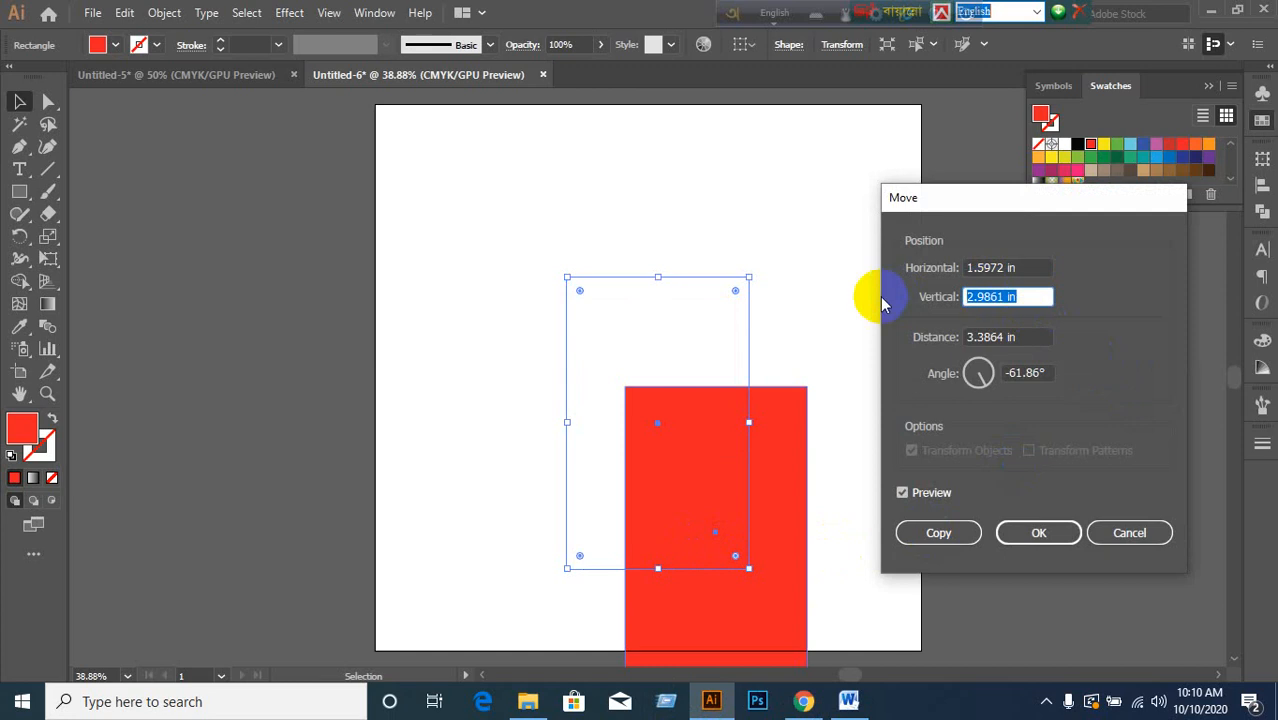
{"action": "type", "text": "0"}
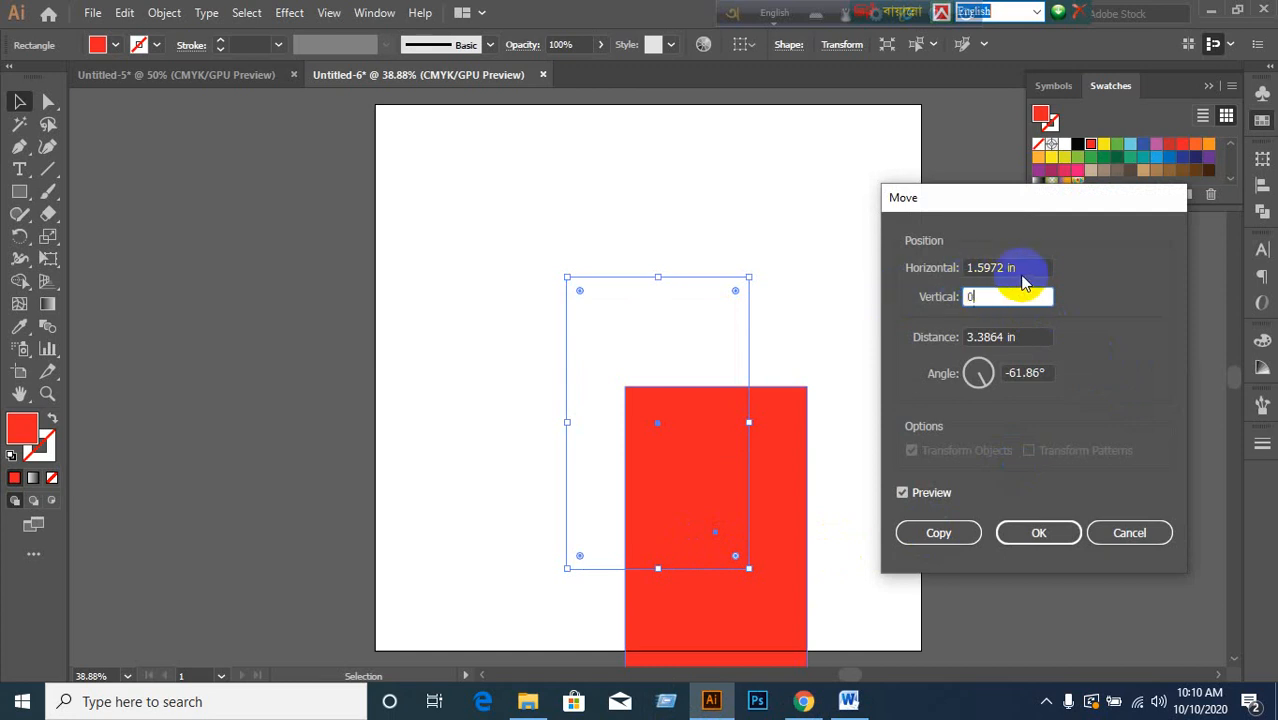
{"action": "left_click", "coordinate": [975, 268]}
{"action": "type", "text": "5"}
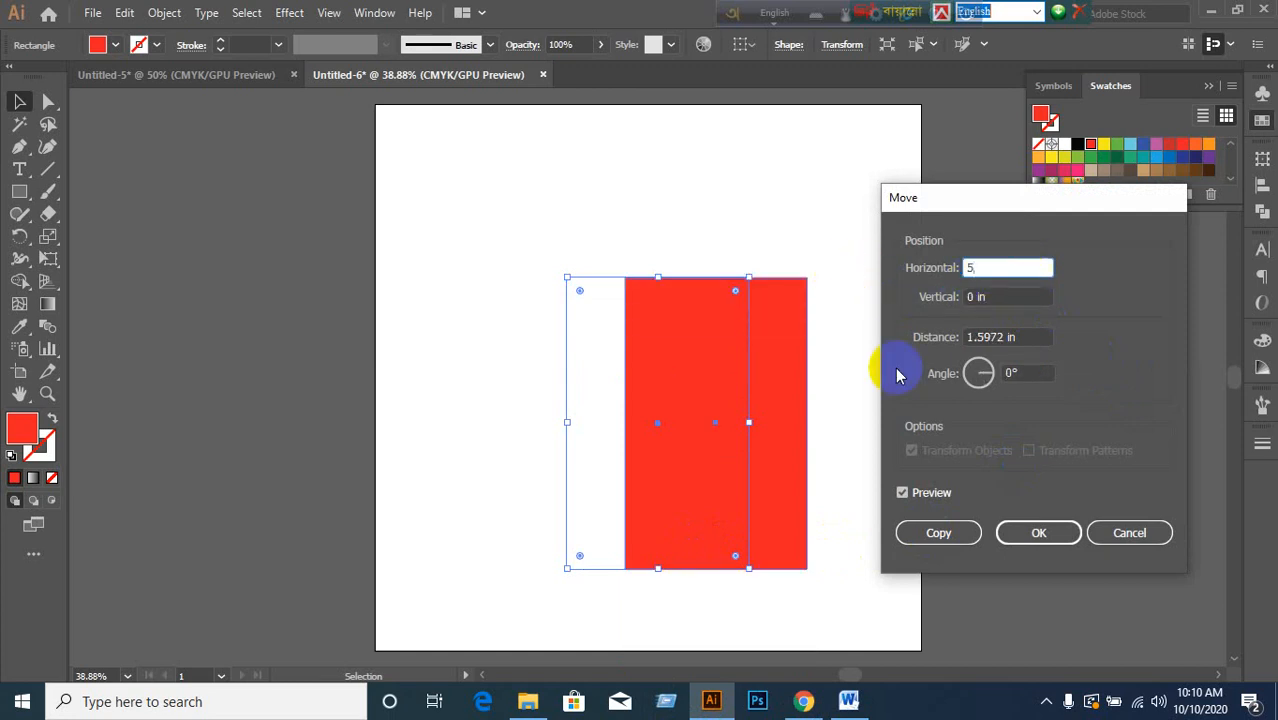
{"action": "left_click", "coordinate": [938, 532]}
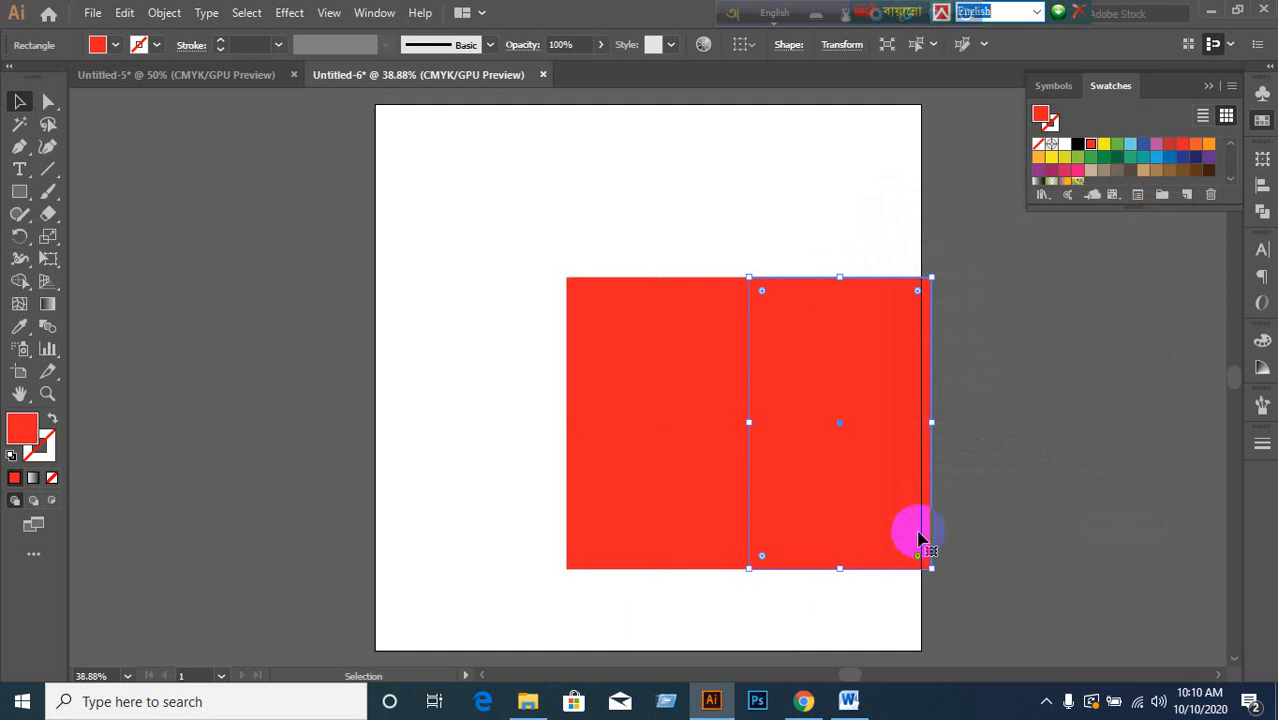
- Copy the original rectangle with a Move of -5 in horizontally, placing the copy against its left edge
{"action": "left_click", "coordinate": [704, 485]}
{"action": "key", "text": "Return"}
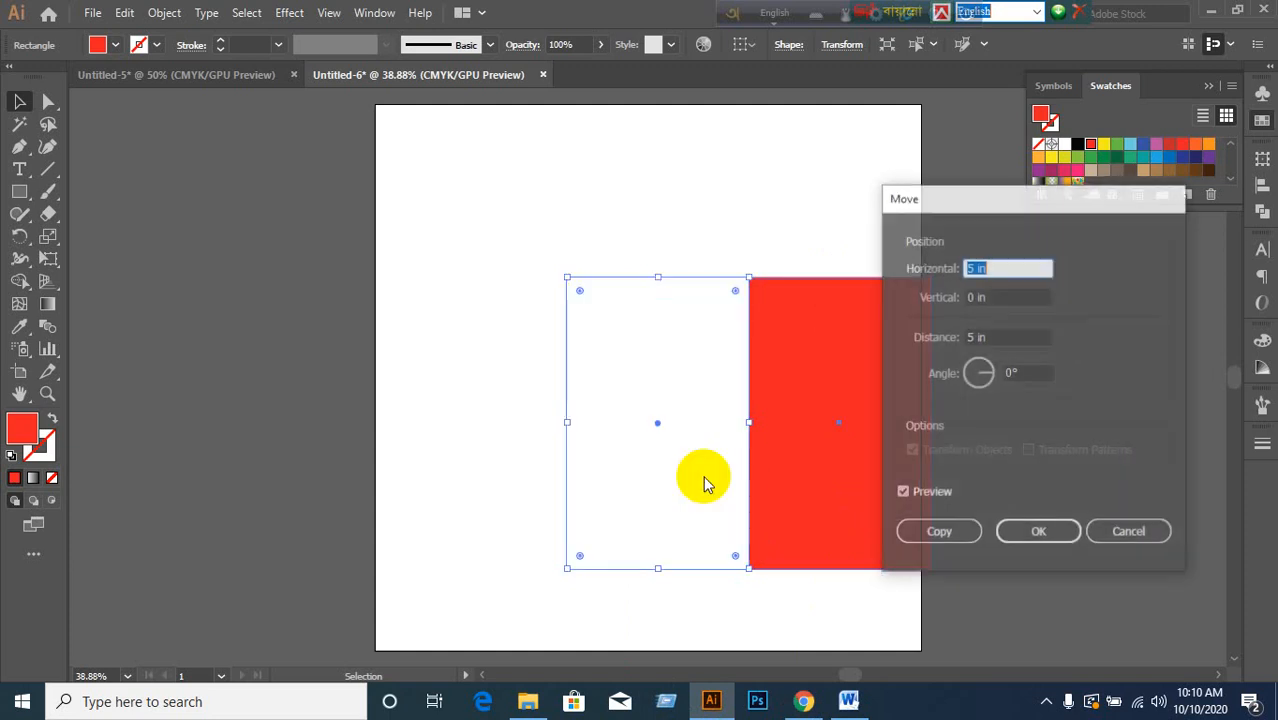
{"action": "left_click", "coordinate": [972, 267]}
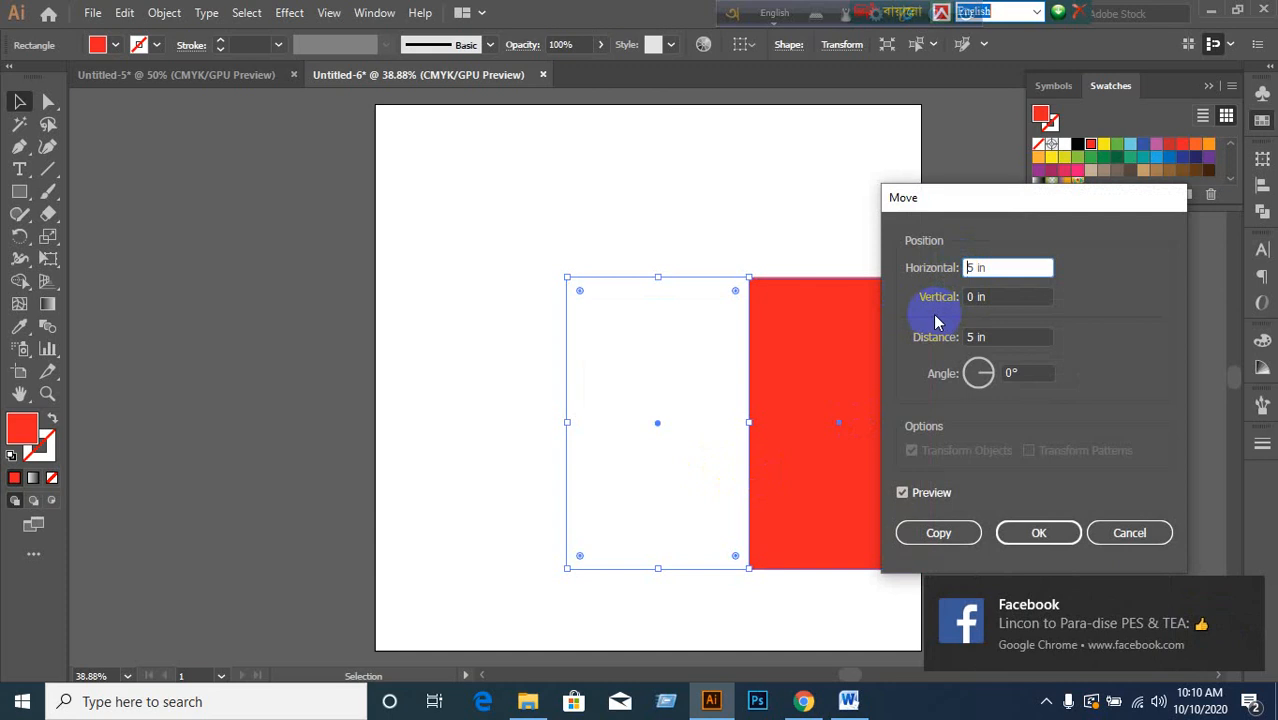
{"action": "type", "text": "-"}
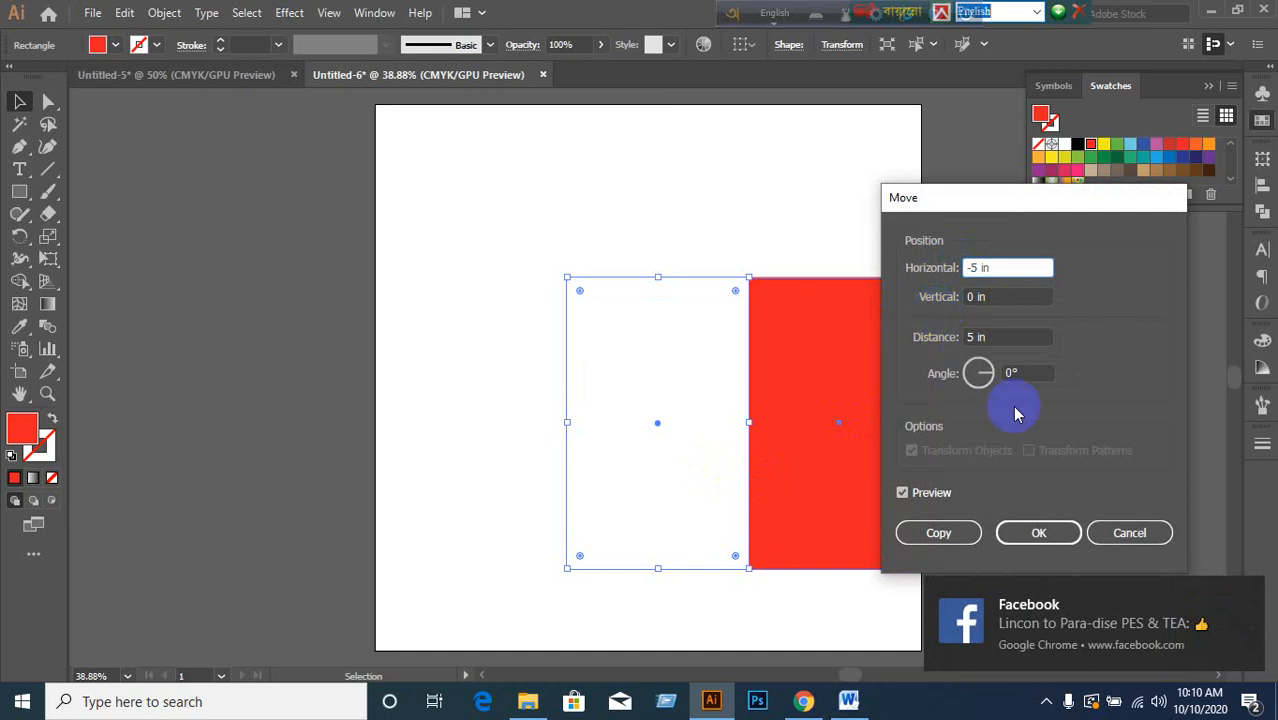
{"action": "left_click", "coordinate": [950, 539]}
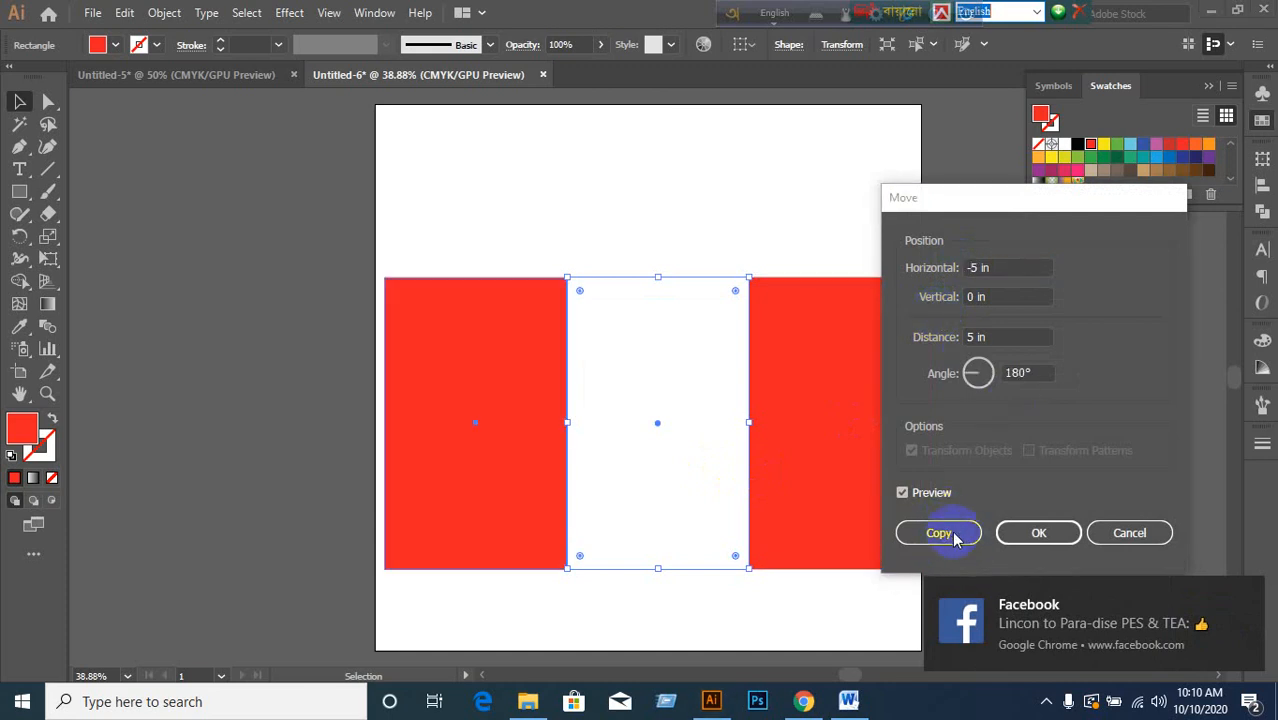
{"action": "left_click", "coordinate": [936, 539]}
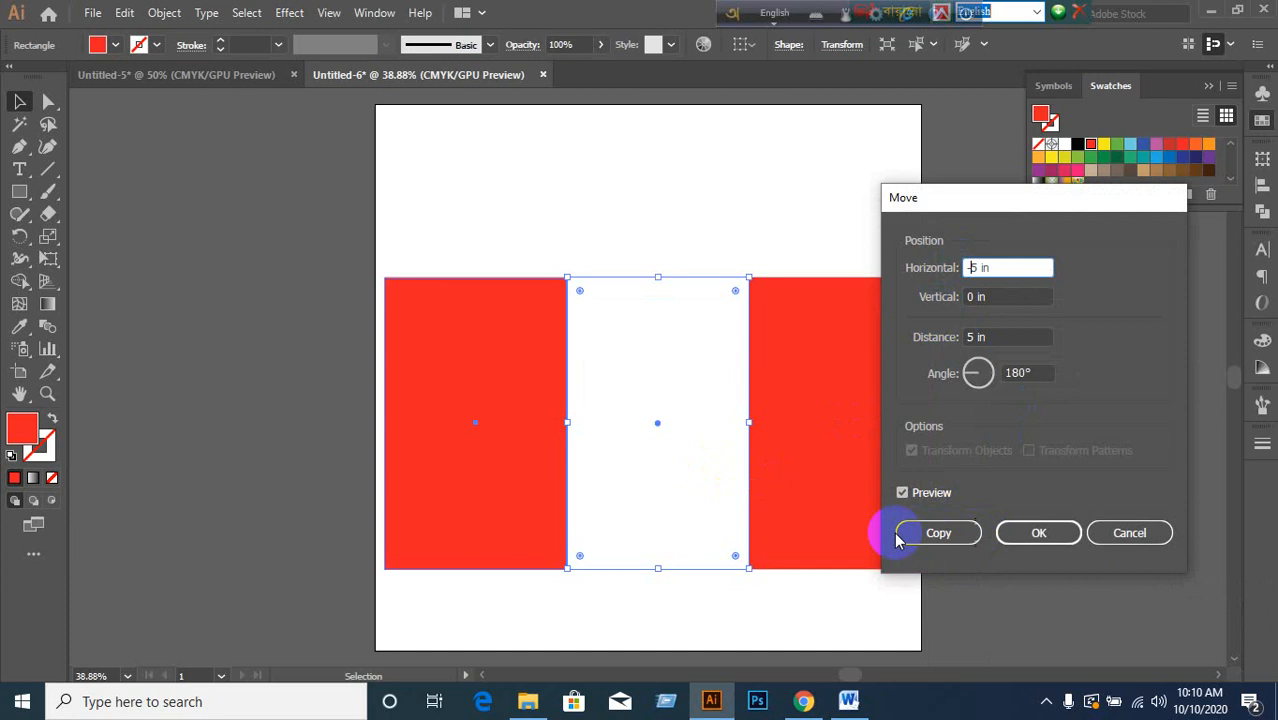
{"action": "left_click", "coordinate": [936, 539]}
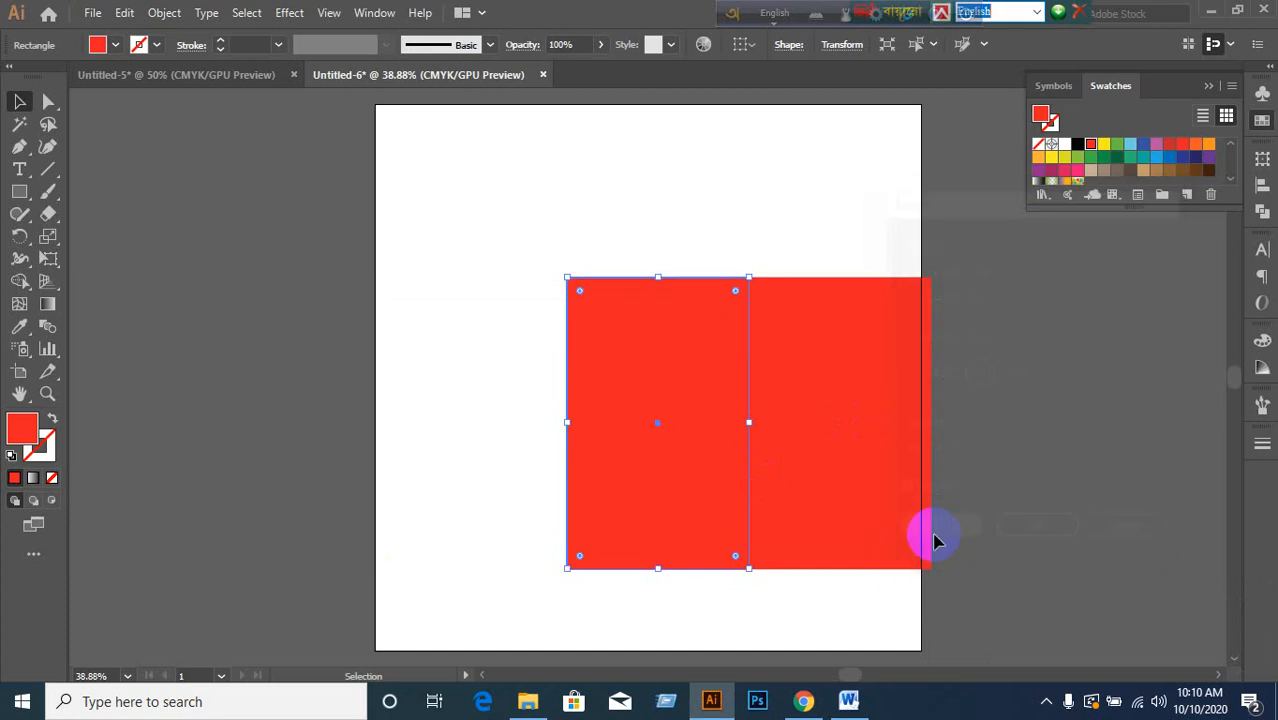
- Try setting the rightmost rectangle's width to 2.5 in about its centre reference point, and undo the resize
{"action": "left_click", "coordinate": [893, 510]}
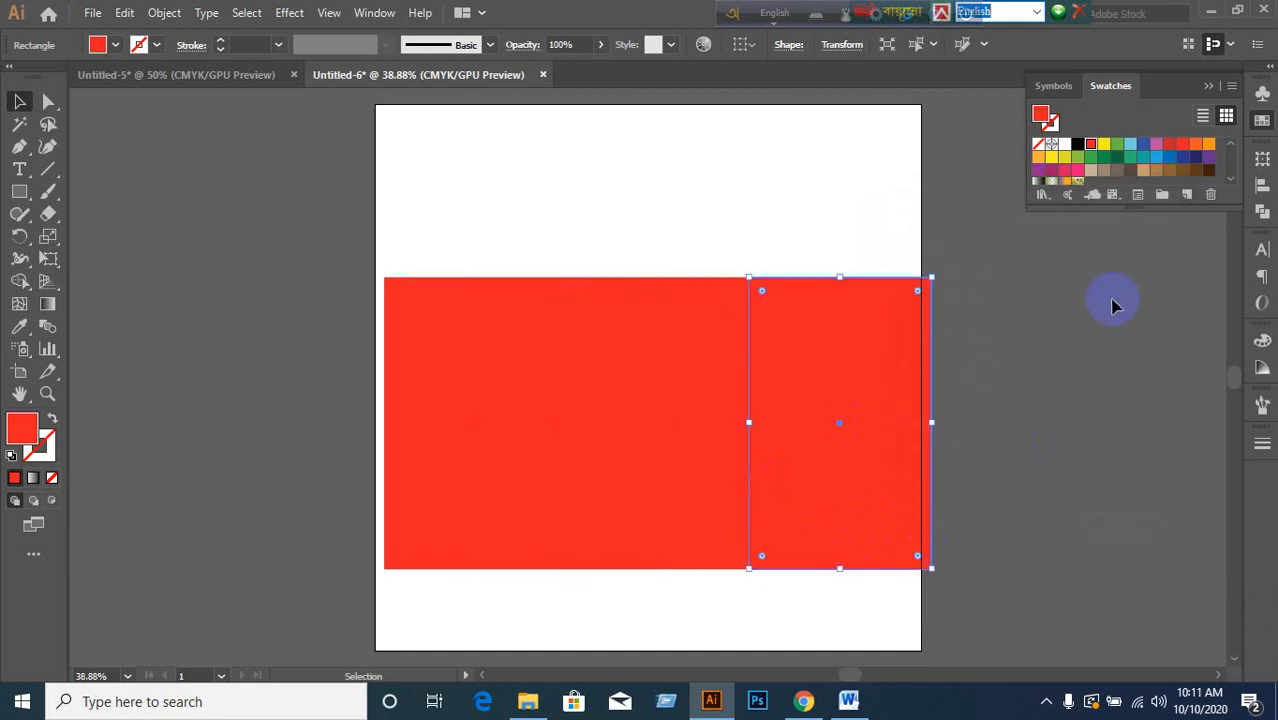
{"action": "left_click", "coordinate": [707, 379]}
{"action": "left_click", "coordinate": [516, 385]}
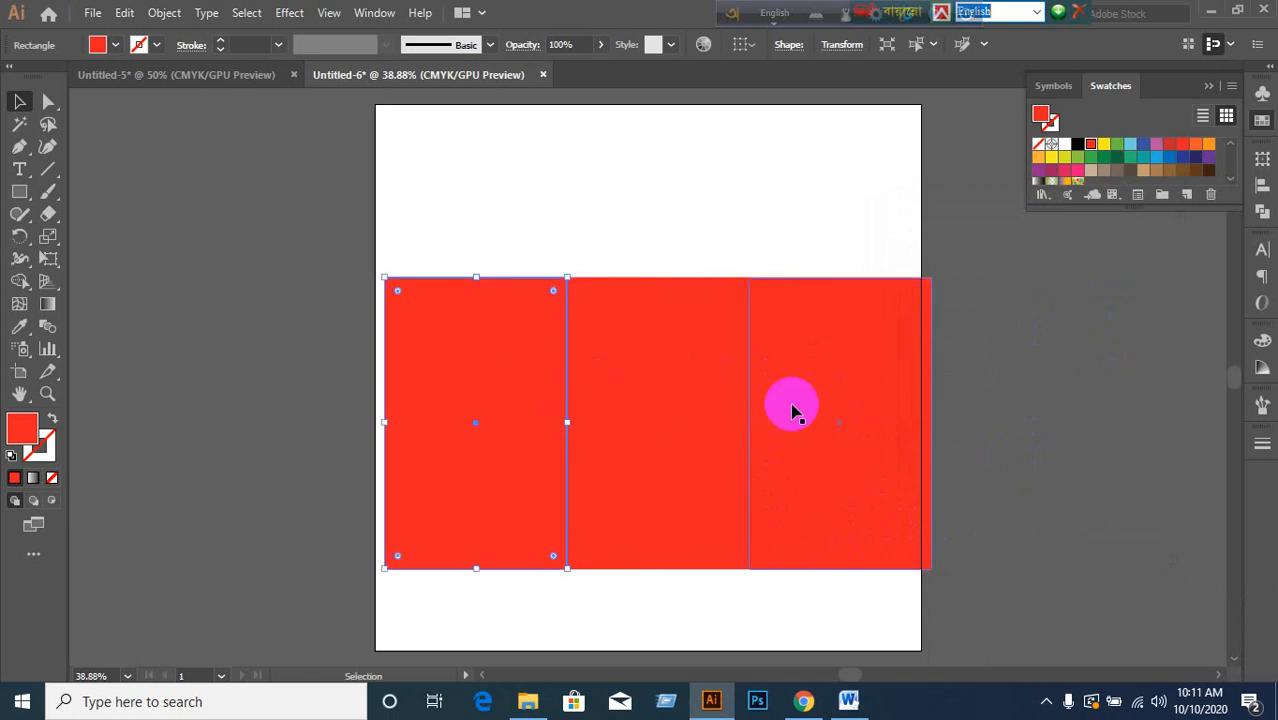
{"action": "left_click", "coordinate": [792, 410]}
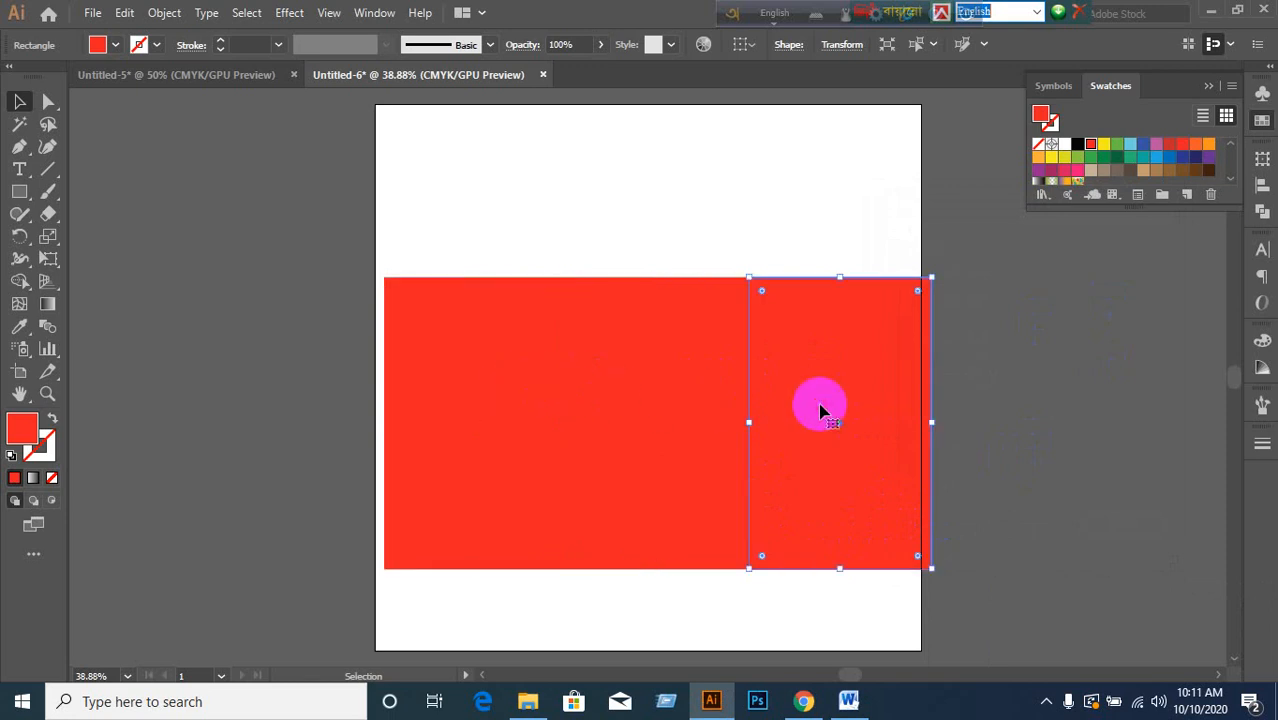
{"action": "left_click", "coordinate": [1262, 160]}
{"action": "left_click", "coordinate": [1181, 181]}
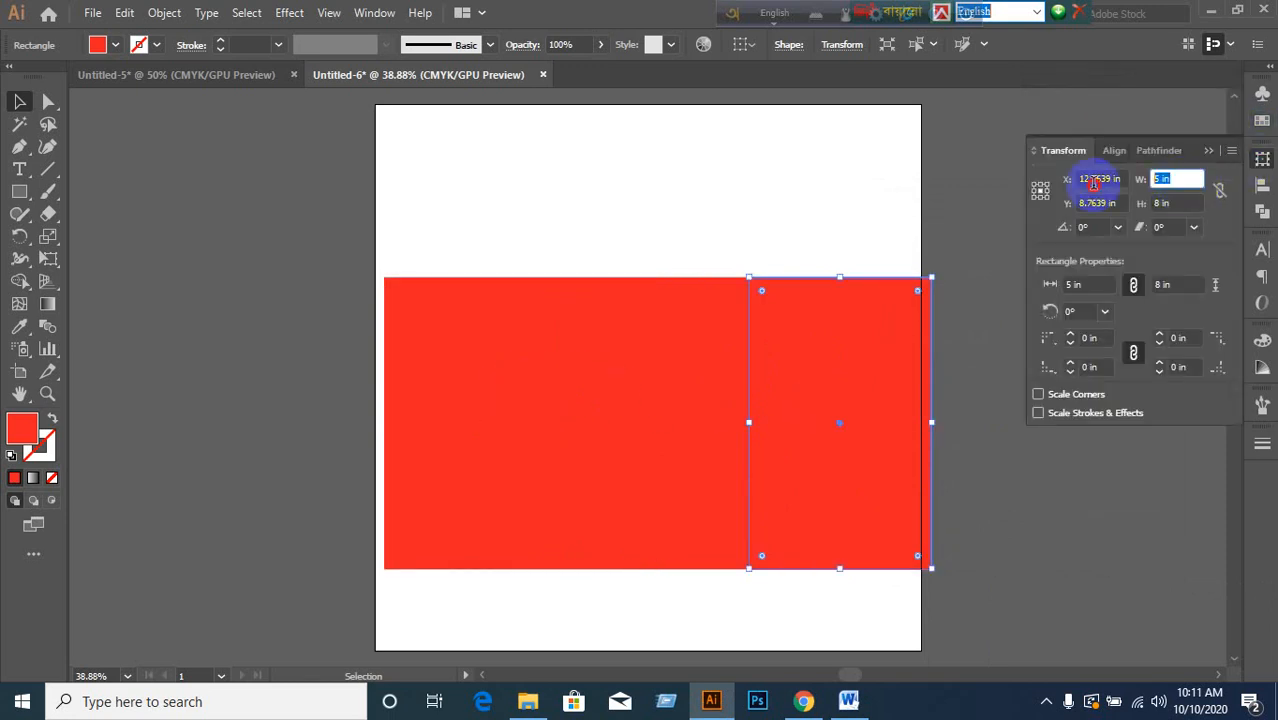
{"action": "type", "text": "2.5"}
{"action": "key", "text": "Return"}
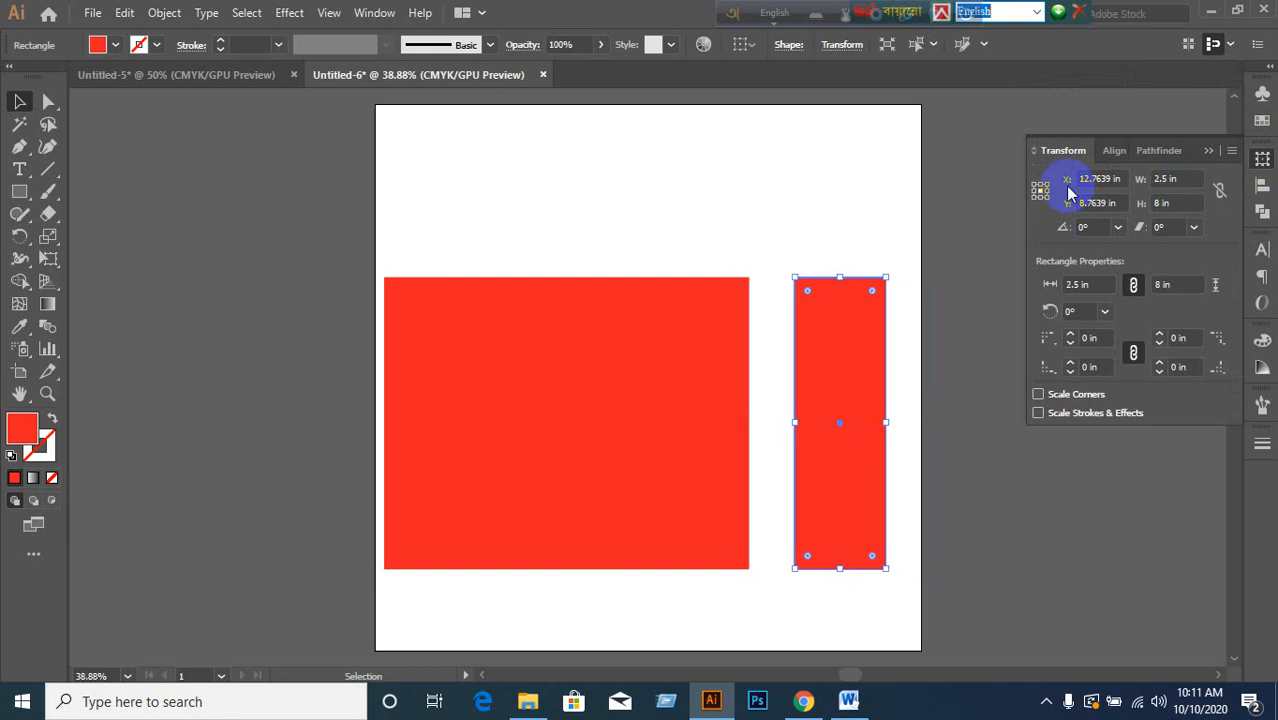
{"action": "key", "text": "ctrl+z"}
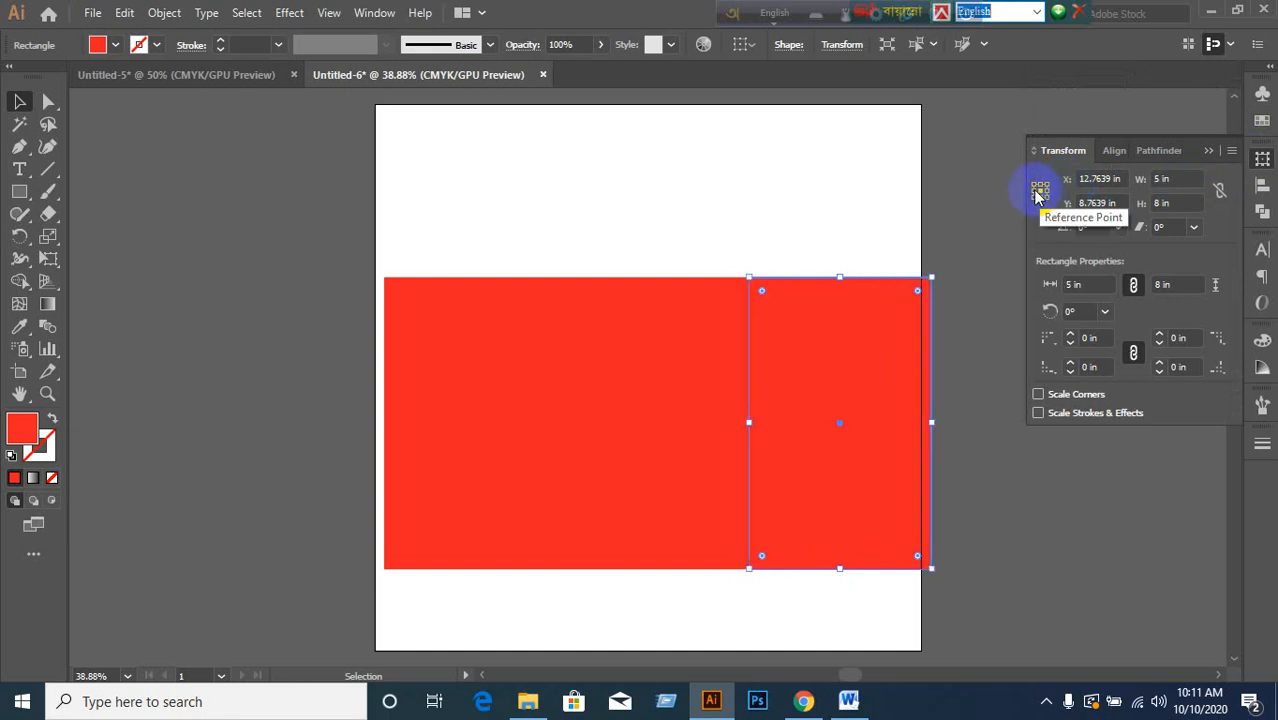
- Set the rightmost rectangle's width to 2.5 in, measured from its left edge
{"action": "left_click", "coordinate": [1172, 176]}
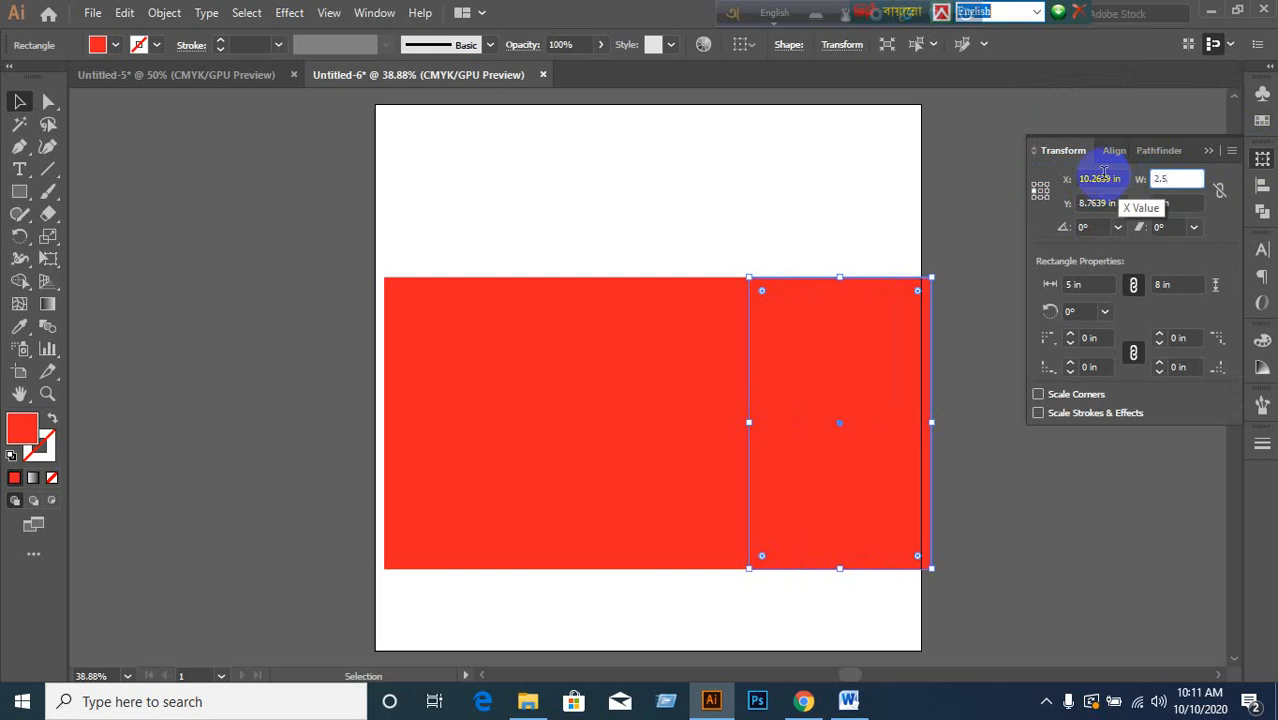
{"action": "key", "text": "Return"}
- Try setting the leftmost rectangle's width to 2.5 in from its left edge, and undo the resize
{"action": "left_click", "coordinate": [490, 347]}
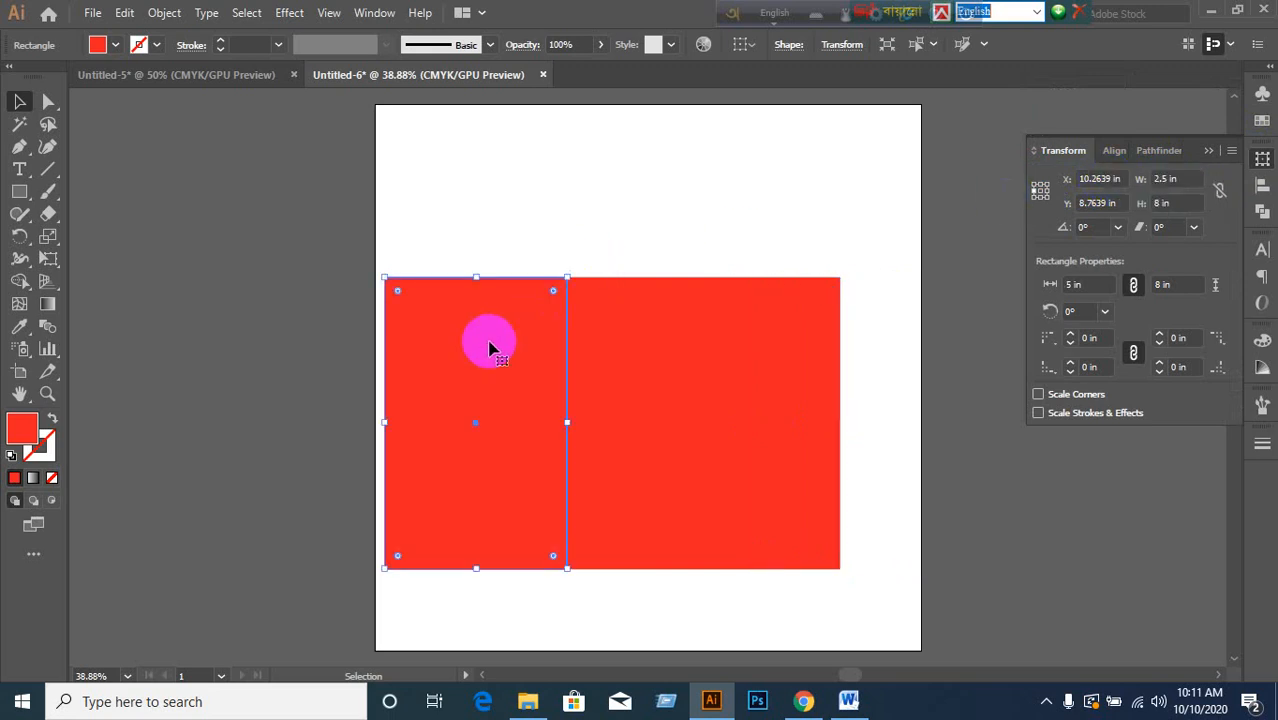
{"action": "left_click", "coordinate": [1170, 180]}
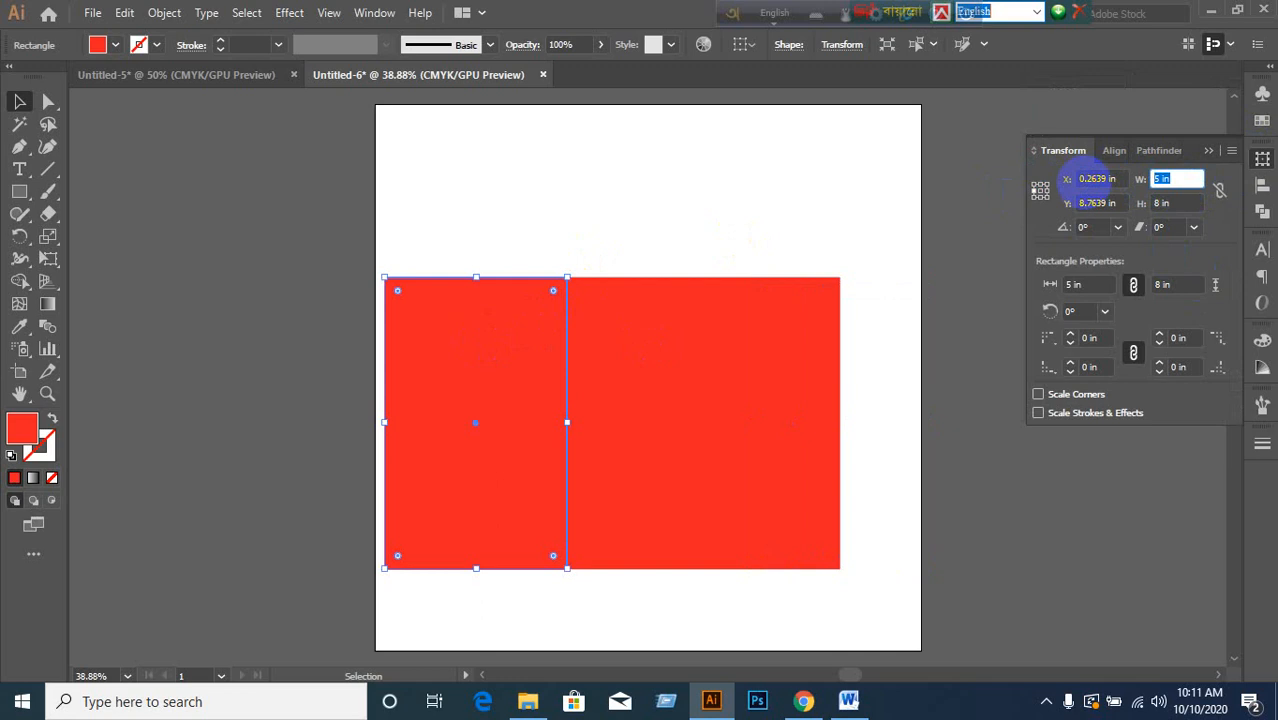
{"action": "type", "text": "2.5"}
{"action": "key", "text": "Return"}
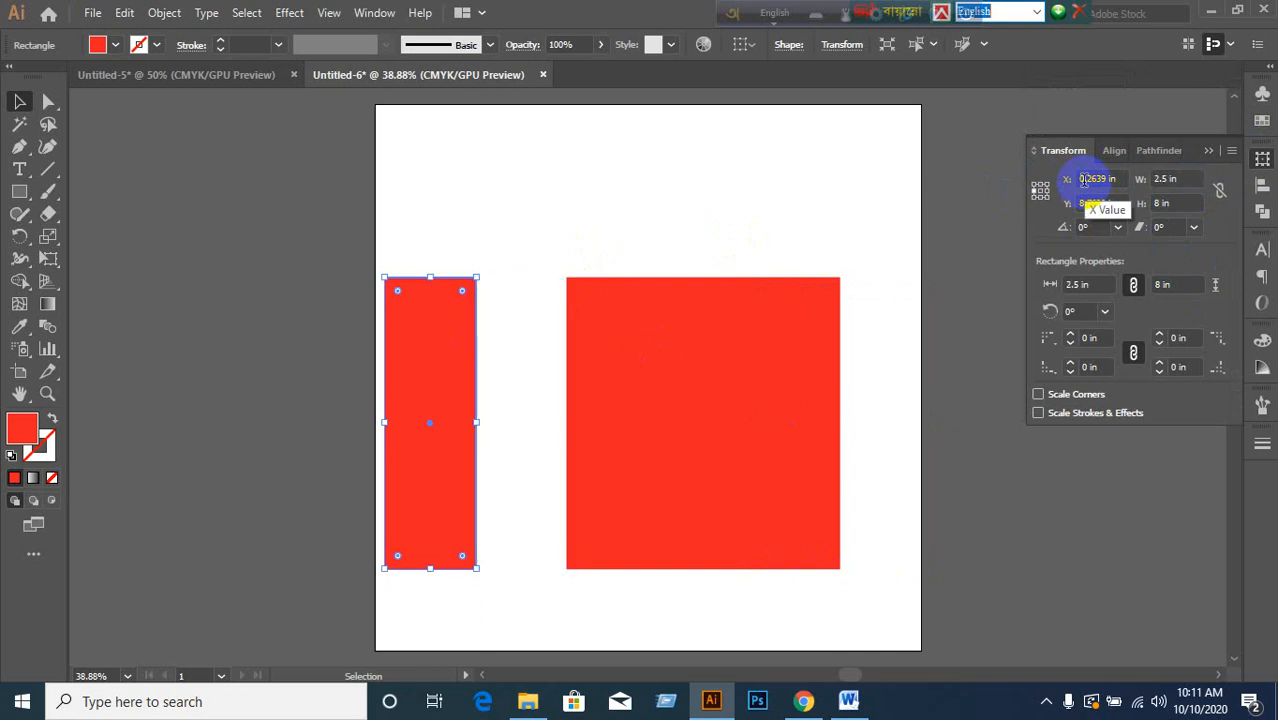
{"action": "key", "text": "ctrl+z"}
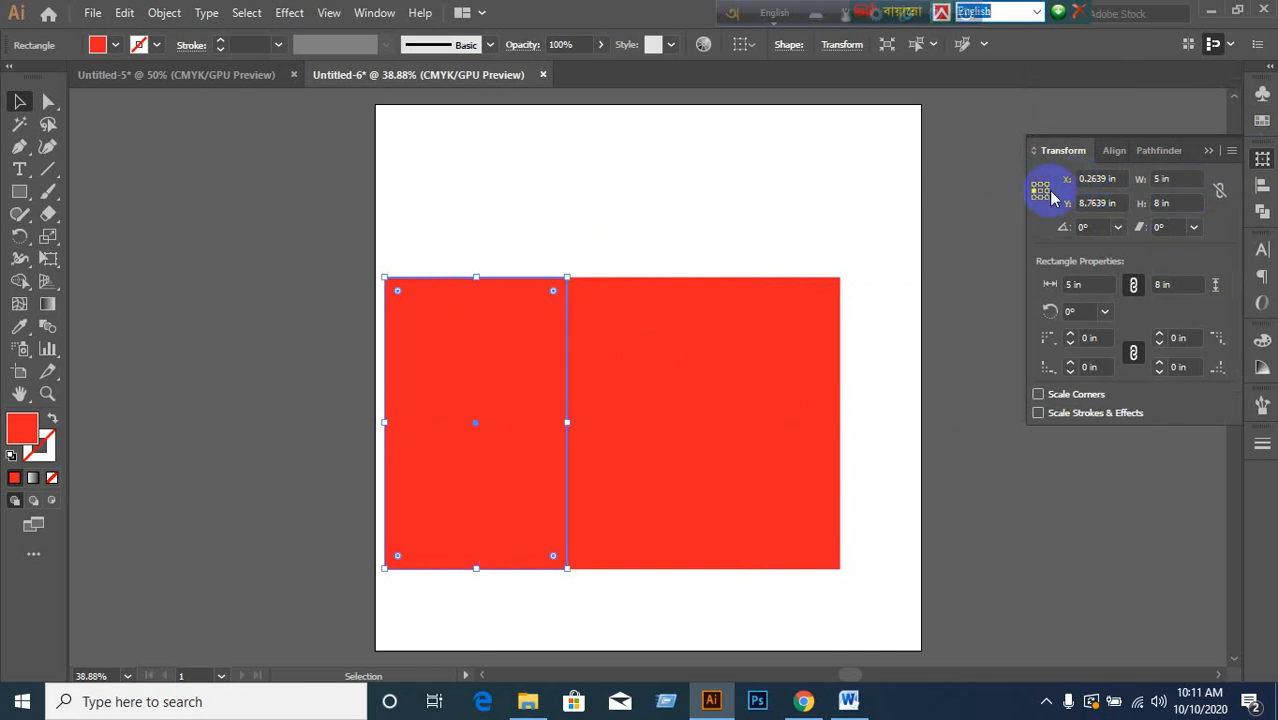
- Set the leftmost rectangle's width to 2.5 in with its right edge as the reference point
{"action": "left_click", "coordinate": [1047, 192]}
{"action": "left_click", "coordinate": [1172, 179]}
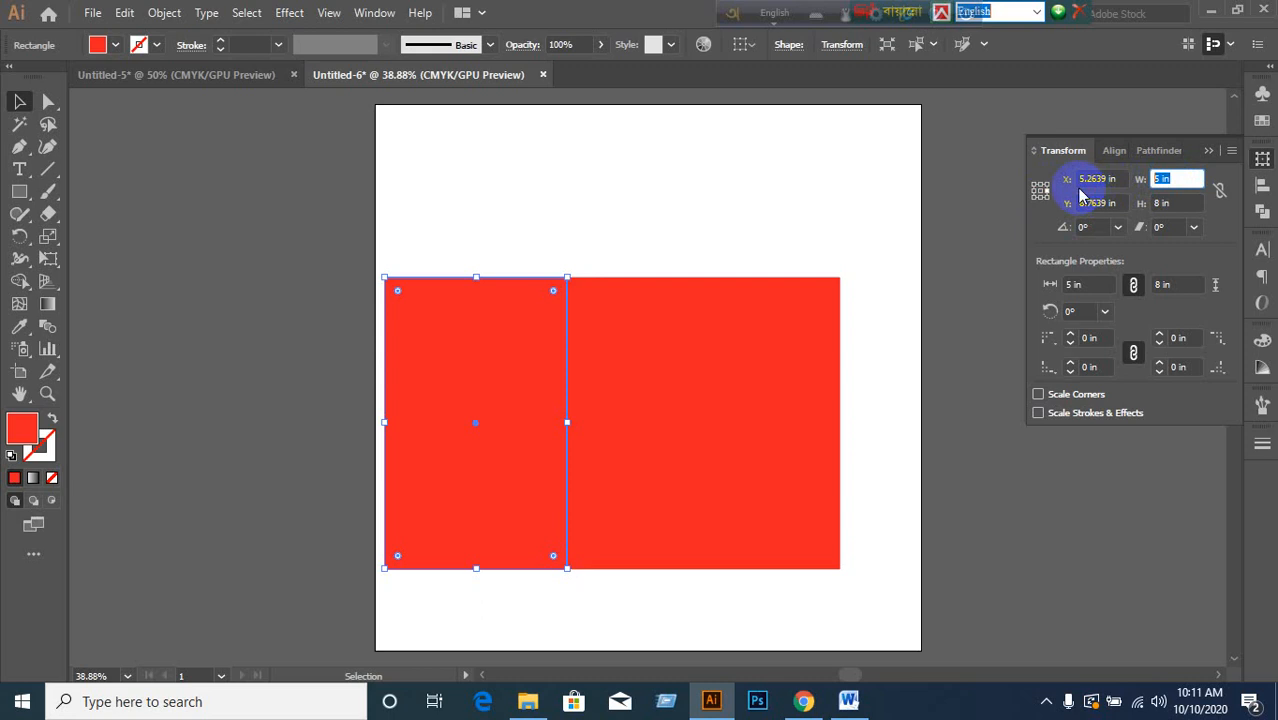
{"action": "type", "text": "2.5"}
{"action": "key", "text": "Return"}
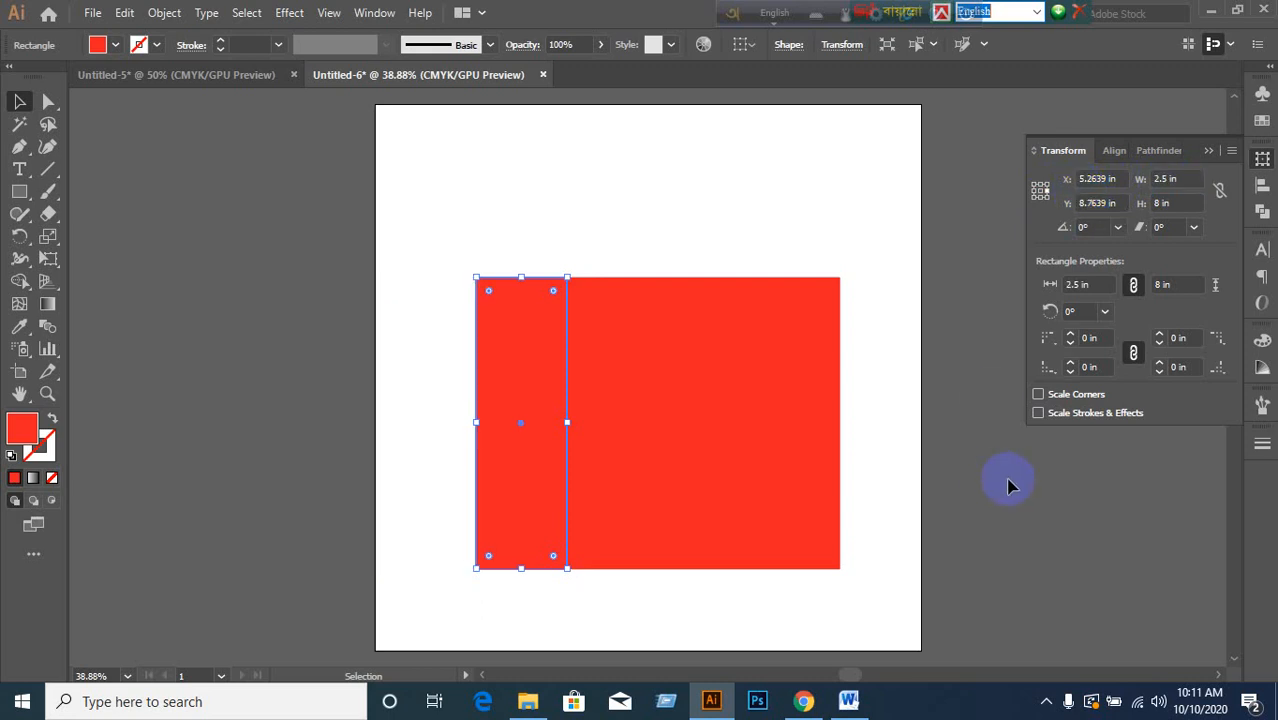
- Check the three panels against the participant's shared screen in the Meet call, and return to Illustrator
{"action": "left_click", "coordinate": [832, 510]}
{"action": "left_click", "coordinate": [804, 701]}
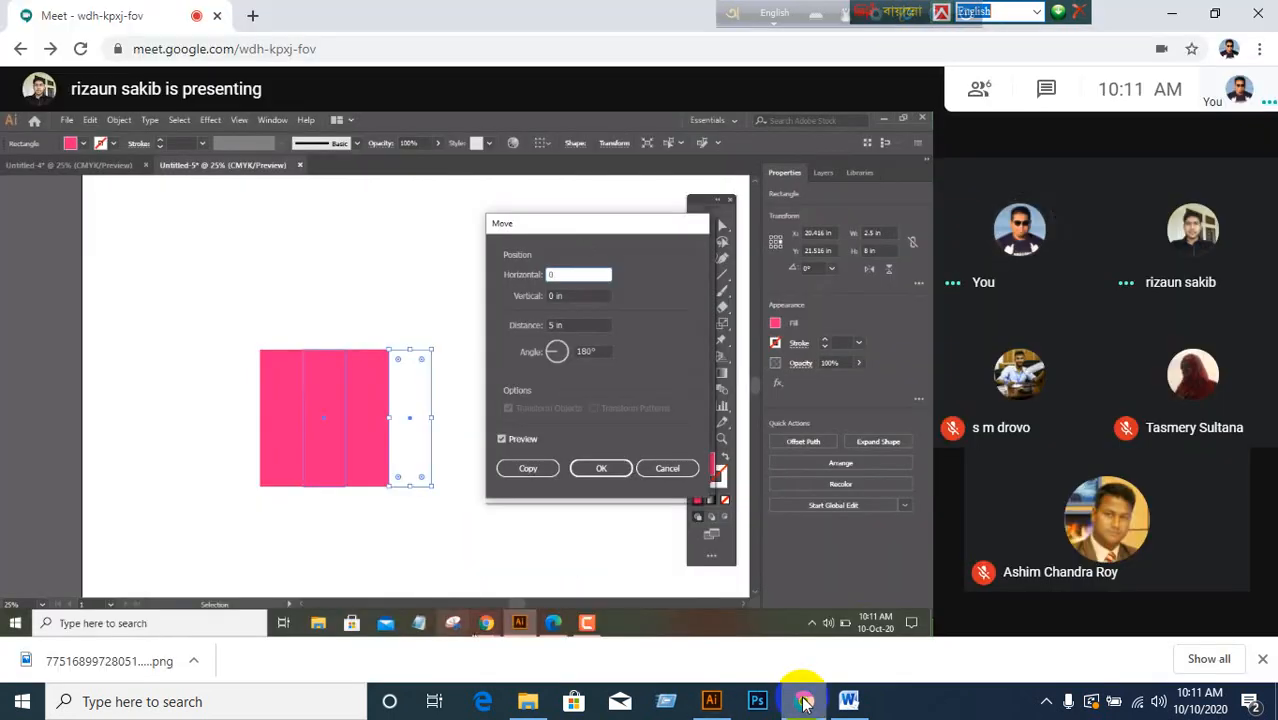
{"action": "left_click", "coordinate": [804, 701]}
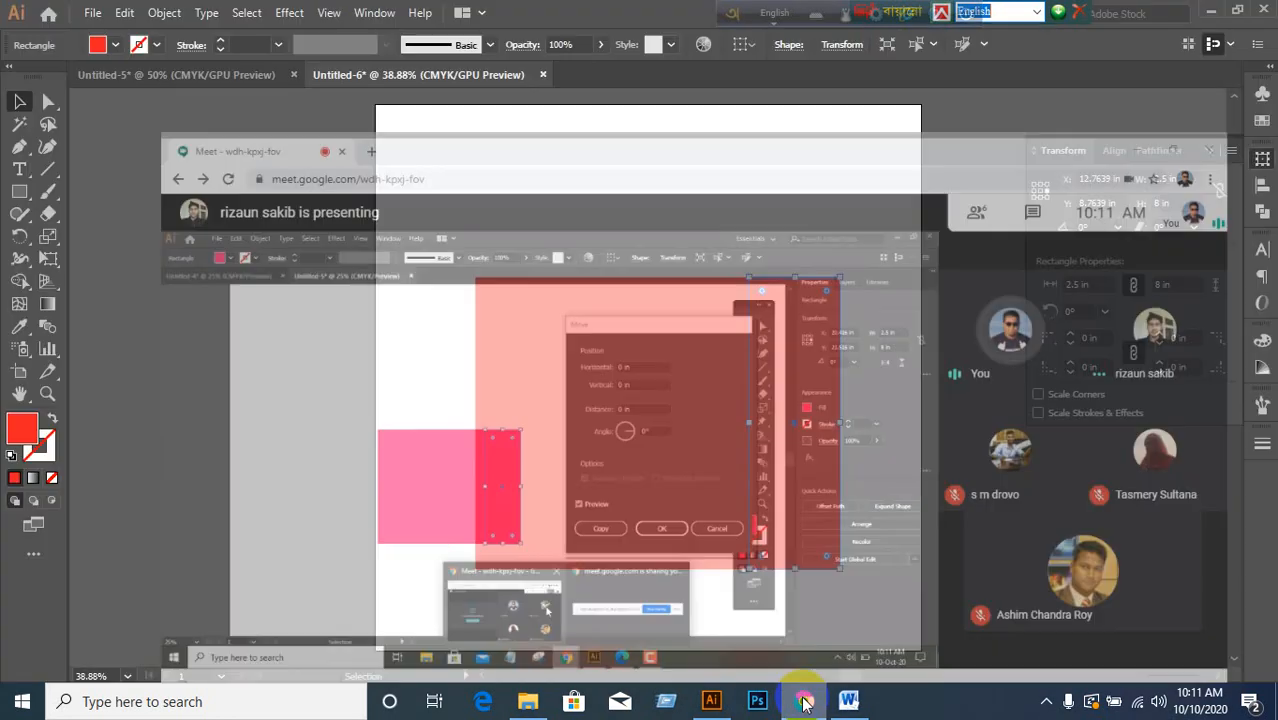
{"action": "left_click", "coordinate": [903, 493]}
{"action": "left_click", "coordinate": [710, 462]}
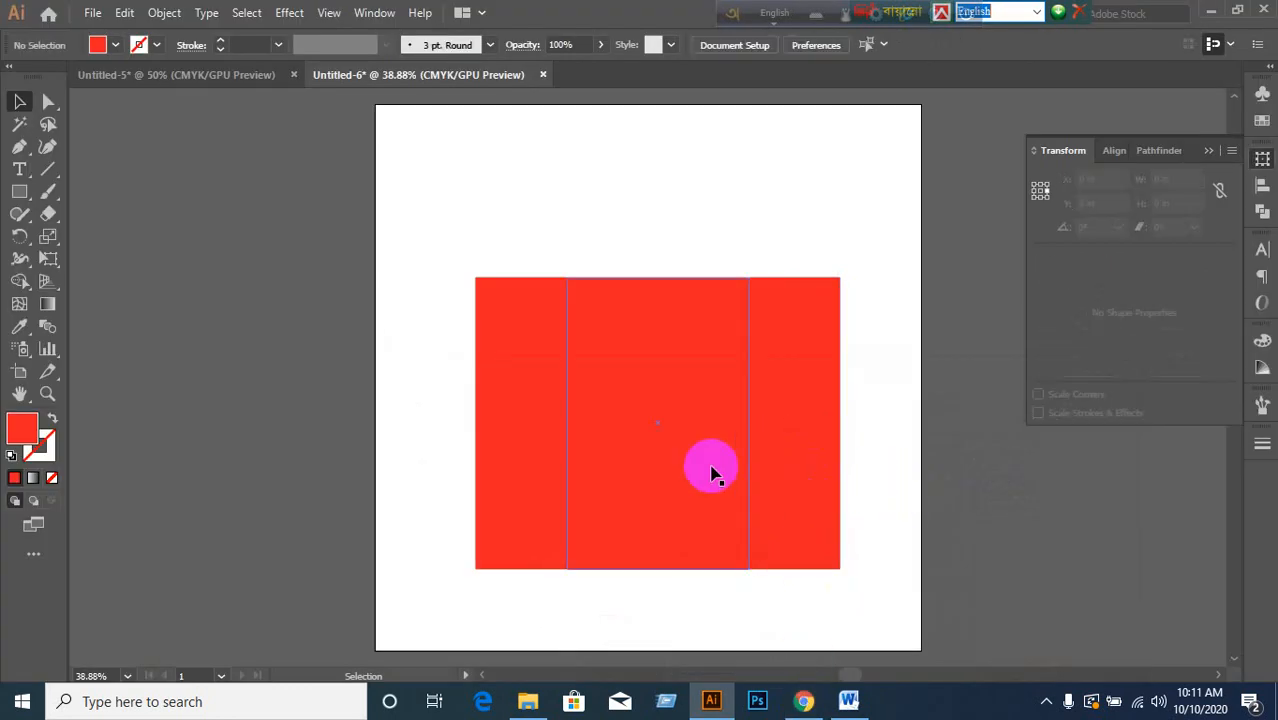
{"action": "left_click", "coordinate": [820, 493]}
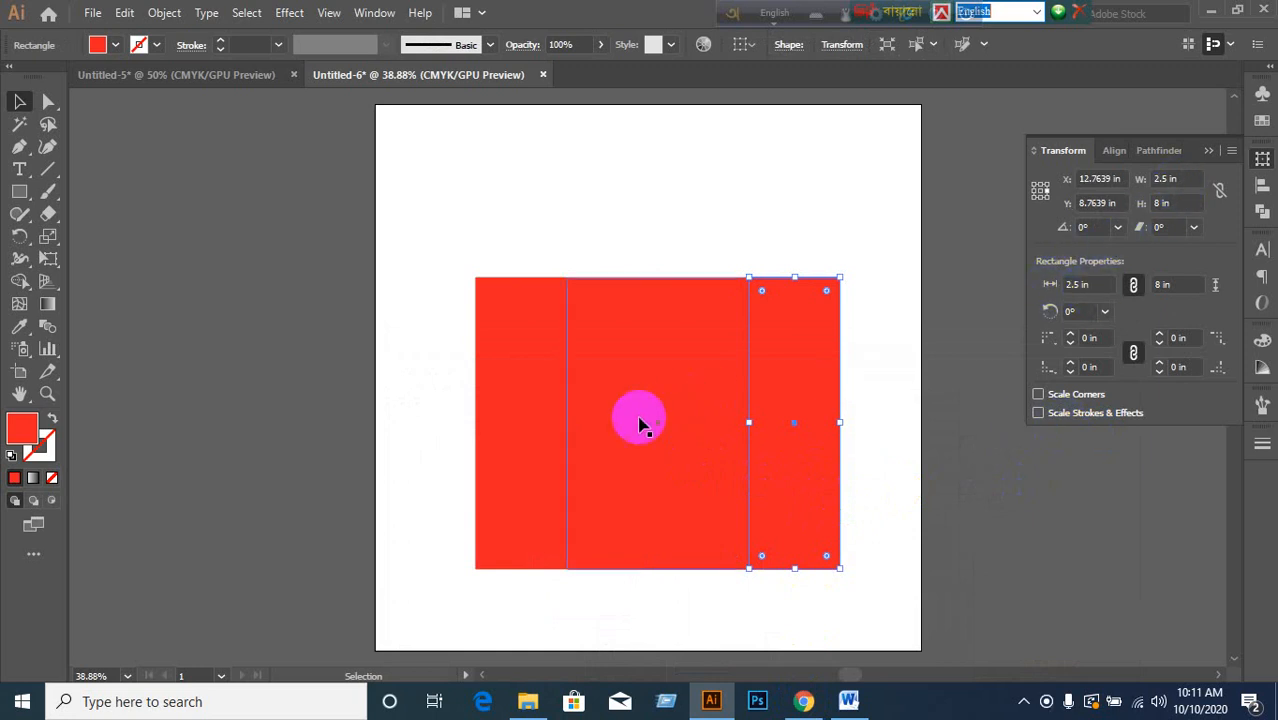
{"action": "left_click", "coordinate": [806, 701]}
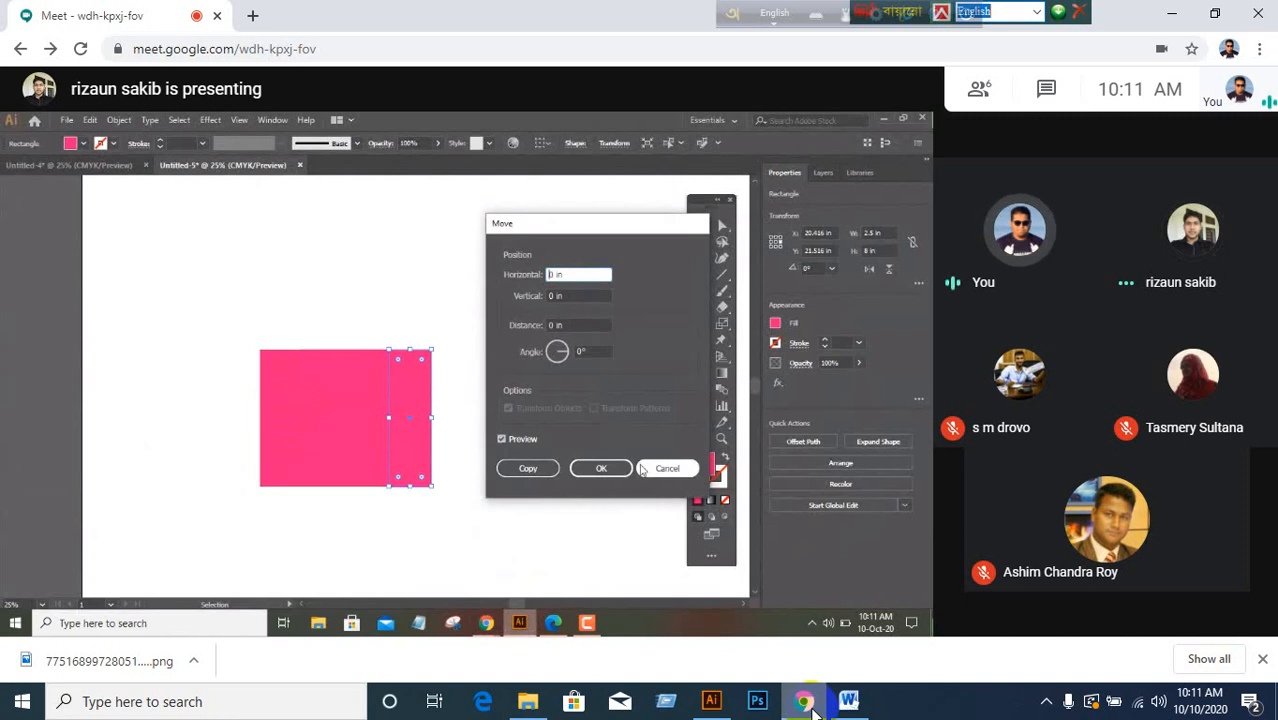
{"action": "left_click", "coordinate": [812, 706]}
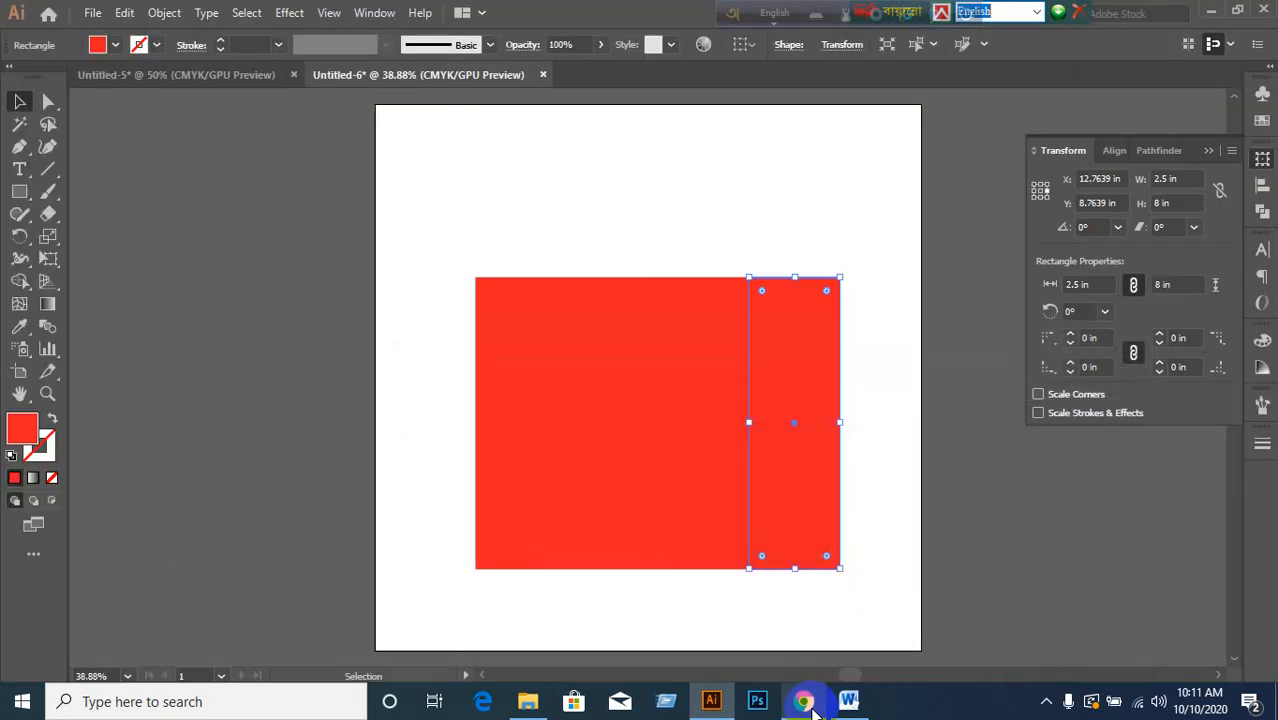
- Copy the rightmost panel with a Move of 2.5 in horizontally and 0 in vertically
{"action": "left_click", "coordinate": [908, 513]}
{"action": "left_click", "coordinate": [807, 500]}
{"action": "key", "text": "Return"}
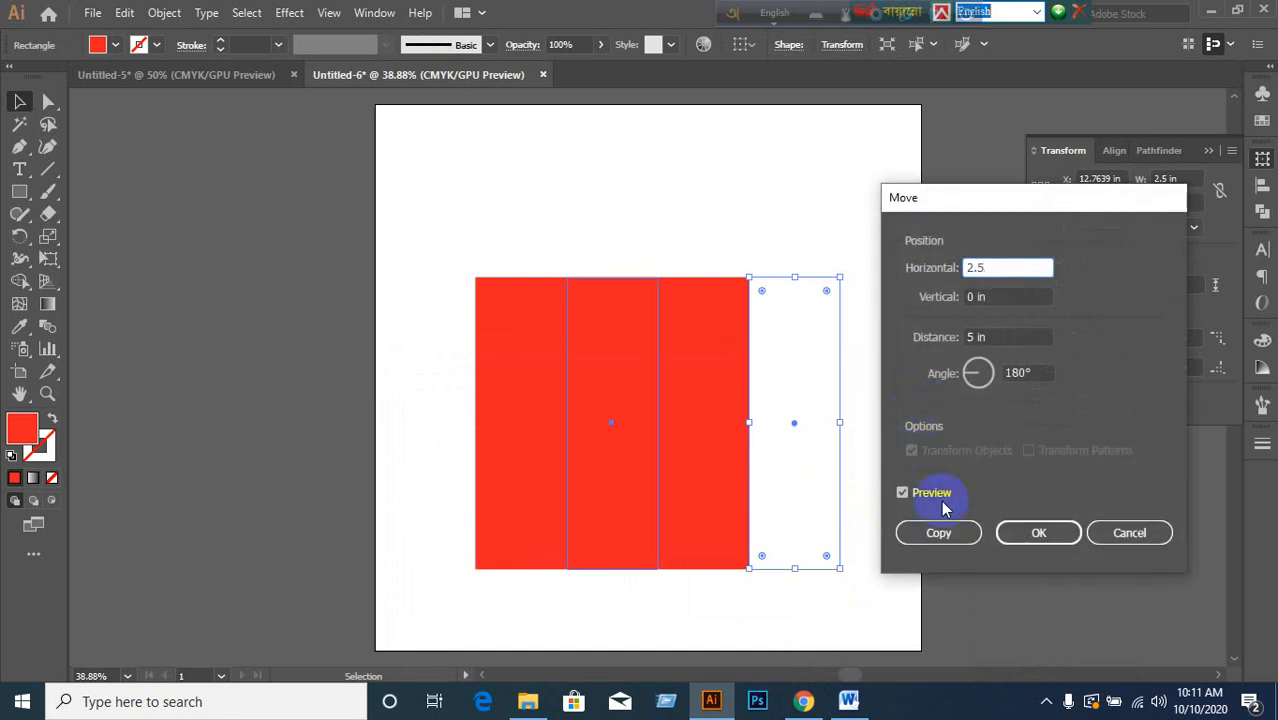
{"action": "left_click", "coordinate": [939, 535]}
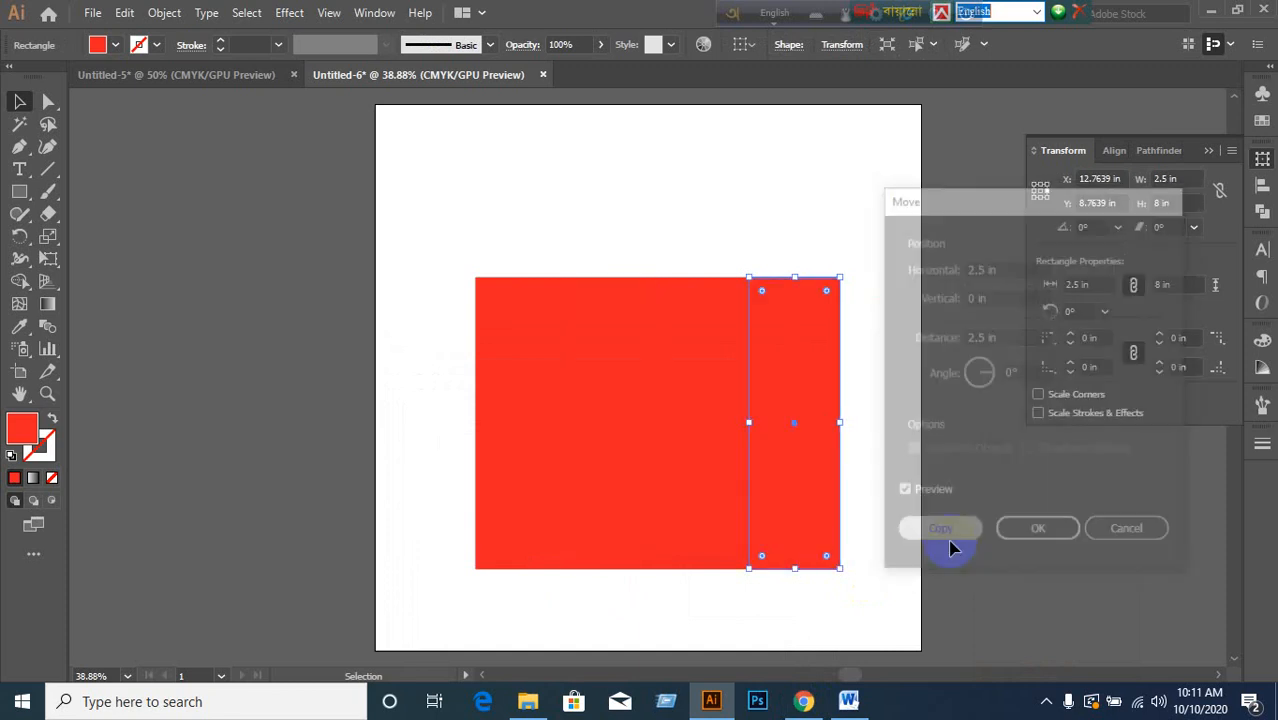
- Set the new panel's width to 0.5 in with its left edge as the reference point
{"action": "left_click", "coordinate": [1035, 194]}
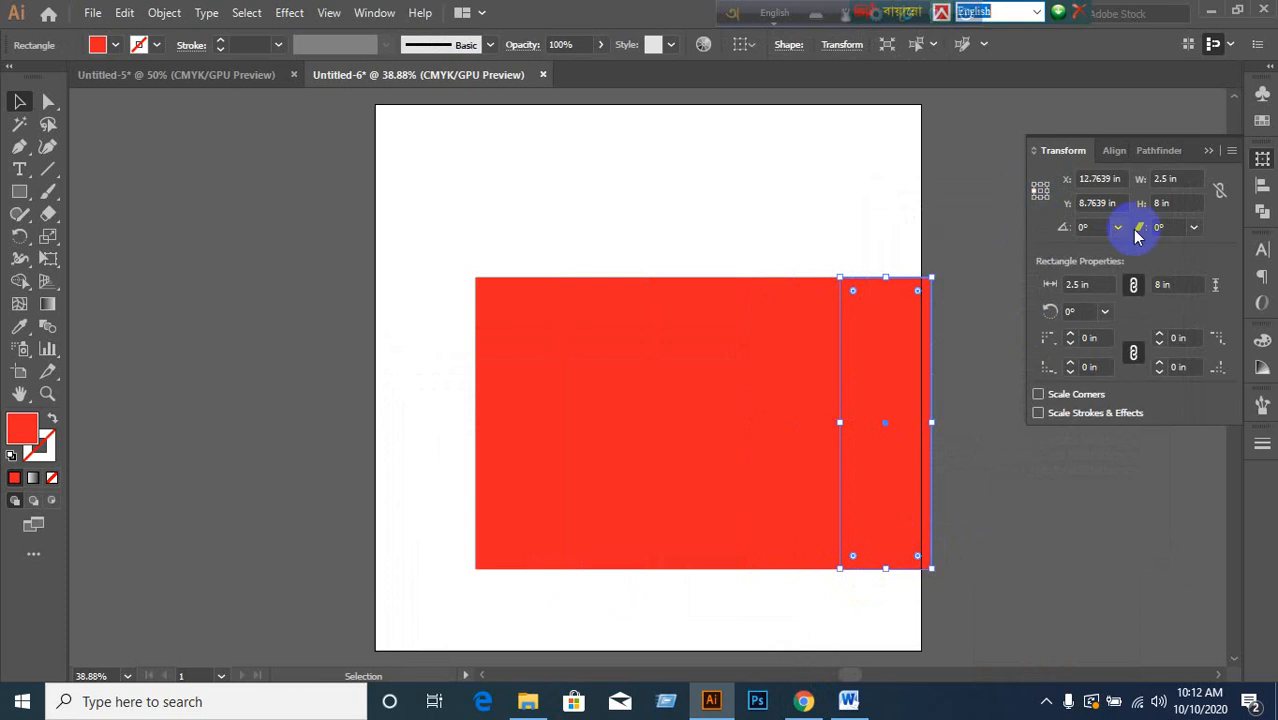
{"action": "left_click", "coordinate": [1170, 179]}
{"action": "type", "text": "0.5"}
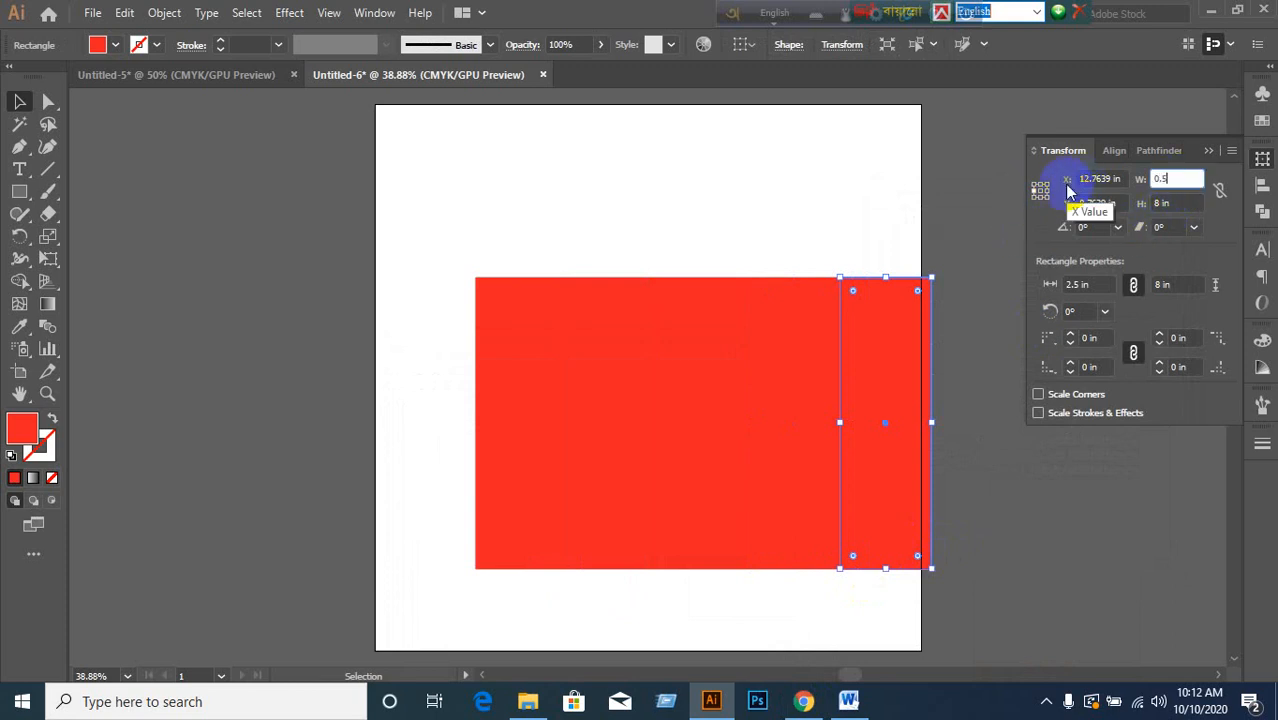
{"action": "key", "text": "Return"}
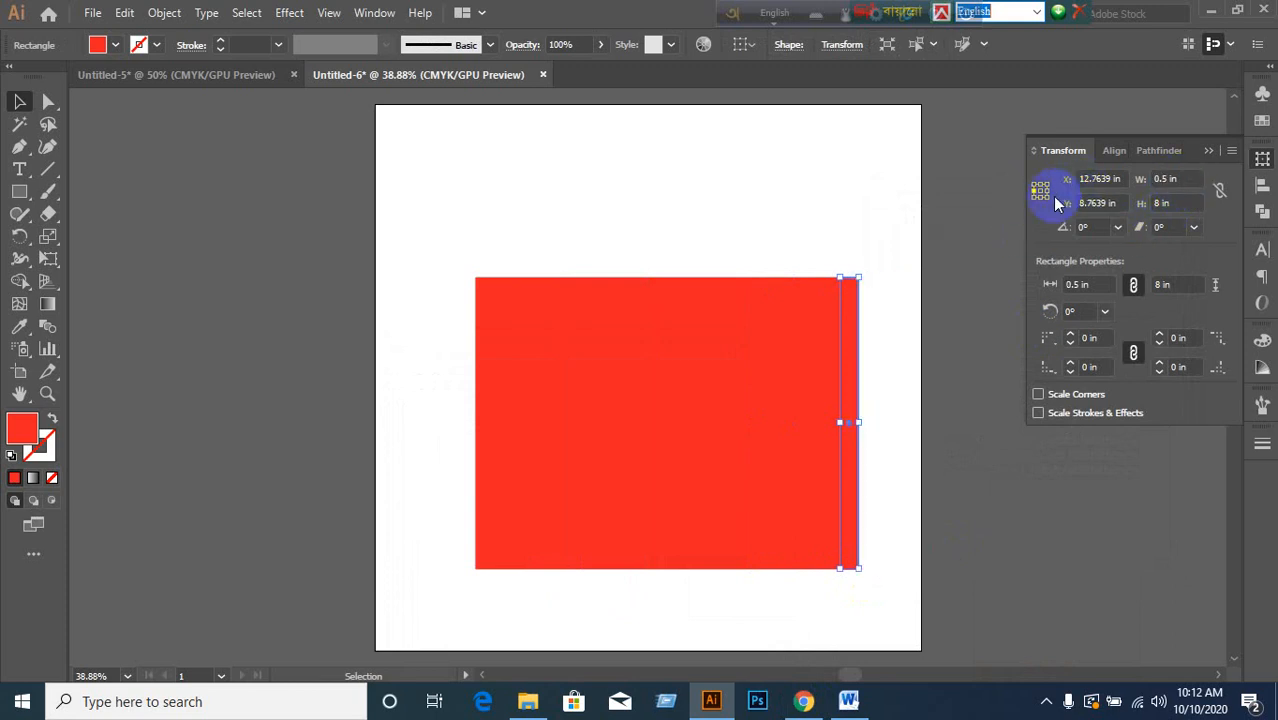
- Try copying the 0.5 in strip with a Move of -10 in horizontally, and delete the misplaced copy
{"action": "key", "text": "Return"}
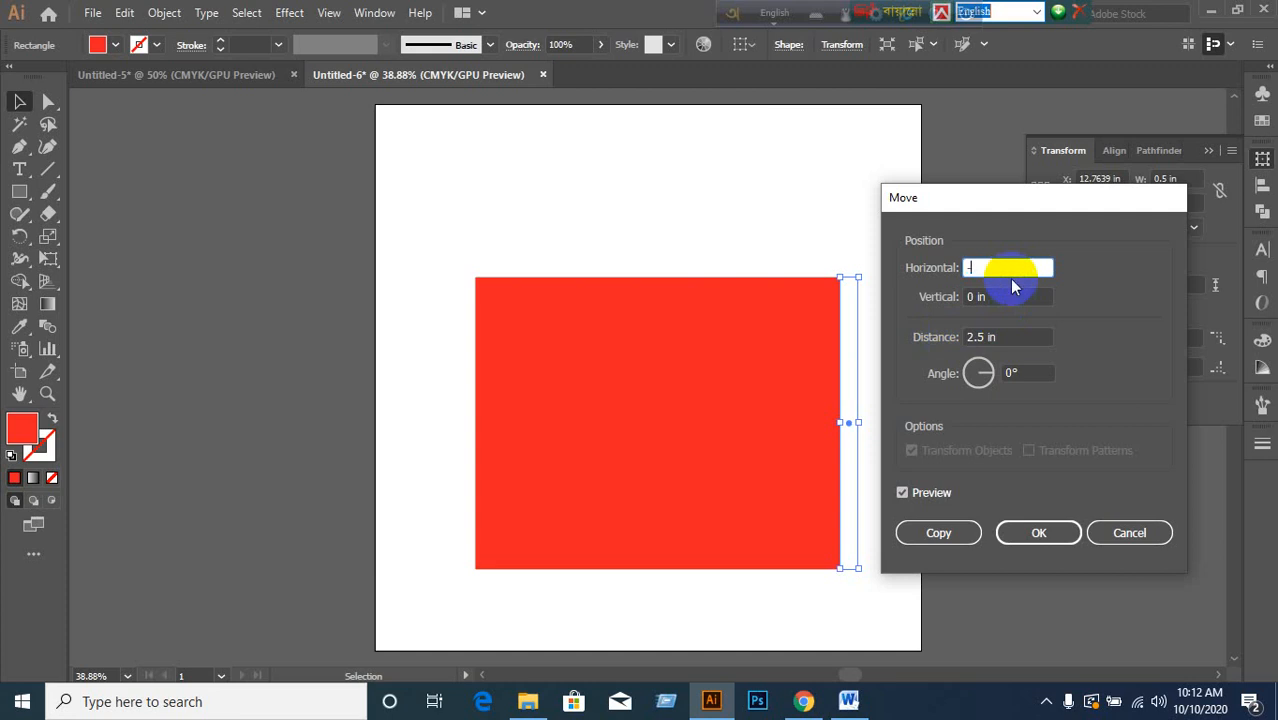
{"action": "left_click", "coordinate": [929, 533]}
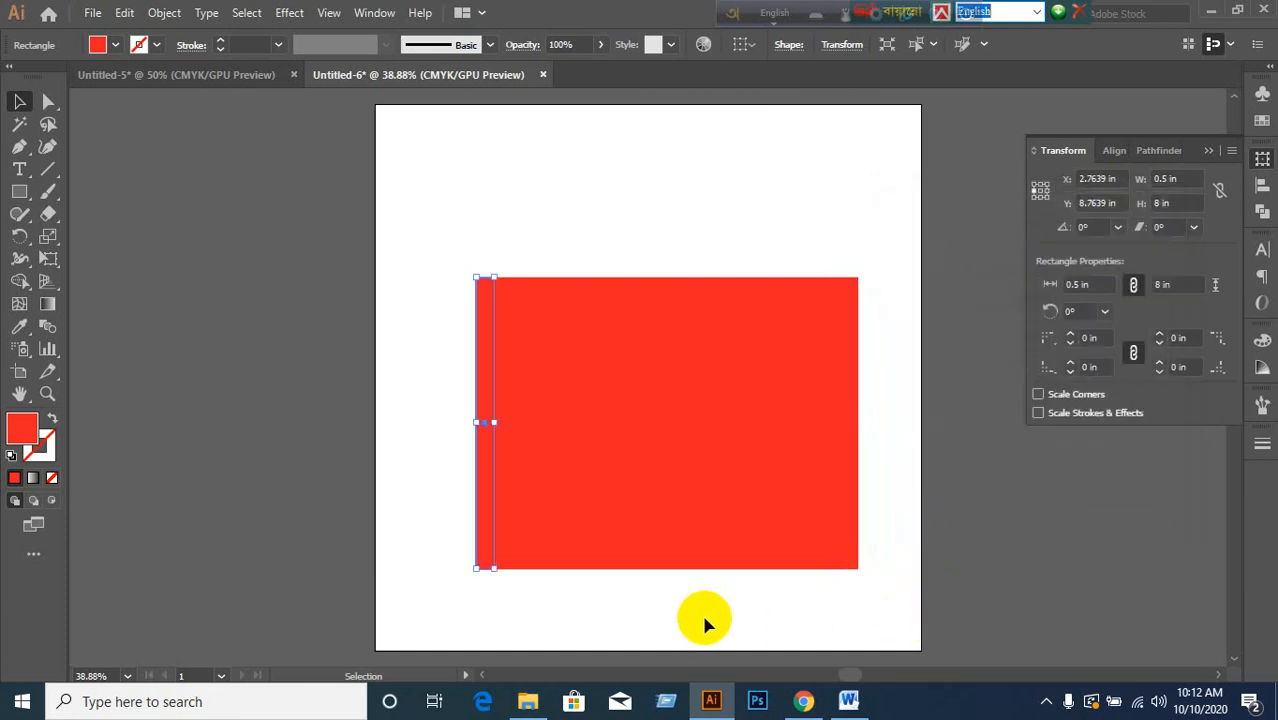
{"action": "left_click", "coordinate": [645, 618]}
{"action": "left_click_drag", "start_coordinate": [492, 566], "coordinate": [359, 568]}
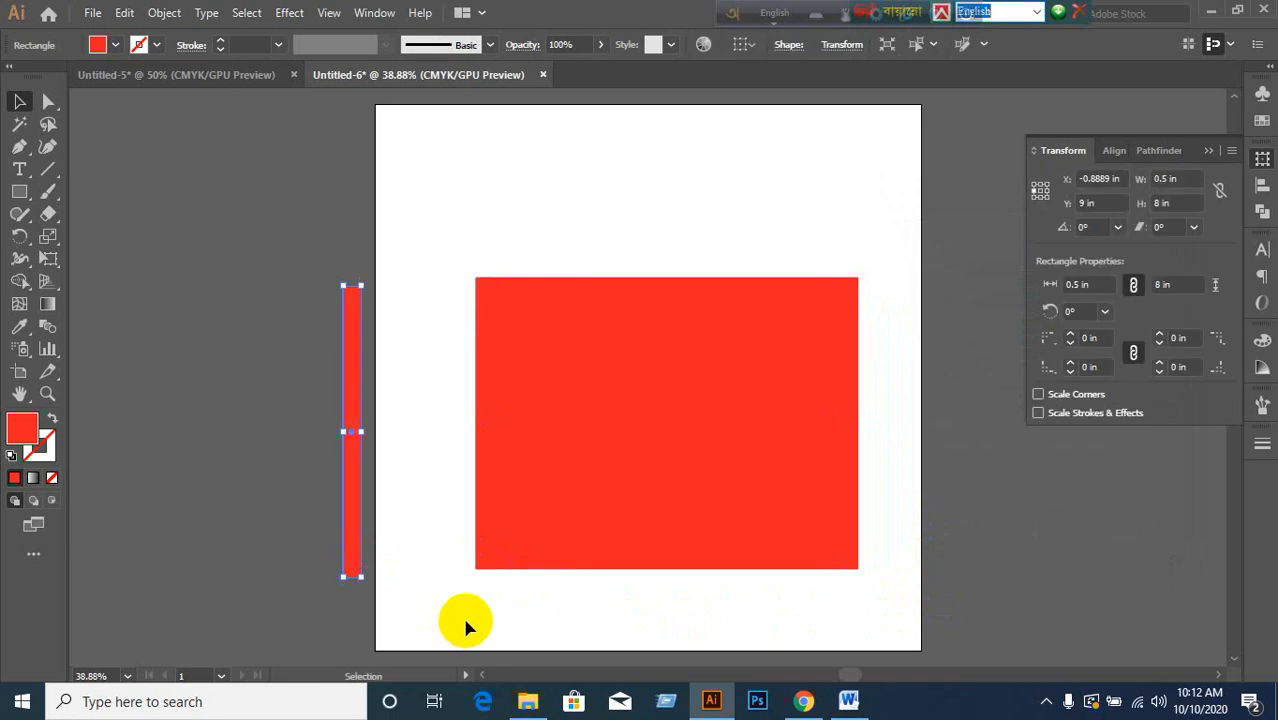
{"action": "key", "text": "Delete"}
{"action": "left_click", "coordinate": [528, 536]}
{"action": "left_click_drag", "start_coordinate": [620, 497], "coordinate": [887, 497]}
{"action": "left_click", "coordinate": [856, 499]}
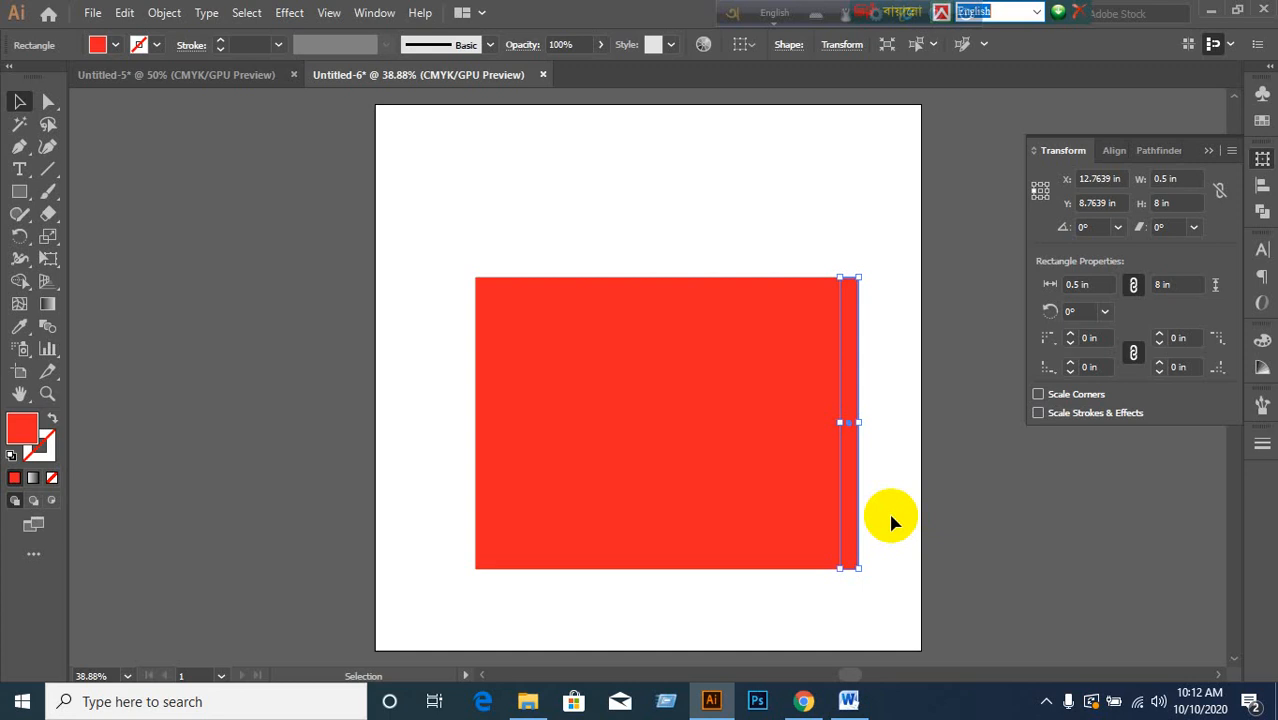
{"action": "key", "text": "Return"}
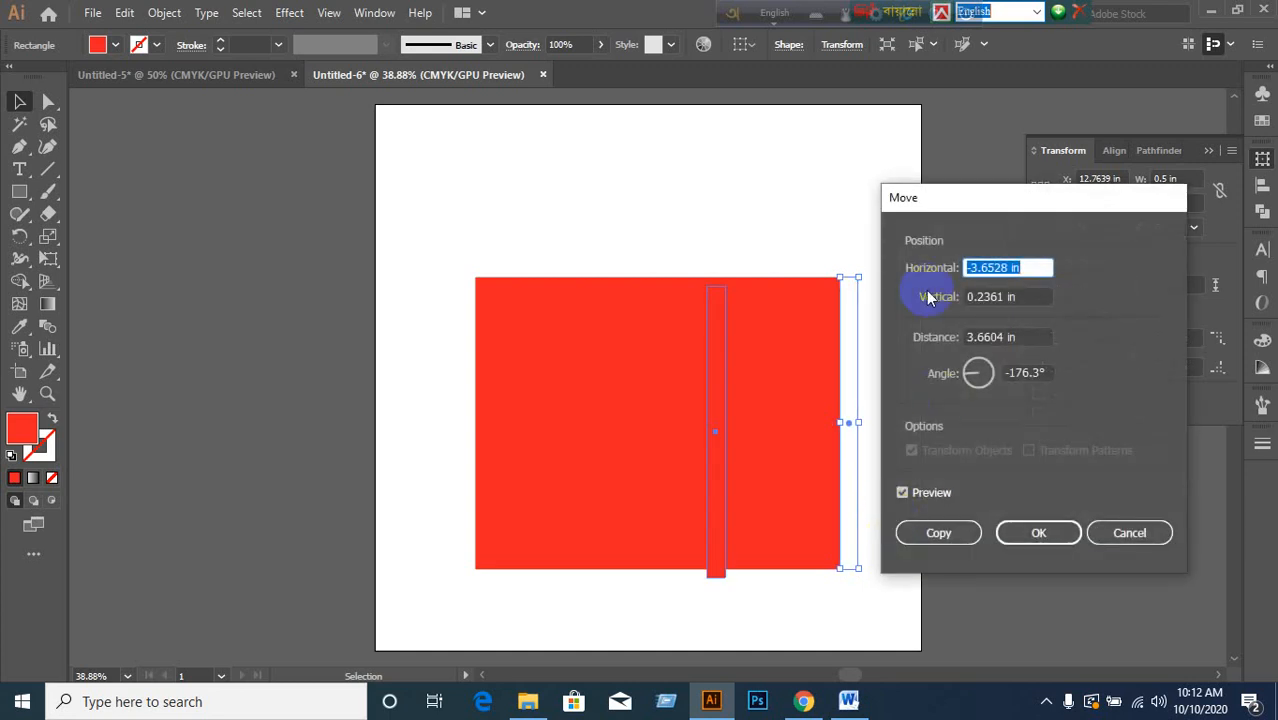
{"action": "type", "text": "-10.5"}
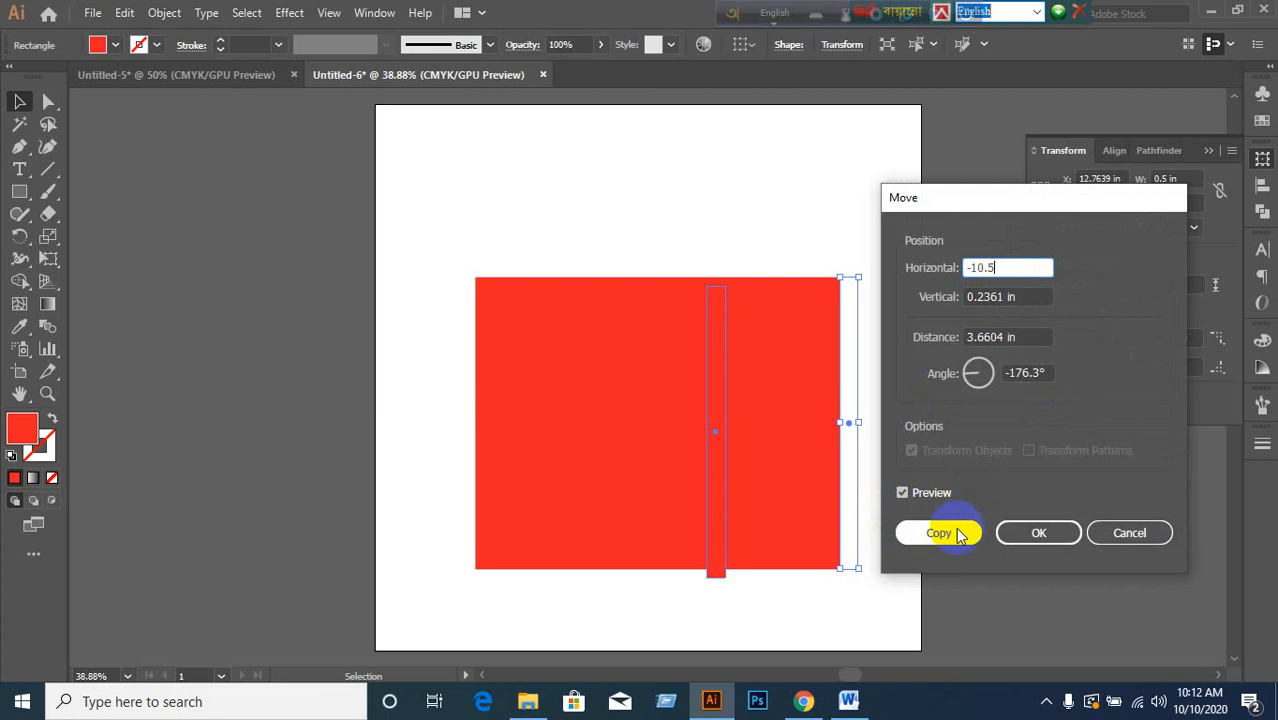
{"action": "left_click", "coordinate": [1131, 533]}
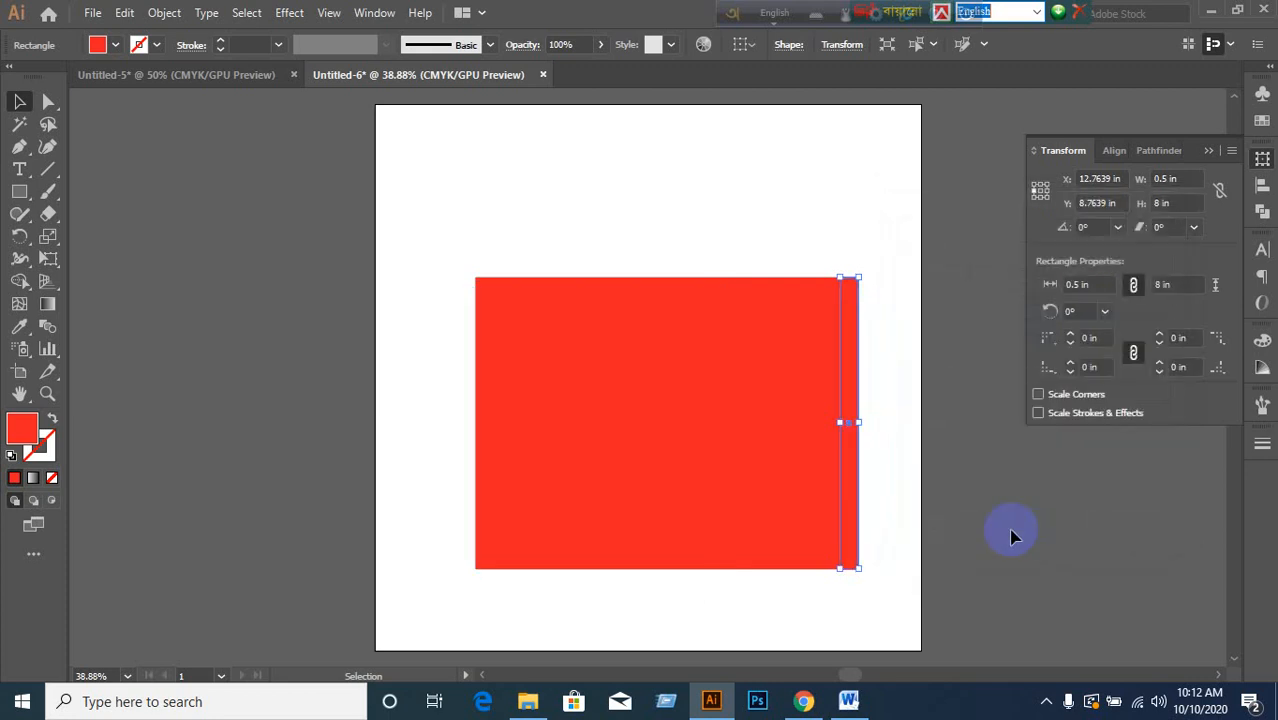
- Try copying the right-hand strip with a Move of -10 in horizontally and 0 in vertically, and delete the copy
{"action": "key", "text": "Return"}
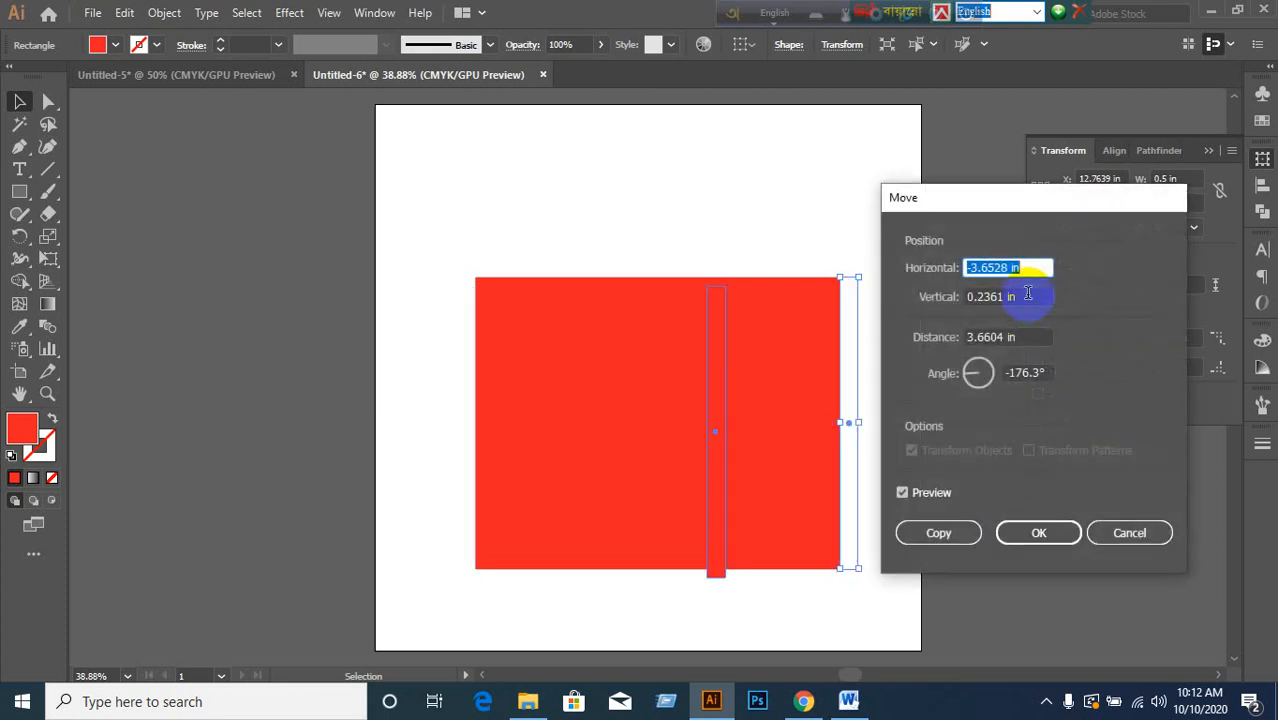
{"action": "left_click", "coordinate": [1027, 294]}
{"action": "type", "text": "0"}
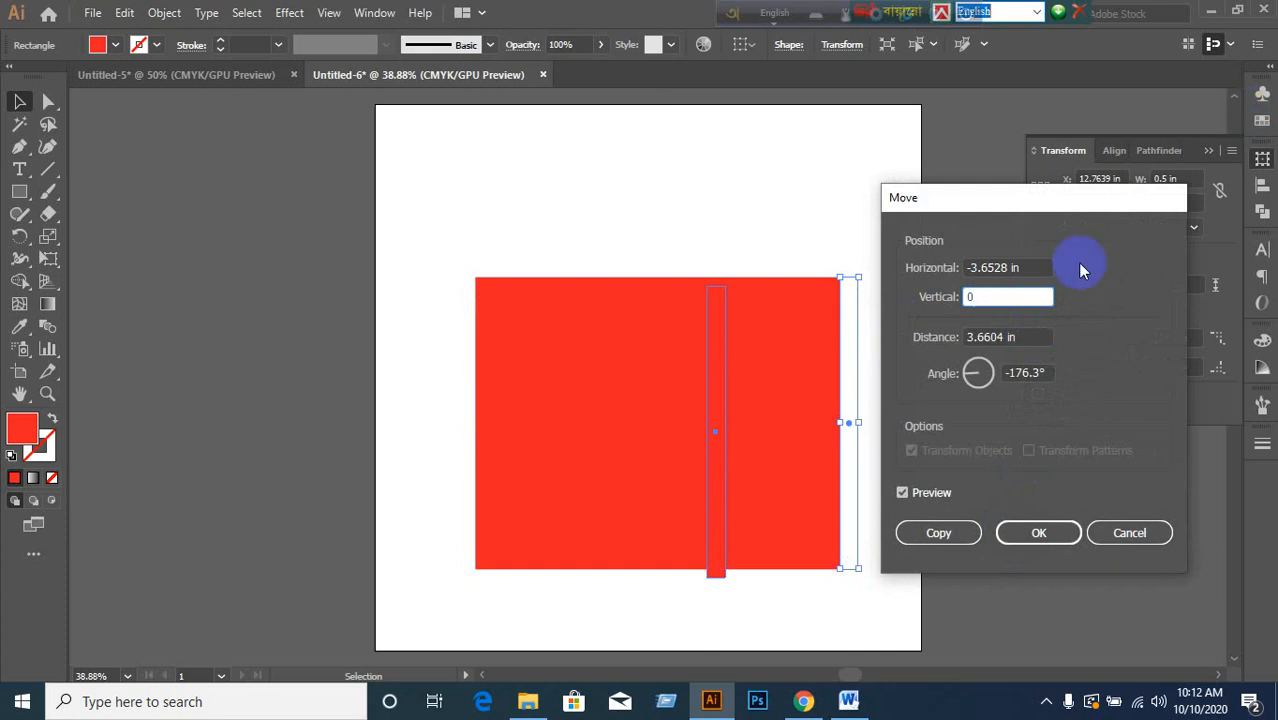
{"action": "left_click", "coordinate": [1022, 268]}
{"action": "type", "text": "10"}
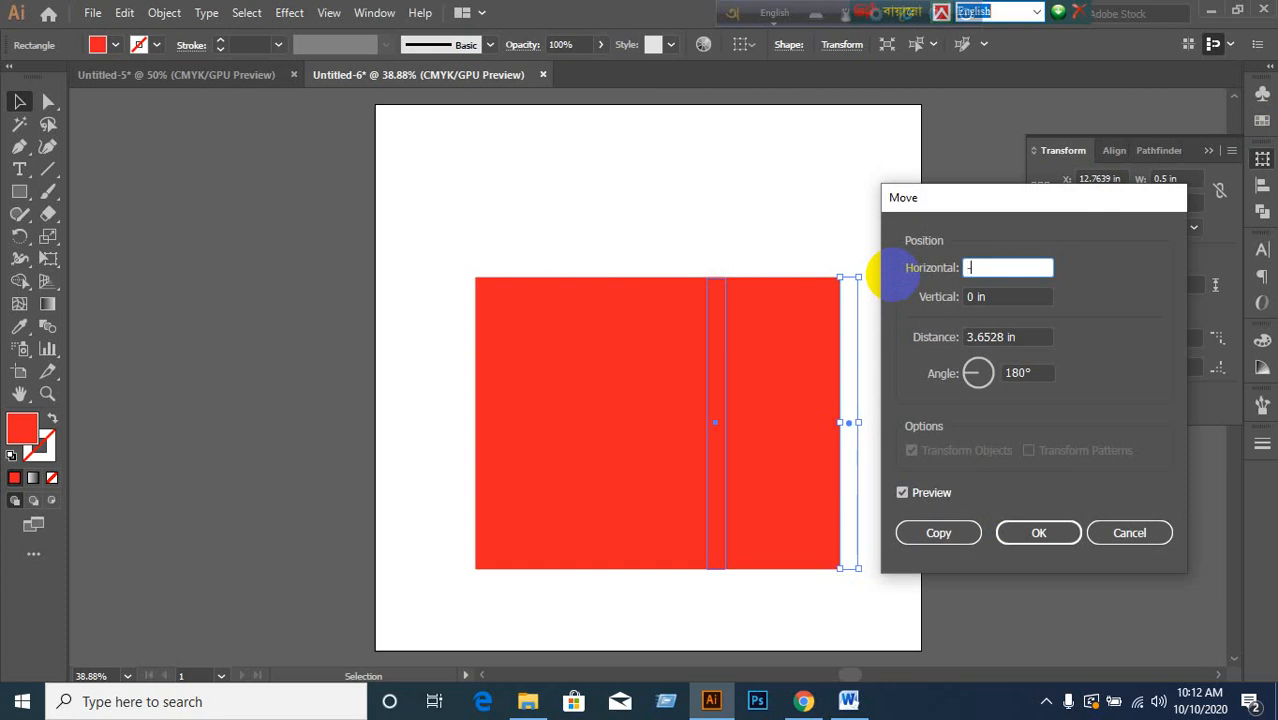
{"action": "left_click", "coordinate": [929, 532]}
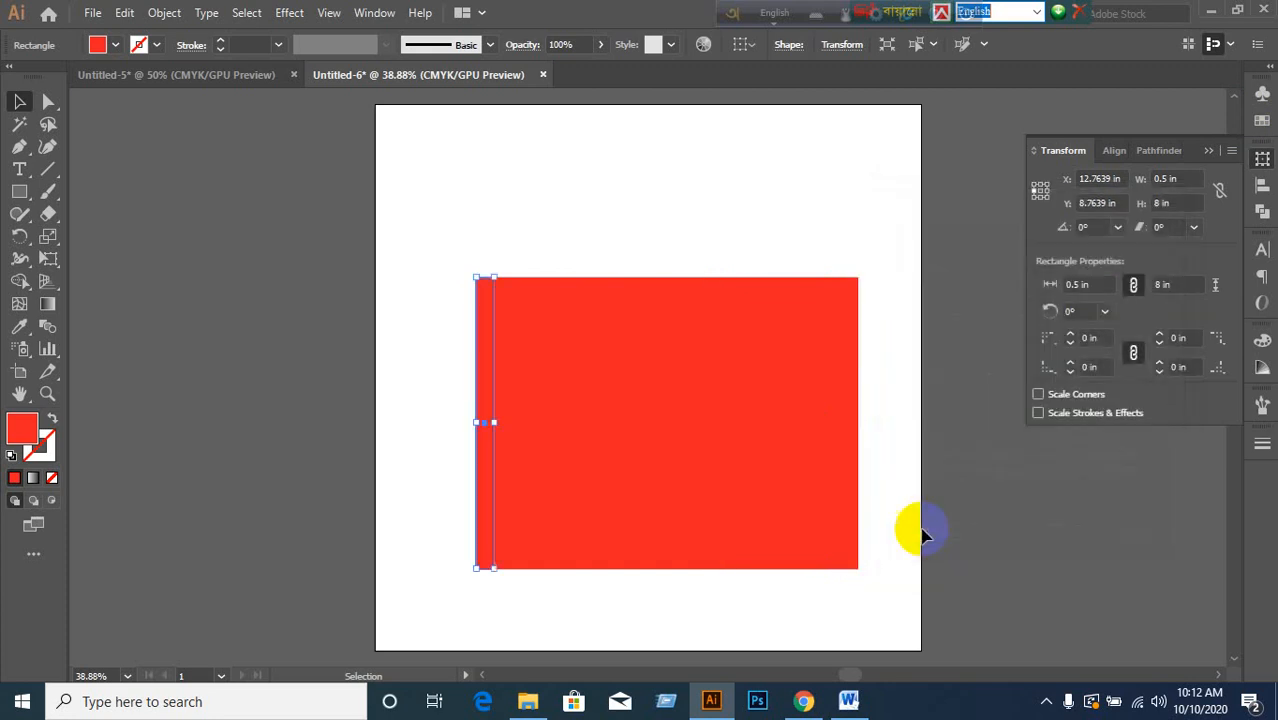
{"action": "left_click", "coordinate": [354, 511]}
{"action": "left_click_drag", "start_coordinate": [484, 533], "coordinate": [408, 522]}
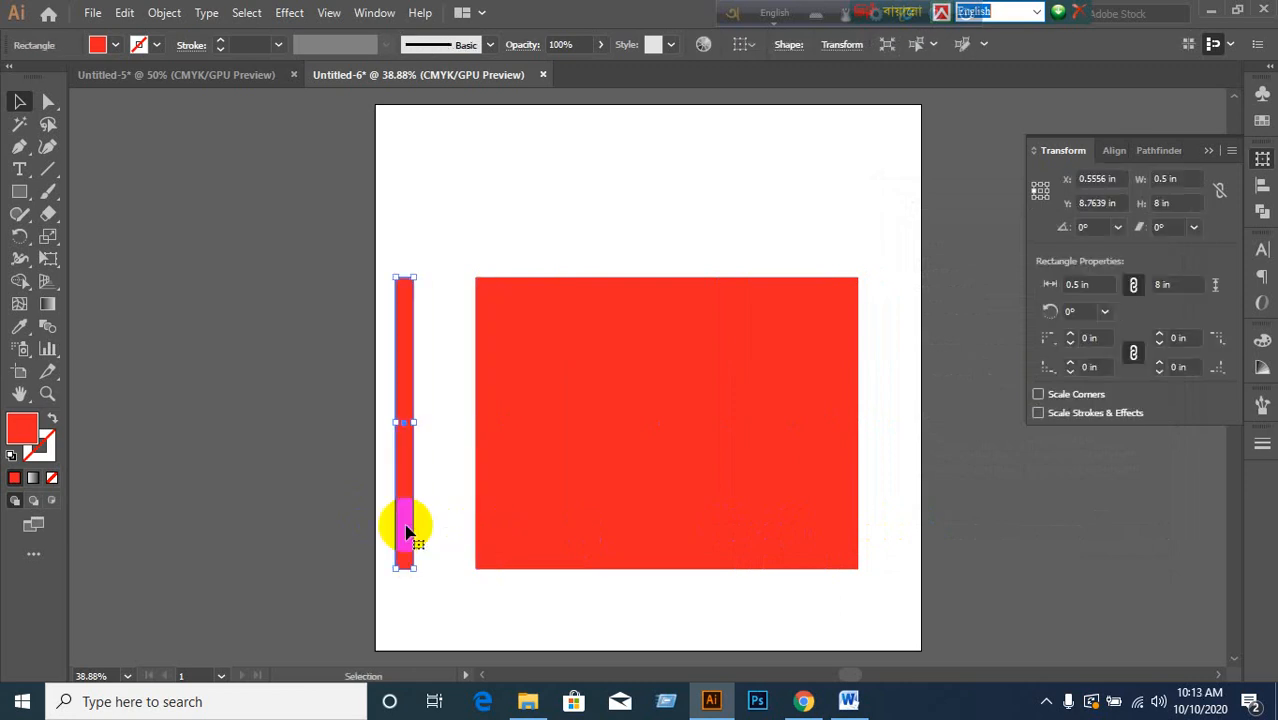
{"action": "key", "text": "Delete"}
- Copy the 0.5 in strip at the right edge with a Move of -10.5 in horizontally and 0 in vertically
{"action": "left_click", "coordinate": [620, 536]}
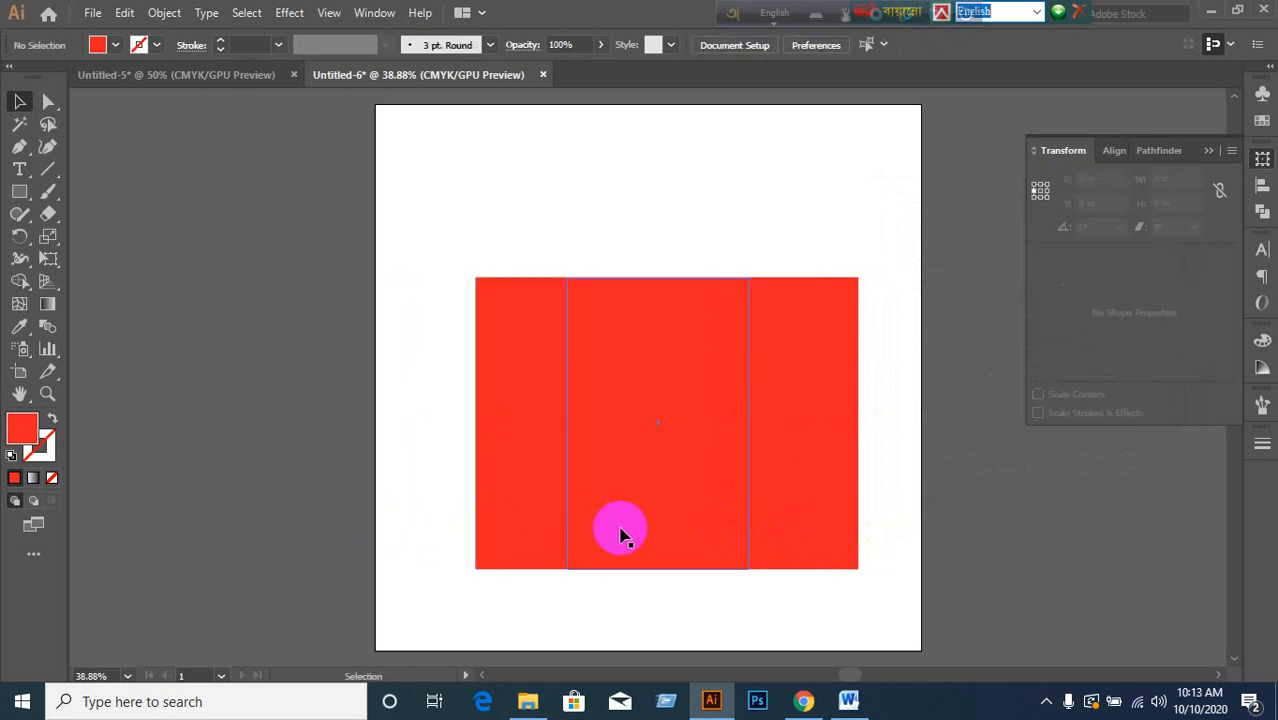
{"action": "left_click", "coordinate": [507, 505]}
{"action": "left_click", "coordinate": [650, 496]}
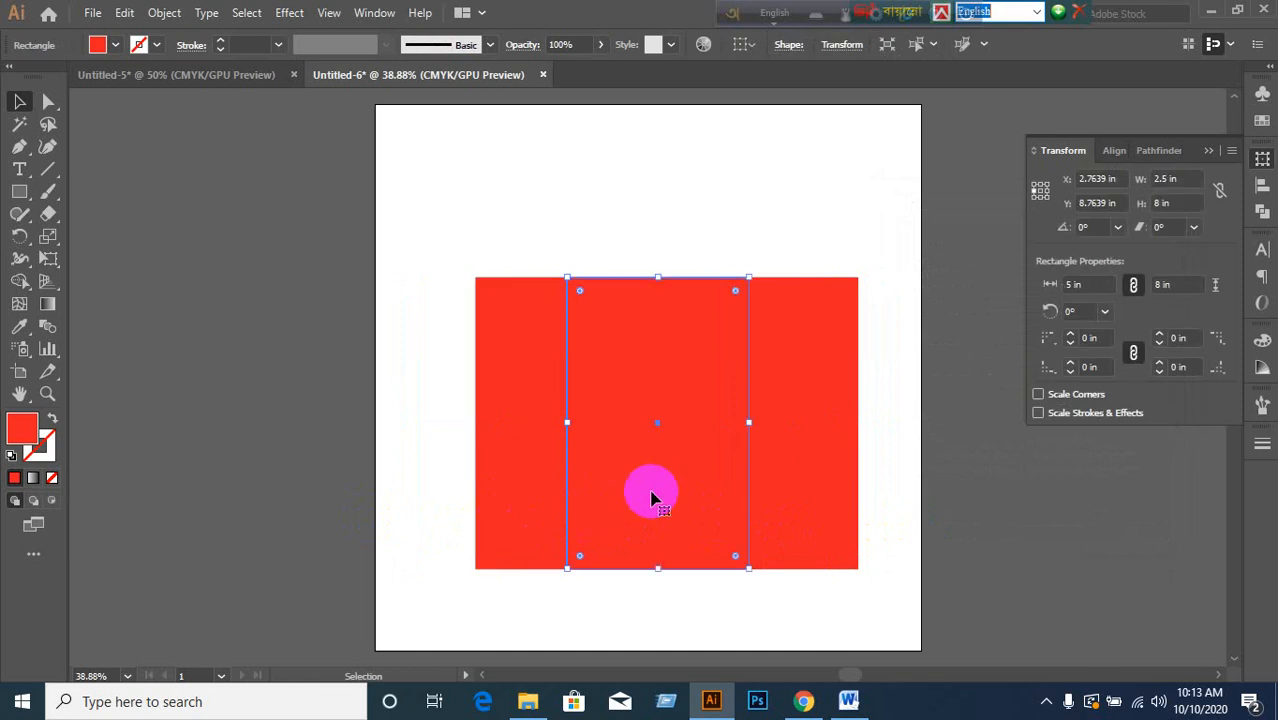
{"action": "left_click", "coordinate": [810, 456]}
{"action": "left_click", "coordinate": [848, 466]}
{"action": "key", "text": "Return"}
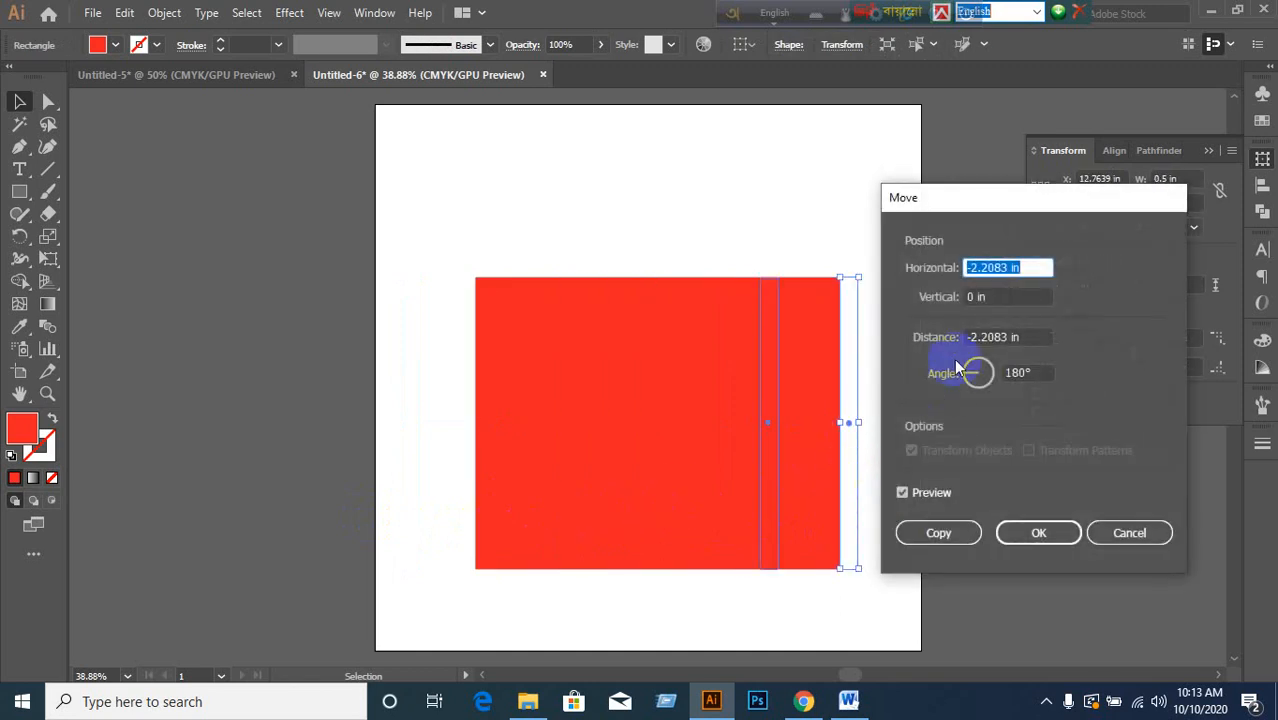
{"action": "type", "text": "-10.5"}
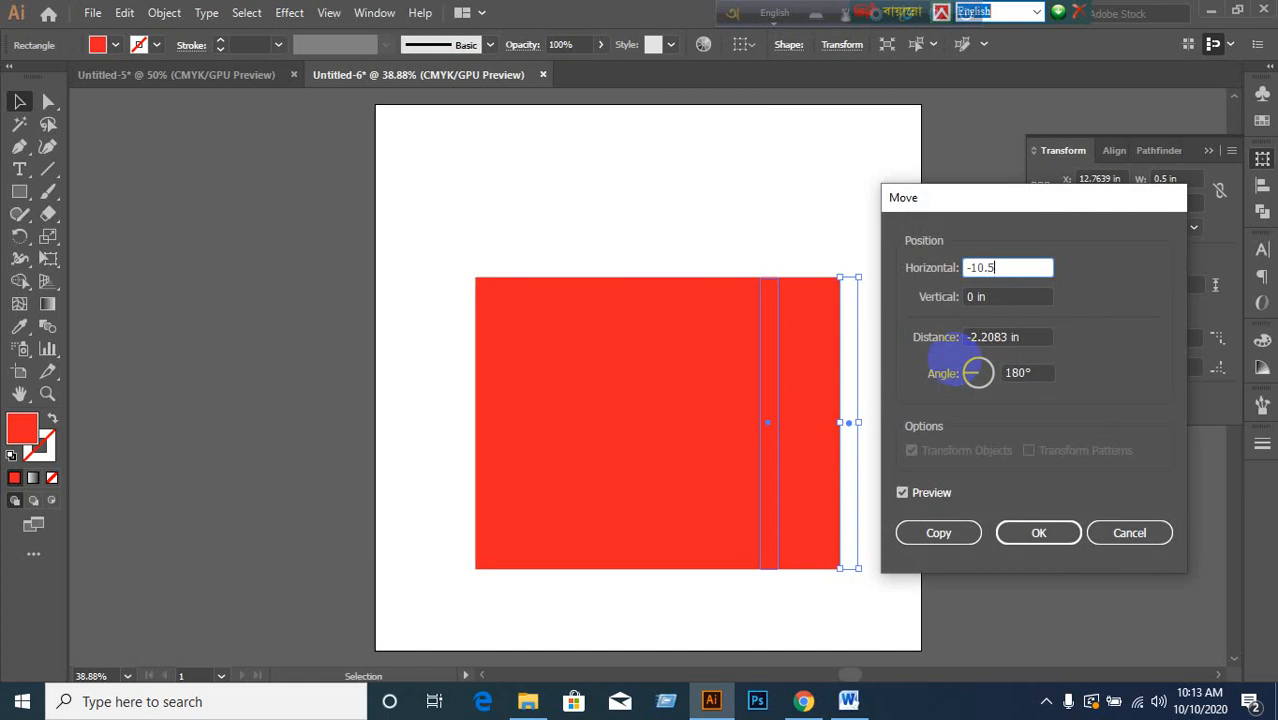
{"action": "left_click", "coordinate": [938, 533]}
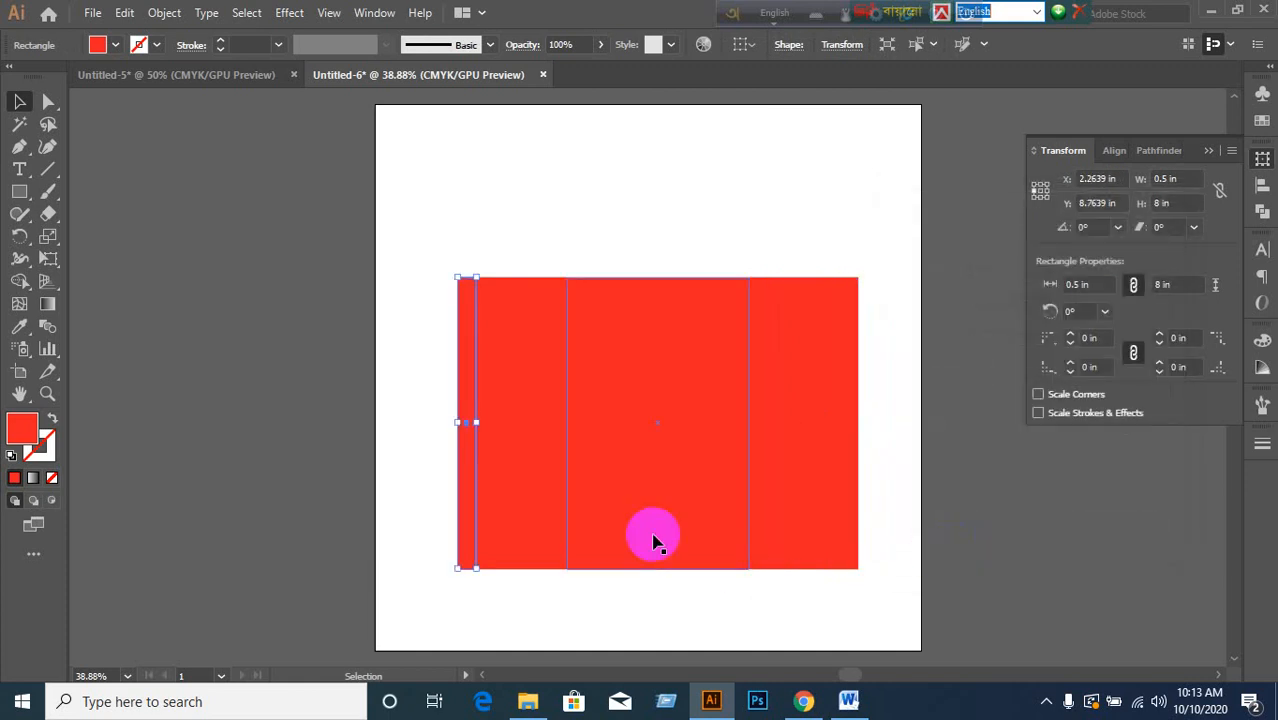
- Select the left strip, the three panels and the right strip in turn to review the wrapper layout
{"action": "left_click", "coordinate": [485, 572]}
{"action": "left_click", "coordinate": [466, 550]}
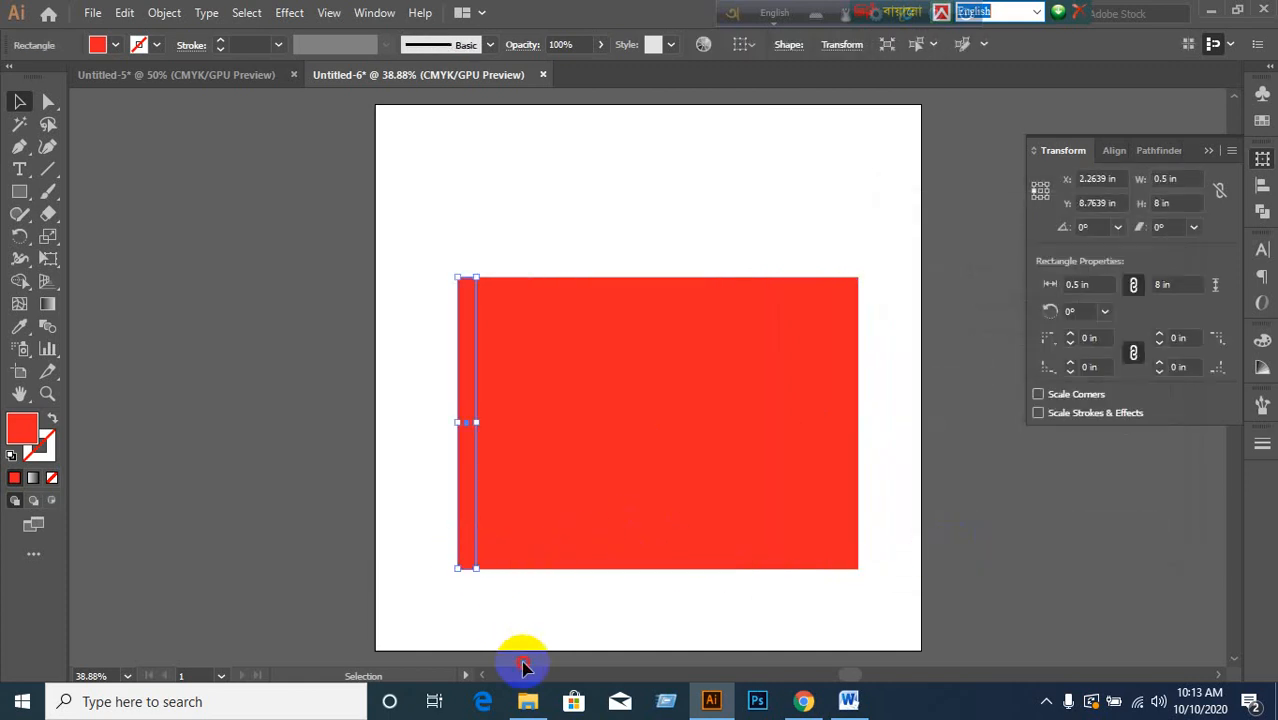
{"action": "left_click", "coordinate": [523, 661]}
{"action": "left_click", "coordinate": [524, 538]}
{"action": "left_click", "coordinate": [624, 510]}
{"action": "left_click", "coordinate": [830, 468]}
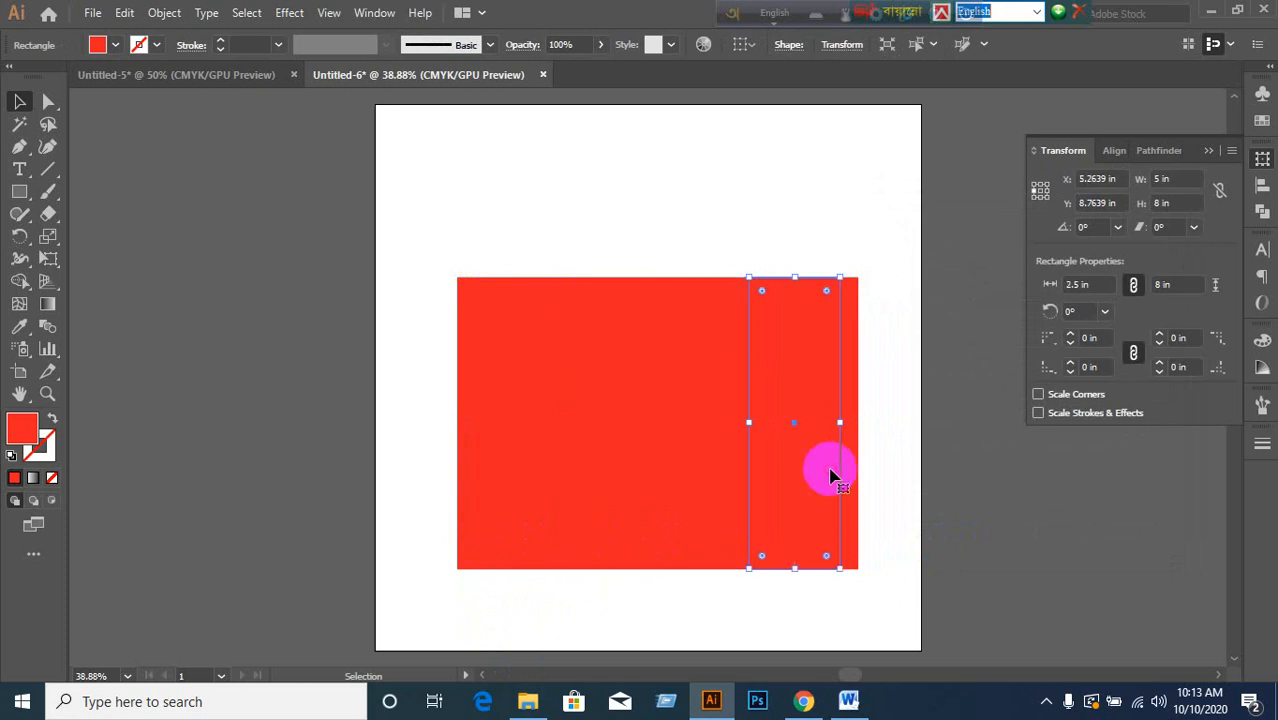
{"action": "left_click", "coordinate": [846, 522]}
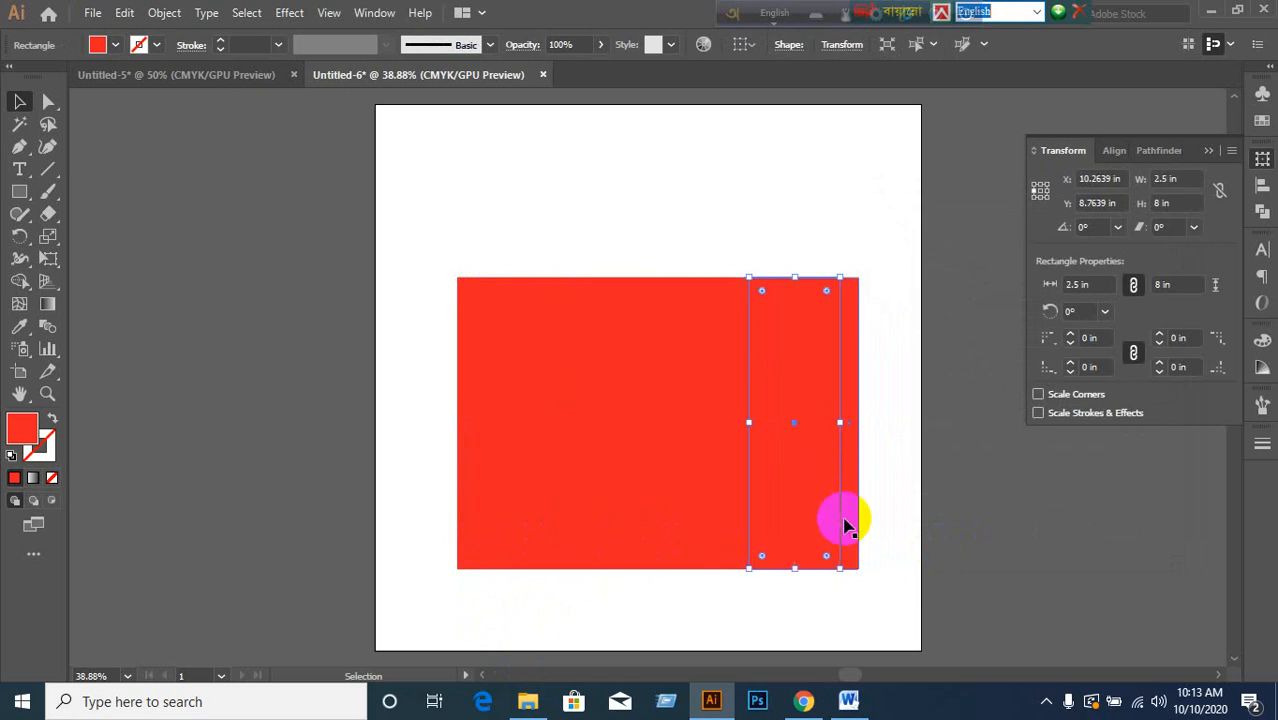
- Check the participant's progress on the shared screen in the Meet call, and return to Illustrator
{"action": "left_click", "coordinate": [803, 700]}
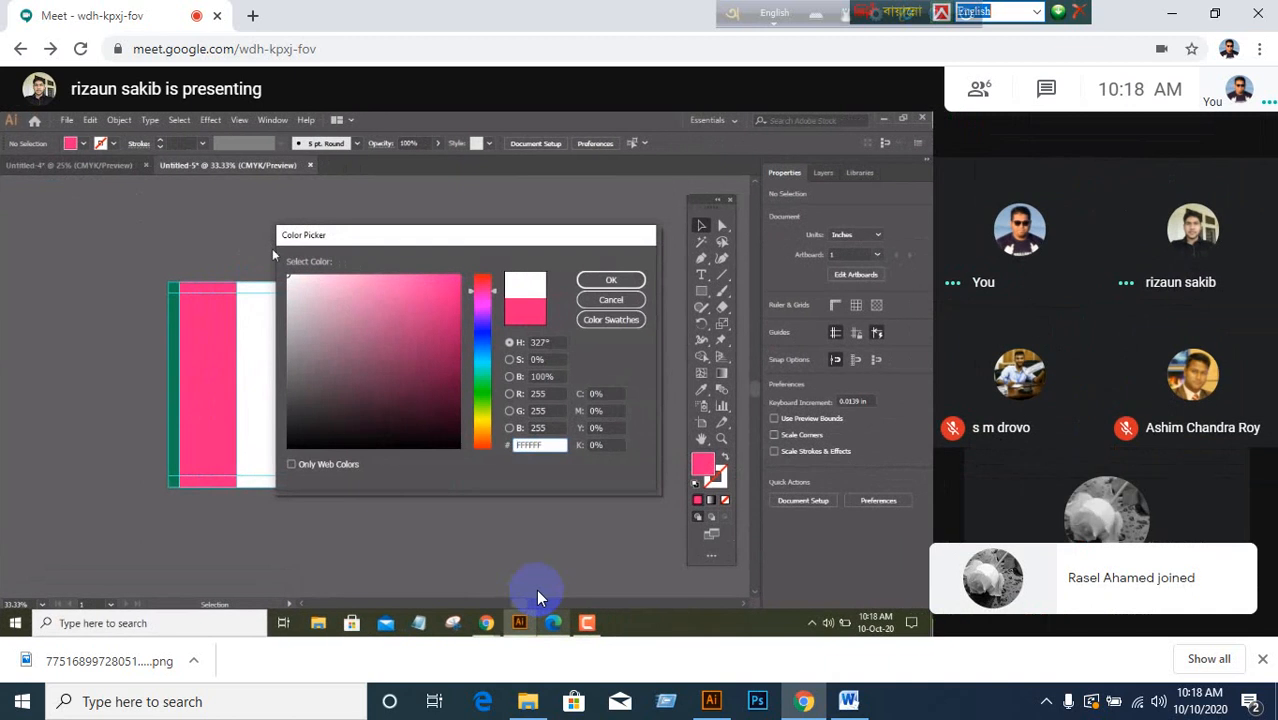
{"action": "left_click", "coordinate": [1176, 12]}
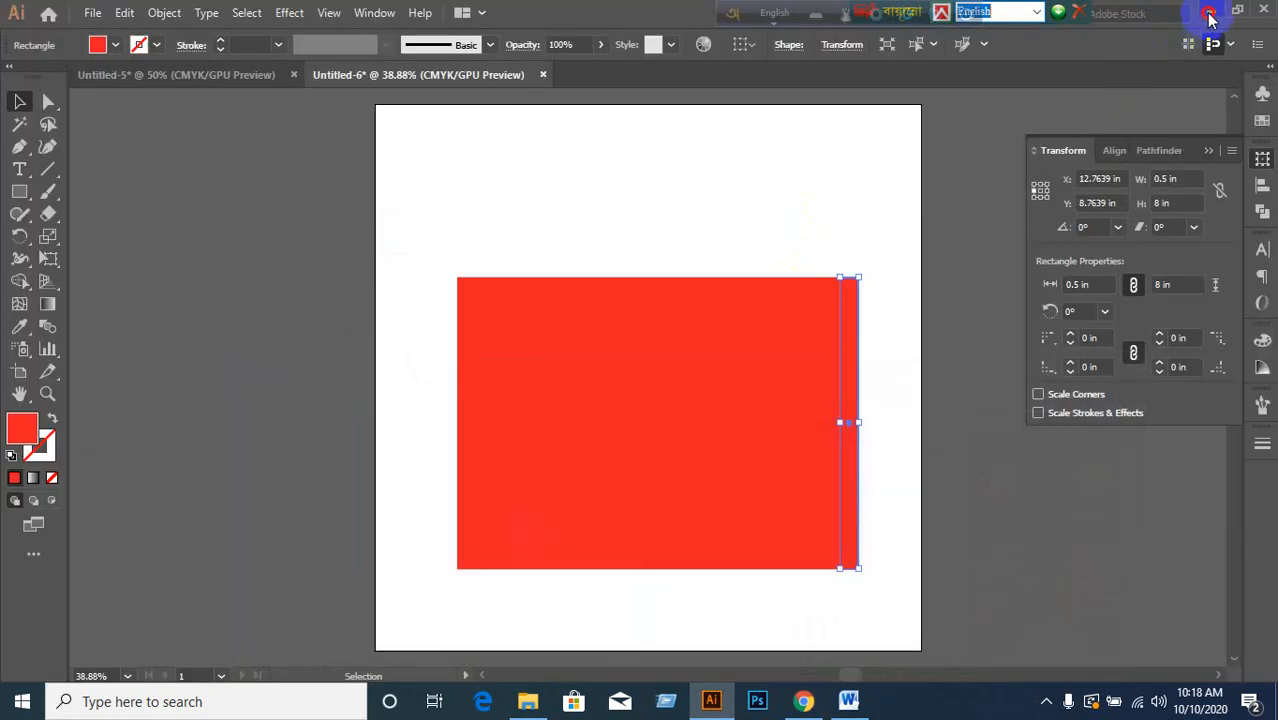